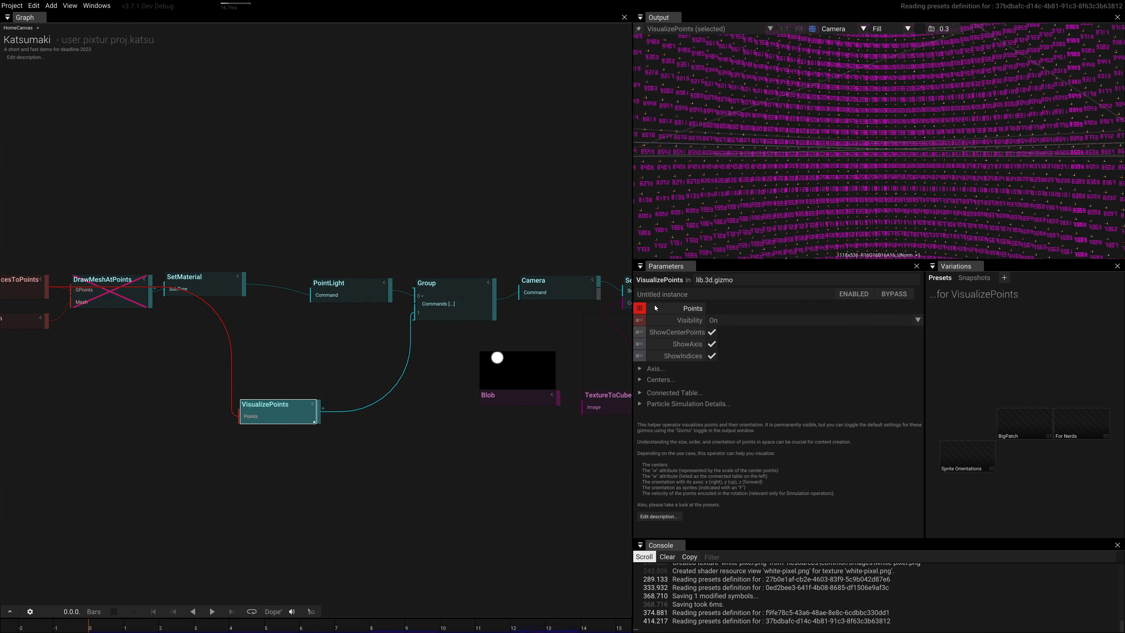
Hide the point indices in VisualizePoints and set its axis size to 0.260
{"action": "left_click", "coordinate": [712, 356]}
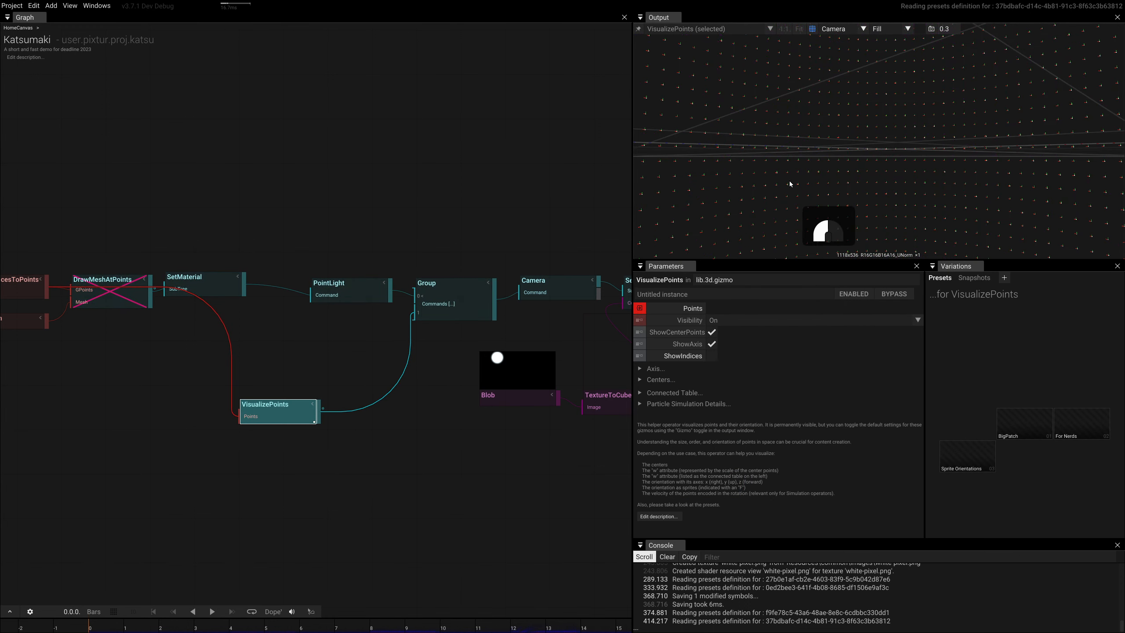
{"action": "left_click", "coordinate": [641, 369]}
{"action": "left_click_drag", "start_coordinate": [744, 378], "coordinate": [728, 453]}
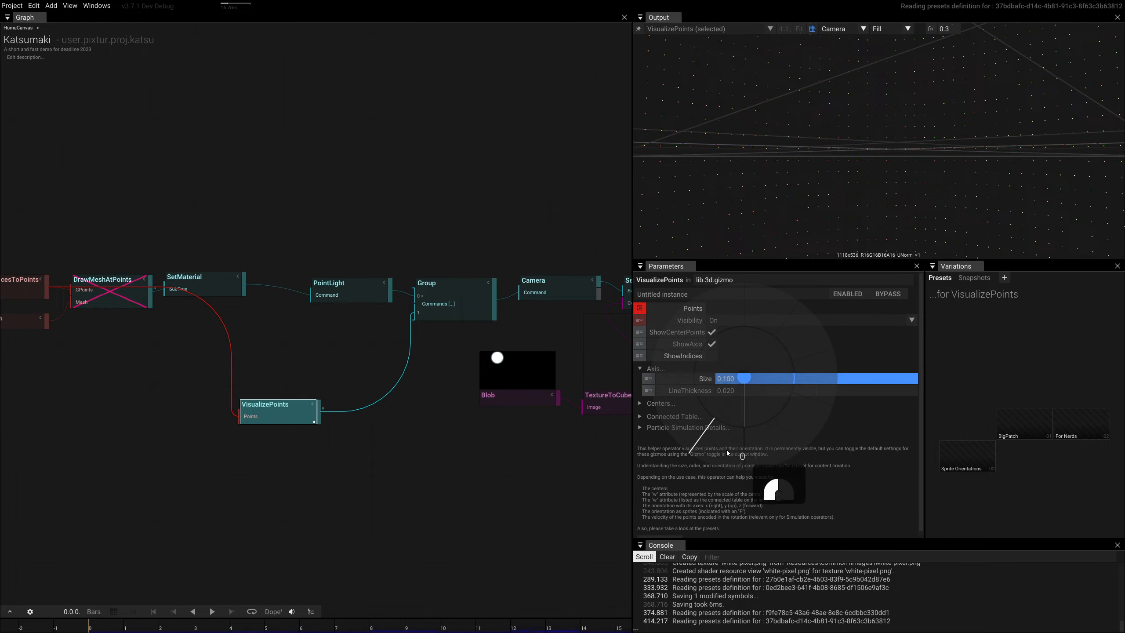
{"action": "left_click_drag", "start_coordinate": [645, 378], "coordinate": [647, 371]}
Set the output camera speed to 1 and examine the axis orientation of the cylinder's points from several viewpoints
{"action": "left_click_drag", "start_coordinate": [781, 159], "coordinate": [783, 158]}
{"action": "key", "text": "s"}
{"action": "key", "text": "a"}
{"action": "left_click_drag", "start_coordinate": [951, 24], "coordinate": [950, 26]}
{"action": "left_click_drag", "start_coordinate": [855, 138], "coordinate": [699, 232]}
{"action": "key", "text": "s"}
{"action": "key", "text": "a"}
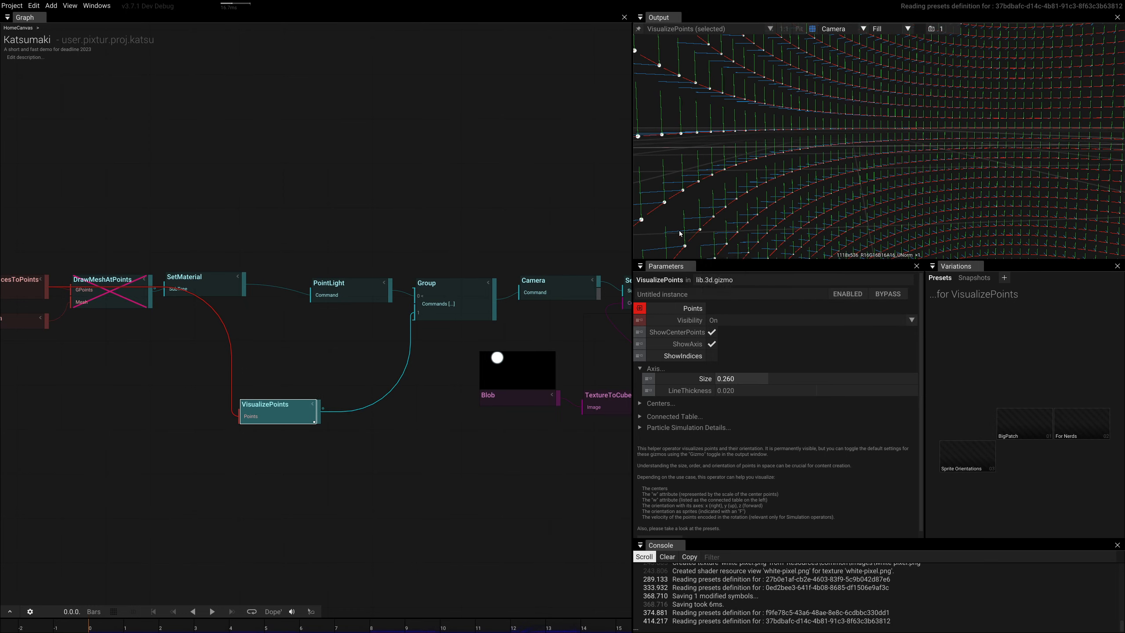
{"action": "left_click_drag", "start_coordinate": [738, 230], "coordinate": [785, 215]}
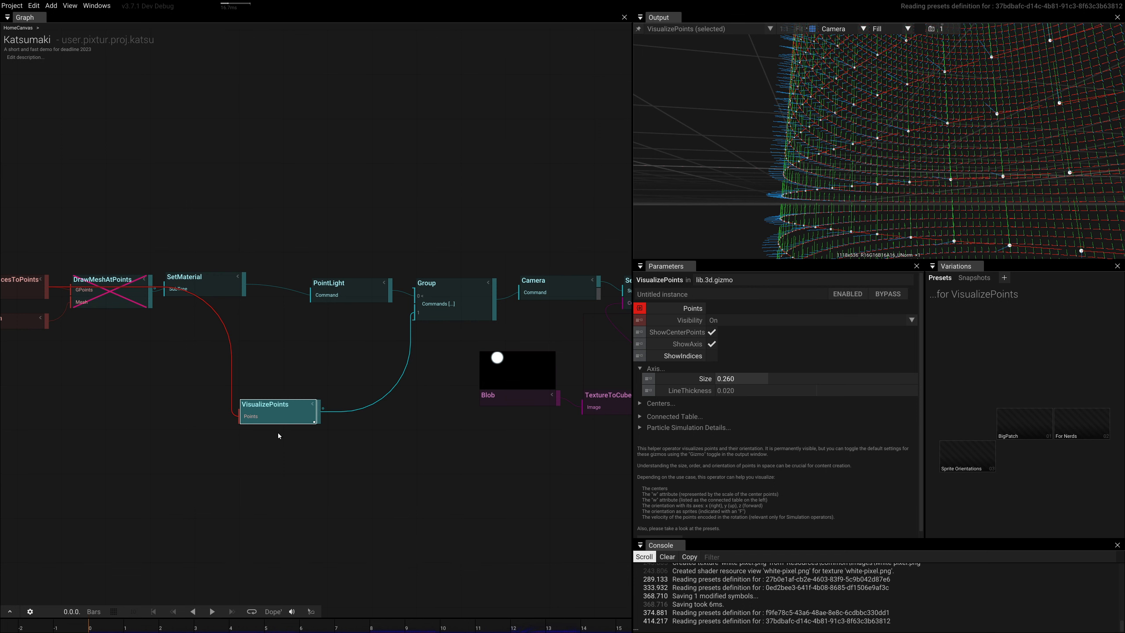
Make room after MeshVerticesToPoints and insert a RandomizePoints operator between it and DrawMeshAtPoints
{"action": "right_click_drag", "start_coordinate": [278, 436], "coordinate": [389, 436]}
{"action": "right_click_drag", "start_coordinate": [118, 365], "coordinate": [325, 370]}
{"action": "left_click_drag", "start_coordinate": [199, 250], "coordinate": [288, 288]}
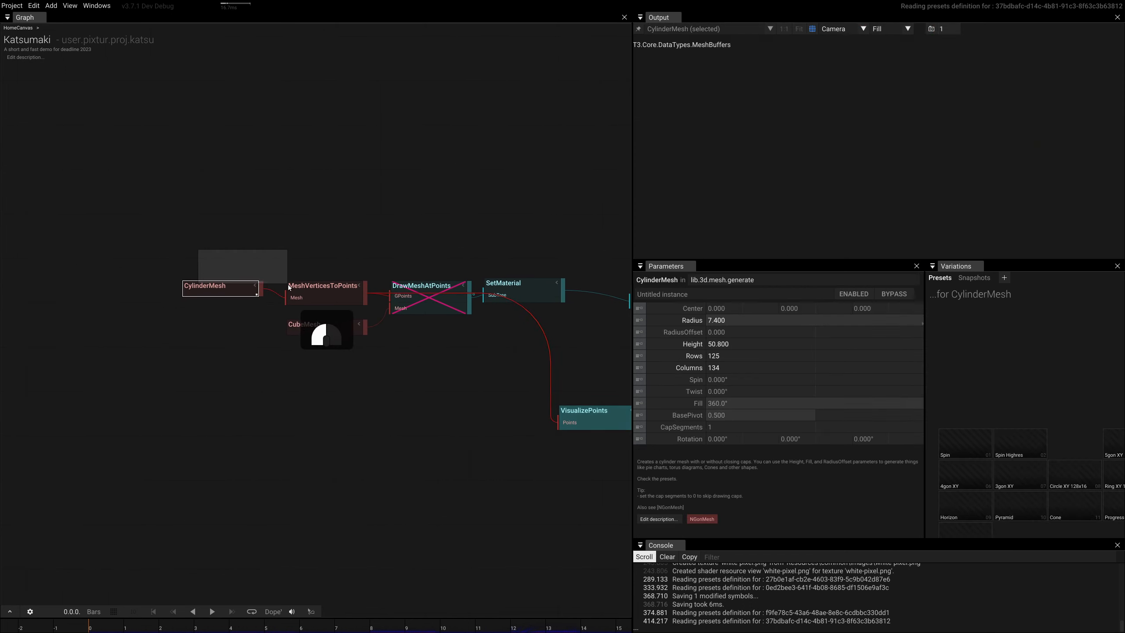
{"action": "key", "text": "Tab"}
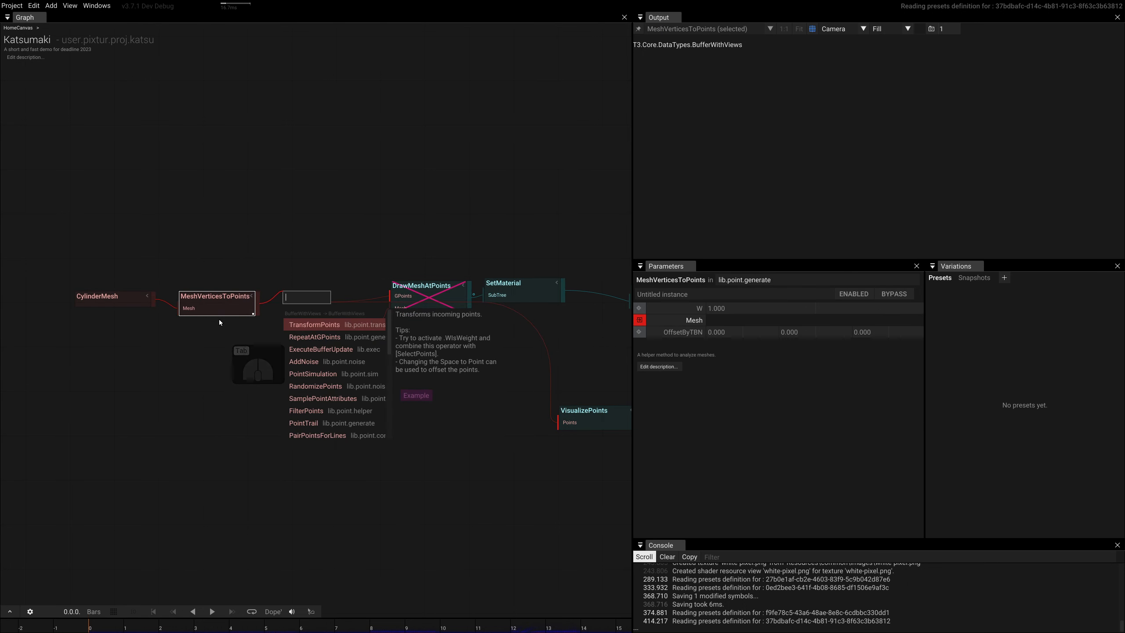
{"action": "key", "text": "BackSpace"}
{"action": "type", "text": "ra"}
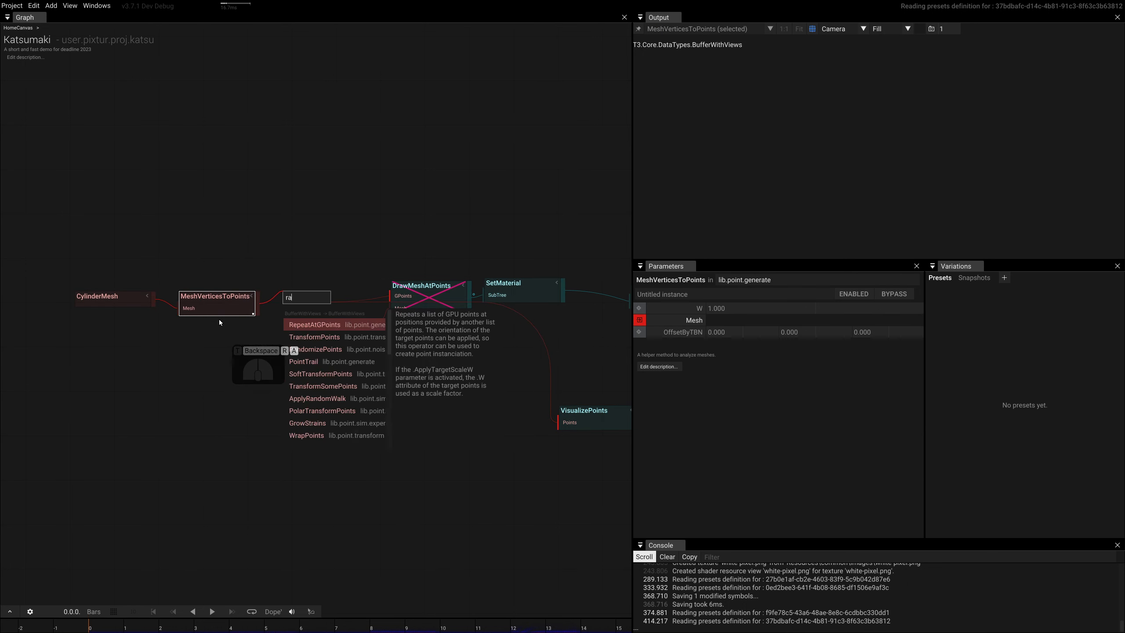
{"action": "type", "text": "ndo"}
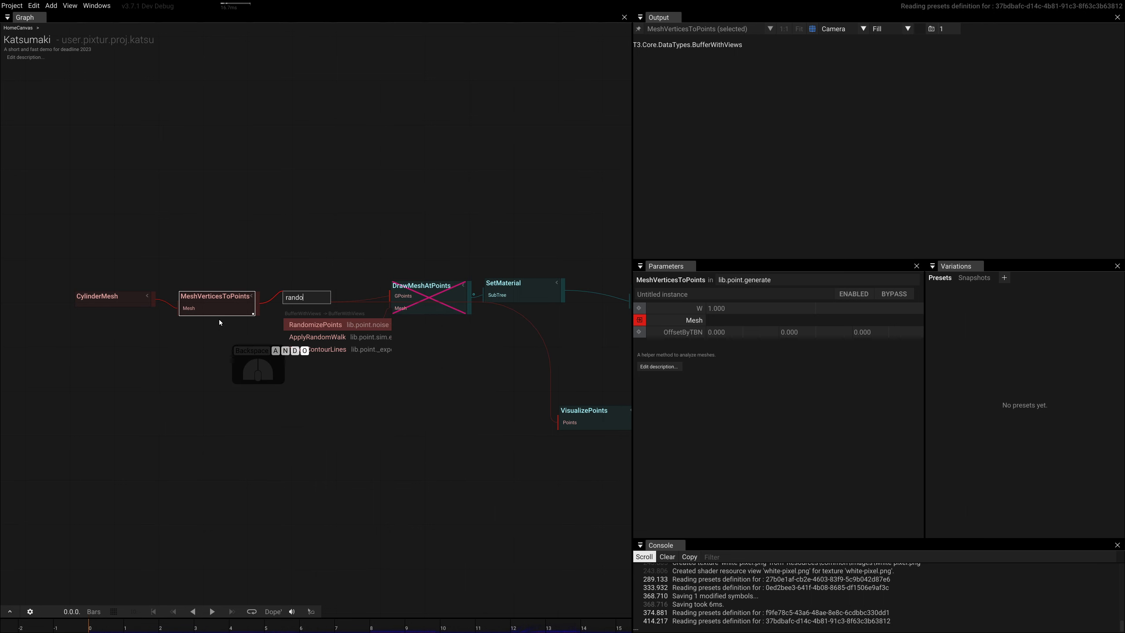
{"action": "key", "text": "Return"}
Pin VisualizePoints to the output view
{"action": "right_click_drag", "start_coordinate": [209, 291], "coordinate": [54, 328]}
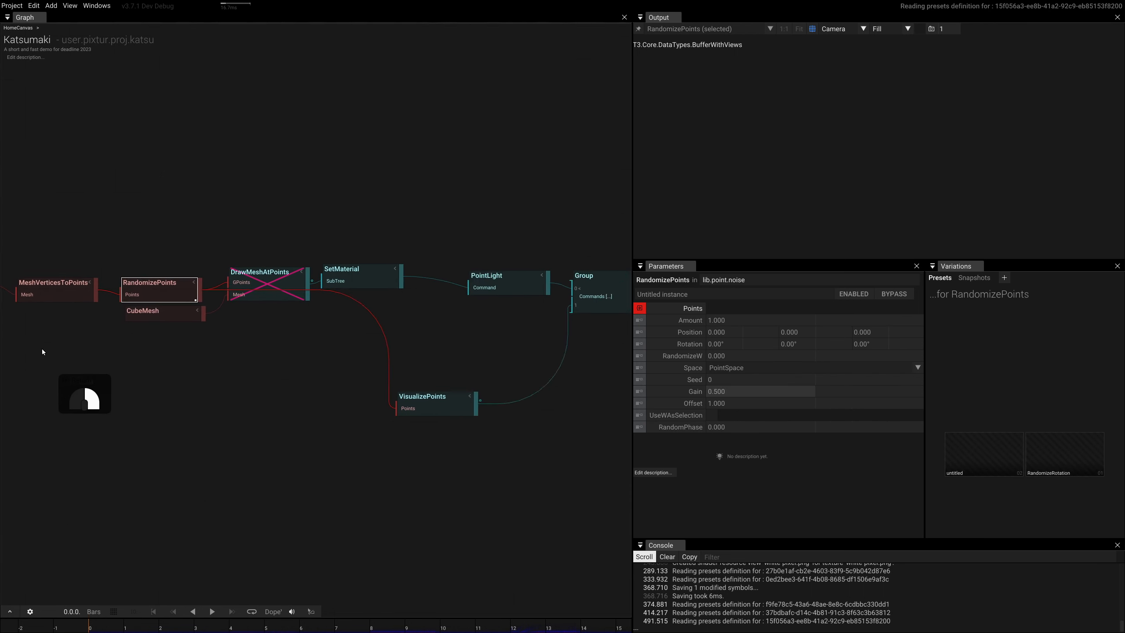
{"action": "left_click", "coordinate": [281, 394]}
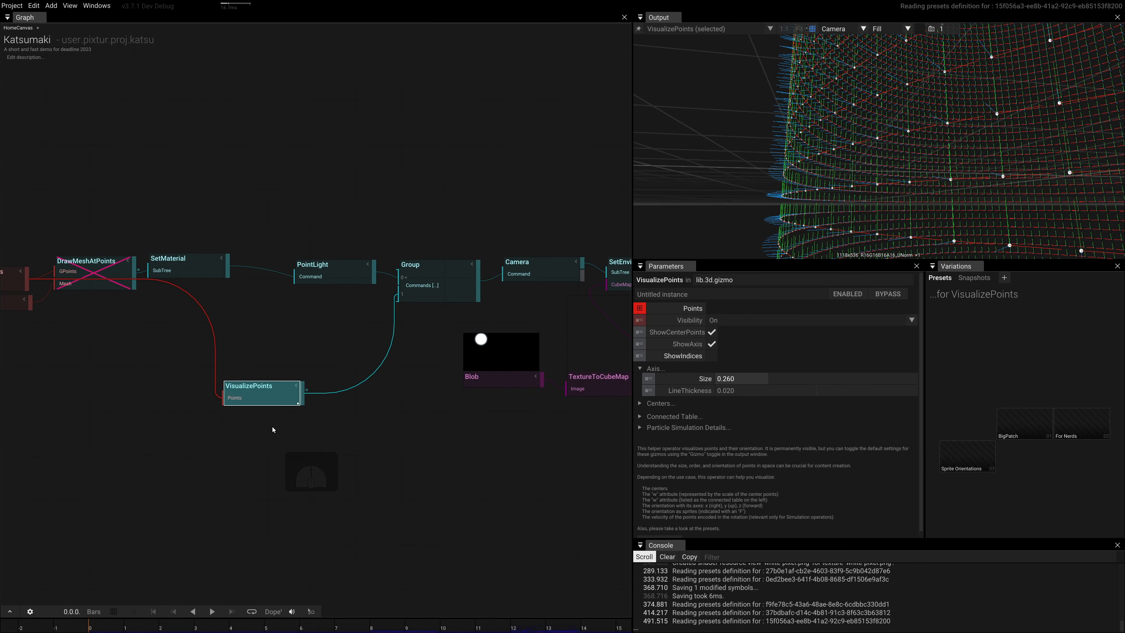
{"action": "key", "text": "p"}
Set the third Position component of RandomizePoints to 0.900 and its RandomPhase to 0.900
{"action": "right_click_drag", "start_coordinate": [158, 423], "coordinate": [410, 411]}
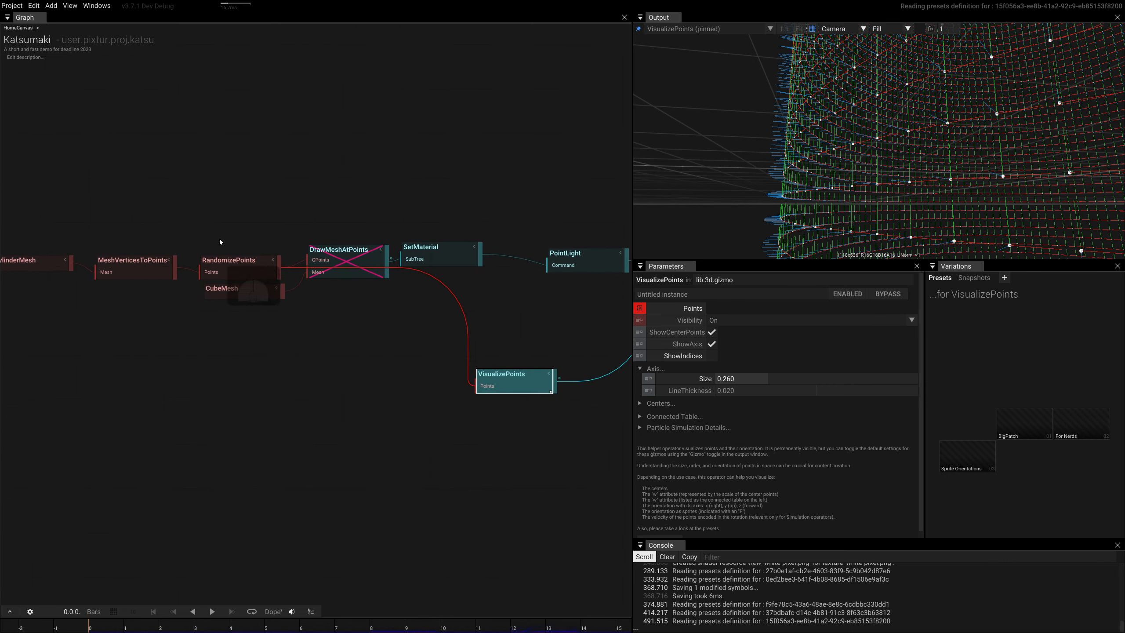
{"action": "left_click", "coordinate": [251, 262]}
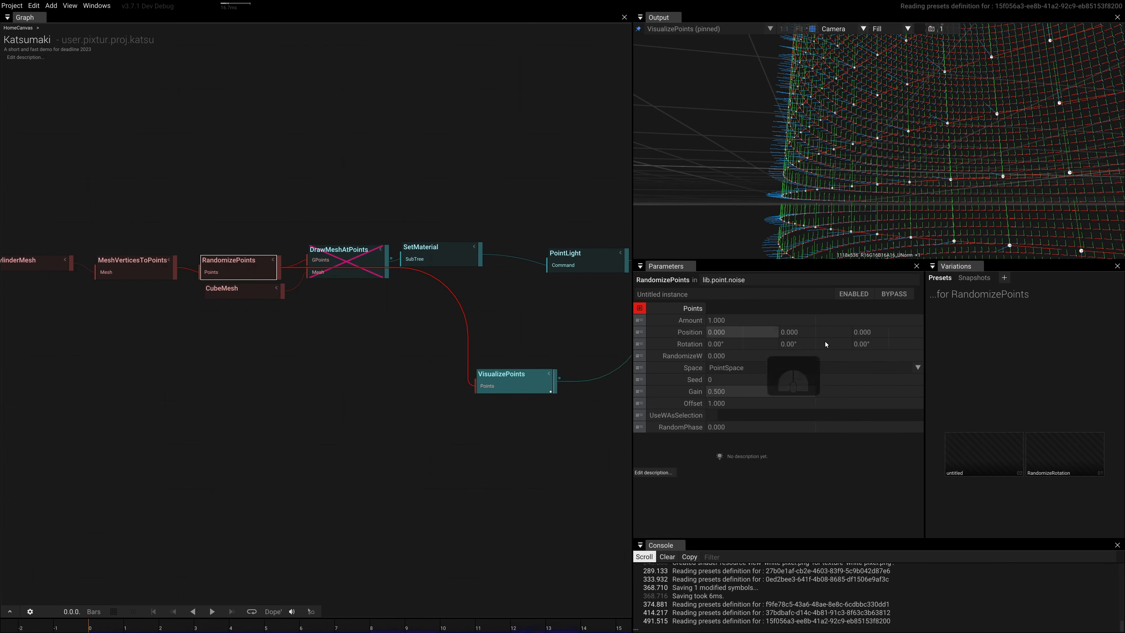
{"action": "left_click_drag", "start_coordinate": [888, 338], "coordinate": [828, 335]}
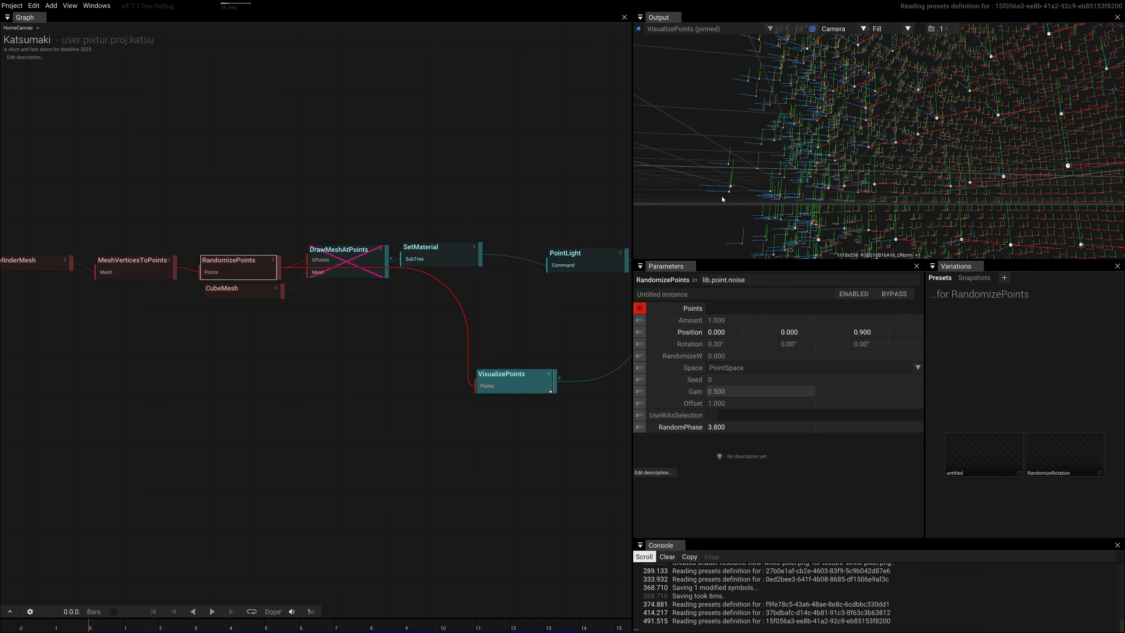
{"action": "left_click_drag", "start_coordinate": [712, 428], "coordinate": [675, 436]}
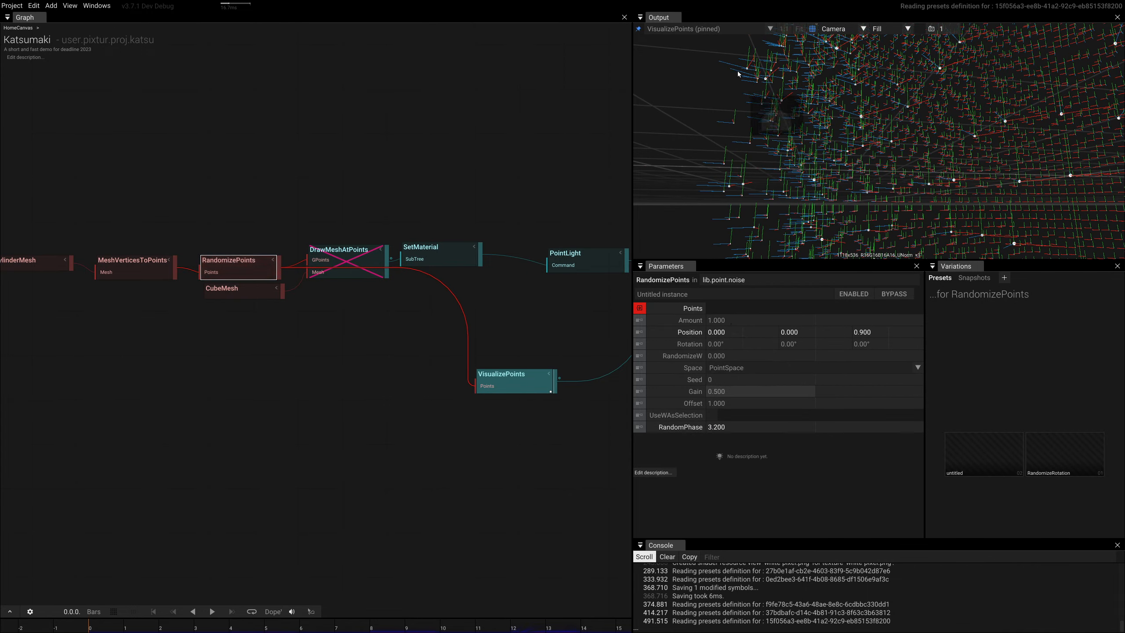
{"action": "left_click_drag", "start_coordinate": [925, 178], "coordinate": [751, 202]}
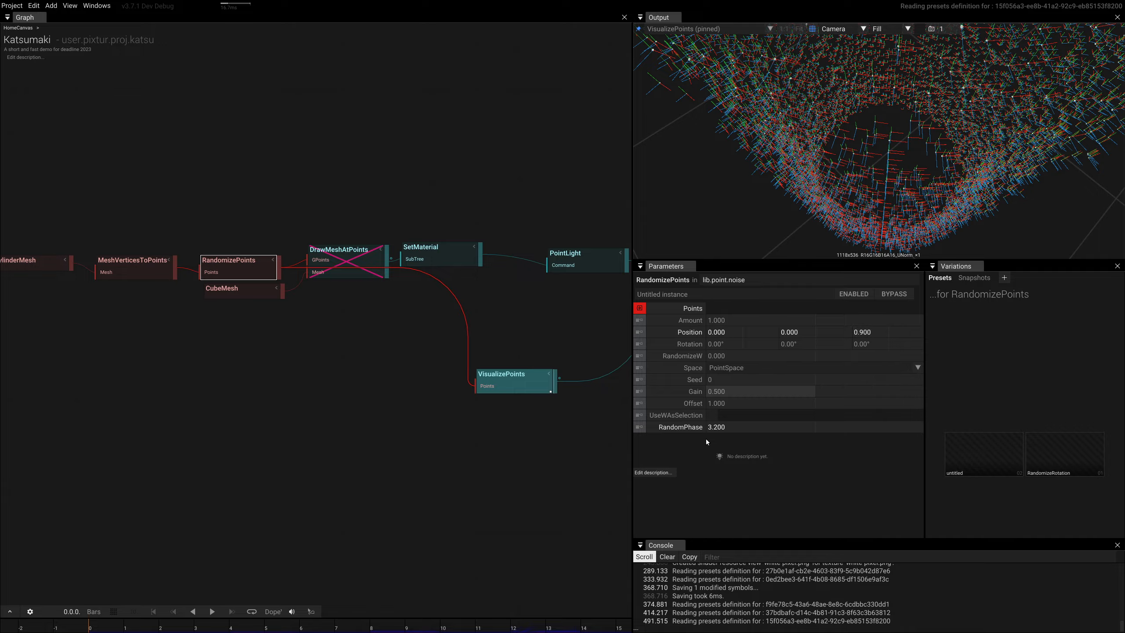
{"action": "mouse_move", "coordinate": [717, 427]}
{"action": "left_mouse_down"}
{"action": "mouse_move", "coordinate": [712, 480]}
{"action": "mouse_move", "coordinate": [748, 459]}
{"action": "mouse_move", "coordinate": [737, 475]}
{"action": "mouse_move", "coordinate": [693, 374]}
{"action": "mouse_move", "coordinate": [689, 405]}
{"action": "mouse_move", "coordinate": [722, 438]}
{"action": "mouse_move", "coordinate": [665, 397]}
{"action": "mouse_move", "coordinate": [746, 397]}
{"action": "mouse_move", "coordinate": [685, 402]}
{"action": "mouse_move", "coordinate": [724, 437]}
{"action": "left_mouse_up"}
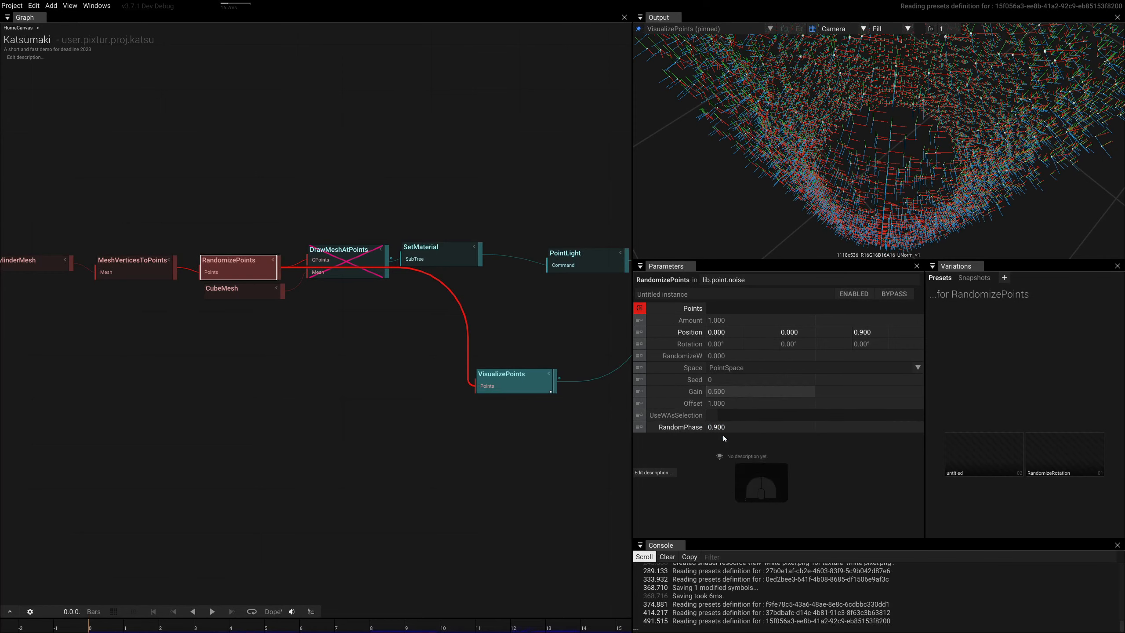
Re-enable DrawMeshAtPoints and disable VisualizePoints
{"action": "right_click_drag", "start_coordinate": [198, 394], "coordinate": [255, 393]}
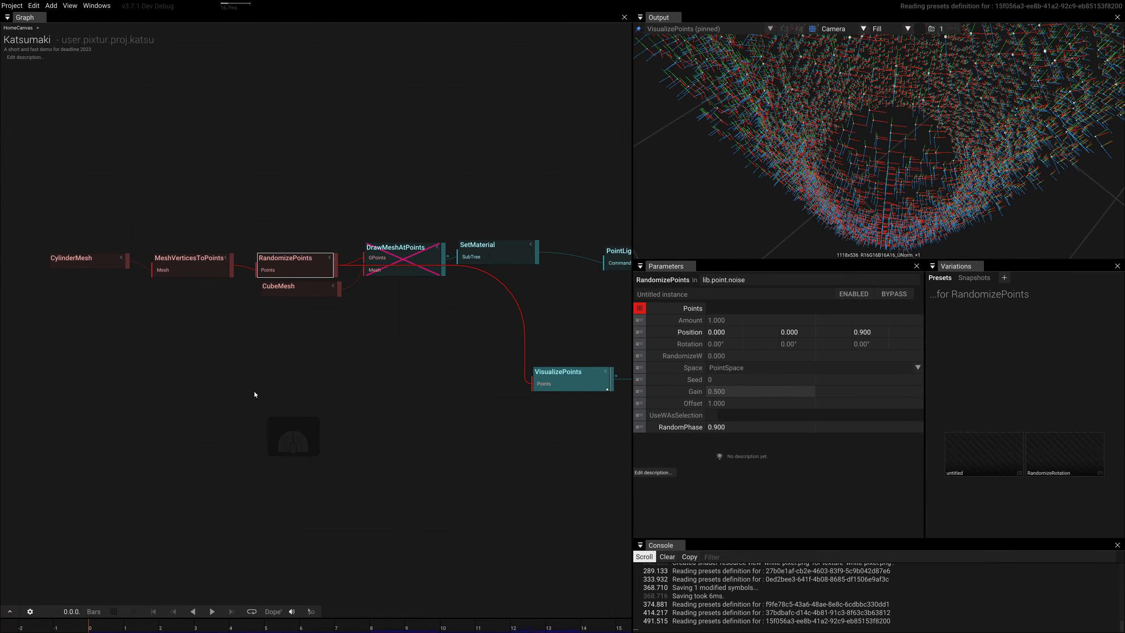
{"action": "right_click_drag", "start_coordinate": [370, 424], "coordinate": [145, 411]}
{"action": "left_click_drag", "start_coordinate": [346, 295], "coordinate": [335, 403]}
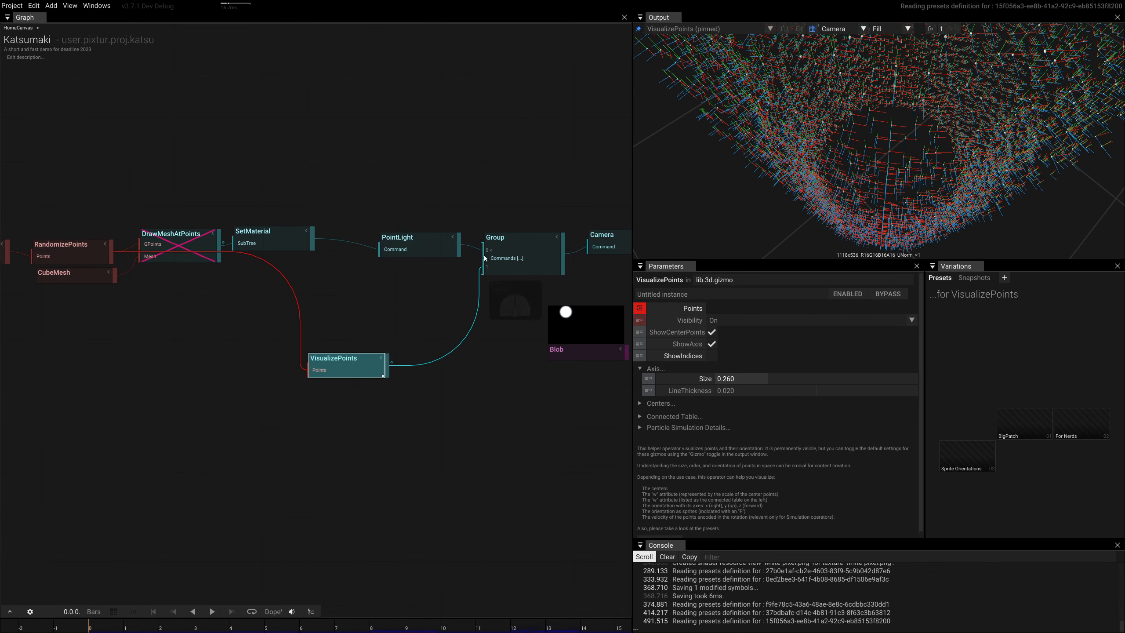
{"action": "left_click", "coordinate": [159, 241]}
{"action": "key", "text": "shift+d"}
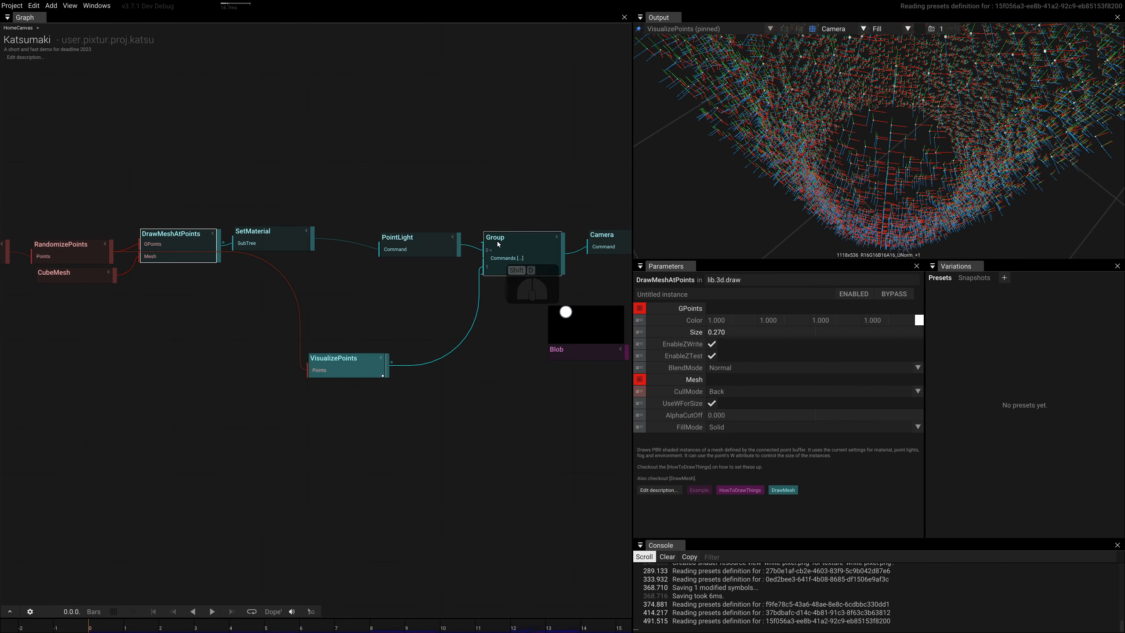
{"action": "left_click", "coordinate": [337, 367]}
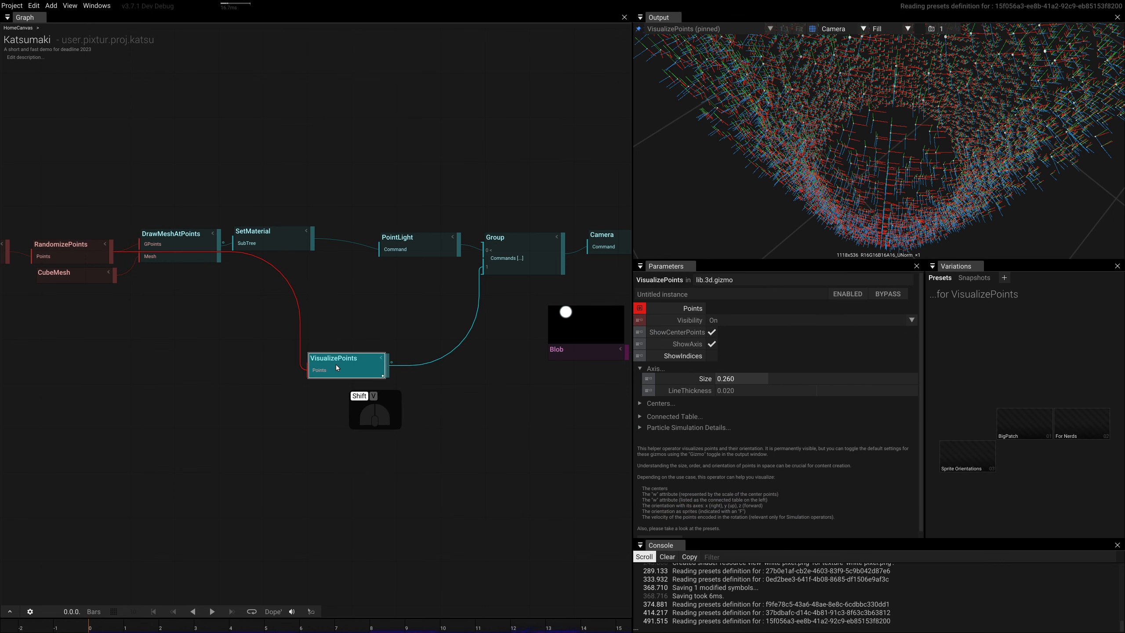
{"action": "key", "text": "shift+d"}
Pin the DepthOfField operator to the output view
{"action": "right_click_drag", "start_coordinate": [359, 406], "coordinate": [144, 410]}
{"action": "right_click_drag", "start_coordinate": [344, 407], "coordinate": [262, 410]}
{"action": "right_click_drag", "start_coordinate": [505, 416], "coordinate": [431, 417]}
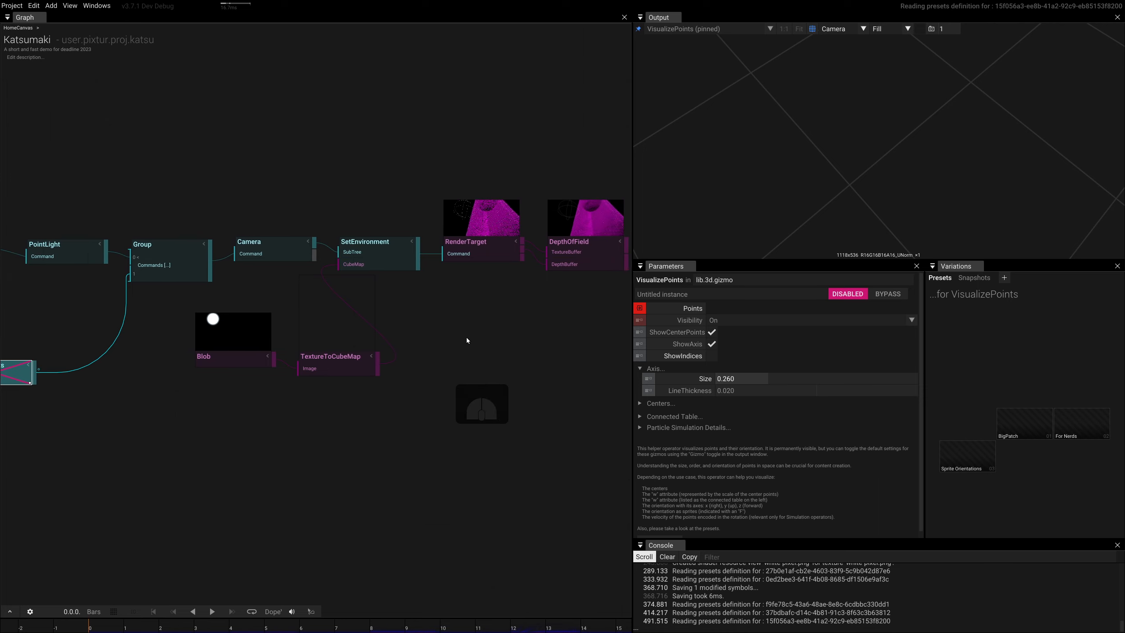
{"action": "right_click_drag", "start_coordinate": [532, 277], "coordinate": [355, 282]}
{"action": "left_click", "coordinate": [379, 257]}
{"action": "key", "text": "p"}
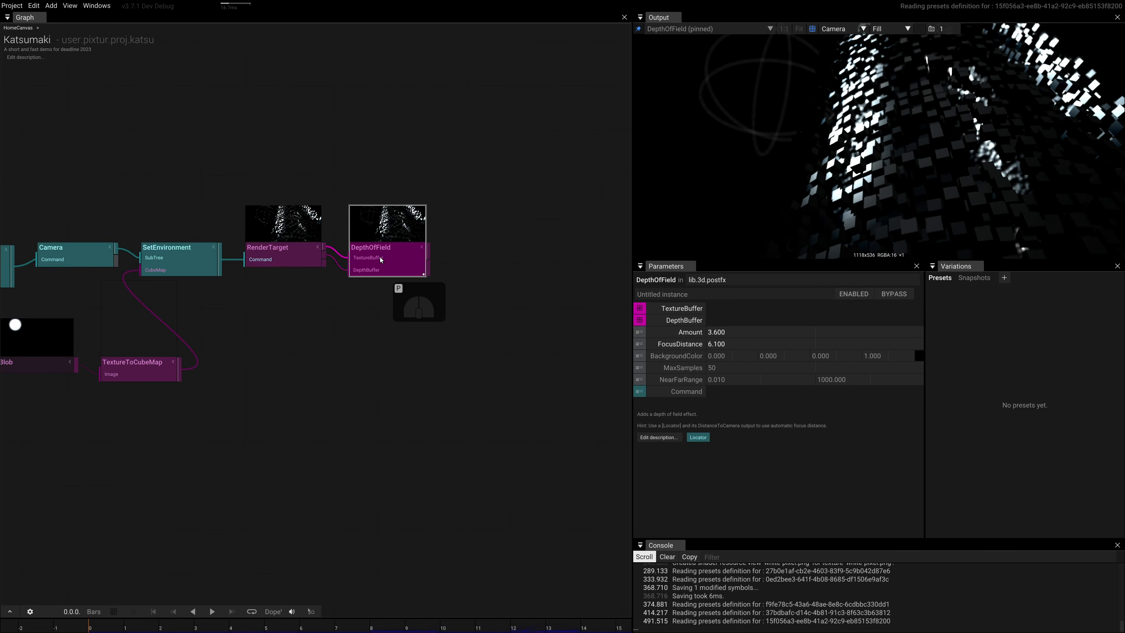
Add a Time operator to the graph and connect it to the RandomPhase input of RandomizePoints
{"action": "right_click_drag", "start_coordinate": [231, 459], "coordinate": [406, 419]}
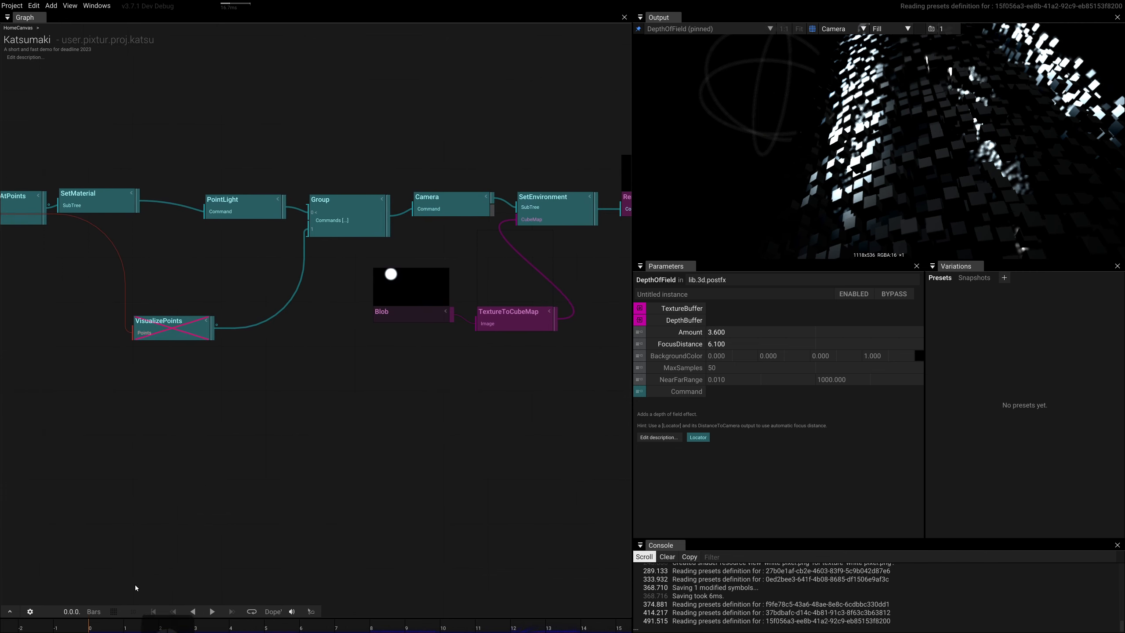
{"action": "right_click_drag", "start_coordinate": [225, 496], "coordinate": [505, 496]}
{"action": "right_click_drag", "start_coordinate": [210, 370], "coordinate": [372, 394]}
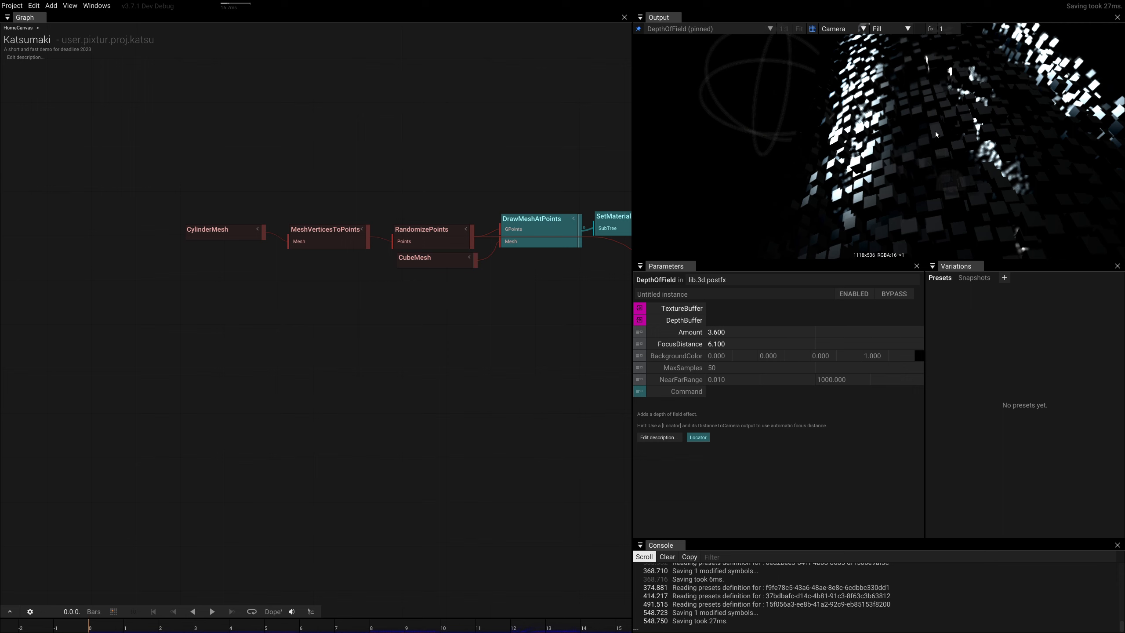
{"action": "right_click_drag", "start_coordinate": [416, 450], "coordinate": [352, 454]}
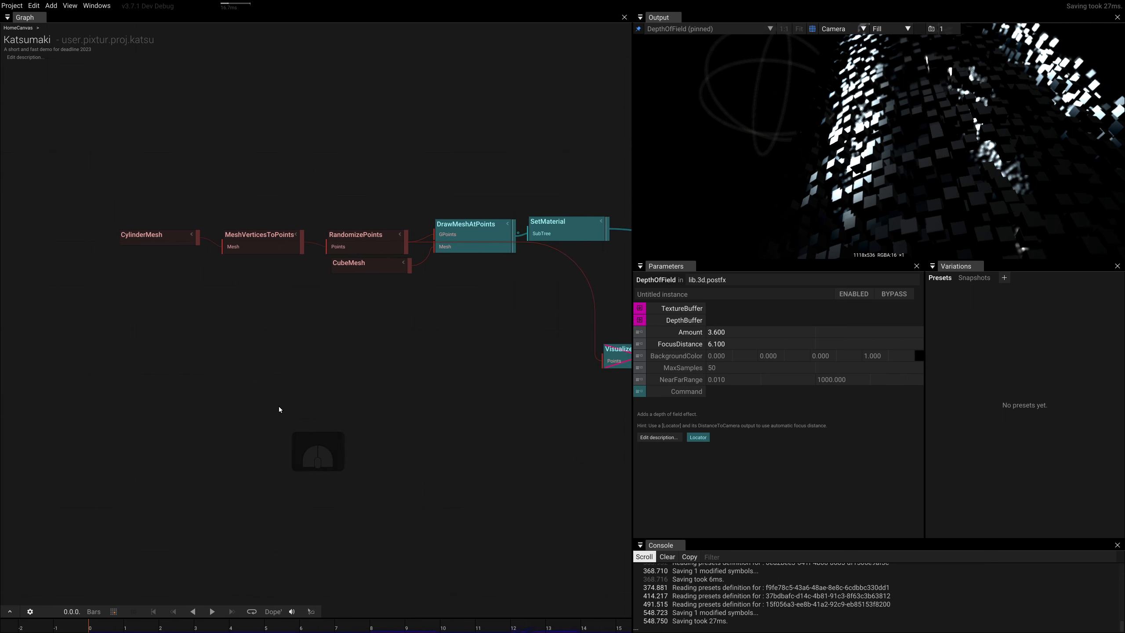
{"action": "left_click", "coordinate": [214, 401]}
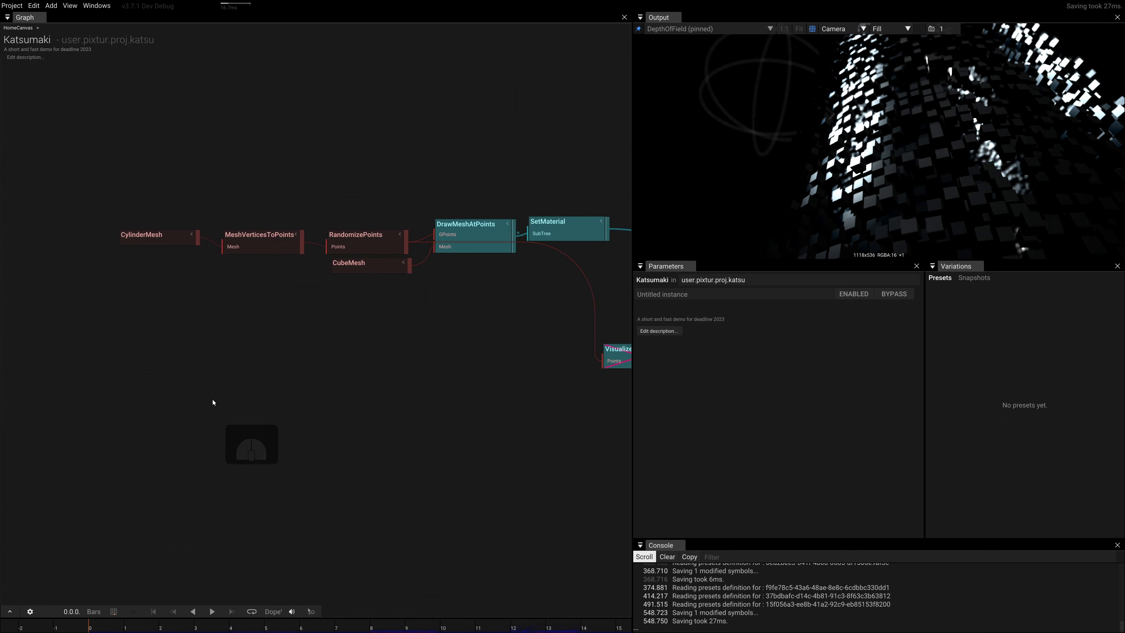
{"action": "key", "text": "Tab"}
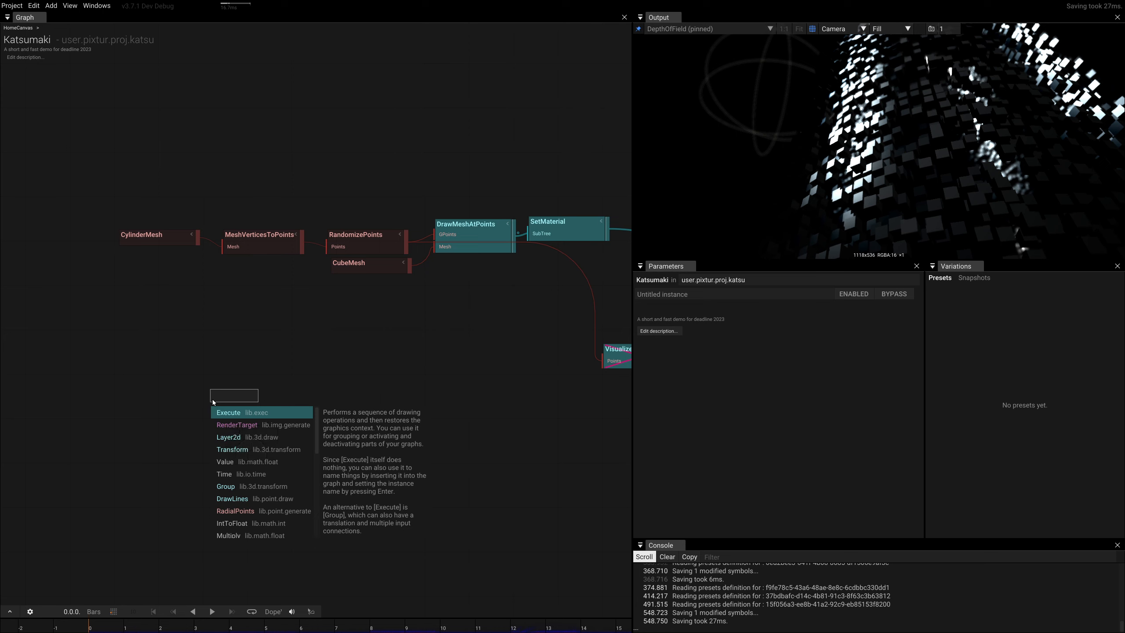
{"action": "type", "text": "at"}
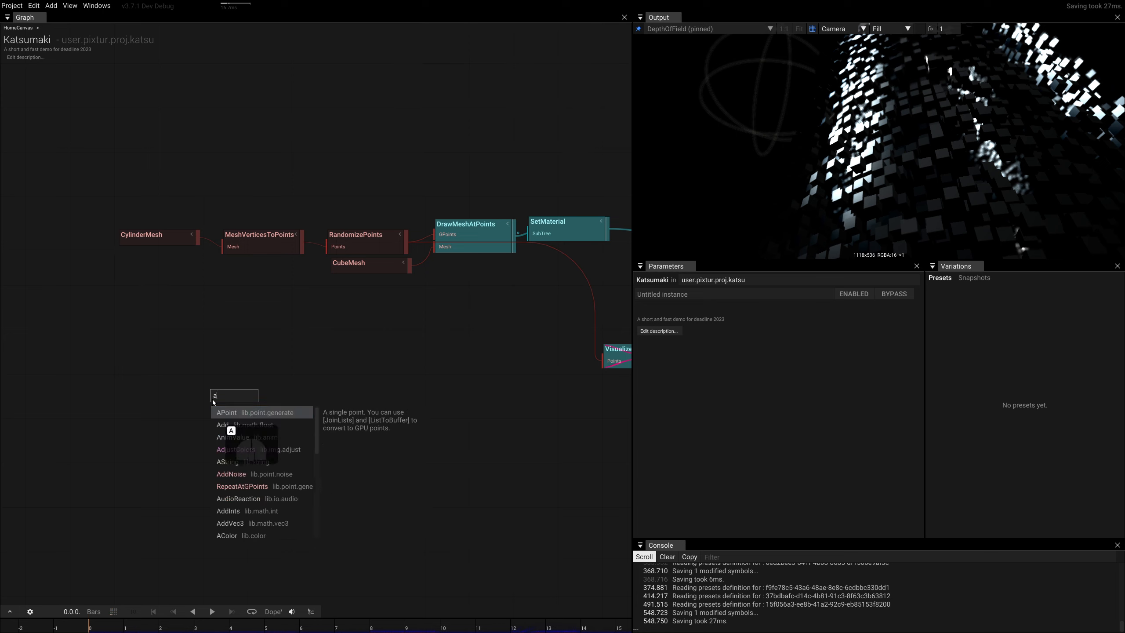
{"action": "key", "text": "BackSpace"}
{"action": "key", "text": "BackSpace"}
{"action": "type", "text": "time"}
{"action": "key", "text": "Return"}
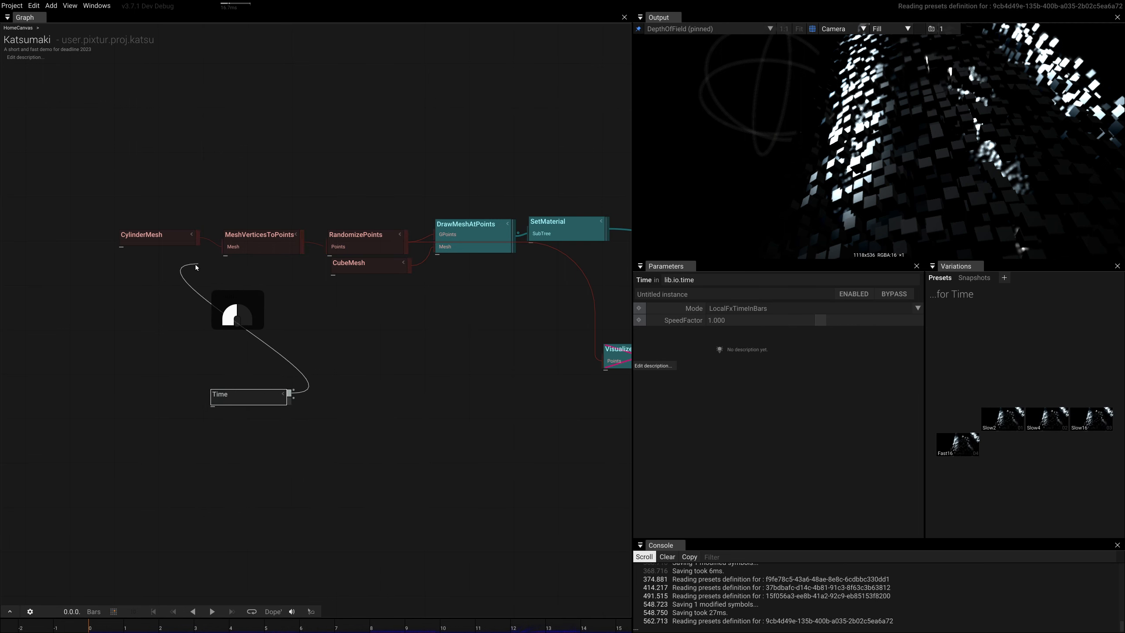
{"action": "left_click_drag", "start_coordinate": [404, 244], "coordinate": [327, 240]}
{"action": "left_click_drag", "start_coordinate": [307, 278], "coordinate": [305, 292]}
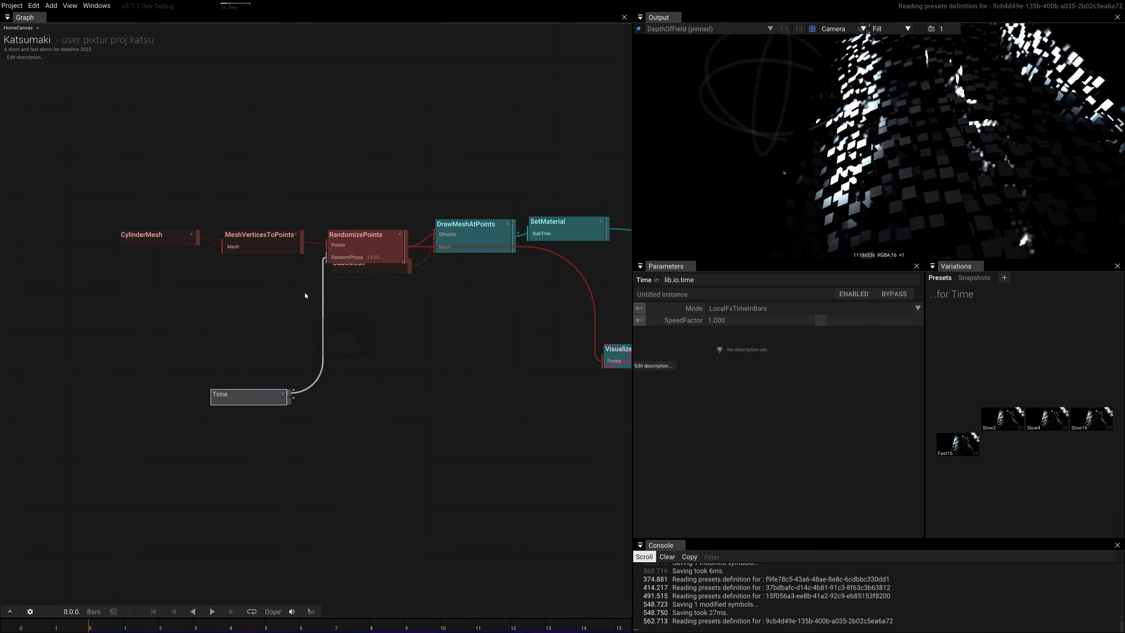
Auto-arrange the operators feeding into Group into a compact layout
{"action": "right_click_drag", "start_coordinate": [420, 302], "coordinate": [353, 396]}
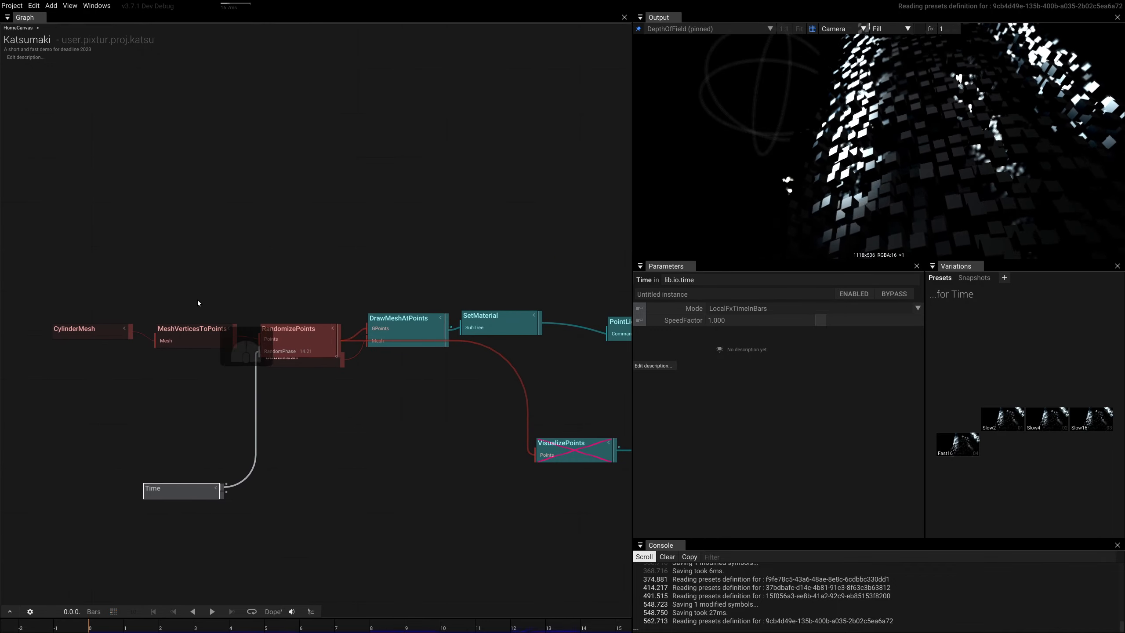
{"action": "right_click_drag", "start_coordinate": [447, 436], "coordinate": [168, 427]}
{"action": "left_click", "coordinate": [485, 331]}
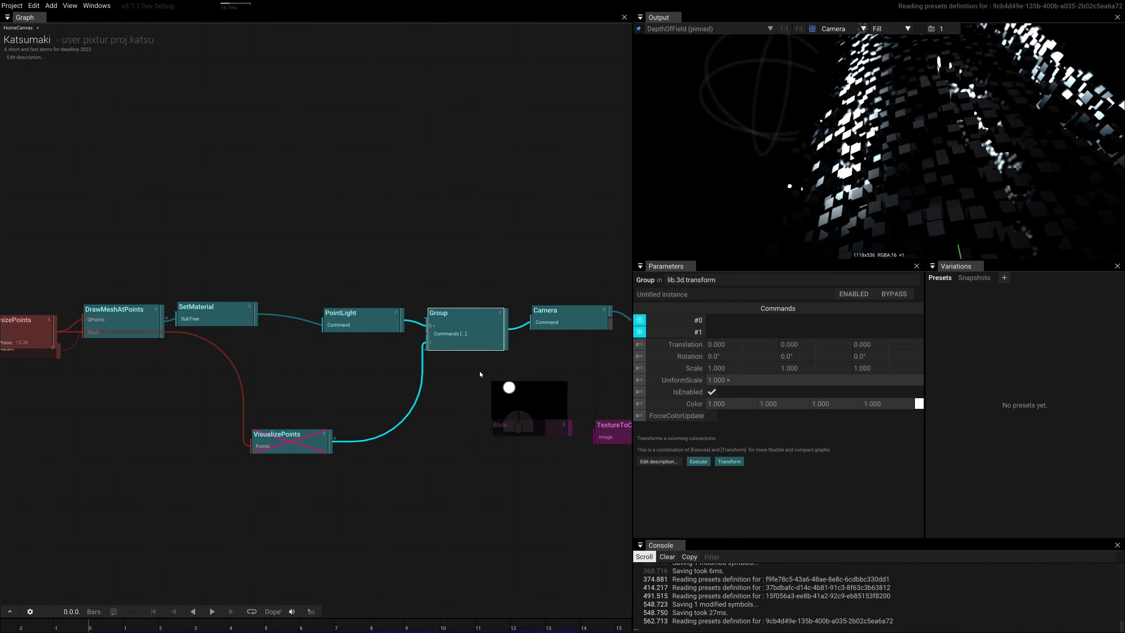
{"action": "key", "text": "g"}
{"action": "left_click_drag", "start_coordinate": [464, 254], "coordinate": [464, 241]}
{"action": "scroll", "coordinate": [143, 484], "scroll_direction": "down", "scroll_amount": 1}
{"action": "right_click_drag", "start_coordinate": [143, 484], "coordinate": [307, 503]}
Set the Gain of RandomizePoints to 0.660
{"action": "left_click", "coordinate": [206, 423]}
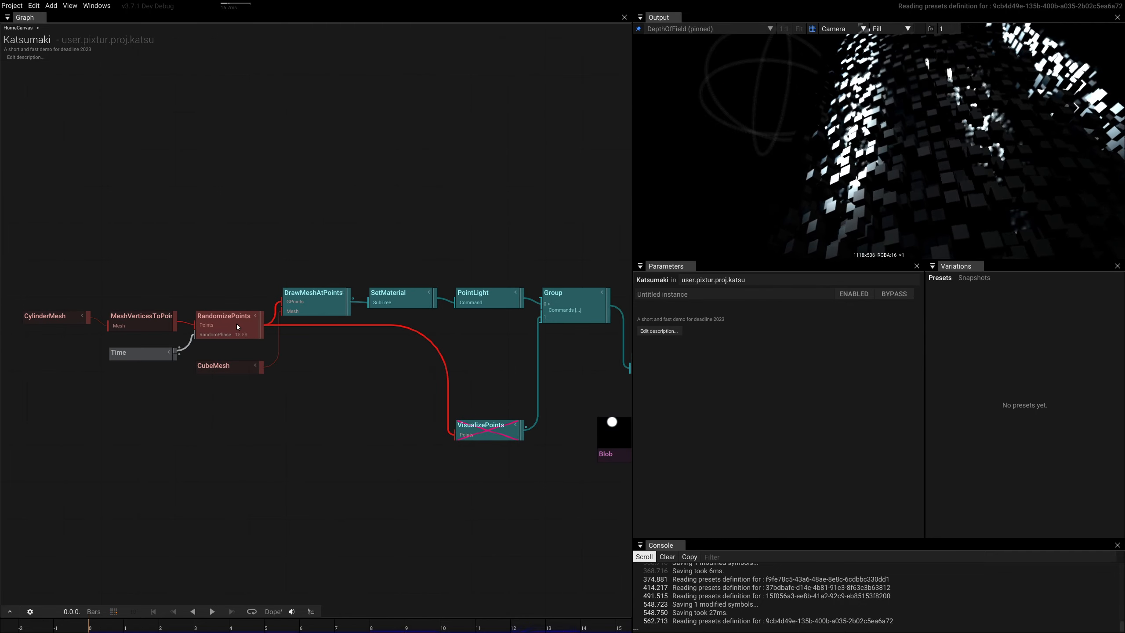
{"action": "left_click", "coordinate": [218, 322]}
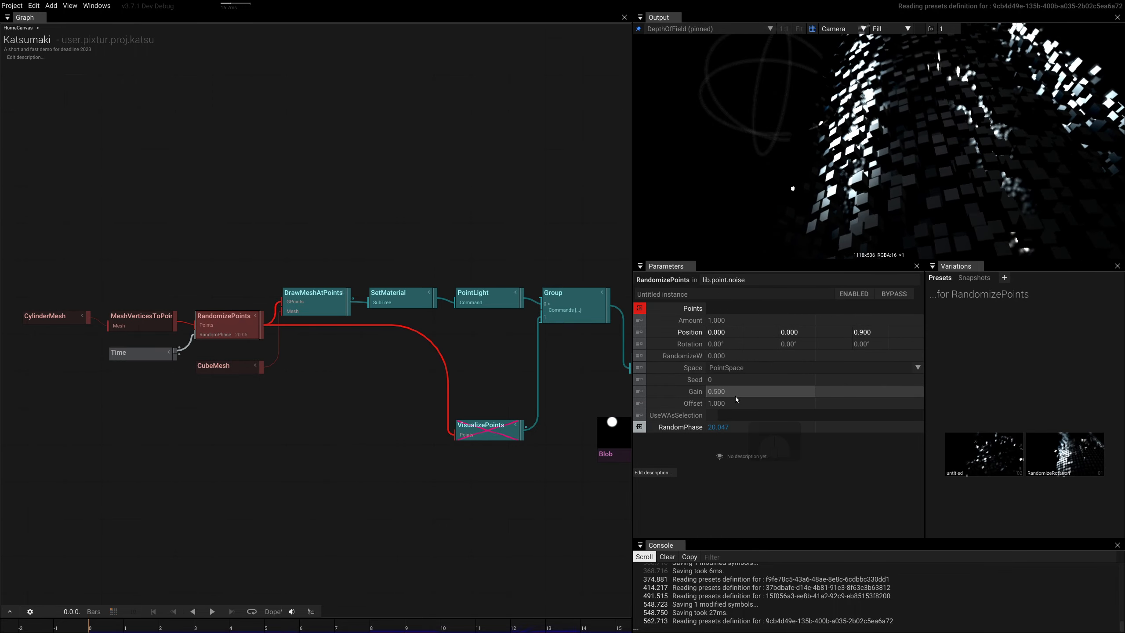
{"action": "mouse_move", "coordinate": [730, 392]}
{"action": "left_mouse_down"}
{"action": "mouse_move", "coordinate": [734, 381]}
{"action": "mouse_move", "coordinate": [744, 385]}
{"action": "left_mouse_up"}
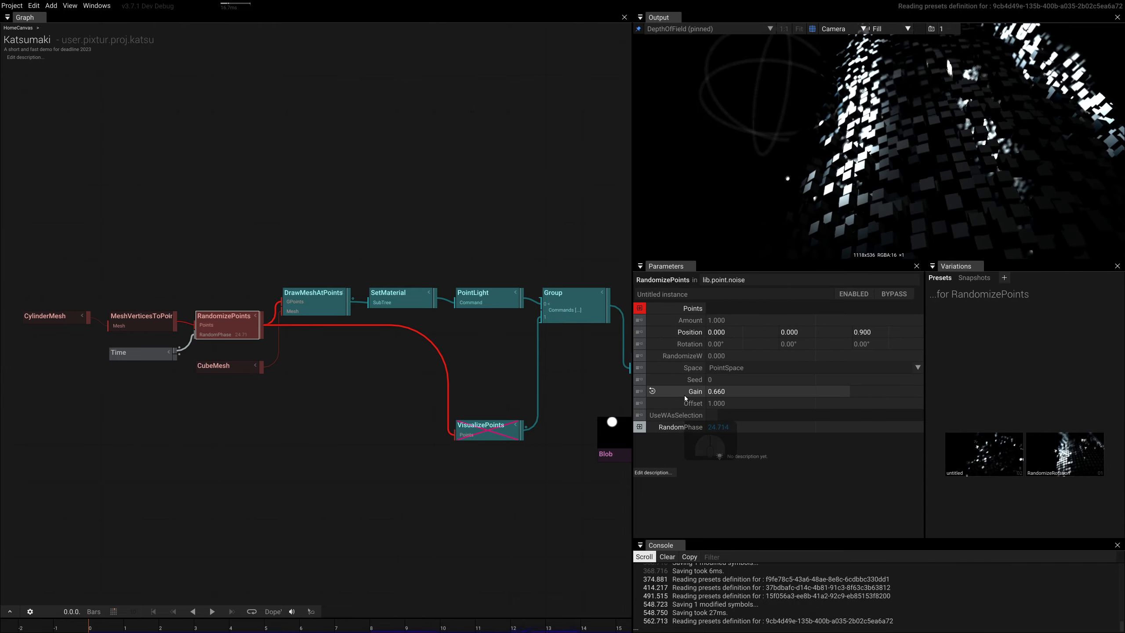
Store the current Gain of RandomizePoints as the parameter's default
{"action": "right_click", "coordinate": [698, 399]}
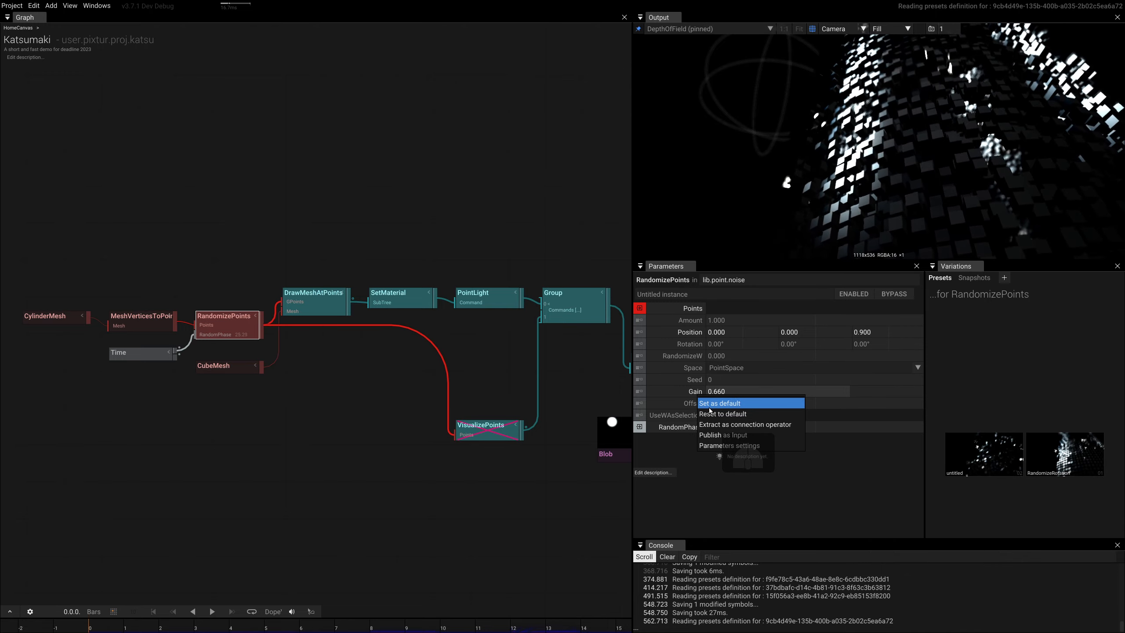
{"action": "left_click", "coordinate": [709, 407]}
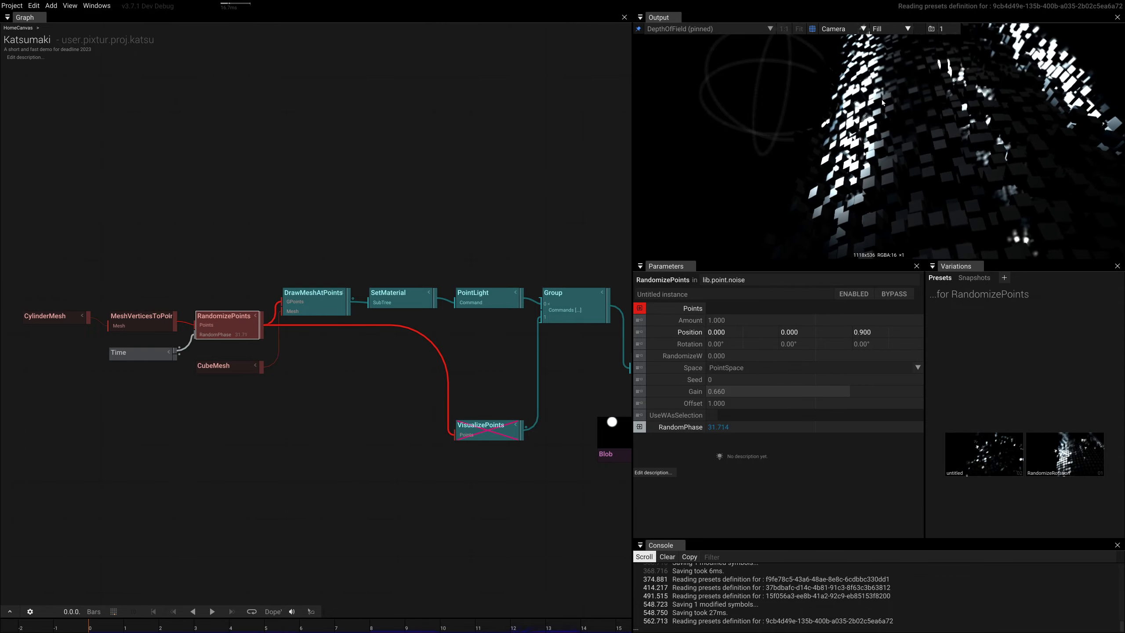
Fly the Camera to about position 2.992, -11.380, -11.831 with its target at about 2.474, -7.971, -10.217
{"action": "right_click_drag", "start_coordinate": [470, 177], "coordinate": [197, 170]}
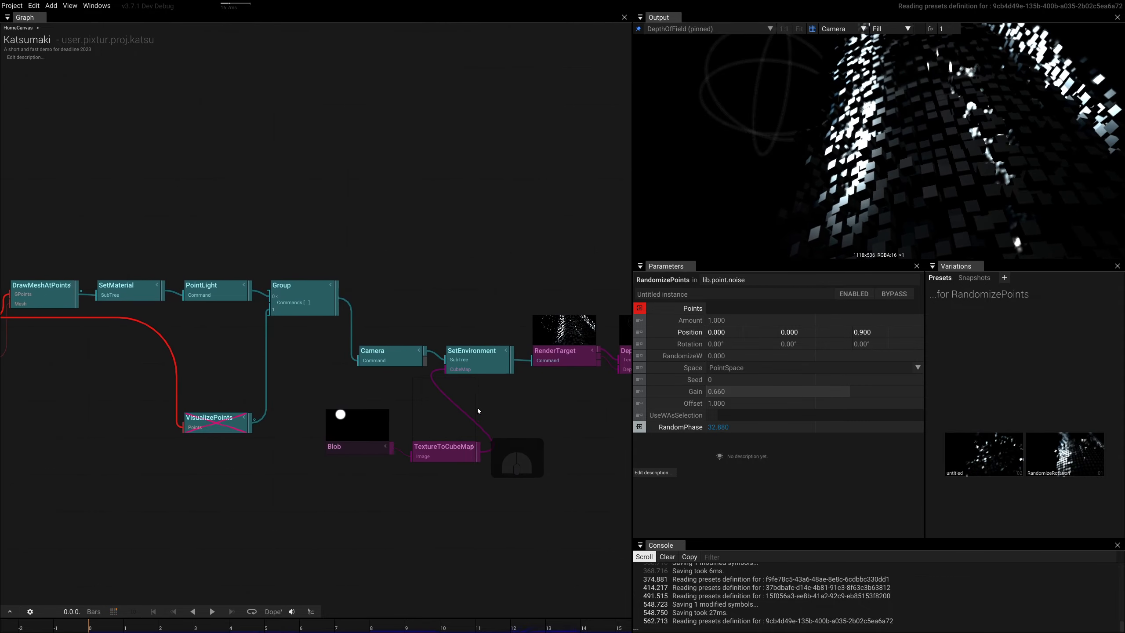
{"action": "left_click", "coordinate": [380, 361]}
{"action": "mouse_move", "coordinate": [879, 132]}
{"action": "left_mouse_down"}
{"action": "mouse_move", "coordinate": [902, 128]}
{"action": "mouse_move", "coordinate": [877, 138]}
{"action": "mouse_move", "coordinate": [897, 143]}
{"action": "mouse_move", "coordinate": [894, 132]}
{"action": "left_mouse_up"}
{"action": "key", "text": "w"}
{"action": "key", "text": "q"}
{"action": "key", "text": "s"}
{"action": "key", "text": "d"}
{"action": "key", "text": "a"}
{"action": "key", "text": "w"}
{"action": "key", "text": "d"}
{"action": "key", "text": "e"}
{"action": "key", "text": "s"}
{"action": "key", "text": "q"}
{"action": "key", "text": "w"}
{"action": "key", "text": "s"}
{"action": "key", "text": "d"}
Insert a SetFog operator between Group and Camera and set its Distance to 24.500
{"action": "right_click_drag", "start_coordinate": [570, 160], "coordinate": [271, 140]}
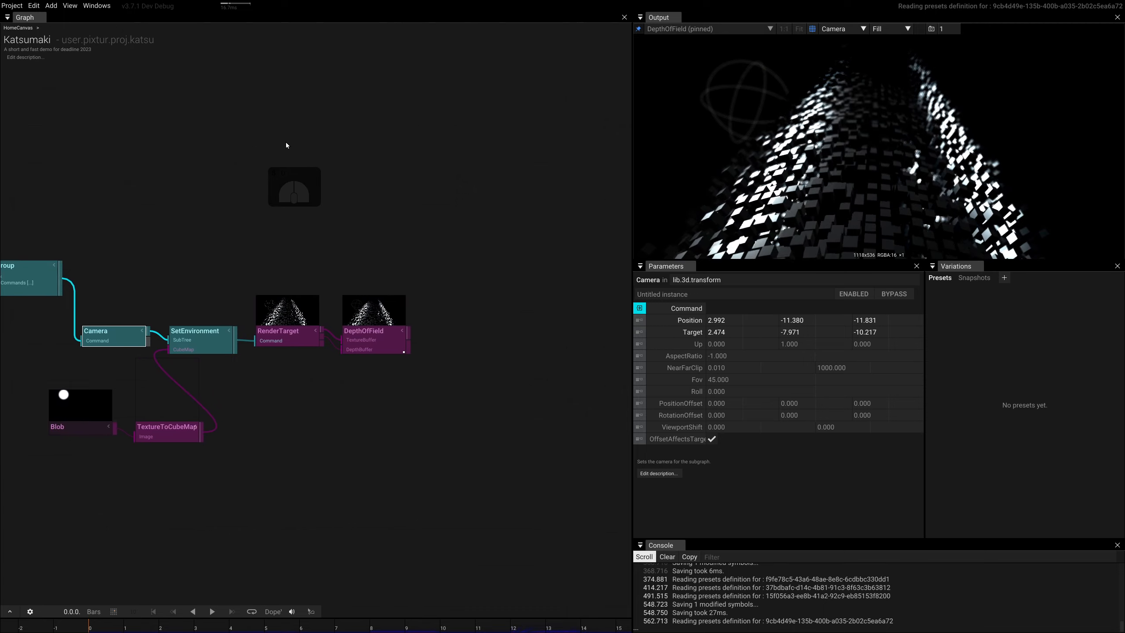
{"action": "right_click_drag", "start_coordinate": [395, 267], "coordinate": [482, 262]}
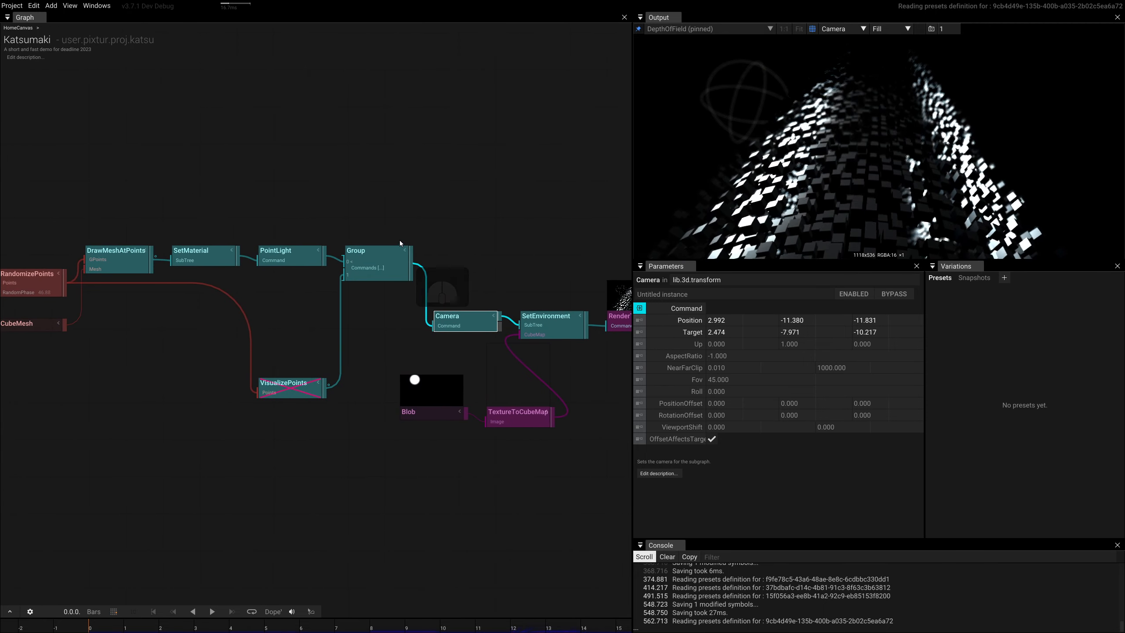
{"action": "left_click", "coordinate": [411, 256]}
{"action": "type", "text": "set"}
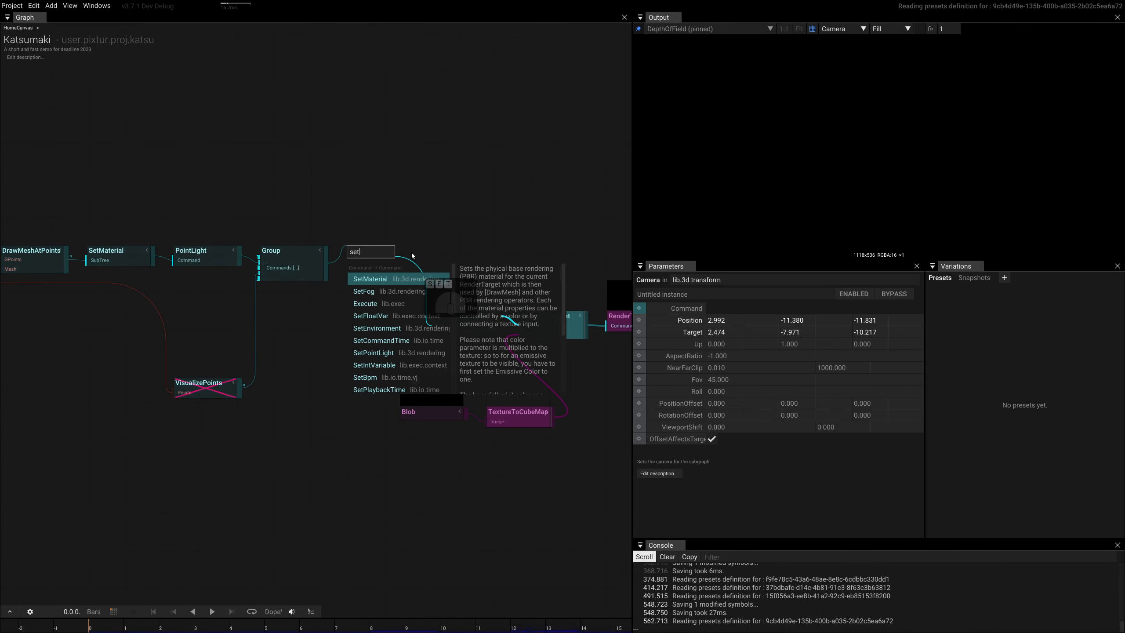
{"action": "key", "text": "Down"}
{"action": "key", "text": "Return"}
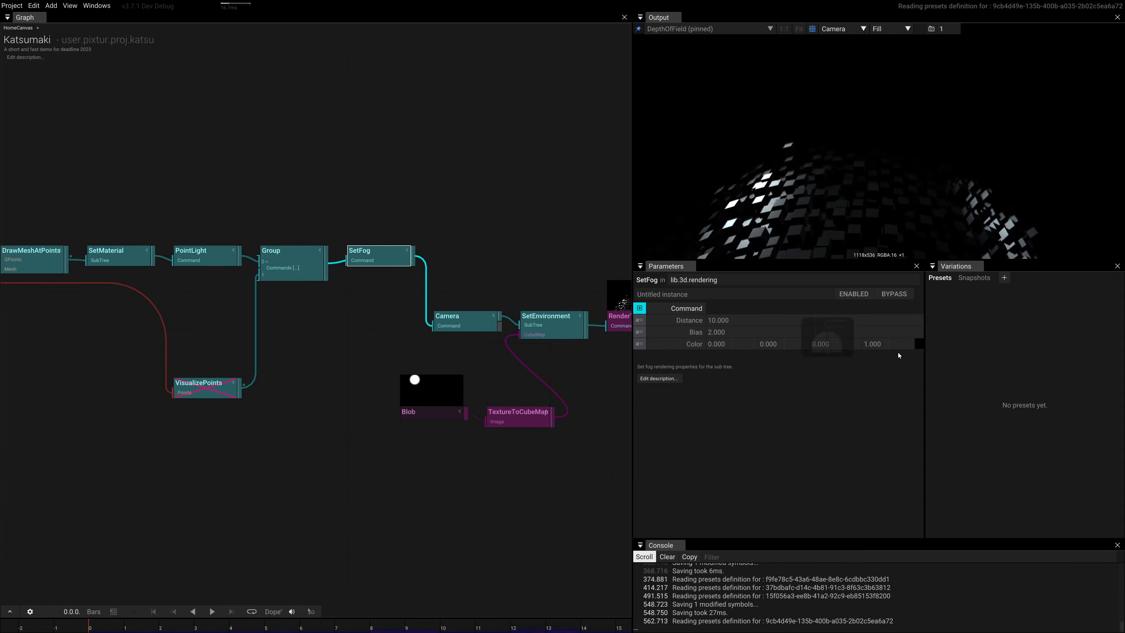
{"action": "left_click_drag", "start_coordinate": [716, 320], "coordinate": [731, 399]}
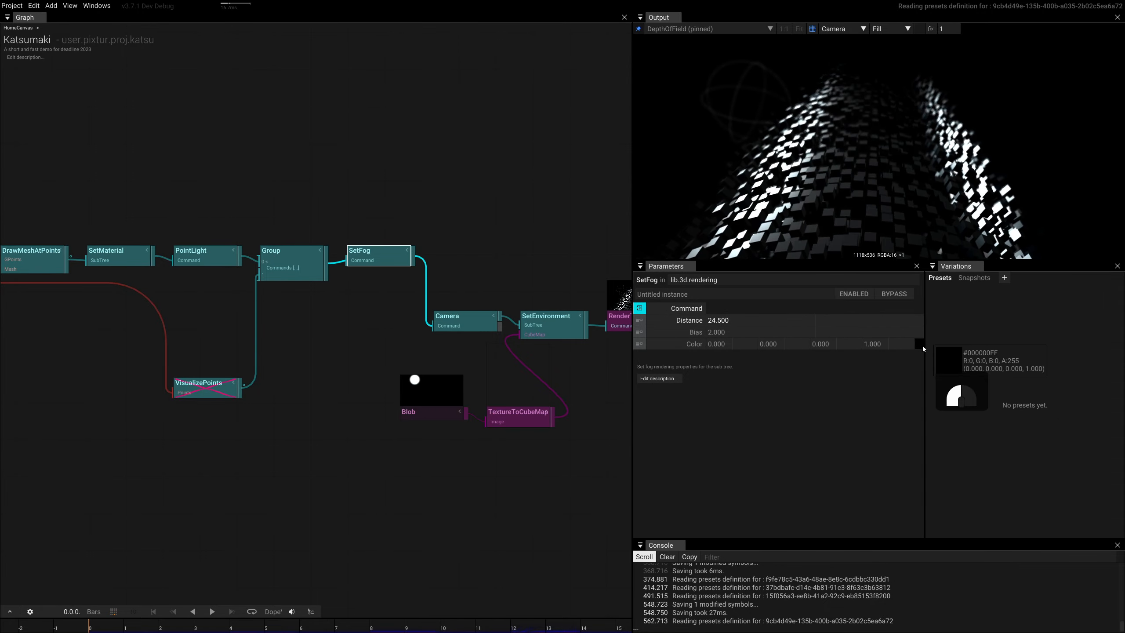
Try a white fog color on SetFog and darken it again
{"action": "left_click", "coordinate": [921, 344]}
{"action": "left_click_drag", "start_coordinate": [1032, 457], "coordinate": [1033, 360]}
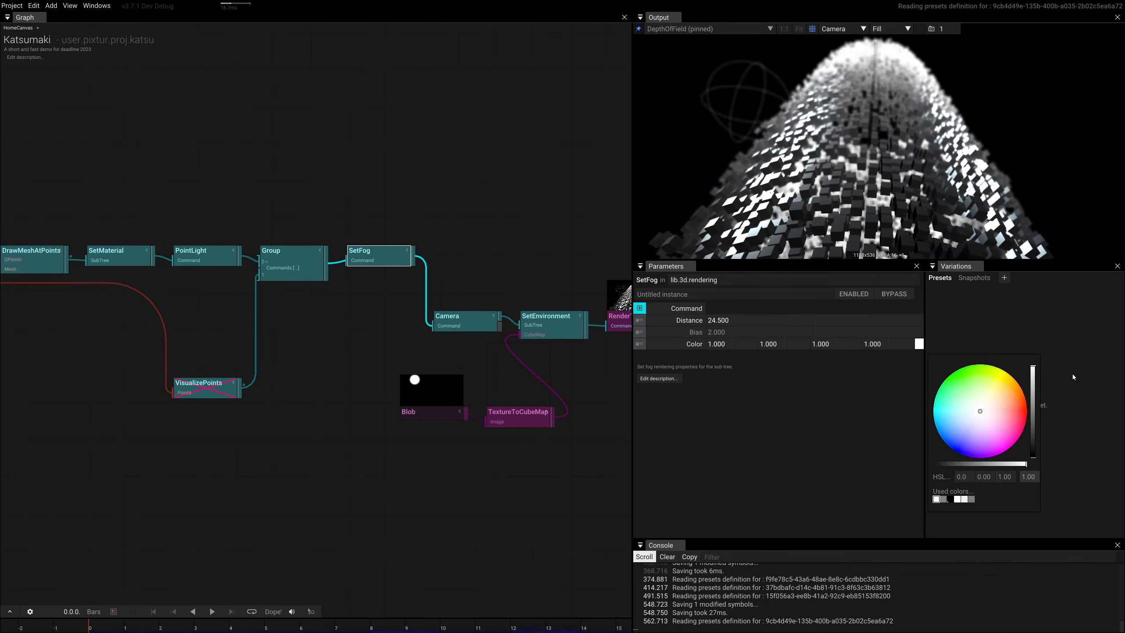
{"action": "left_click_drag", "start_coordinate": [1038, 376], "coordinate": [1047, 496]}
Set SetEnvironment's BackgroundBlur to 1.100 and brighten its BackgroundColor to 2.303 in red, green and blue
{"action": "left_click", "coordinate": [530, 317]}
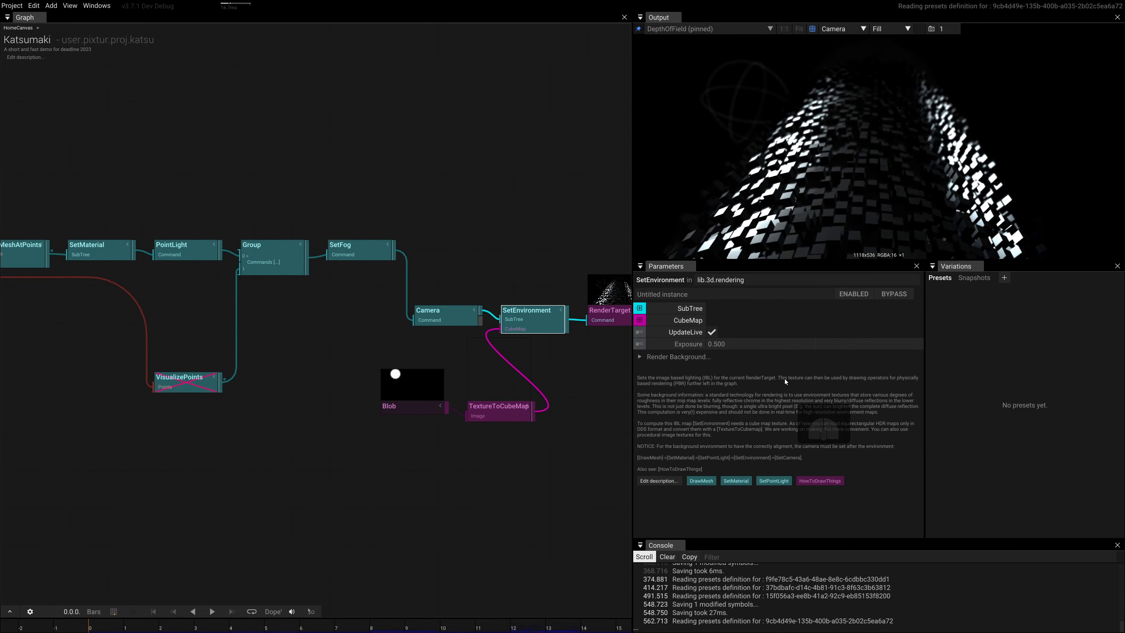
{"action": "left_click", "coordinate": [652, 358]}
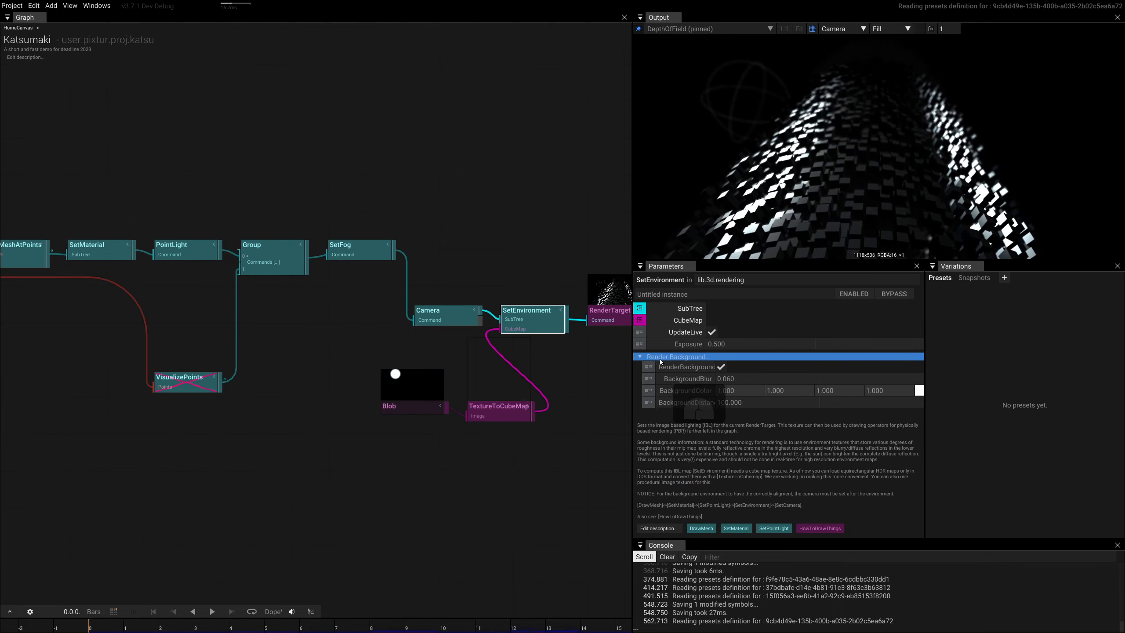
{"action": "left_click", "coordinate": [918, 391]}
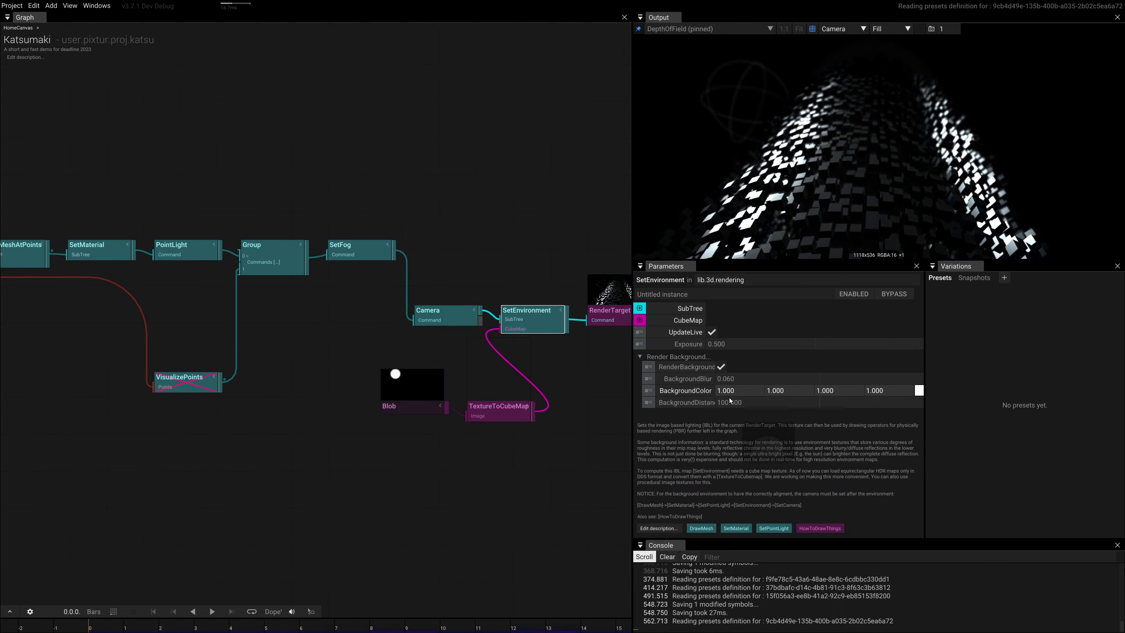
{"action": "left_click_drag", "start_coordinate": [731, 378], "coordinate": [896, 399]}
{"action": "left_click", "coordinate": [918, 391]}
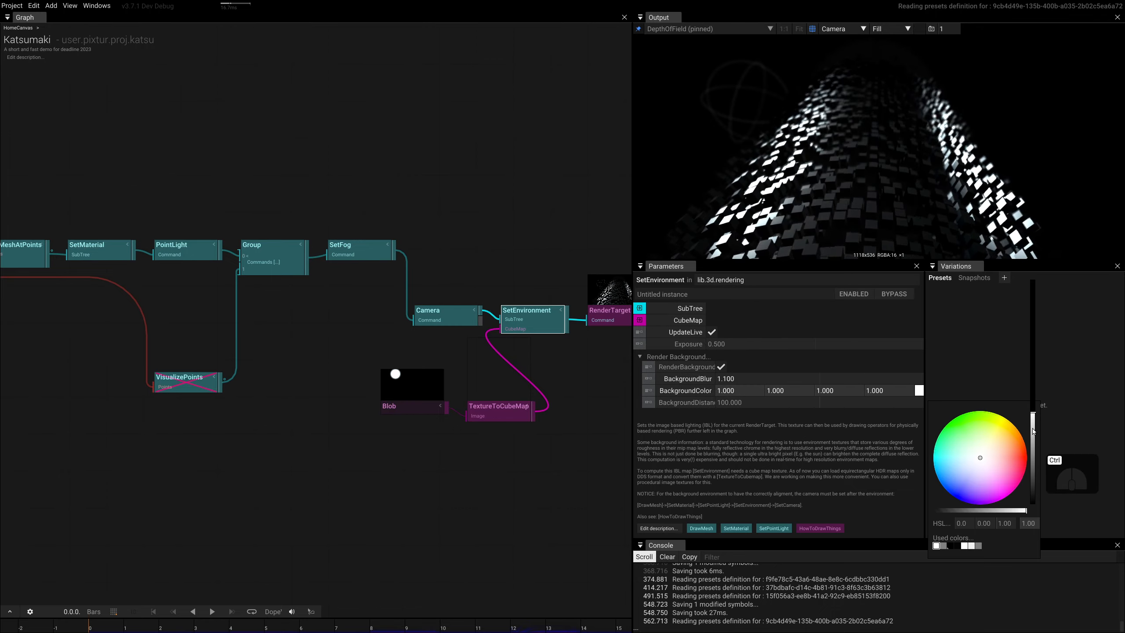
{"action": "left_click_drag", "start_coordinate": [1032, 431], "coordinate": [520, 436]}
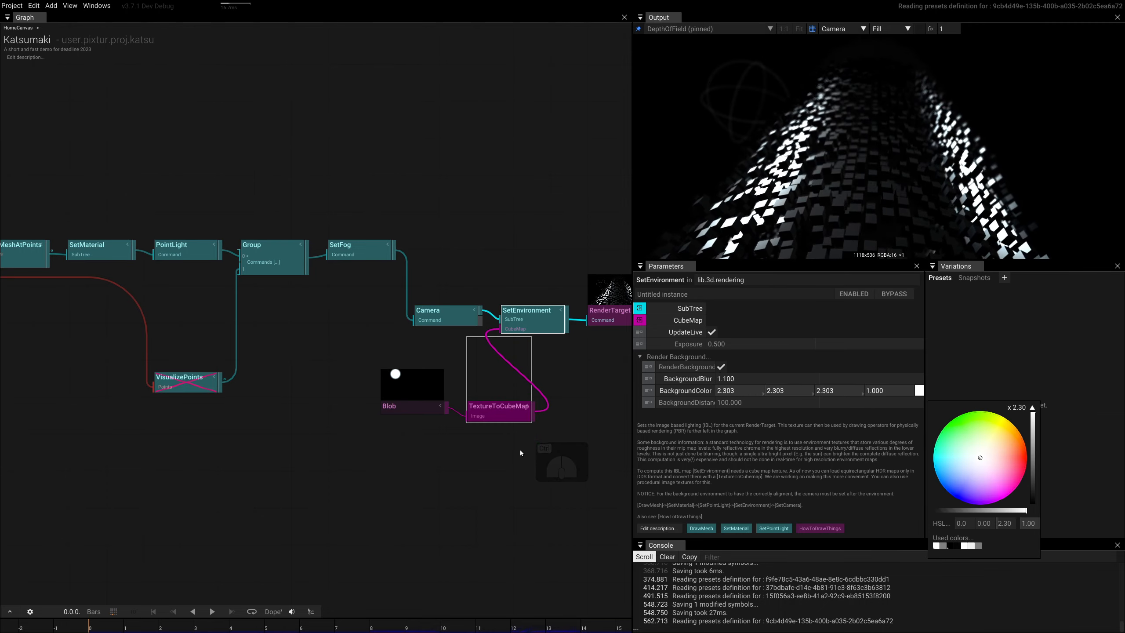
Move Blob and TextureToCubeMap together further down and away from SetEnvironment in the graph
{"action": "right_click_drag", "start_coordinate": [516, 506], "coordinate": [508, 509]}
{"action": "left_click", "coordinate": [418, 410]}
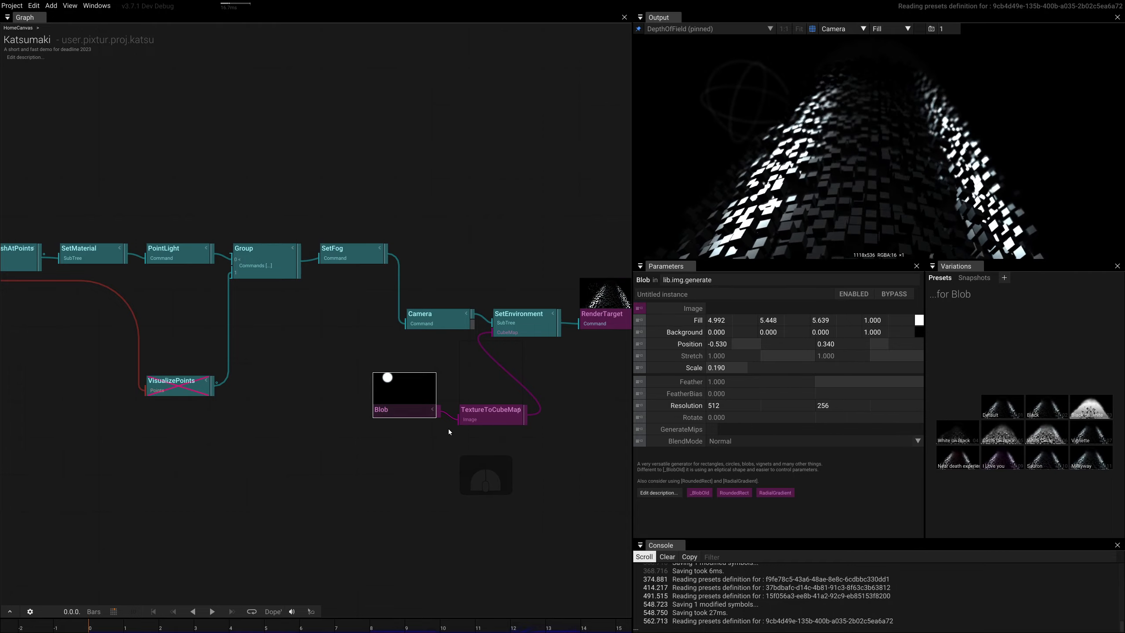
{"action": "left_click_drag", "start_coordinate": [391, 477], "coordinate": [402, 454]}
{"action": "left_click", "coordinate": [468, 432]}
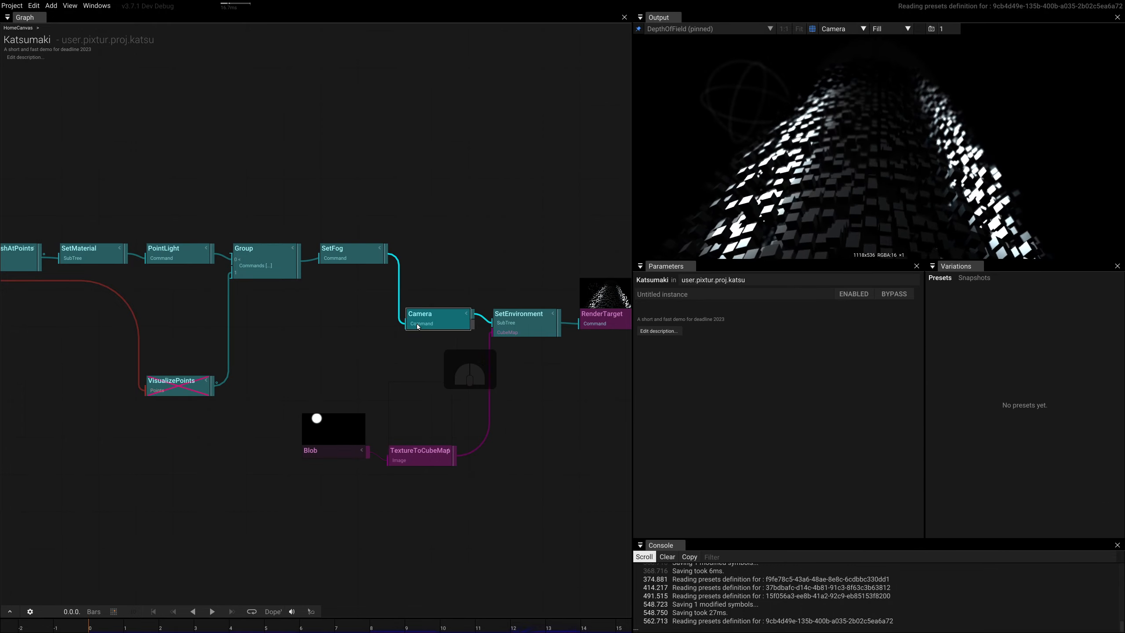
Inside SetEnvironment's DrawMeshUnlit, connect SrvFromTexture2d to the ShaderResources input of PixelShaderStage and return to the Katsumaki graph
{"action": "double_click", "coordinate": [519, 322]}
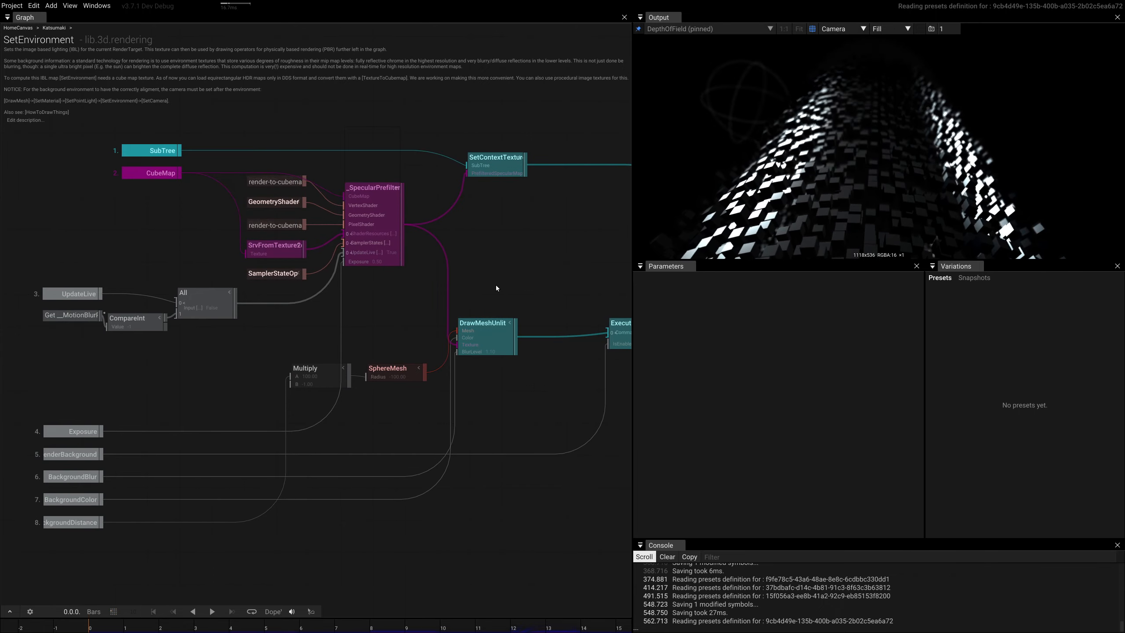
{"action": "double_click", "coordinate": [474, 352]}
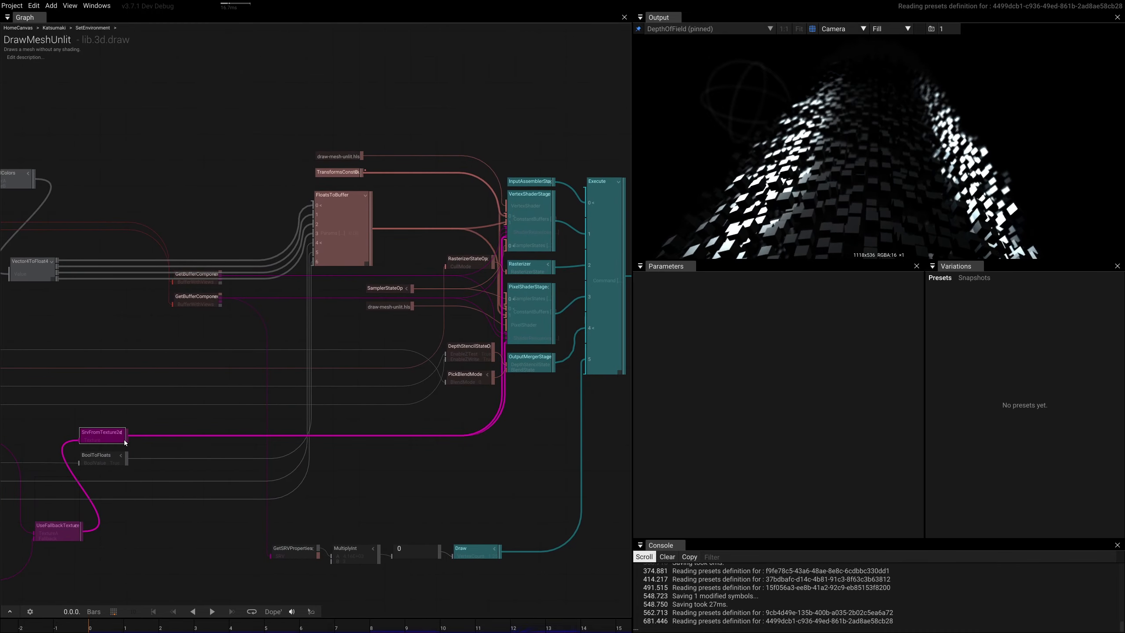
{"action": "left_click_drag", "start_coordinate": [126, 439], "coordinate": [367, 231]}
{"action": "scroll", "coordinate": [487, 242], "scroll_direction": "up", "scroll_amount": 5}
{"action": "scroll", "coordinate": [294, 233], "scroll_direction": "down", "scroll_amount": 4}
{"action": "right_click_drag", "start_coordinate": [240, 438], "coordinate": [469, 408]}
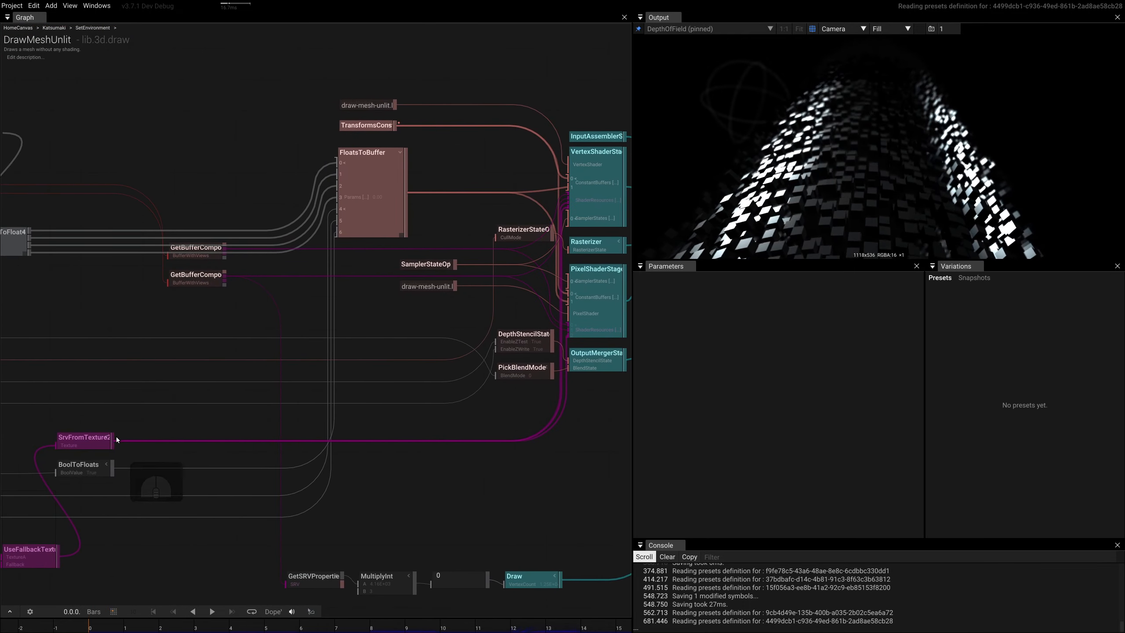
{"action": "left_click_drag", "start_coordinate": [112, 442], "coordinate": [564, 361]}
{"action": "scroll", "coordinate": [556, 326], "scroll_direction": "up", "scroll_amount": 4}
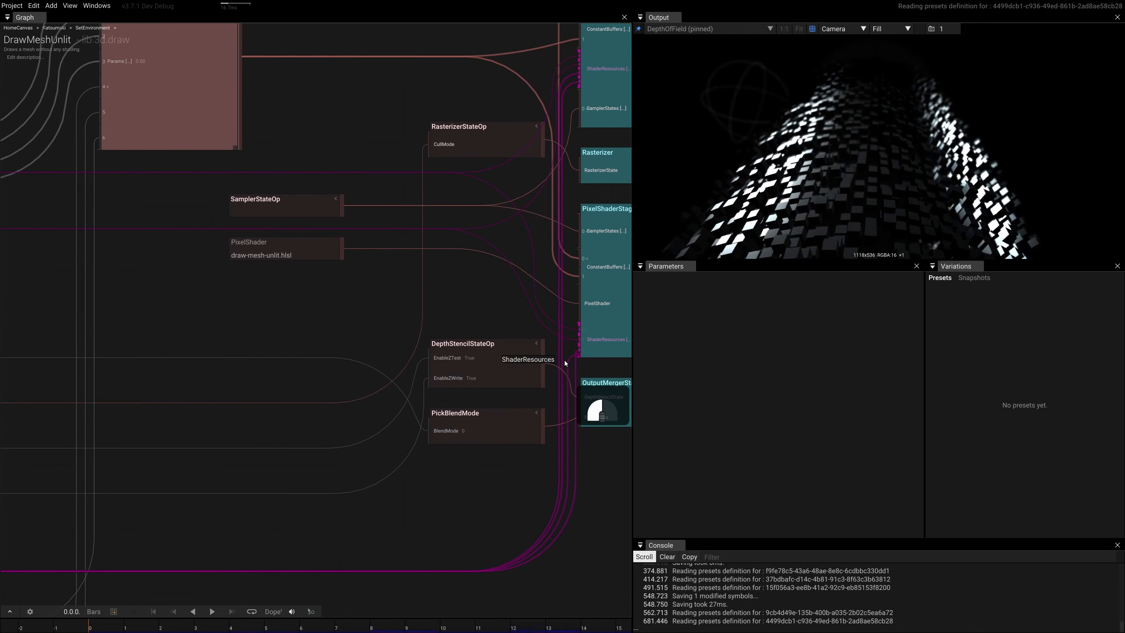
{"action": "double_click", "coordinate": [275, 326]}
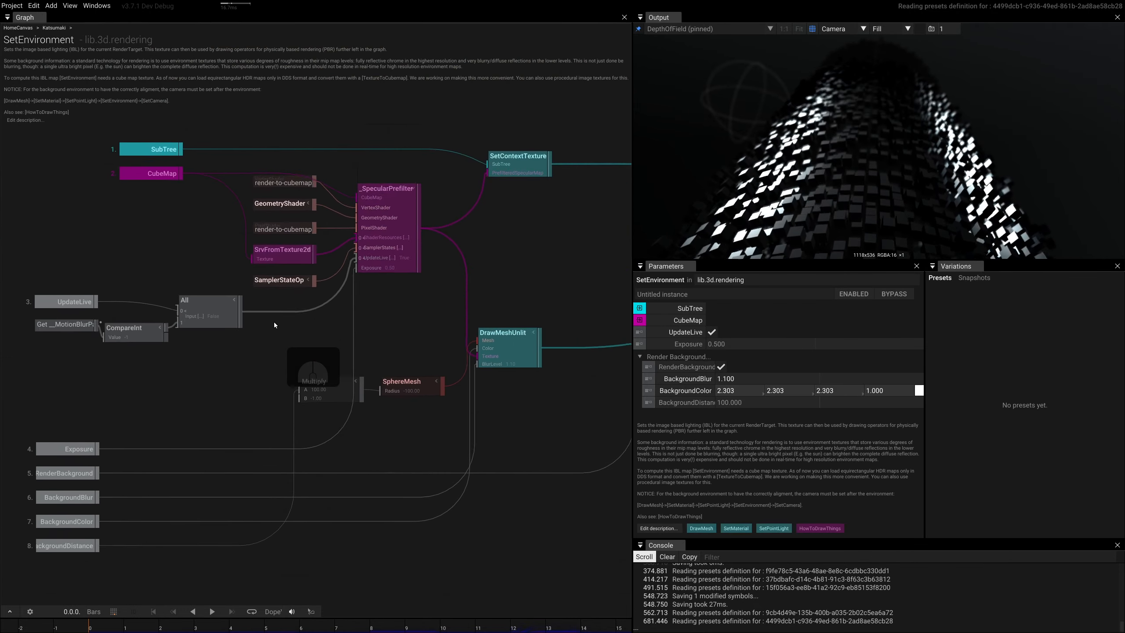
{"action": "double_click", "coordinate": [496, 270]}
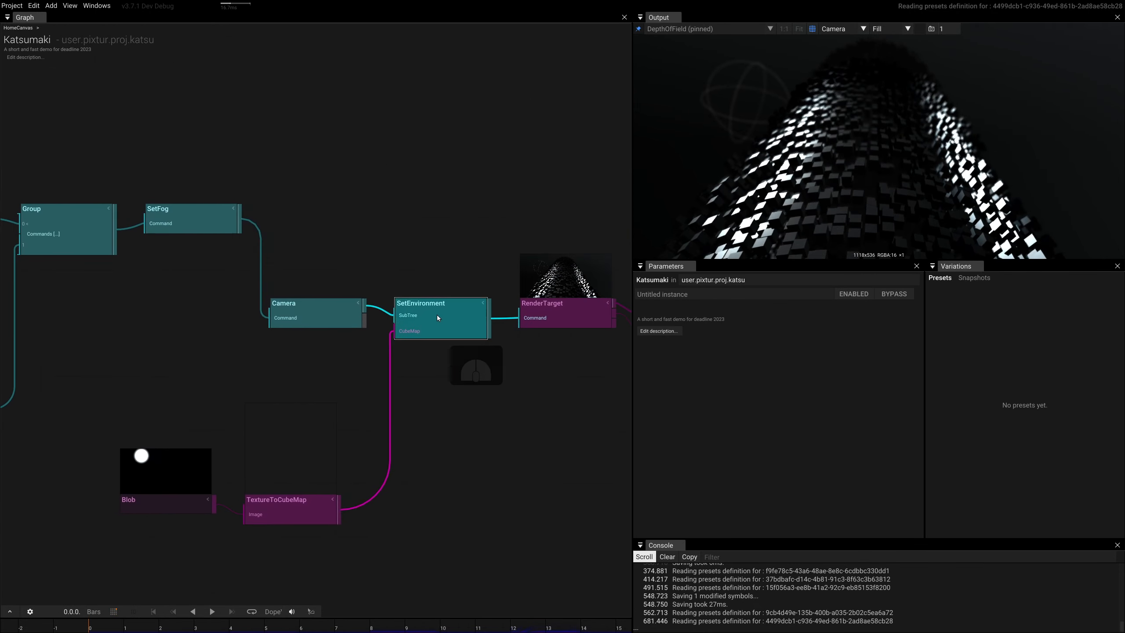
Set the BackgroundBlur of SetEnvironment to 0.730
{"action": "left_click", "coordinate": [437, 316]}
{"action": "mouse_move", "coordinate": [732, 380]}
{"action": "left_mouse_down"}
{"action": "mouse_move", "coordinate": [740, 387]}
{"action": "mouse_move", "coordinate": [745, 375]}
{"action": "left_mouse_up"}
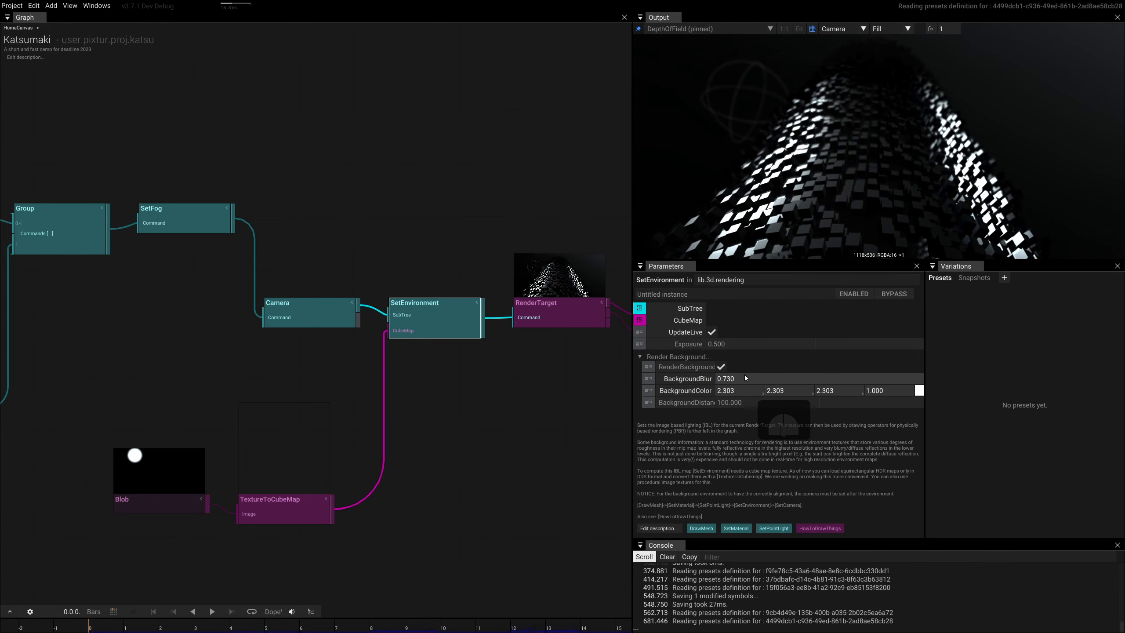
Switch to the katsumaki design board to review the reference images, and return to the node graph
{"action": "key", "text": "alt+Tab"}
{"action": "key", "text": "Tab"}
{"action": "key", "text": "Tab"}
{"action": "key", "text": "Tab"}
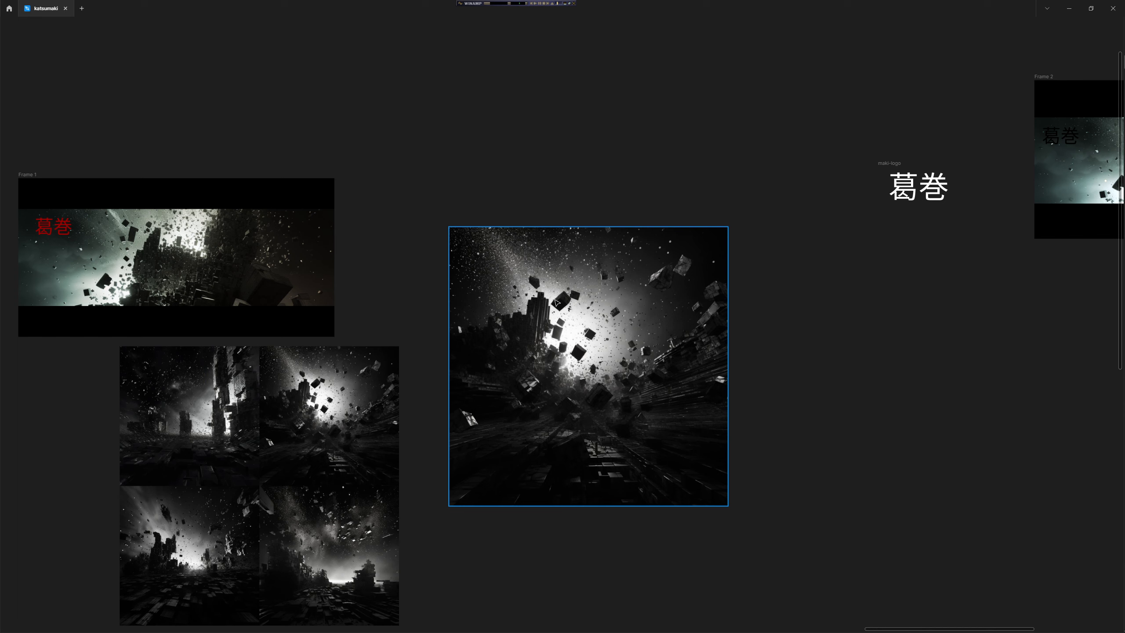
{"action": "key", "text": "alt+Tab"}
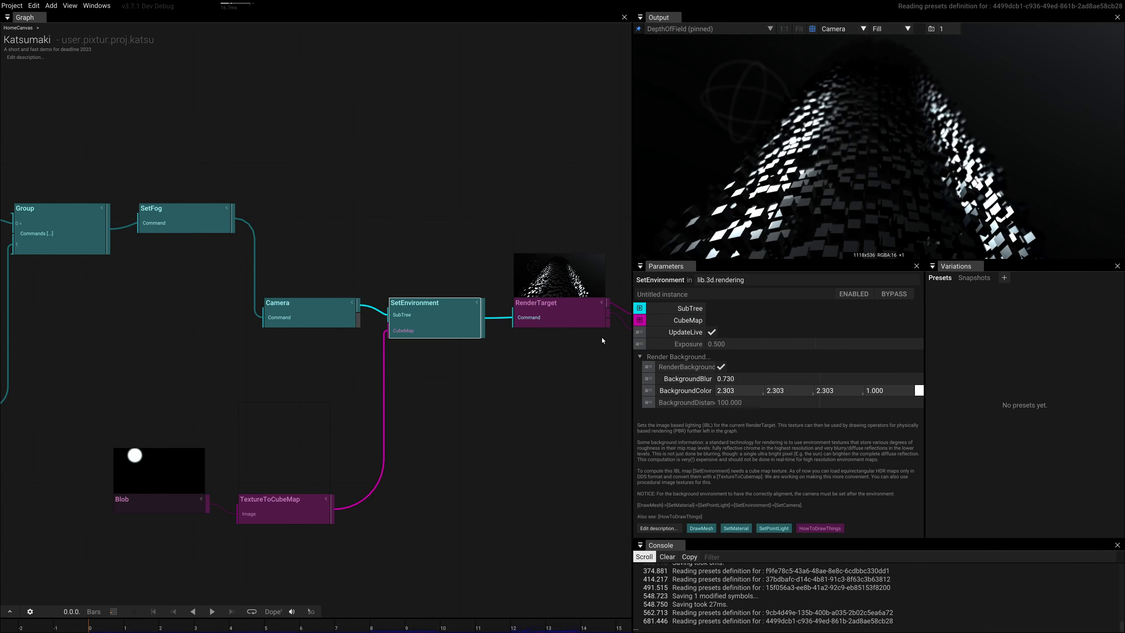
Set the Blob's Position to -0.110, 0.030 and its Scale to 0.130
{"action": "right_click_drag", "start_coordinate": [327, 459], "coordinate": [411, 367]}
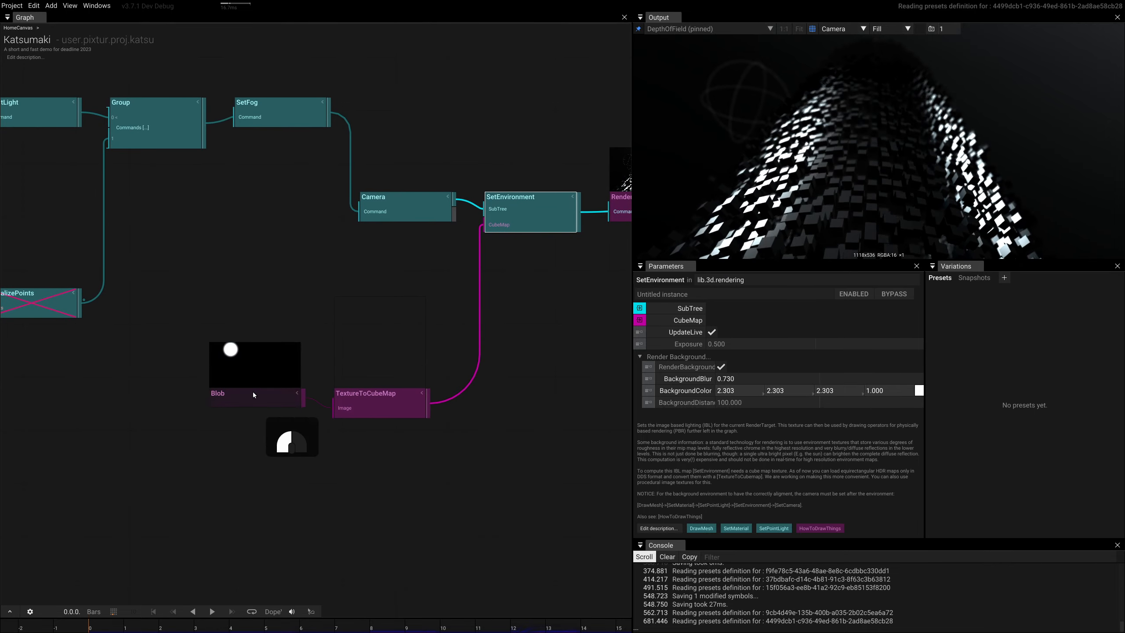
{"action": "left_click", "coordinate": [254, 392]}
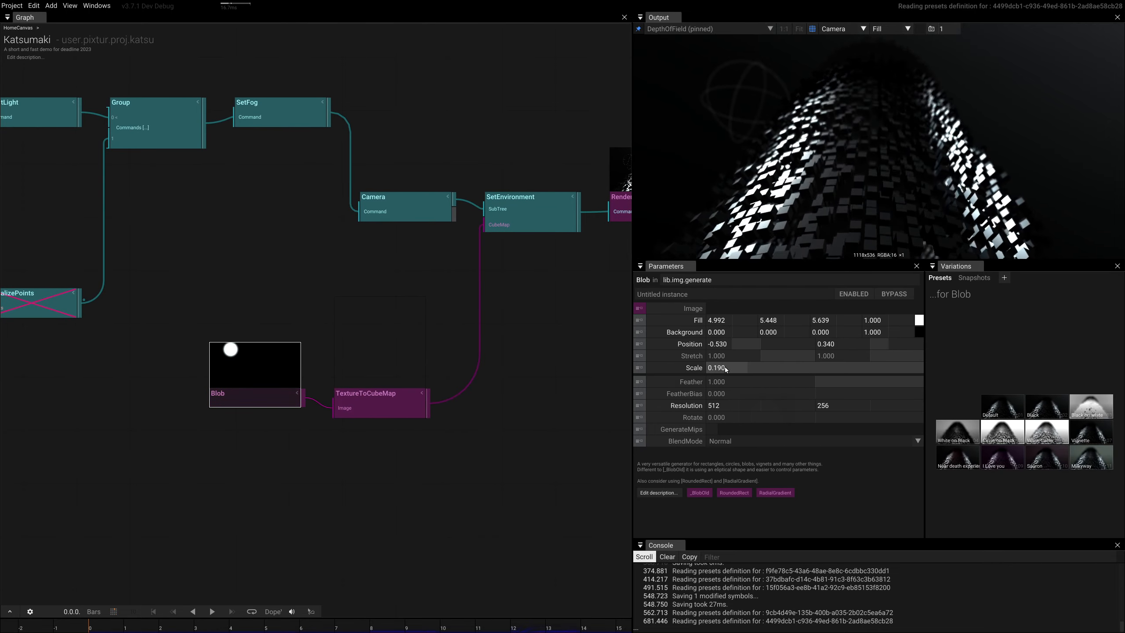
{"action": "mouse_move", "coordinate": [726, 343]}
{"action": "left_mouse_down"}
{"action": "mouse_move", "coordinate": [753, 296]}
{"action": "mouse_move", "coordinate": [714, 360]}
{"action": "left_mouse_up"}
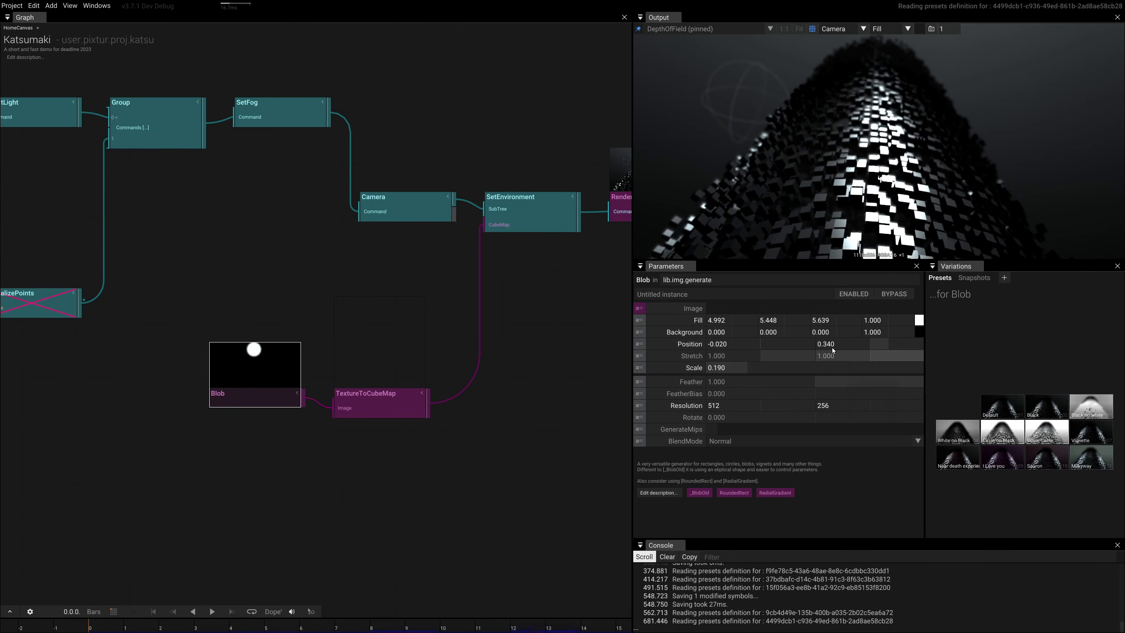
{"action": "mouse_move", "coordinate": [832, 349]}
{"action": "left_mouse_down"}
{"action": "mouse_move", "coordinate": [823, 353]}
{"action": "mouse_move", "coordinate": [836, 277]}
{"action": "mouse_move", "coordinate": [824, 360]}
{"action": "left_mouse_up"}
{"action": "left_click_drag", "start_coordinate": [732, 344], "coordinate": [733, 351]}
{"action": "left_click_drag", "start_coordinate": [808, 342], "coordinate": [823, 357]}
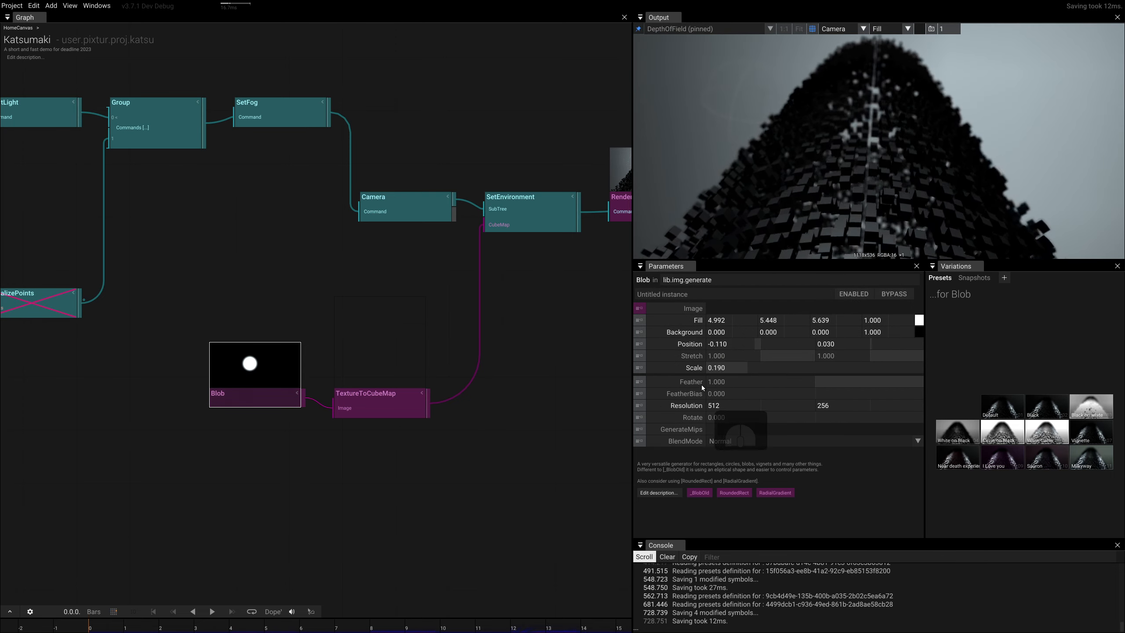
{"action": "left_click_drag", "start_coordinate": [719, 367], "coordinate": [702, 382]}
Lower the BackgroundBlur of SetEnvironment to give the background light a sharper glow
{"action": "left_click", "coordinate": [530, 226]}
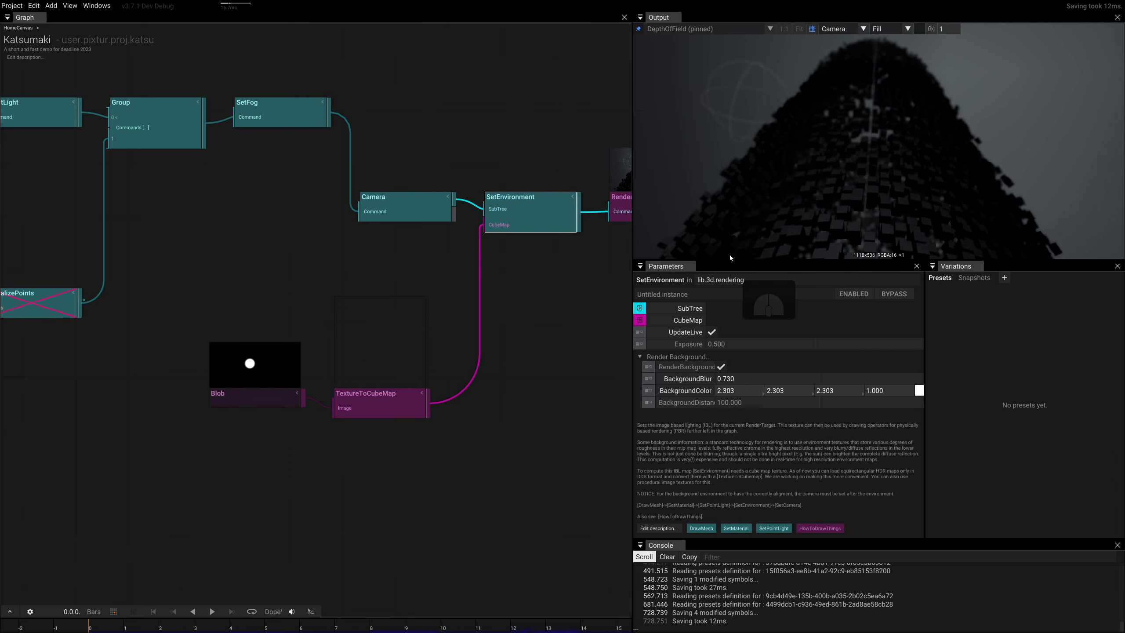
{"action": "left_click_drag", "start_coordinate": [730, 382], "coordinate": [715, 358]}
Move Blob further away from TextureToCubeMap to widen the gap between the two operators
{"action": "right_click_drag", "start_coordinate": [365, 395], "coordinate": [392, 400]}
{"action": "left_click", "coordinate": [304, 390]}
{"action": "scroll", "coordinate": [304, 390], "scroll_direction": "up", "scroll_amount": 3}
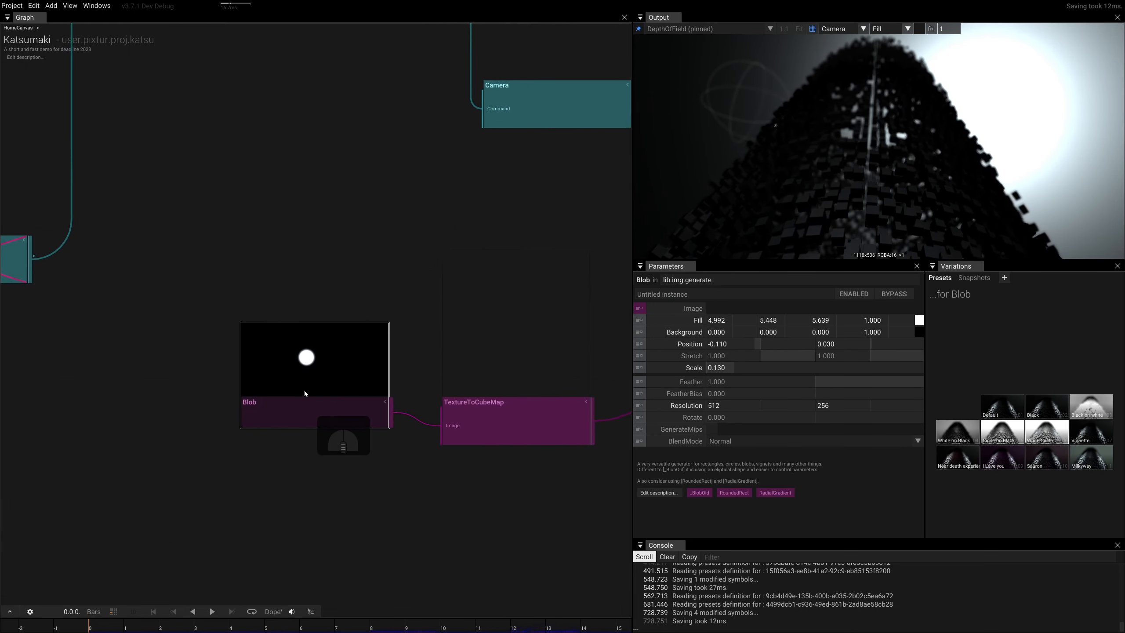
{"action": "scroll", "coordinate": [305, 391], "scroll_direction": "down", "scroll_amount": 2}
{"action": "left_click_drag", "start_coordinate": [308, 413], "coordinate": [262, 402]}
{"action": "scroll", "coordinate": [262, 399], "scroll_direction": "up", "scroll_amount": 3}
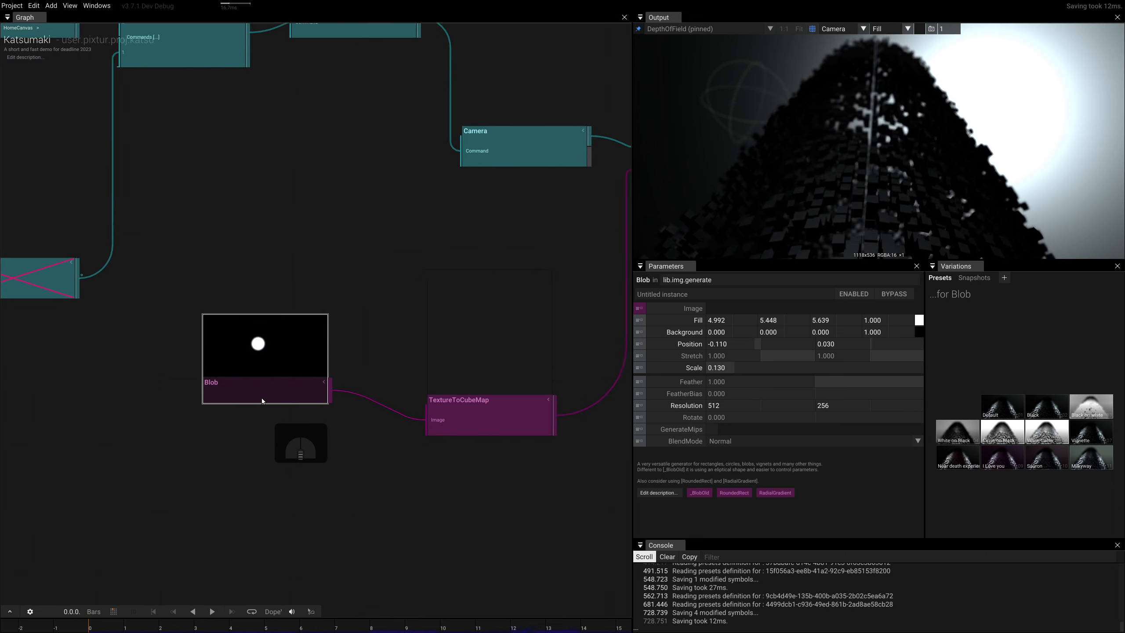
{"action": "right_click_drag", "start_coordinate": [200, 440], "coordinate": [241, 421]}
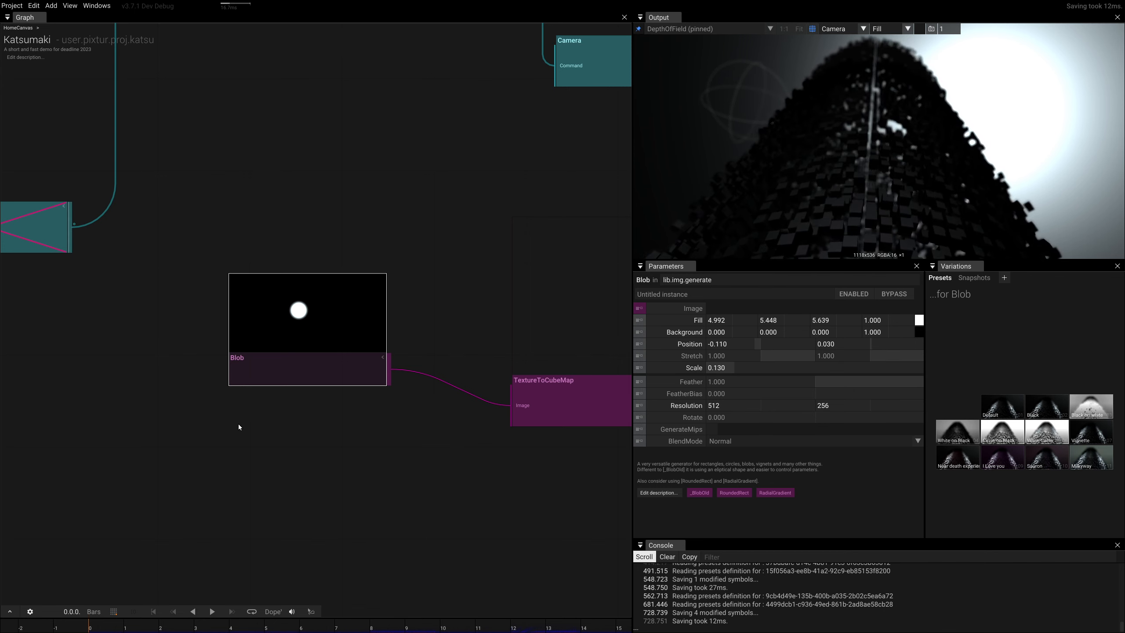
{"action": "right_click_drag", "start_coordinate": [249, 402], "coordinate": [331, 336]}
{"action": "left_click_drag", "start_coordinate": [335, 312], "coordinate": [277, 314]}
Add a Displace operator to the graph just below Blob
{"action": "left_click", "coordinate": [223, 360]}
{"action": "key", "text": "Tab"}
{"action": "type", "text": "di"}
{"action": "key", "text": "BackSpace"}
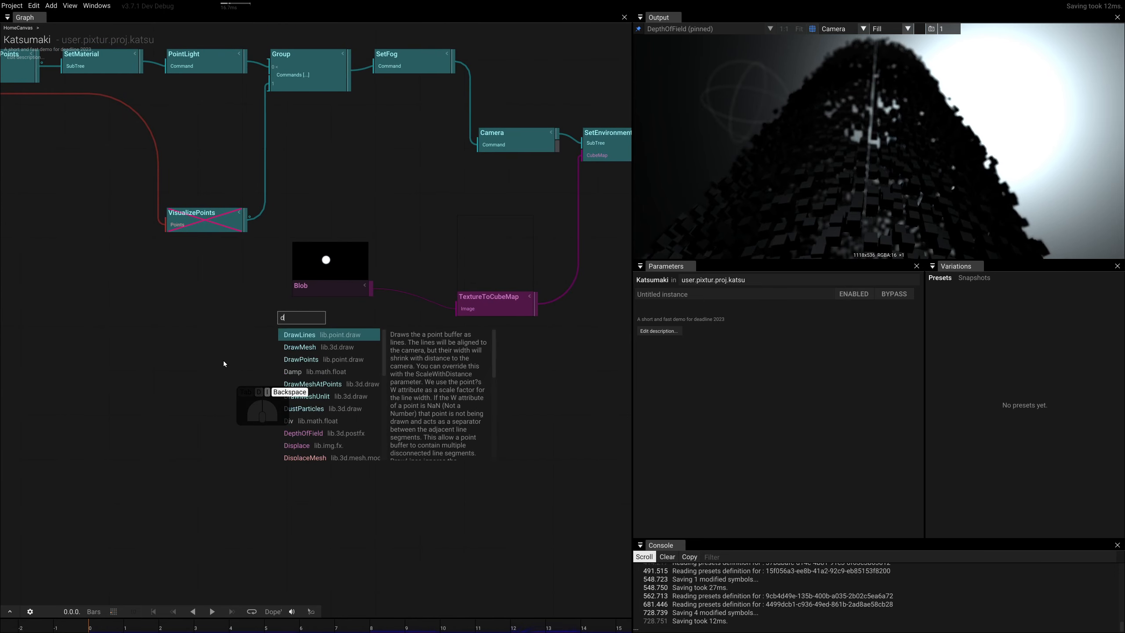
{"action": "type", "text": "e"}
{"action": "key", "text": "BackSpace"}
{"action": "type", "text": "is"}
{"action": "key", "text": "Return"}
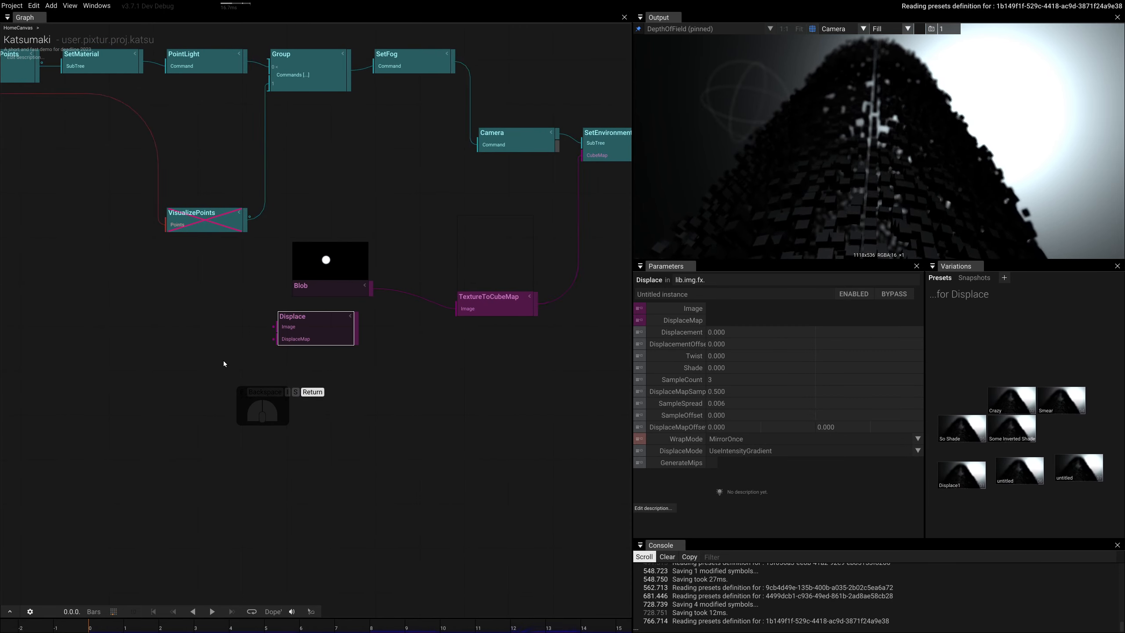
Insert Displace between Blob and TextureToCubeMap, and feed its DisplaceMap from a new FractalNoise operator placed below Blob
{"action": "left_click_drag", "start_coordinate": [313, 335], "coordinate": [401, 296]}
{"action": "left_click", "coordinate": [298, 340]}
{"action": "key", "text": "Tab"}
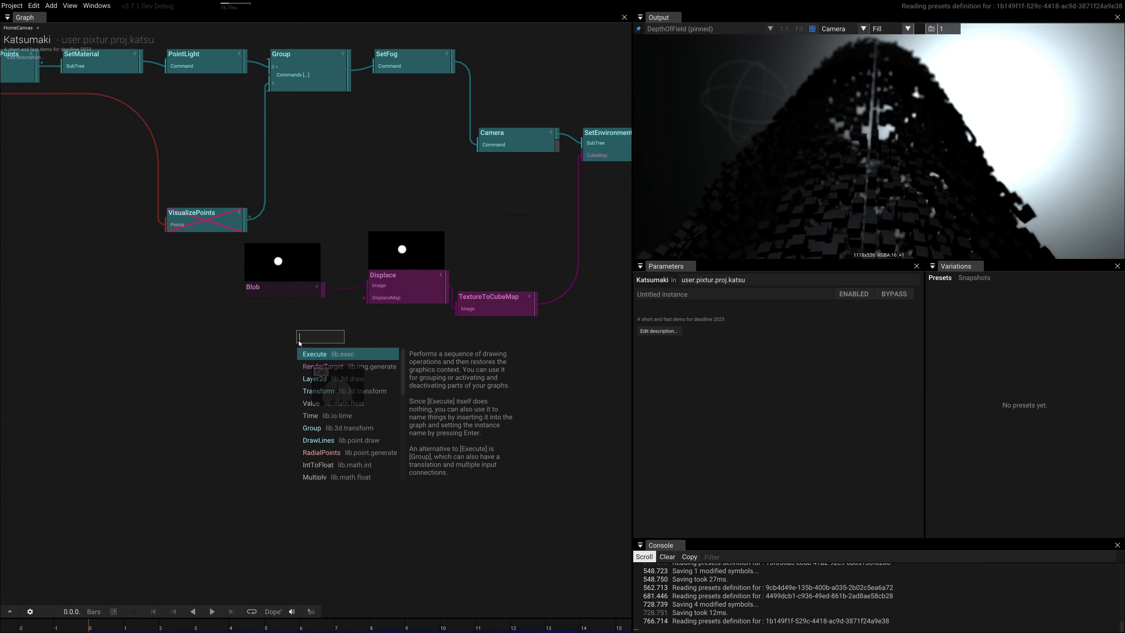
{"action": "type", "text": "frac"}
{"action": "key", "text": "Return"}
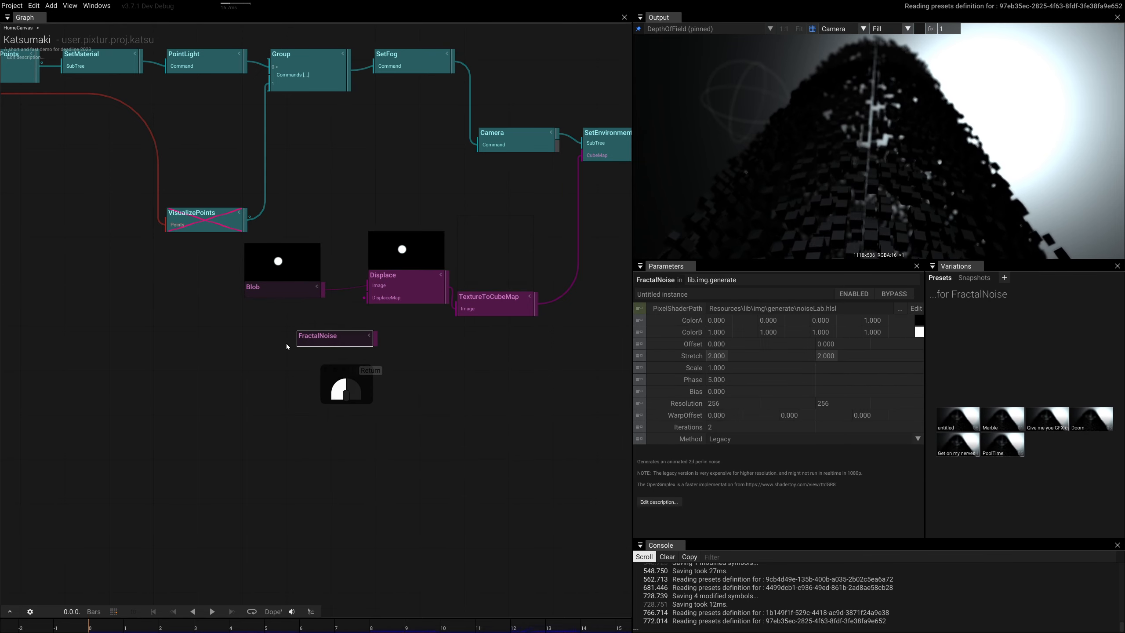
{"action": "left_click_drag", "start_coordinate": [348, 348], "coordinate": [263, 386]}
Set the Displacement of the Displace operator to 1.900
{"action": "left_click", "coordinate": [408, 280]}
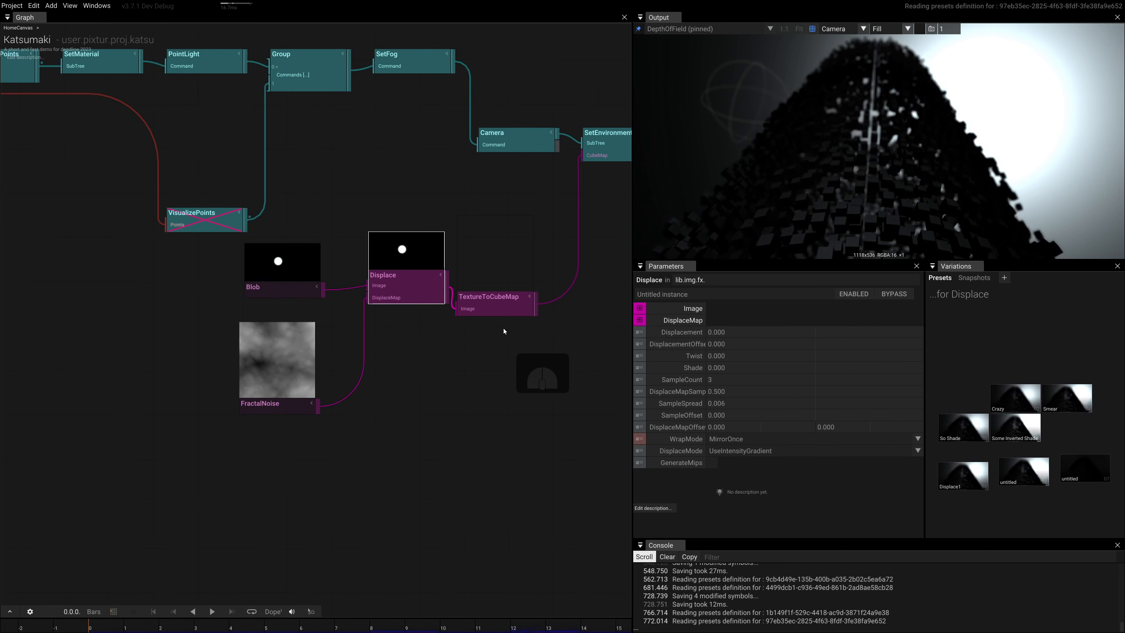
{"action": "left_click_drag", "start_coordinate": [731, 334], "coordinate": [627, 375]}
{"action": "scroll", "coordinate": [443, 279], "scroll_direction": "up", "scroll_amount": 3}
{"action": "scroll", "coordinate": [420, 399], "scroll_direction": "down", "scroll_amount": 2}
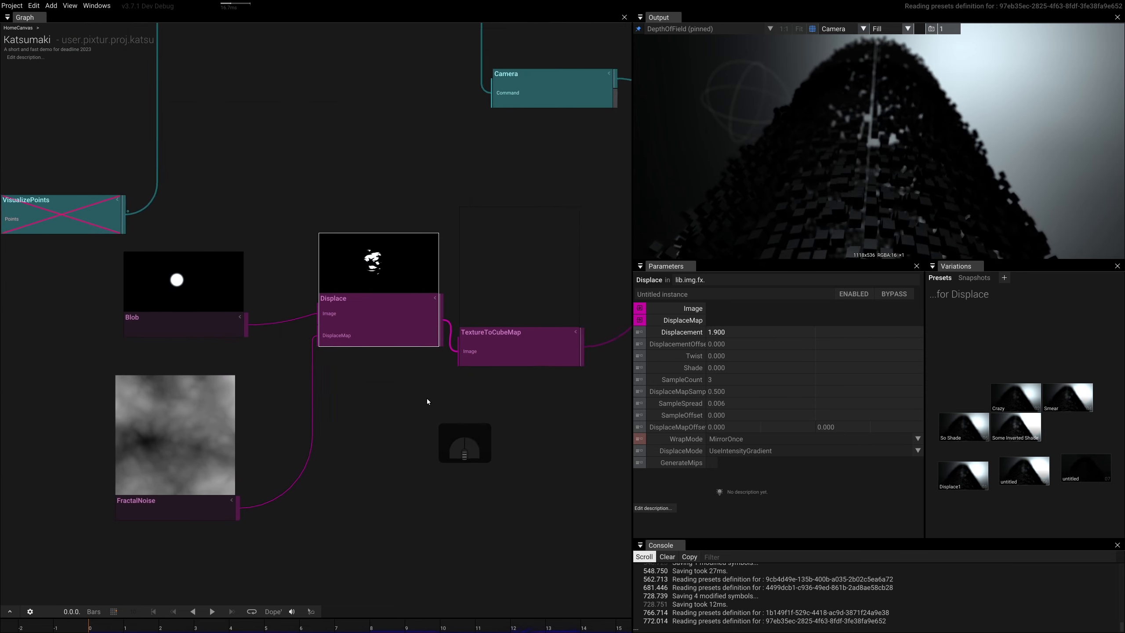
{"action": "right_click", "coordinate": [418, 398]}
Set the Blob's Feather to 2.300 and dim its Fill colour to 3.031, 3.308, 3.424
{"action": "left_click", "coordinate": [226, 321]}
{"action": "left_click", "coordinate": [212, 330]}
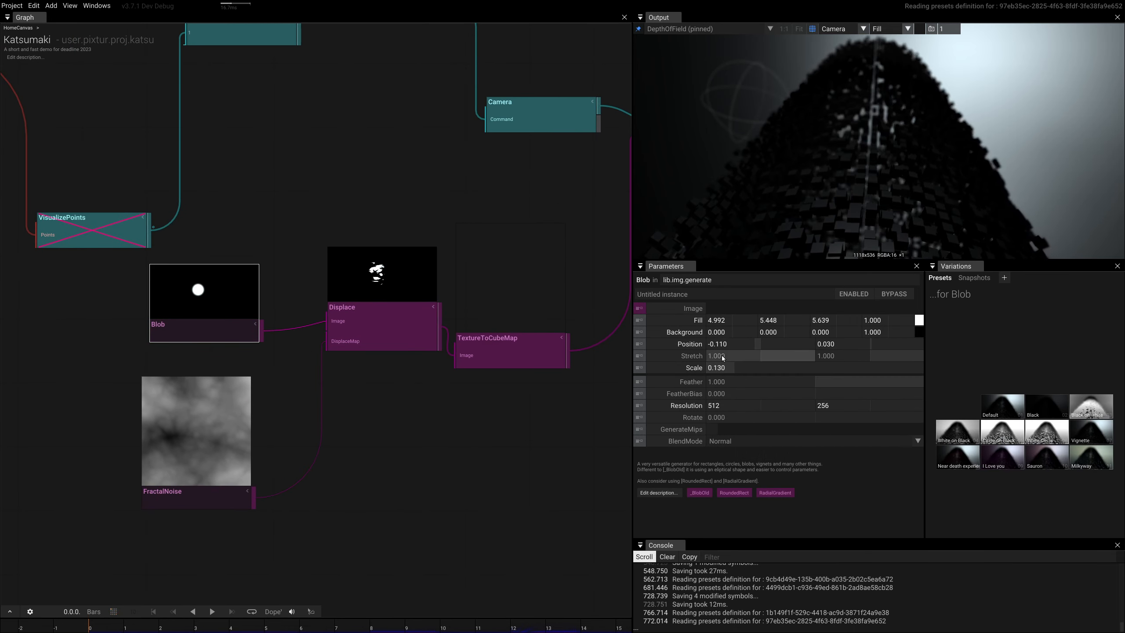
{"action": "left_click_drag", "start_coordinate": [724, 382], "coordinate": [640, 387]}
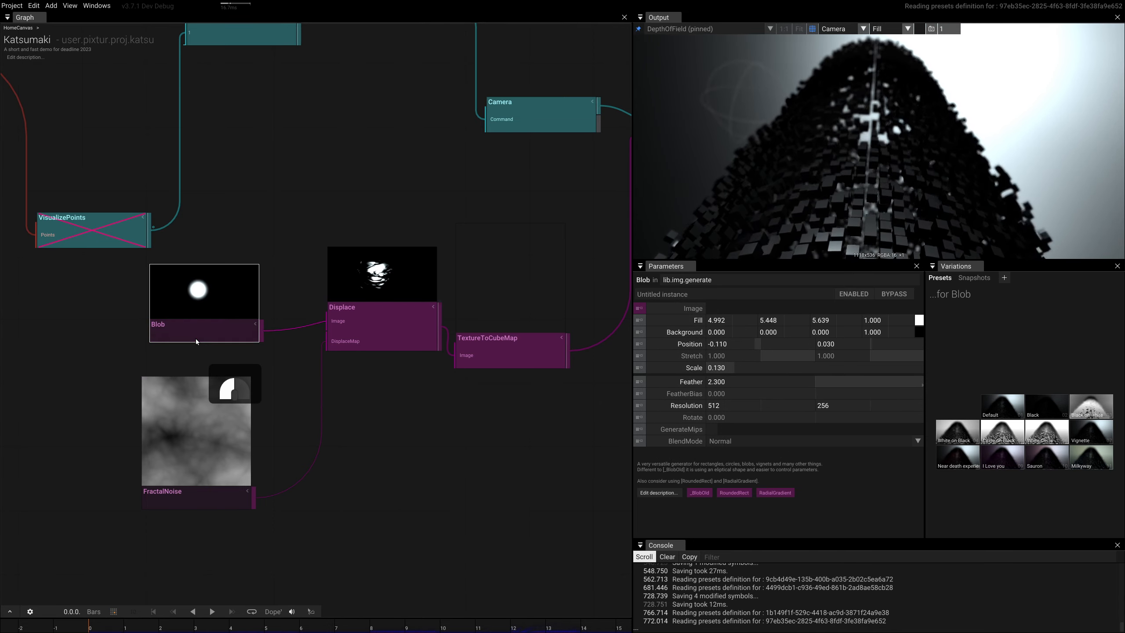
{"action": "left_click", "coordinate": [919, 320]}
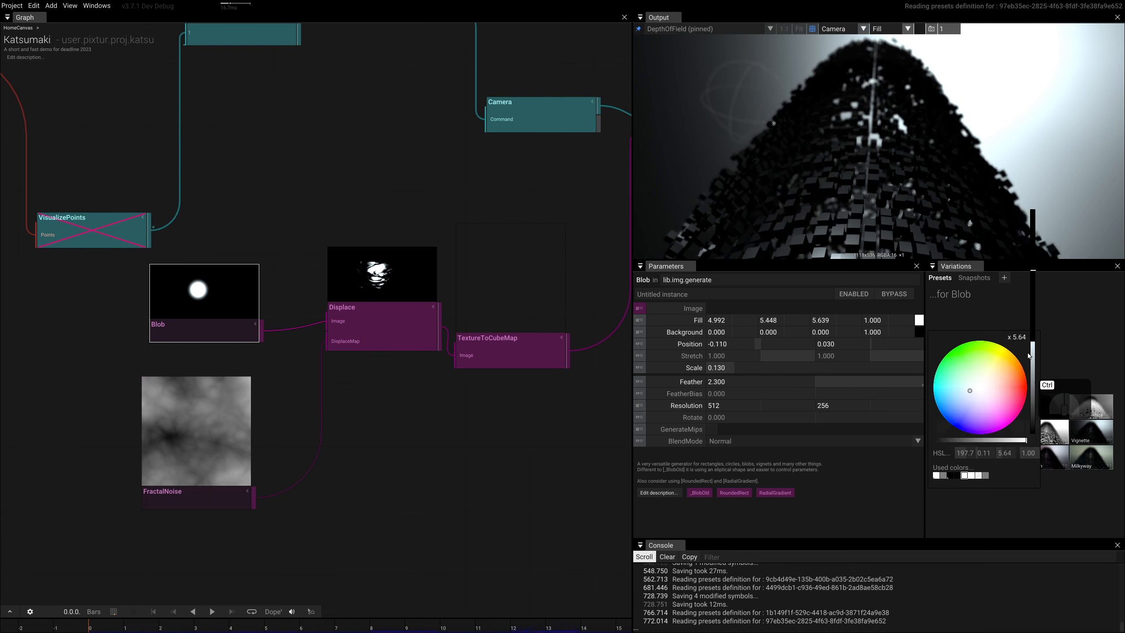
{"action": "left_click_drag", "start_coordinate": [1034, 348], "coordinate": [1023, 296], "text": "ctrl"}
Set SetEnvironment's BackgroundBlur to 0.150 and its BackgroundColor to 2.303 for red, green and blue
{"action": "right_click_drag", "start_coordinate": [537, 387], "coordinate": [347, 428]}
{"action": "left_click", "coordinate": [501, 180]}
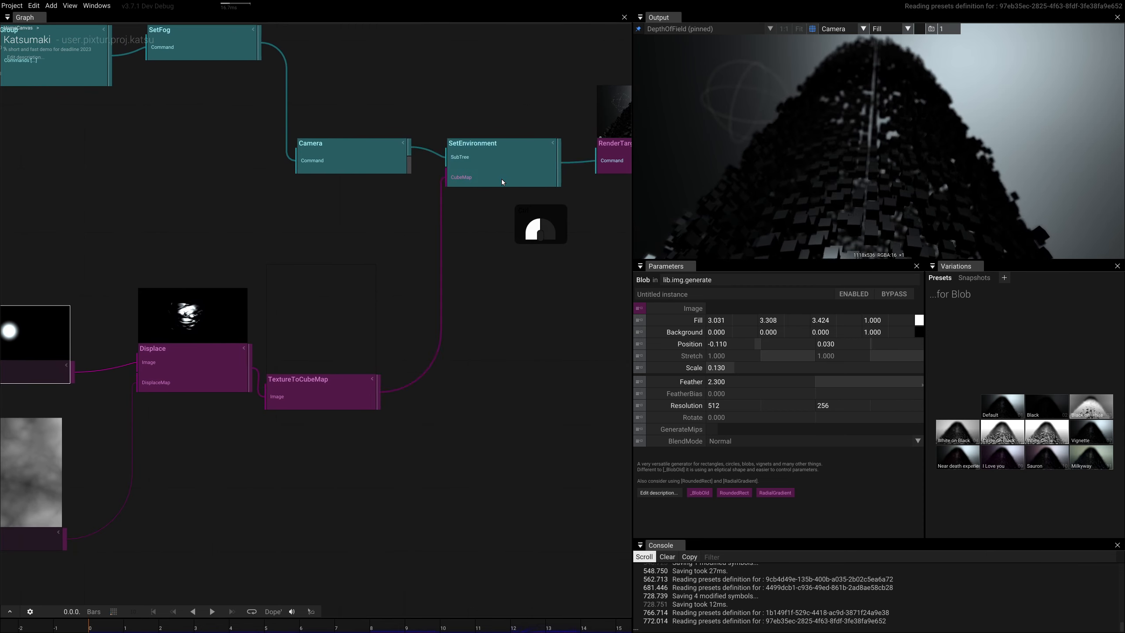
{"action": "left_click_drag", "start_coordinate": [727, 379], "coordinate": [723, 390]}
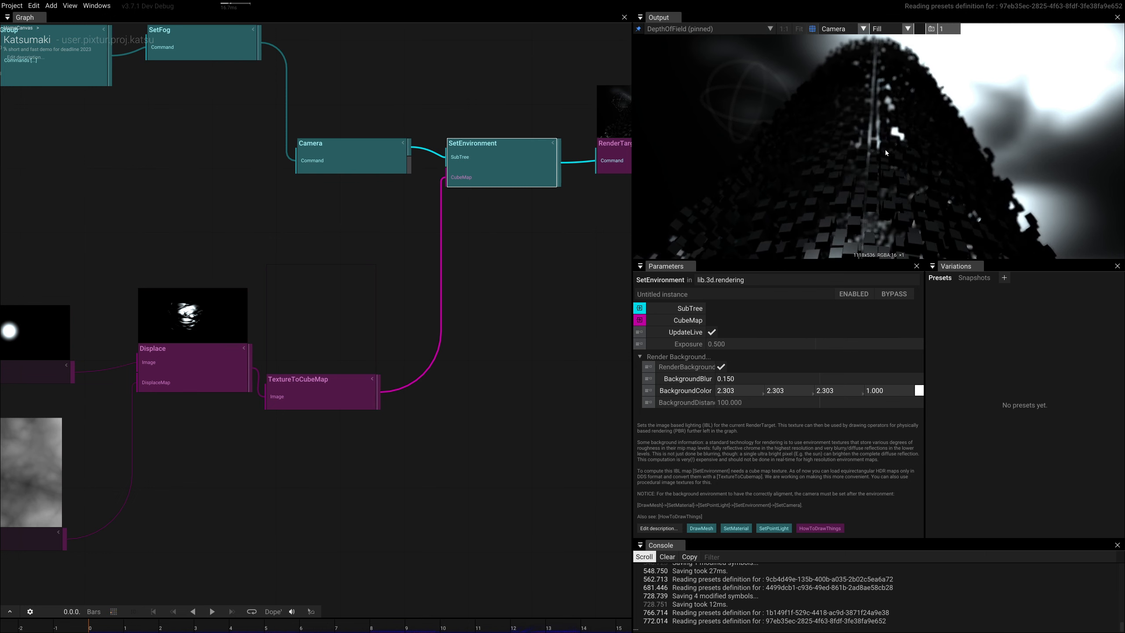
Reframe the Camera to look up at the tower from Position 6.466, -14.877, -10.178 towards Target 4.709, -8.413, -7.931
{"action": "left_click", "coordinate": [392, 238]}
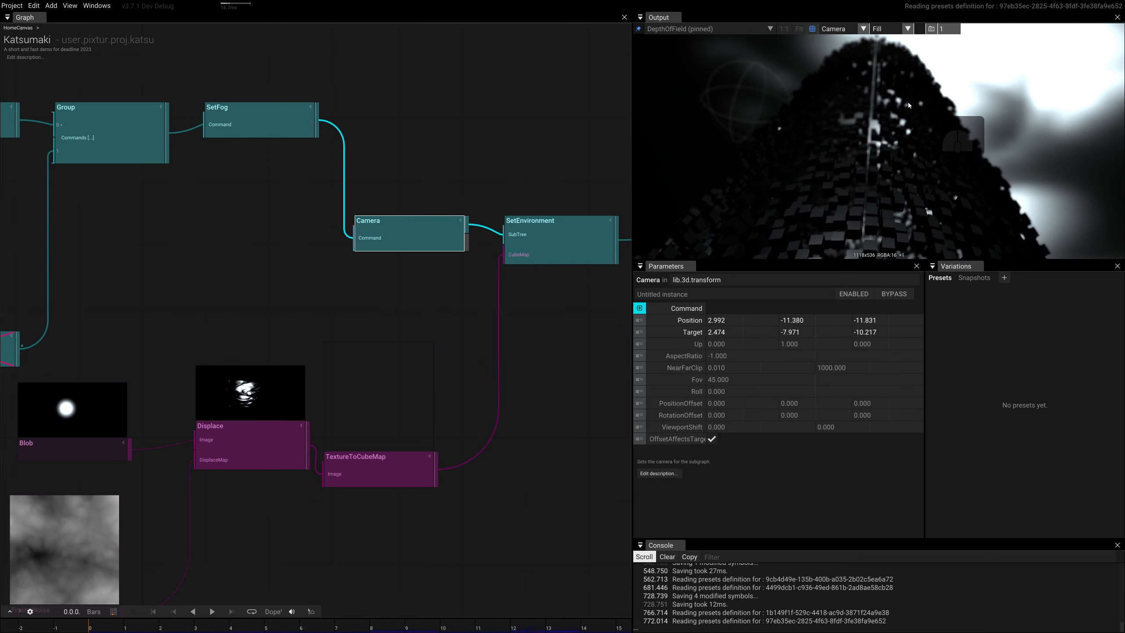
{"action": "right_click_drag", "start_coordinate": [848, 153], "coordinate": [883, 153]}
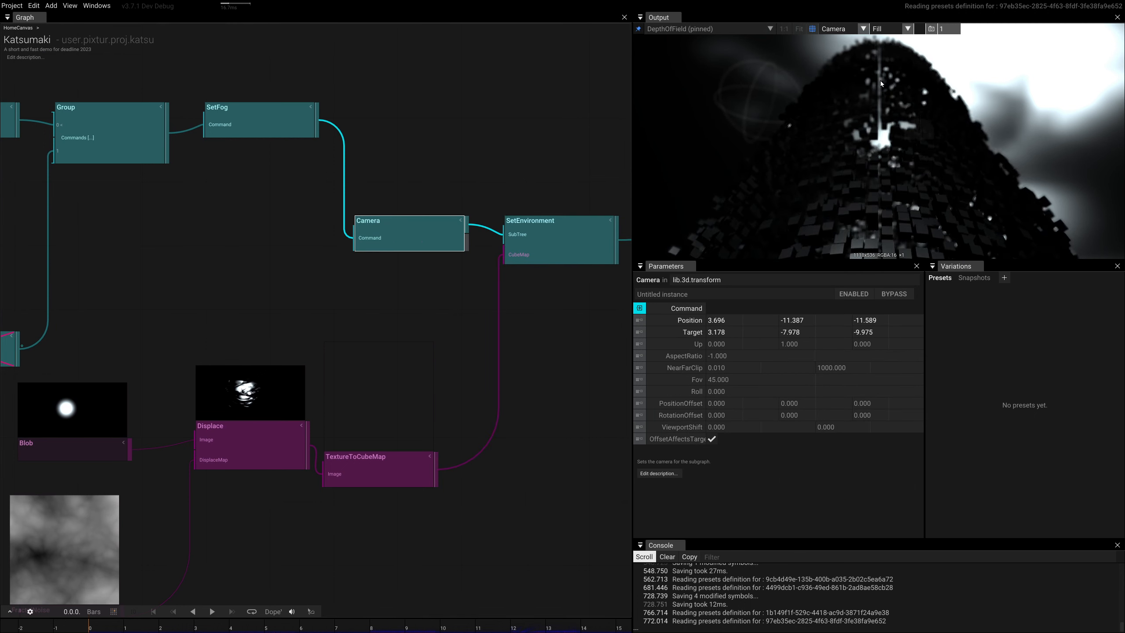
{"action": "right_click_drag", "start_coordinate": [939, 194], "coordinate": [1007, 121]}
{"action": "scroll", "coordinate": [349, 317], "scroll_direction": "down", "scroll_amount": 3}
{"action": "right_click_drag", "start_coordinate": [347, 315], "coordinate": [629, 306]}
{"action": "scroll", "coordinate": [266, 295], "scroll_direction": "up", "scroll_amount": 2}
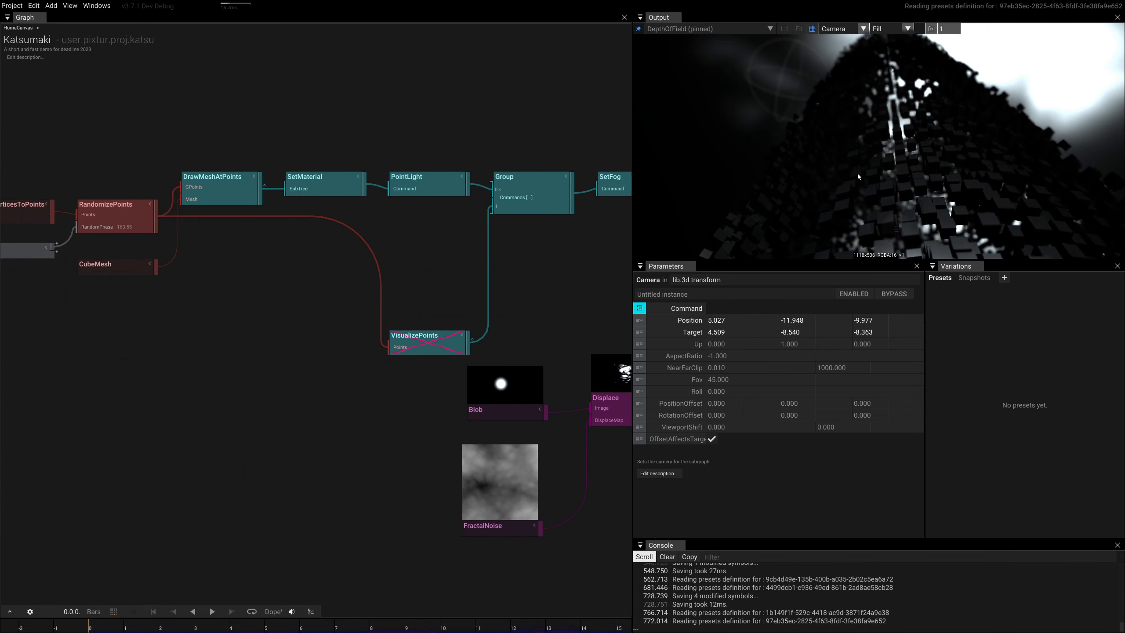
{"action": "mouse_move", "coordinate": [888, 154]}
{"action": "left_mouse_down"}
{"action": "mouse_move", "coordinate": [853, 155]}
{"action": "mouse_move", "coordinate": [852, 140]}
{"action": "mouse_move", "coordinate": [840, 178]}
{"action": "mouse_move", "coordinate": [895, 194]}
{"action": "mouse_move", "coordinate": [882, 150]}
{"action": "left_mouse_up"}
{"action": "right_click_drag", "start_coordinate": [880, 179], "coordinate": [863, 121]}
{"action": "scroll", "coordinate": [863, 122], "scroll_direction": "down", "scroll_amount": 5}
{"action": "left_click_drag", "start_coordinate": [863, 121], "coordinate": [867, 133]}
{"action": "right_click_drag", "start_coordinate": [866, 133], "coordinate": [862, 189]}
Set the Amount of RandomizePoints to 0.000 so the cubes lie flat on the cylinder
{"action": "right_click_drag", "start_coordinate": [51, 287], "coordinate": [279, 328]}
{"action": "scroll", "coordinate": [268, 297], "scroll_direction": "up", "scroll_amount": 2}
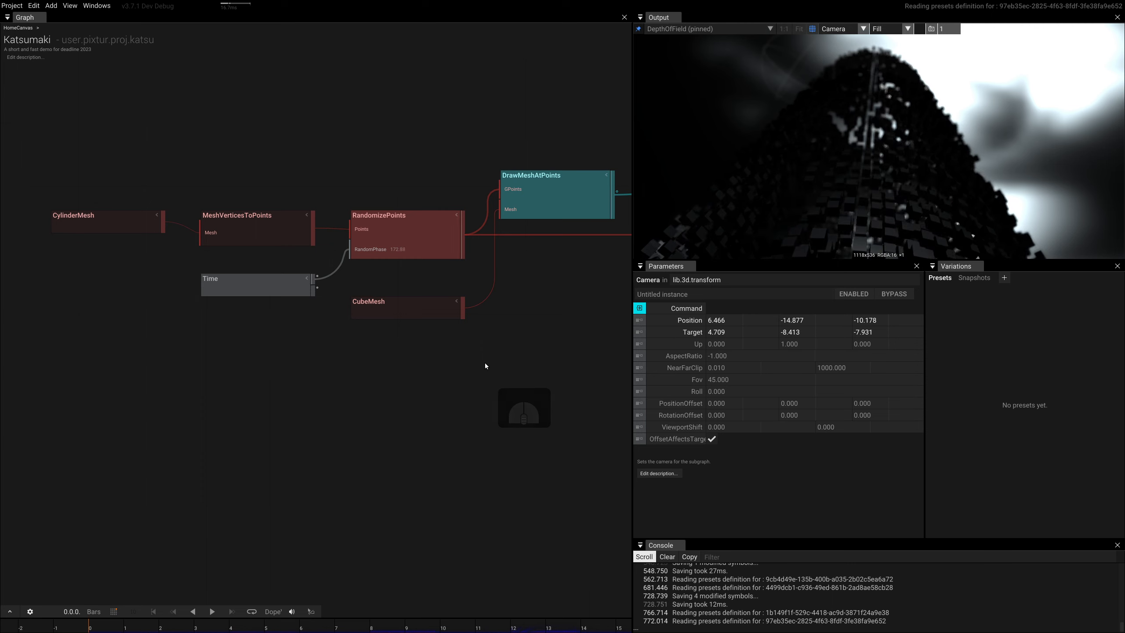
{"action": "right_click_drag", "start_coordinate": [256, 368], "coordinate": [302, 362]}
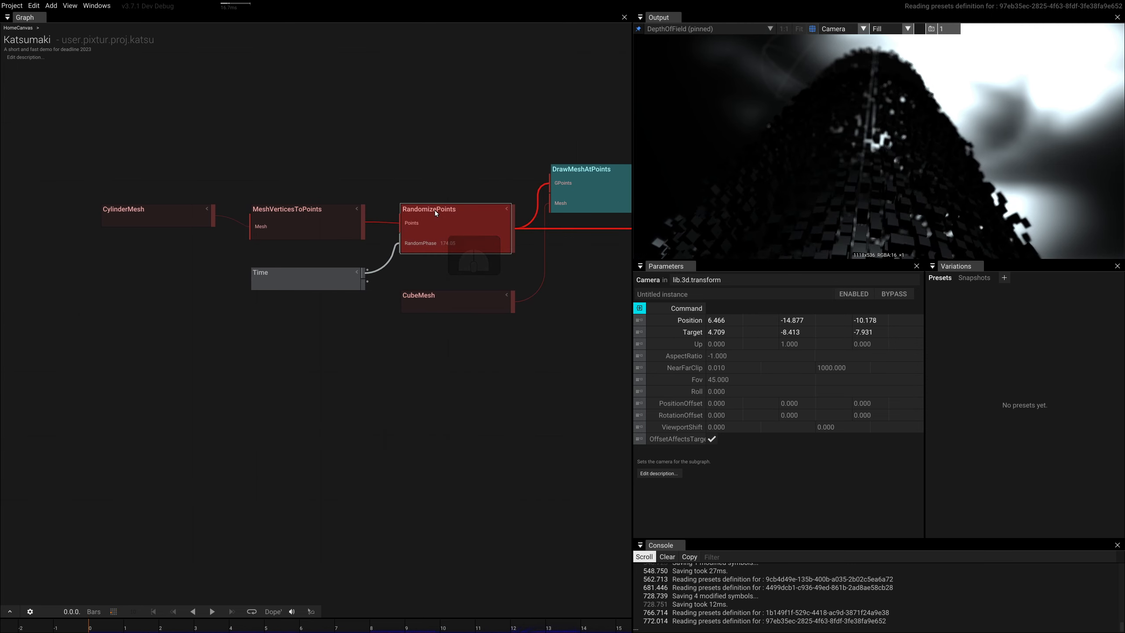
{"action": "left_click", "coordinate": [436, 212]}
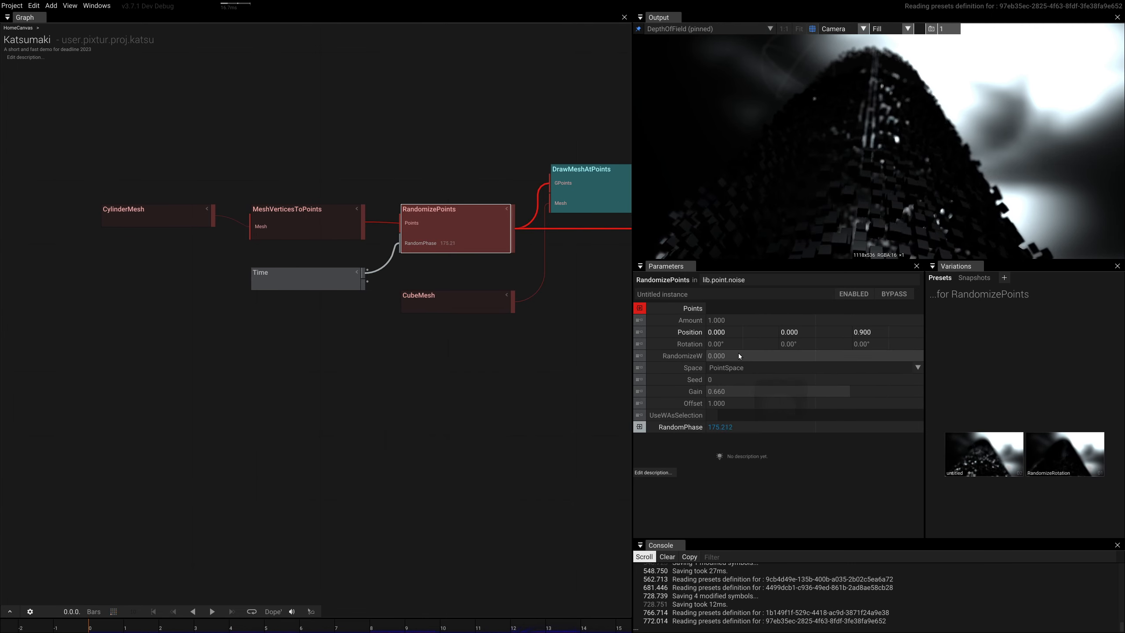
{"action": "mouse_move", "coordinate": [727, 319]}
{"action": "left_mouse_down"}
{"action": "mouse_move", "coordinate": [728, 306]}
{"action": "mouse_move", "coordinate": [727, 339]}
{"action": "left_mouse_up"}
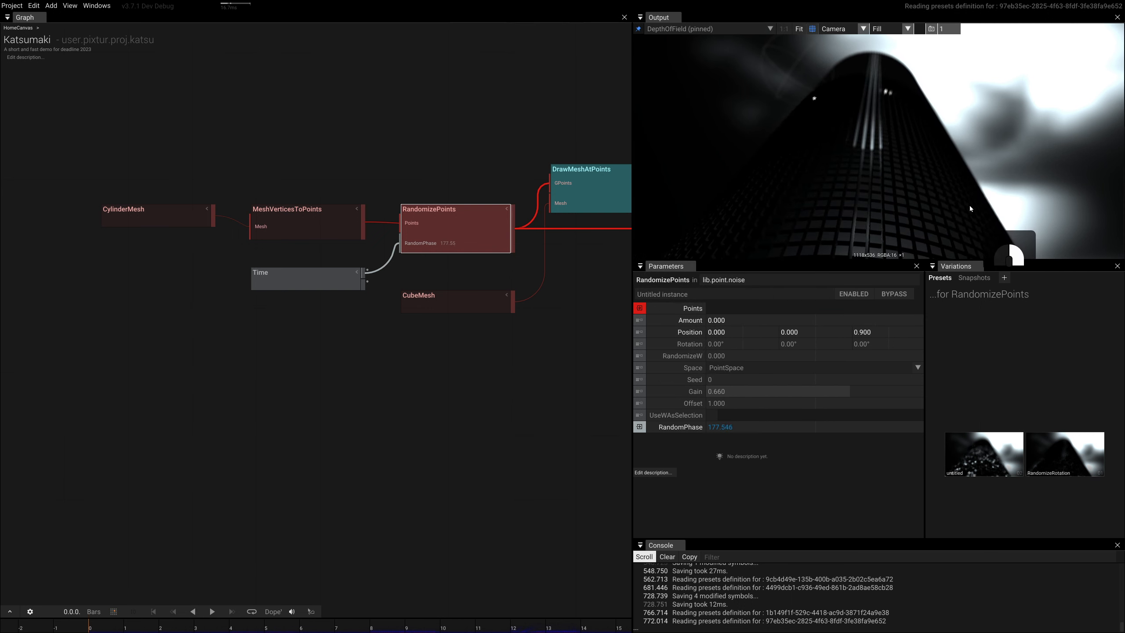
Show the DepthOfField output as the graph background and switch to the full-screen focus view
{"action": "right_click_drag", "start_coordinate": [532, 312], "coordinate": [211, 315]}
{"action": "scroll", "coordinate": [376, 297], "scroll_direction": "down", "scroll_amount": 3}
{"action": "right_click_drag", "start_coordinate": [437, 295], "coordinate": [281, 233]}
{"action": "left_click", "coordinate": [448, 308]}
{"action": "key", "text": "ctrl+p"}
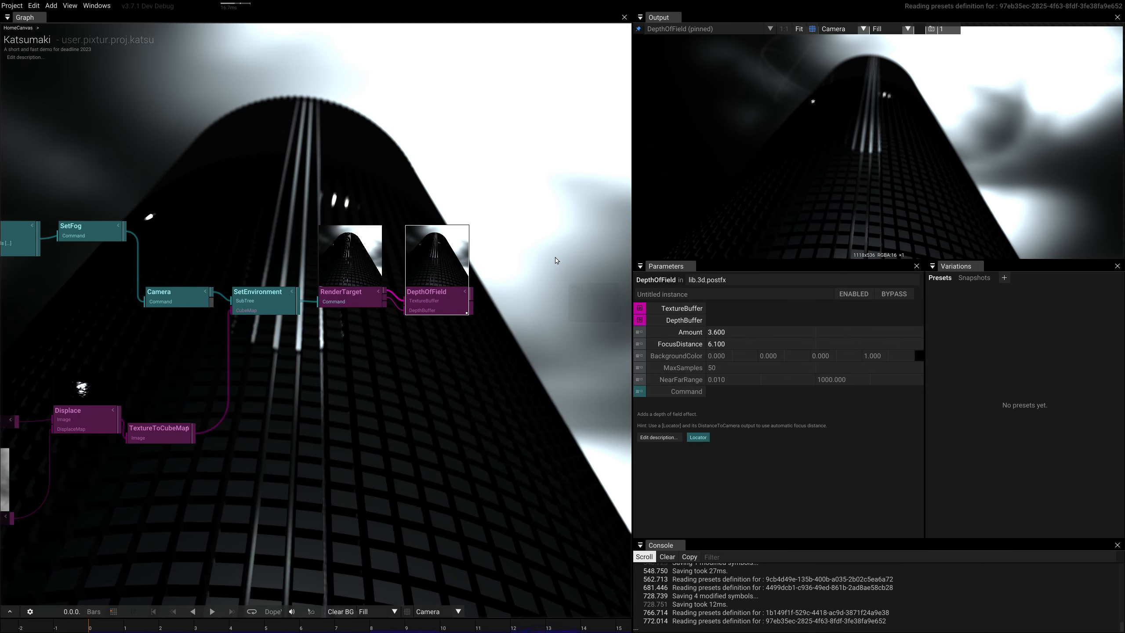
{"action": "key", "text": "F12"}
{"action": "right_click_drag", "start_coordinate": [499, 338], "coordinate": [859, 375]}
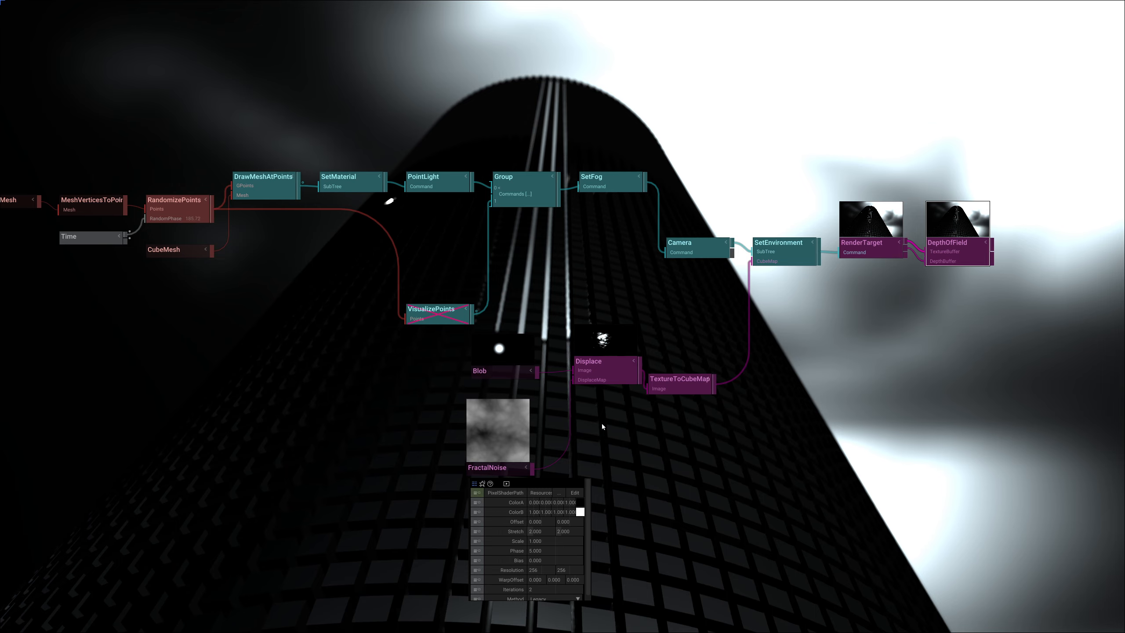
{"action": "right_click_drag", "start_coordinate": [172, 421], "coordinate": [263, 436]}
{"action": "scroll", "coordinate": [304, 295], "scroll_direction": "up", "scroll_amount": 2}
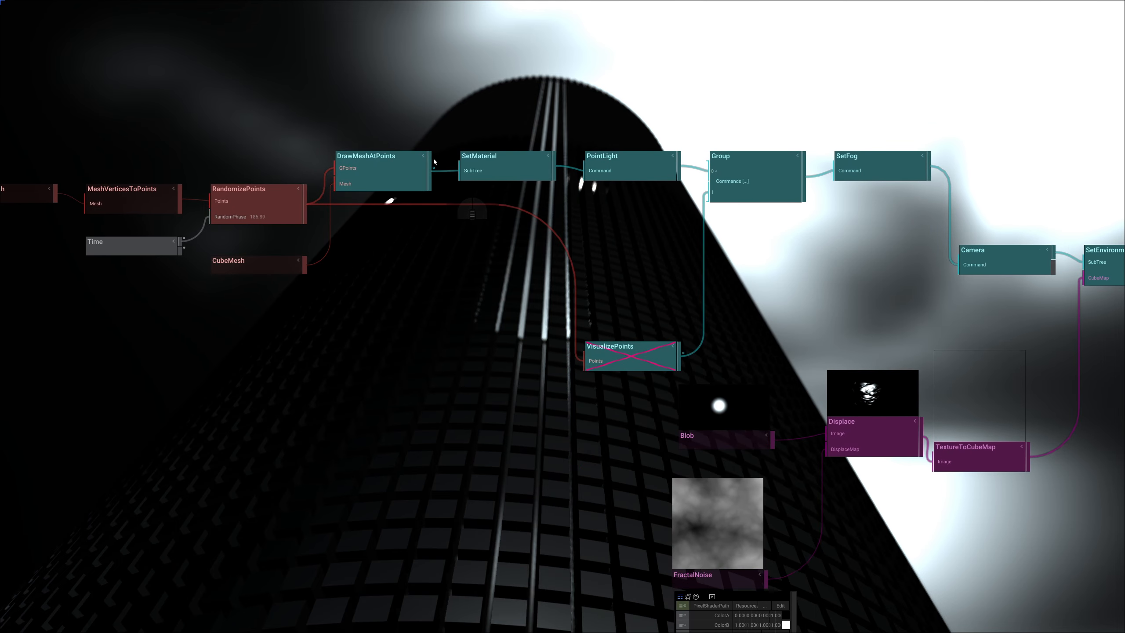
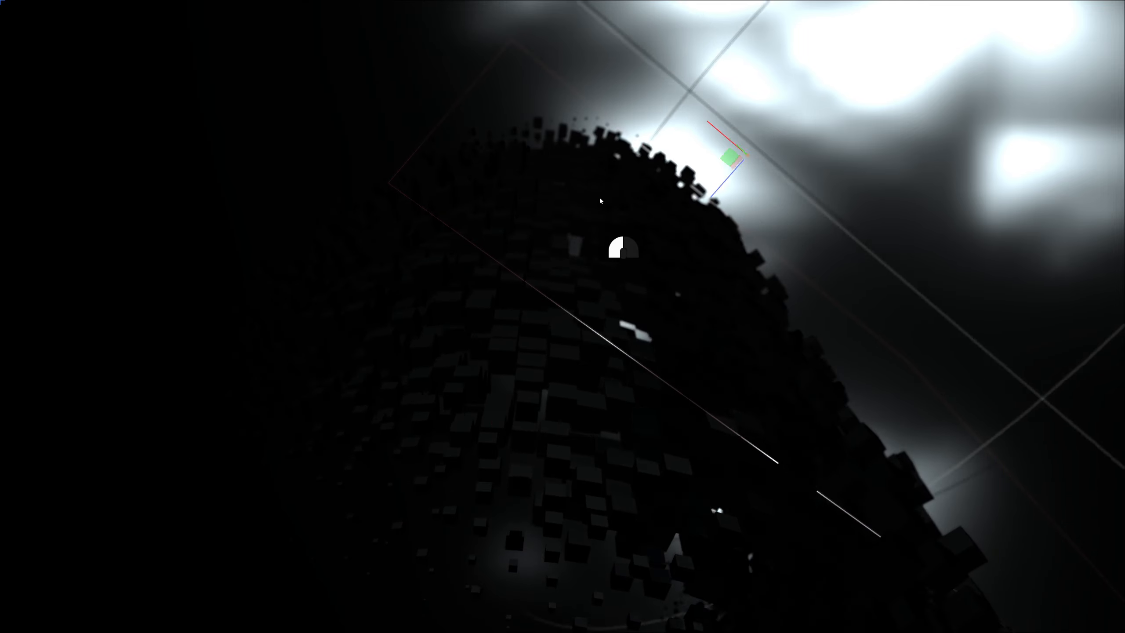
Reposition the PointLight in the scene with its transform gizmo to try different lighting on the cubes
{"action": "left_click_drag", "start_coordinate": [477, 221], "coordinate": [497, 218]}
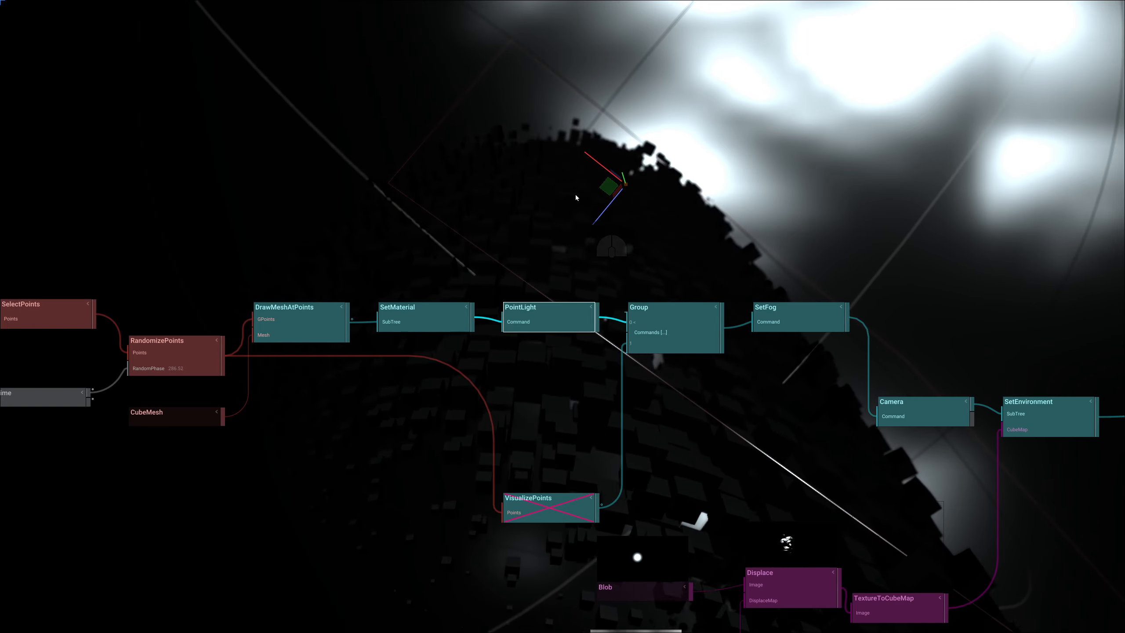
{"action": "left_click_drag", "start_coordinate": [606, 191], "coordinate": [600, 75]}
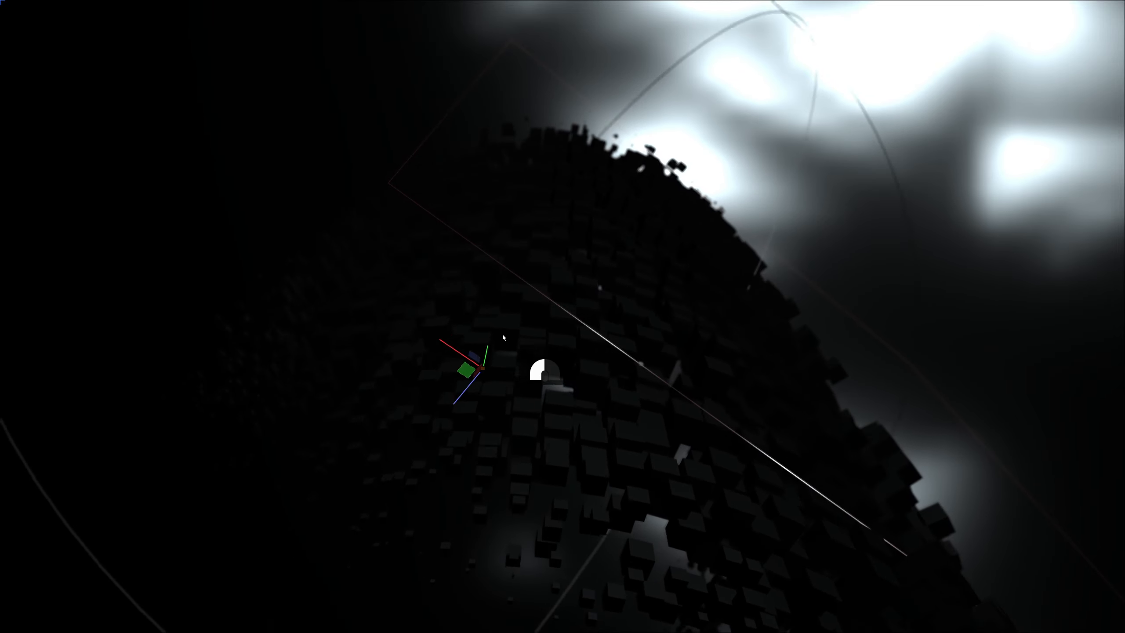
{"action": "left_click_drag", "start_coordinate": [384, 225], "coordinate": [541, 292]}
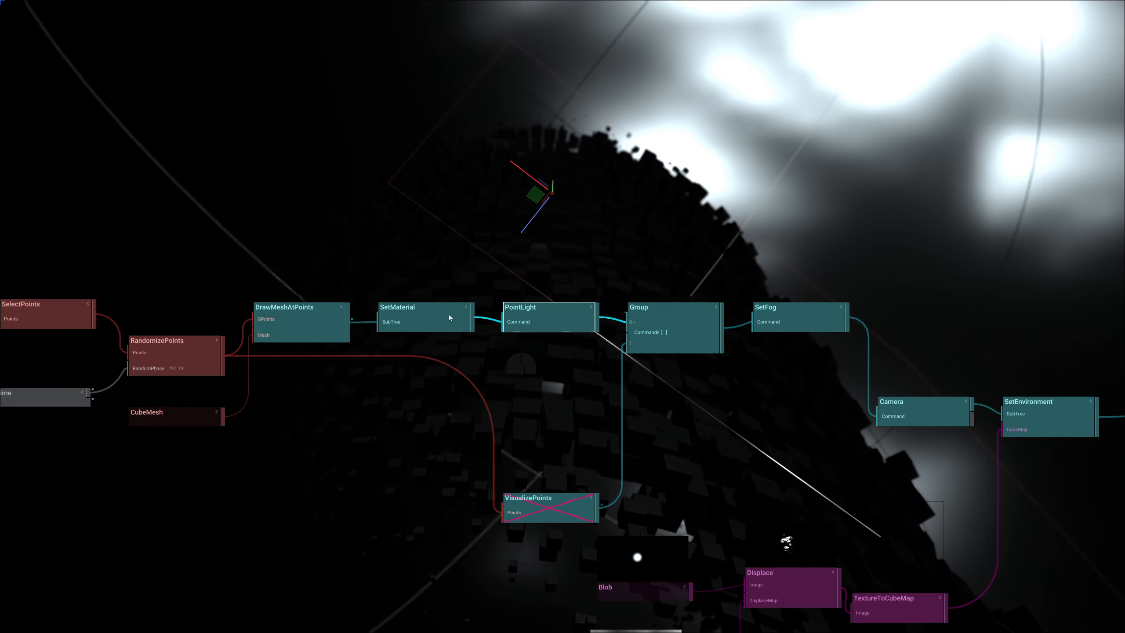
Set SetMaterial's Metal to 0.410 and Roughness to 0.250, and move the PointLight so it lights the cube faces
{"action": "left_click_drag", "start_coordinate": [448, 398], "coordinate": [462, 409]}
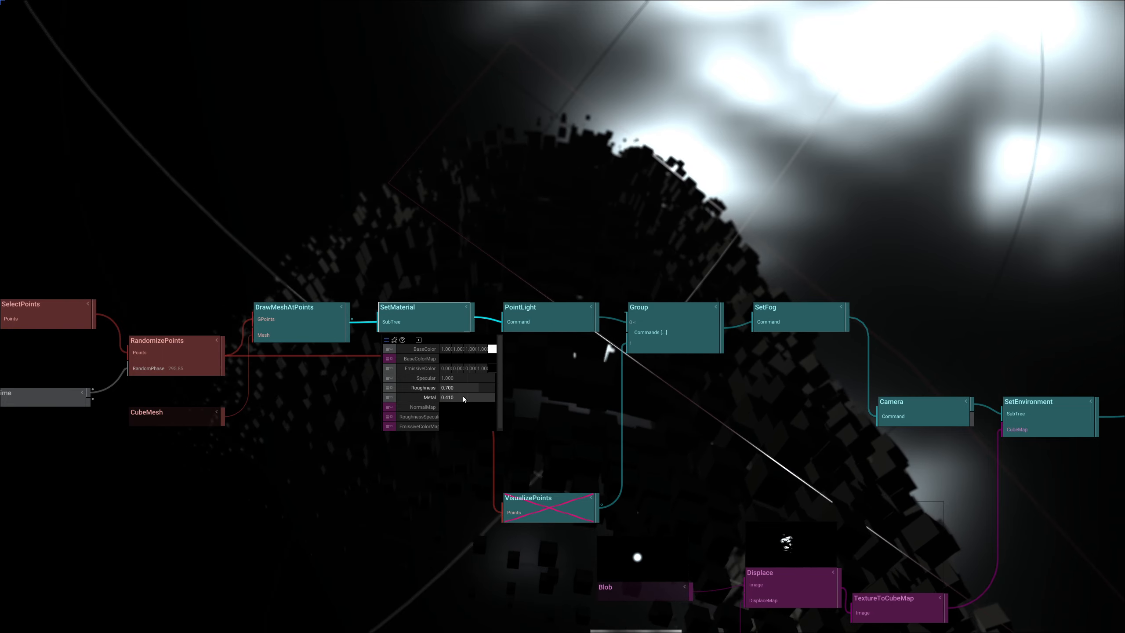
{"action": "left_click_drag", "start_coordinate": [452, 387], "coordinate": [445, 398]}
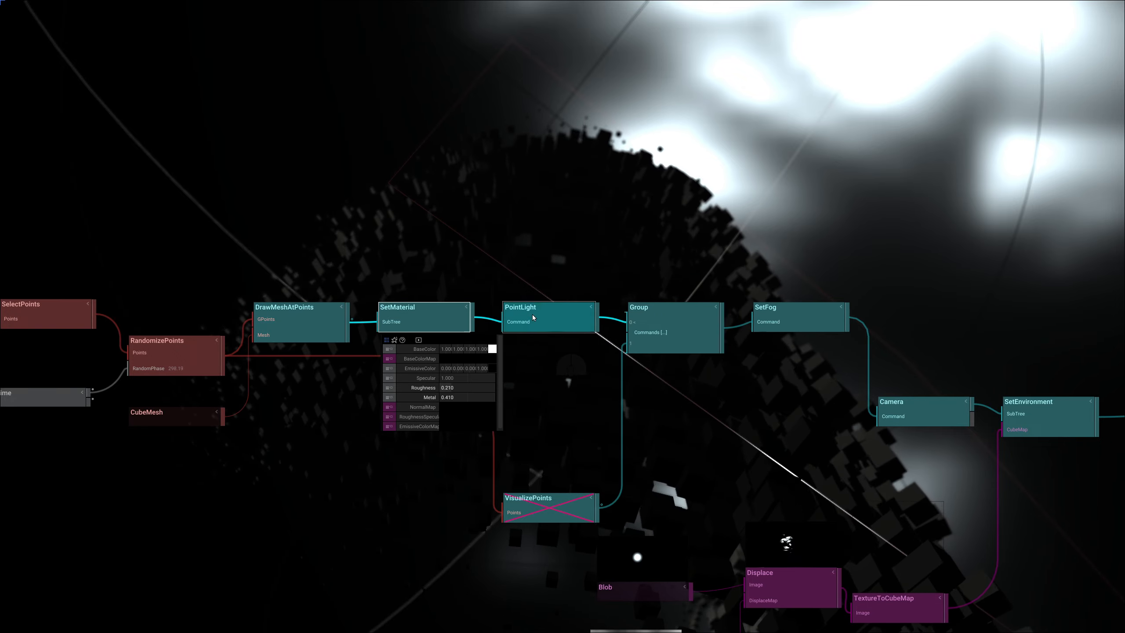
{"action": "left_click_drag", "start_coordinate": [536, 198], "coordinate": [647, 38]}
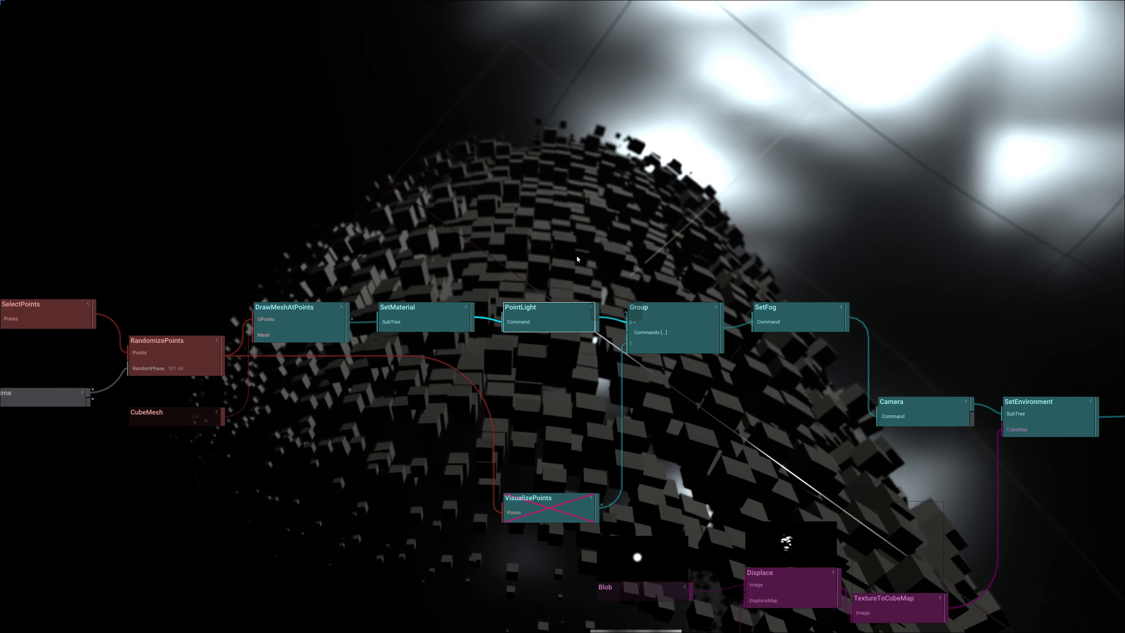
Add a RyojiPattern2 operator in the free area above the graph and connect it to a new NormalMap operator
{"action": "right_click_drag", "start_coordinate": [576, 256], "coordinate": [803, 57]}
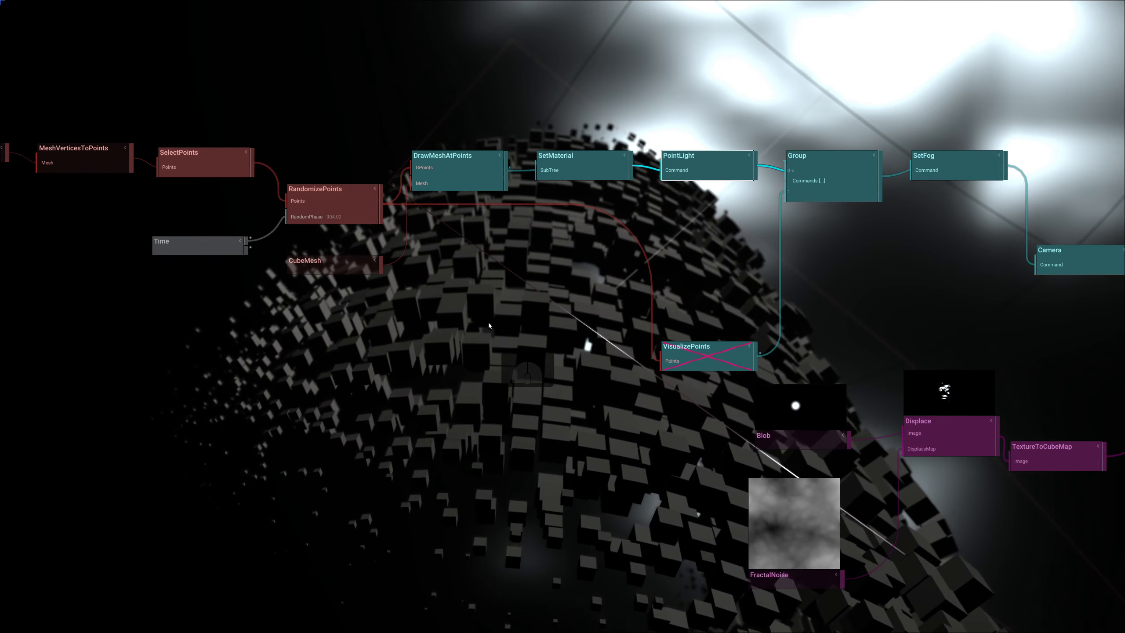
{"action": "scroll", "coordinate": [483, 321], "scroll_direction": "up", "scroll_amount": 2}
{"action": "right_click_drag", "start_coordinate": [483, 321], "coordinate": [440, 461]}
{"action": "right_click_drag", "start_coordinate": [500, 414], "coordinate": [417, 539]}
{"action": "right_click_drag", "start_coordinate": [448, 274], "coordinate": [512, 262]}
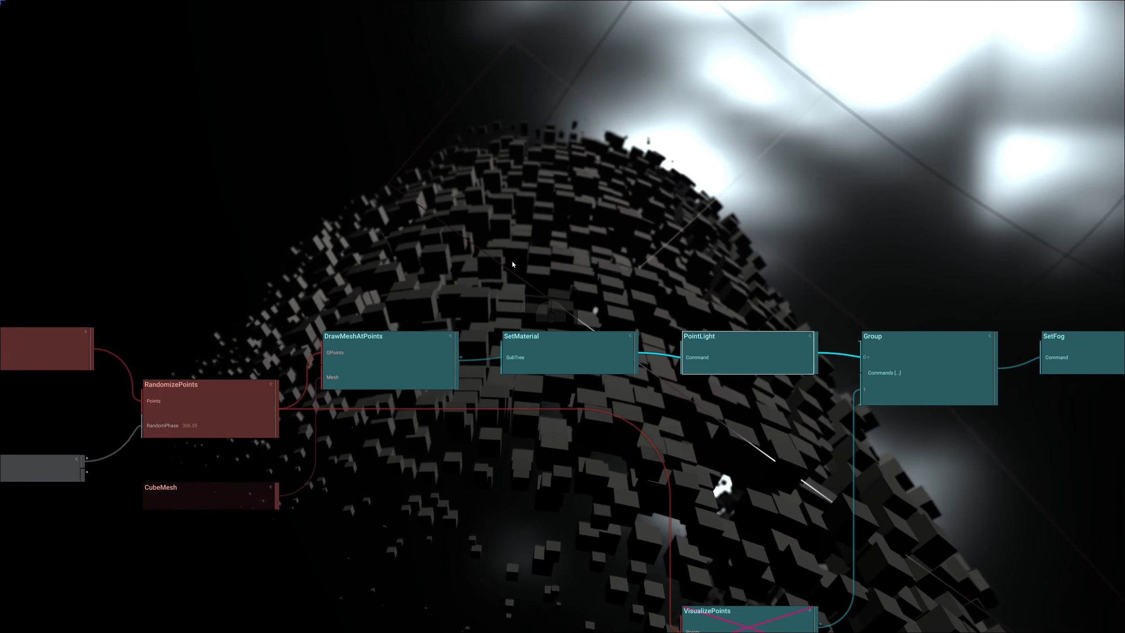
{"action": "right_click_drag", "start_coordinate": [277, 168], "coordinate": [391, 195]}
{"action": "key", "text": "Tab"}
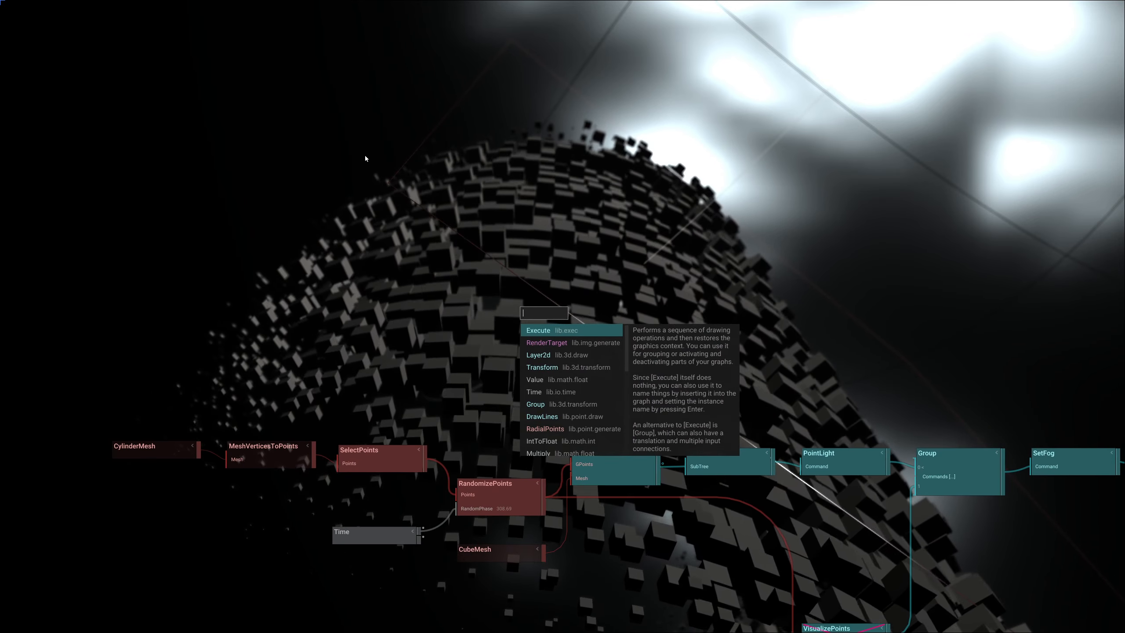
{"action": "type", "text": "ry"}
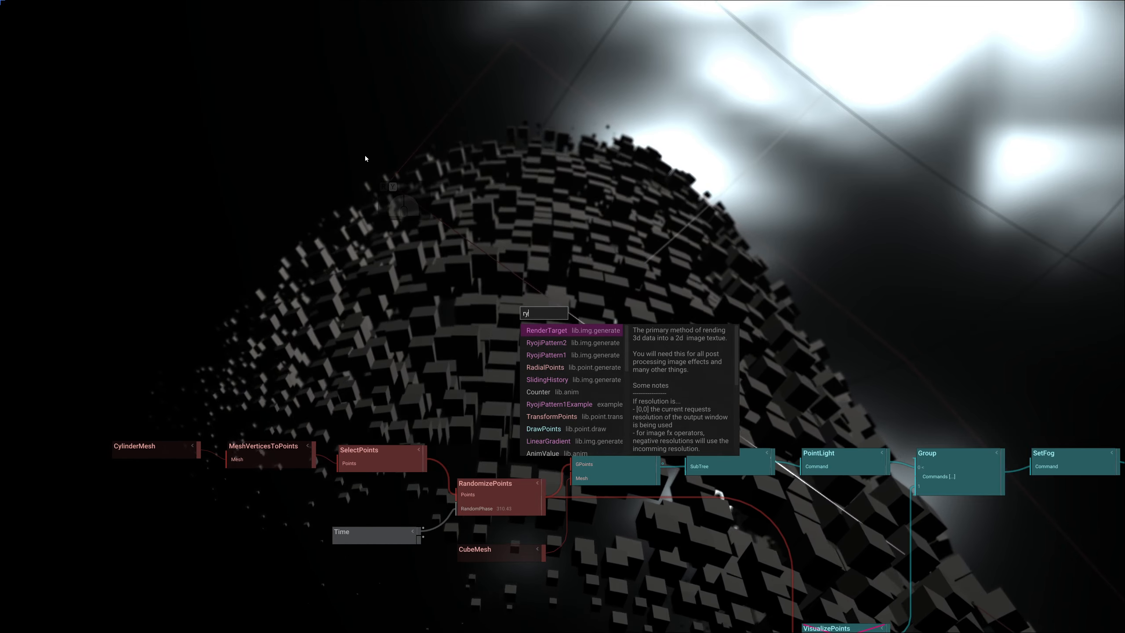
{"action": "key", "text": "Down"}
{"action": "key", "text": "Return"}
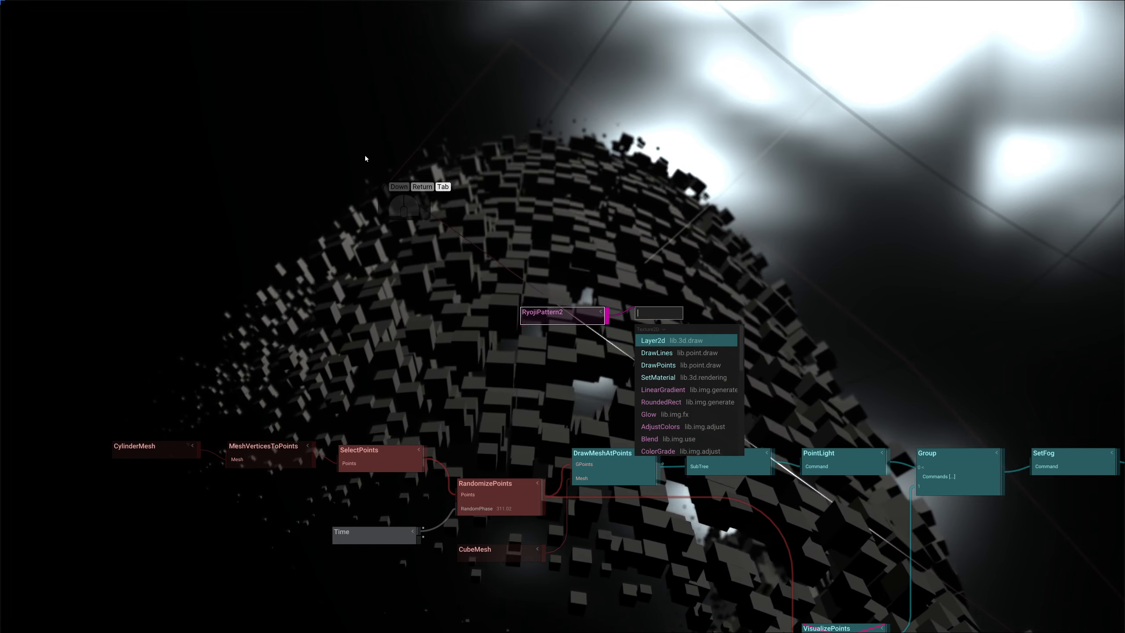
{"action": "type", "text": "norm"}
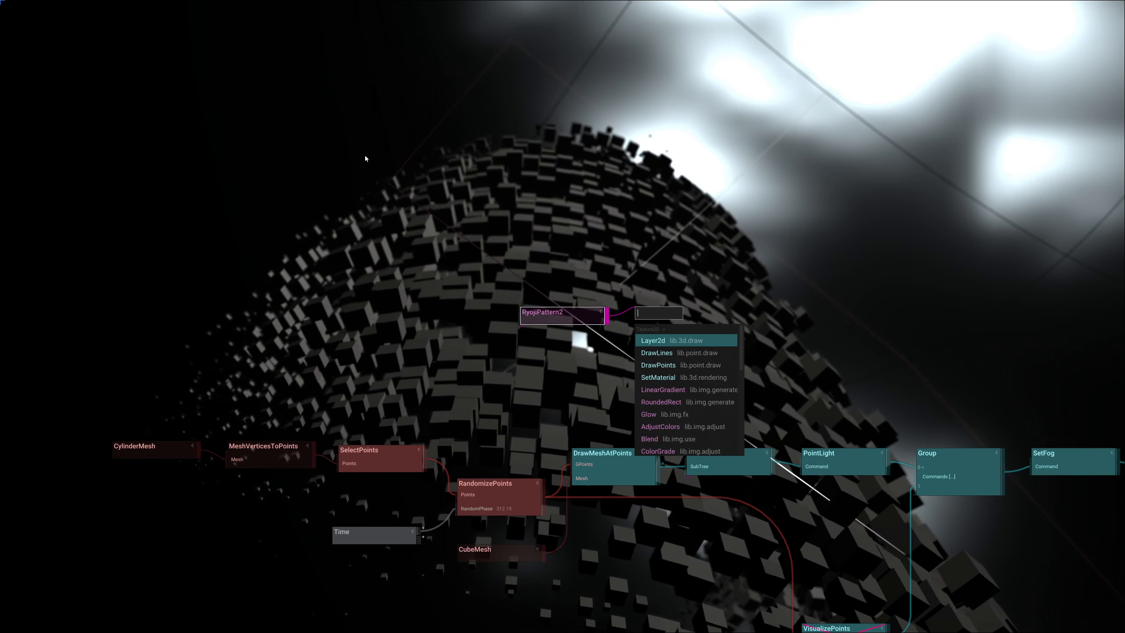
{"action": "key", "text": "Return"}
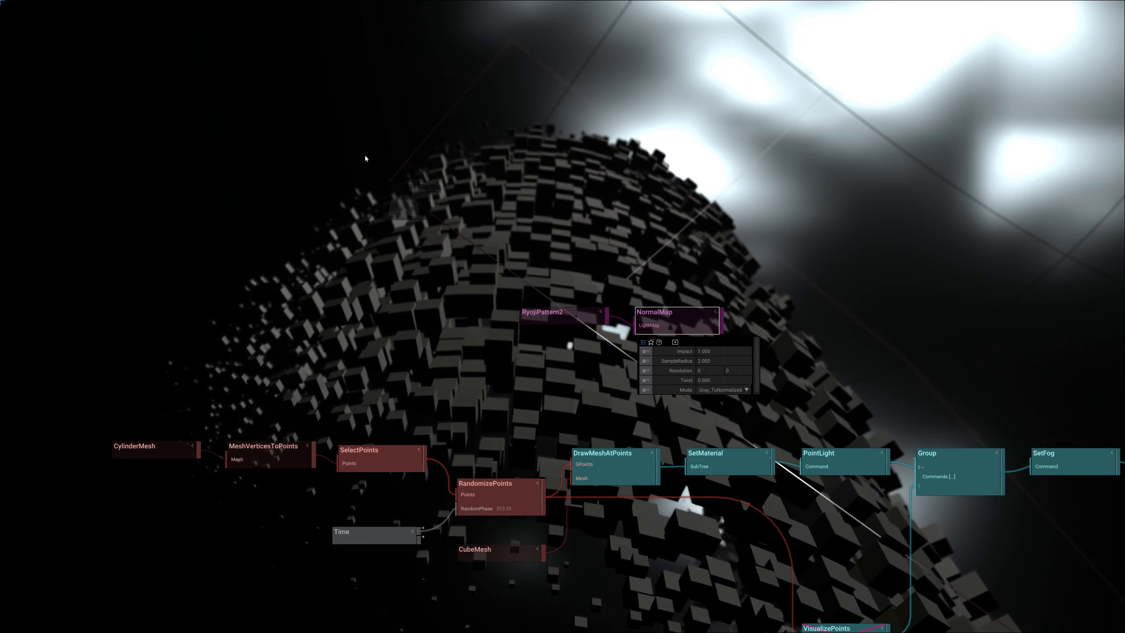
Set RyojiPattern2's Resolution to 1024 by 1024
{"action": "left_click", "coordinate": [544, 314]}
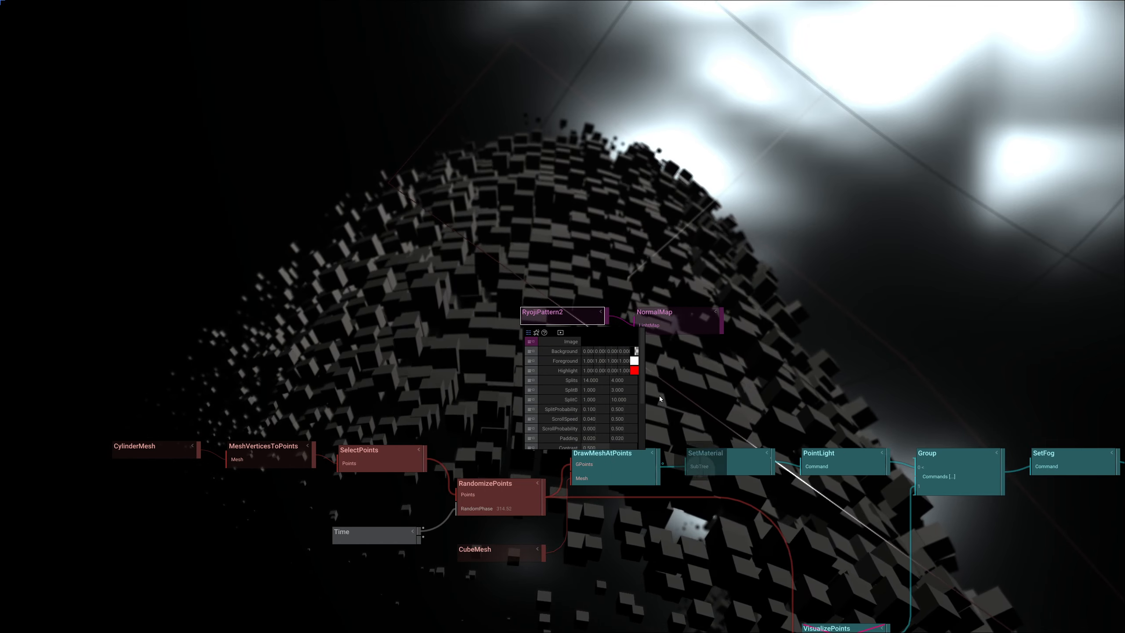
{"action": "scroll", "coordinate": [633, 397], "scroll_direction": "down", "scroll_amount": 3}
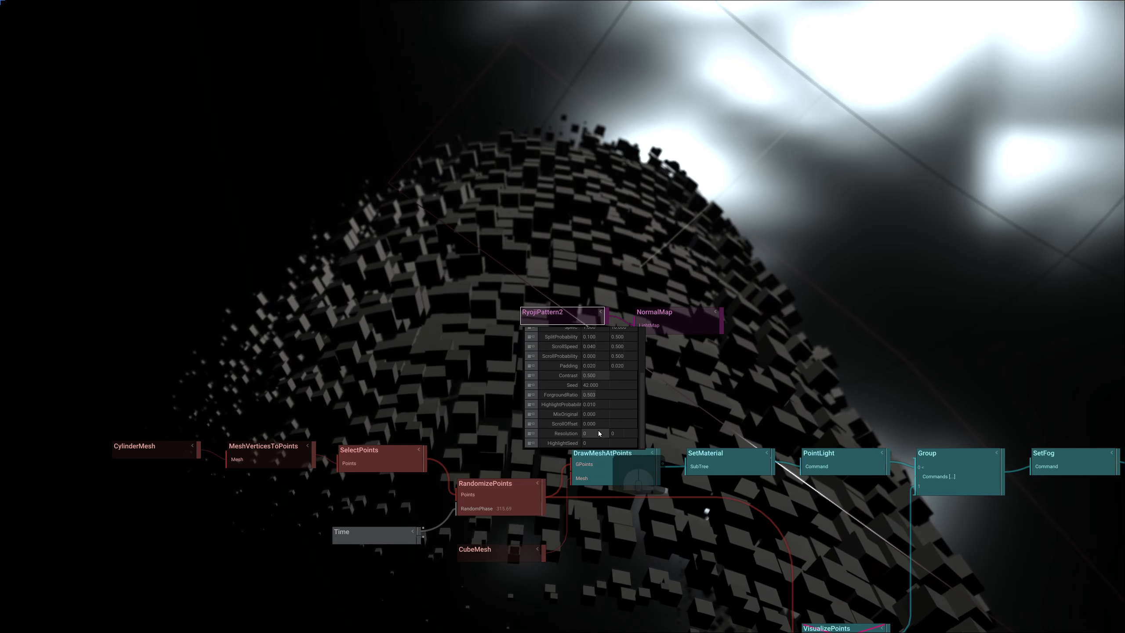
{"action": "left_click", "coordinate": [596, 435]}
{"action": "type", "text": "1024"}
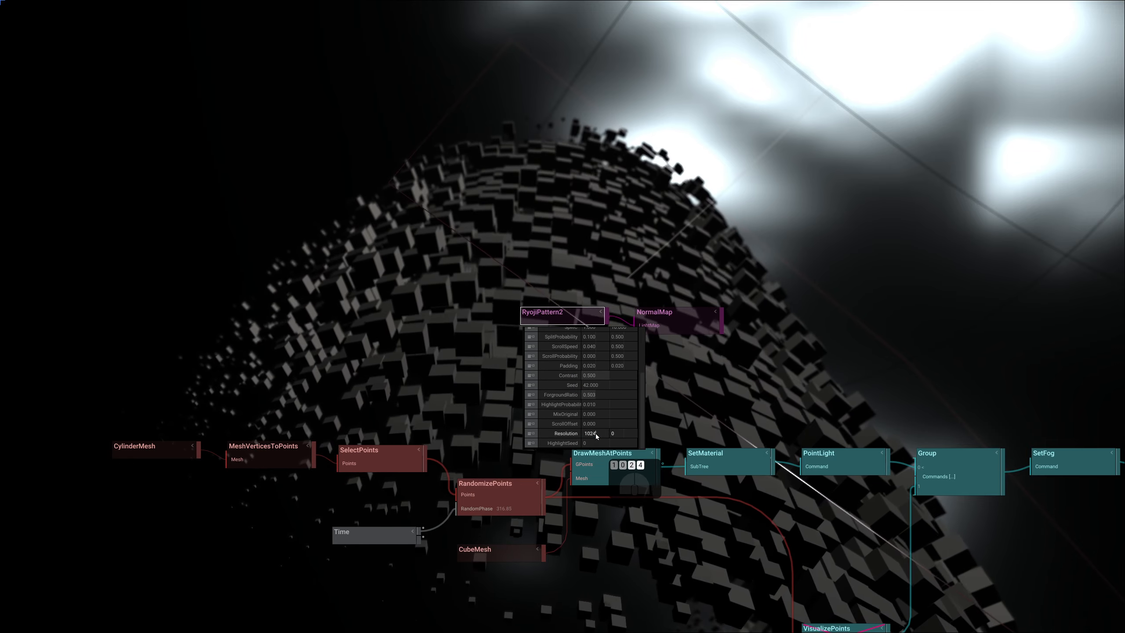
{"action": "key", "text": "Tab"}
{"action": "type", "text": "1024"}
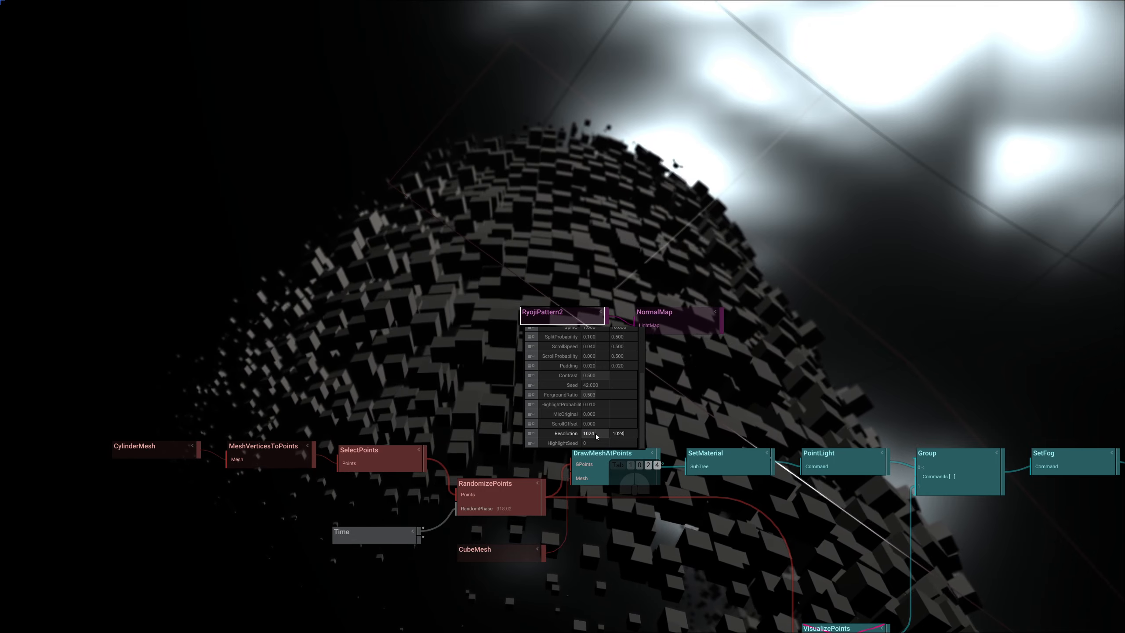
{"action": "key", "text": "Return"}
Make RyojiPattern2's Background opaque black and connect the NormalMap output to SetMaterial's NormalMap input
{"action": "right_click_drag", "start_coordinate": [694, 305], "coordinate": [578, 303]}
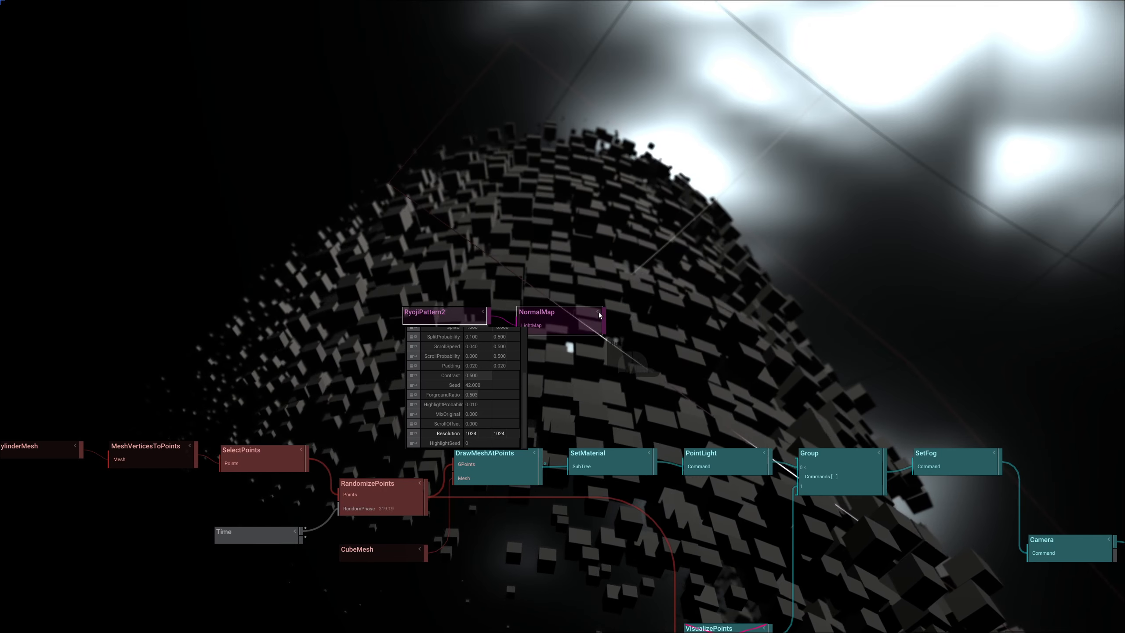
{"action": "scroll", "coordinate": [513, 358], "scroll_direction": "up", "scroll_amount": 3}
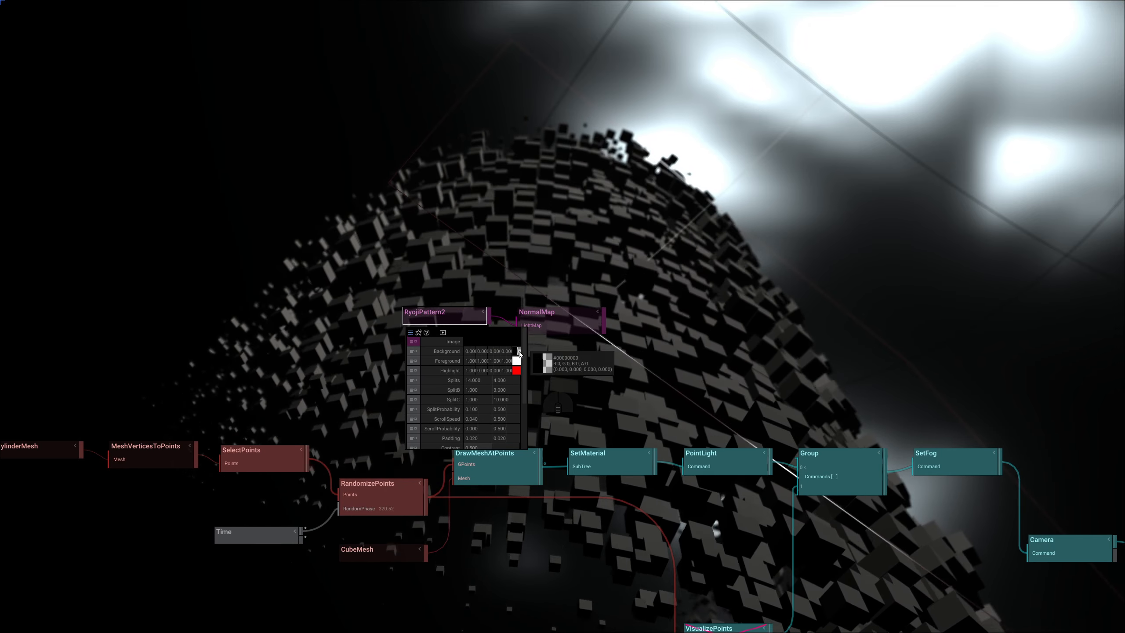
{"action": "left_click_drag", "start_coordinate": [604, 320], "coordinate": [666, 396]}
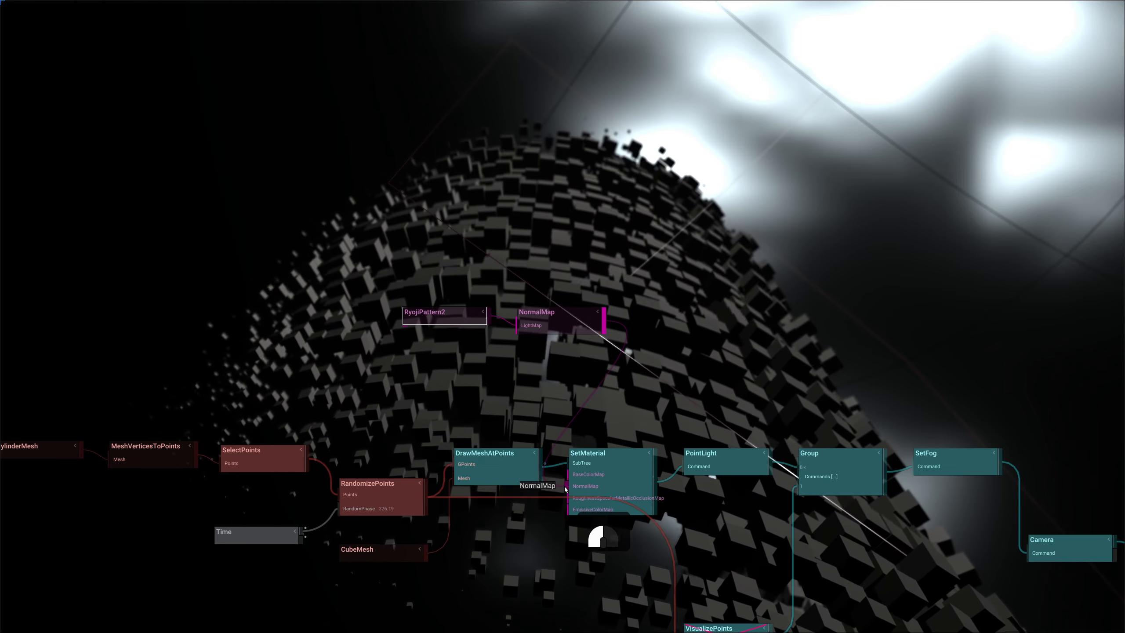
{"action": "left_click_drag", "start_coordinate": [565, 489], "coordinate": [565, 489]}
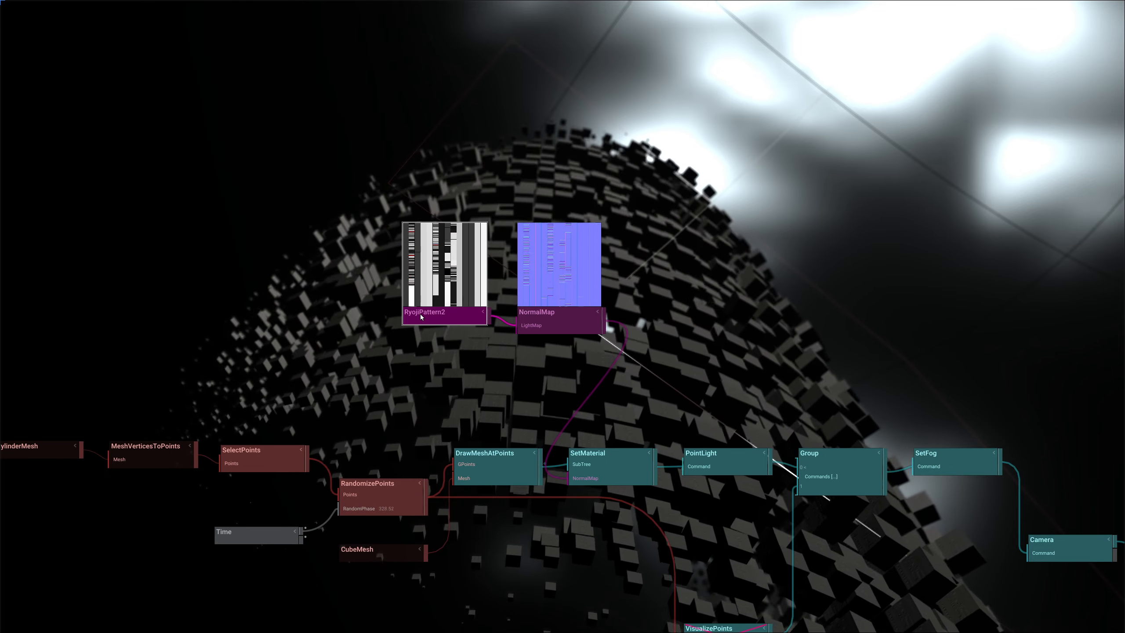
Move RyojiPattern2 further away from NormalMap and set both of its ScrollSpeed values to 0
{"action": "left_click_drag", "start_coordinate": [452, 316], "coordinate": [409, 316]}
{"action": "left_click", "coordinate": [440, 313]}
{"action": "left_click", "coordinate": [431, 421]}
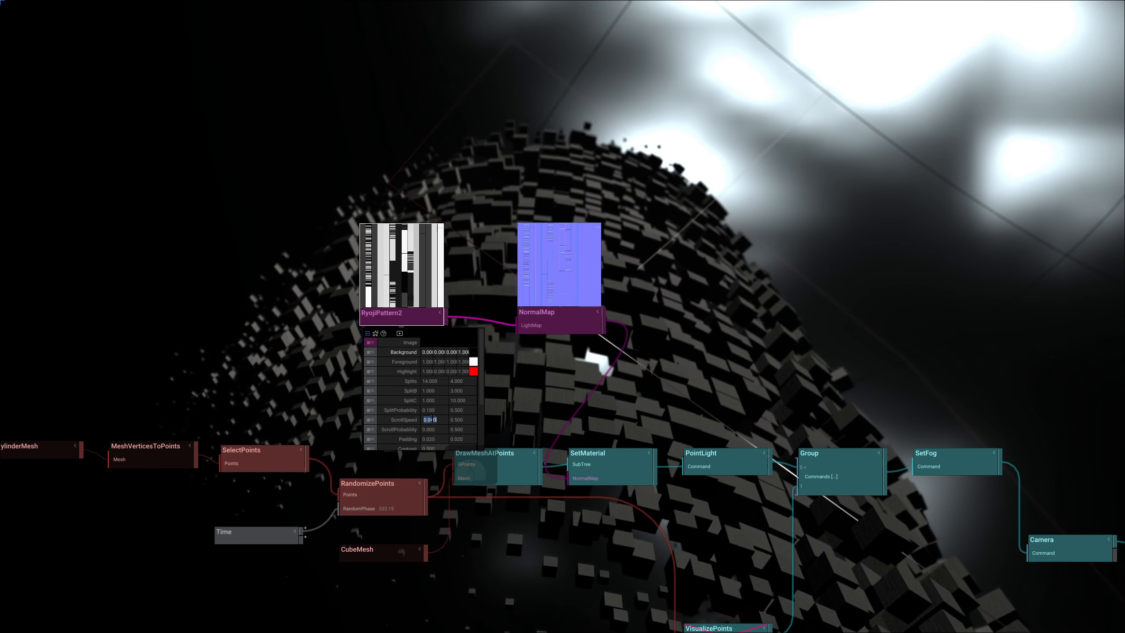
{"action": "type", "text": "0"}
{"action": "left_click", "coordinate": [459, 420]}
{"action": "type", "text": "0"}
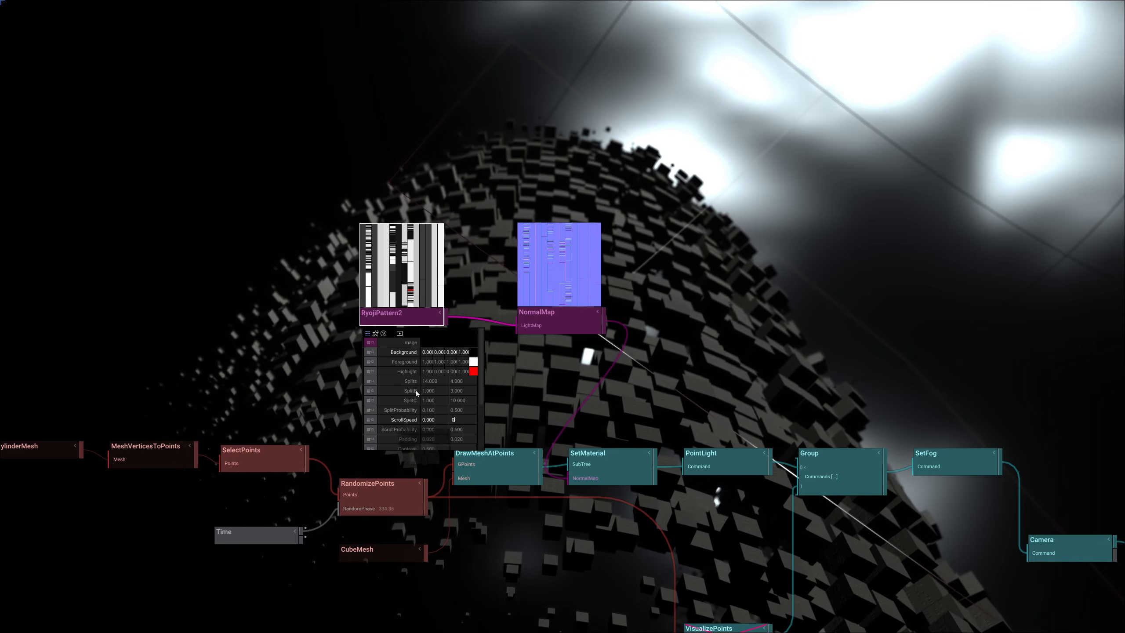
Set RyojiPattern2's Splits to 11 and 16 and its first Padding value to 0.180
{"action": "left_click_drag", "start_coordinate": [429, 382], "coordinate": [432, 390]}
{"action": "left_click_drag", "start_coordinate": [460, 382], "coordinate": [436, 400]}
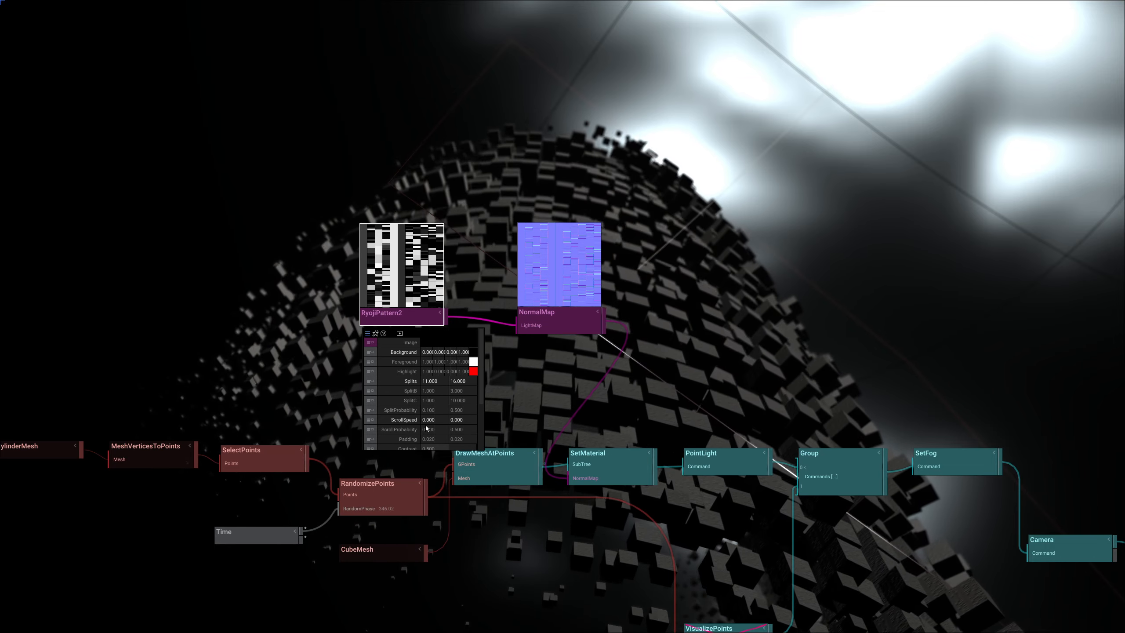
{"action": "left_click_drag", "start_coordinate": [428, 439], "coordinate": [428, 447]}
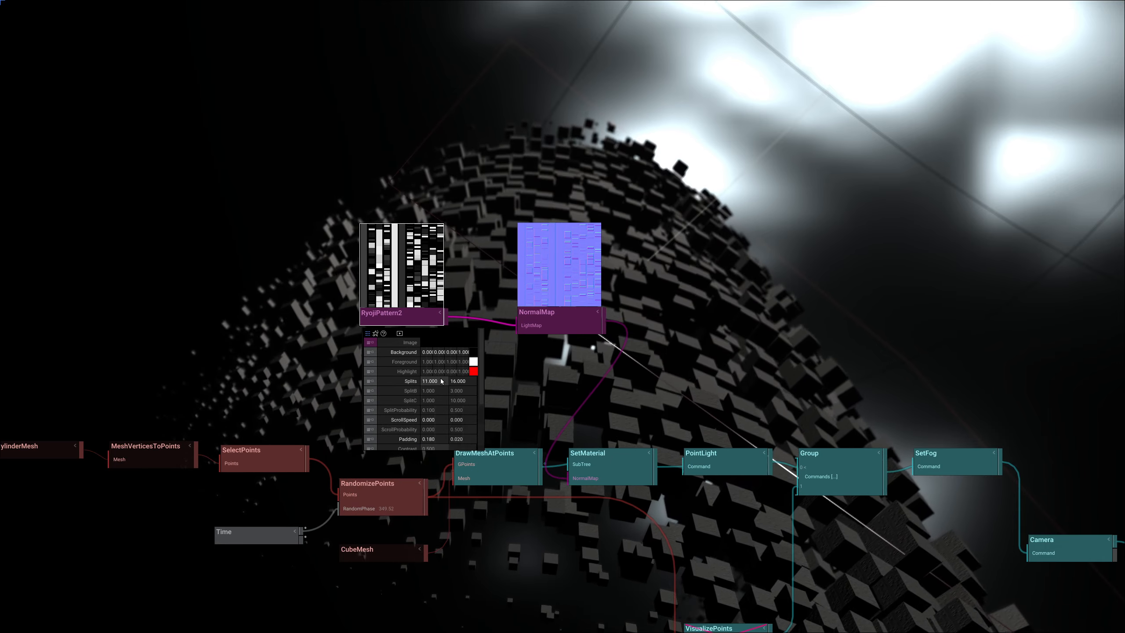
Set RyojiPattern2's second SplitC value to 2, second SplitB value to 1 and second Splits value to 6
{"action": "left_click_drag", "start_coordinate": [454, 404], "coordinate": [462, 401]}
{"action": "left_click", "coordinate": [462, 399]}
{"action": "type", "text": "2"}
{"action": "left_click", "coordinate": [467, 390]}
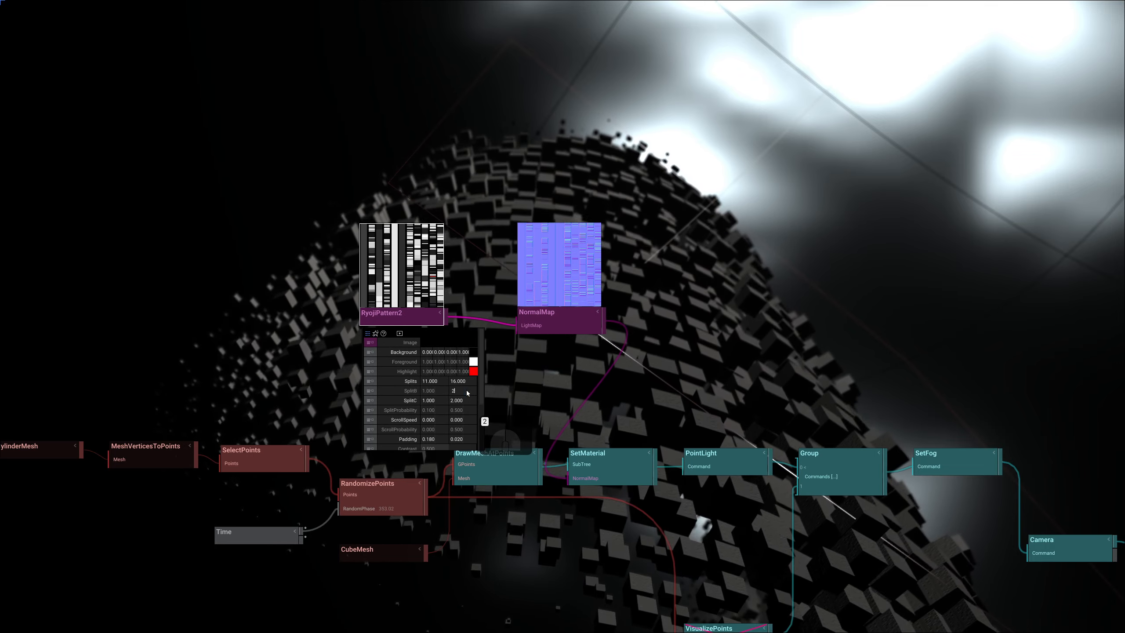
{"action": "type", "text": "2"}
{"action": "key", "text": "BackSpace"}
{"action": "type", "text": "1"}
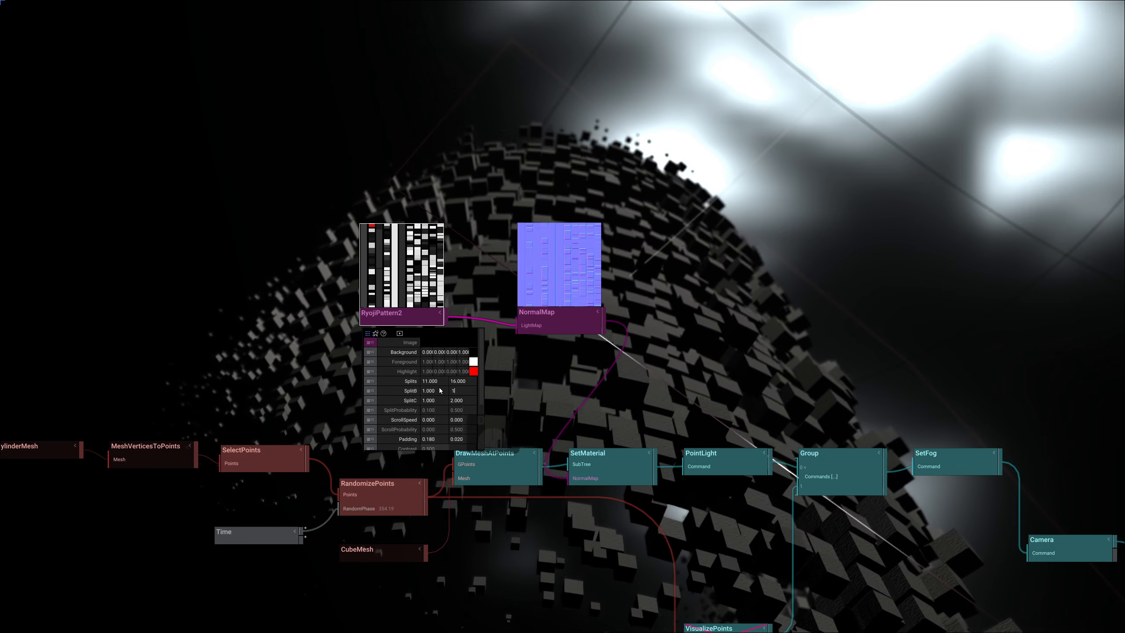
{"action": "left_click_drag", "start_coordinate": [460, 381], "coordinate": [515, 514]}
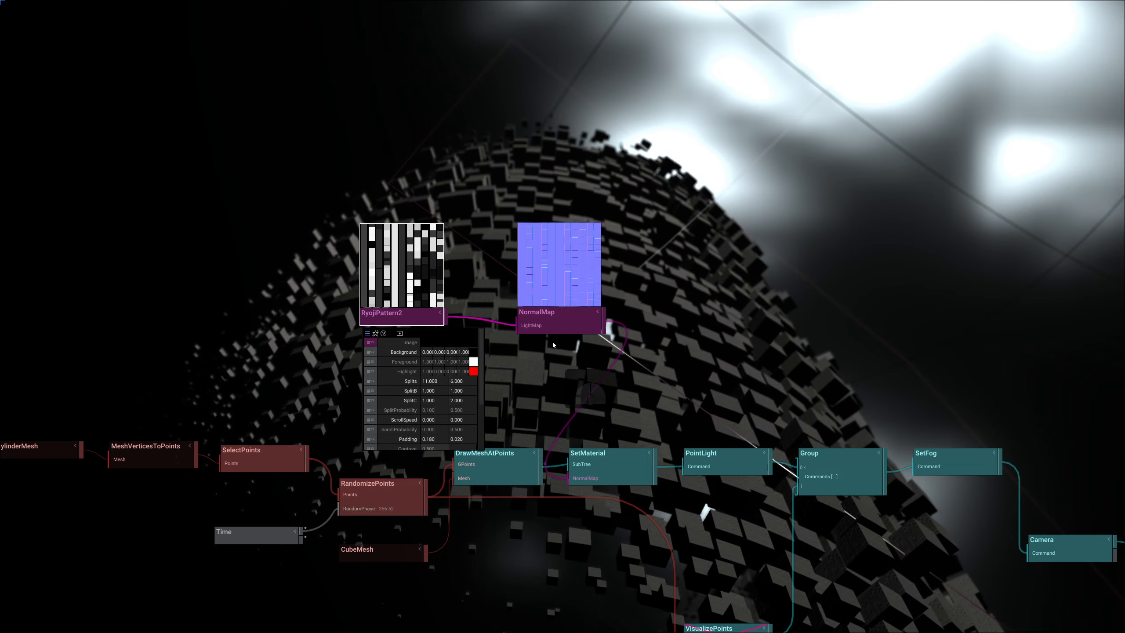
Set the NormalMap's Impact to 20
{"action": "left_click", "coordinate": [556, 311]}
{"action": "left_click_drag", "start_coordinate": [597, 352], "coordinate": [454, 401]}
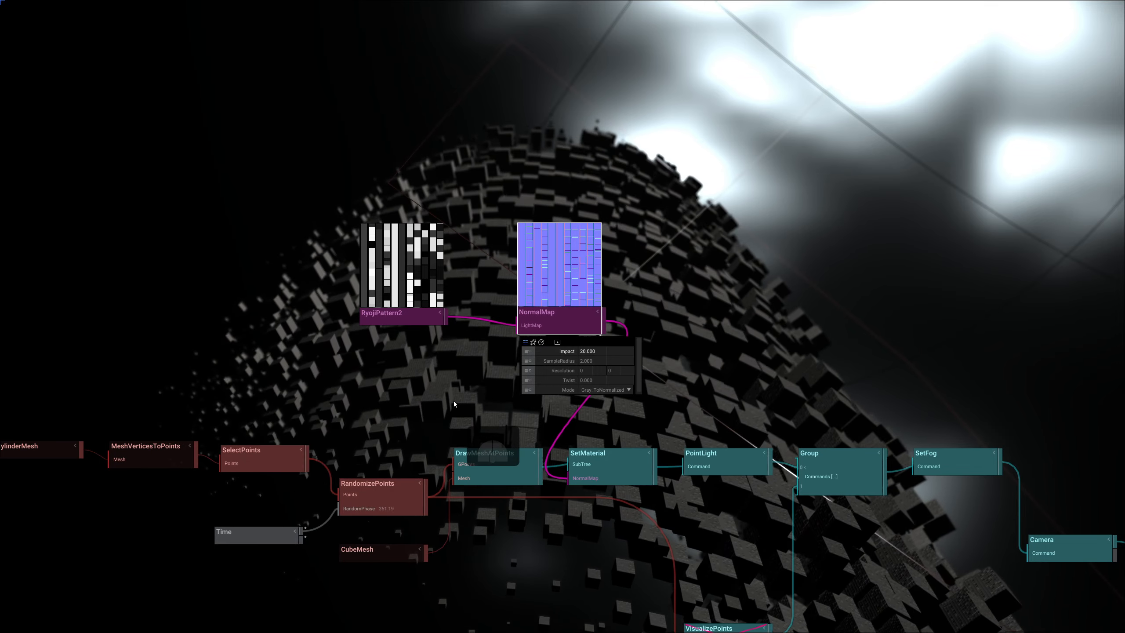
{"action": "right_click_drag", "start_coordinate": [374, 376], "coordinate": [246, 432]}
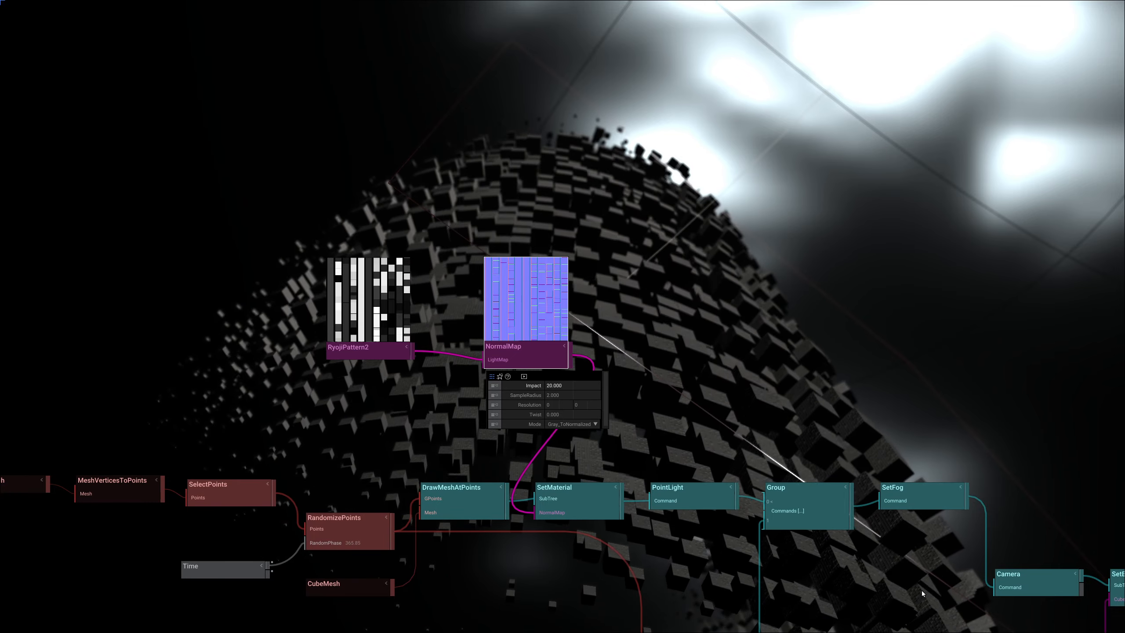
Coarsen RyojiPattern2 by setting Splits to 5 and 3.8 and SplitProbability to 1.120 and 1.270
{"action": "scroll", "coordinate": [409, 345], "scroll_direction": "up", "scroll_amount": 2}
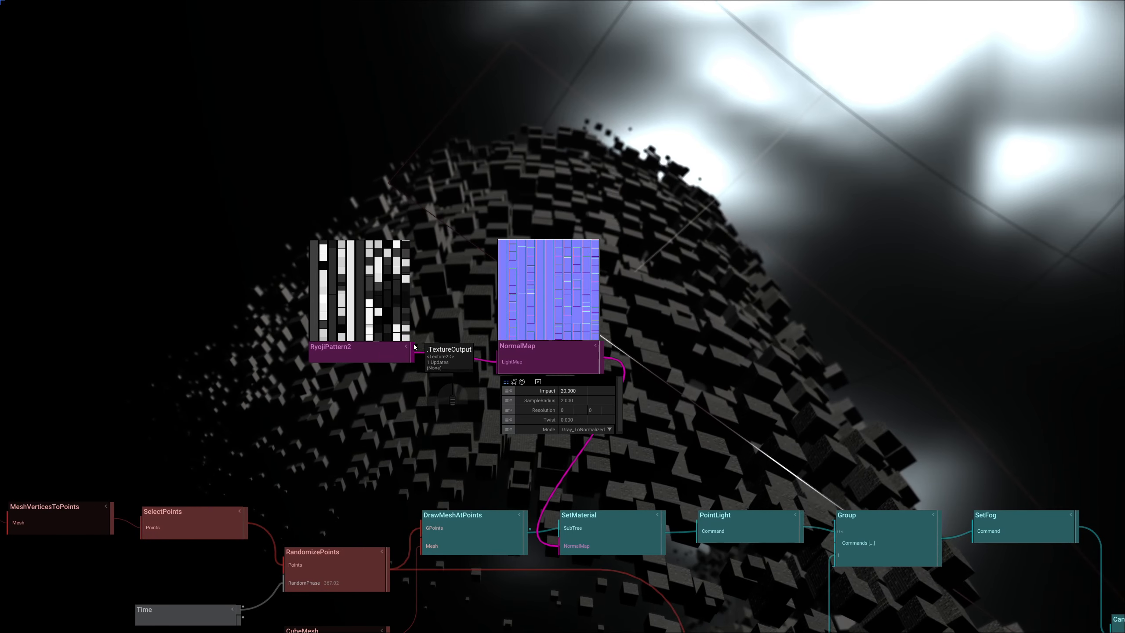
{"action": "left_click", "coordinate": [361, 353]}
{"action": "mouse_move", "coordinate": [384, 419]}
{"action": "left_mouse_down"}
{"action": "mouse_move", "coordinate": [330, 447]}
{"action": "mouse_move", "coordinate": [399, 481]}
{"action": "mouse_move", "coordinate": [399, 448]}
{"action": "mouse_move", "coordinate": [372, 456]}
{"action": "mouse_move", "coordinate": [392, 459]}
{"action": "mouse_move", "coordinate": [377, 433]}
{"action": "mouse_move", "coordinate": [406, 418]}
{"action": "mouse_move", "coordinate": [408, 435]}
{"action": "mouse_move", "coordinate": [398, 429]}
{"action": "mouse_move", "coordinate": [411, 401]}
{"action": "mouse_move", "coordinate": [399, 410]}
{"action": "left_mouse_up"}
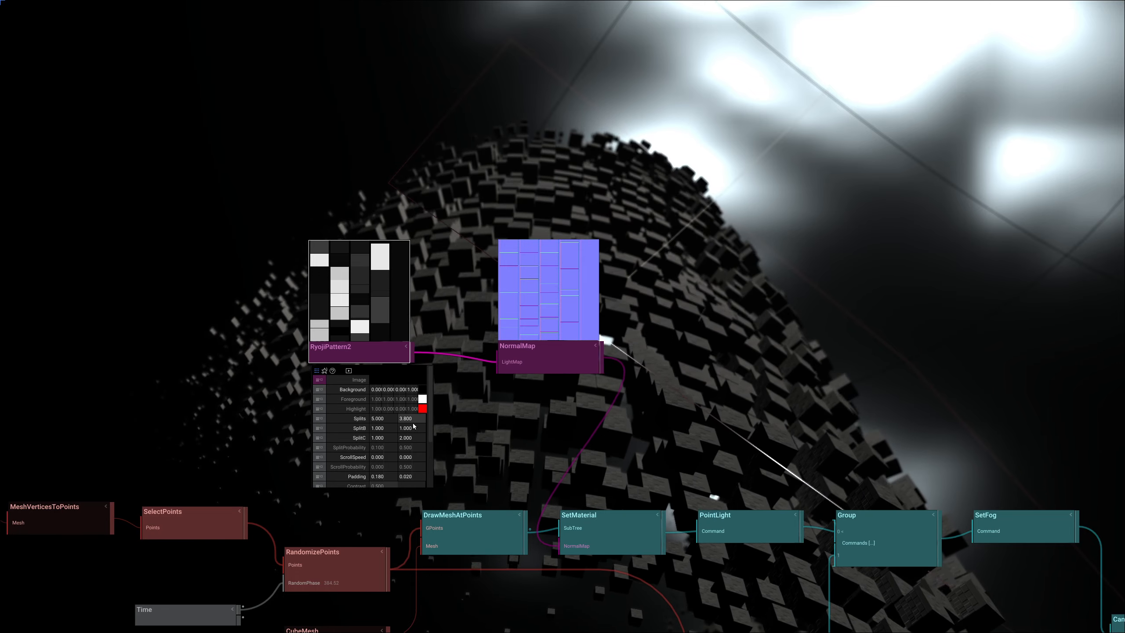
{"action": "left_click_drag", "start_coordinate": [412, 421], "coordinate": [404, 451]}
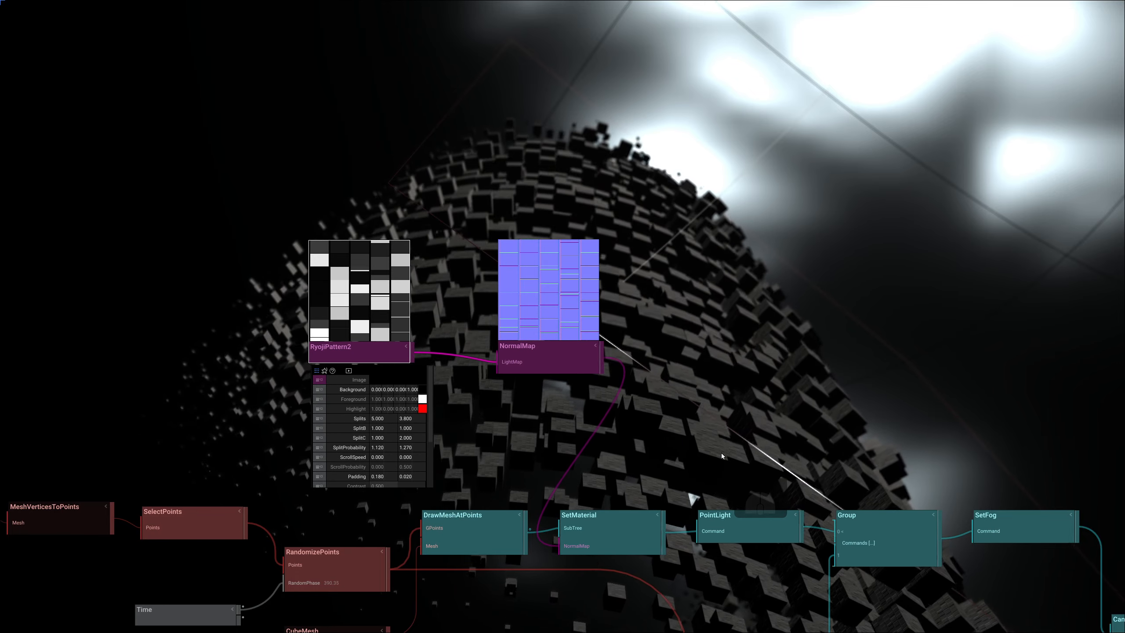
Increase the NormalMap's SampleRadius to make the surface relief on the cubes stronger
{"action": "right_click_drag", "start_coordinate": [725, 337], "coordinate": [640, 204]}
{"action": "left_click", "coordinate": [510, 398]}
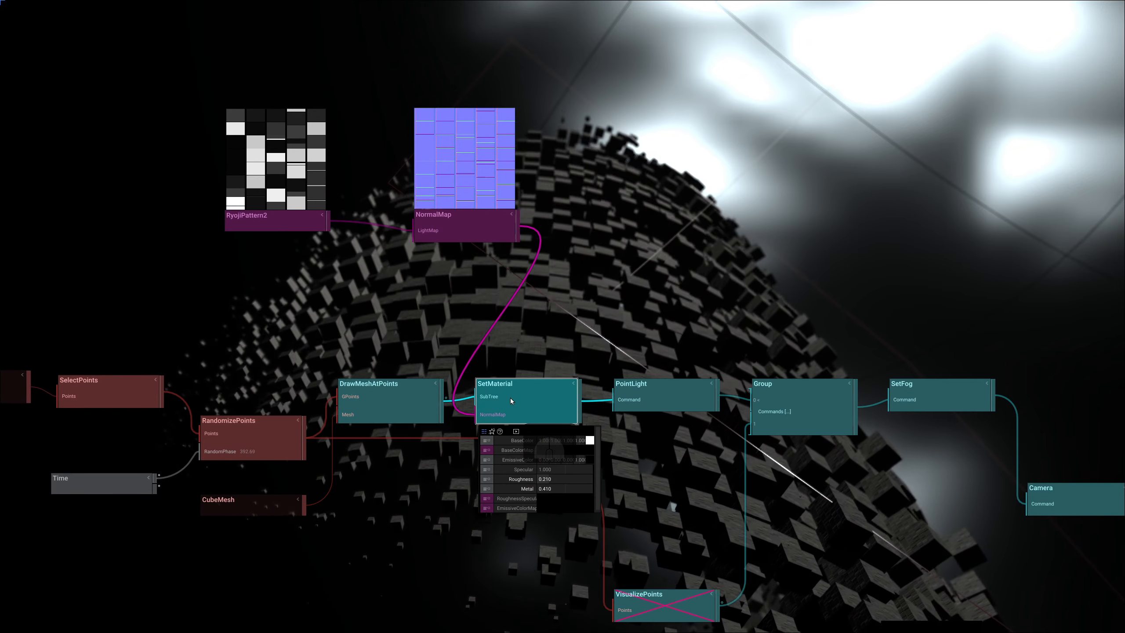
{"action": "left_click", "coordinate": [457, 231]}
{"action": "mouse_move", "coordinate": [489, 270]}
{"action": "left_mouse_down"}
{"action": "mouse_move", "coordinate": [505, 306]}
{"action": "mouse_move", "coordinate": [524, 313]}
{"action": "mouse_move", "coordinate": [502, 271]}
{"action": "mouse_move", "coordinate": [514, 310]}
{"action": "mouse_move", "coordinate": [585, 301]}
{"action": "left_mouse_up"}
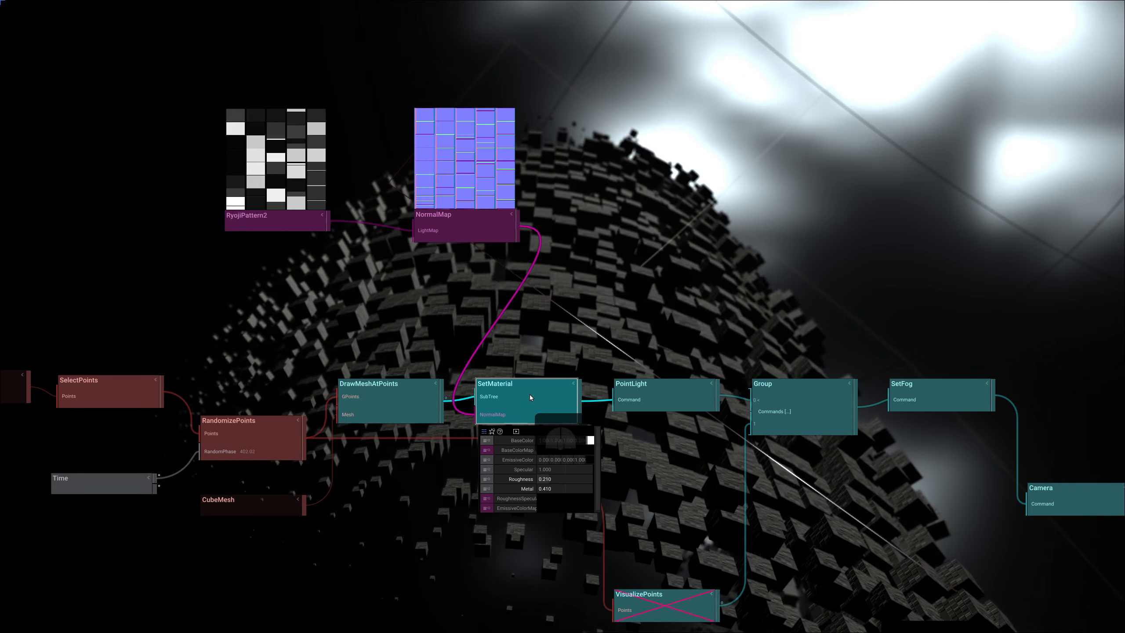
Lower SetMaterial's Roughness and fine-tune its Metal value for the cubes
{"action": "left_click_drag", "start_coordinate": [546, 481], "coordinate": [541, 483]}
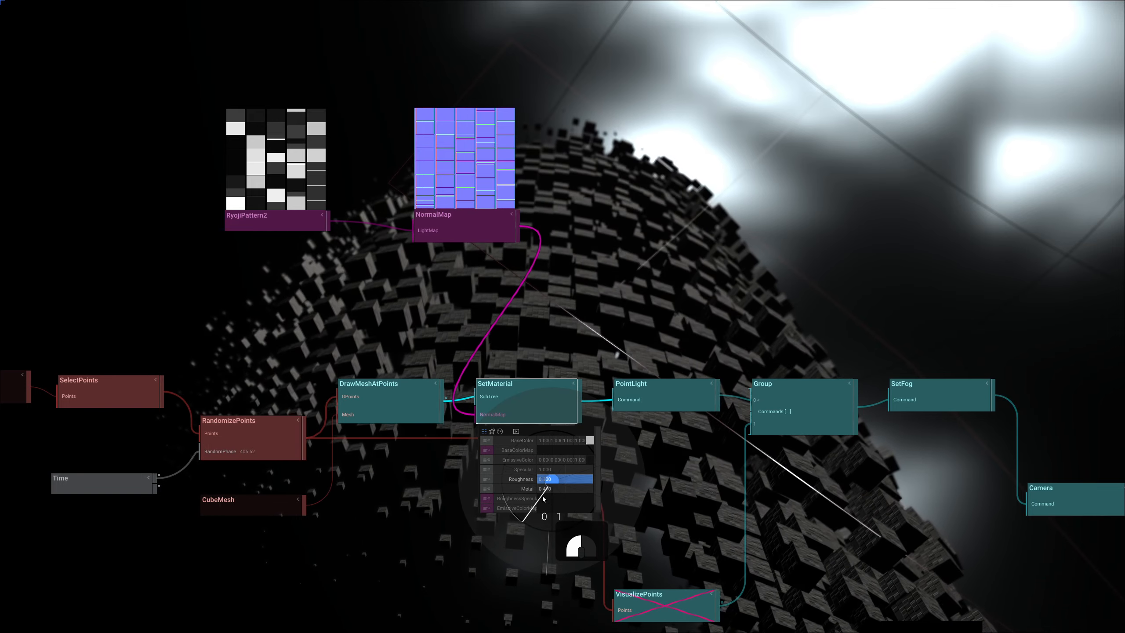
{"action": "left_click_drag", "start_coordinate": [548, 489], "coordinate": [558, 488]}
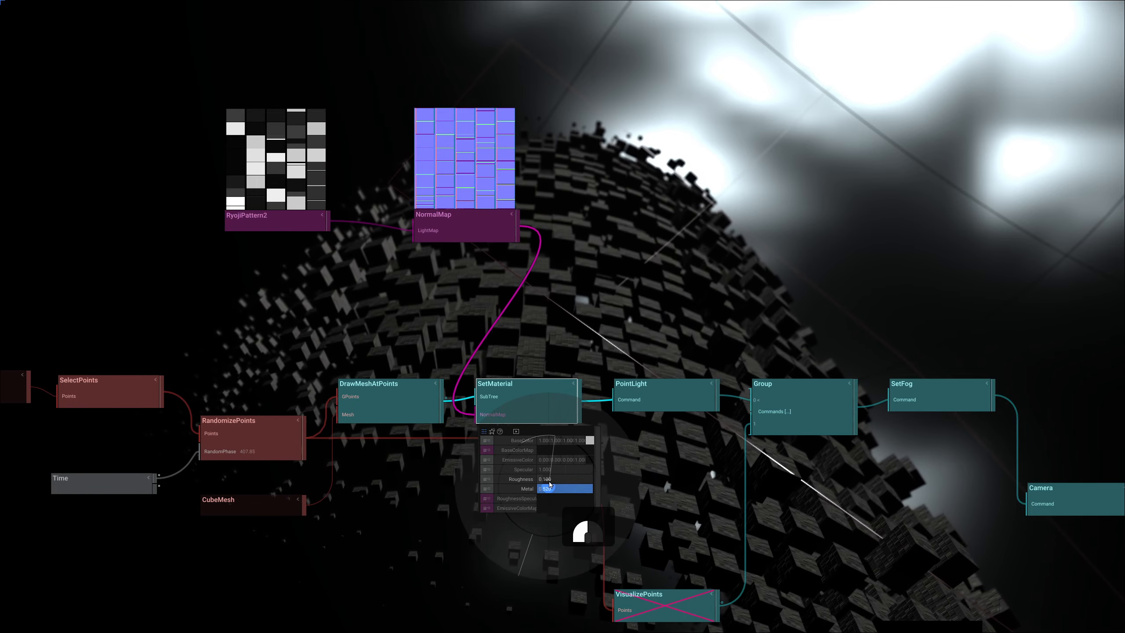
{"action": "left_click_drag", "start_coordinate": [554, 482], "coordinate": [554, 482]}
Move CubeMesh into free space and insert a TransformMeshUVs operator between it and DrawMeshAtPoints
{"action": "right_click_drag", "start_coordinate": [434, 303], "coordinate": [740, 278]}
{"action": "right_click_drag", "start_coordinate": [248, 299], "coordinate": [421, 299]}
{"action": "right_click_drag", "start_coordinate": [606, 508], "coordinate": [424, 462]}
{"action": "left_click_drag", "start_coordinate": [534, 436], "coordinate": [369, 516]}
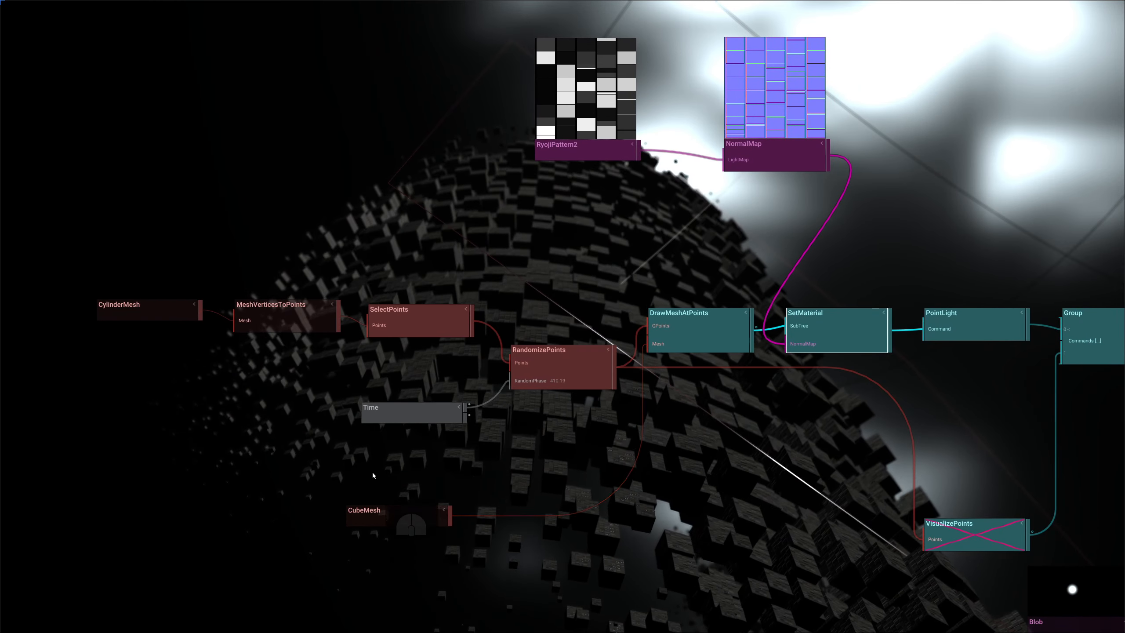
{"action": "key", "text": "Tab"}
{"action": "type", "text": "trans"}
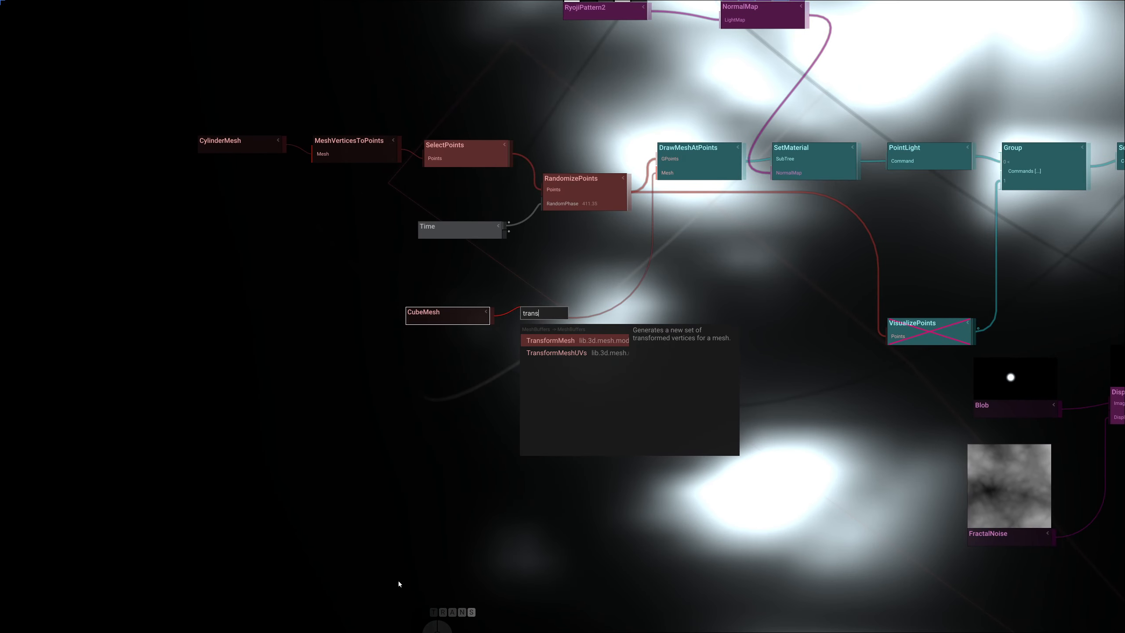
{"action": "key", "text": "Down"}
{"action": "key", "text": "Return"}
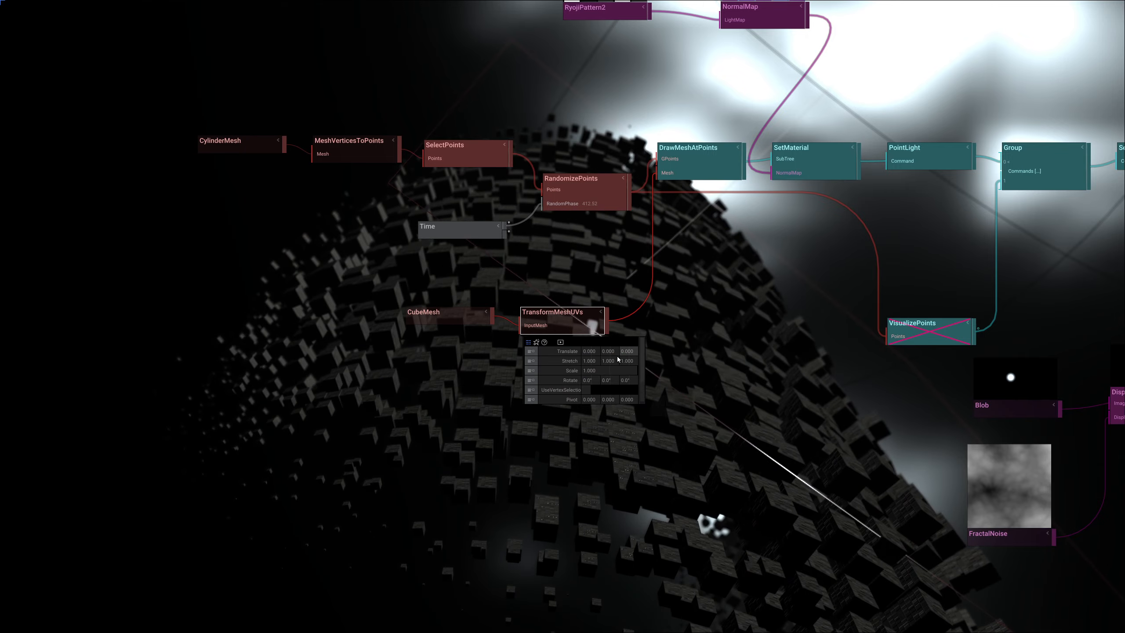
Set TransformMeshUVs' Scale to 0.600
{"action": "left_click_drag", "start_coordinate": [601, 371], "coordinate": [600, 370]}
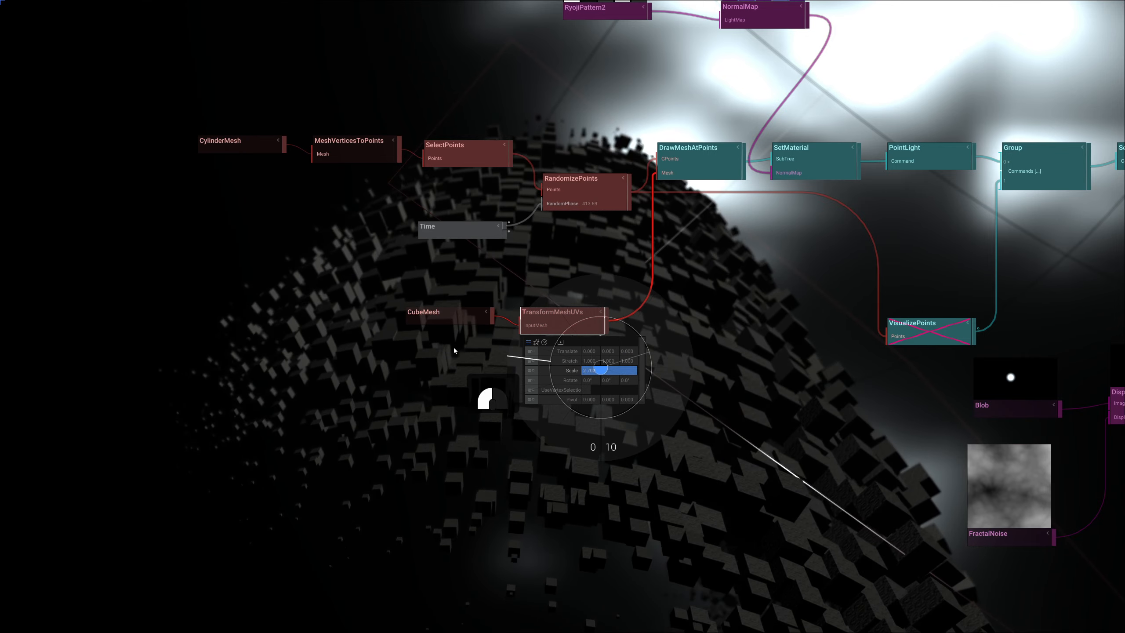
{"action": "left_click_drag", "start_coordinate": [454, 351], "coordinate": [492, 520]}
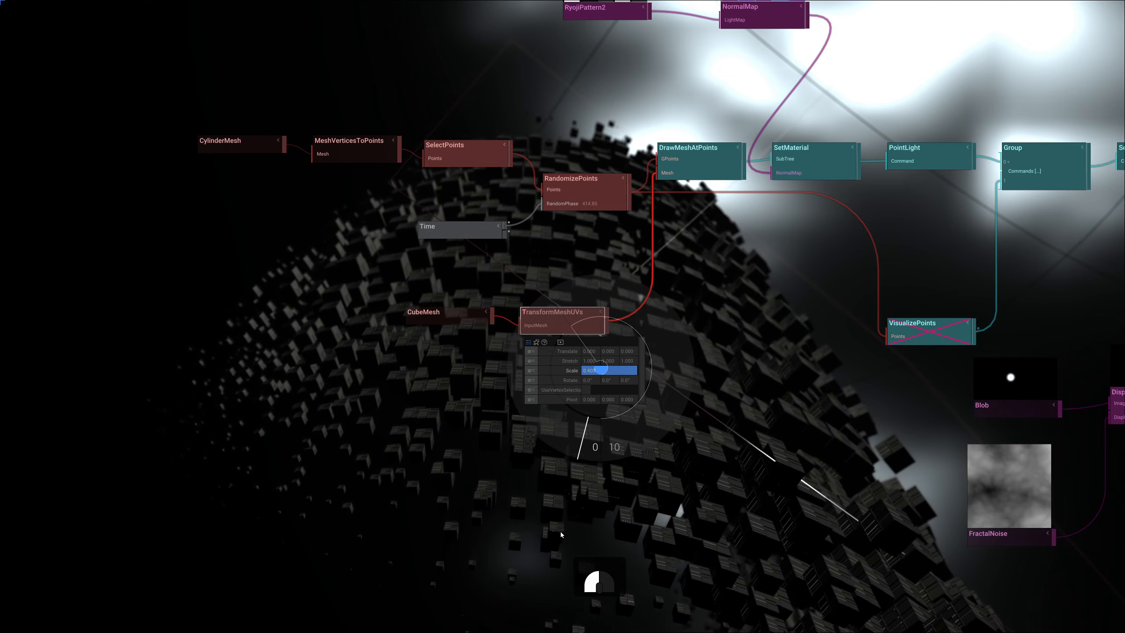
{"action": "left_click_drag", "start_coordinate": [560, 532], "coordinate": [533, 530]}
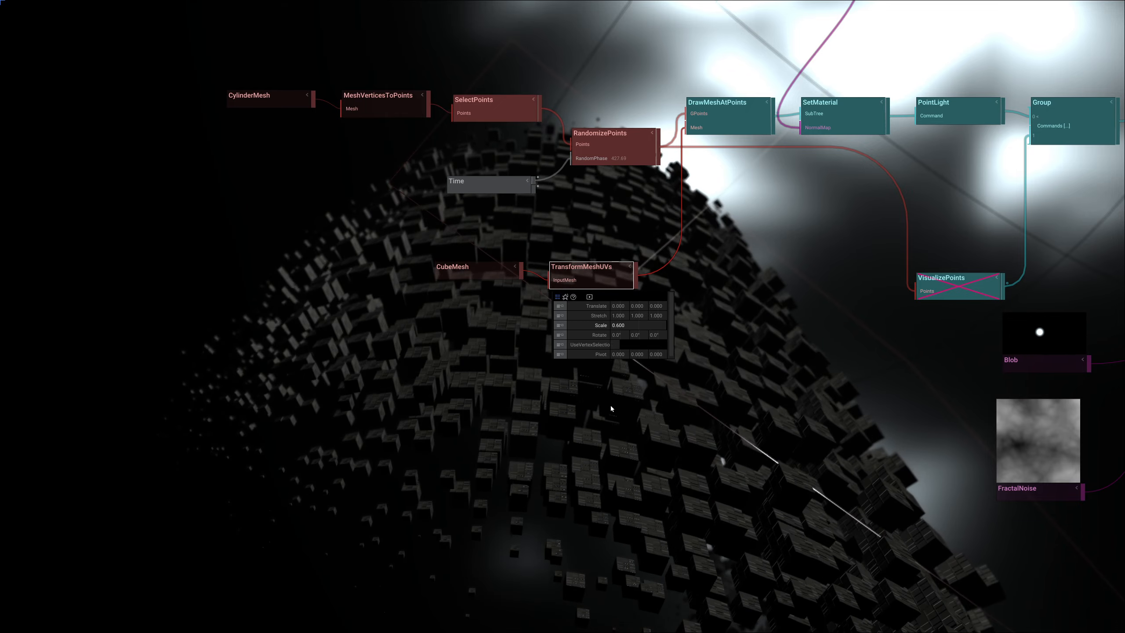
Move RyojiPattern2 close beside the NormalMap operator to tidy the graph
{"action": "left_click", "coordinate": [616, 408]}
{"action": "right_click_drag", "start_coordinate": [730, 262], "coordinate": [589, 409]}
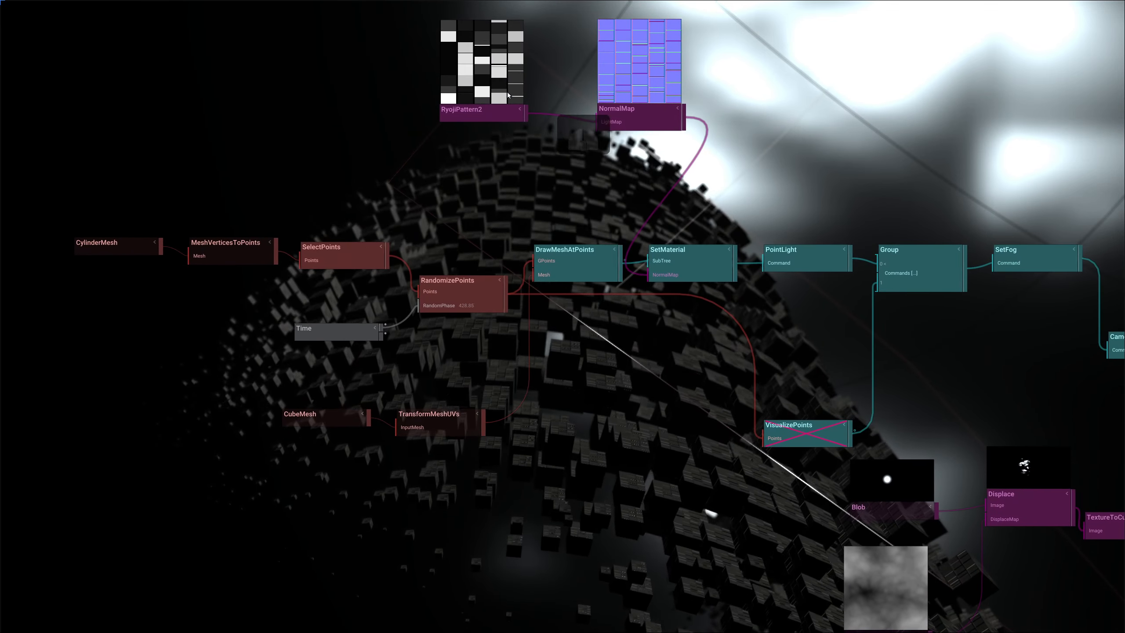
{"action": "left_click_drag", "start_coordinate": [481, 113], "coordinate": [524, 112]}
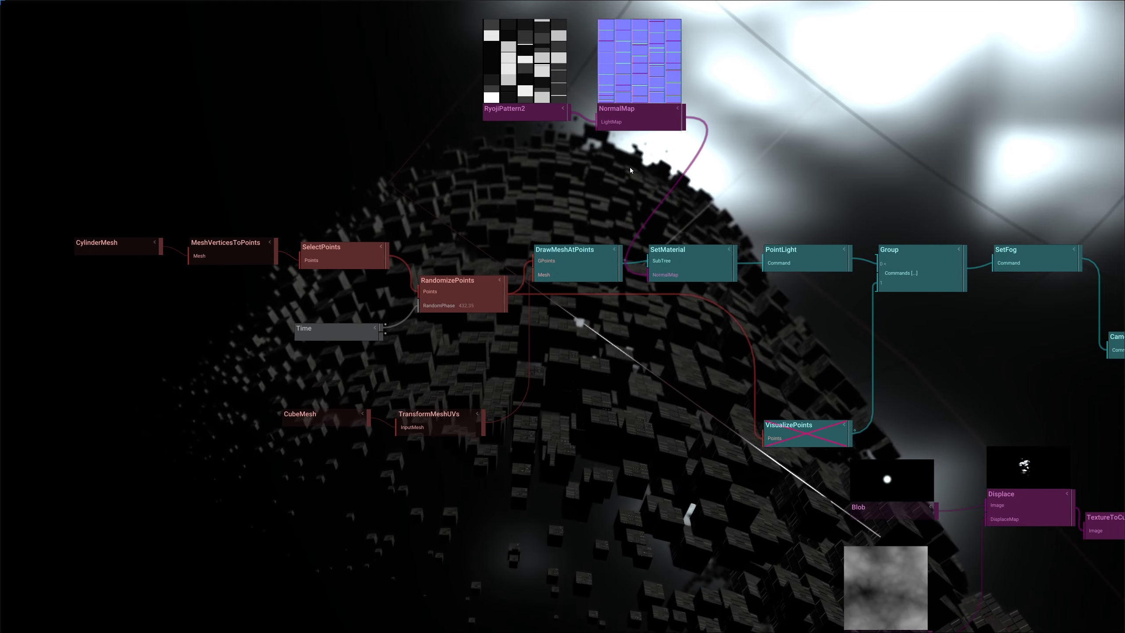
Inspect the _ImageFxShaderSetupStatic settings inside the NormalMap operator and return to the main graph
{"action": "left_click", "coordinate": [628, 119]}
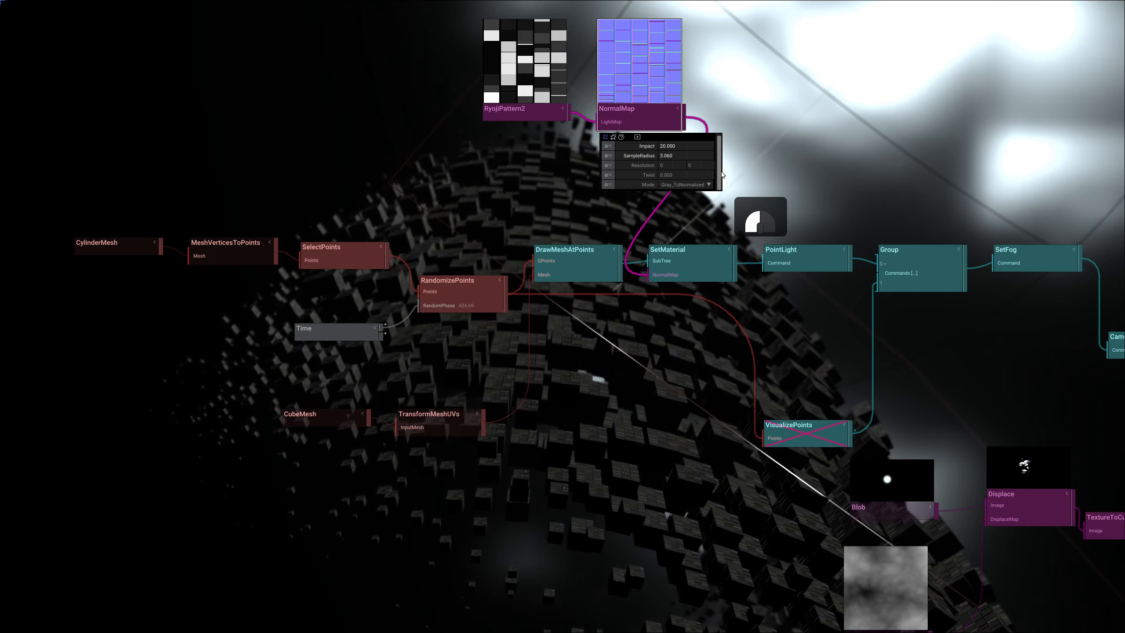
{"action": "double_click", "coordinate": [636, 115]}
{"action": "left_click", "coordinate": [804, 370]}
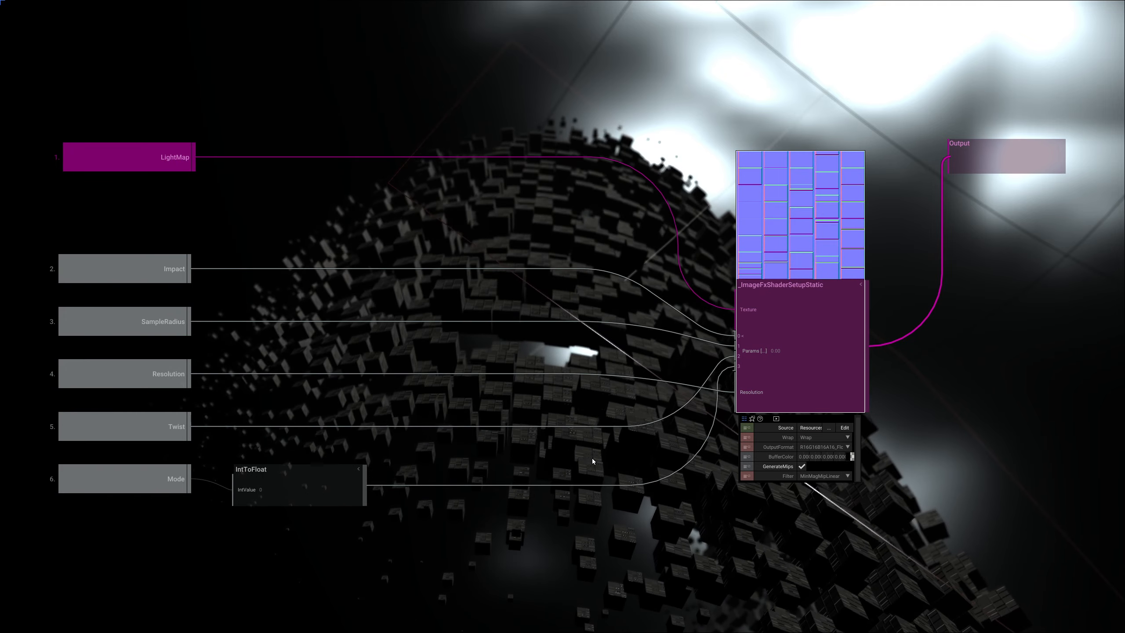
{"action": "double_click", "coordinate": [730, 526]}
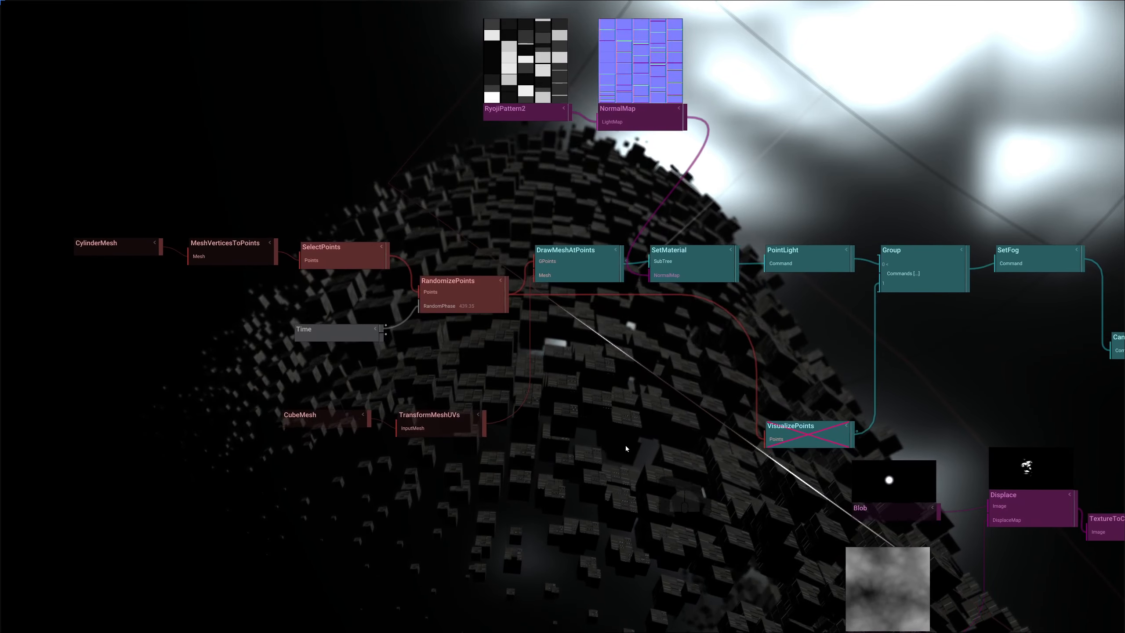
Turn off UseWForSize on DrawMeshAtPoints
{"action": "scroll", "coordinate": [624, 445], "scroll_direction": "down", "scroll_amount": 3}
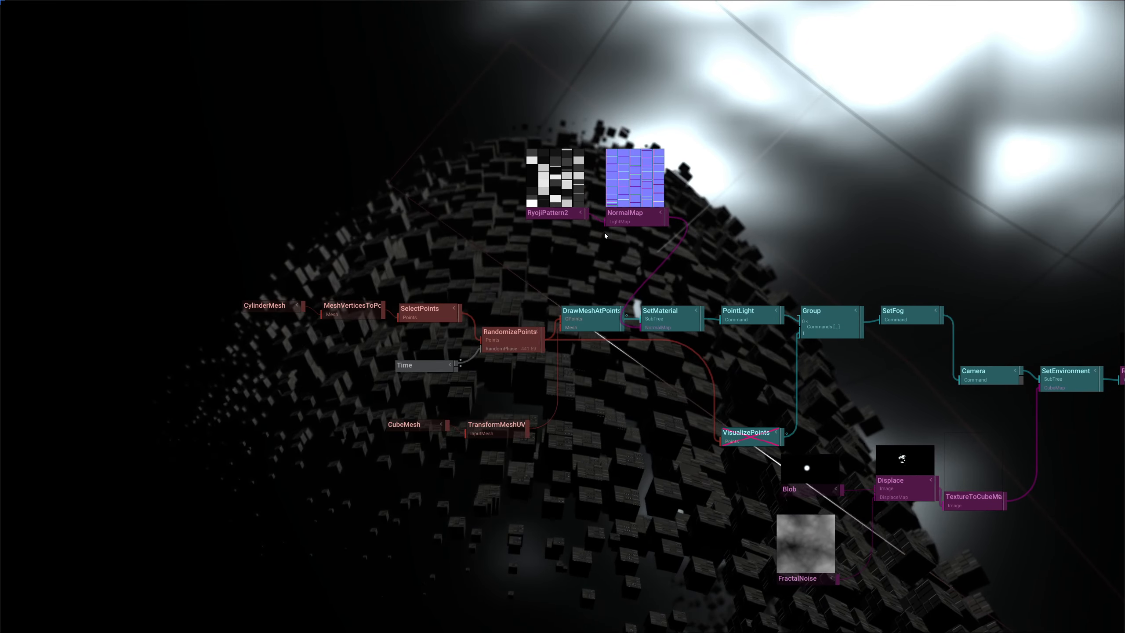
{"action": "right_click_drag", "start_coordinate": [593, 447], "coordinate": [596, 295]}
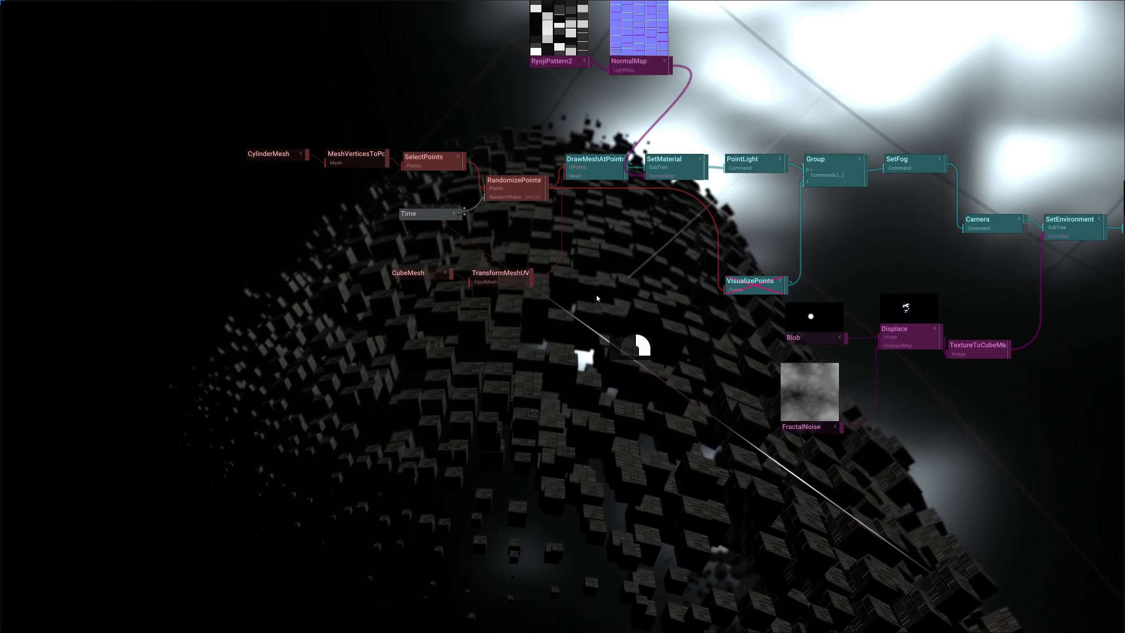
{"action": "right_click_drag", "start_coordinate": [579, 342], "coordinate": [558, 411]}
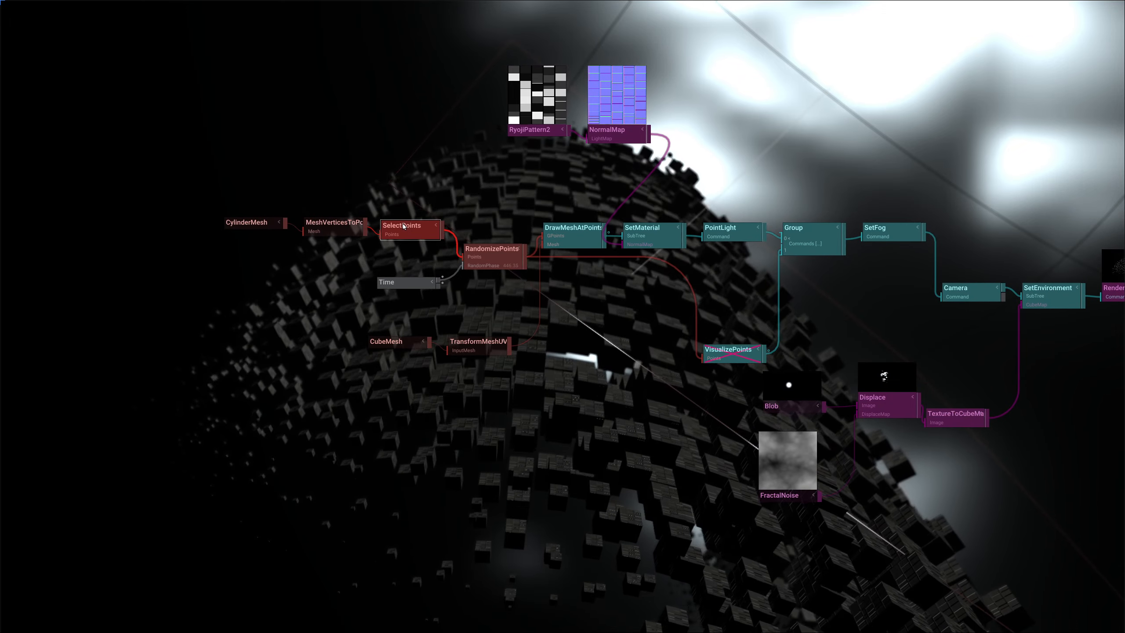
{"action": "left_click", "coordinate": [561, 229]}
{"action": "left_click", "coordinate": [561, 229]}
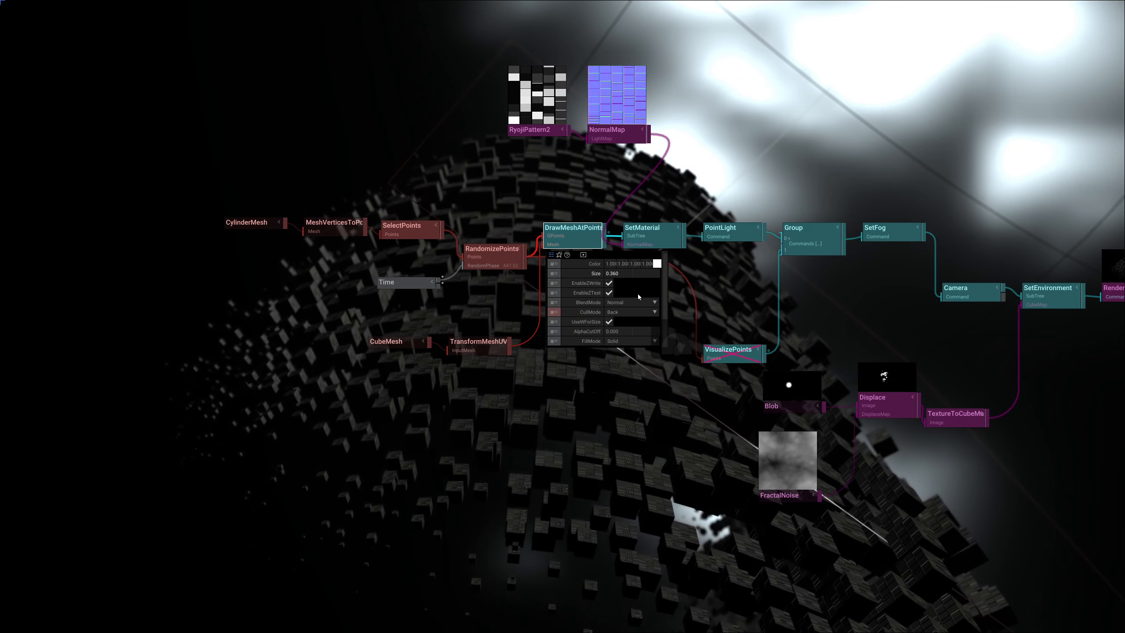
{"action": "left_click", "coordinate": [610, 322]}
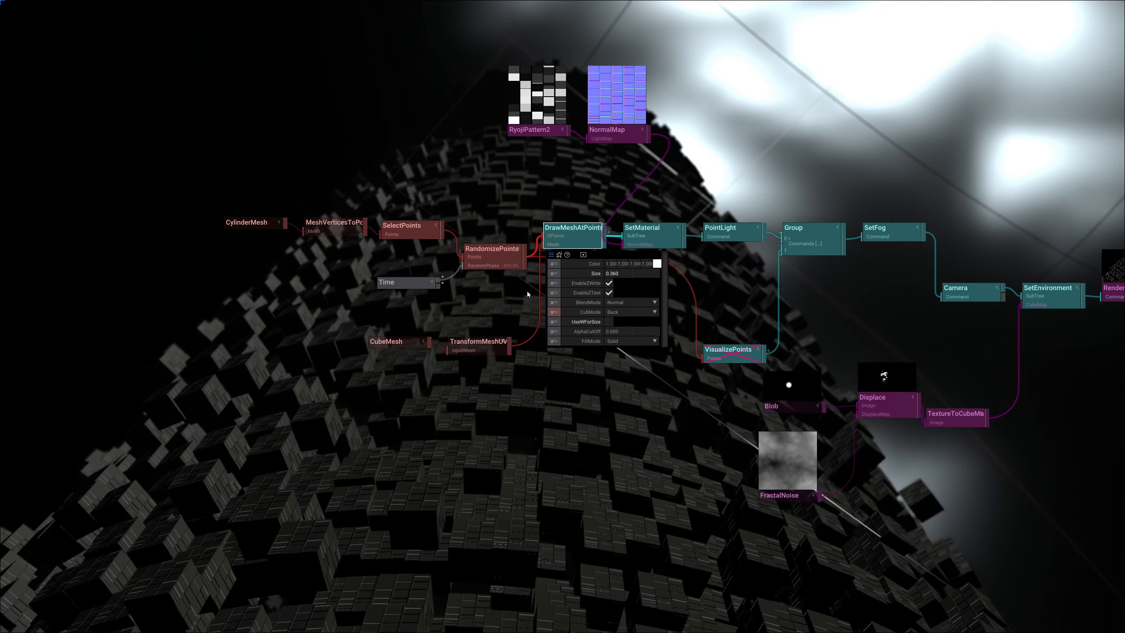
Shift the SelectPoints volume to a new spot on the cylinder and save the project
{"action": "scroll", "coordinate": [487, 276], "scroll_direction": "up", "scroll_amount": 3}
{"action": "scroll", "coordinate": [487, 279], "scroll_direction": "up", "scroll_amount": 1}
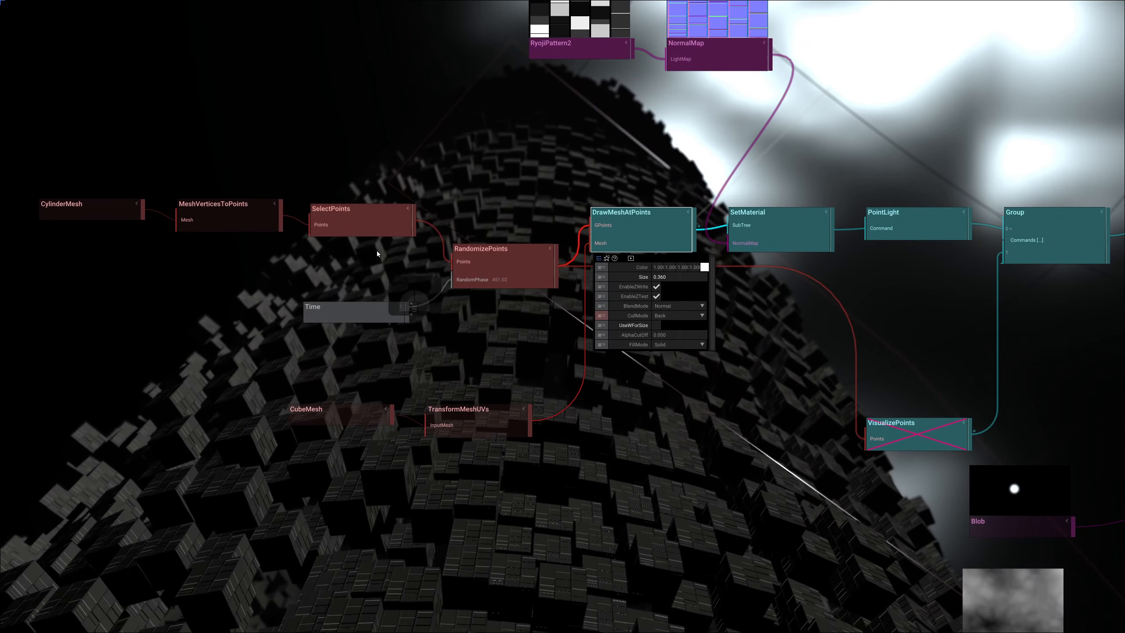
{"action": "left_click", "coordinate": [360, 224]}
{"action": "left_click_drag", "start_coordinate": [788, 329], "coordinate": [705, 291]}
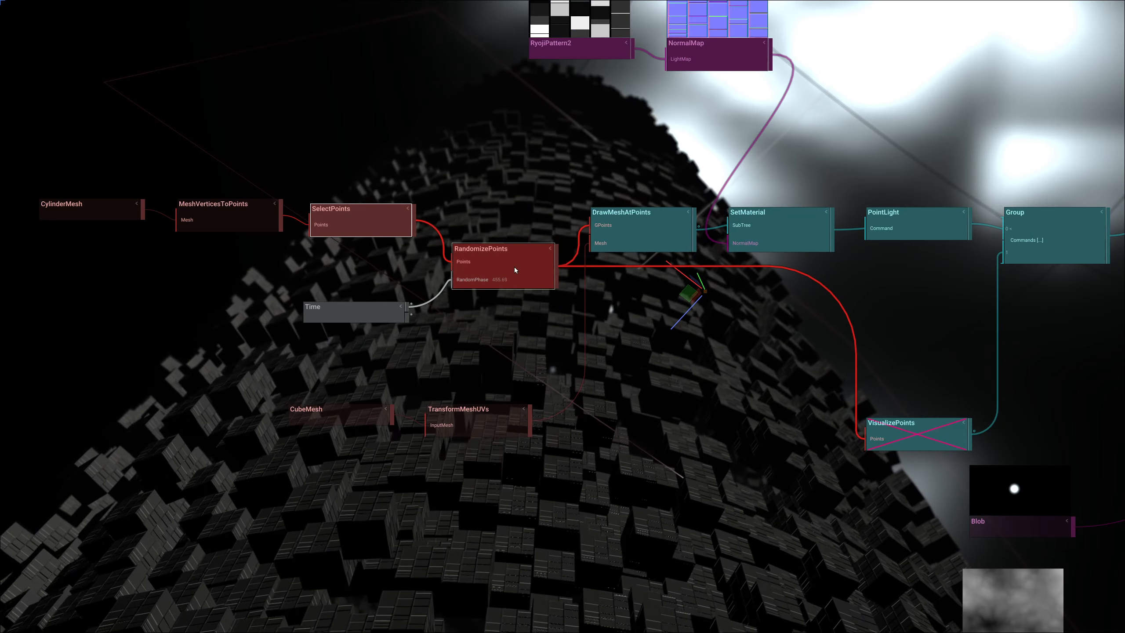
{"action": "left_click_drag", "start_coordinate": [514, 267], "coordinate": [515, 260]}
{"action": "key", "text": "ctrl+s"}
Examine the inputs inside RandomizePoints, especially UseWAsSelection, and return to the main graph with RandomizePoints selected
{"action": "scroll", "coordinate": [496, 281], "scroll_direction": "up", "scroll_amount": 2}
{"action": "right_click_drag", "start_coordinate": [496, 280], "coordinate": [625, 294]}
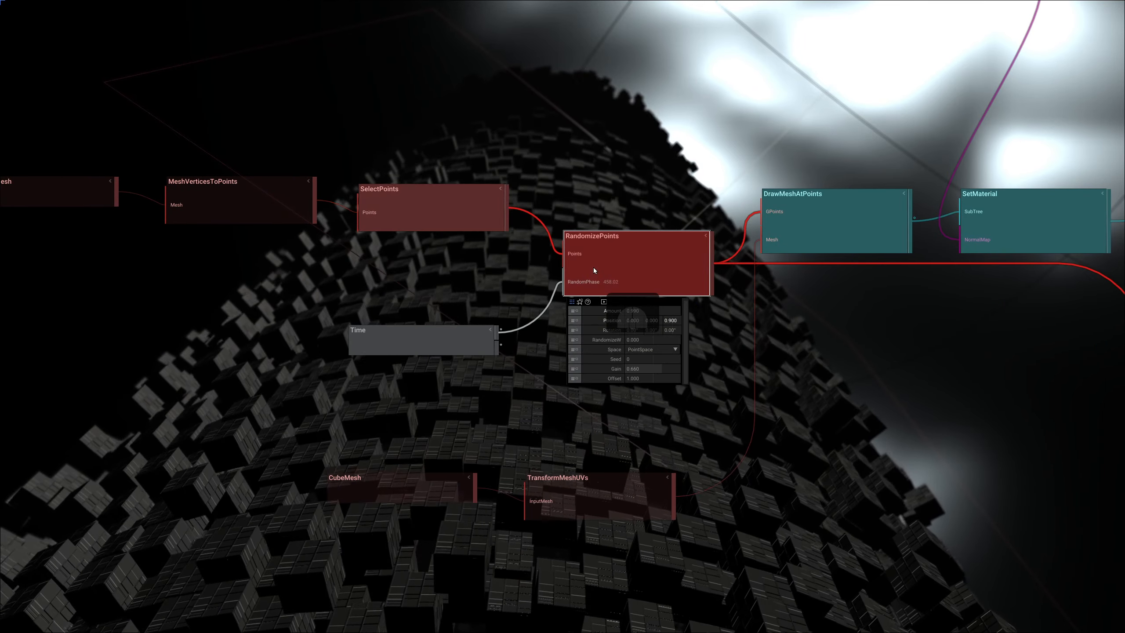
{"action": "double_click", "coordinate": [594, 267]}
{"action": "scroll", "coordinate": [610, 258], "scroll_direction": "down", "scroll_amount": 2}
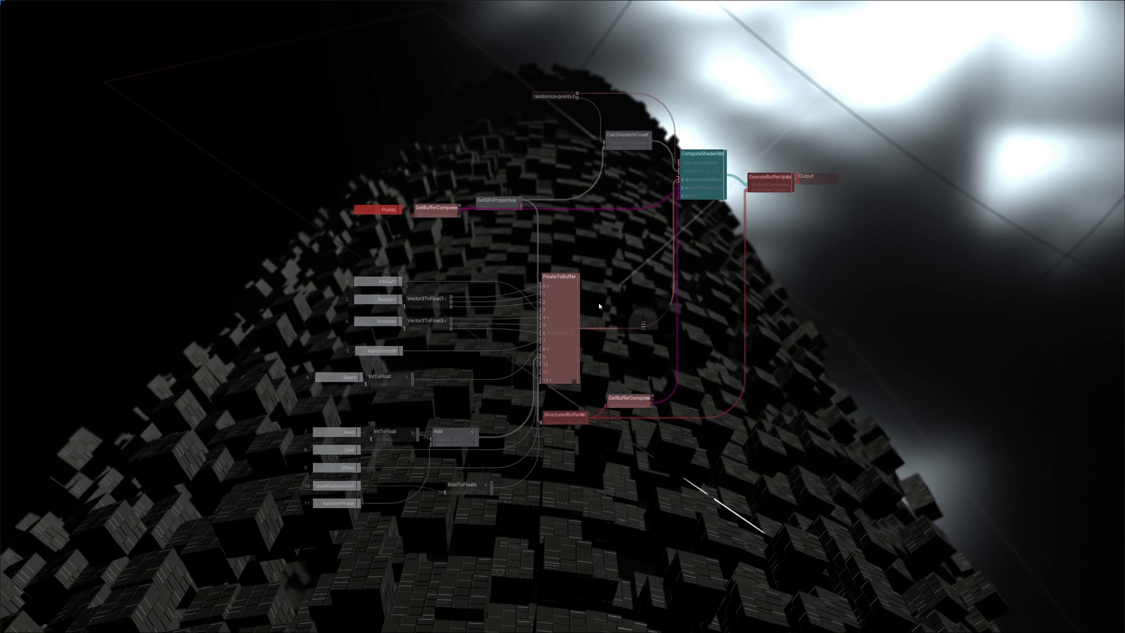
{"action": "scroll", "coordinate": [593, 350], "scroll_direction": "up", "scroll_amount": 2}
{"action": "right_click_drag", "start_coordinate": [571, 528], "coordinate": [576, 354]}
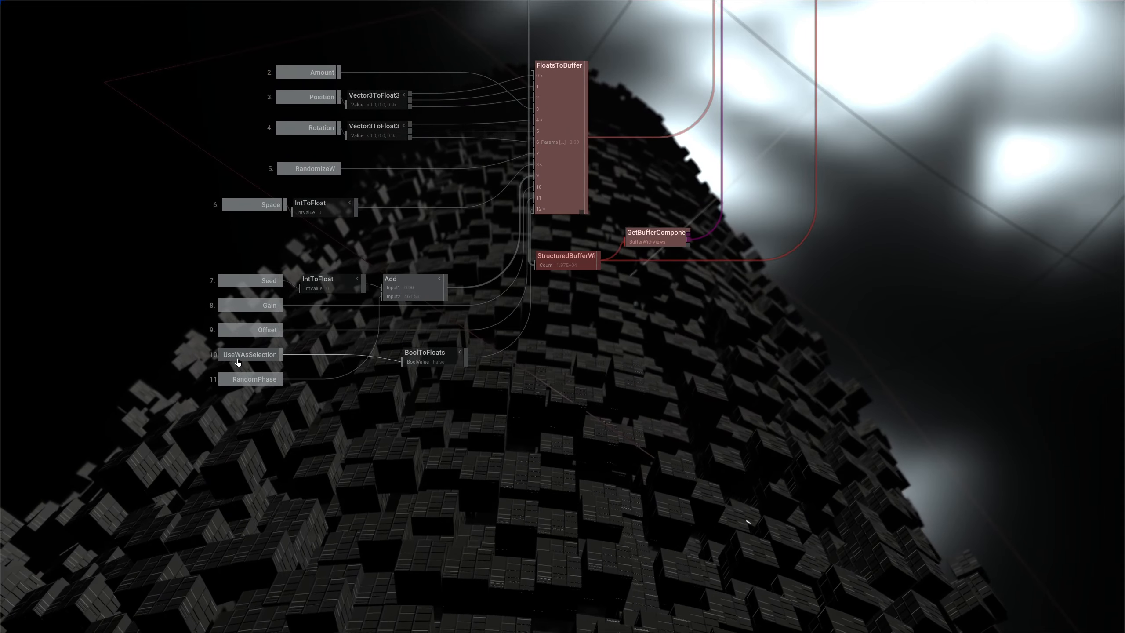
{"action": "double_click", "coordinate": [349, 410]}
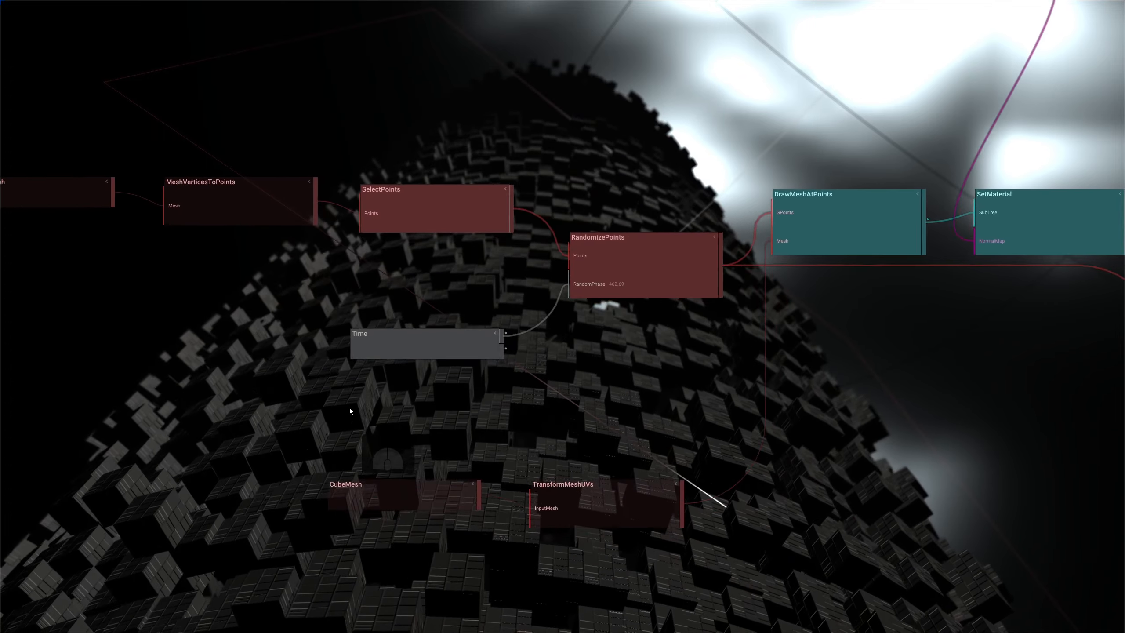
{"action": "left_click", "coordinate": [627, 270]}
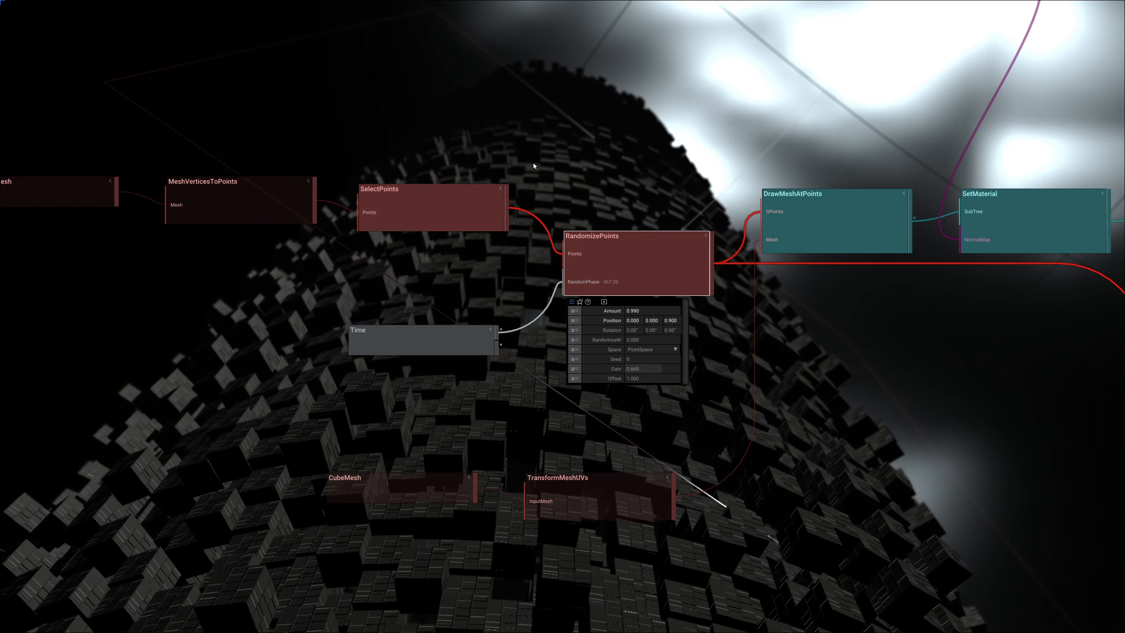
Add a Boolean operator in the free space above SelectPoints and RandomizePoints
{"action": "right_click_drag", "start_coordinate": [492, 117], "coordinate": [525, 149]}
{"action": "left_click", "coordinate": [502, 133]}
{"action": "key", "text": "Tab"}
{"action": "type", "text": "t"}
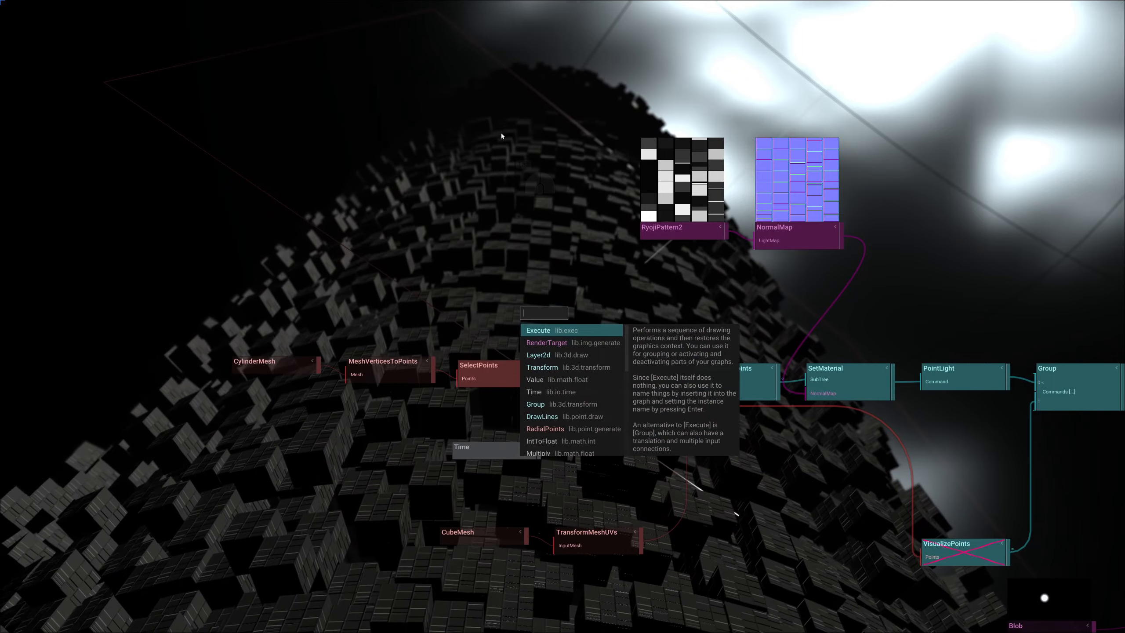
{"action": "key", "text": "BackSpace"}
{"action": "type", "text": "bool"}
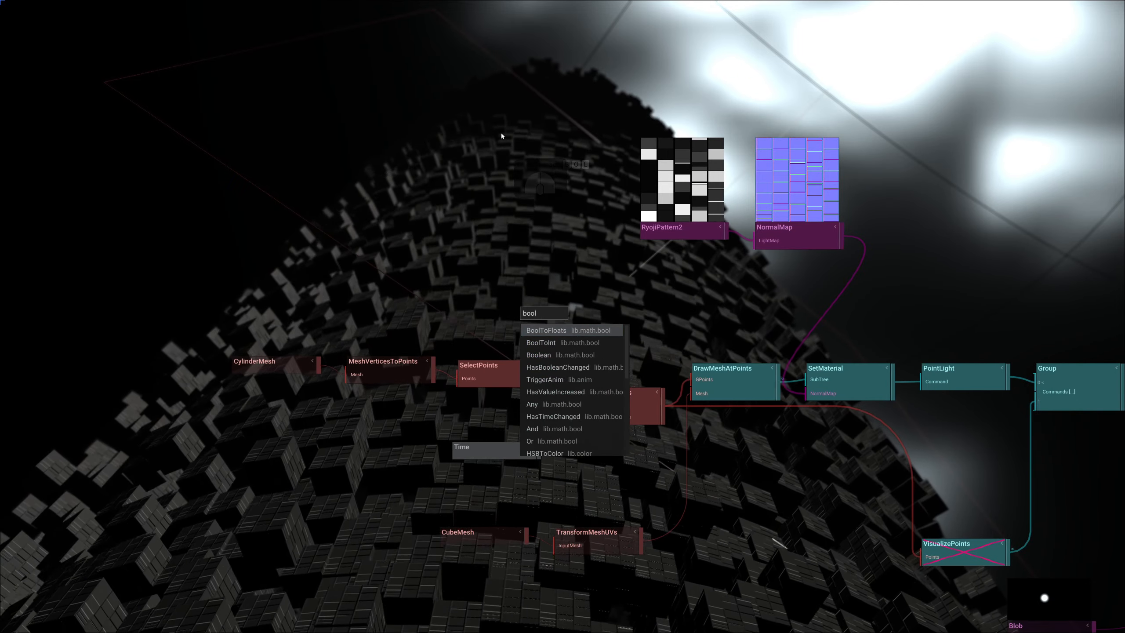
{"action": "key", "text": "Down"}
{"action": "key", "text": "Down"}
{"action": "key", "text": "Return"}
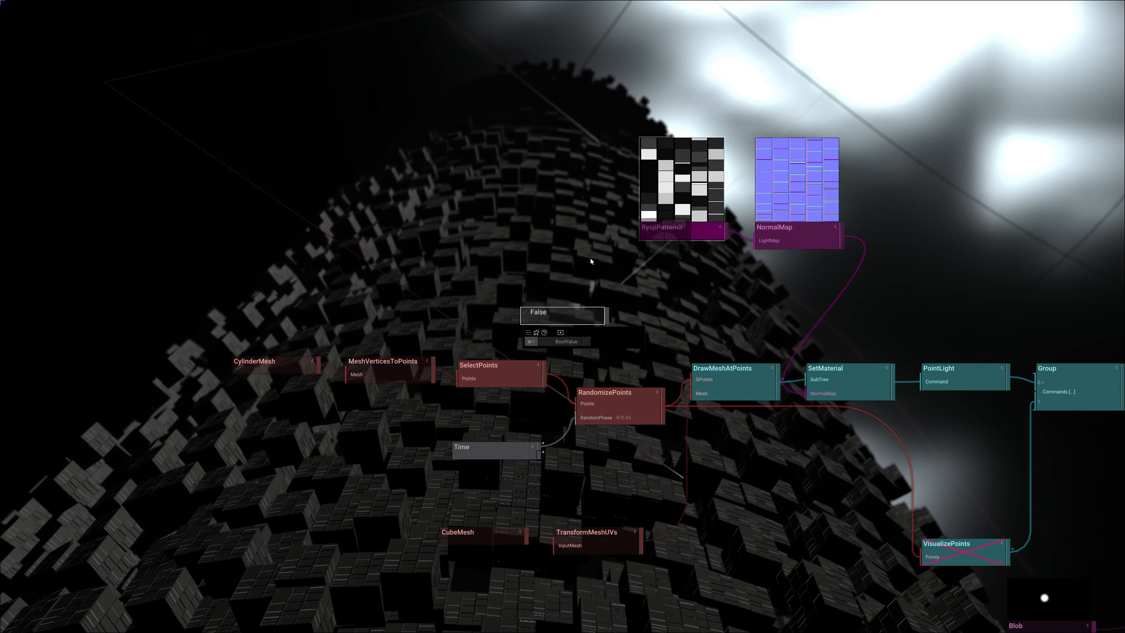
Connect the Boolean to RandomizePoints' UseWAsSelection input, switch it to True and place it between SelectPoints and Time
{"action": "left_click_drag", "start_coordinate": [608, 311], "coordinate": [554, 414]}
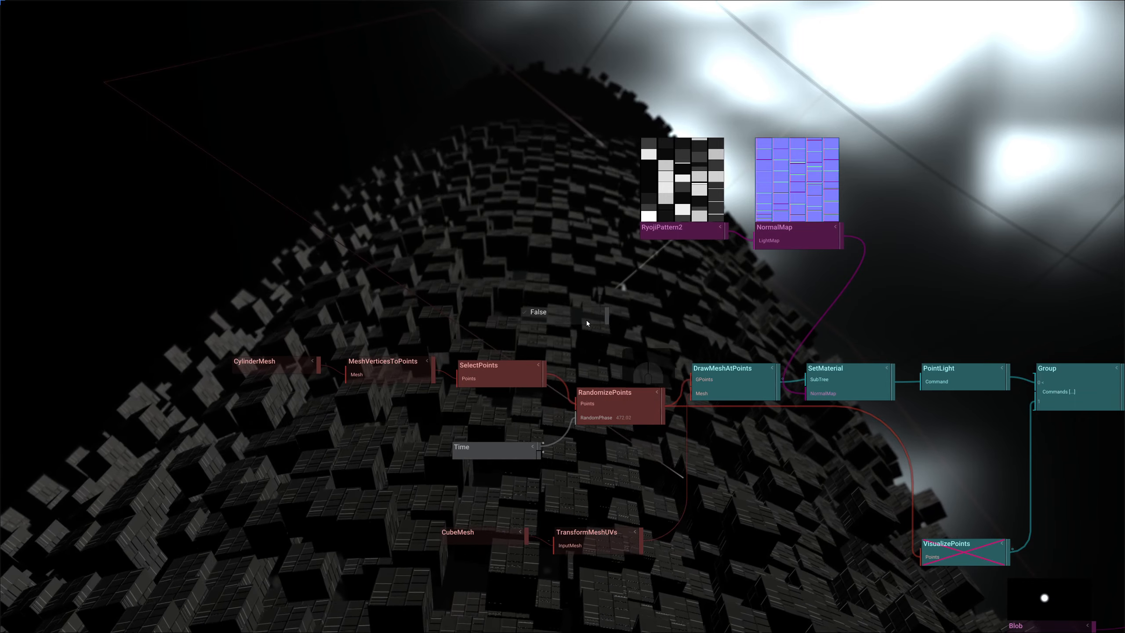
{"action": "left_click_drag", "start_coordinate": [608, 314], "coordinate": [567, 417]}
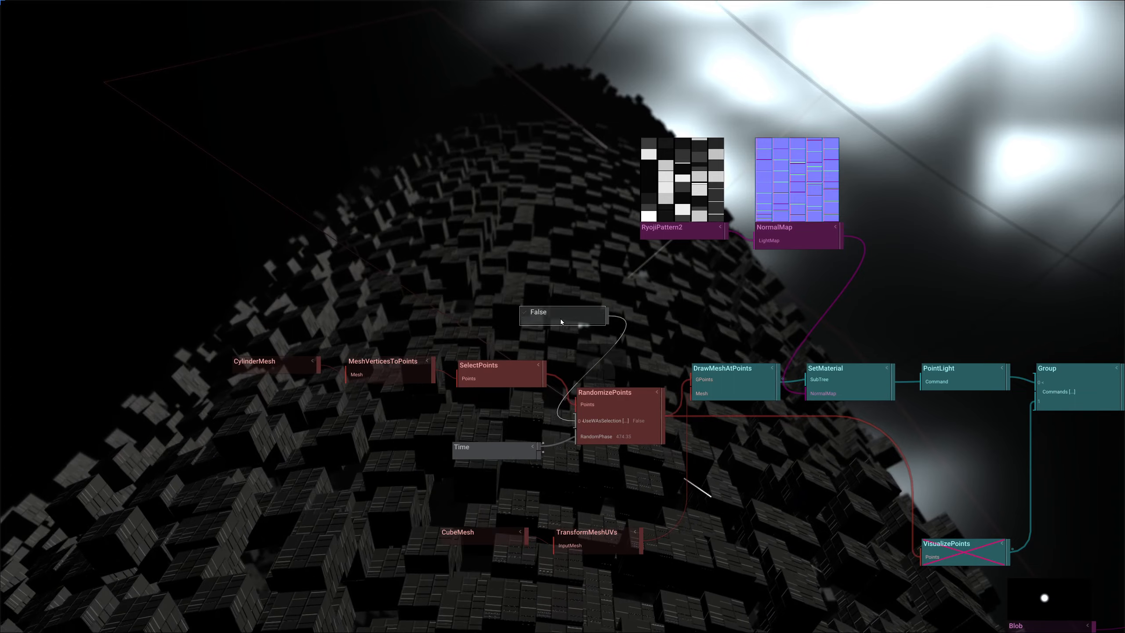
{"action": "left_click", "coordinate": [525, 316]}
{"action": "left_click_drag", "start_coordinate": [545, 315], "coordinate": [523, 412]}
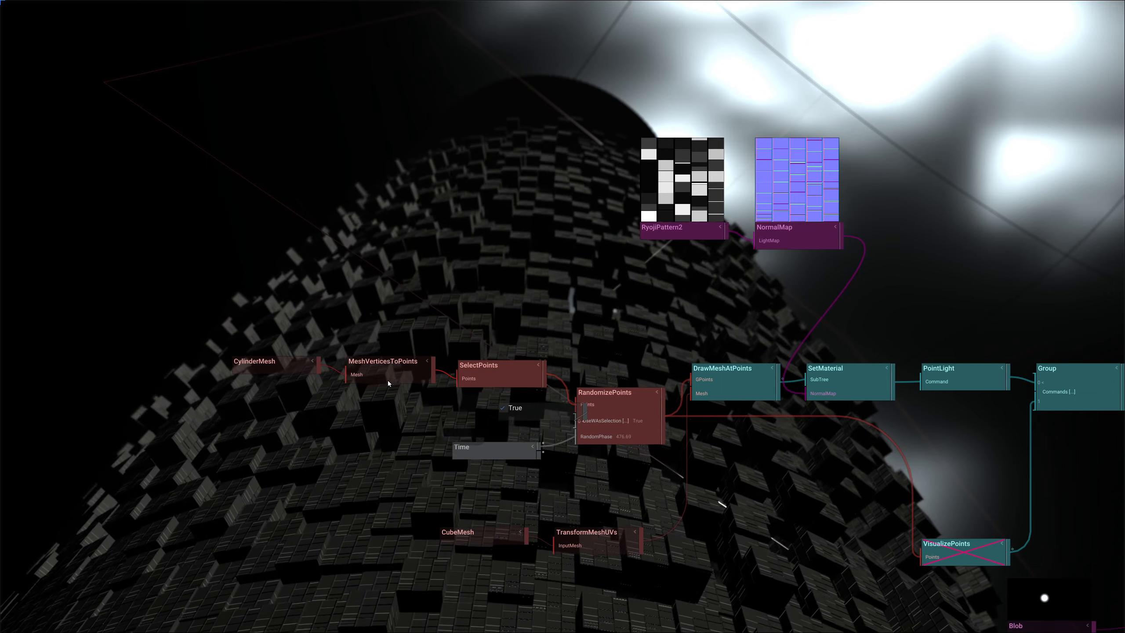
Move the SelectPoints volume's centre to about 4.752, 0.000, -9.191
{"action": "left_click", "coordinate": [469, 374]}
{"action": "left_click_drag", "start_coordinate": [690, 293], "coordinate": [953, 568]}
{"action": "left_click_drag", "start_coordinate": [959, 527], "coordinate": [1036, 181]}
{"action": "left_click_drag", "start_coordinate": [1002, 246], "coordinate": [584, 90]}
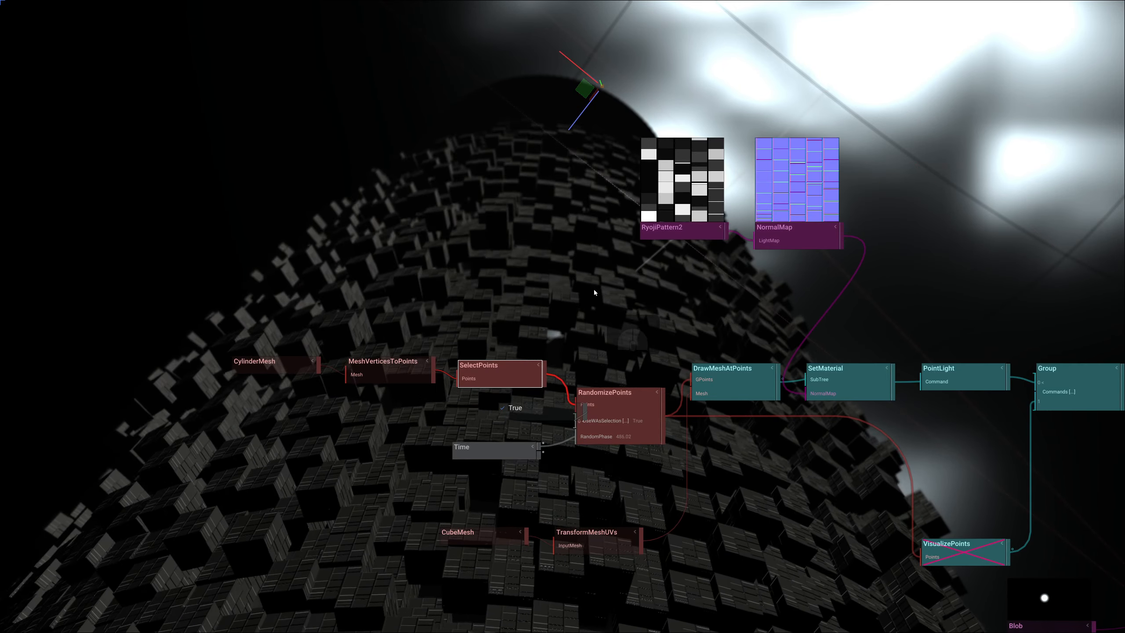
Set SelectPoints' VolumeScale to 4.900
{"action": "left_click", "coordinate": [489, 375]}
{"action": "left_click_drag", "start_coordinate": [530, 433], "coordinate": [518, 345]}
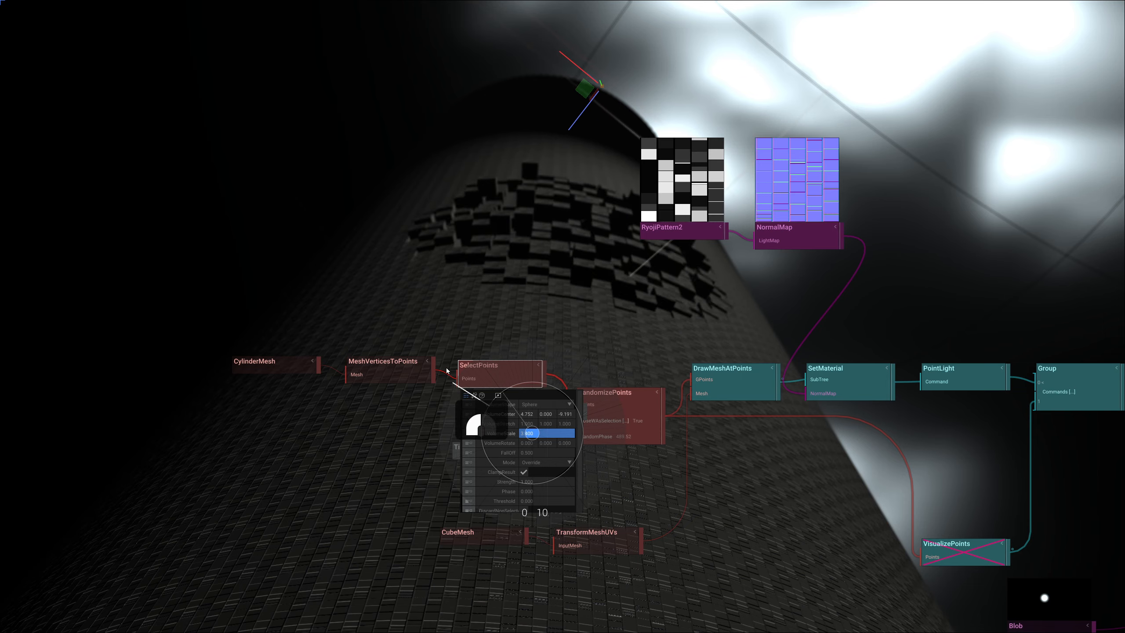
{"action": "left_click_drag", "start_coordinate": [447, 368], "coordinate": [496, 351]}
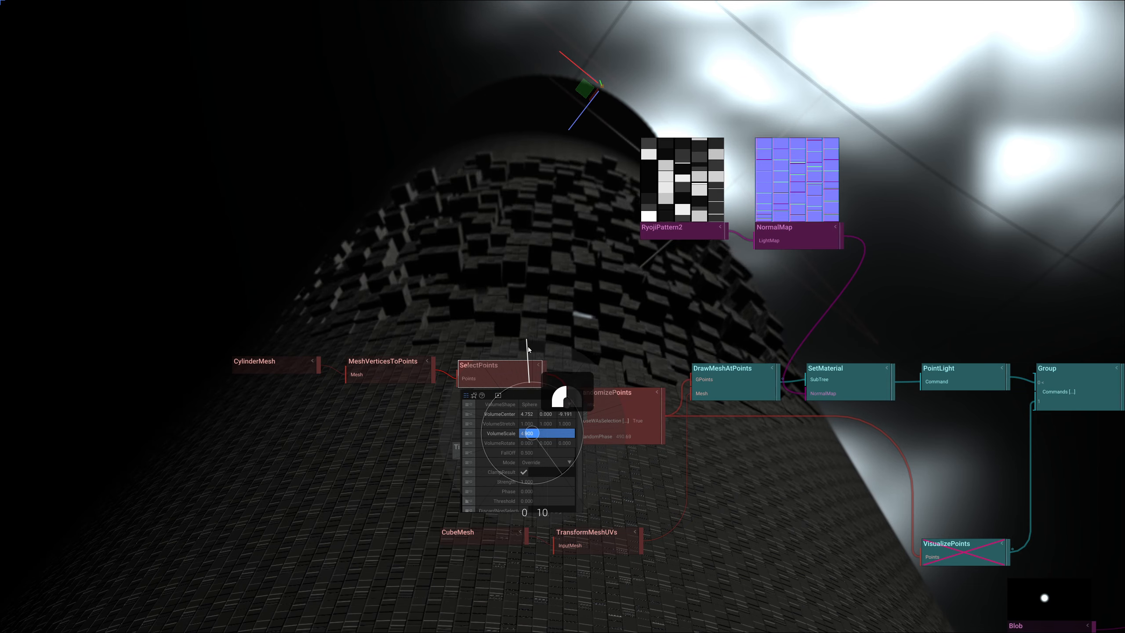
Sweep the SelectPoints volume across the cylinder and leave its centre at about 4.430, 0.000, -8.870
{"action": "left_click_drag", "start_coordinate": [582, 91], "coordinate": [544, 91]}
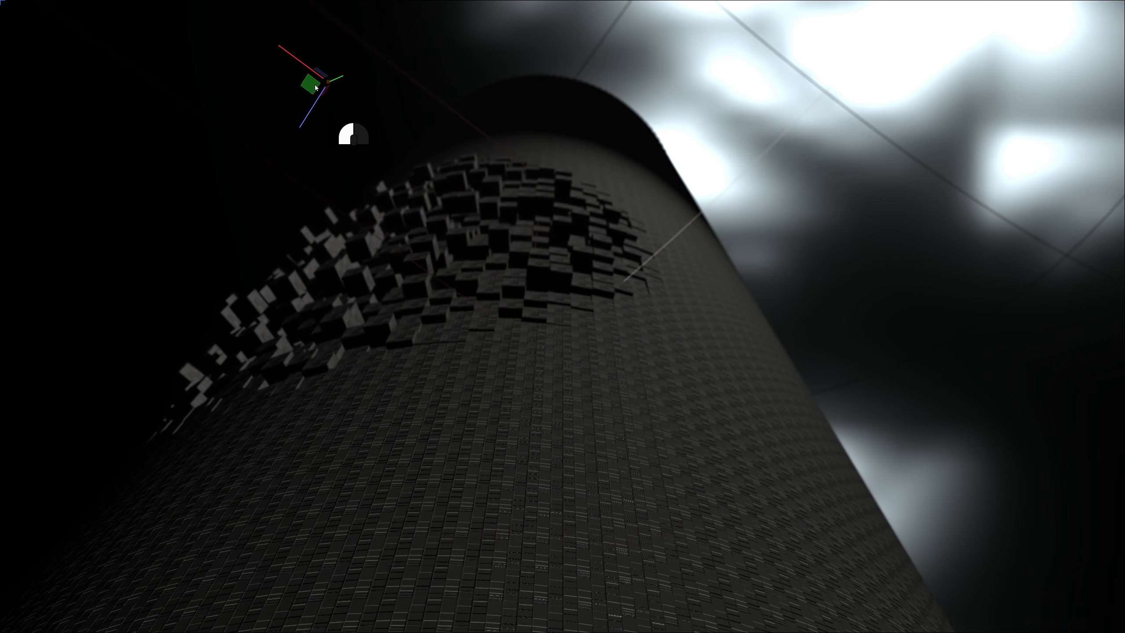
{"action": "left_click_drag", "start_coordinate": [316, 88], "coordinate": [679, 97]}
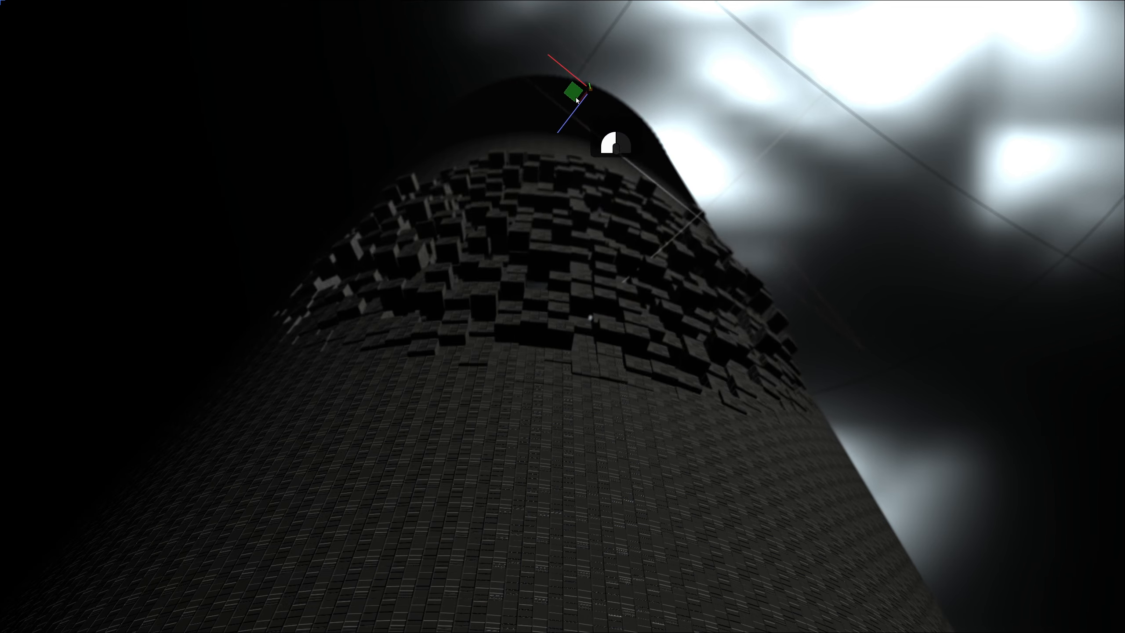
{"action": "left_click_drag", "start_coordinate": [564, 260], "coordinate": [593, 249]}
Set RandomizePoints' Rotation to 60°, 57°, 64°
{"action": "left_click", "coordinate": [603, 401]}
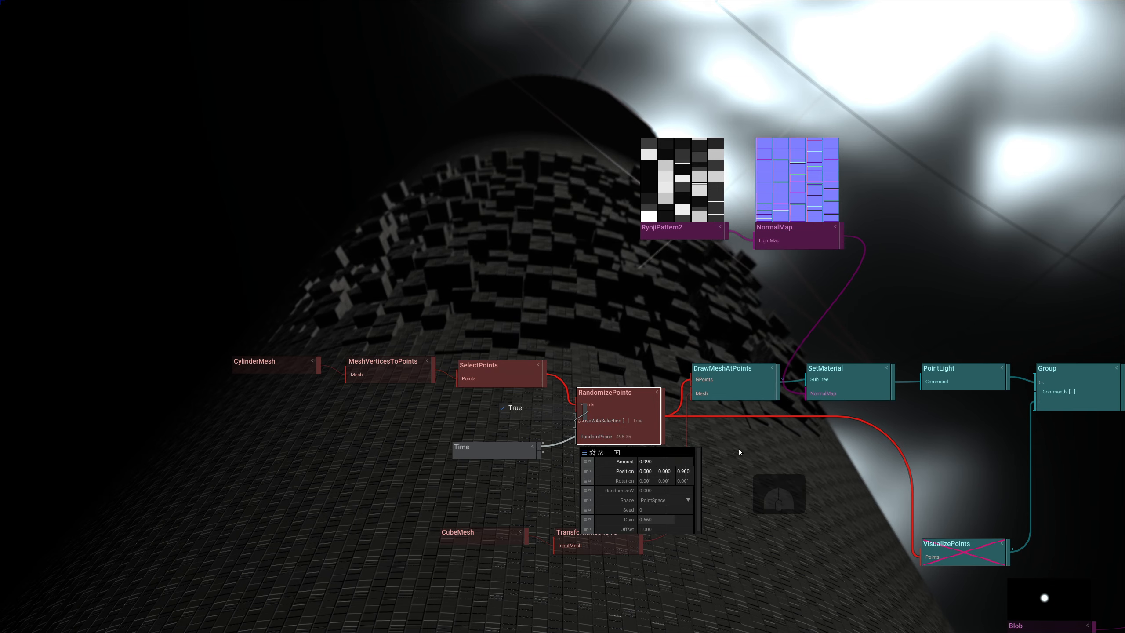
{"action": "left_click_drag", "start_coordinate": [664, 481], "coordinate": [707, 513]}
{"action": "left_click_drag", "start_coordinate": [750, 307], "coordinate": [714, 386]}
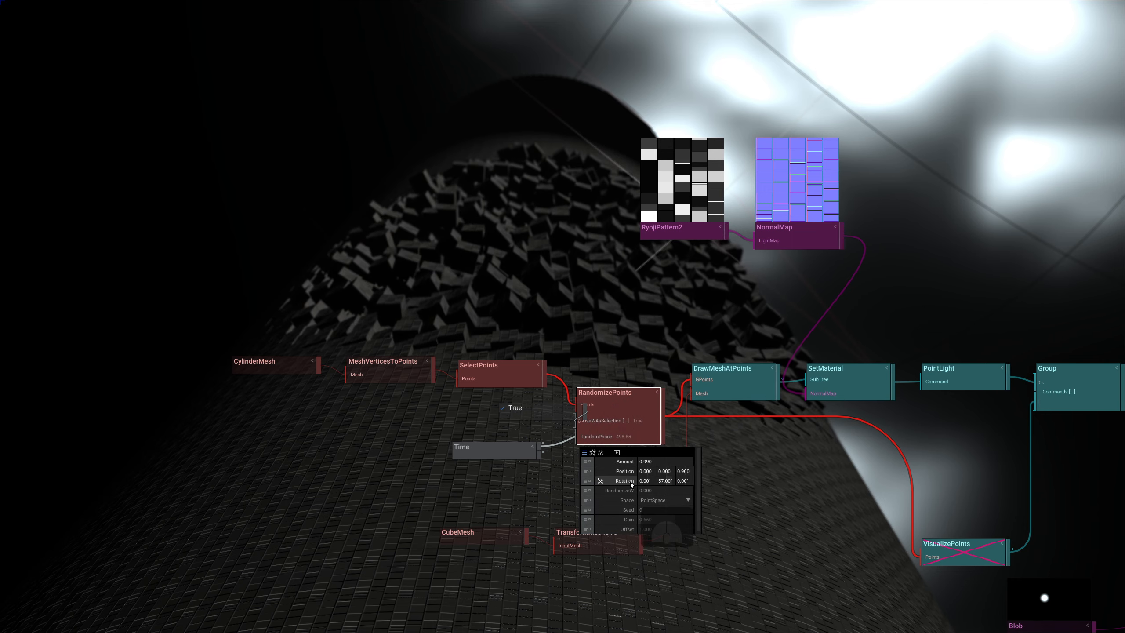
{"action": "left_click_drag", "start_coordinate": [615, 314], "coordinate": [770, 302]}
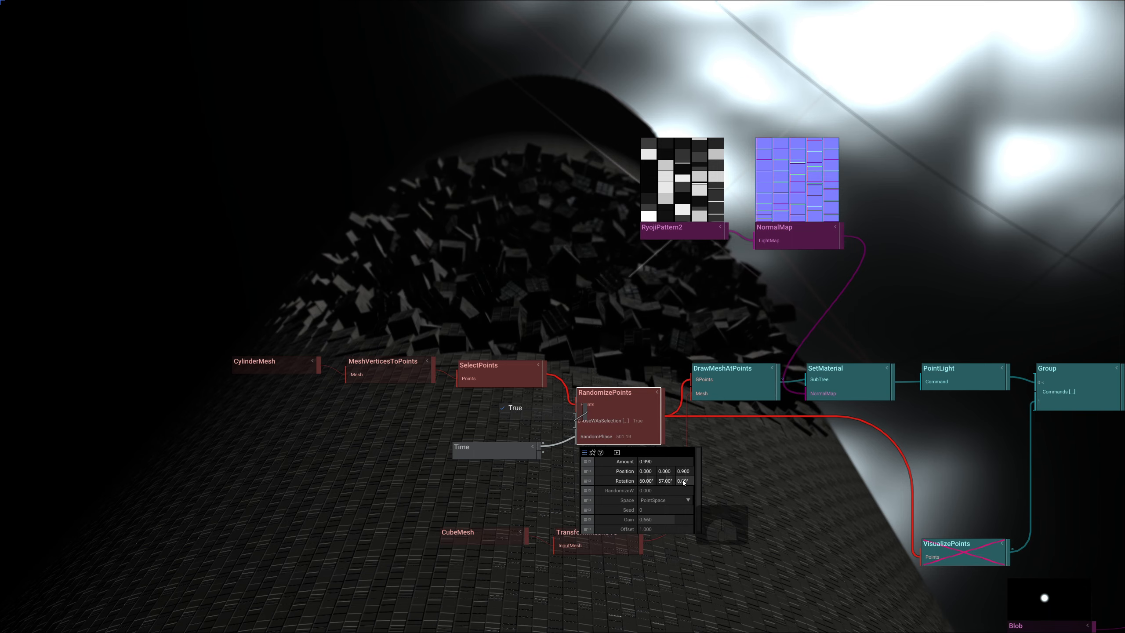
{"action": "left_click_drag", "start_coordinate": [682, 479], "coordinate": [836, 354]}
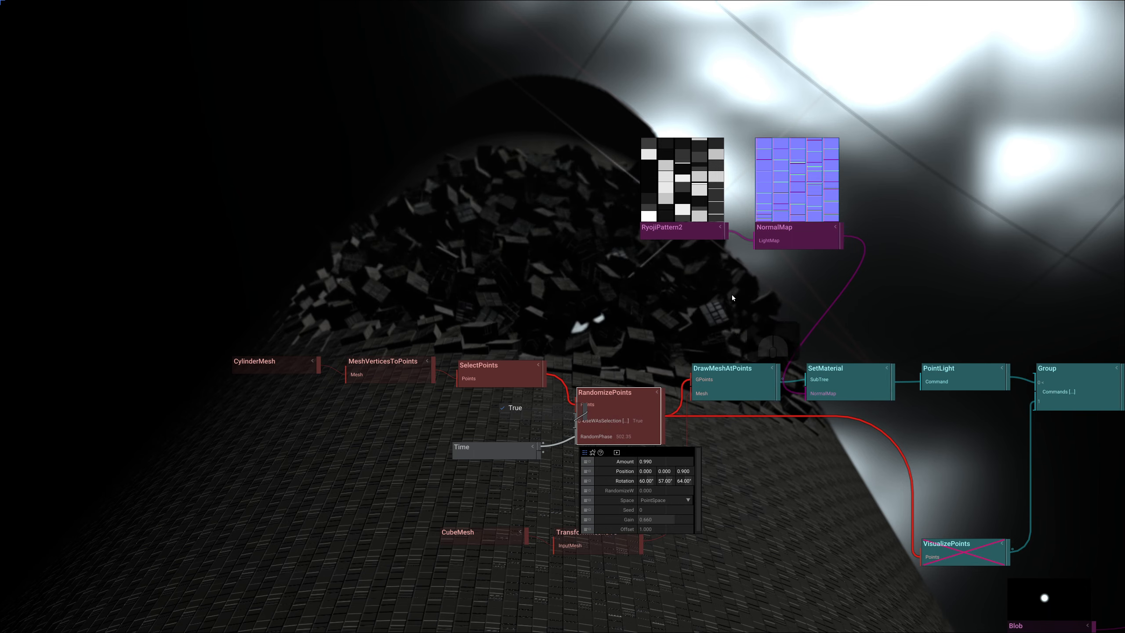
Shift the SelectPoints volume so the displaced area spreads further down the cylinder
{"action": "left_click", "coordinate": [505, 382]}
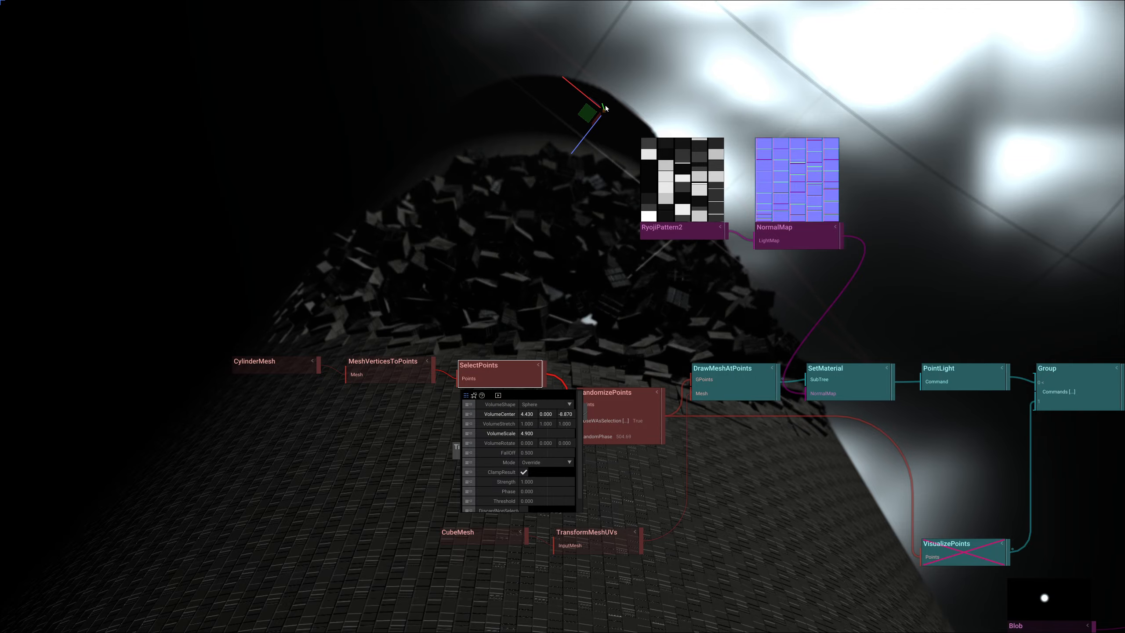
{"action": "left_click_drag", "start_coordinate": [603, 107], "coordinate": [609, 132]}
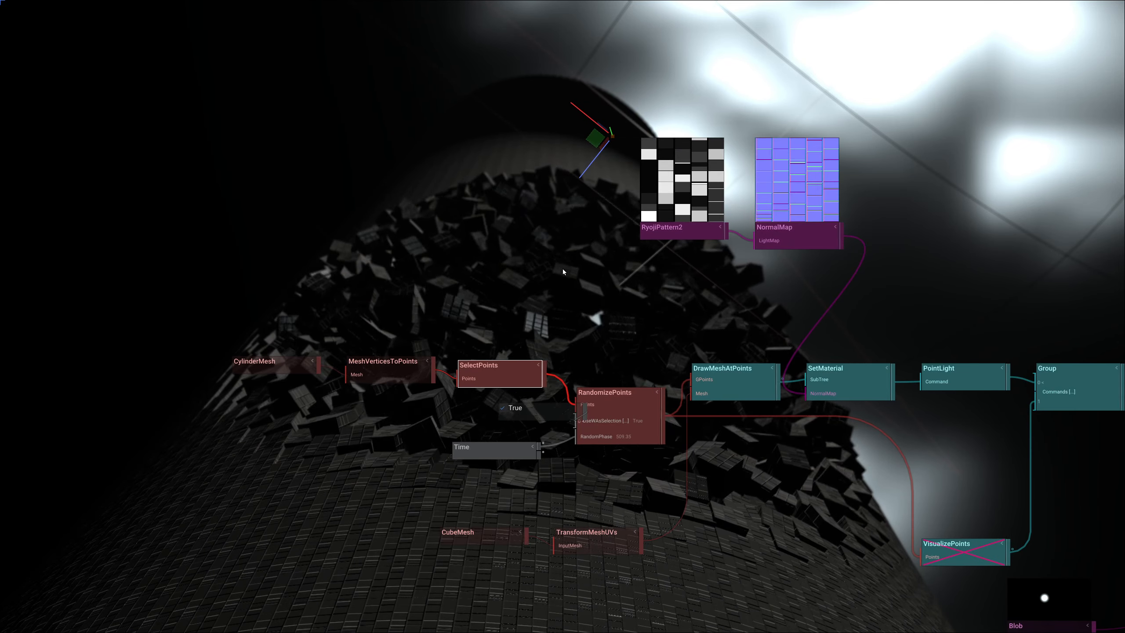
Move the True Boolean clear of RandomizePoints, directly above the Time operator
{"action": "double_click", "coordinate": [515, 414]}
{"action": "double_click", "coordinate": [522, 391]}
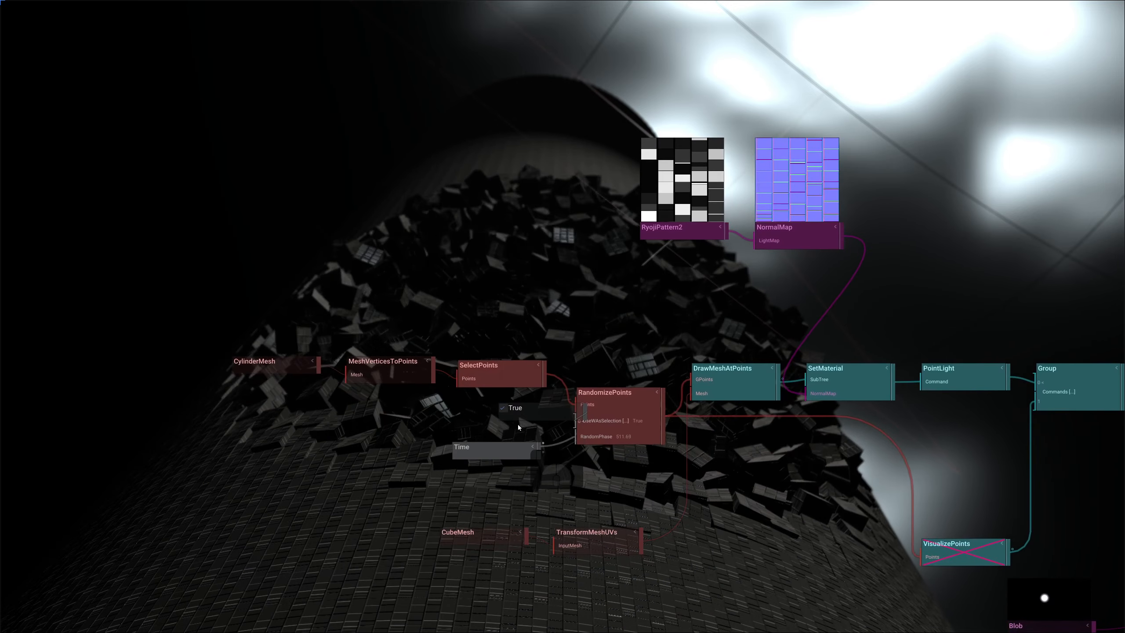
{"action": "left_click_drag", "start_coordinate": [523, 414], "coordinate": [510, 414]}
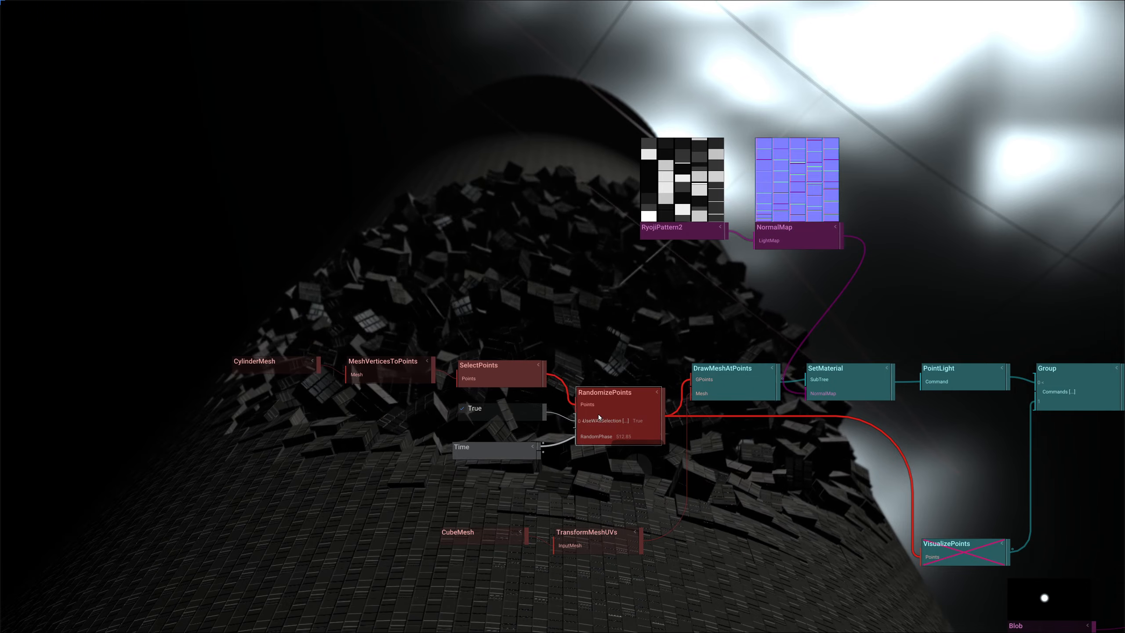
Set RandomizePoints' Gain to 1.000 and its Position to 0.000, 0.000, 0.000
{"action": "right_click_drag", "start_coordinate": [598, 303], "coordinate": [707, 434]}
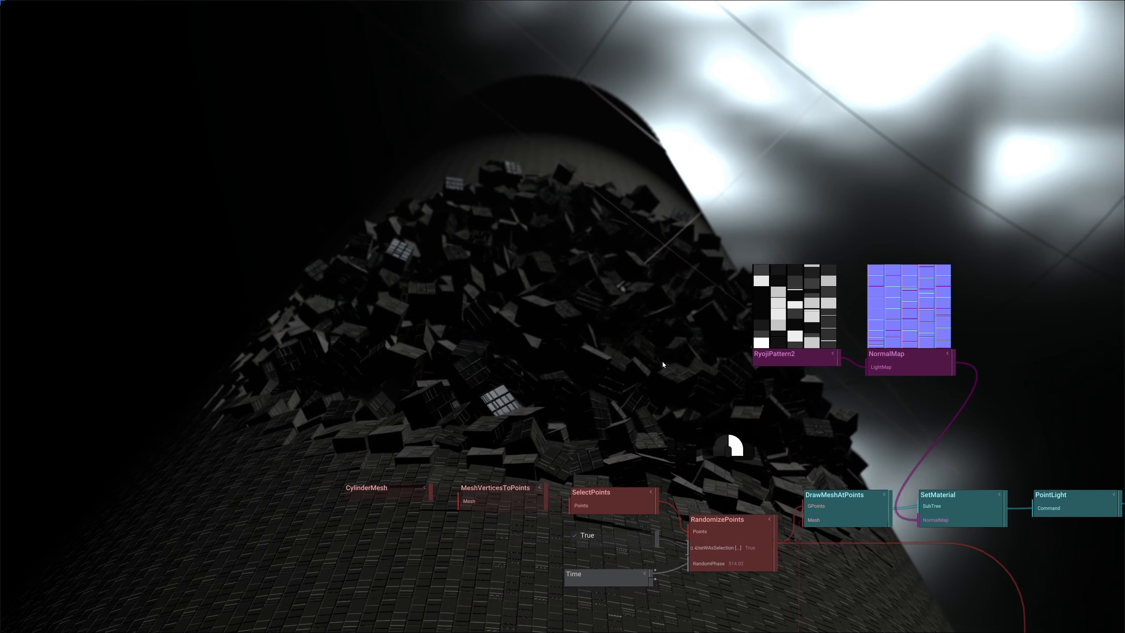
{"action": "right_click_drag", "start_coordinate": [674, 374], "coordinate": [573, 342]}
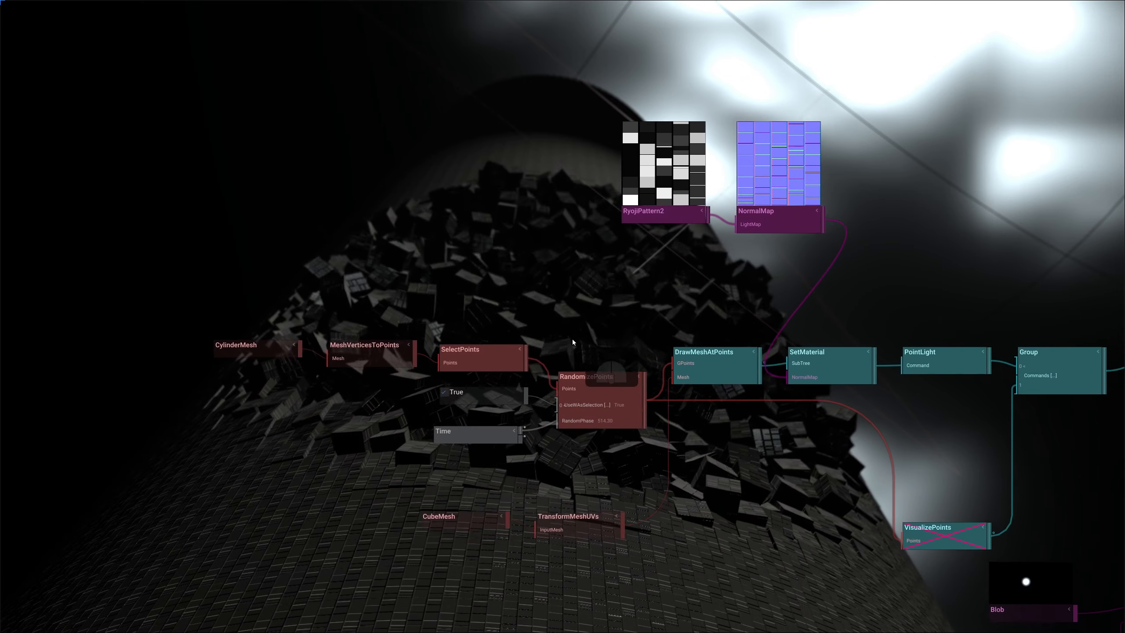
{"action": "left_click", "coordinate": [580, 391]}
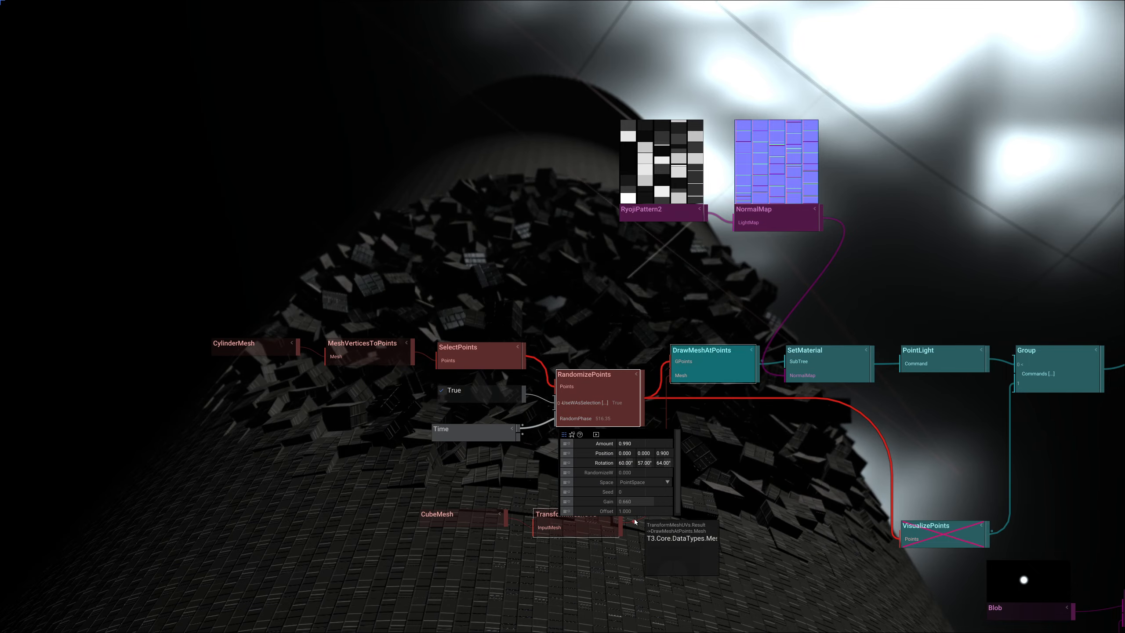
{"action": "left_click_drag", "start_coordinate": [676, 465], "coordinate": [677, 481]}
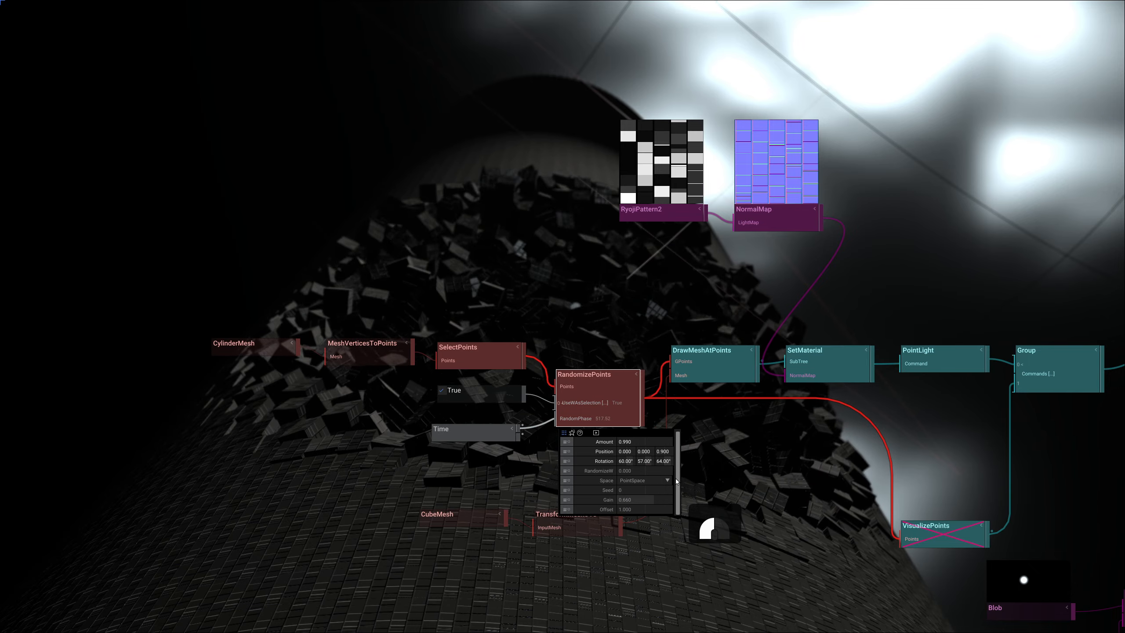
{"action": "left_click_drag", "start_coordinate": [627, 501], "coordinate": [632, 496]}
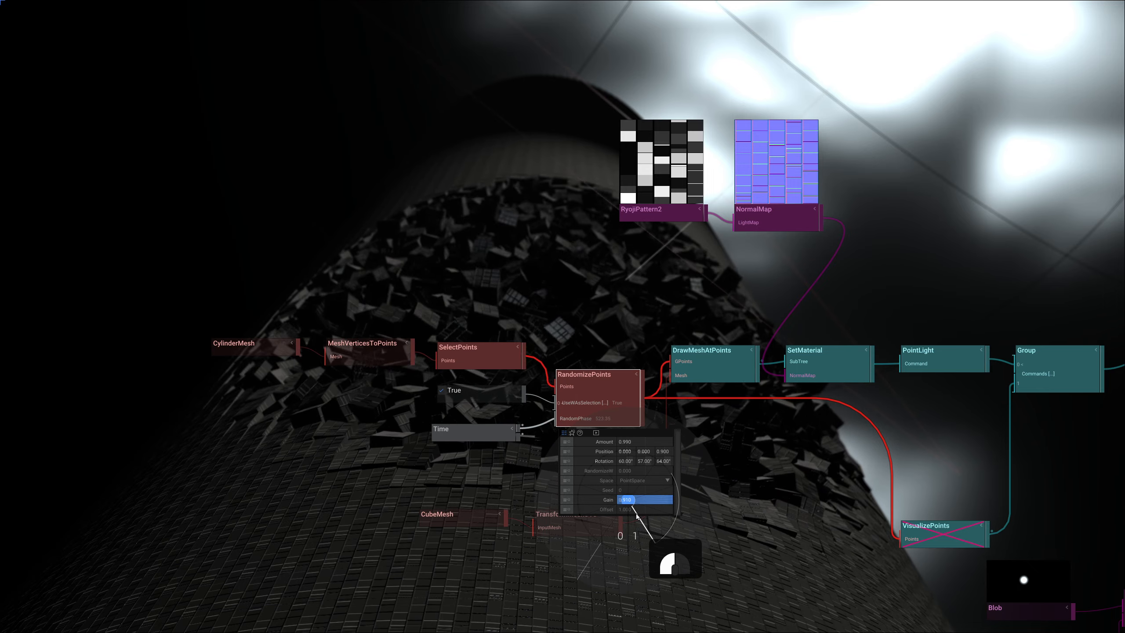
{"action": "left_click_drag", "start_coordinate": [629, 515], "coordinate": [762, 475]}
{"action": "scroll", "coordinate": [761, 474], "scroll_direction": "up", "scroll_amount": 2}
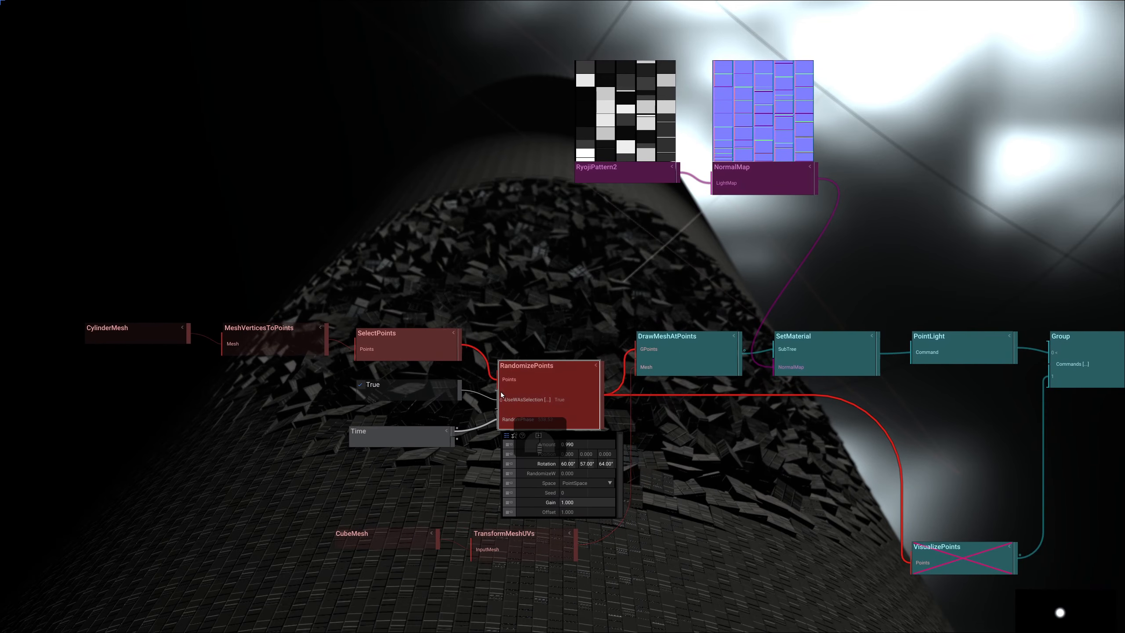
{"action": "left_click", "coordinate": [545, 314]}
Enter the RandomizePoints operator and open its randomize-points.hlsl shader source for editing in VS Code
{"action": "scroll", "coordinate": [550, 312], "scroll_direction": "down", "scroll_amount": 2}
{"action": "scroll", "coordinate": [550, 311], "scroll_direction": "up", "scroll_amount": 3}
{"action": "scroll", "coordinate": [550, 310], "scroll_direction": "down", "scroll_amount": 3}
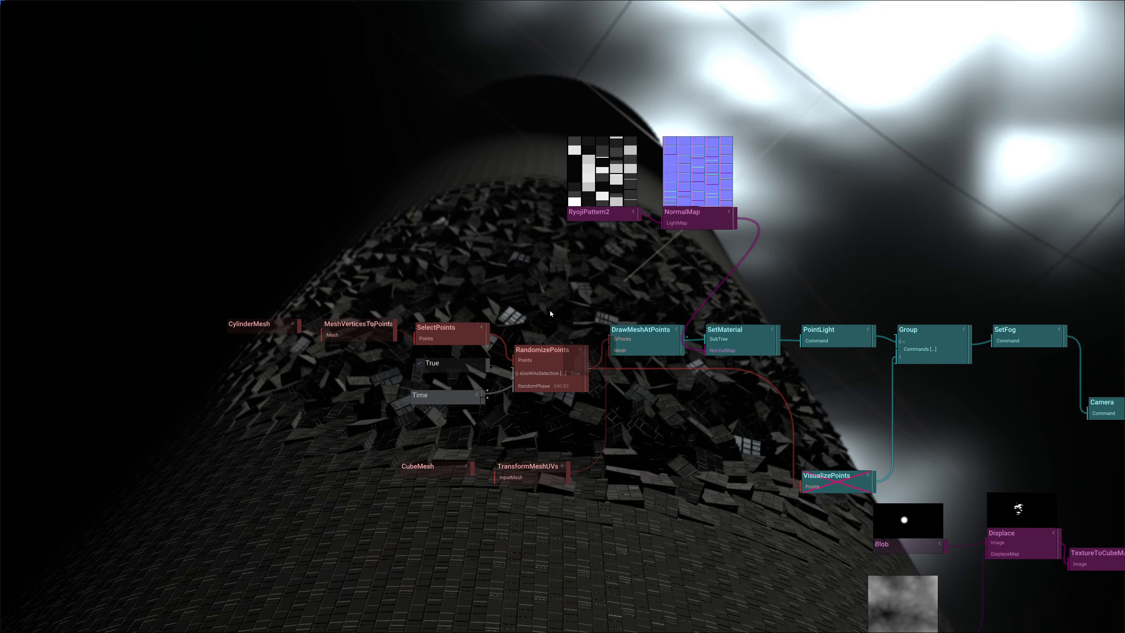
{"action": "key", "text": "ctrl"}
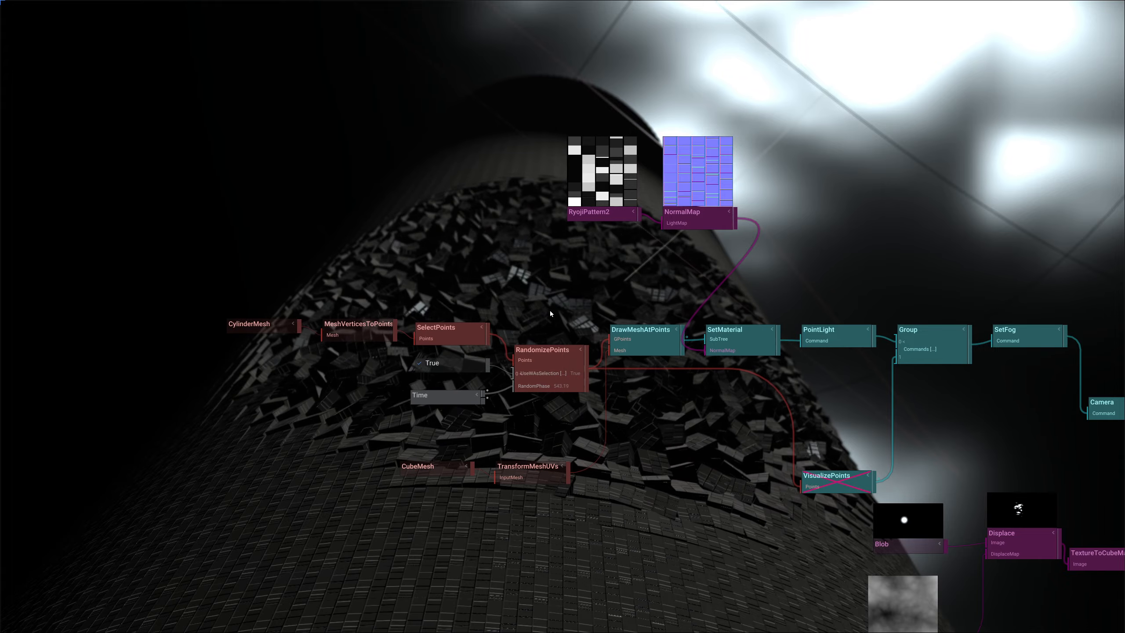
{"action": "double_click", "coordinate": [561, 359]}
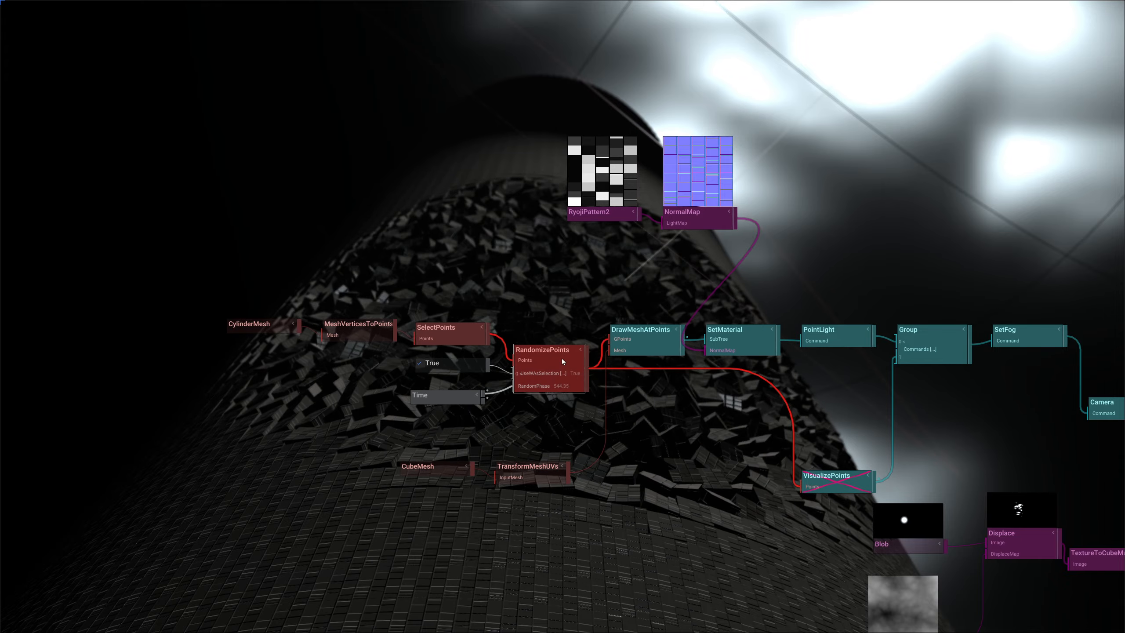
{"action": "right_click_drag", "start_coordinate": [611, 355], "coordinate": [548, 576]}
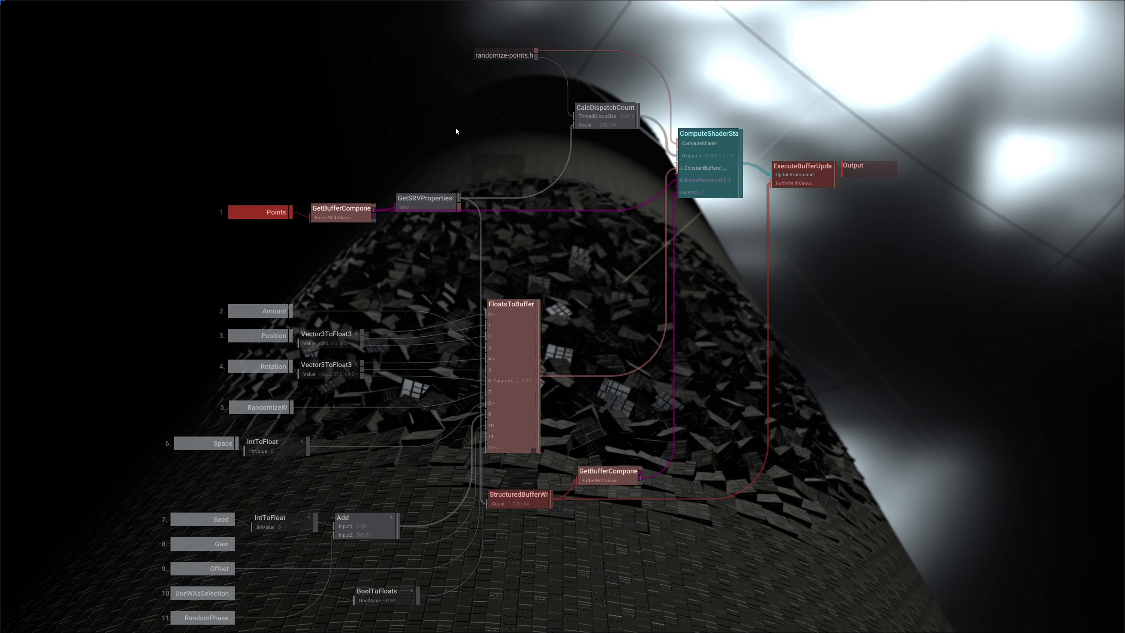
{"action": "right_click_drag", "start_coordinate": [456, 130], "coordinate": [428, 230]}
{"action": "left_click", "coordinate": [462, 157]}
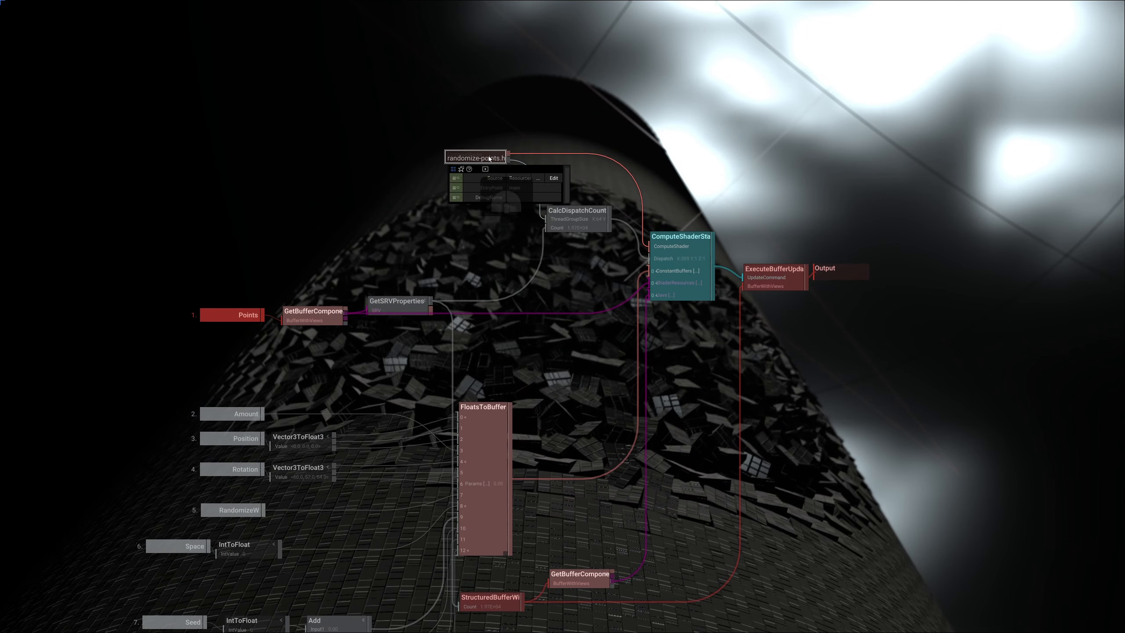
{"action": "left_click", "coordinate": [552, 178]}
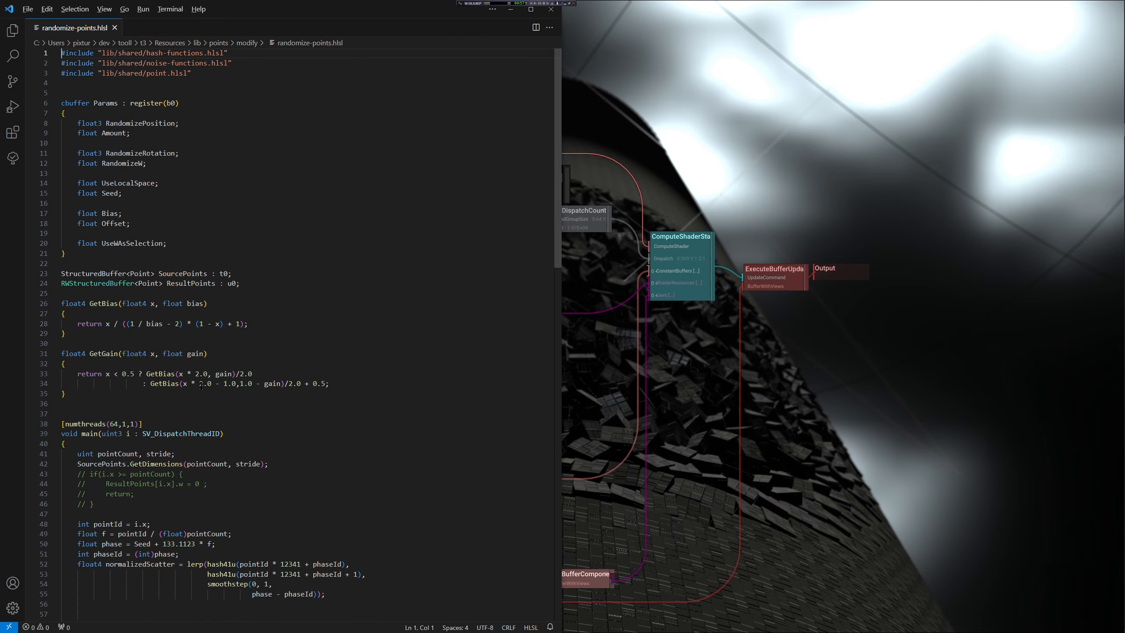
Examine how the shader computes normalizedScatter, hashRot and hash4 and where the Bias parameter is used
{"action": "scroll", "coordinate": [121, 357], "scroll_direction": "down", "scroll_amount": 6}
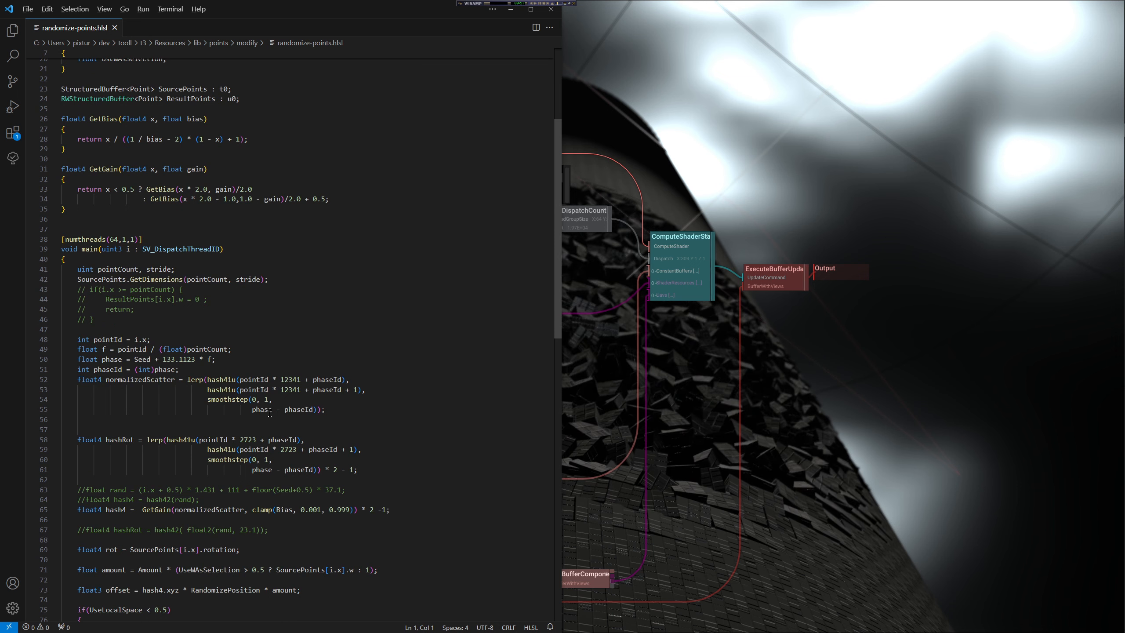
{"action": "double_click", "coordinate": [140, 379]}
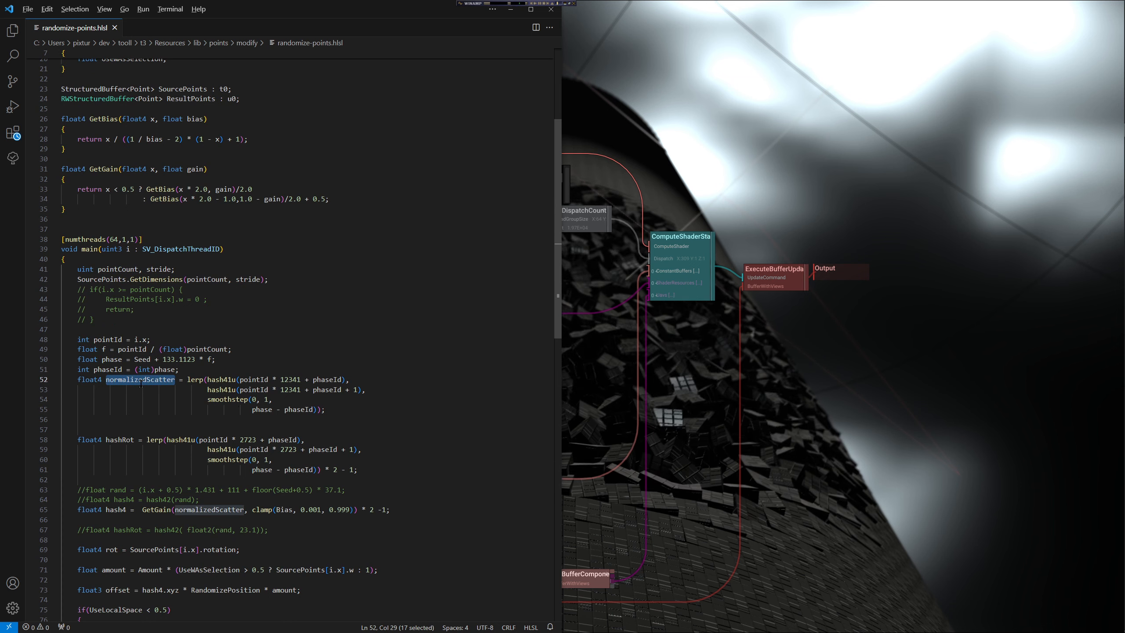
{"action": "scroll", "coordinate": [136, 425], "scroll_direction": "down", "scroll_amount": 2}
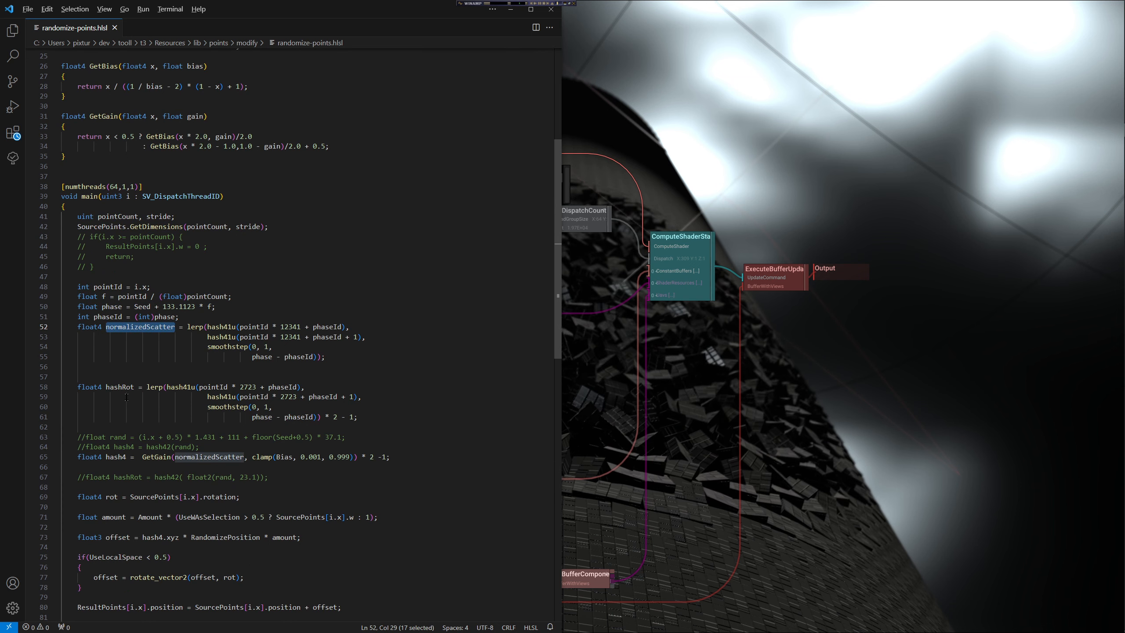
{"action": "scroll", "coordinate": [221, 390], "scroll_direction": "down", "scroll_amount": 2}
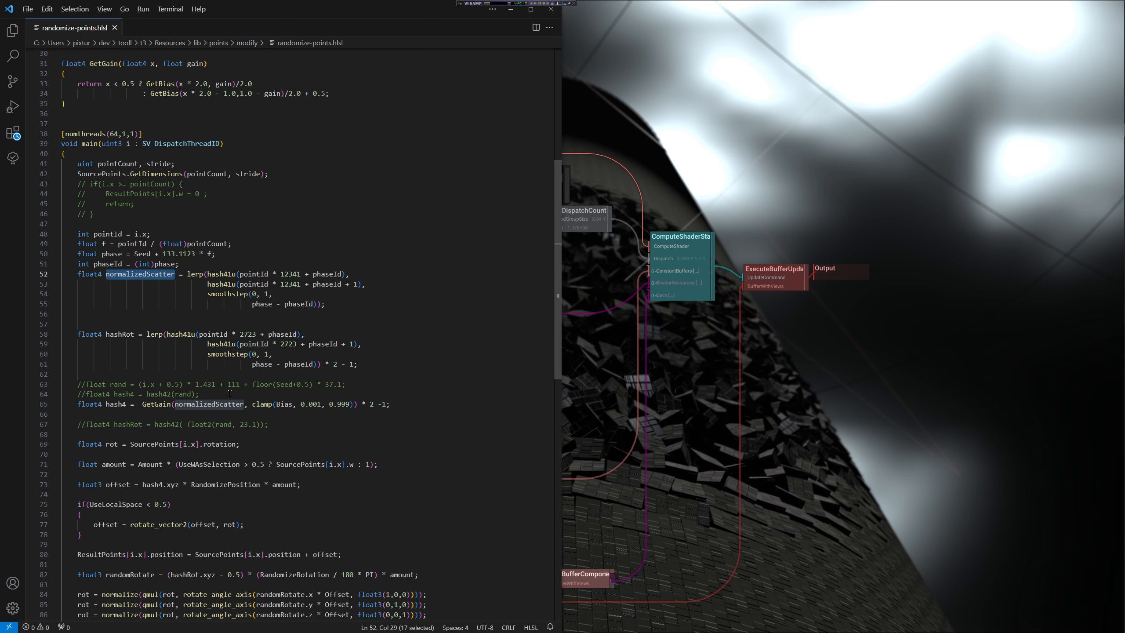
{"action": "scroll", "coordinate": [289, 403], "scroll_direction": "down", "scroll_amount": 2}
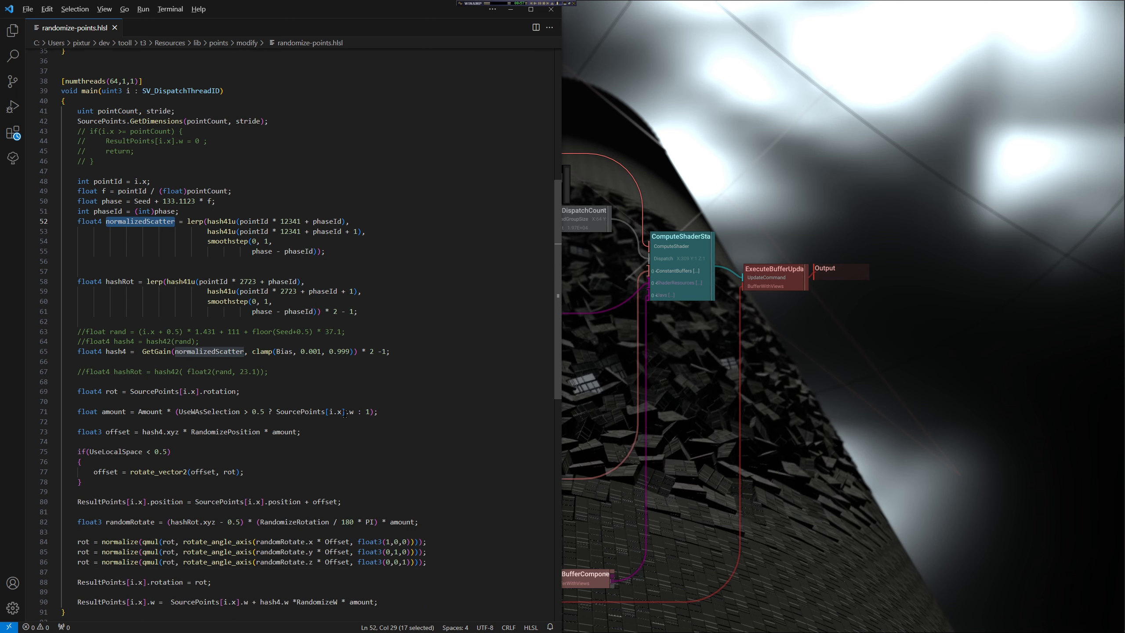
{"action": "scroll", "coordinate": [344, 414], "scroll_direction": "up", "scroll_amount": 12}
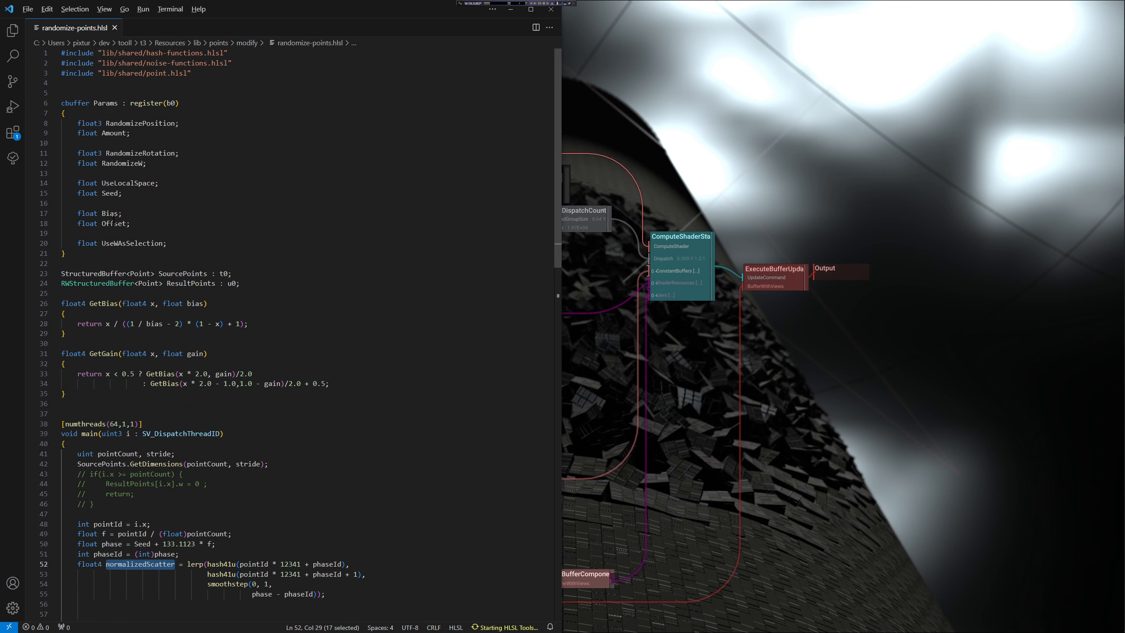
{"action": "scroll", "coordinate": [263, 303], "scroll_direction": "down", "scroll_amount": 7}
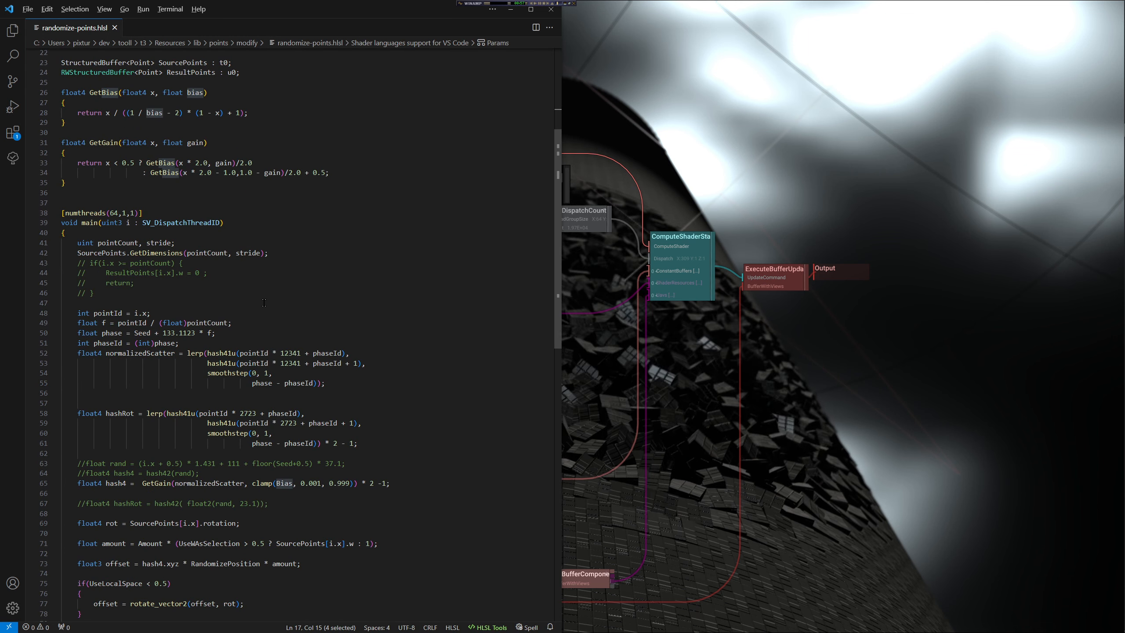
{"action": "scroll", "coordinate": [265, 303], "scroll_direction": "down", "scroll_amount": 4}
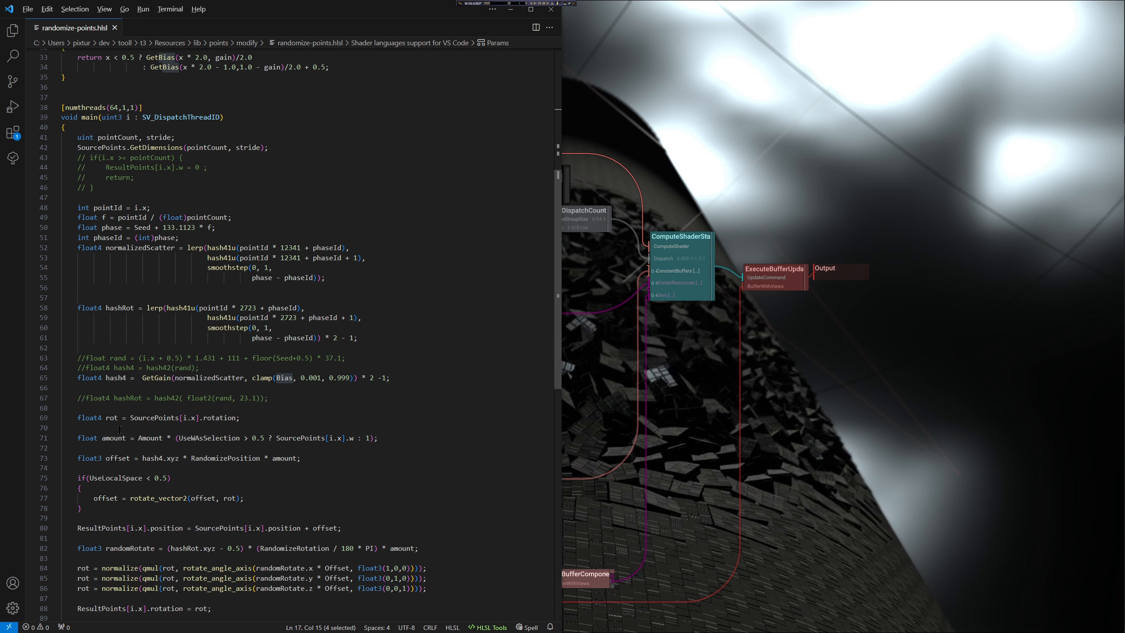
Declare float clampedBias = clamp(Bias, 0.001, 0.999) above normalizedScatter and use it as the GetGain argument for hash4
{"action": "scroll", "coordinate": [121, 427], "scroll_direction": "down", "scroll_amount": 3}
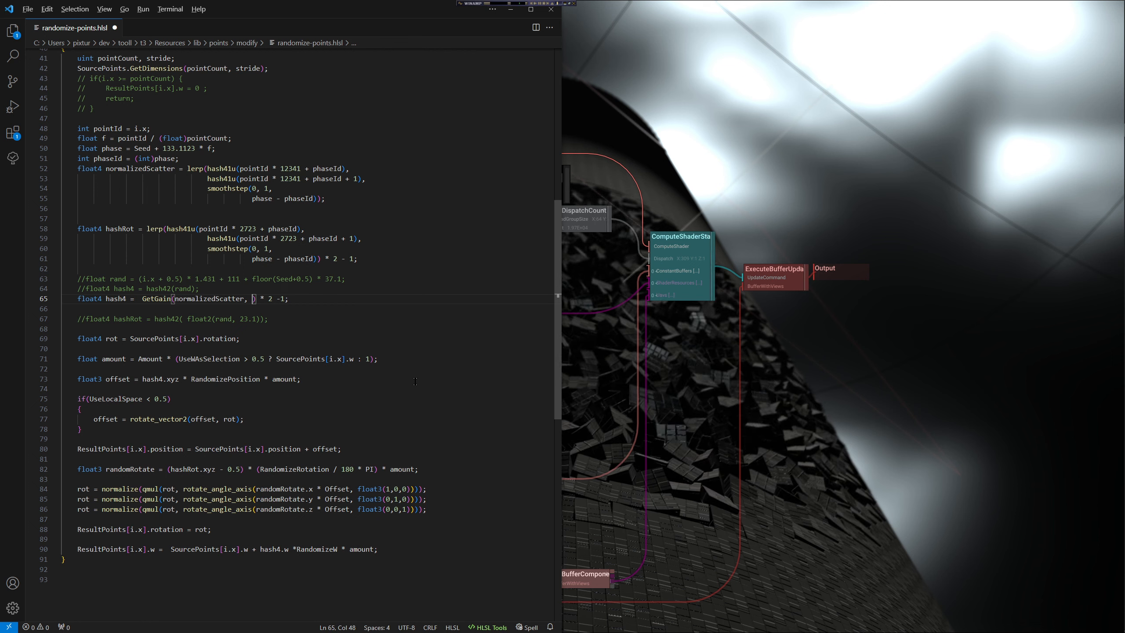
{"action": "type", "text": "clampedBias"}
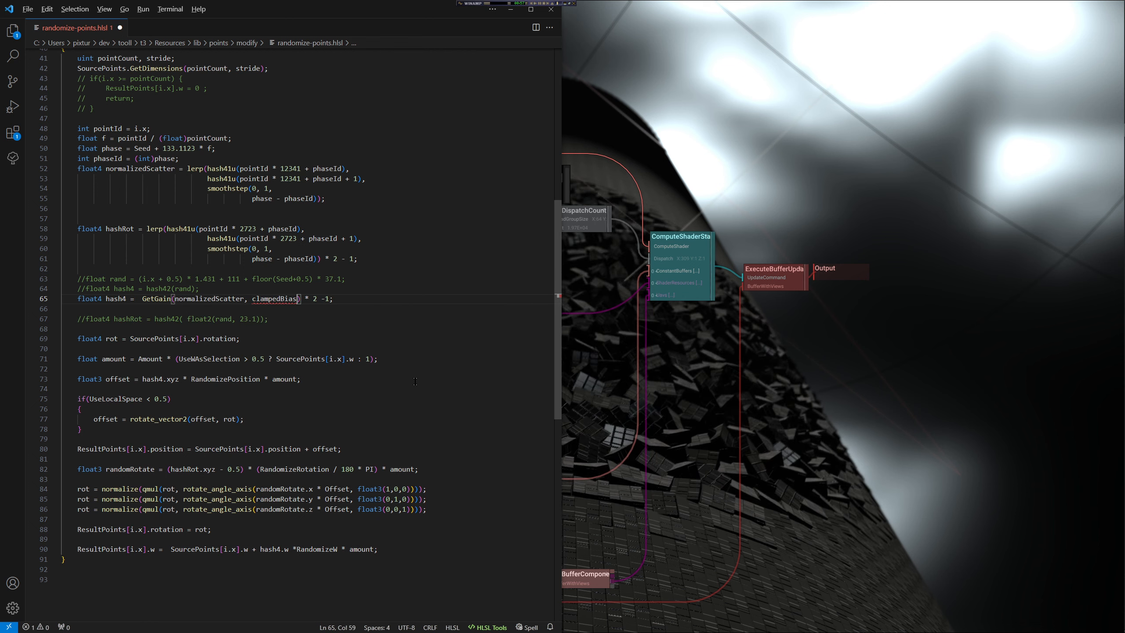
{"action": "key", "text": "Return"}
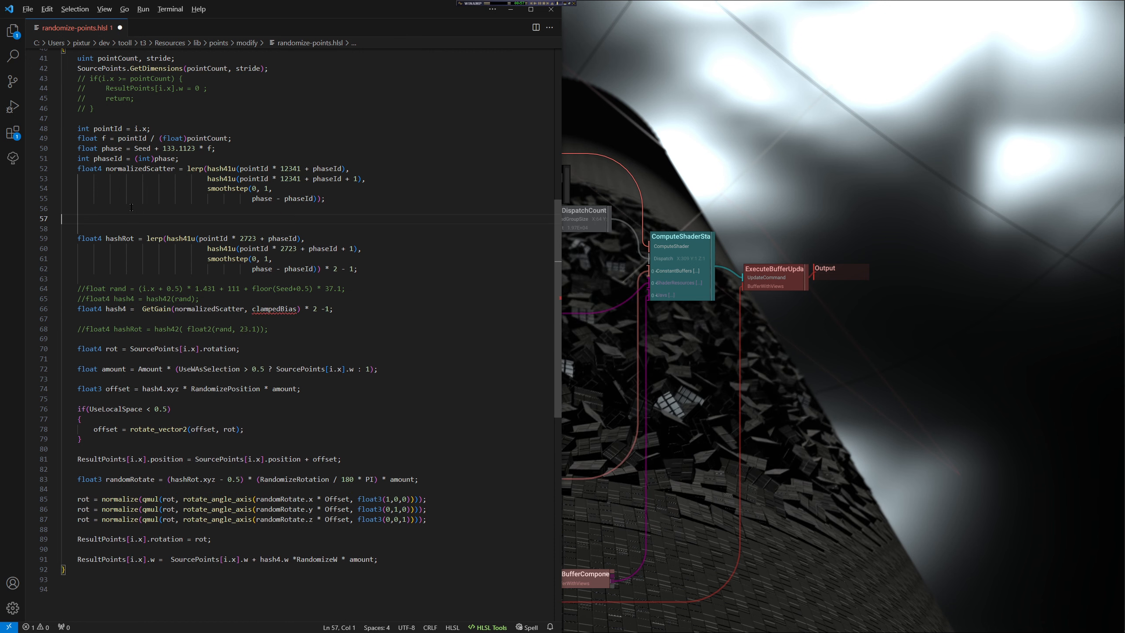
{"action": "key", "text": "Return"}
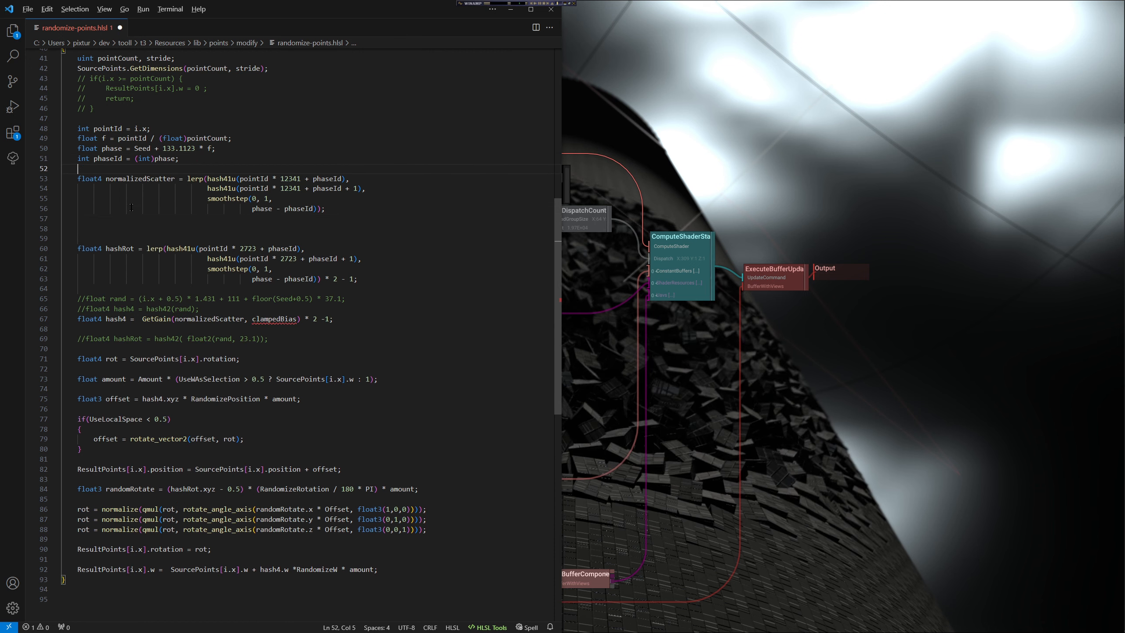
{"action": "type", "text": "float "}
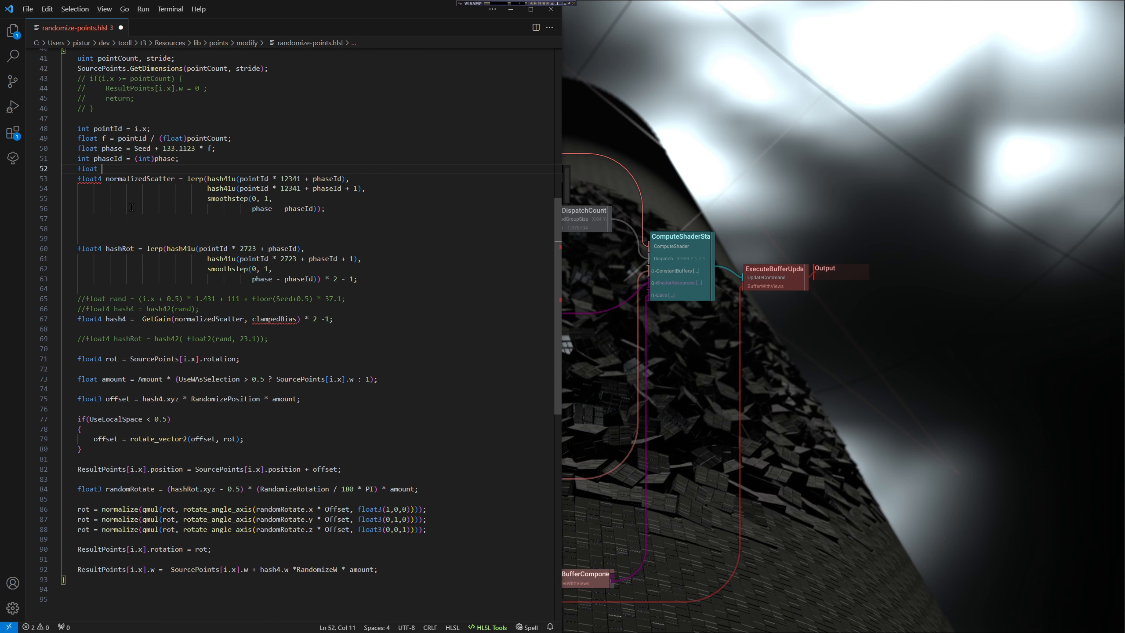
{"action": "type", "text": "clamped"}
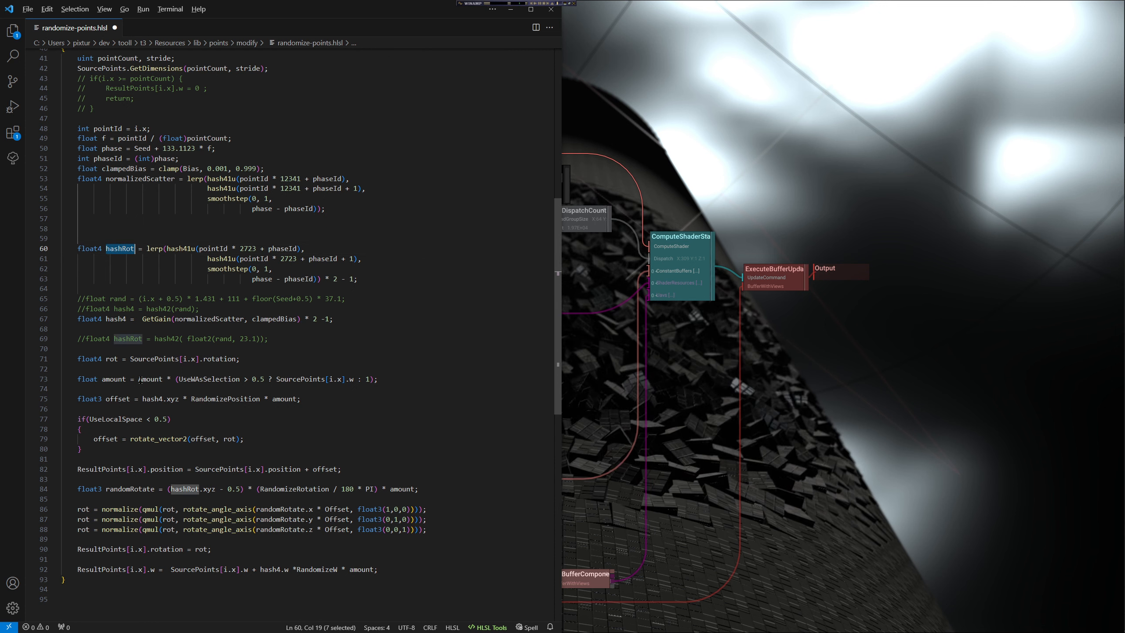
Multiply the randomRotate expression by clampedBias after amount and save the shader file
{"action": "left_click", "coordinate": [401, 489]}
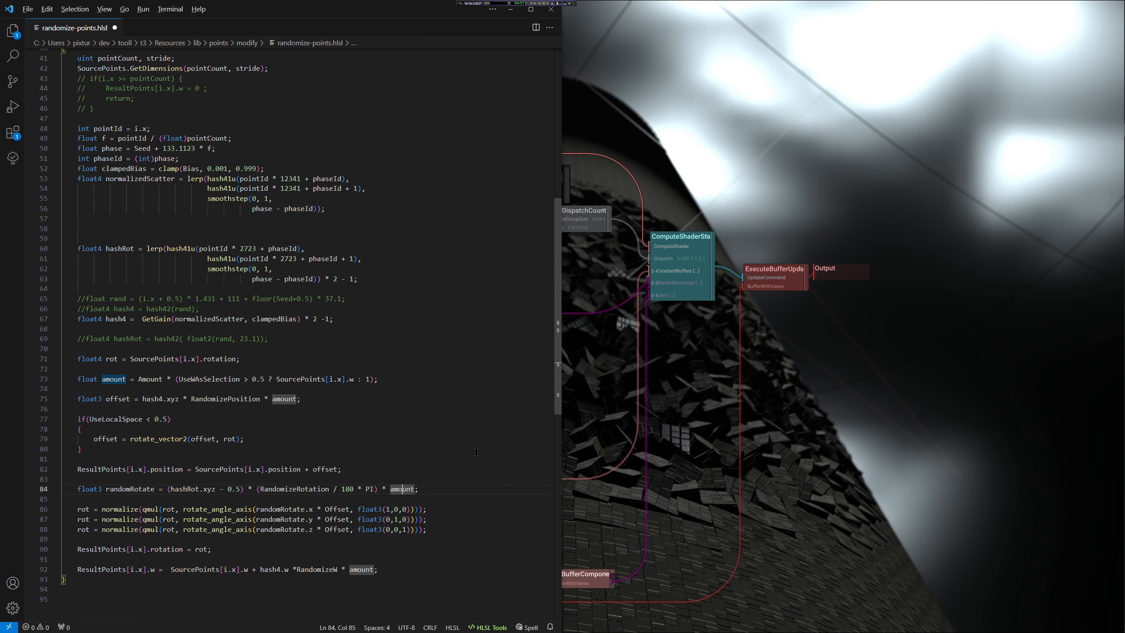
{"action": "type", "text": "* "}
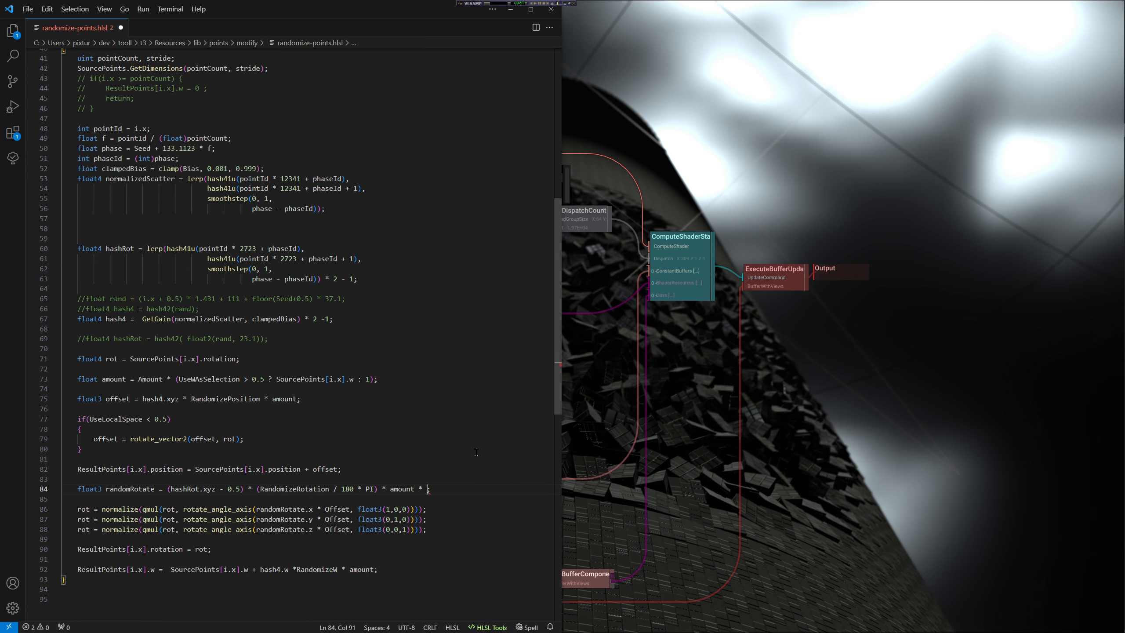
{"action": "type", "text": "clamp"}
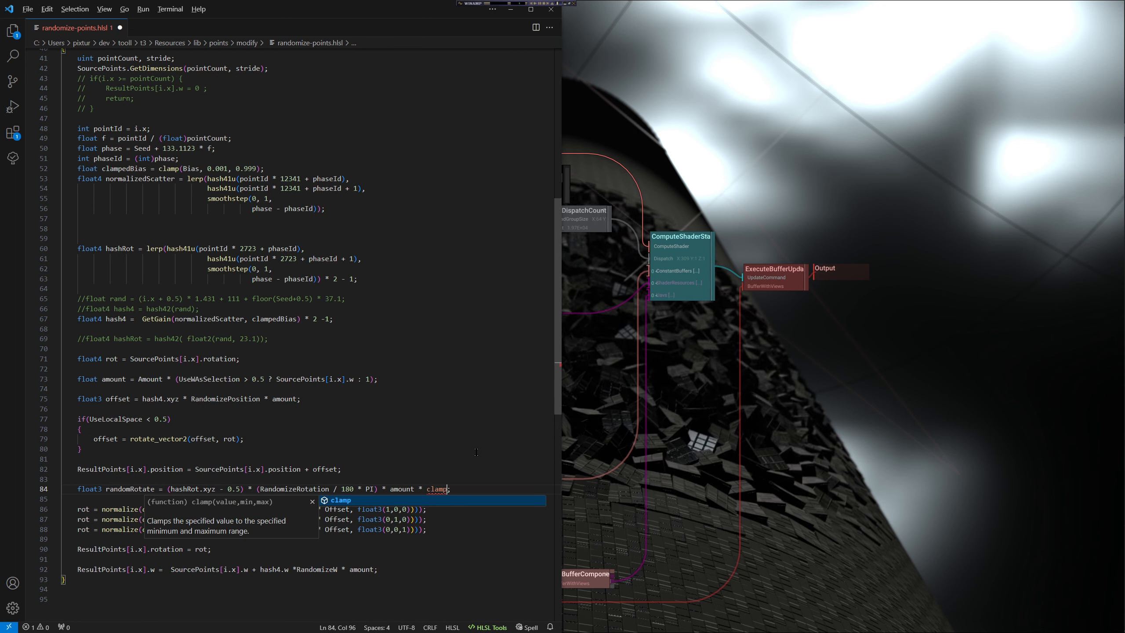
{"action": "type", "text": "ed"}
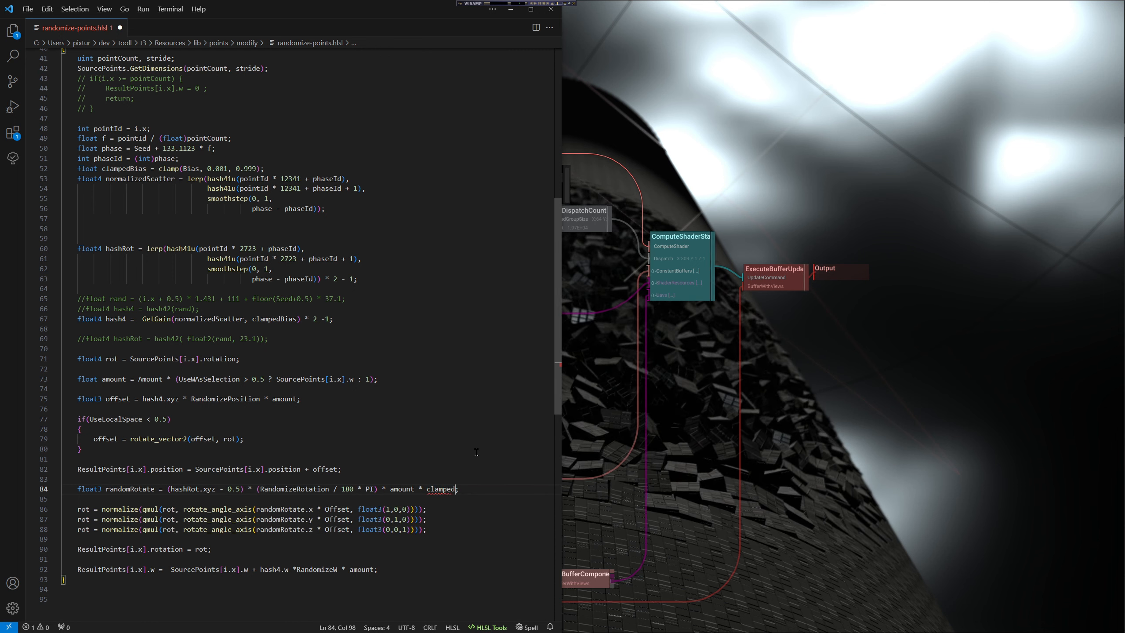
{"action": "type", "text": "Bias"}
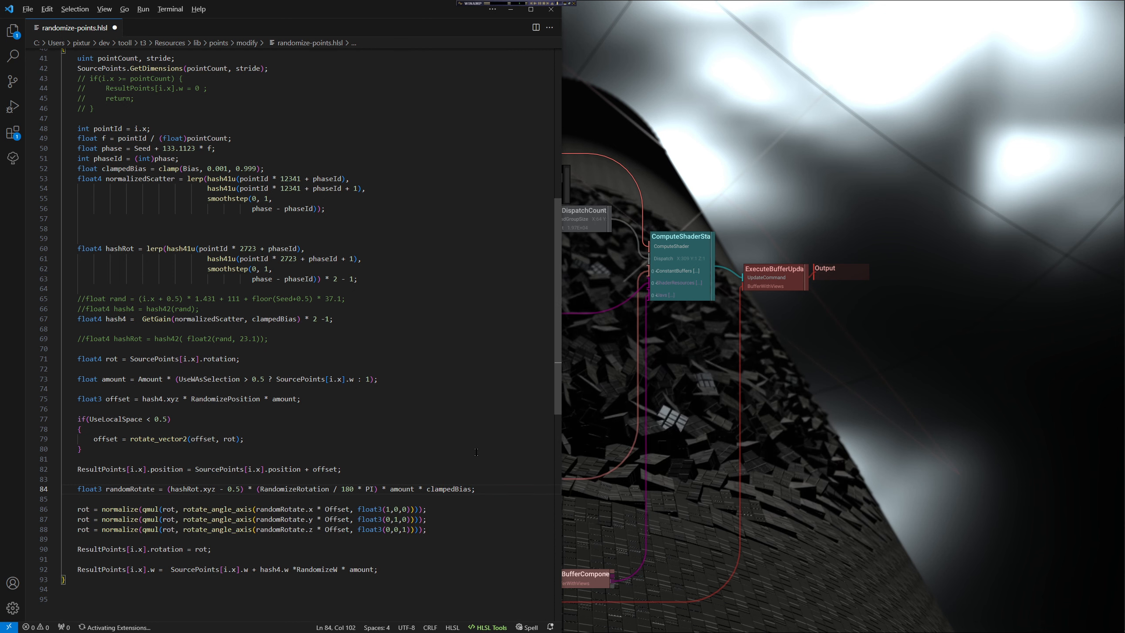
{"action": "key", "text": "ctrl+s"}
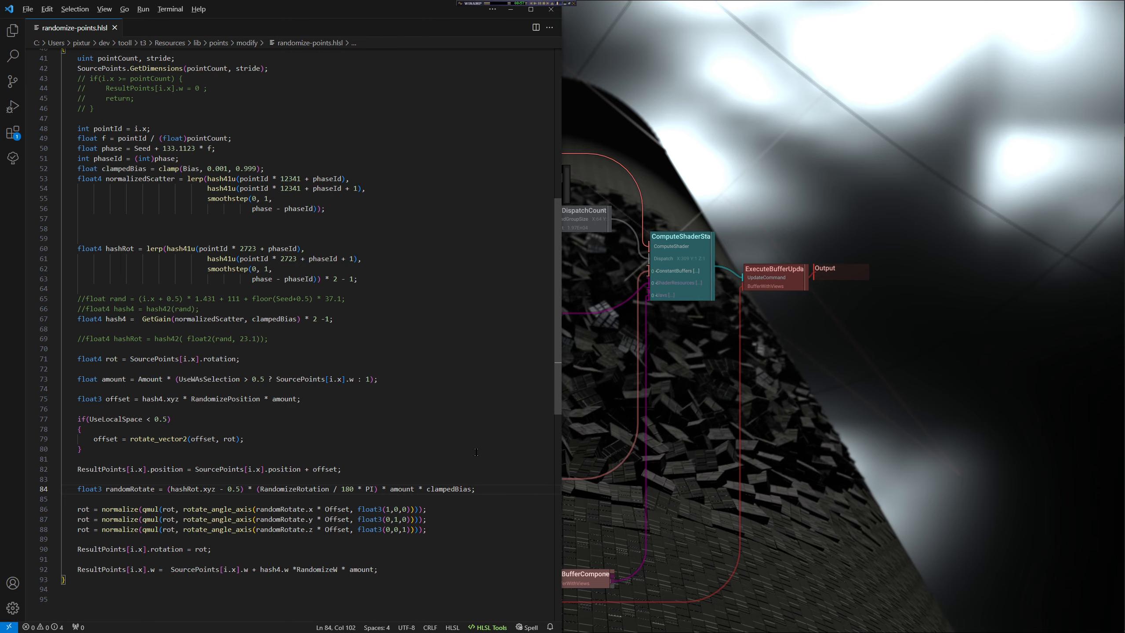
Switch to Tooll3, leave the RandomizePoints graph for its parent, and set the RandomizePoints Gain to 0.330
{"action": "key", "text": "alt+Tab"}
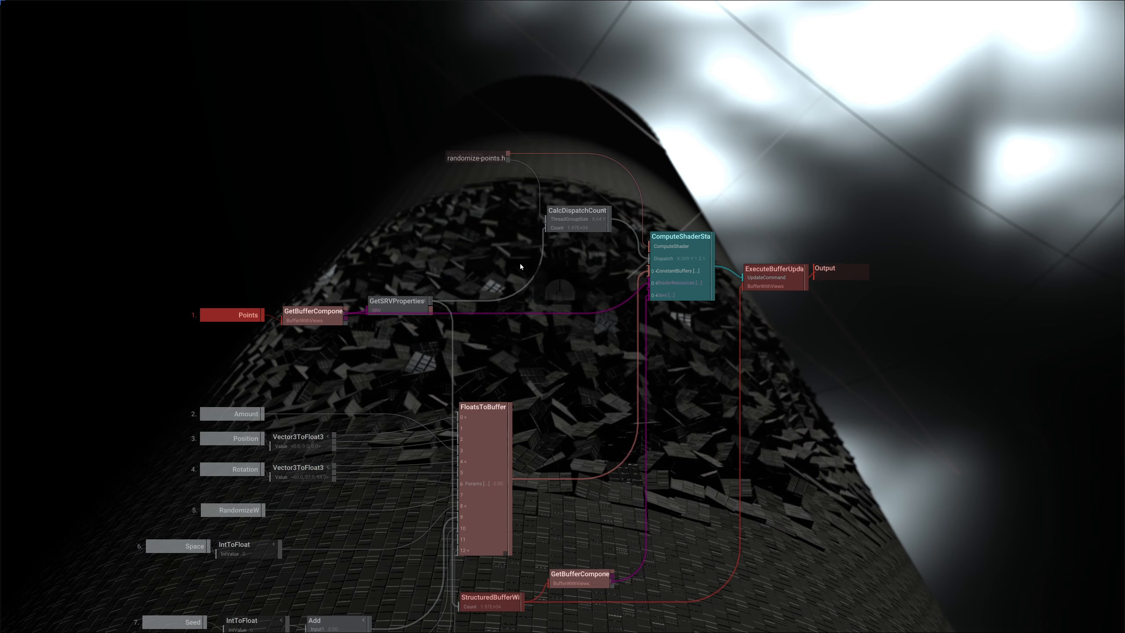
{"action": "double_click", "coordinate": [530, 368]}
{"action": "left_click", "coordinate": [530, 368]}
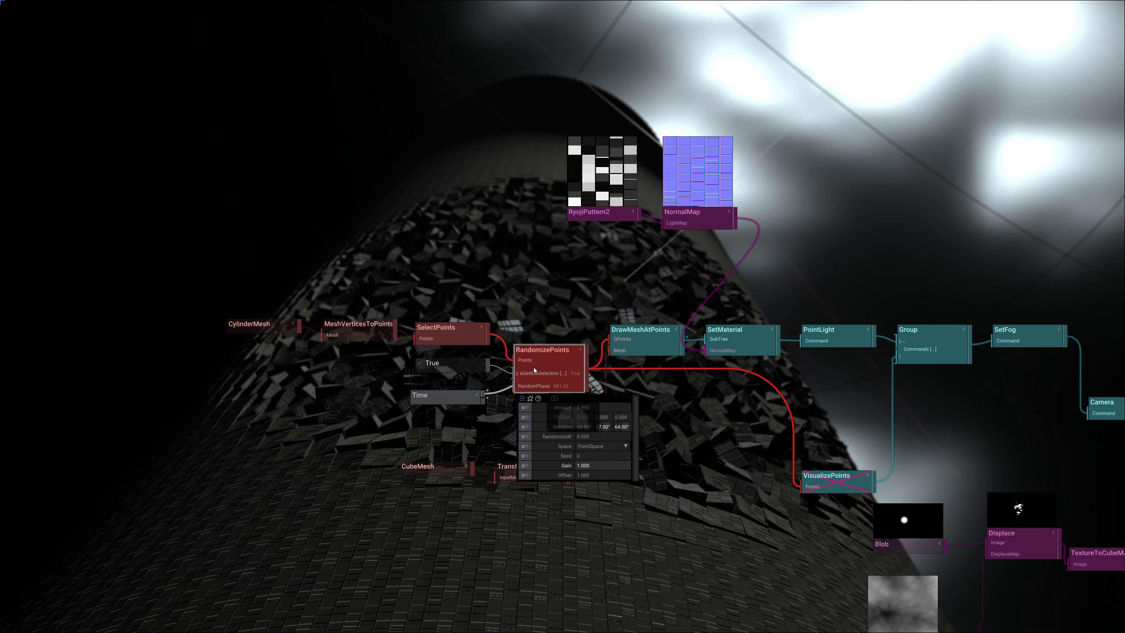
{"action": "left_click_drag", "start_coordinate": [589, 465], "coordinate": [567, 479]}
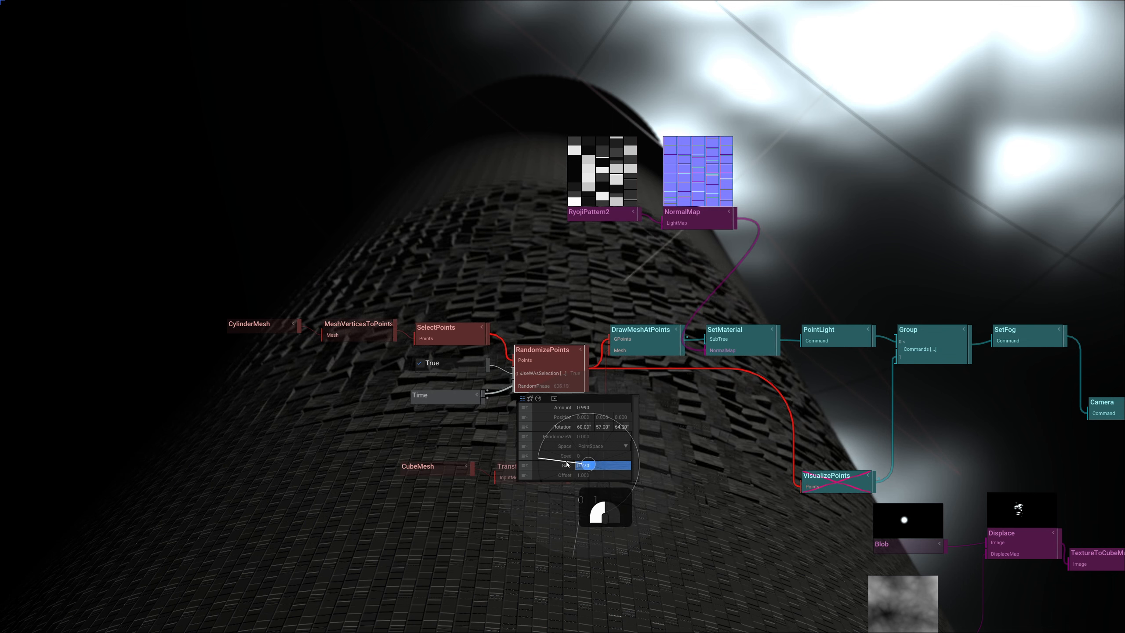
{"action": "mouse_move", "coordinate": [567, 463]}
{"action": "left_mouse_down"}
{"action": "mouse_move", "coordinate": [599, 459]}
{"action": "mouse_move", "coordinate": [587, 484]}
{"action": "mouse_move", "coordinate": [572, 457]}
{"action": "mouse_move", "coordinate": [618, 493]}
{"action": "mouse_move", "coordinate": [570, 473]}
{"action": "mouse_move", "coordinate": [582, 465]}
{"action": "left_mouse_up"}
Set the RandomizePoints Amount to 1.600 and its Position Z to 0.110
{"action": "left_click_drag", "start_coordinate": [592, 408], "coordinate": [467, 491]}
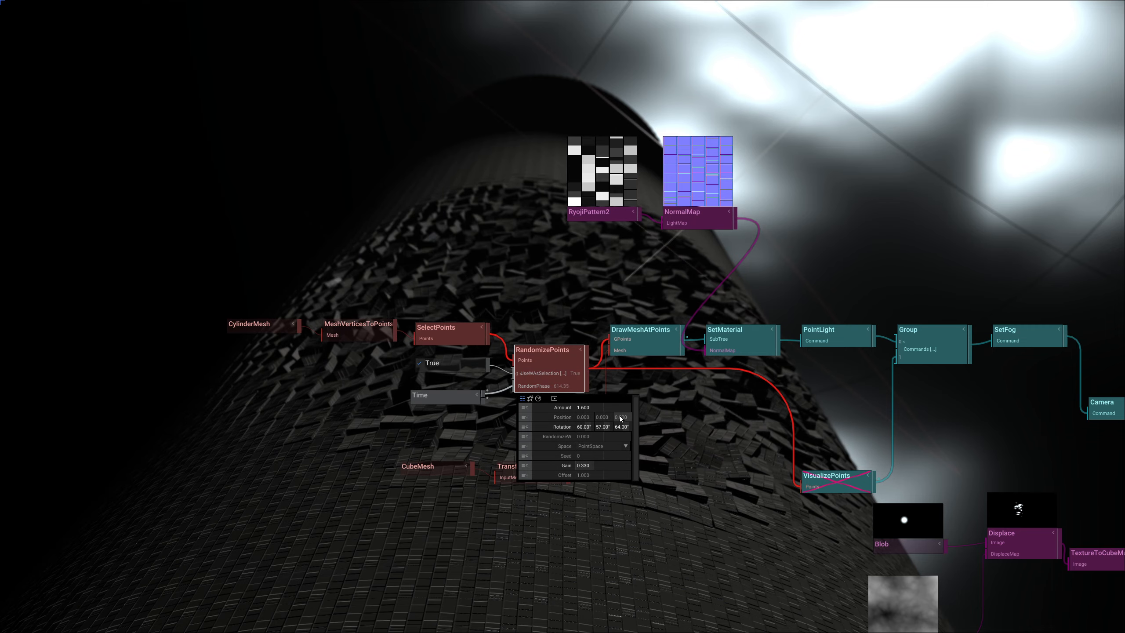
{"action": "left_click_drag", "start_coordinate": [620, 417], "coordinate": [604, 432]}
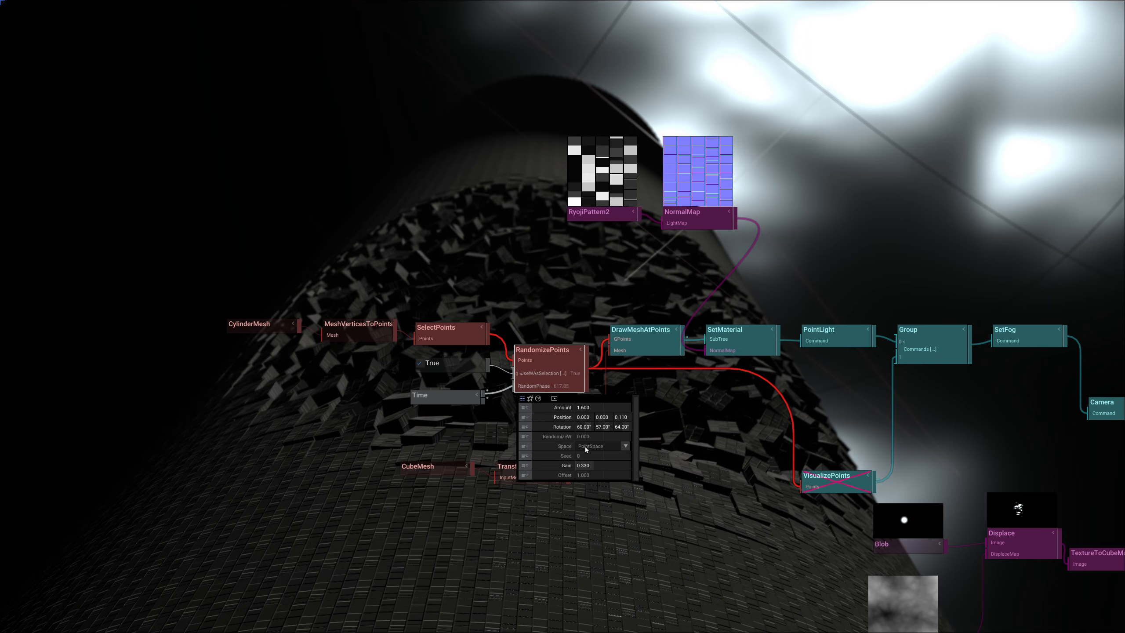
{"action": "left_click_drag", "start_coordinate": [590, 439], "coordinate": [558, 438]}
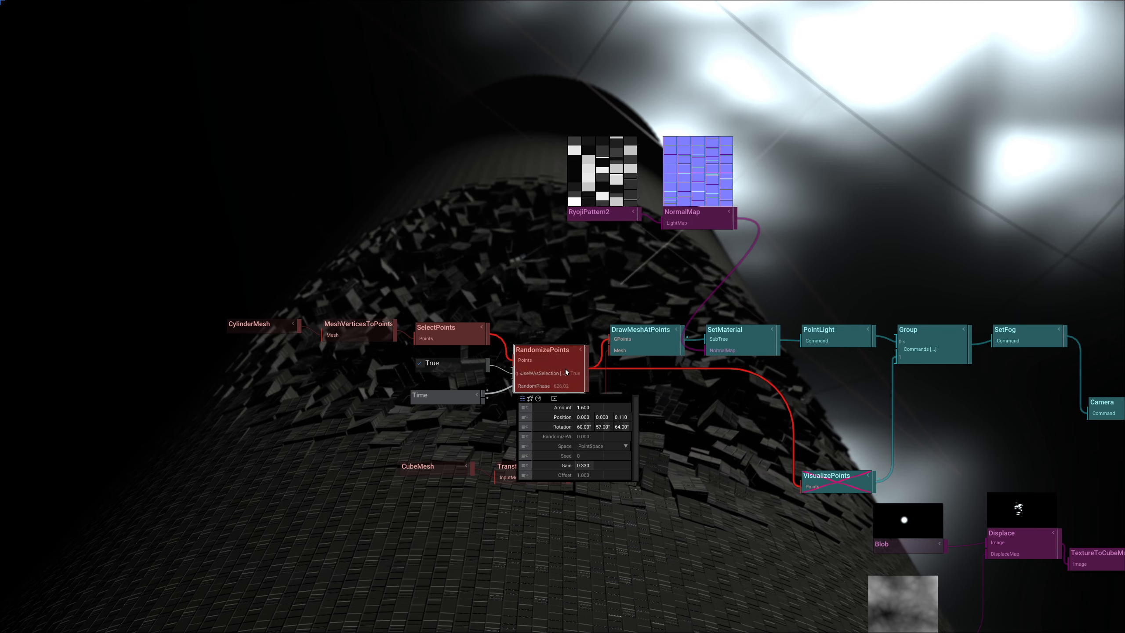
Make room after RandomizePoints by moving the point operators away from DrawMeshAtPoints, and insert a SoftTransformPoints operator in the gap
{"action": "left_click_drag", "start_coordinate": [215, 298], "coordinate": [382, 372]}
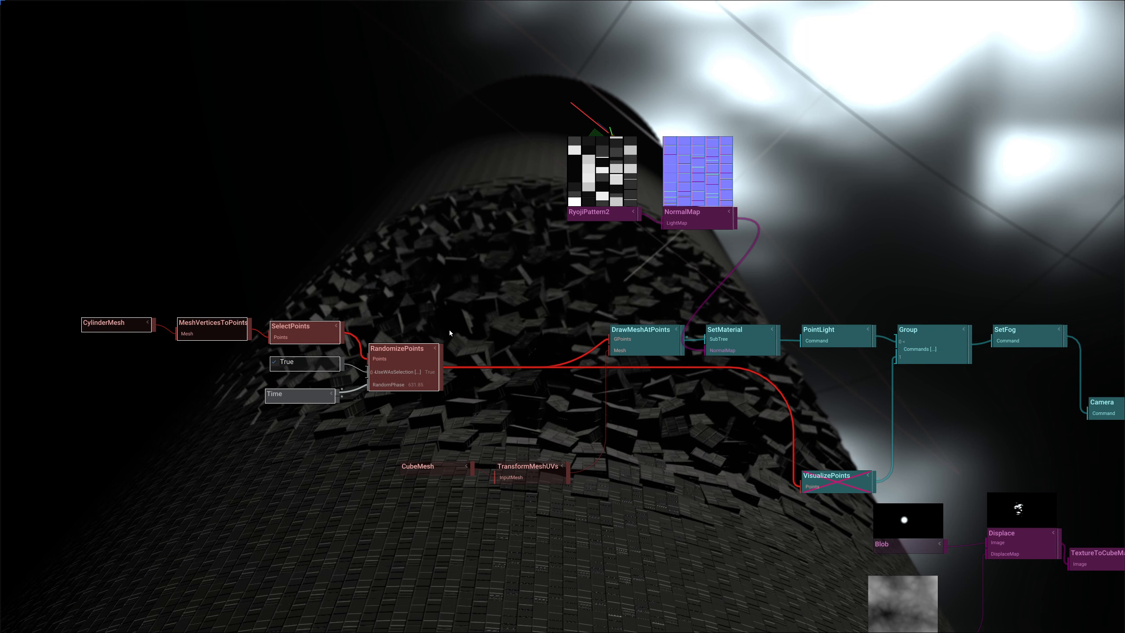
{"action": "key", "text": "Tab"}
{"action": "type", "text": "tran"}
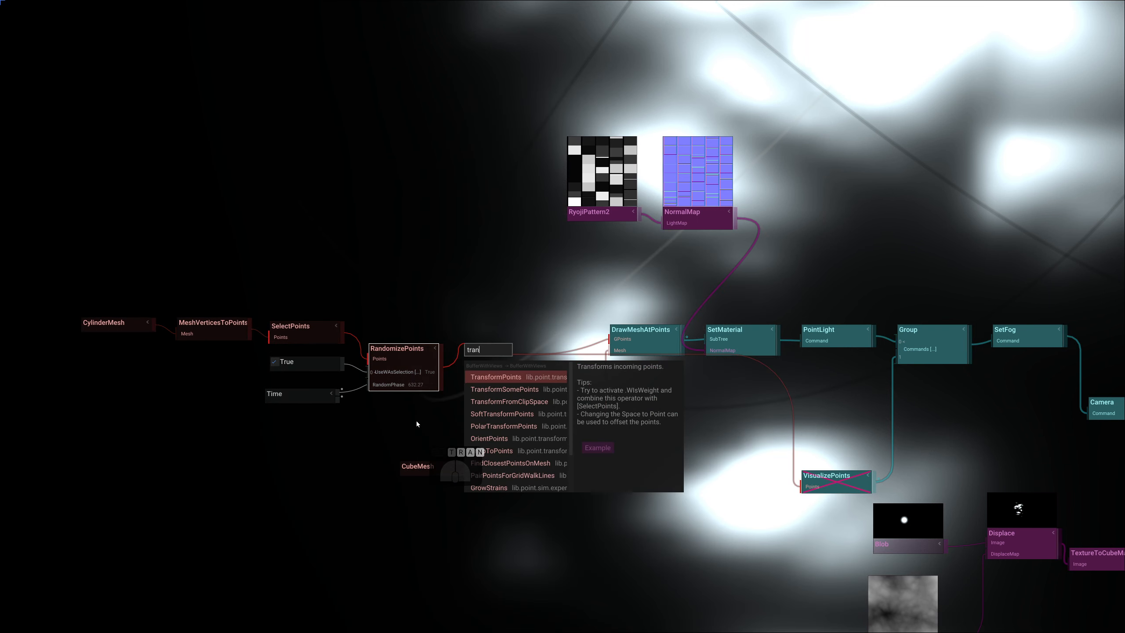
{"action": "key", "text": "Down"}
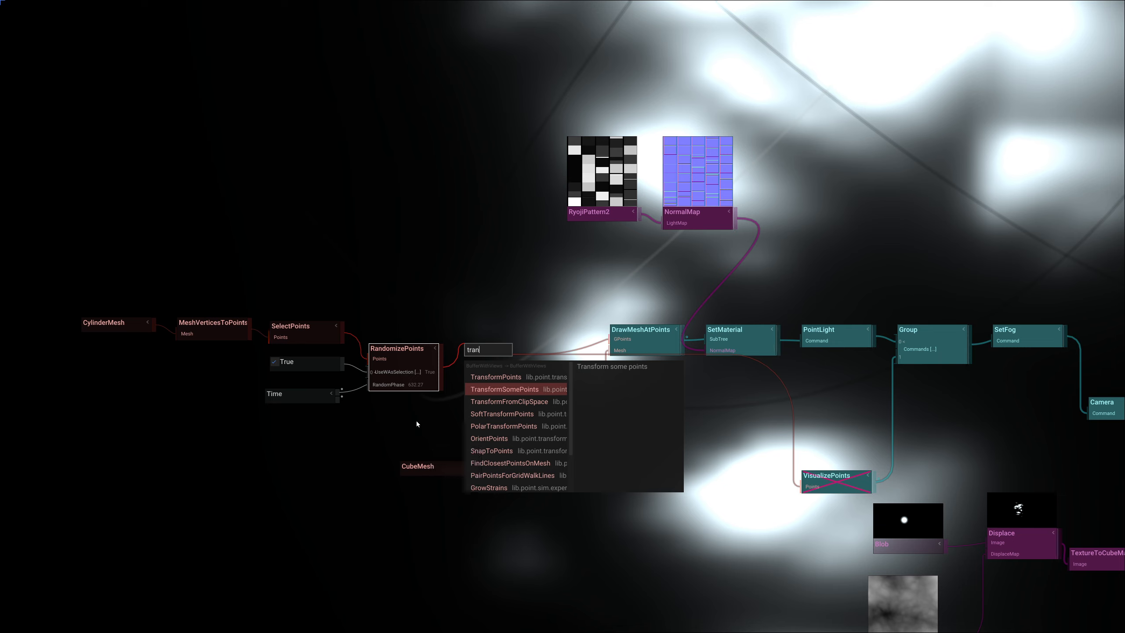
{"action": "key", "text": "Down"}
{"action": "key", "text": "Down"}
{"action": "key", "text": "Down"}
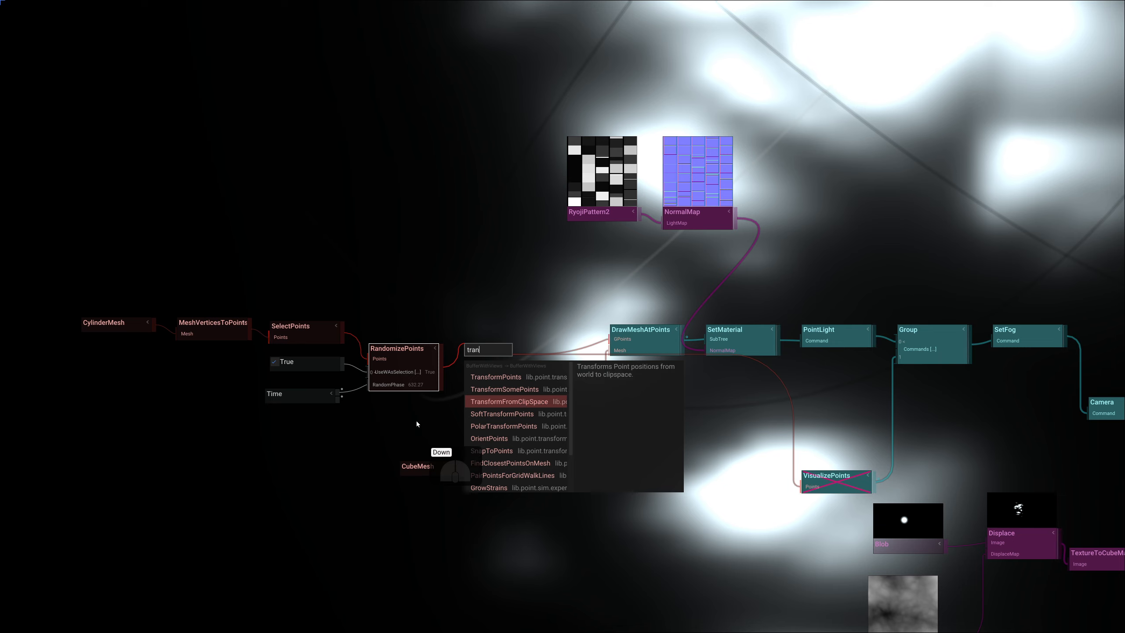
{"action": "key", "text": "Down"}
{"action": "key", "text": "Down"}
{"action": "key", "text": "Up"}
{"action": "key", "text": "Up"}
{"action": "key", "text": "Return"}
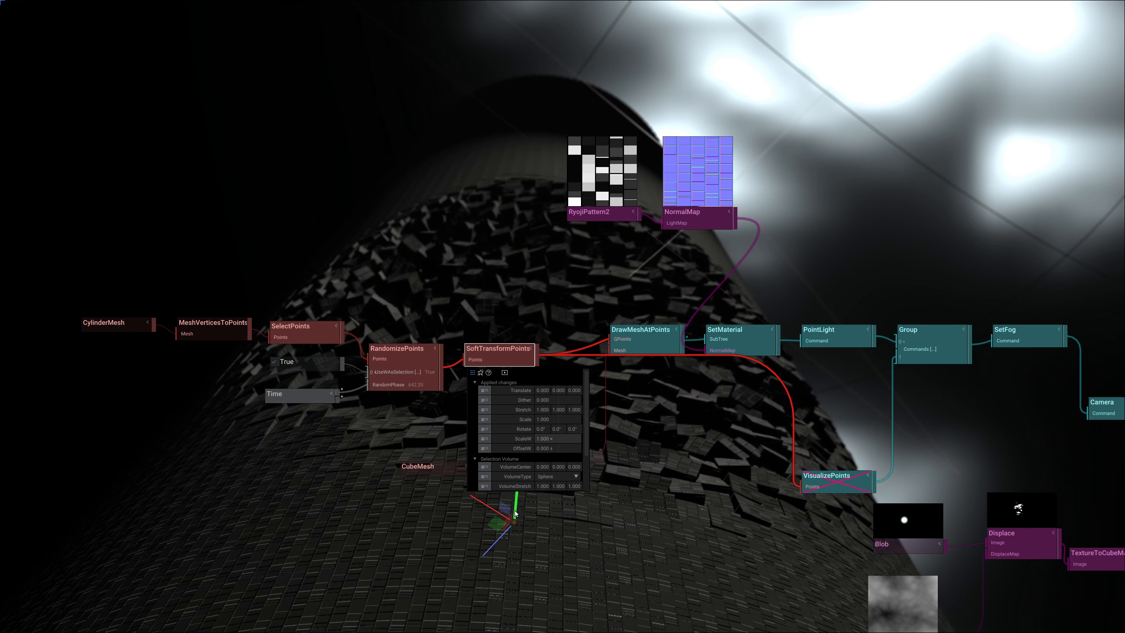
Try a Translate Y of -0.300 on SoftTransformPoints
{"action": "right_click_drag", "start_coordinate": [677, 479], "coordinate": [726, 520]}
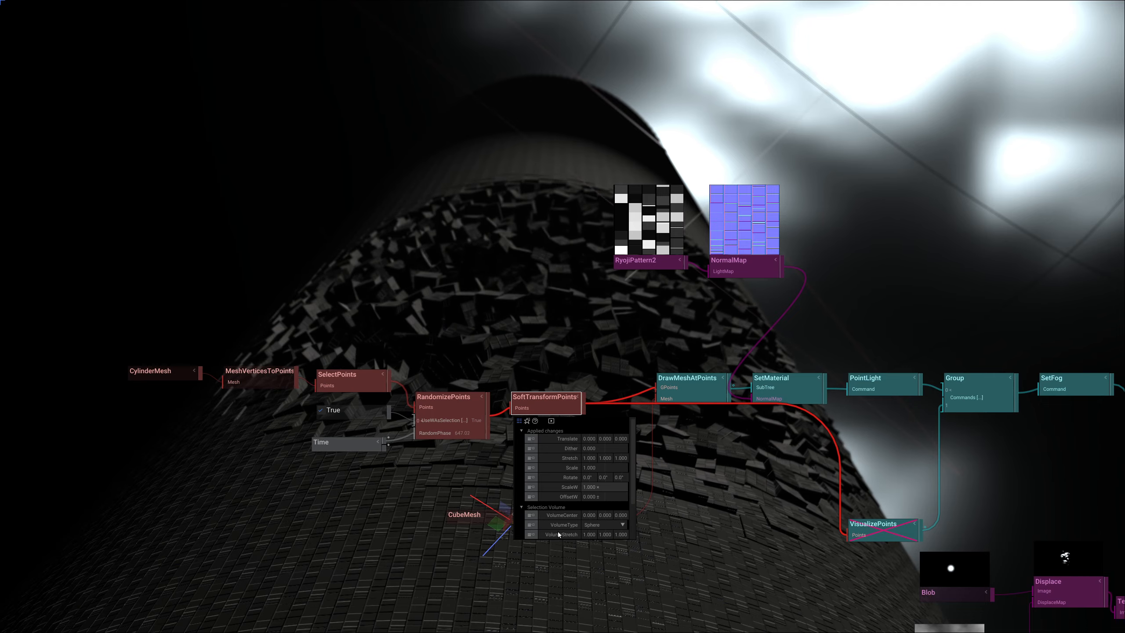
{"action": "right_click_drag", "start_coordinate": [646, 472], "coordinate": [711, 478]}
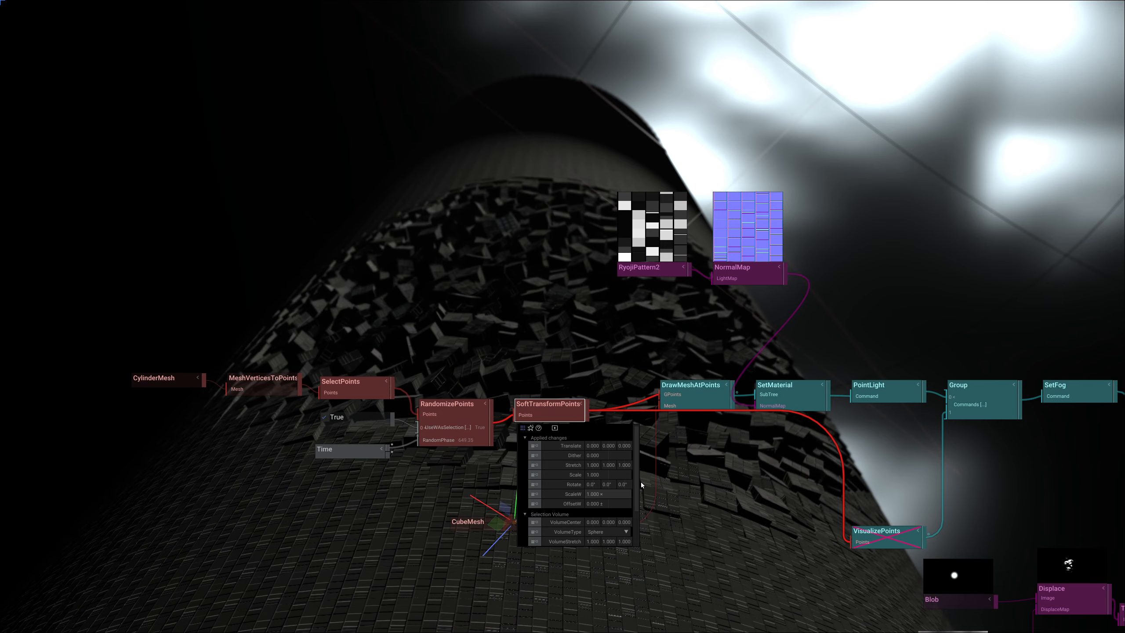
{"action": "left_click_drag", "start_coordinate": [609, 445], "coordinate": [571, 472]}
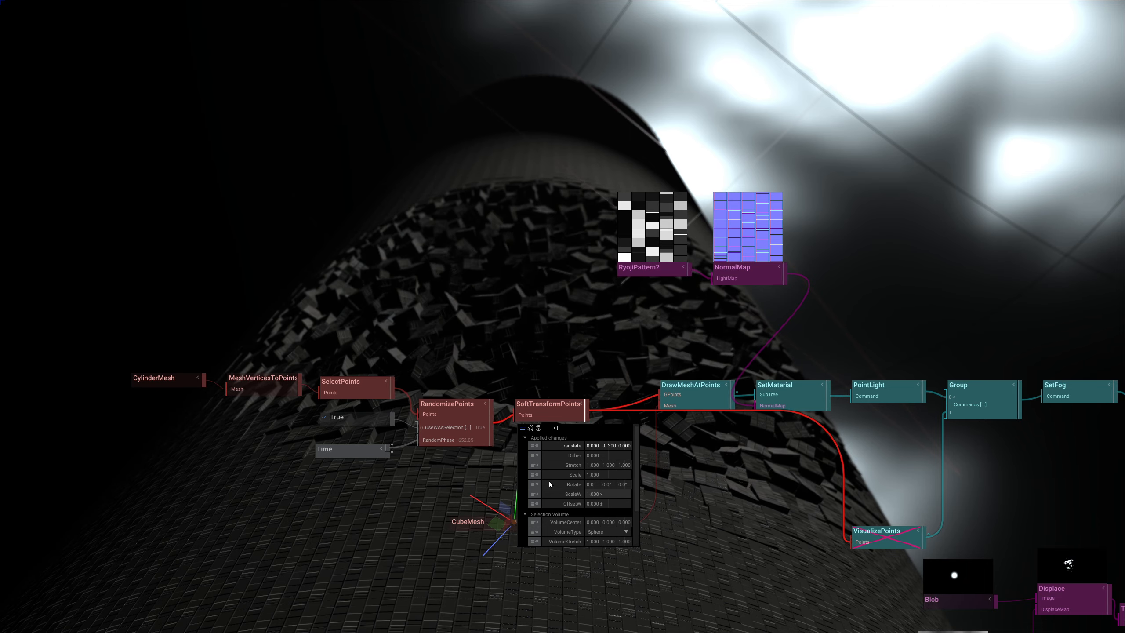
Set the SoftTransformPoints VolumeSize to 10.100 and its VolumeCenter to 12.000 in X and 4.800 in Y
{"action": "scroll", "coordinate": [549, 480], "scroll_direction": "down", "scroll_amount": 2}
{"action": "left_click_drag", "start_coordinate": [608, 482], "coordinate": [638, 493]}
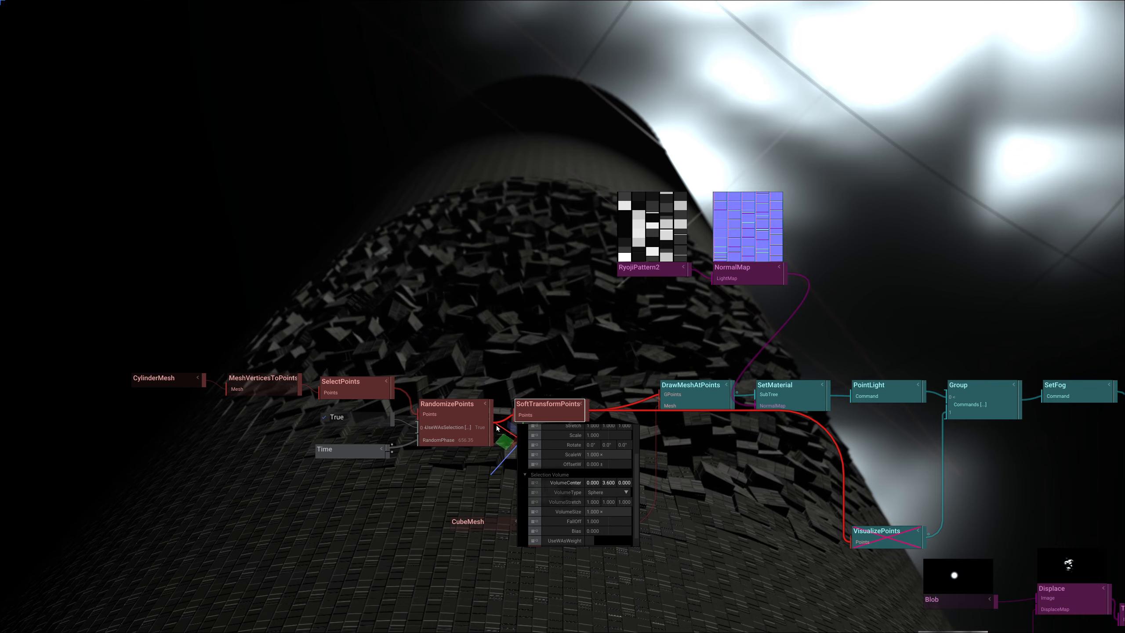
{"action": "right_click_drag", "start_coordinate": [476, 493], "coordinate": [463, 552]}
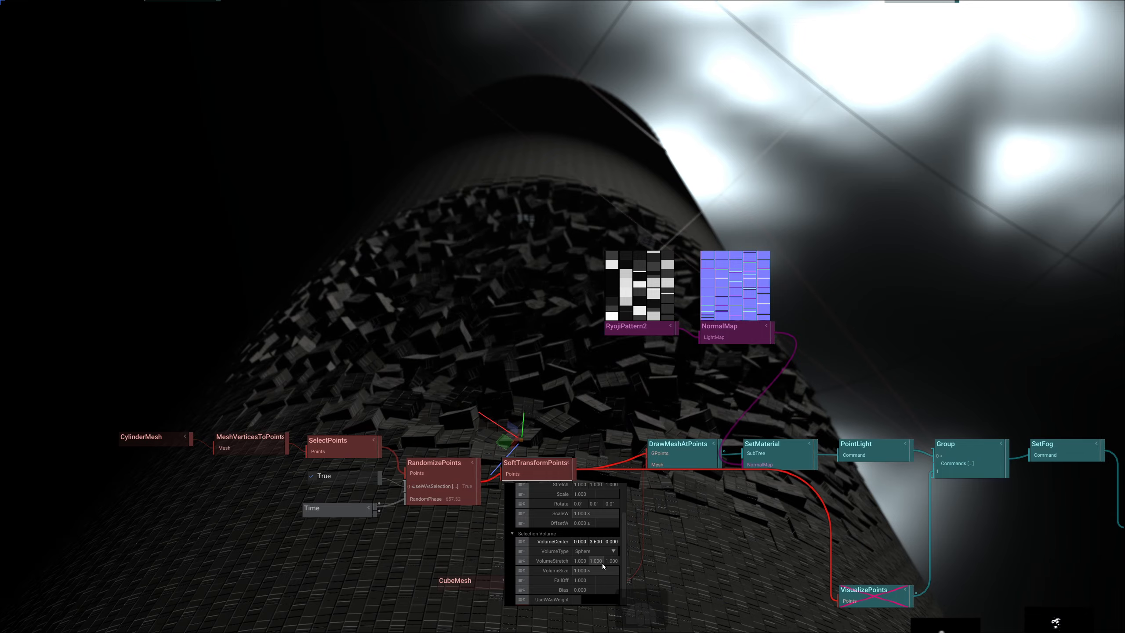
{"action": "left_click_drag", "start_coordinate": [590, 572], "coordinate": [688, 519]}
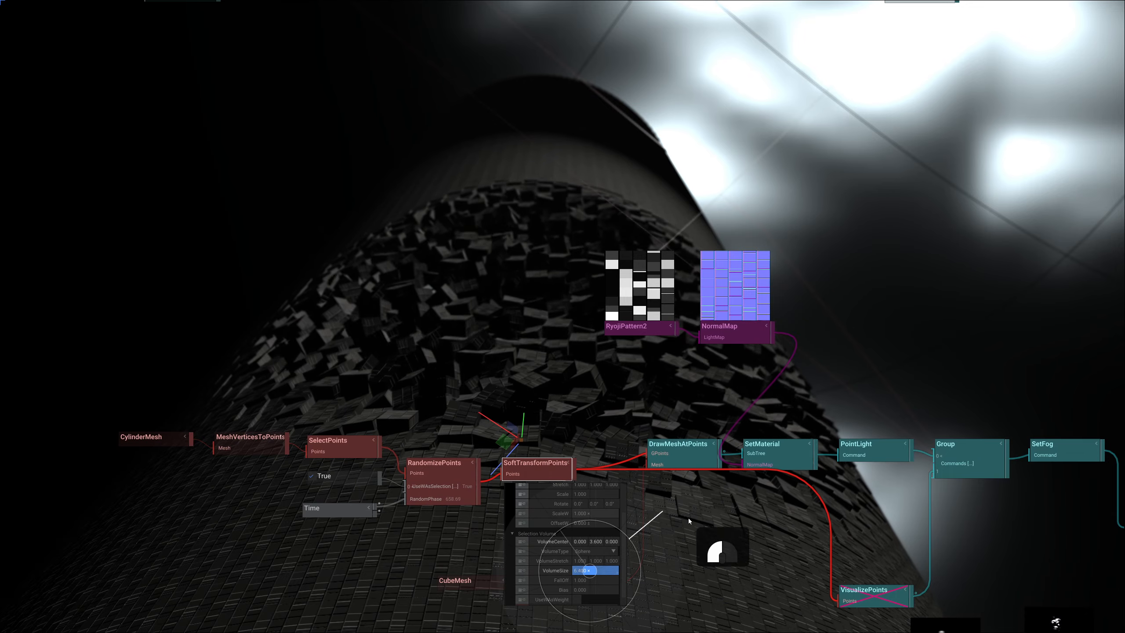
{"action": "left_click_drag", "start_coordinate": [681, 596], "coordinate": [574, 615]}
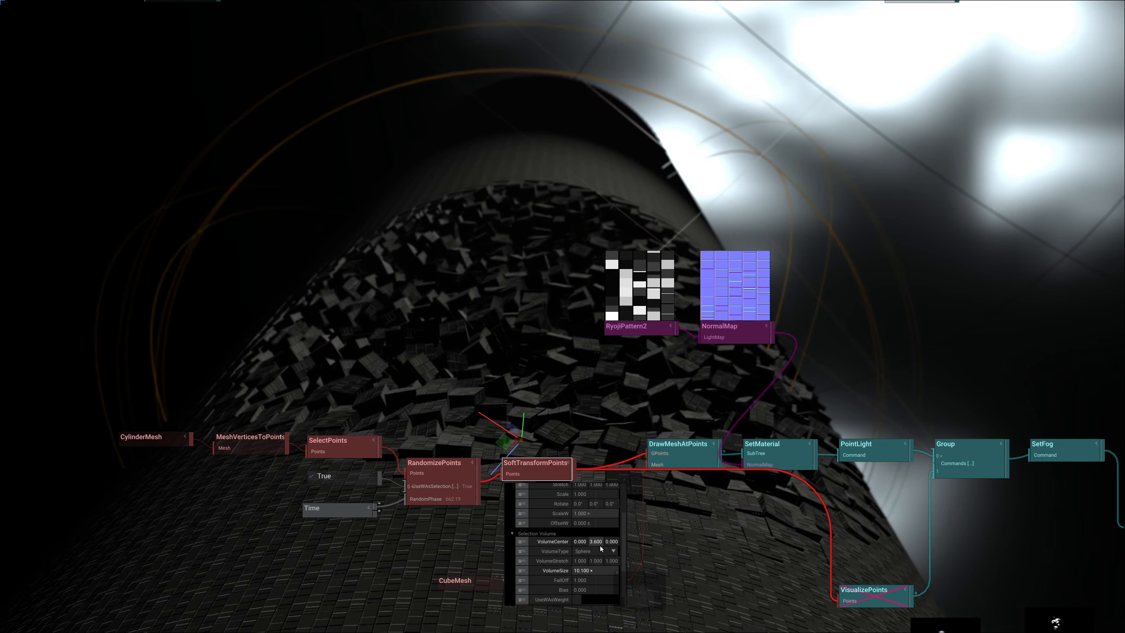
{"action": "left_click_drag", "start_coordinate": [597, 541], "coordinate": [581, 360]}
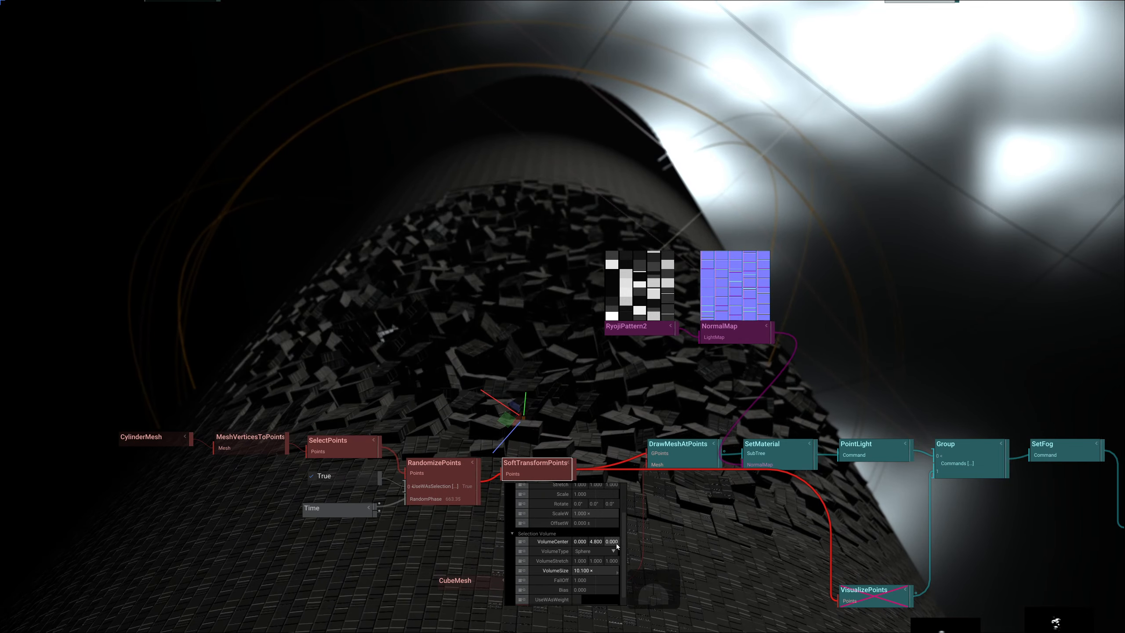
{"action": "left_click_drag", "start_coordinate": [580, 539], "coordinate": [522, 554]}
Reset the SoftTransformPoints Translate to zero and set its Y rotation to about 190°
{"action": "scroll", "coordinate": [579, 494], "scroll_direction": "up", "scroll_amount": 3}
{"action": "left_click", "coordinate": [535, 506]}
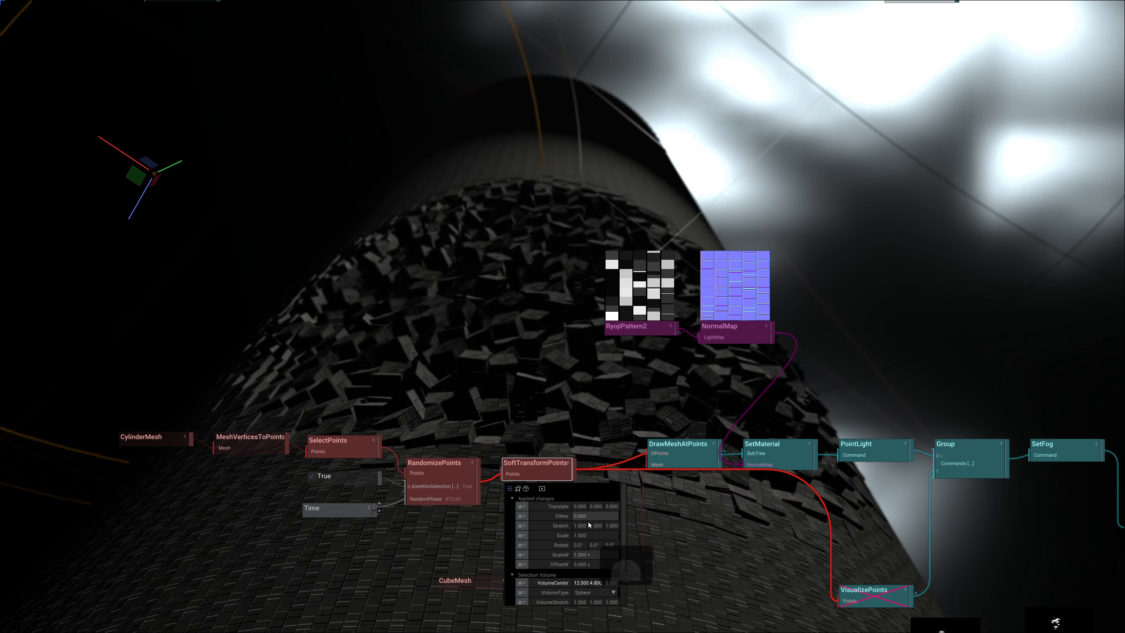
{"action": "left_click_drag", "start_coordinate": [599, 545], "coordinate": [458, 598]}
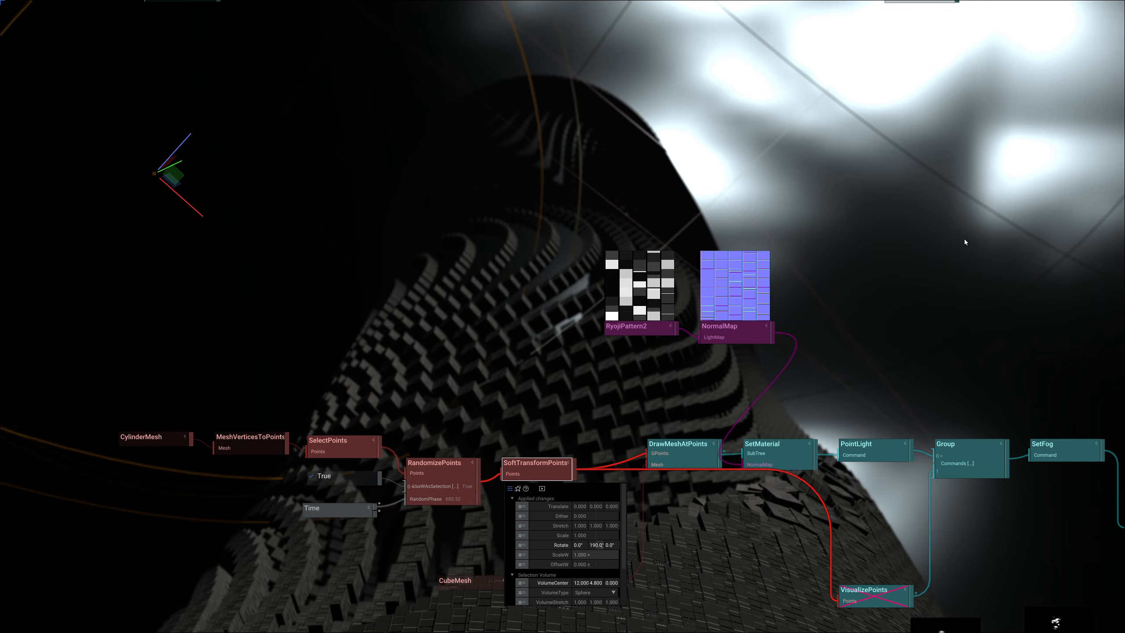
Set the DepthOfField FocusDistance to -29.300 and its Amount to 2.170
{"action": "right_click_drag", "start_coordinate": [966, 242], "coordinate": [521, 168]}
{"action": "scroll", "coordinate": [496, 166], "scroll_direction": "down", "scroll_amount": 3}
{"action": "scroll", "coordinate": [646, 202], "scroll_direction": "up", "scroll_amount": 2}
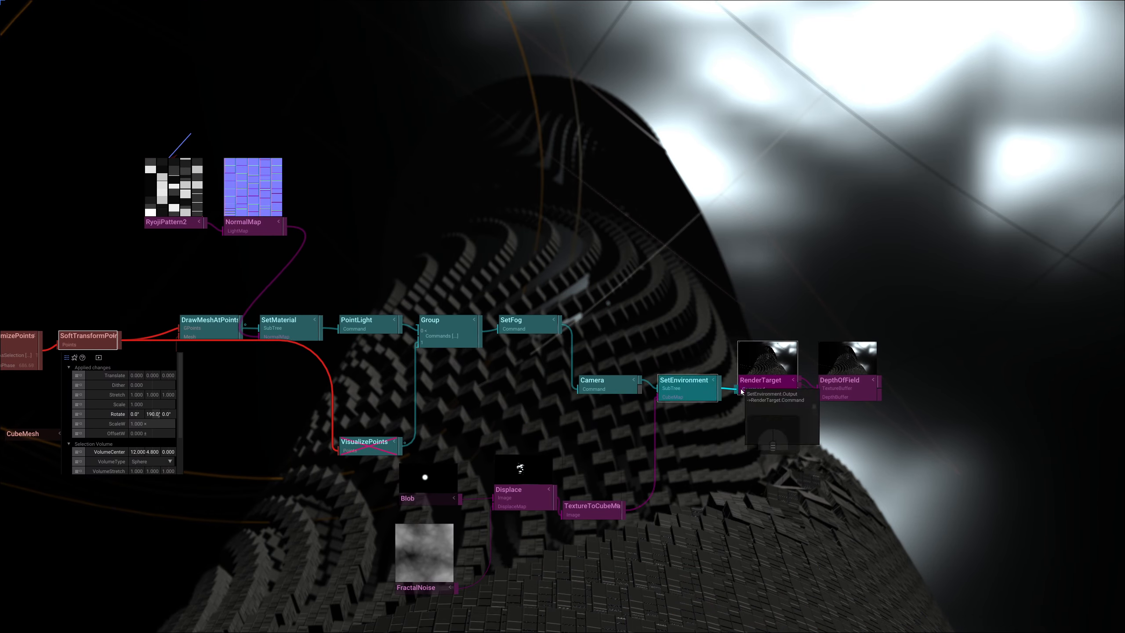
{"action": "left_click", "coordinate": [836, 385]}
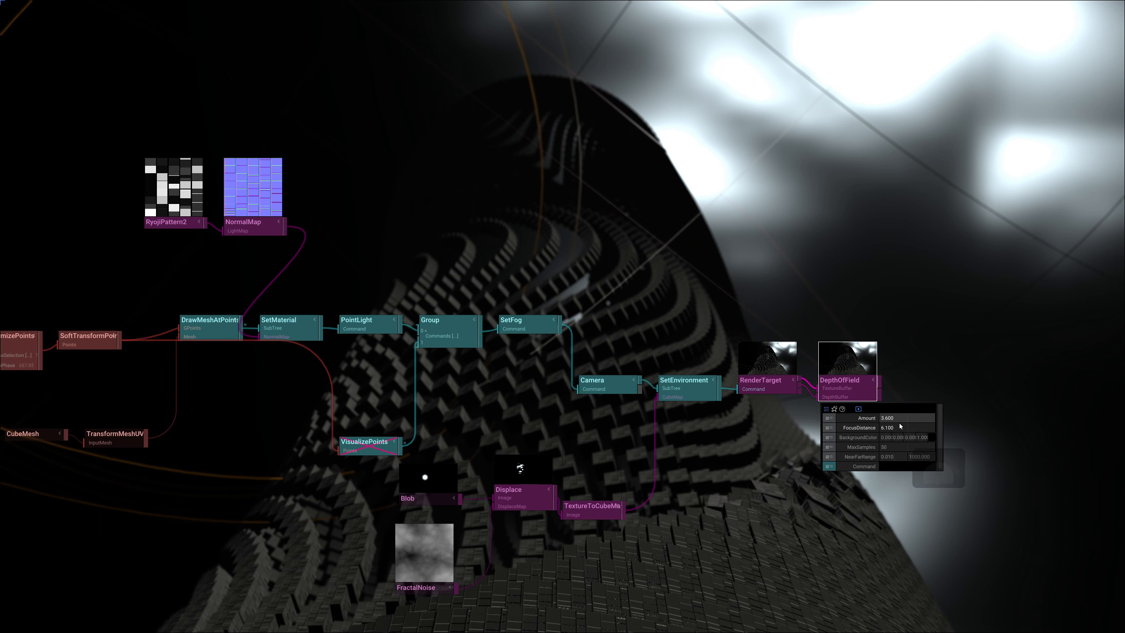
{"action": "left_click_drag", "start_coordinate": [899, 426], "coordinate": [781, 543]}
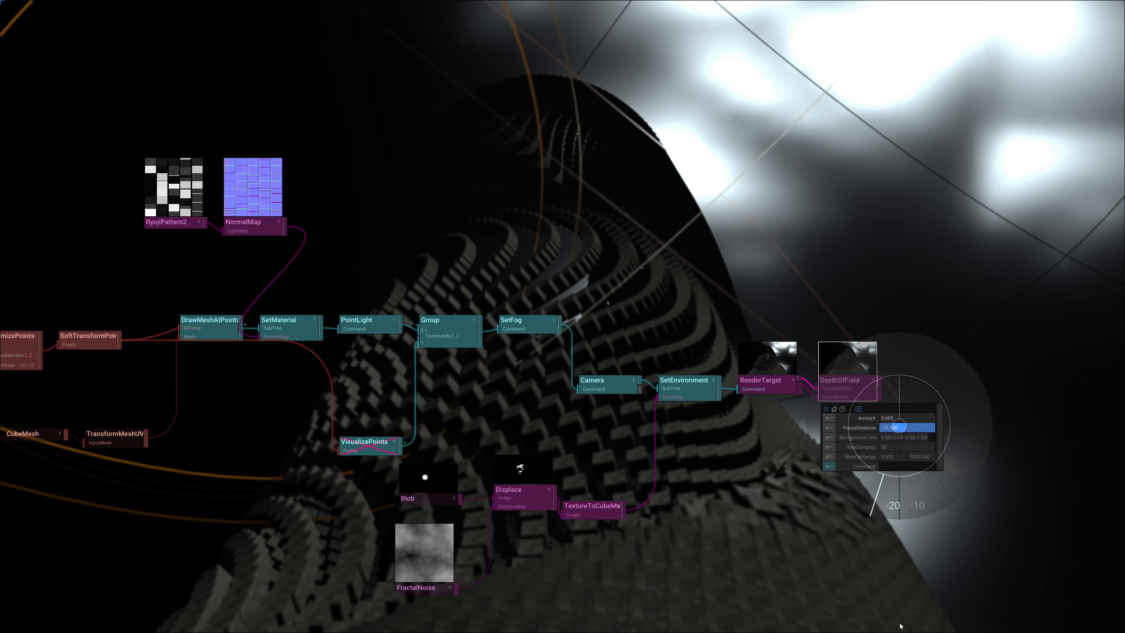
{"action": "left_click_drag", "start_coordinate": [743, 492], "coordinate": [950, 556]}
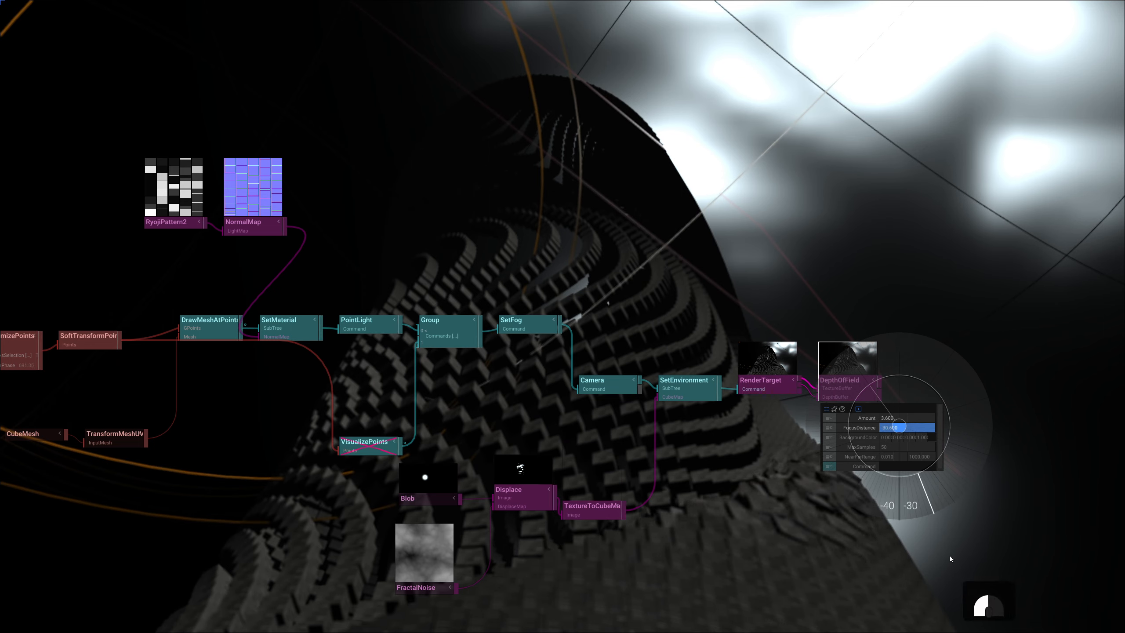
{"action": "left_click_drag", "start_coordinate": [831, 568], "coordinate": [831, 568]}
{"action": "left_click_drag", "start_coordinate": [874, 419], "coordinate": [873, 428]}
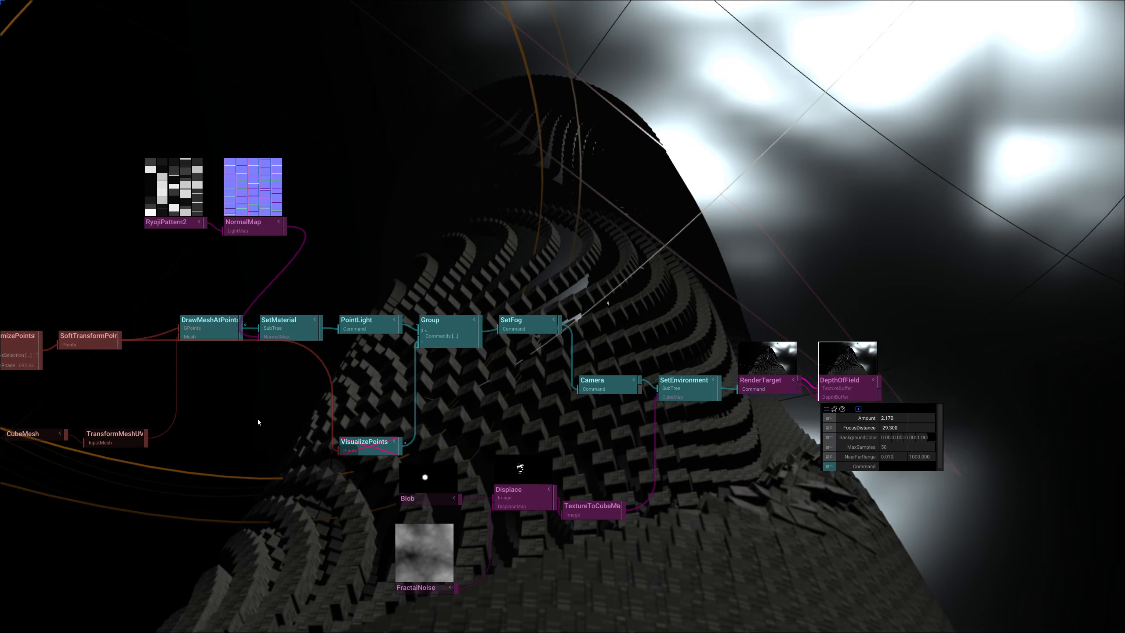
Delete the disabled VisualizePoints operator from the graph
{"action": "right_click_drag", "start_coordinate": [258, 419], "coordinate": [733, 412]}
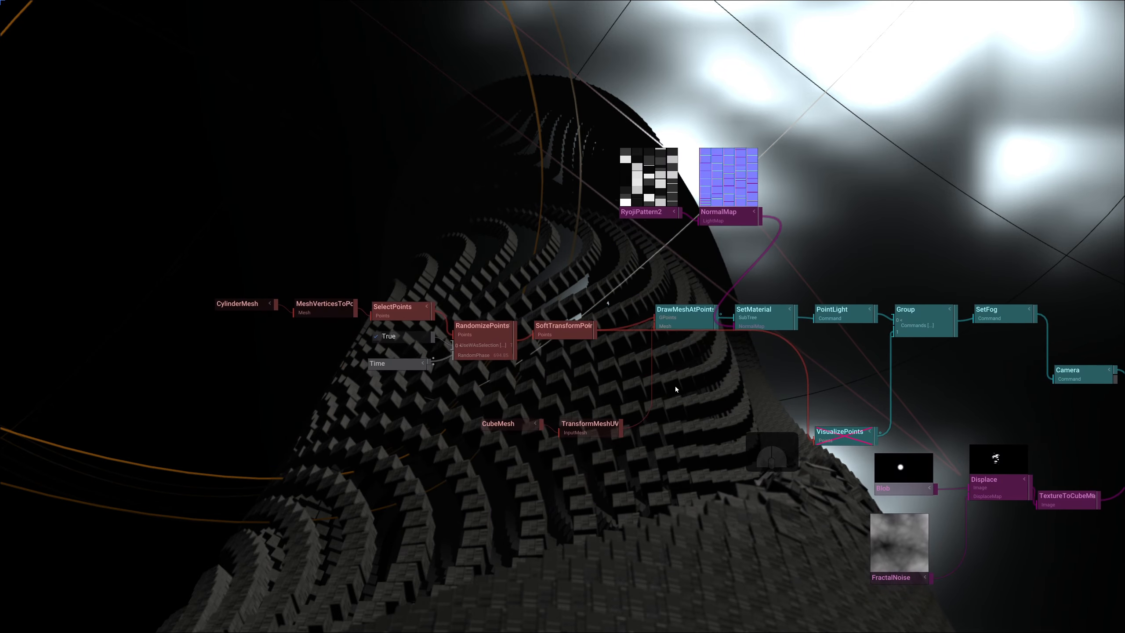
{"action": "scroll", "coordinate": [454, 242], "scroll_direction": "up", "scroll_amount": 3}
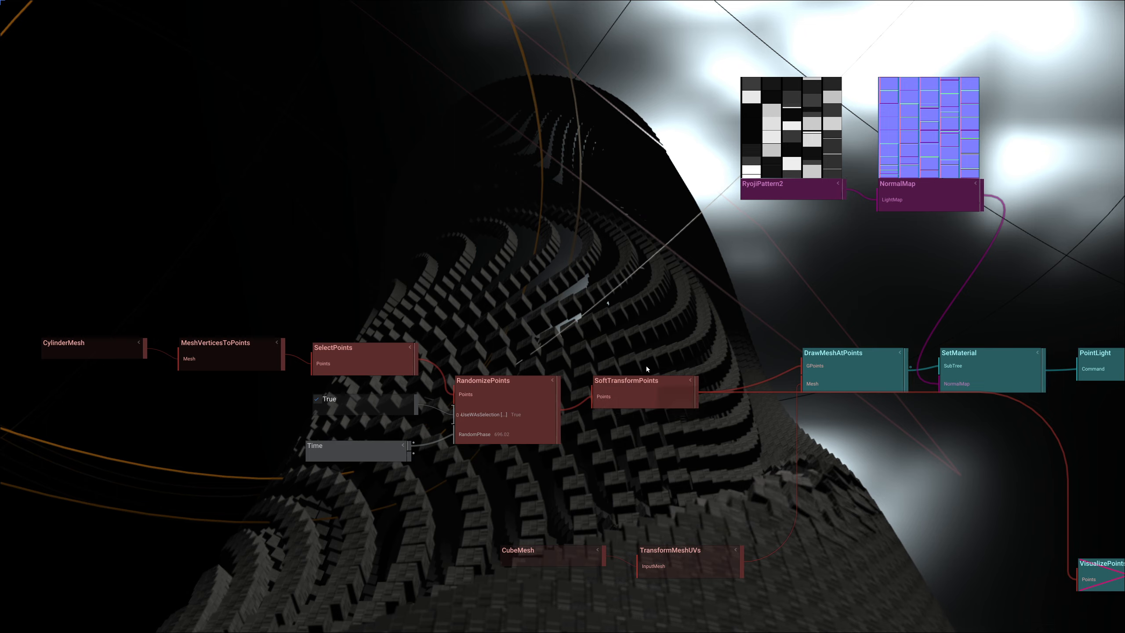
{"action": "right_click_drag", "start_coordinate": [591, 427], "coordinate": [363, 414]}
{"action": "left_click", "coordinate": [866, 569]}
{"action": "key", "text": "BackSpace"}
Pull SoftTransformPoints out of the chain, shift the SelectPoints and RandomizePoints block, and reinsert it between MeshVerticesToPoints and SelectPoints
{"action": "right_click_drag", "start_coordinate": [668, 490], "coordinate": [821, 490]}
{"action": "left_click_drag", "start_coordinate": [561, 381], "coordinate": [501, 247]}
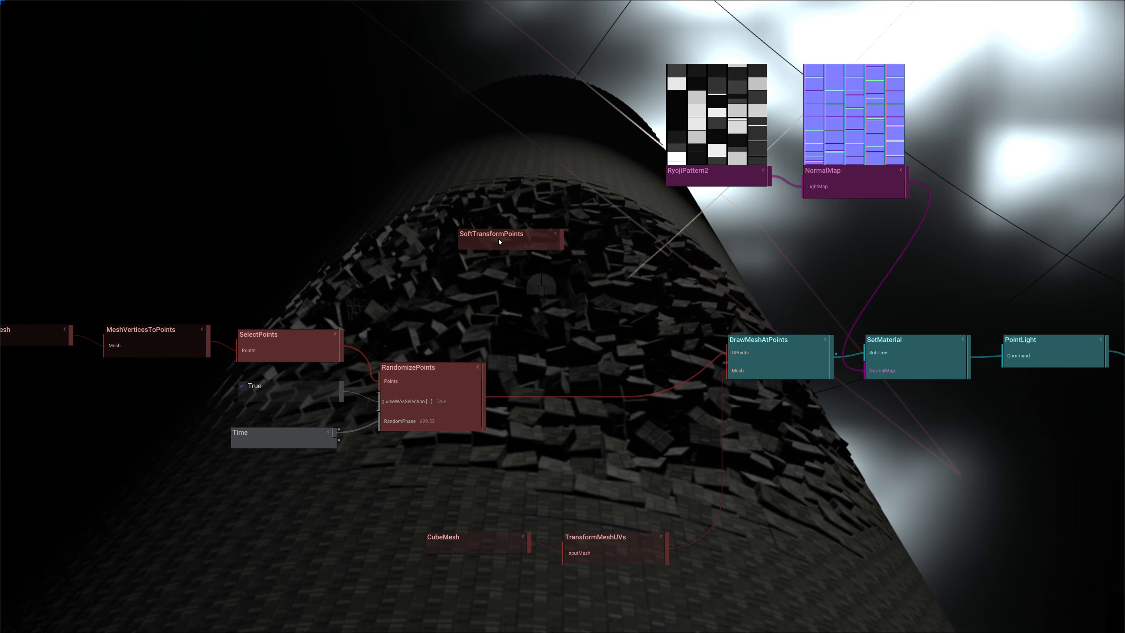
{"action": "left_click_drag", "start_coordinate": [419, 401], "coordinate": [472, 375]}
{"action": "left_click_drag", "start_coordinate": [270, 313], "coordinate": [598, 365]}
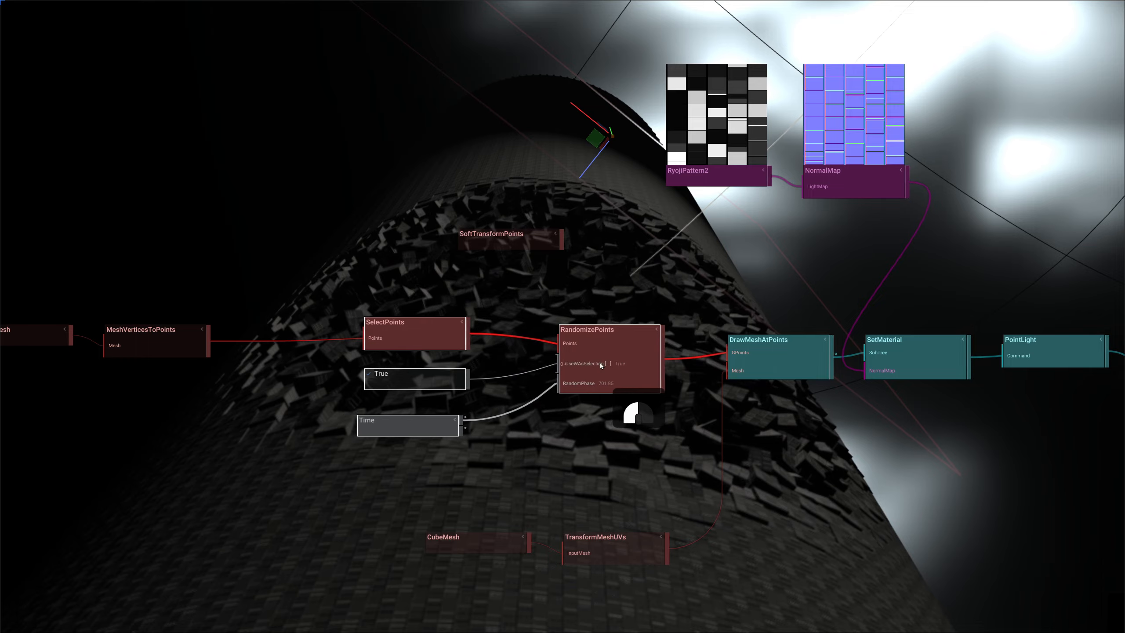
{"action": "left_click_drag", "start_coordinate": [486, 236], "coordinate": [271, 346]}
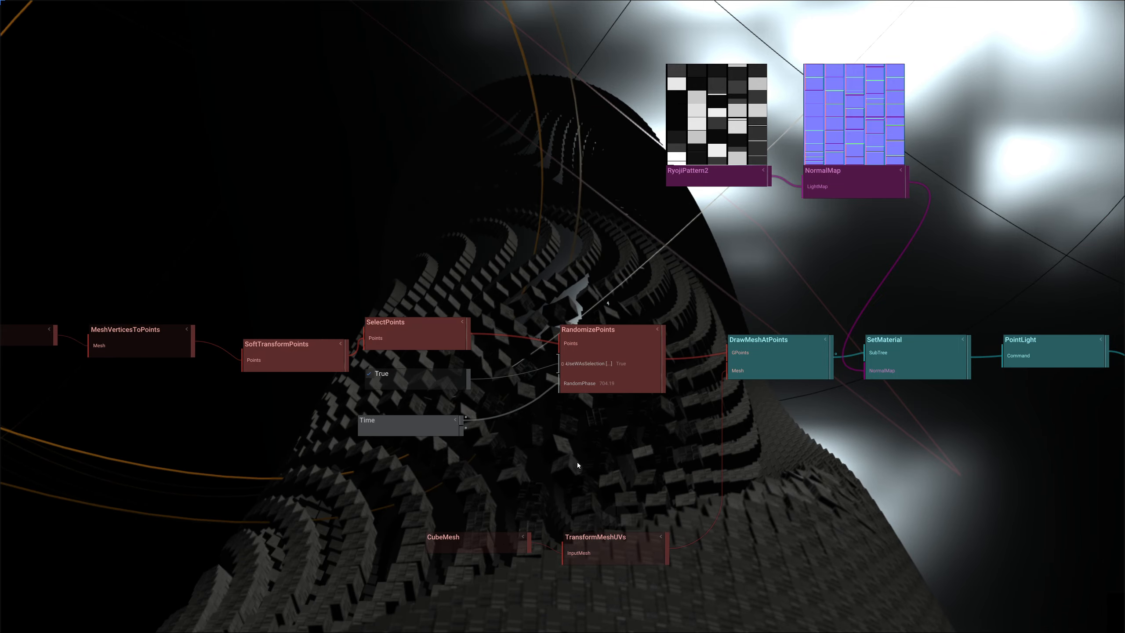
Set the Y rotation of the relocated SoftTransformPoints to 150°
{"action": "right_click_drag", "start_coordinate": [578, 461], "coordinate": [672, 435]}
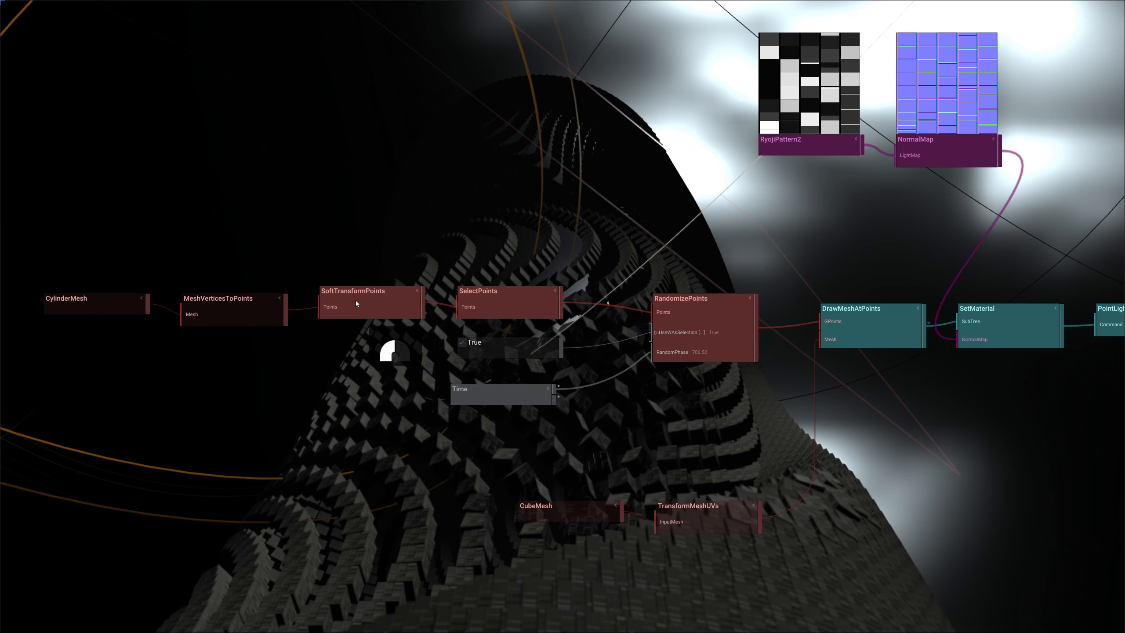
{"action": "left_click", "coordinate": [356, 303]}
{"action": "left_click_drag", "start_coordinate": [415, 384], "coordinate": [297, 457]}
Move the SelectPoints selection volume across the cylinder with its plane gizmo, bringing VolumeCenter X to about -0.37
{"action": "right_click_drag", "start_coordinate": [626, 189], "coordinate": [600, 338]}
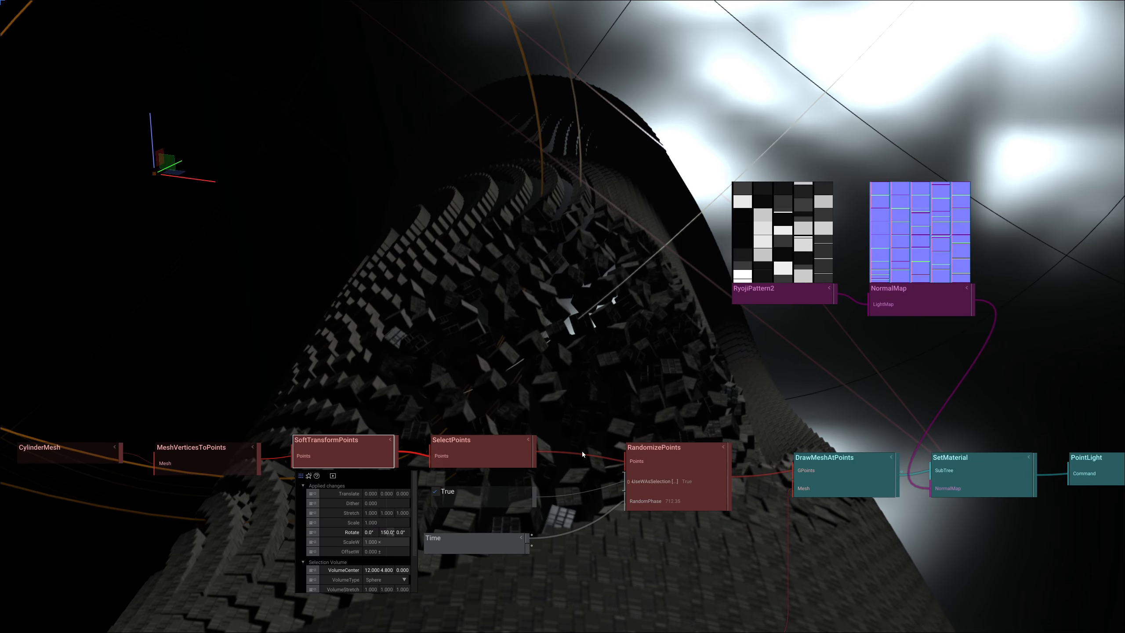
{"action": "left_click", "coordinate": [496, 449]}
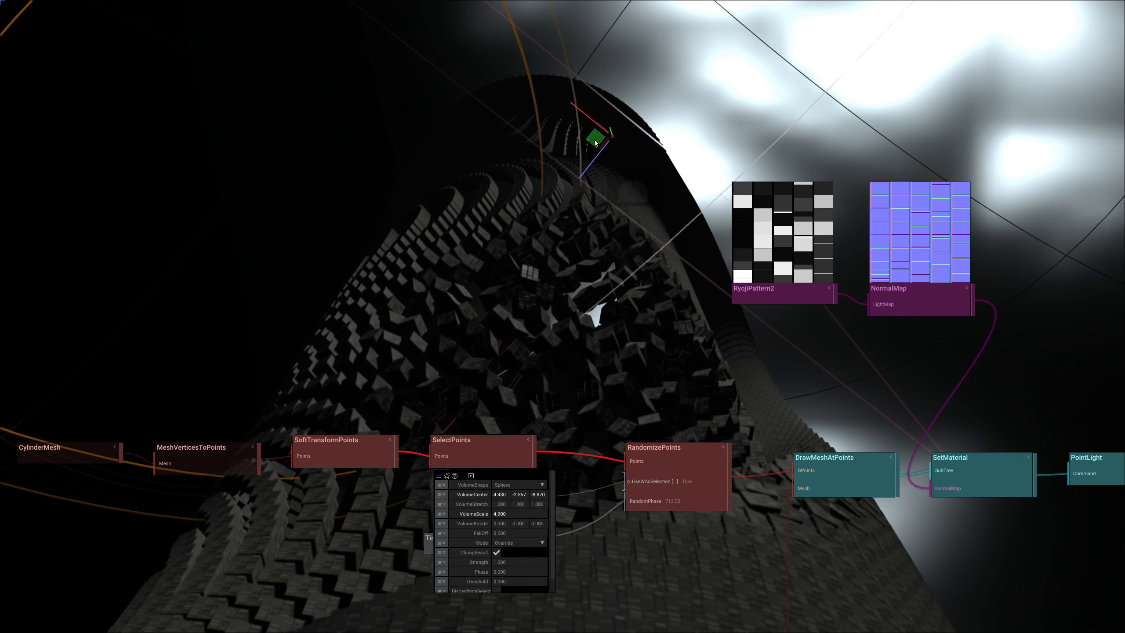
{"action": "left_click_drag", "start_coordinate": [596, 141], "coordinate": [854, 353]}
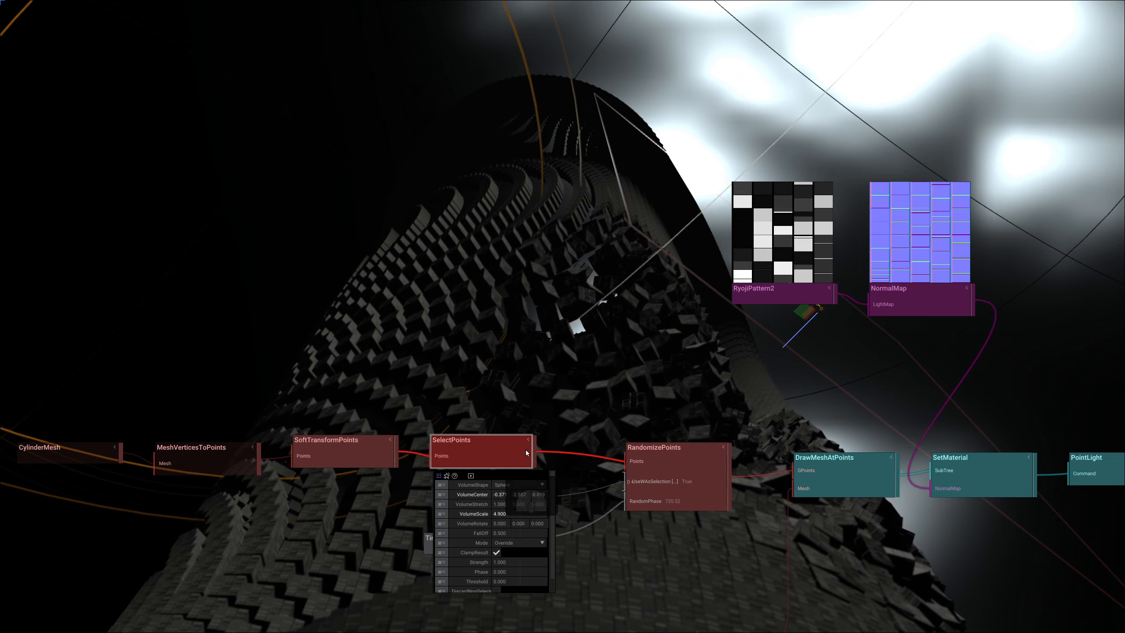
Set the Z position amount of RandomizePoints to 0.5
{"action": "left_click", "coordinate": [635, 462]}
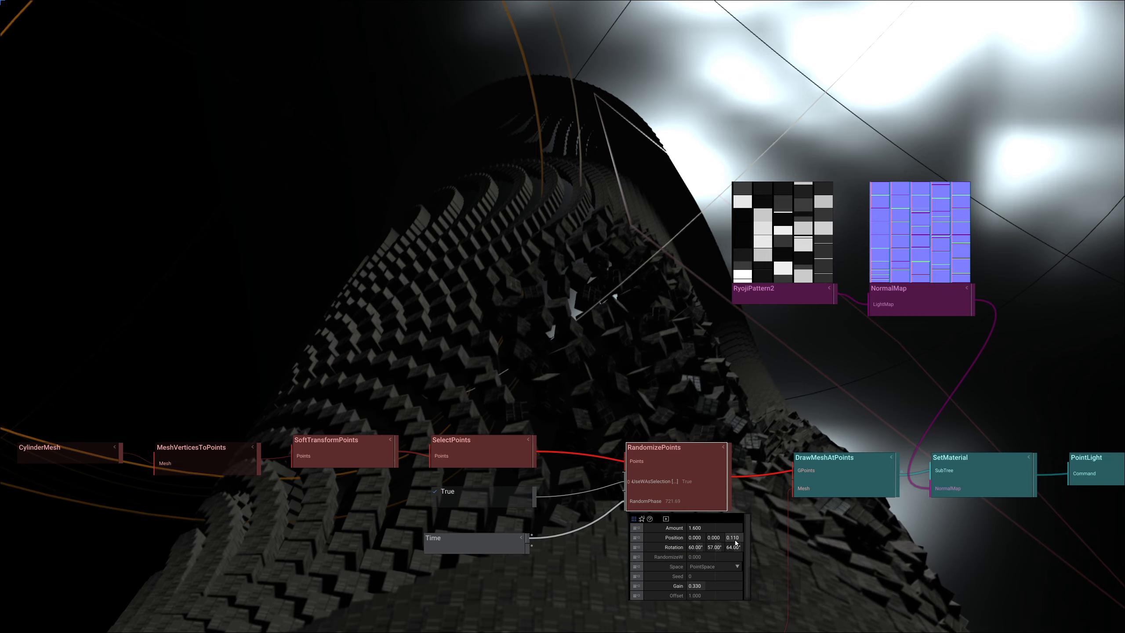
{"action": "left_click_drag", "start_coordinate": [736, 543], "coordinate": [708, 628]}
Set the SpeedFactor of the Time operator that drives RandomPhase to 1/4
{"action": "right_click_drag", "start_coordinate": [506, 550], "coordinate": [507, 519]}
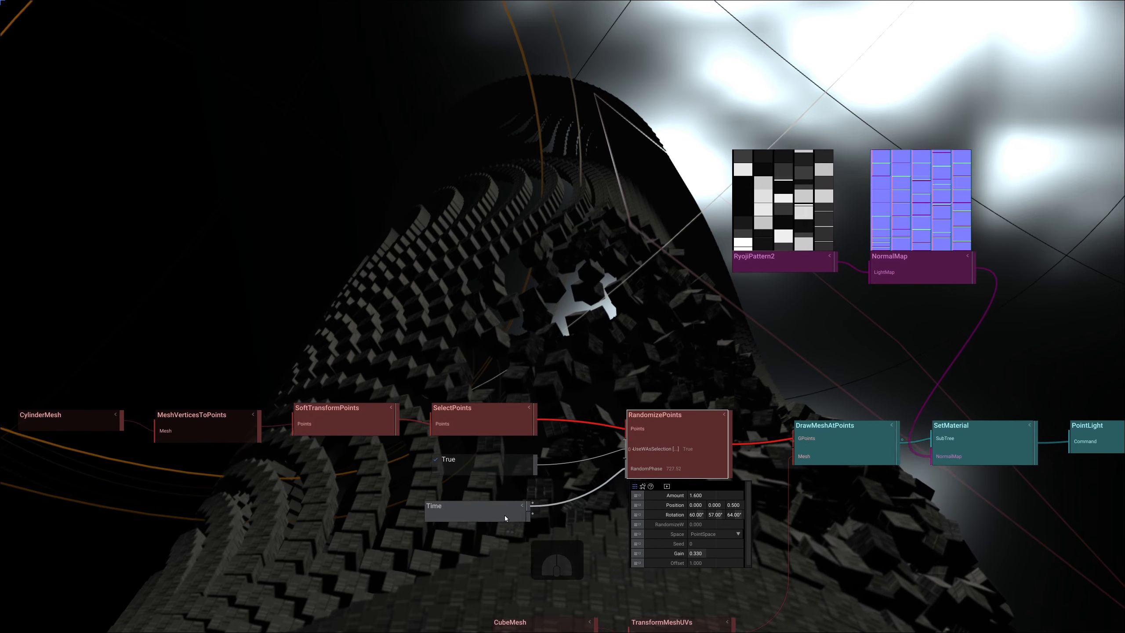
{"action": "left_click", "coordinate": [507, 516]}
{"action": "left_click", "coordinate": [538, 547]}
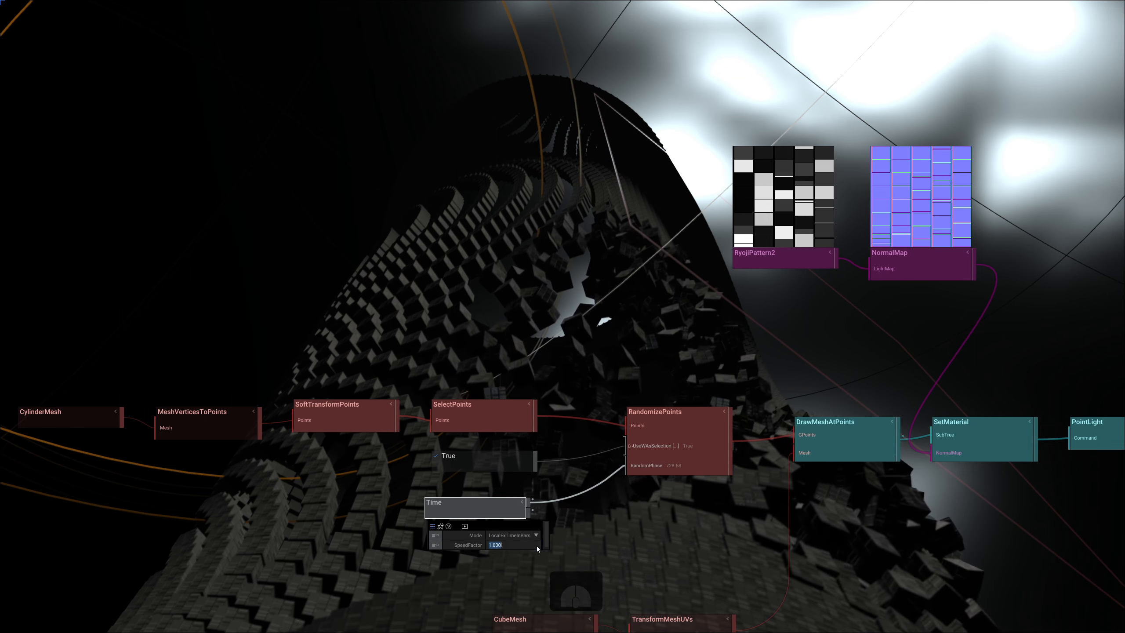
{"action": "key", "text": "Right"}
{"action": "type", "text": "/6"}
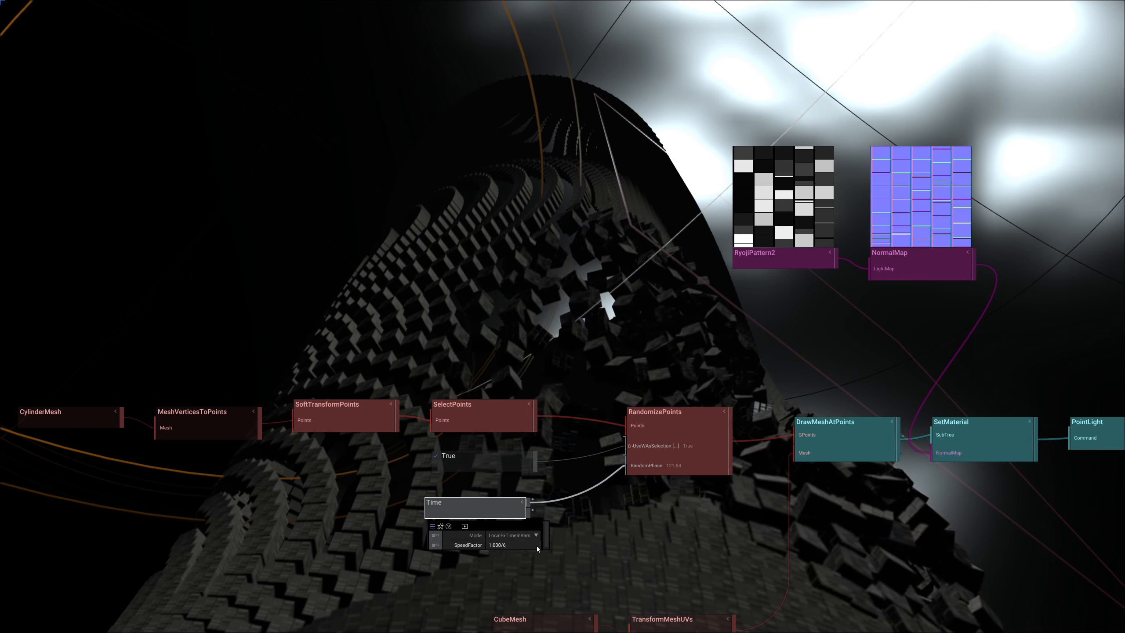
{"action": "key", "text": "BackSpace"}
{"action": "type", "text": "5"}
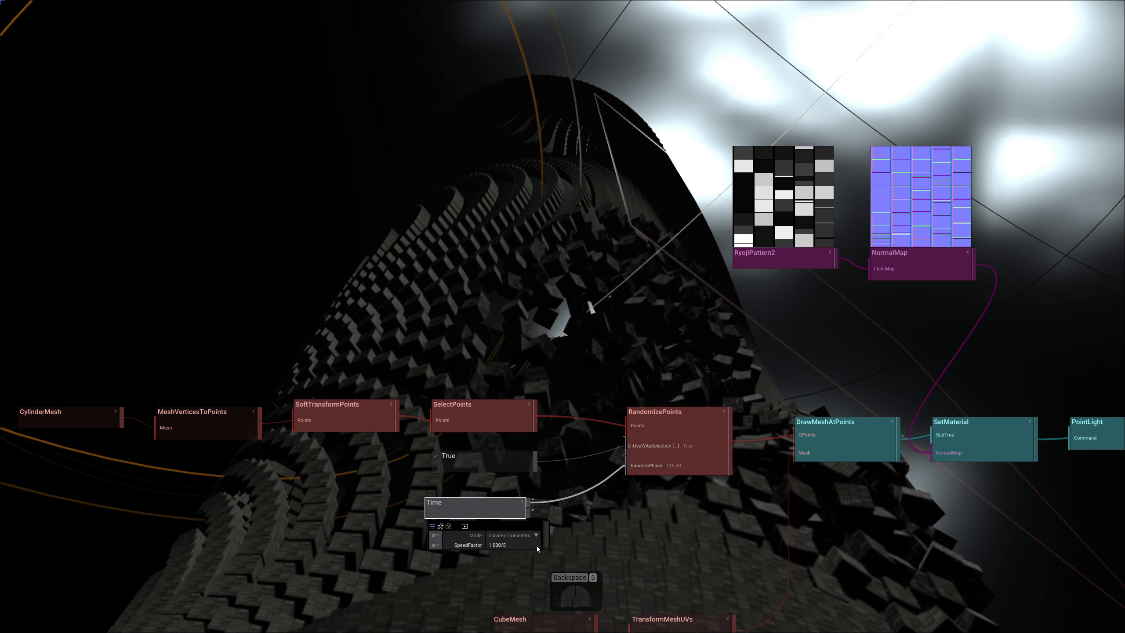
{"action": "key", "text": "BackSpace"}
{"action": "type", "text": "4"}
{"action": "key", "text": "Return"}
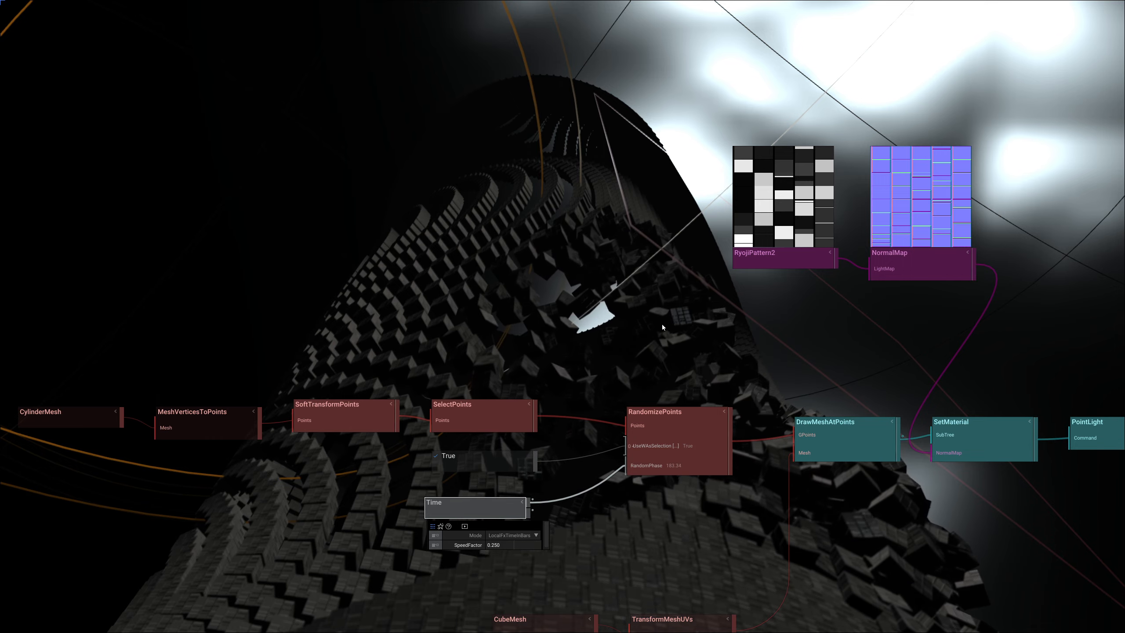
Raise the X rotation of RandomizePoints to 920°
{"action": "mouse_move", "coordinate": [662, 324]}
{"action": "right_mouse_down"}
{"action": "mouse_move", "coordinate": [652, 306]}
{"action": "mouse_move", "coordinate": [644, 413]}
{"action": "mouse_move", "coordinate": [733, 462]}
{"action": "mouse_move", "coordinate": [808, 474]}
{"action": "mouse_move", "coordinate": [666, 303]}
{"action": "right_mouse_up"}
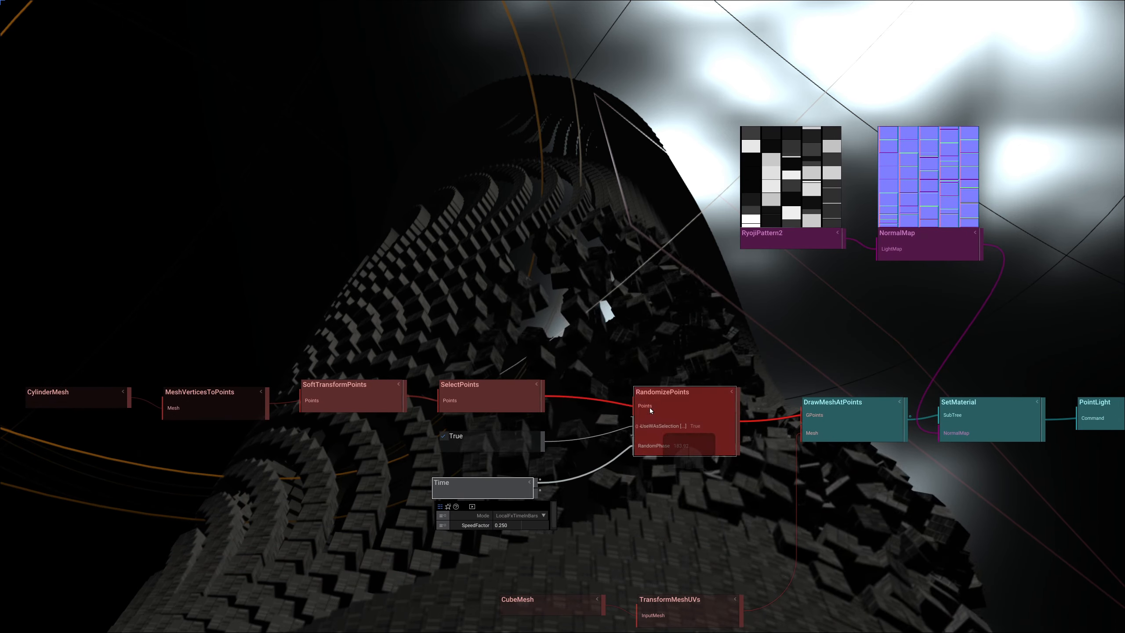
{"action": "left_click", "coordinate": [677, 413]}
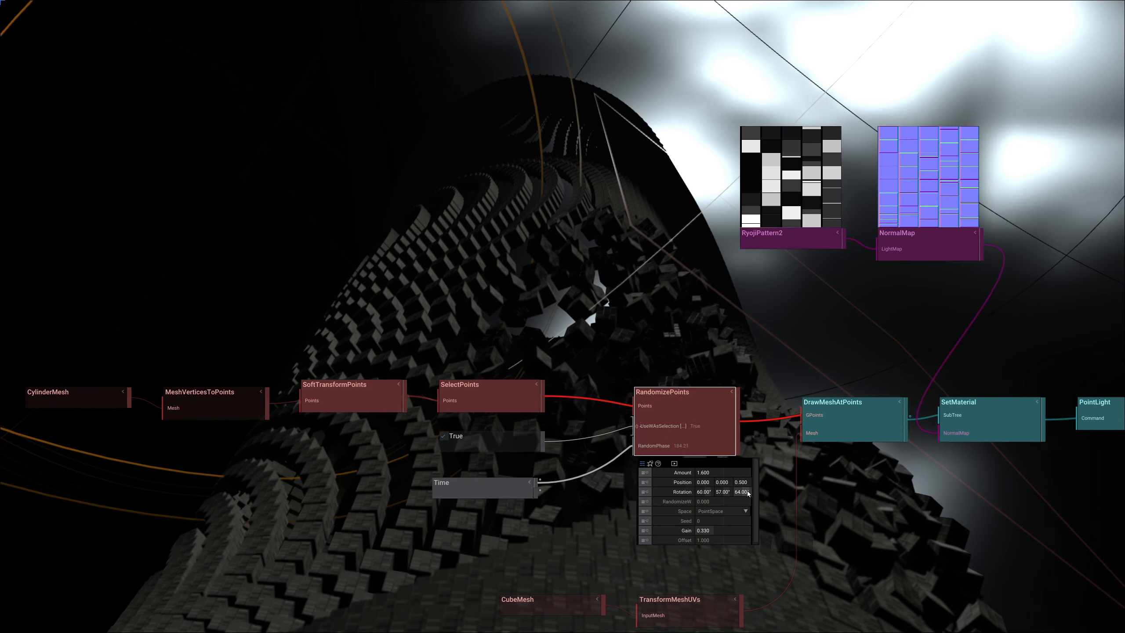
{"action": "left_click_drag", "start_coordinate": [709, 493], "coordinate": [682, 600]}
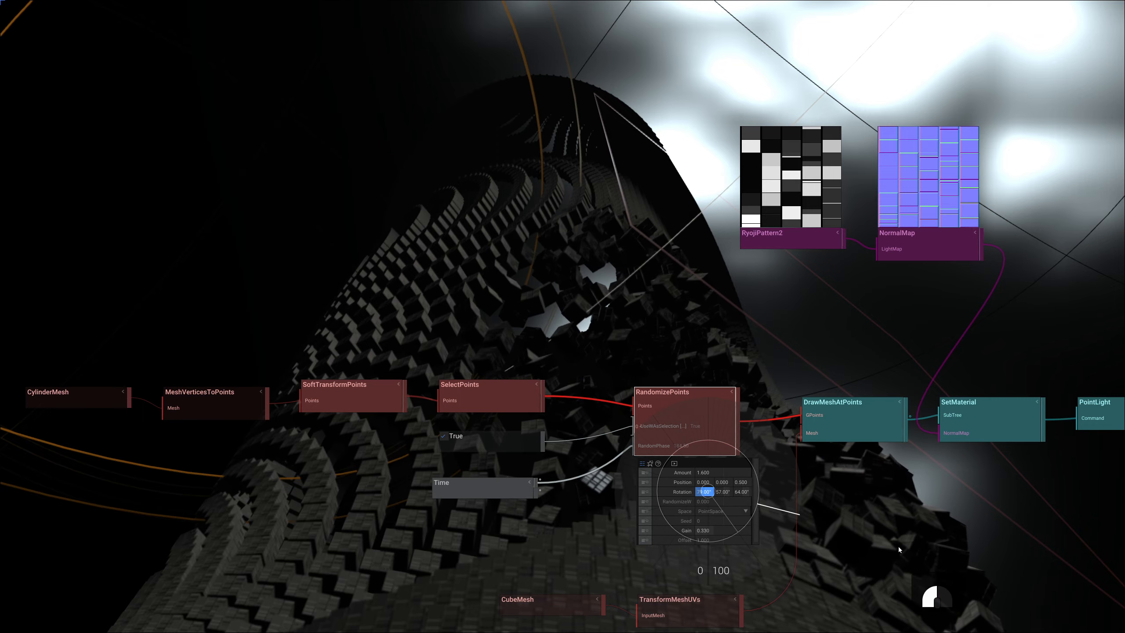
{"action": "left_click_drag", "start_coordinate": [899, 550], "coordinate": [701, 629]}
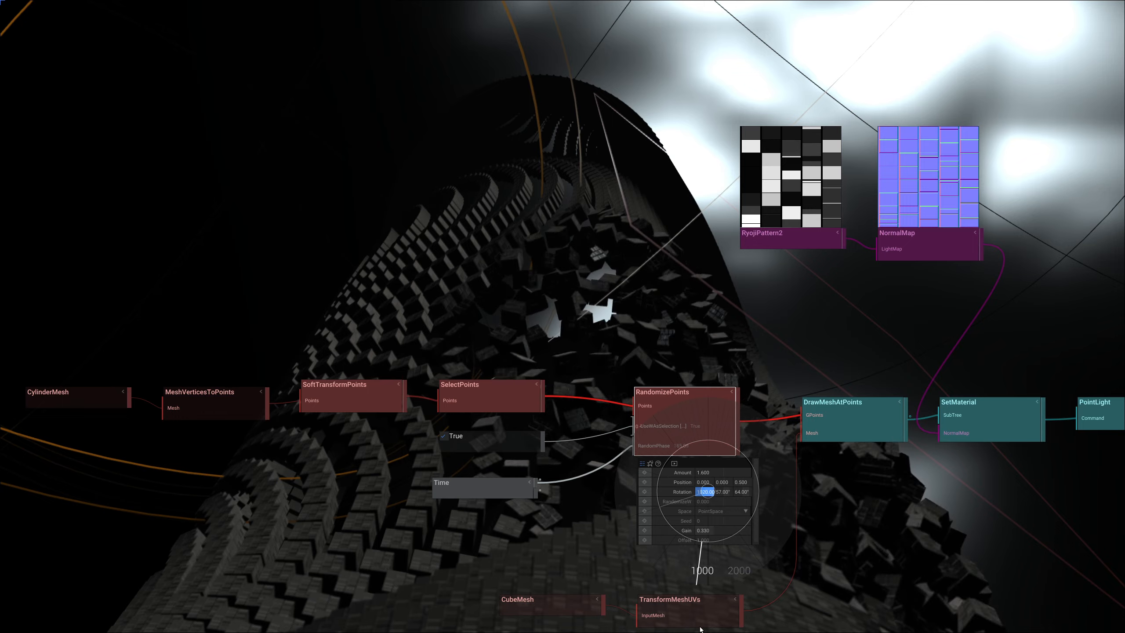
{"action": "left_click_drag", "start_coordinate": [707, 491], "coordinate": [707, 491]}
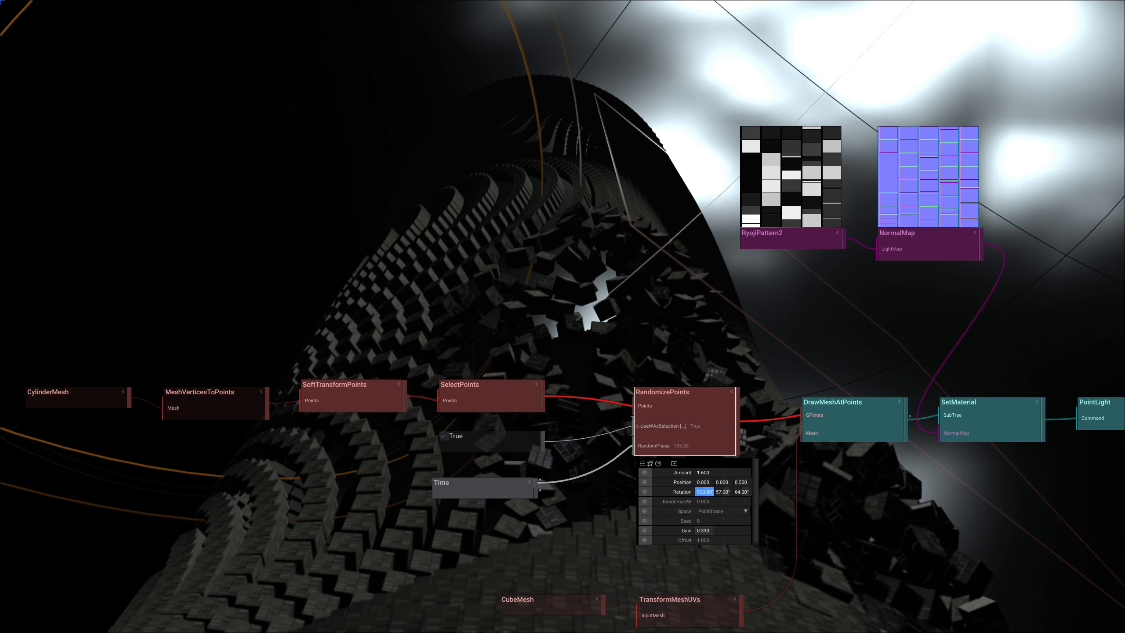
Shift the whole chain from CylinderMesh to RandomizePoints, including True and Time, away from DrawMeshAtPoints to open a gap
{"action": "right_click_drag", "start_coordinate": [601, 268], "coordinate": [572, 216]}
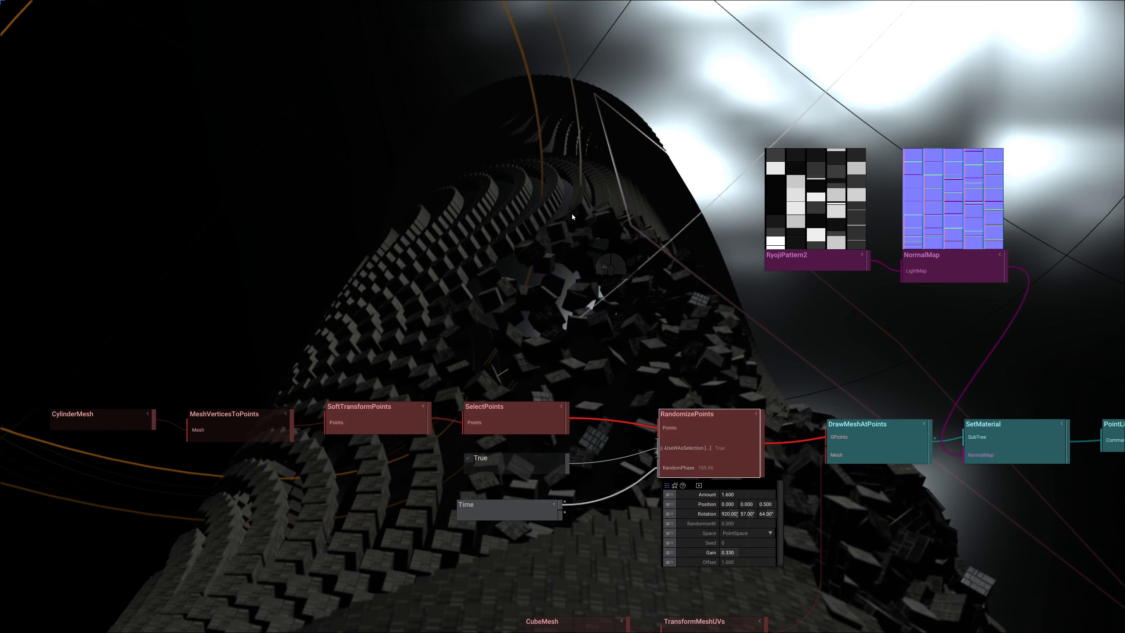
{"action": "scroll", "coordinate": [706, 335], "scroll_direction": "down", "scroll_amount": 4}
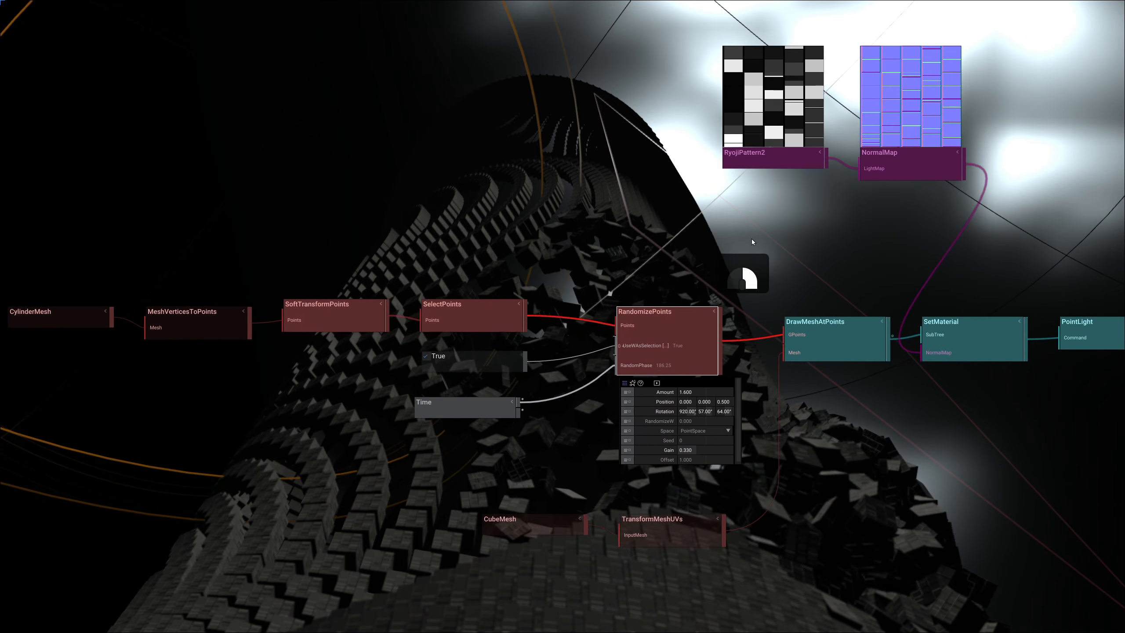
{"action": "left_click_drag", "start_coordinate": [282, 243], "coordinate": [689, 398]}
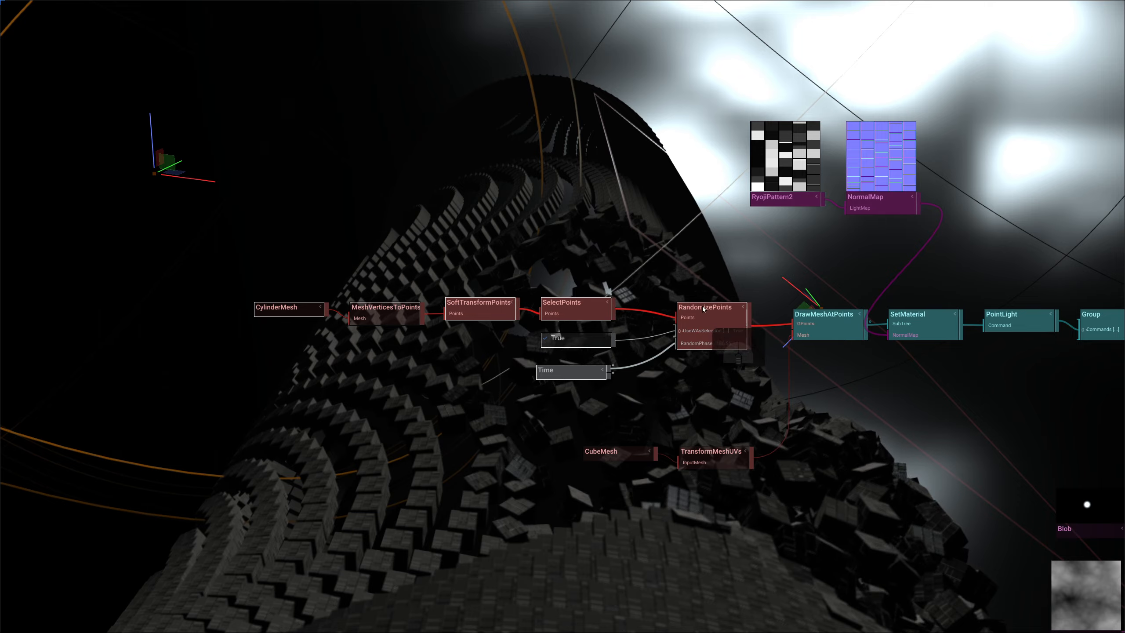
{"action": "left_click_drag", "start_coordinate": [703, 312], "coordinate": [510, 324]}
{"action": "scroll", "coordinate": [558, 347], "scroll_direction": "up", "scroll_amount": 2}
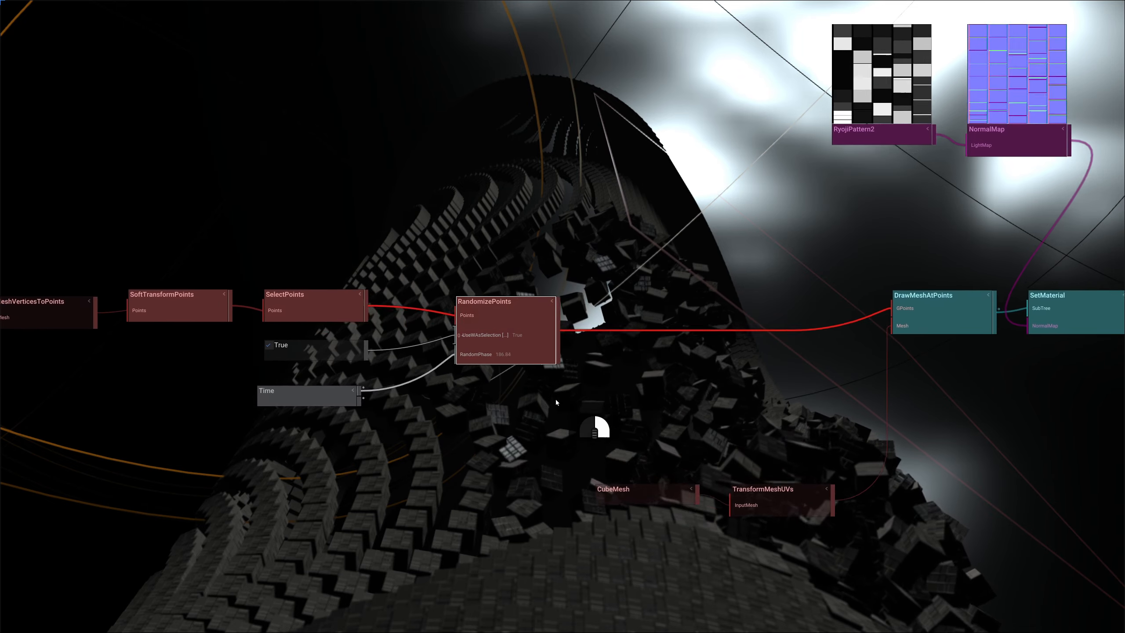
{"action": "right_click_drag", "start_coordinate": [559, 349], "coordinate": [562, 402]}
{"action": "left_click_drag", "start_coordinate": [524, 264], "coordinate": [529, 430]}
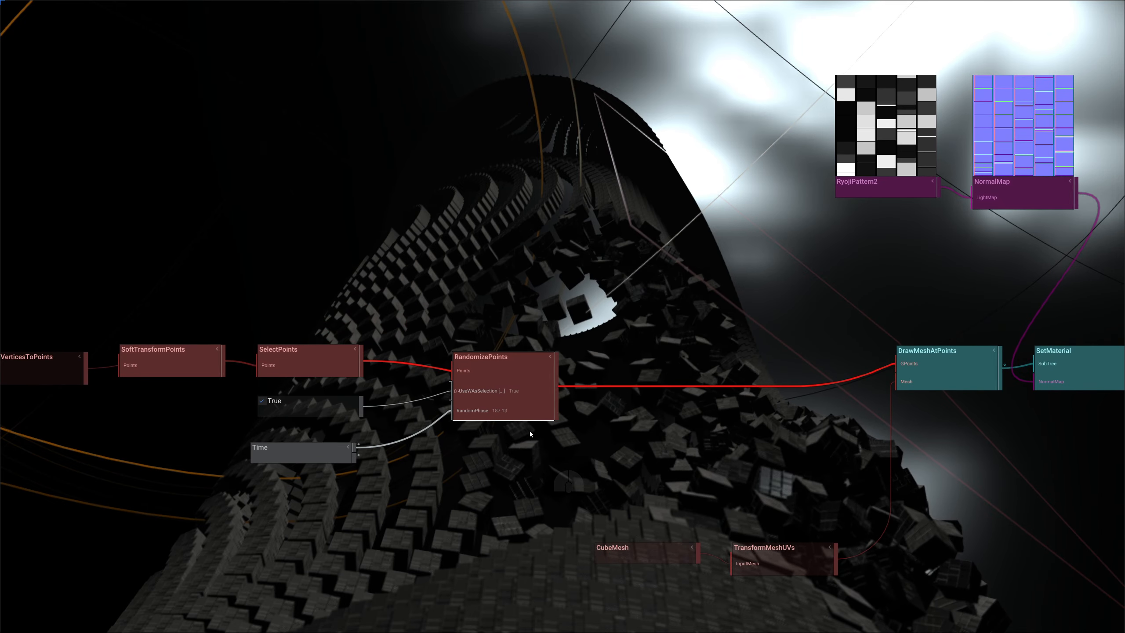
Duplicate SoftTransformPoints and insert the copy between RandomizePoints and DrawMeshAtPoints
{"action": "left_click", "coordinate": [183, 364]}
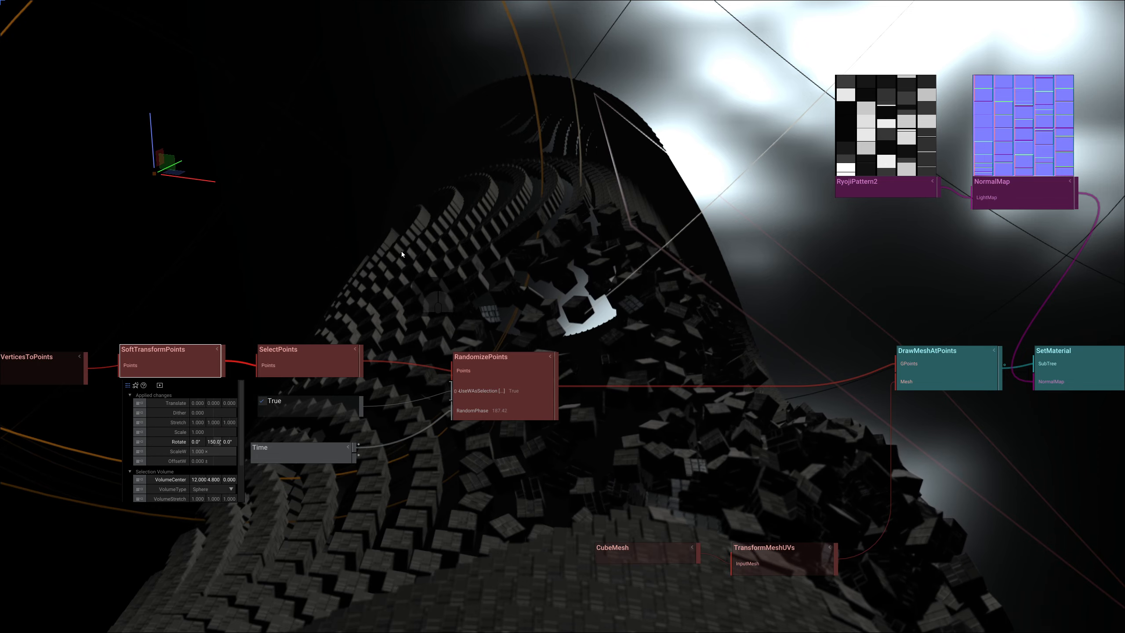
{"action": "key", "text": "ctrl+d"}
{"action": "left_click", "coordinate": [512, 242]}
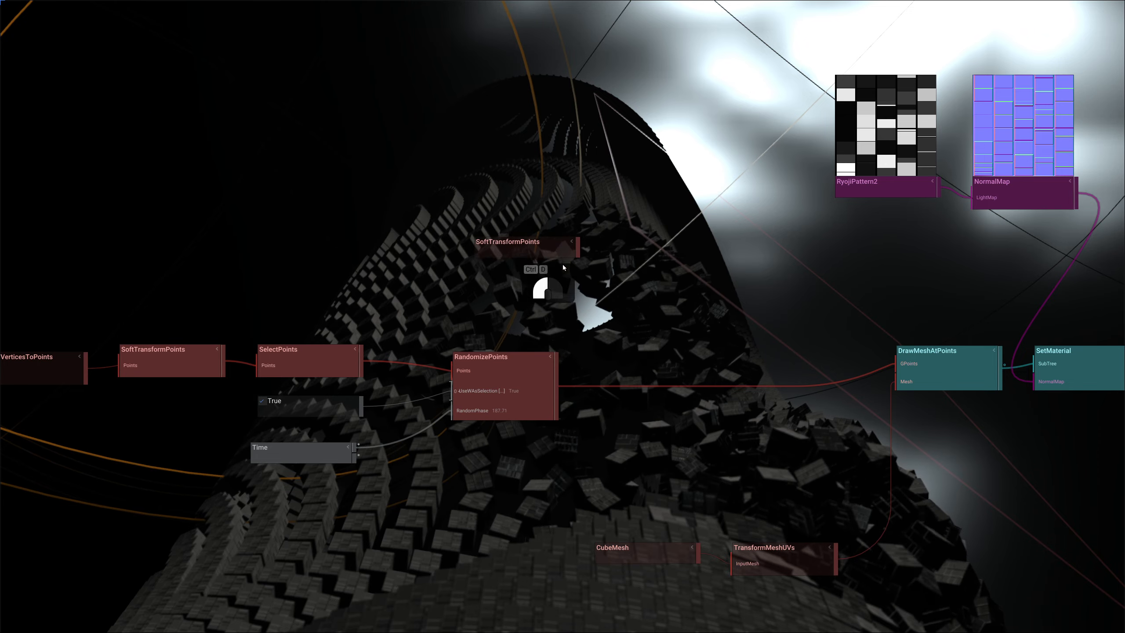
{"action": "left_click_drag", "start_coordinate": [569, 257], "coordinate": [736, 388]}
{"action": "left_click_drag", "start_coordinate": [730, 407], "coordinate": [719, 389]}
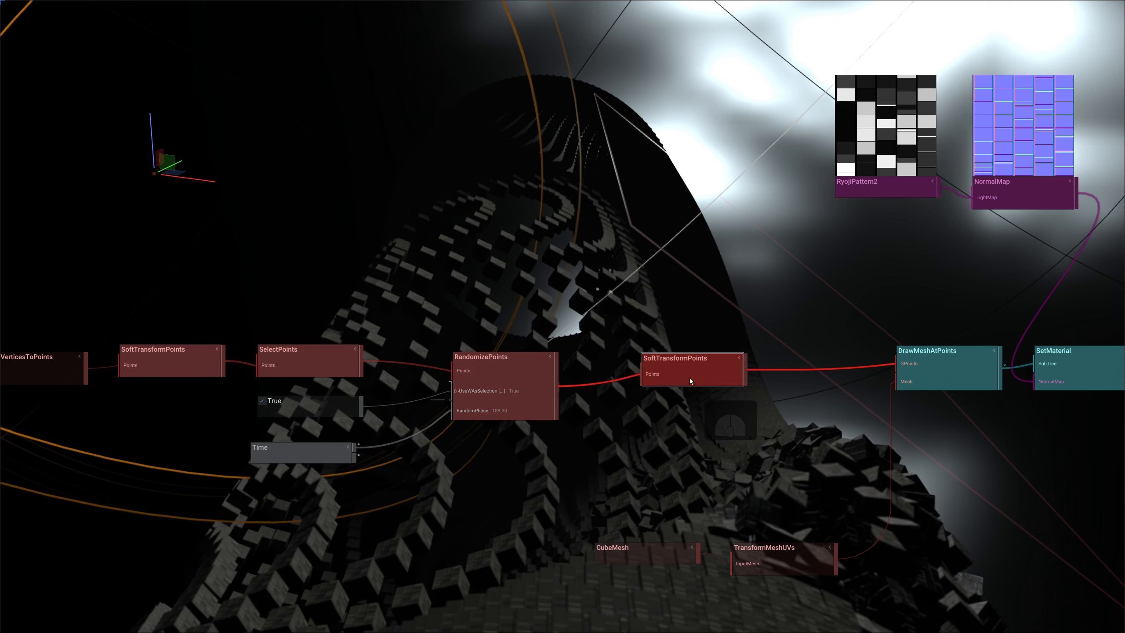
Reset the VolumeCenter of the duplicated SoftTransformPoints and set its VolumeSize to 4.1
{"action": "left_click", "coordinate": [691, 369]}
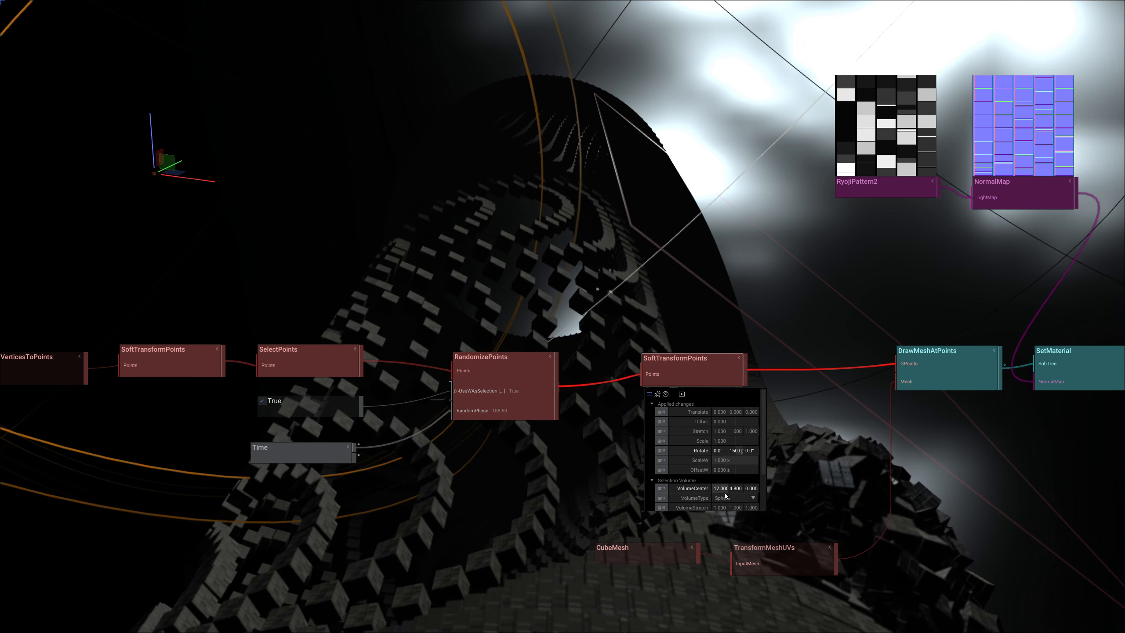
{"action": "left_click", "coordinate": [690, 492]}
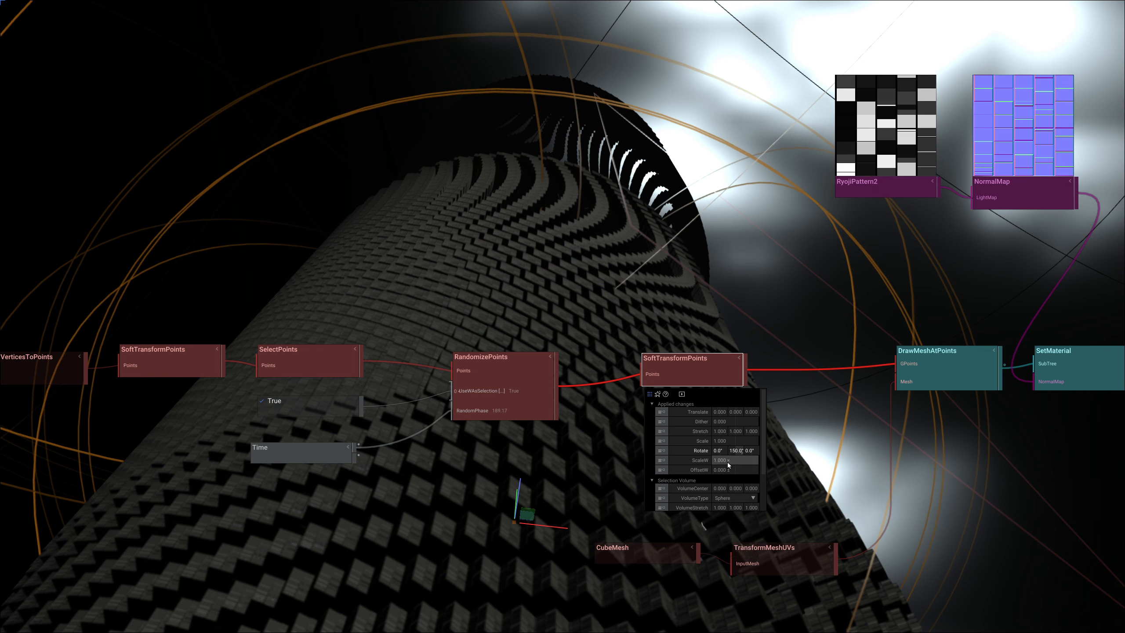
{"action": "scroll", "coordinate": [694, 494], "scroll_direction": "down", "scroll_amount": 3}
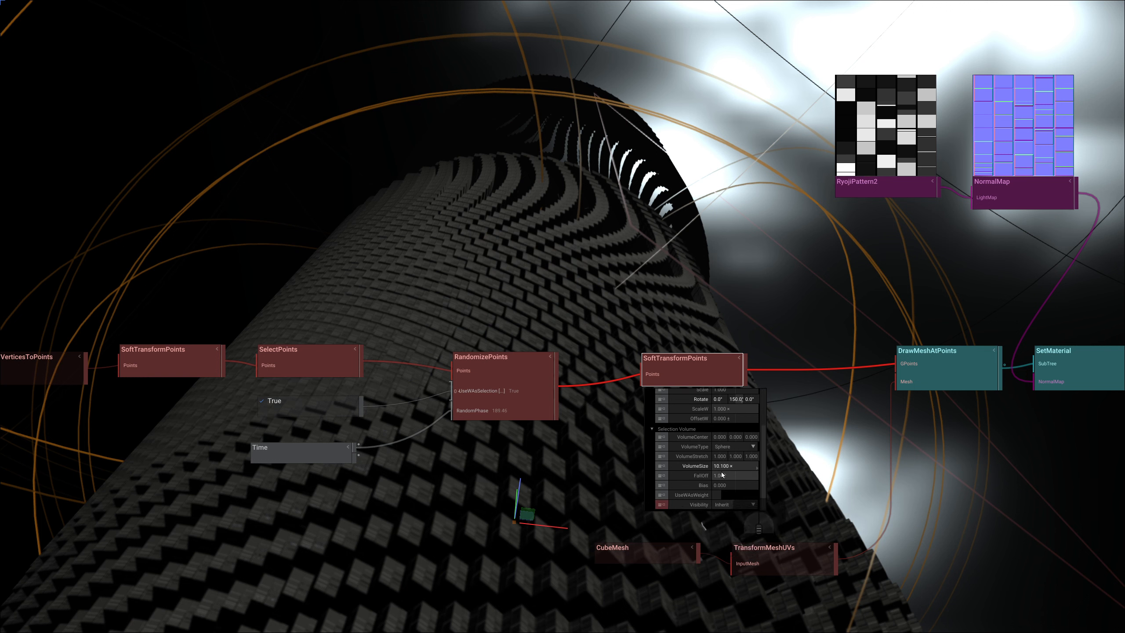
{"action": "left_click_drag", "start_coordinate": [722, 465], "coordinate": [723, 361]}
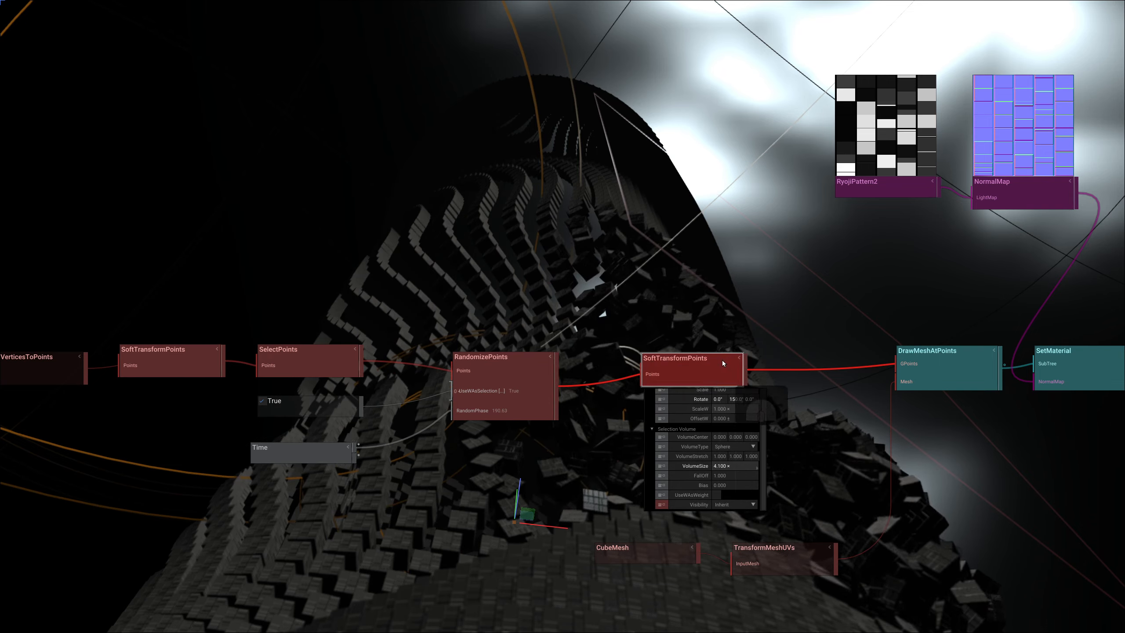
Move the duplicate's soft transform volume with its gizmo to a VolumeCenter of about -0.013, -3.068, -7.881
{"action": "left_click_drag", "start_coordinate": [528, 513], "coordinate": [654, 257]}
{"action": "left_click_drag", "start_coordinate": [642, 204], "coordinate": [688, 327]}
{"action": "left_click_drag", "start_coordinate": [717, 384], "coordinate": [820, 316]}
{"action": "left_click", "coordinate": [610, 312]}
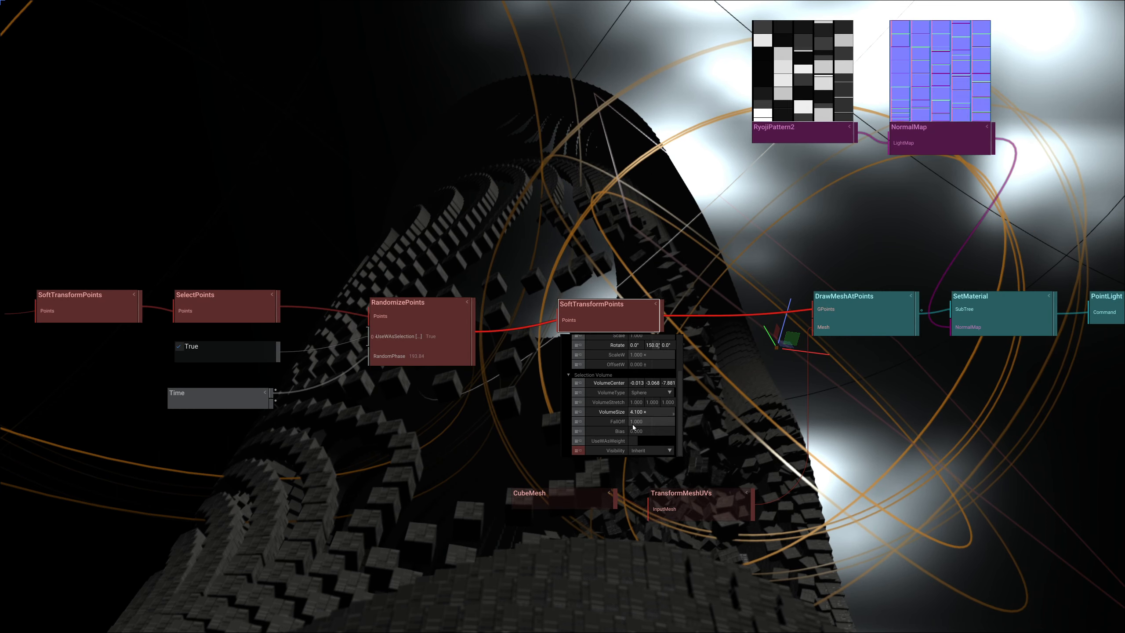
Reset the rotation of the duplicated SoftTransformPoints and set its Z translation to -5.3
{"action": "left_click", "coordinate": [613, 344]}
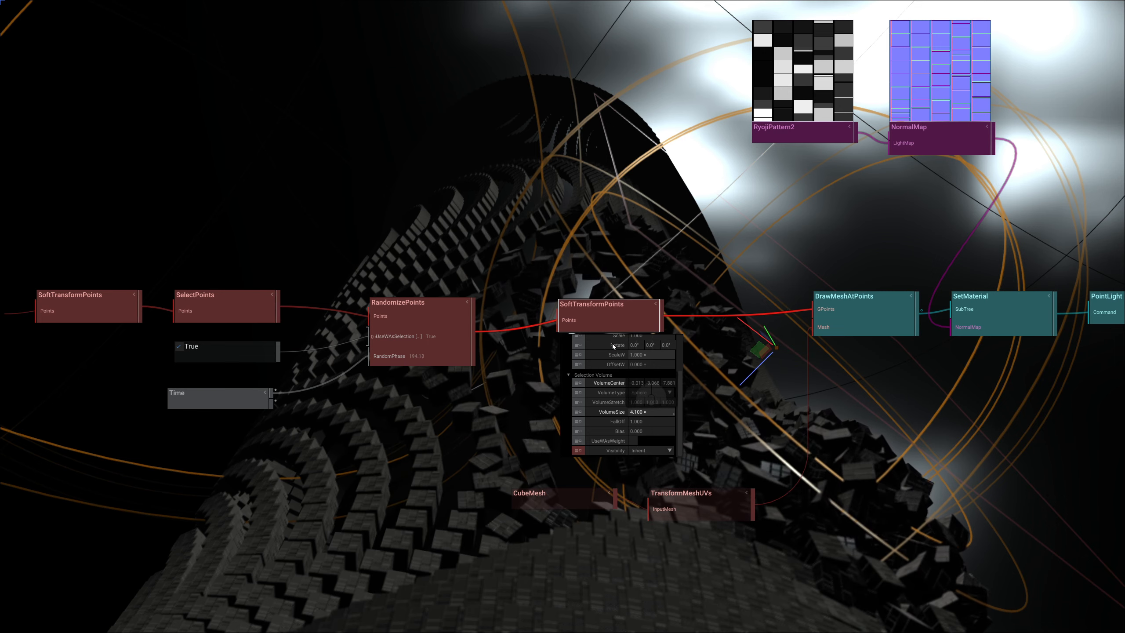
{"action": "scroll", "coordinate": [669, 386], "scroll_direction": "up", "scroll_amount": 2}
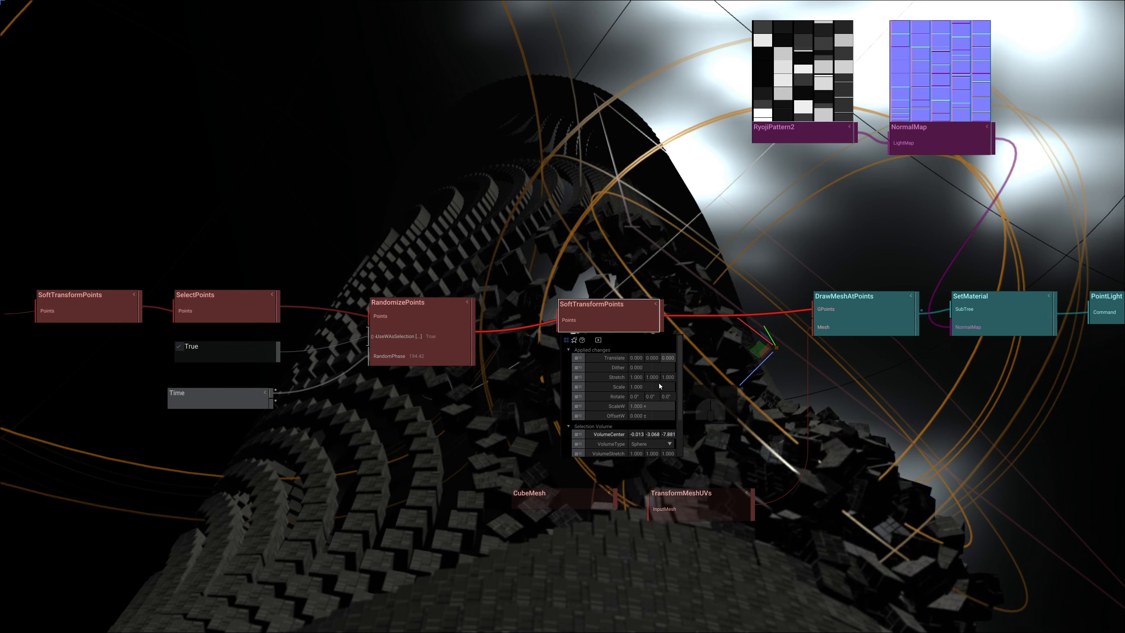
{"action": "left_click_drag", "start_coordinate": [667, 358], "coordinate": [638, 208]}
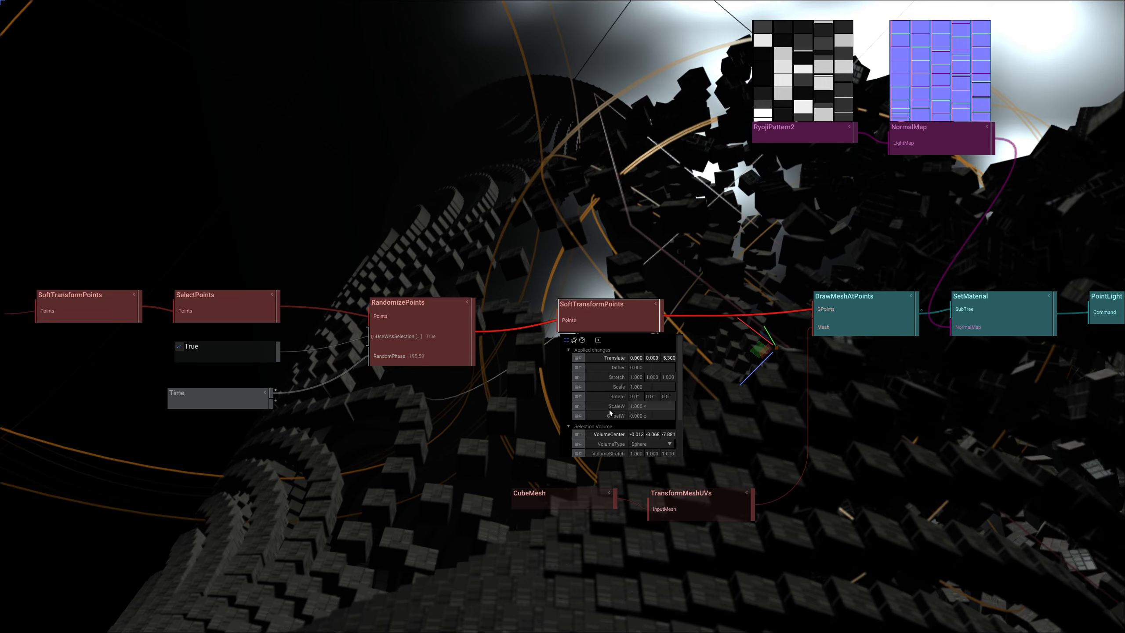
Set the duplicated SoftTransformPoints' Bias to 0.94 and its X rotation to 25°
{"action": "scroll", "coordinate": [609, 412], "scroll_direction": "down", "scroll_amount": 3}
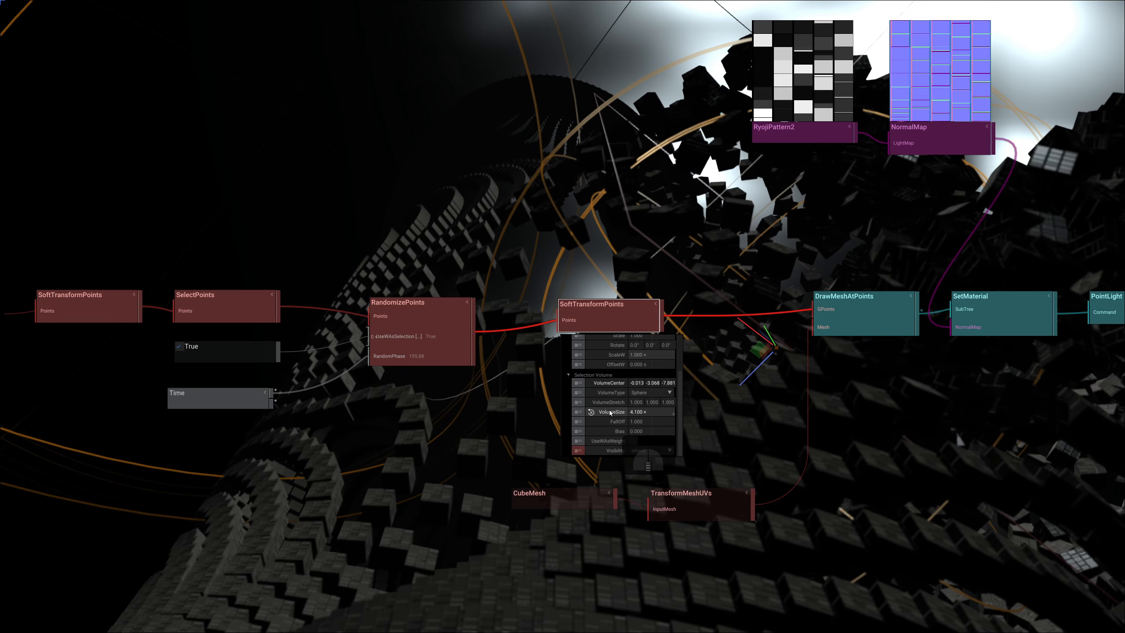
{"action": "left_click_drag", "start_coordinate": [640, 431], "coordinate": [640, 399]}
{"action": "scroll", "coordinate": [680, 403], "scroll_direction": "up", "scroll_amount": 3}
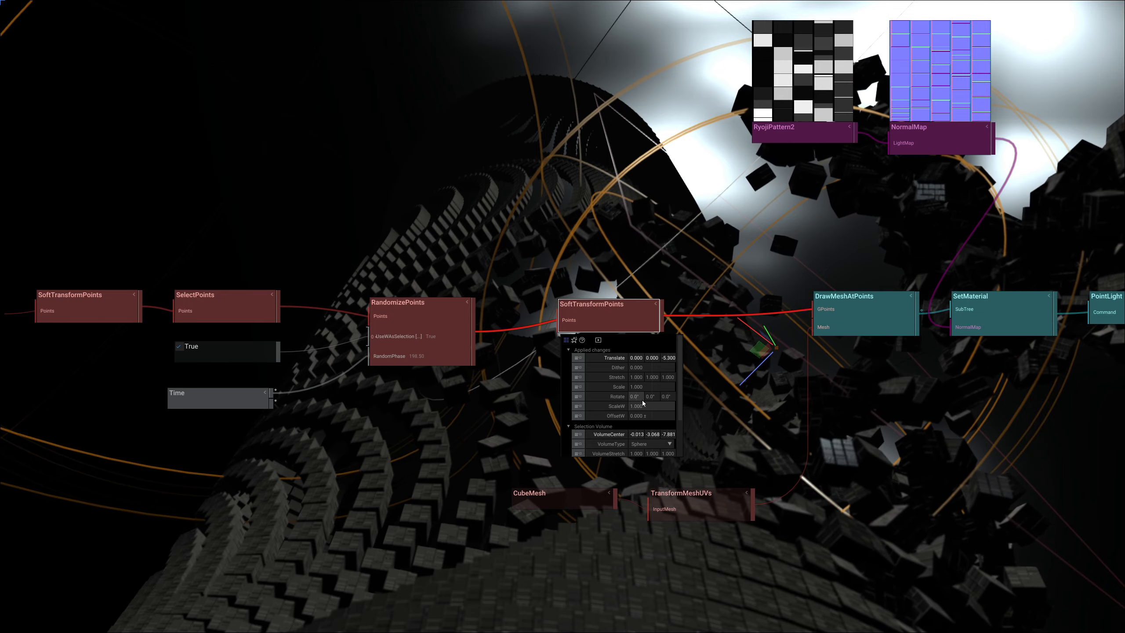
{"action": "left_click_drag", "start_coordinate": [643, 396], "coordinate": [616, 402]}
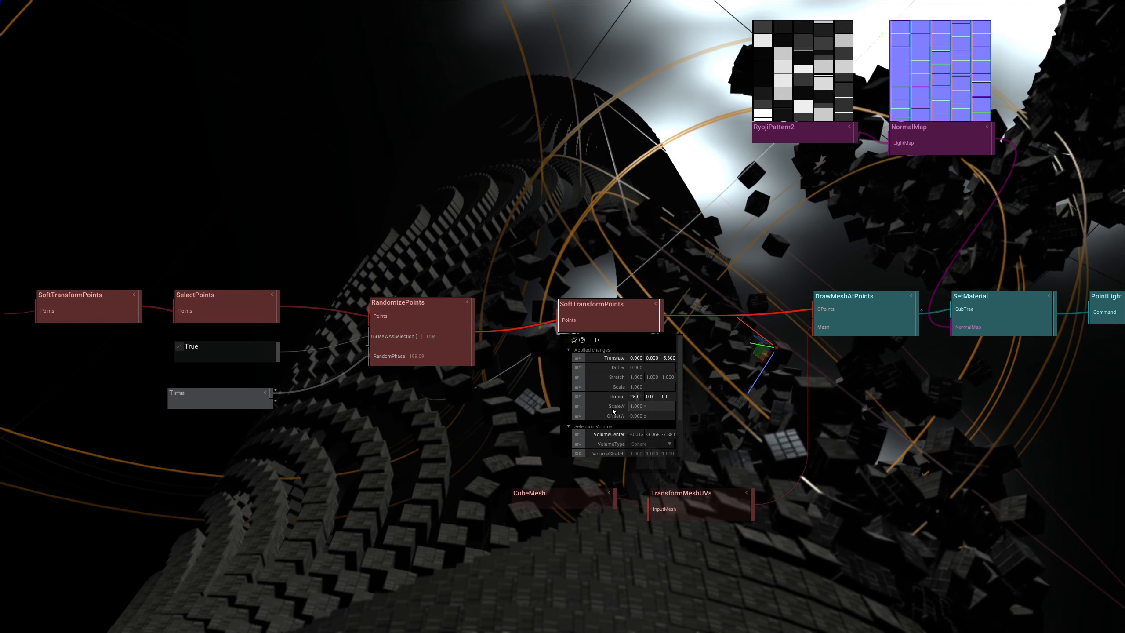
Set the duplicated SoftTransformPoints' FallOff to 1.84 and its VolumeSize to 2.62
{"action": "scroll", "coordinate": [614, 407], "scroll_direction": "down", "scroll_amount": 2}
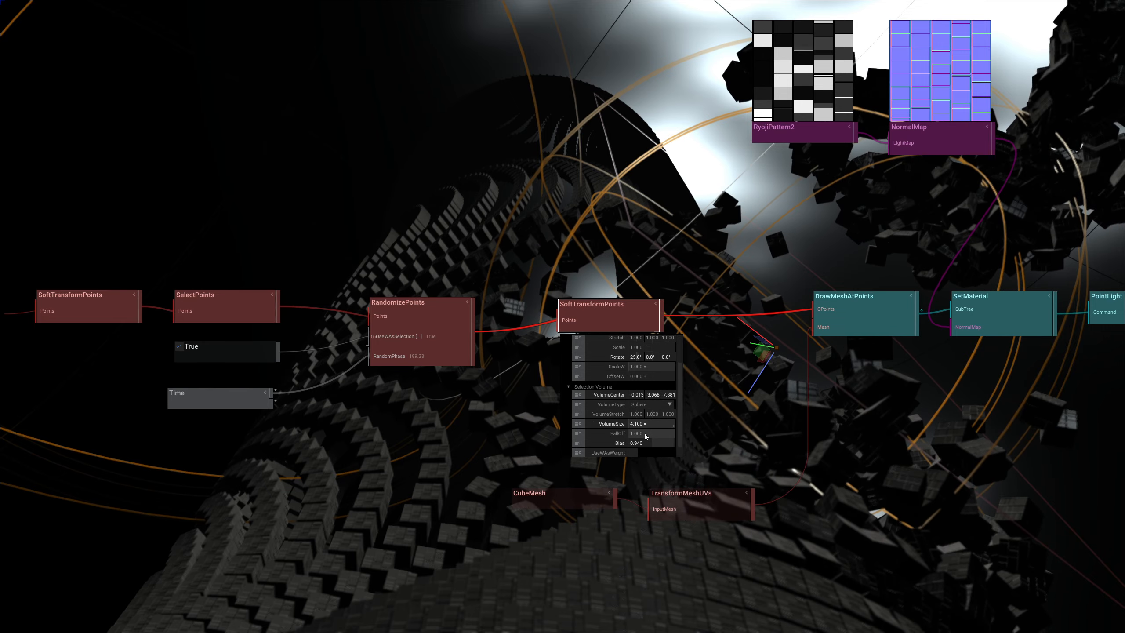
{"action": "mouse_move", "coordinate": [645, 436]}
{"action": "left_mouse_down"}
{"action": "mouse_move", "coordinate": [655, 427]}
{"action": "mouse_move", "coordinate": [636, 422]}
{"action": "left_mouse_up"}
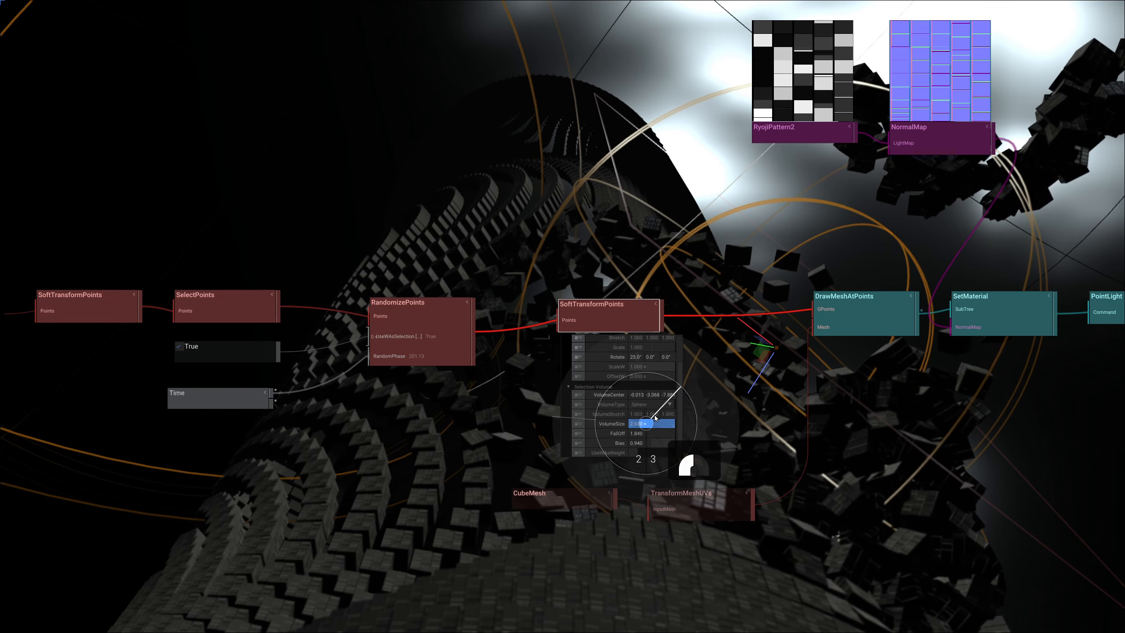
{"action": "left_click_drag", "start_coordinate": [655, 418], "coordinate": [682, 423]}
{"action": "left_click_drag", "start_coordinate": [639, 360], "coordinate": [636, 373]}
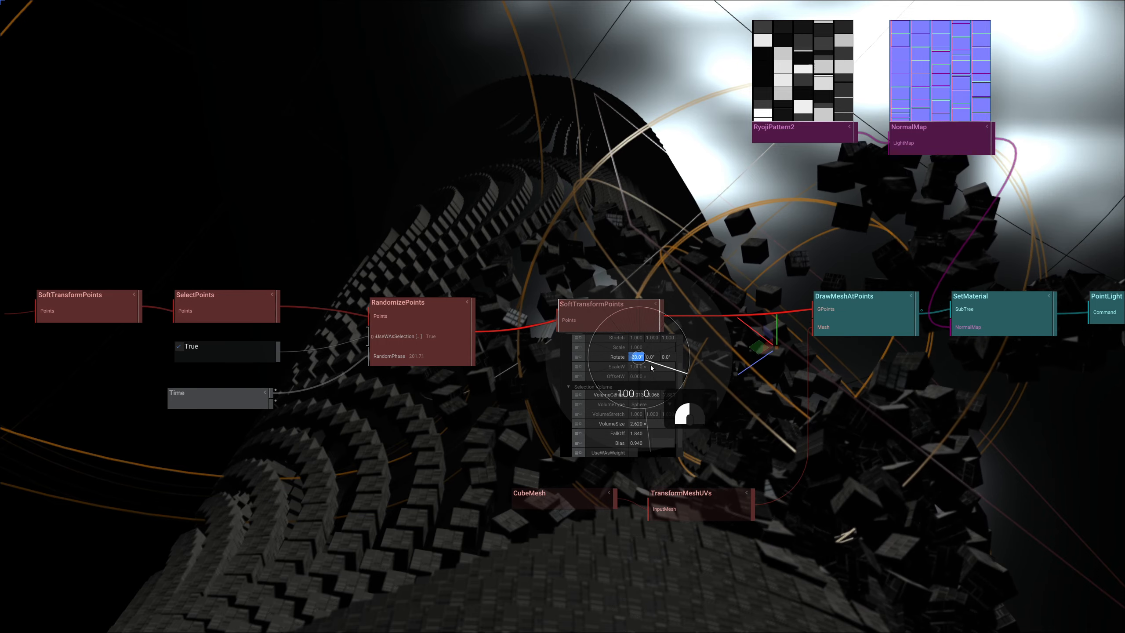
{"action": "left_click_drag", "start_coordinate": [652, 365], "coordinate": [569, 483]}
{"action": "left_click", "coordinate": [618, 358]}
{"action": "left_click", "coordinate": [609, 357]}
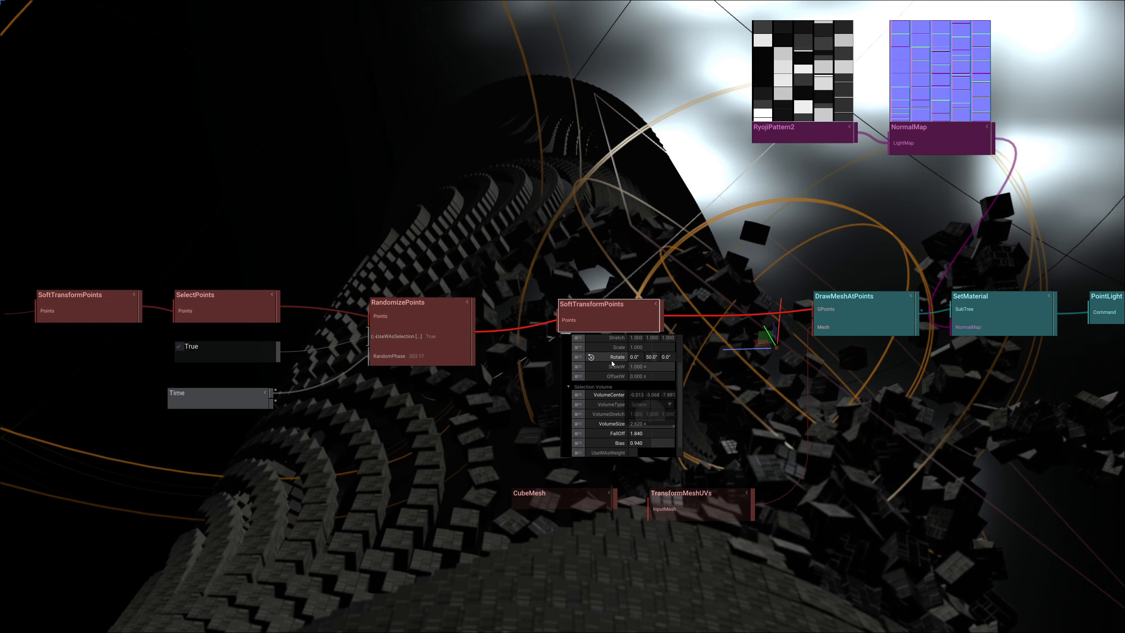
Reset the duplicated SoftTransformPoints' rotation and set its X rotation to -690°
{"action": "left_click", "coordinate": [612, 360]}
{"action": "left_click_drag", "start_coordinate": [632, 357], "coordinate": [549, 319]}
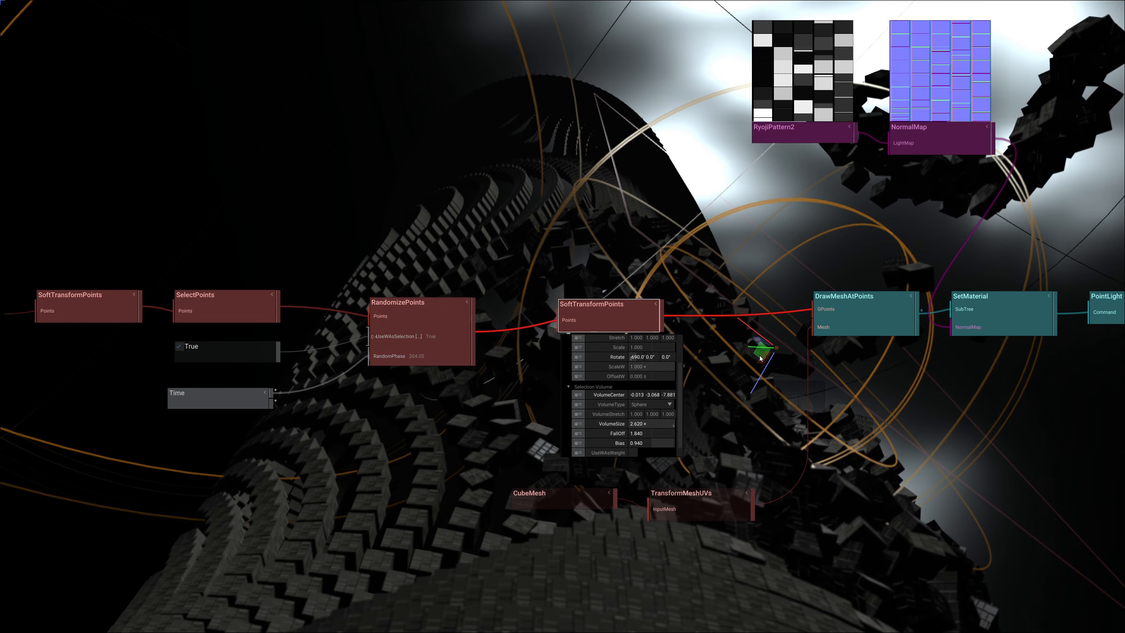
Reposition the selection volume of the SoftTransformPoints feeding DrawMeshAtPoints within the loose cubes and set its Bias to 0.79
{"action": "left_click_drag", "start_coordinate": [760, 356], "coordinate": [882, 349]}
{"action": "left_click", "coordinate": [619, 308]}
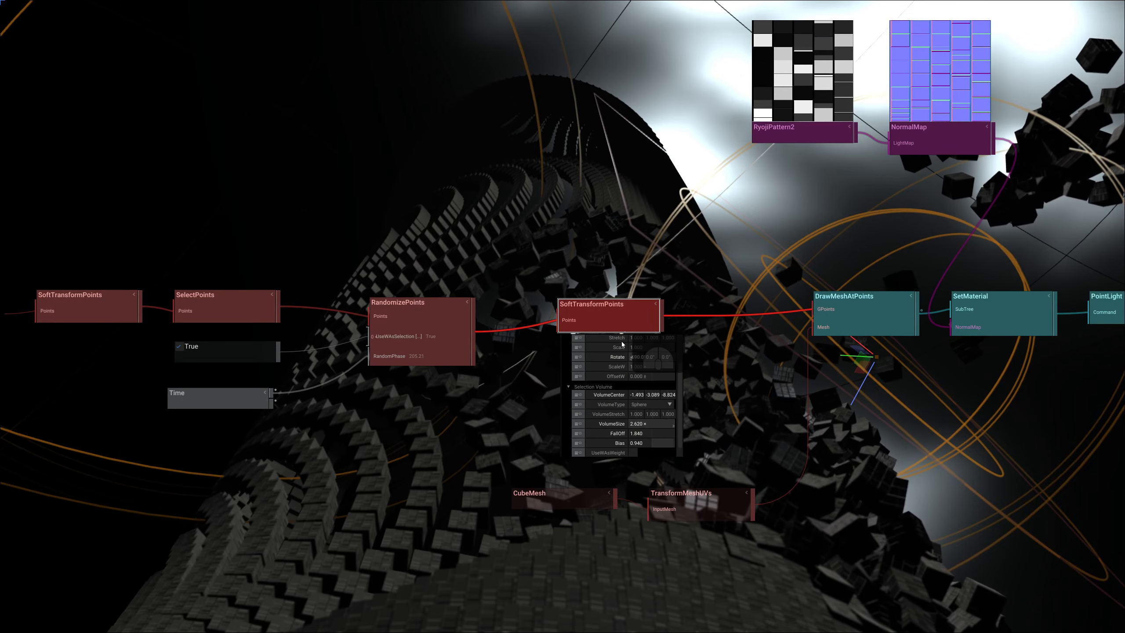
{"action": "left_click_drag", "start_coordinate": [639, 444], "coordinate": [667, 445]}
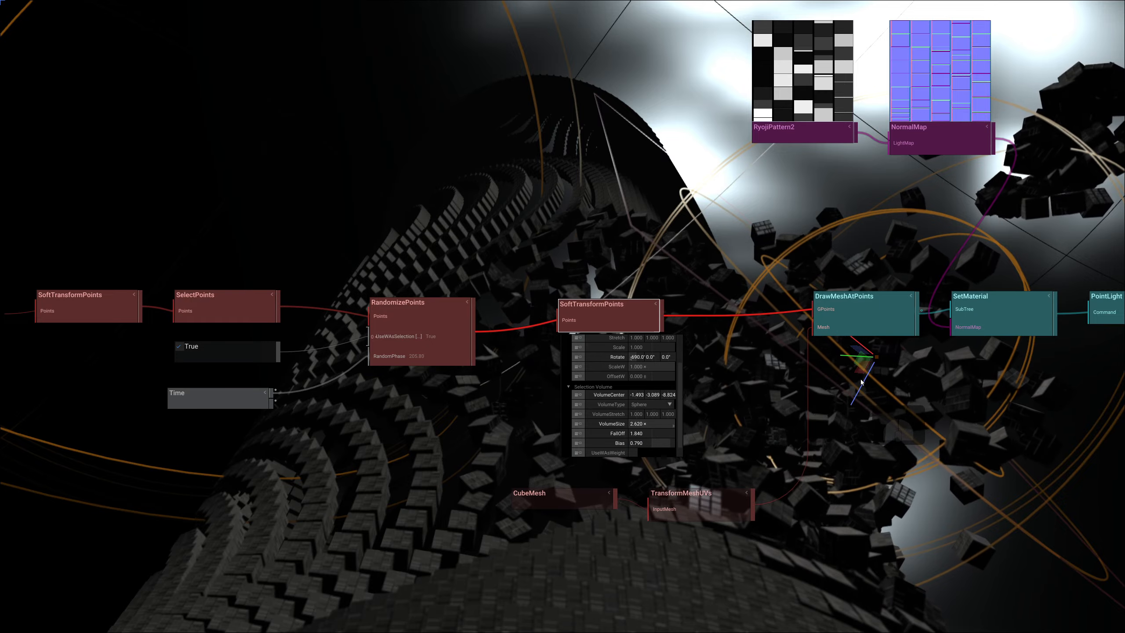
{"action": "left_click_drag", "start_coordinate": [875, 363], "coordinate": [901, 314]}
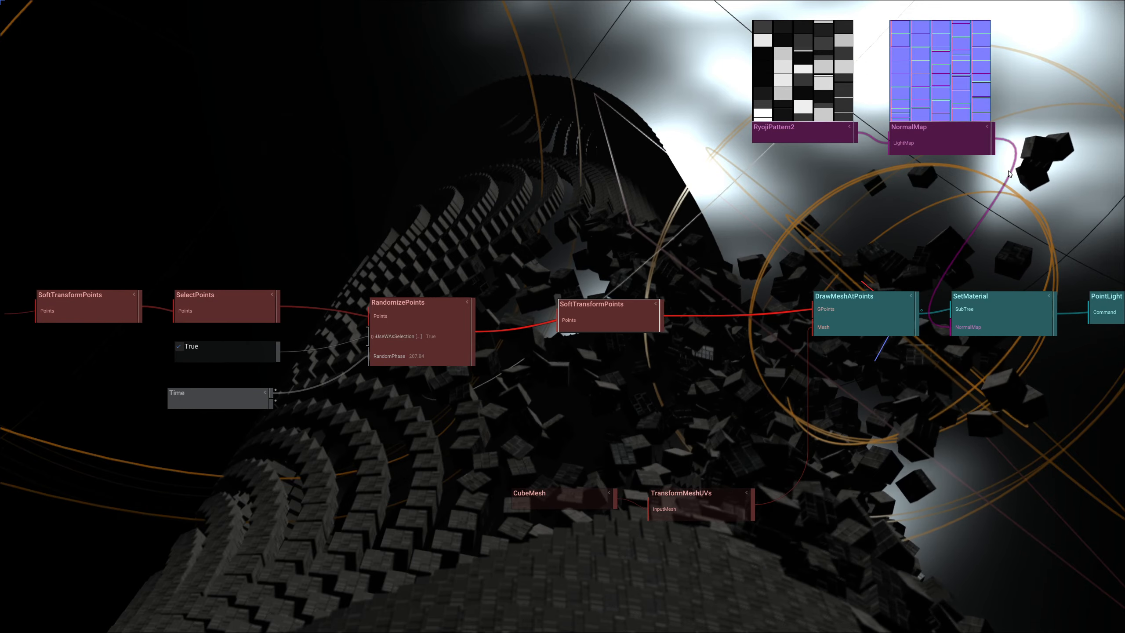
{"action": "right_click_drag", "start_coordinate": [744, 407], "coordinate": [419, 279]}
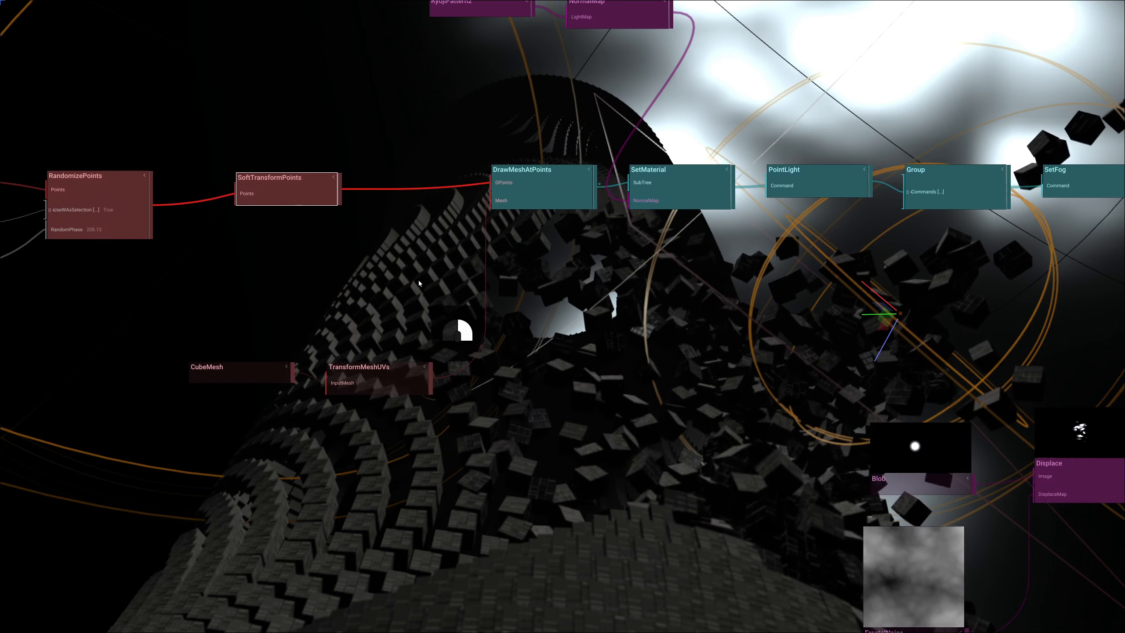
{"action": "scroll", "coordinate": [603, 350], "scroll_direction": "down", "scroll_amount": 5}
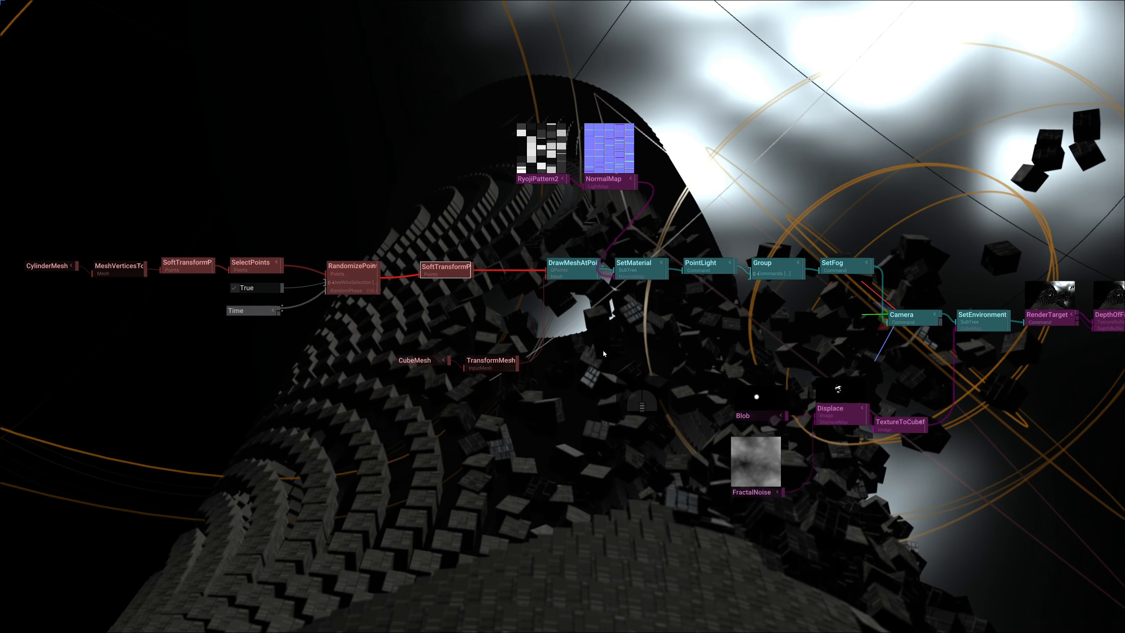
{"action": "scroll", "coordinate": [602, 350], "scroll_direction": "down", "scroll_amount": 3}
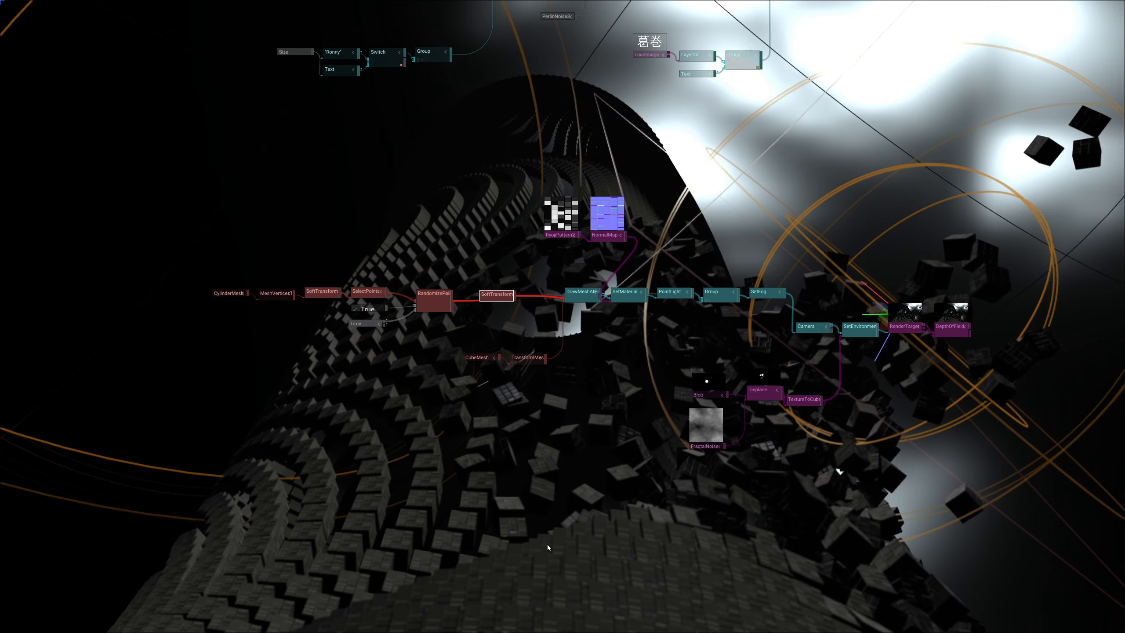
{"action": "right_click_drag", "start_coordinate": [458, 443], "coordinate": [523, 422]}
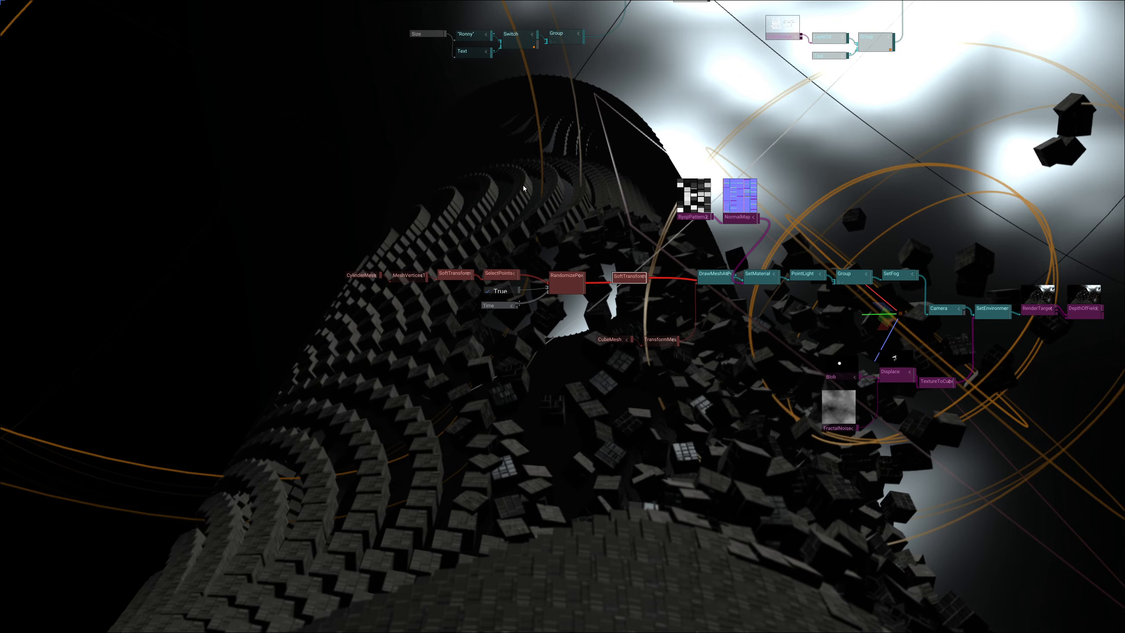
{"action": "scroll", "coordinate": [448, 301], "scroll_direction": "up", "scroll_amount": 3}
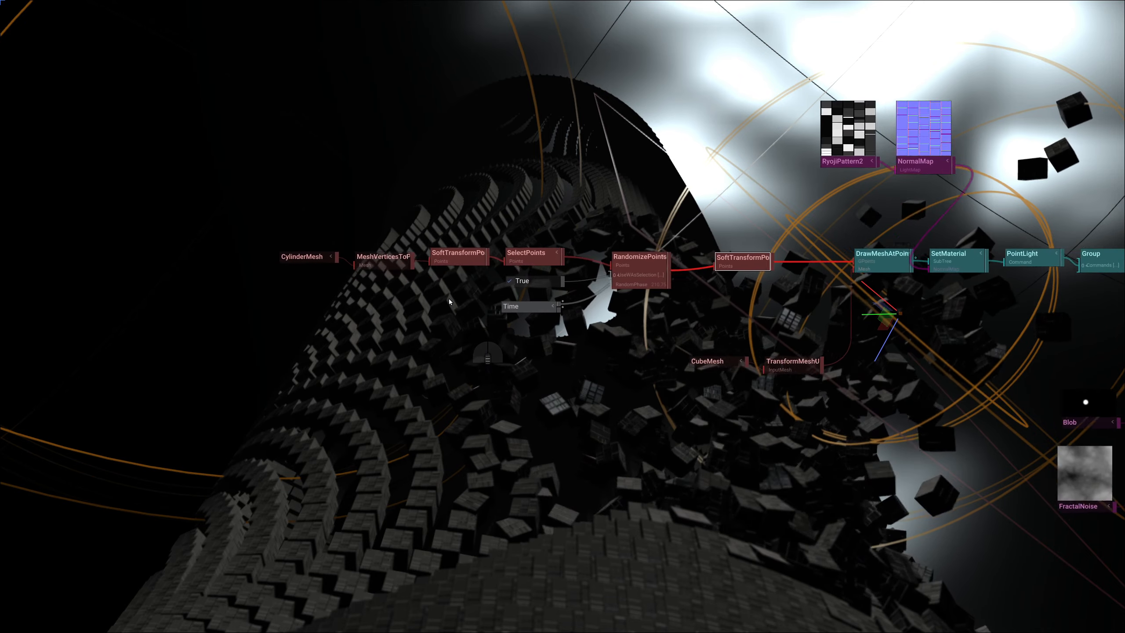
{"action": "left_click", "coordinate": [453, 256]}
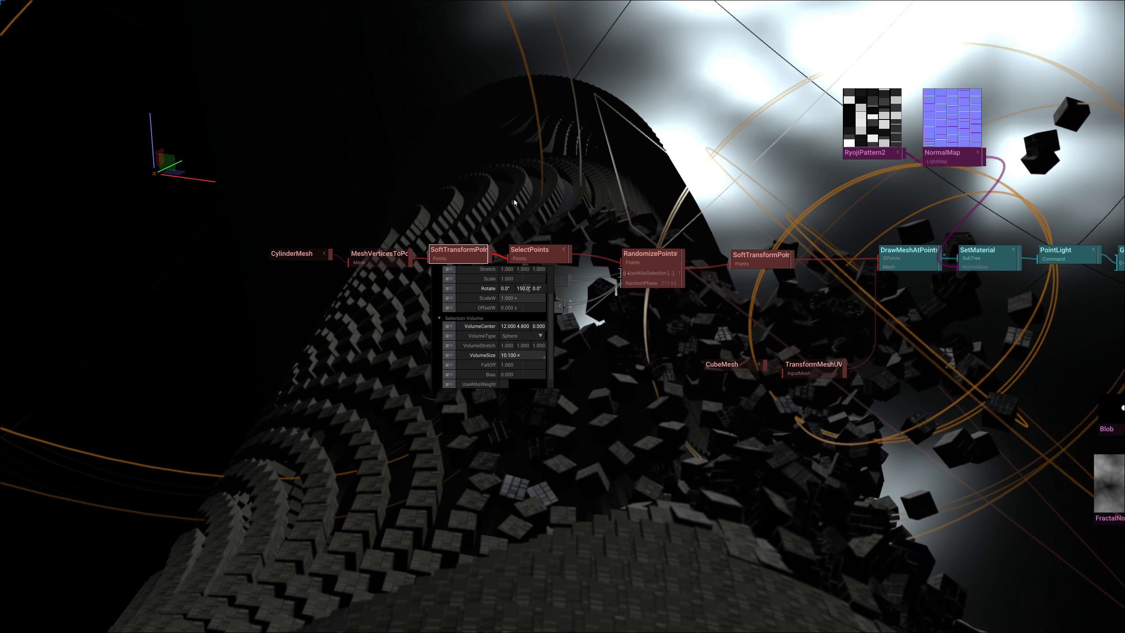
{"action": "left_click_drag", "start_coordinate": [252, 202], "coordinate": [374, 275]}
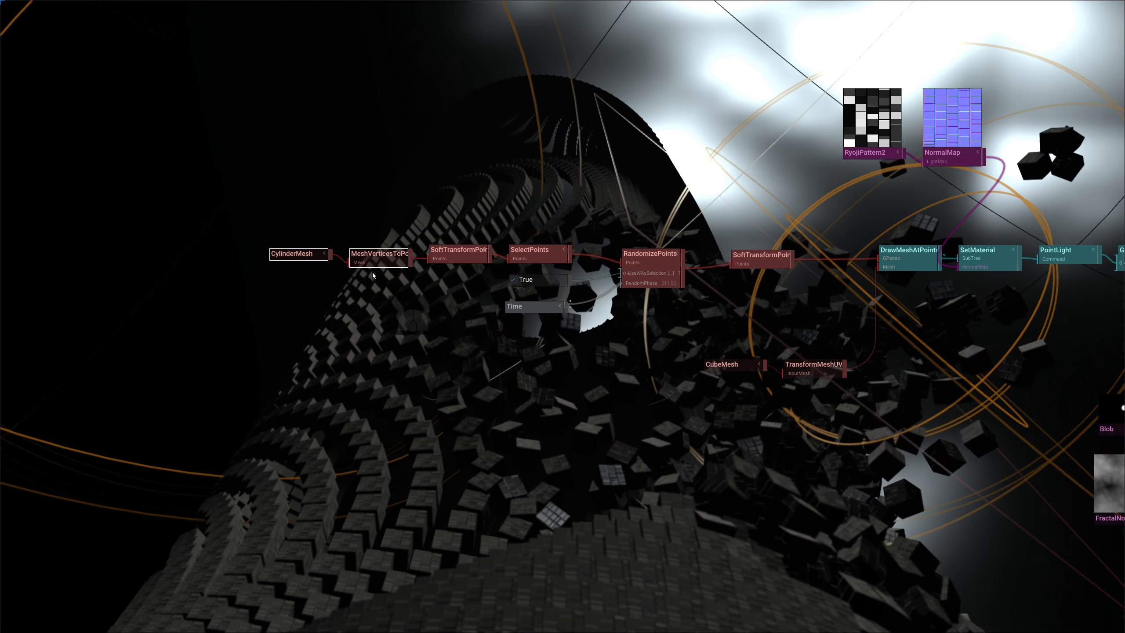
{"action": "mouse_move", "coordinate": [429, 283]}
{"action": "right_mouse_down"}
{"action": "mouse_move", "coordinate": [412, 247]}
{"action": "mouse_move", "coordinate": [488, 261]}
{"action": "right_mouse_up"}
{"action": "left_click_drag", "start_coordinate": [271, 146], "coordinate": [352, 271]}
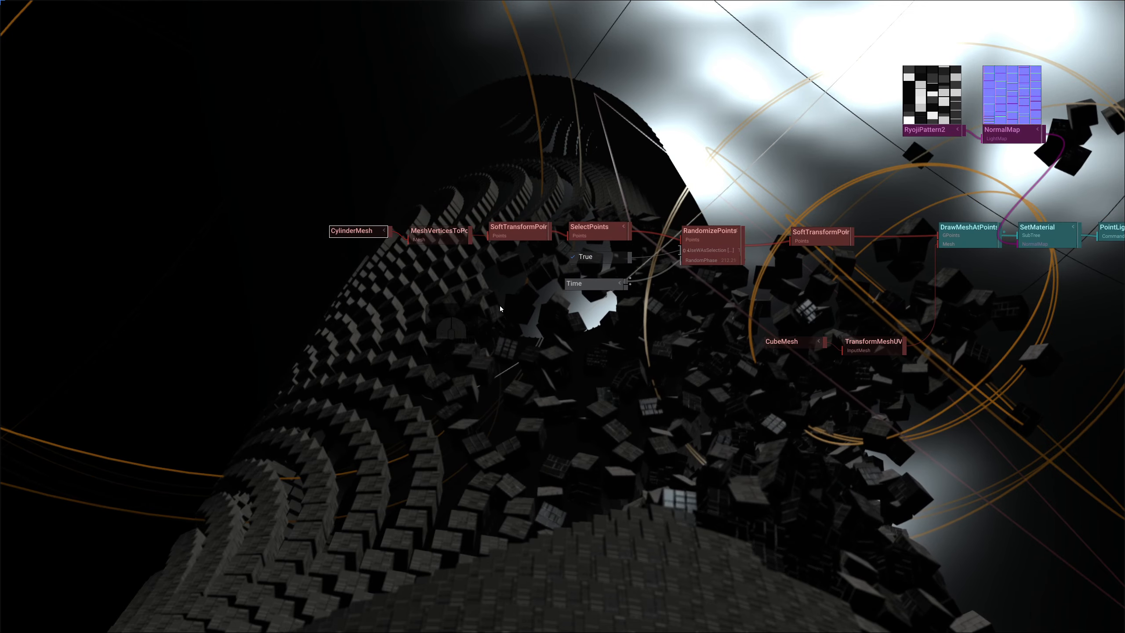
{"action": "scroll", "coordinate": [575, 396], "scroll_direction": "down", "scroll_amount": 3}
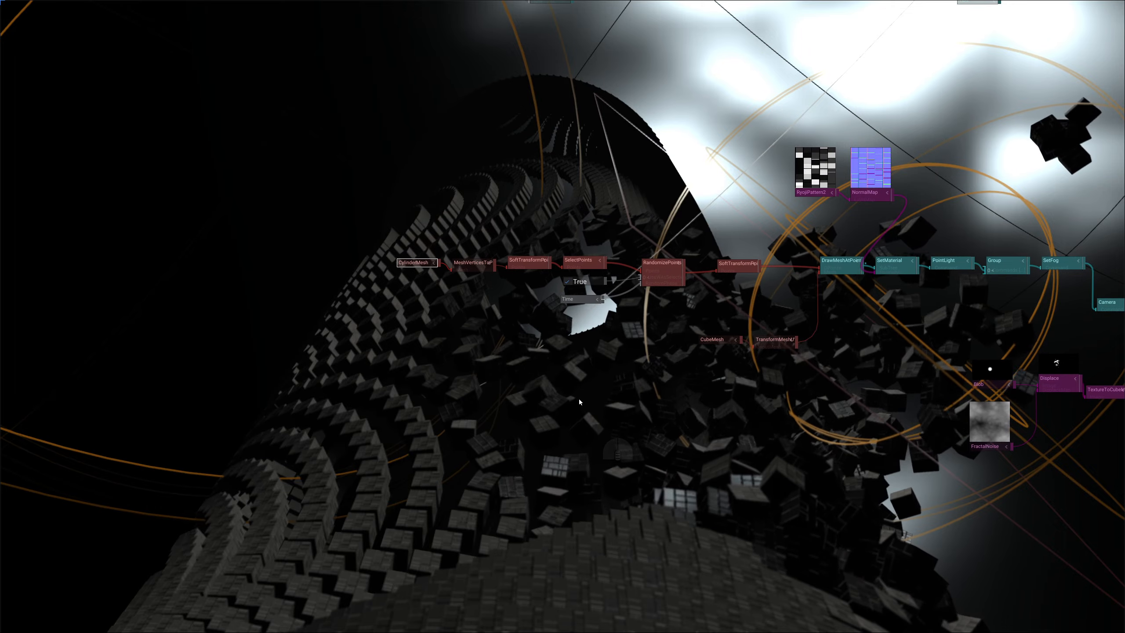
{"action": "scroll", "coordinate": [556, 370], "scroll_direction": "up", "scroll_amount": 3}
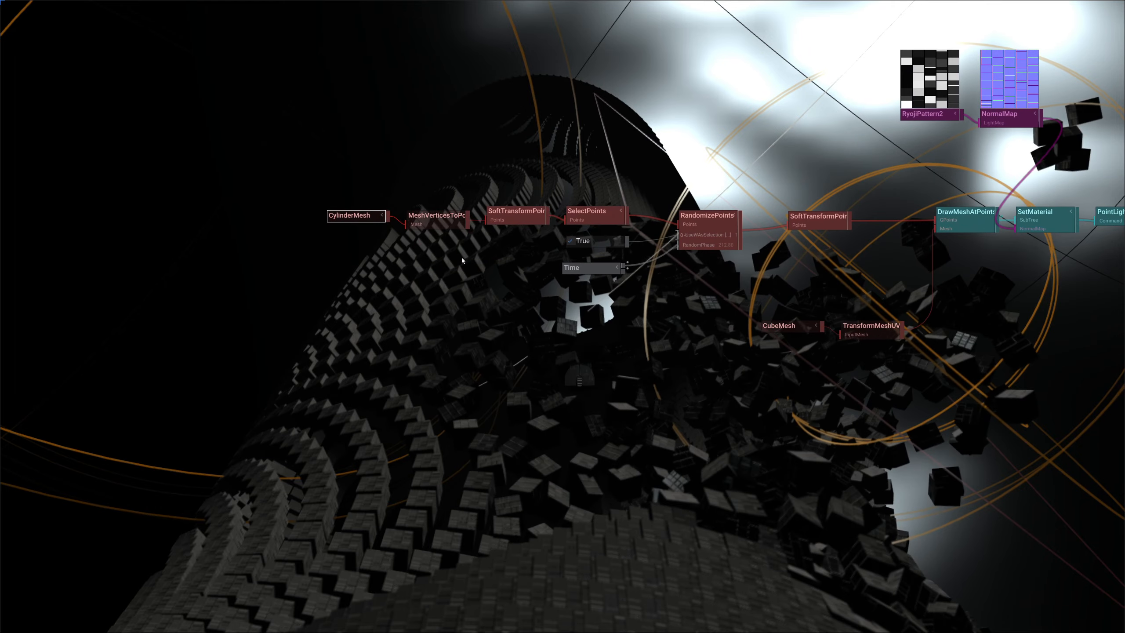
Insert a TransformPoints operator between MeshVerticesToPoints and the first SoftTransformPoints
{"action": "left_click", "coordinate": [408, 224]}
{"action": "key", "text": "Tab"}
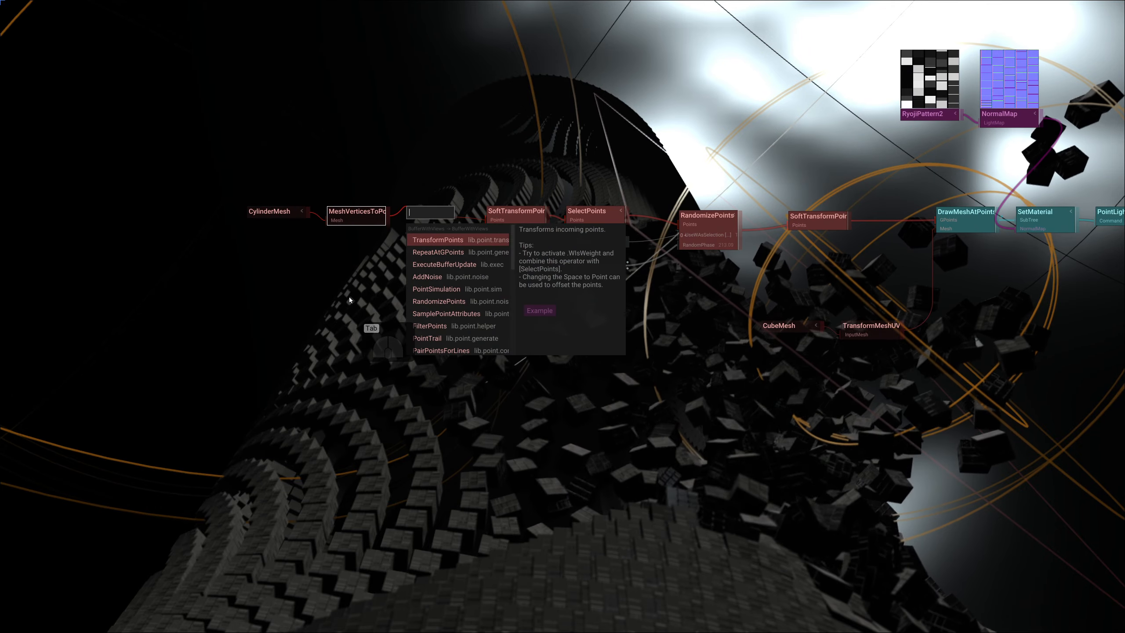
{"action": "key", "text": "Return"}
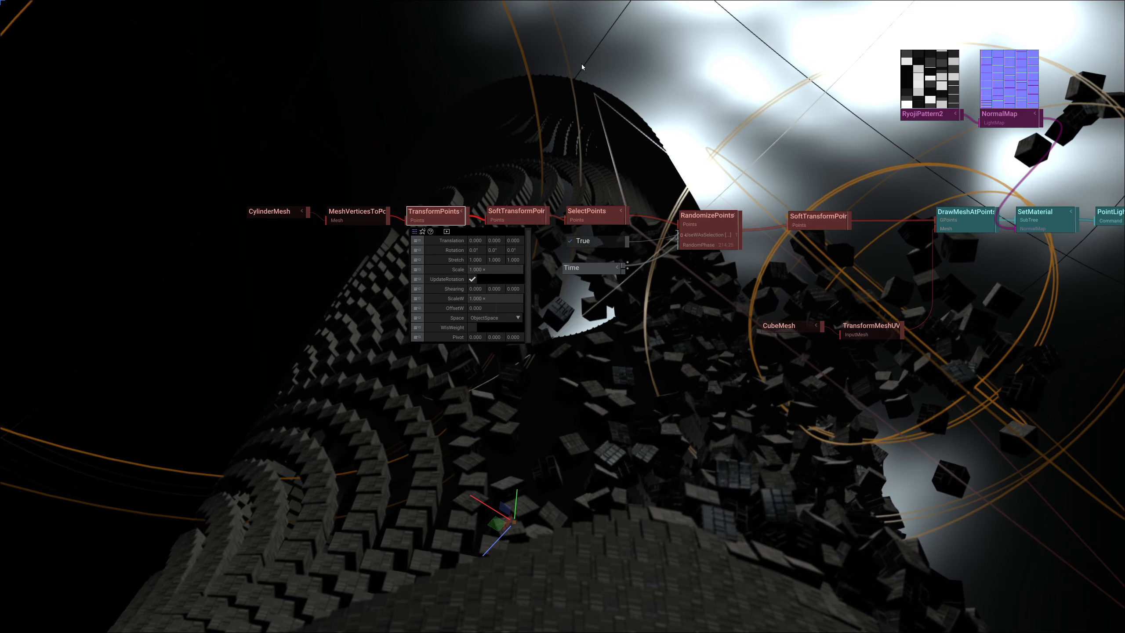
Set the TransformPoints' Space to PointSpace and its Y rotation to 74°
{"action": "right_click_drag", "start_coordinate": [531, 91], "coordinate": [526, 173]}
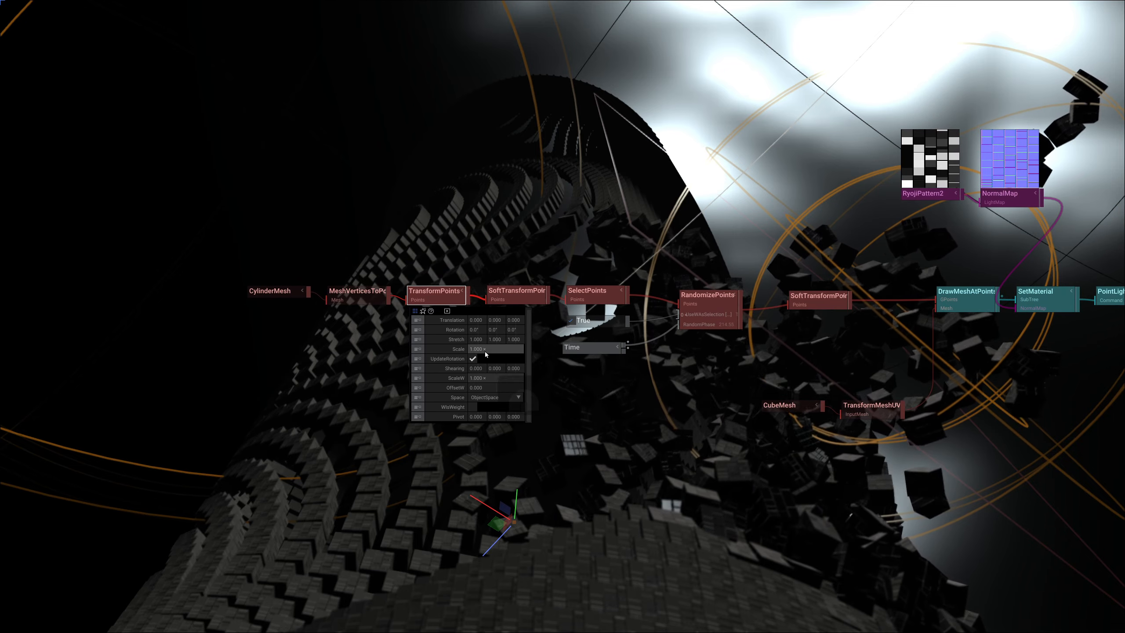
{"action": "left_click", "coordinate": [495, 398]}
{"action": "left_click", "coordinate": [488, 408]}
{"action": "mouse_move", "coordinate": [493, 326]}
{"action": "left_mouse_down"}
{"action": "mouse_move", "coordinate": [506, 325]}
{"action": "mouse_move", "coordinate": [505, 338]}
{"action": "left_mouse_up"}
{"action": "left_click_drag", "start_coordinate": [509, 323], "coordinate": [507, 327]}
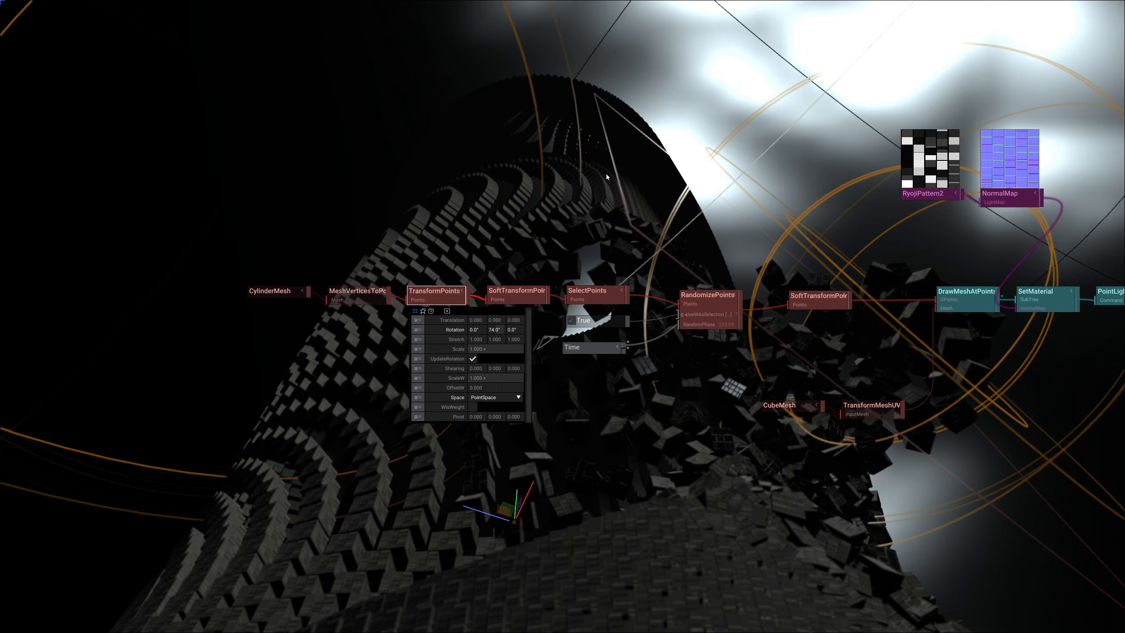
Try a different Fill angle on the CylinderMesh
{"action": "scroll", "coordinate": [720, 313], "scroll_direction": "down", "scroll_amount": 4}
{"action": "right_click_drag", "start_coordinate": [720, 313], "coordinate": [799, 327]}
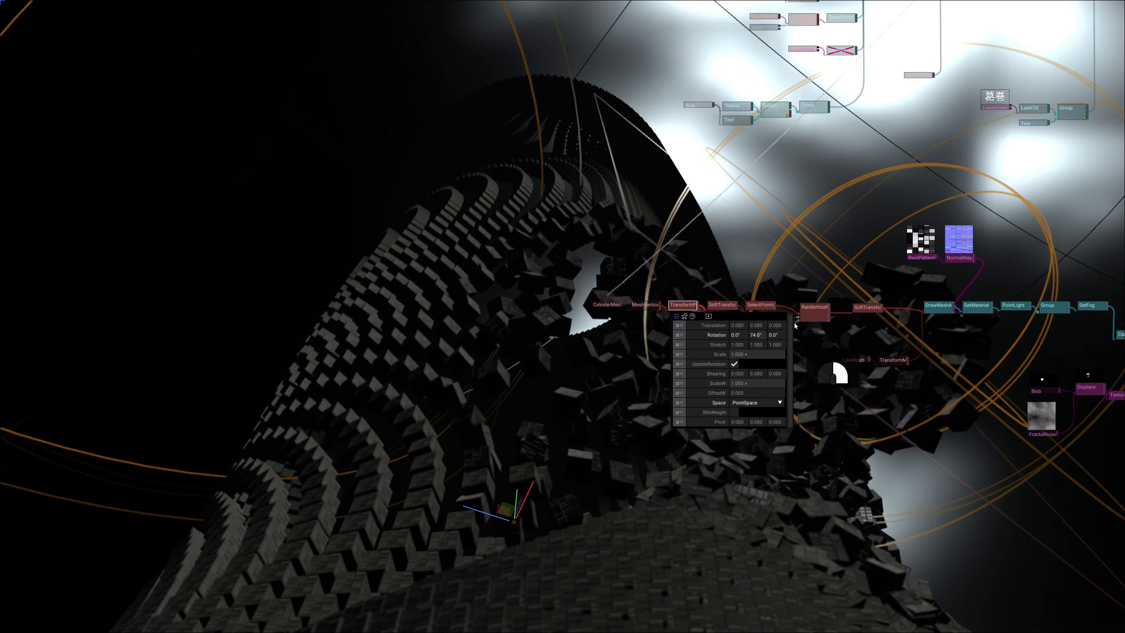
{"action": "right_click_drag", "start_coordinate": [790, 388], "coordinate": [552, 332]}
{"action": "scroll", "coordinate": [508, 268], "scroll_direction": "up", "scroll_amount": 1}
{"action": "scroll", "coordinate": [509, 268], "scroll_direction": "up", "scroll_amount": 2}
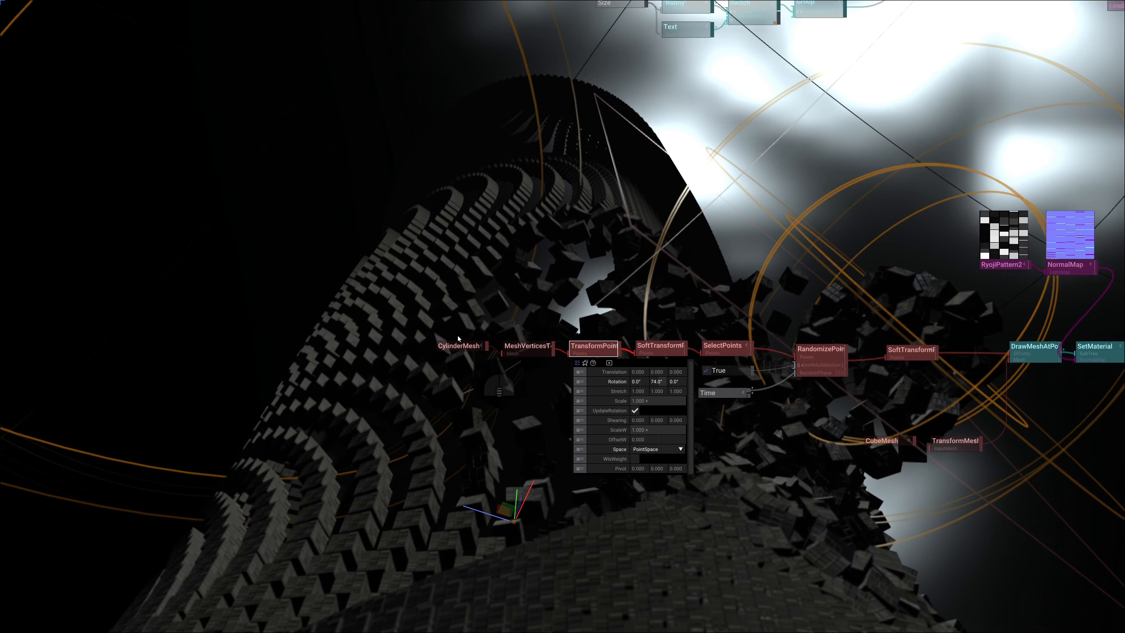
{"action": "left_click", "coordinate": [458, 346]}
{"action": "scroll", "coordinate": [517, 443], "scroll_direction": "down", "scroll_amount": 1}
{"action": "left_click_drag", "start_coordinate": [524, 461], "coordinate": [509, 427]}
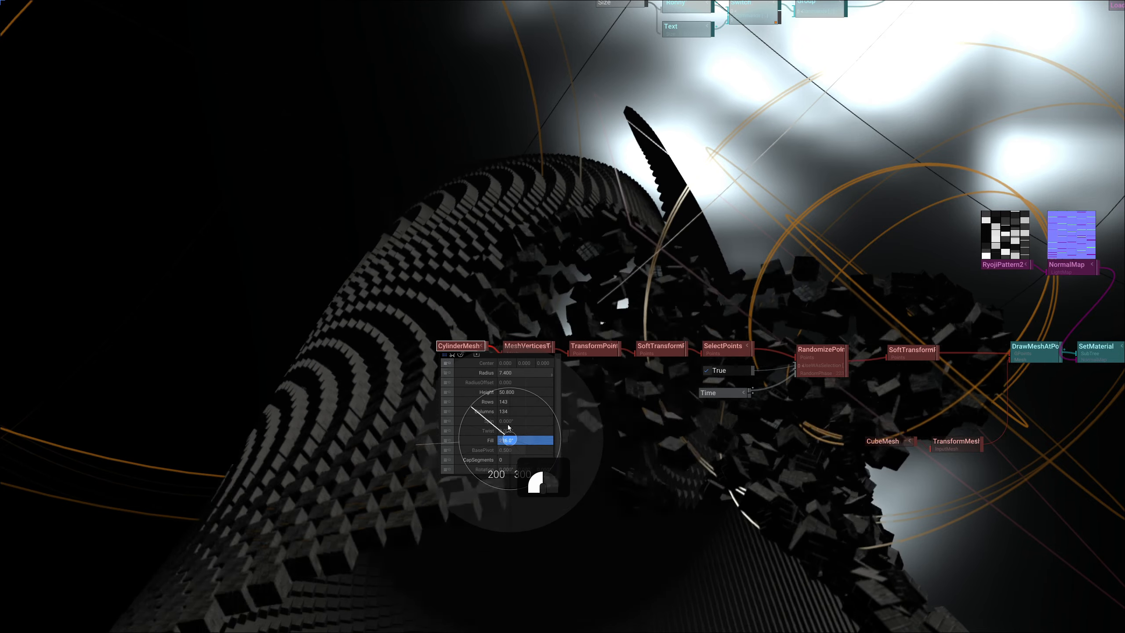
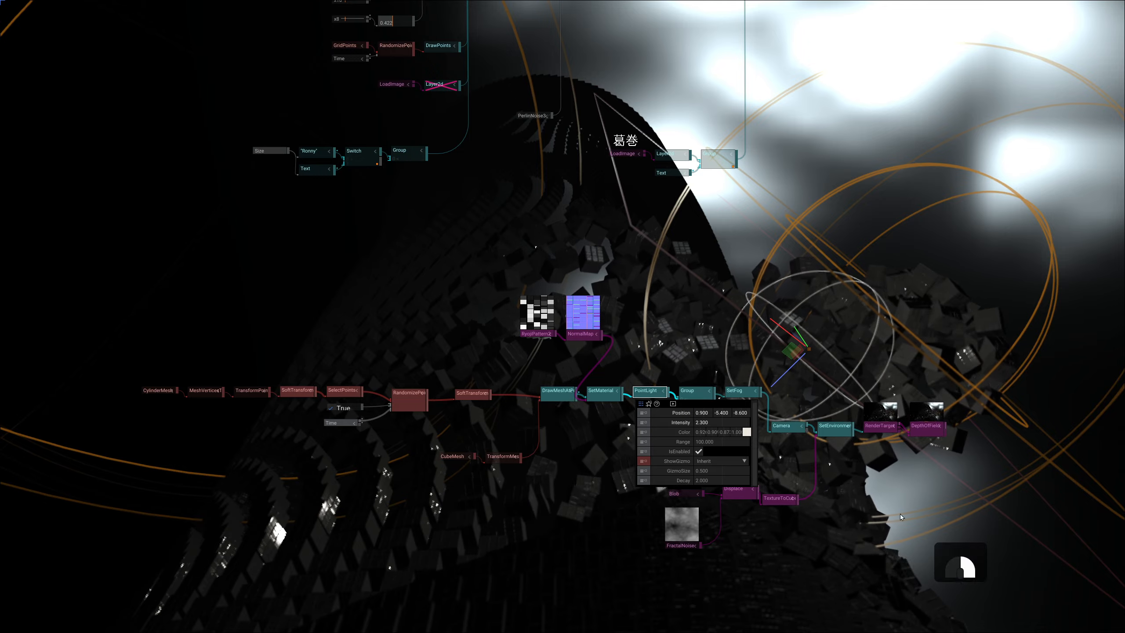
Add a Glow operator after DepthOfField, pinned as the displayed output, and set its BlurRadius to 0.21
{"action": "right_click_drag", "start_coordinate": [900, 514], "coordinate": [615, 560]}
{"action": "scroll", "coordinate": [719, 479], "scroll_direction": "up", "scroll_amount": 2}
{"action": "left_click", "coordinate": [662, 408]}
{"action": "key", "text": "Tab"}
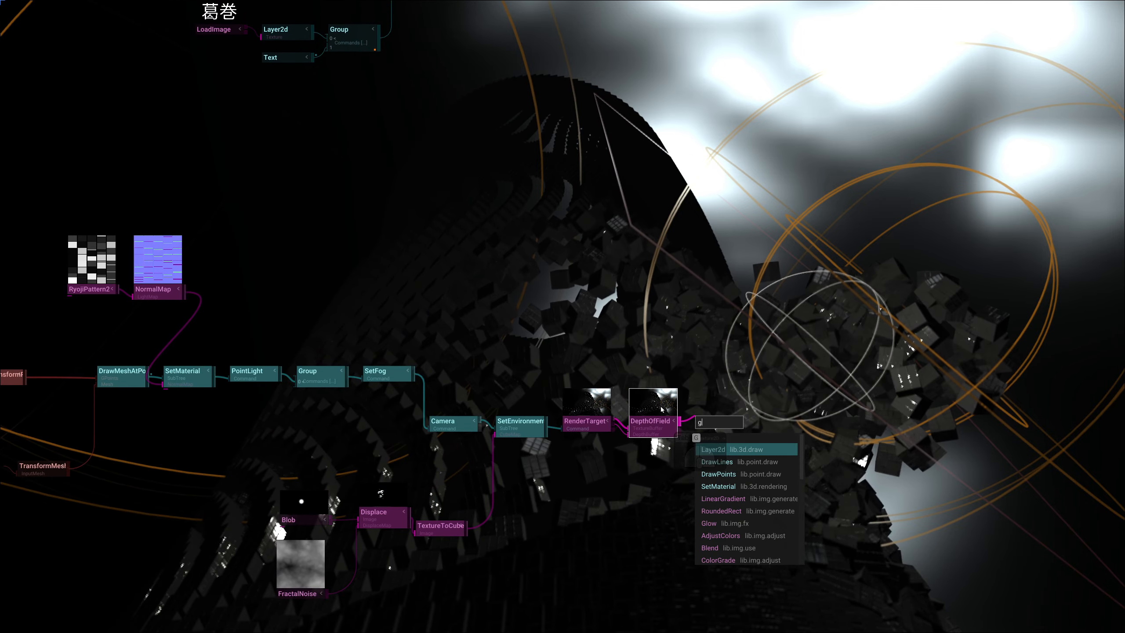
{"action": "key", "text": "Return"}
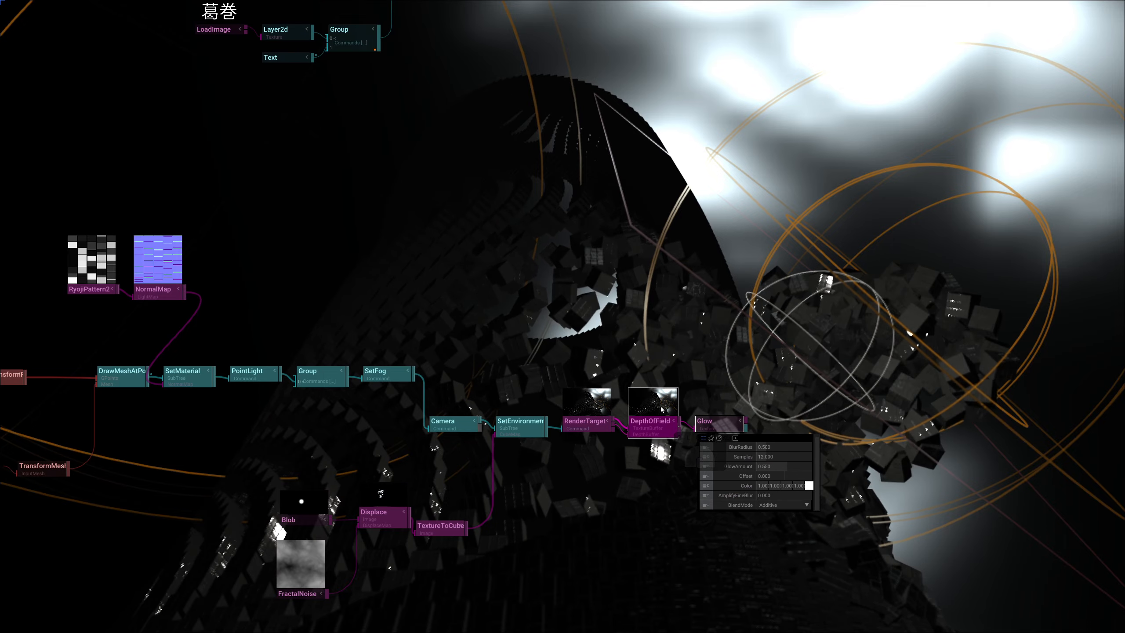
{"action": "key", "text": "ctrl+p"}
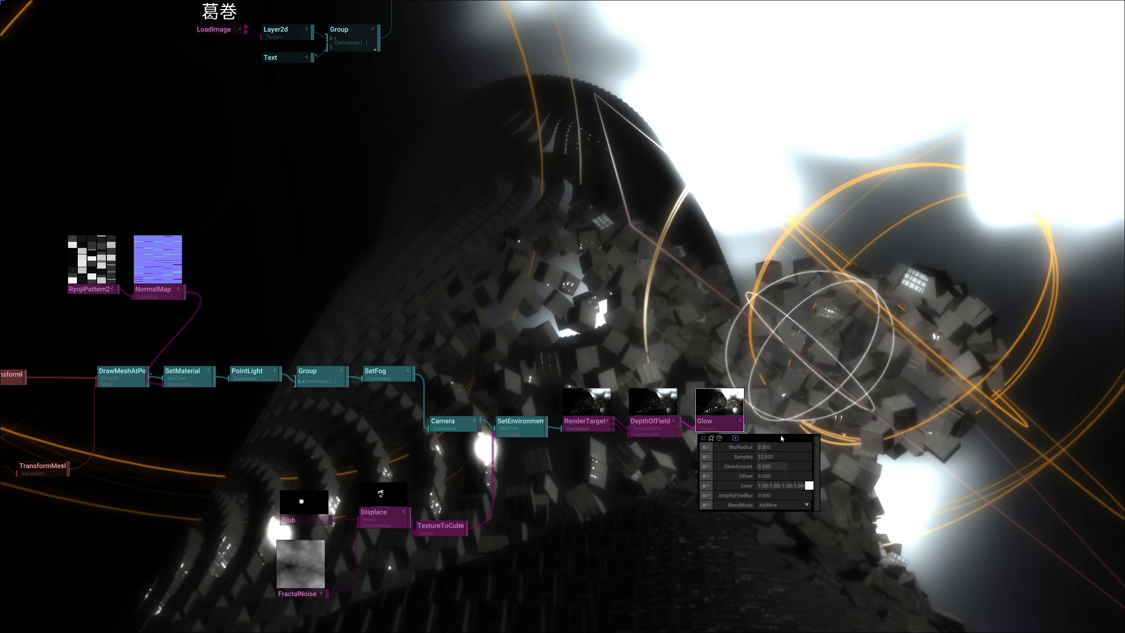
{"action": "left_click_drag", "start_coordinate": [768, 447], "coordinate": [745, 453]}
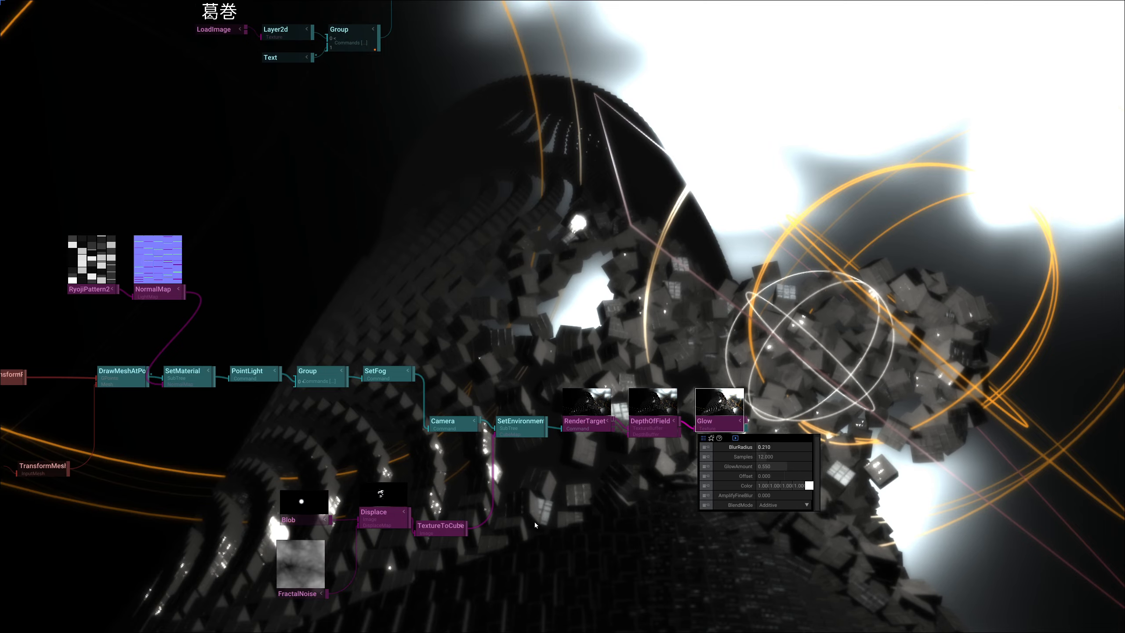
Reset SetEnvironment's BackgroundColor and darken it to a neutral grey of about 0.51
{"action": "middle_click_drag", "start_coordinate": [534, 523], "coordinate": [617, 446]}
{"action": "scroll", "coordinate": [643, 371], "scroll_direction": "up", "scroll_amount": 2}
{"action": "scroll", "coordinate": [643, 370], "scroll_direction": "up", "scroll_amount": 1}
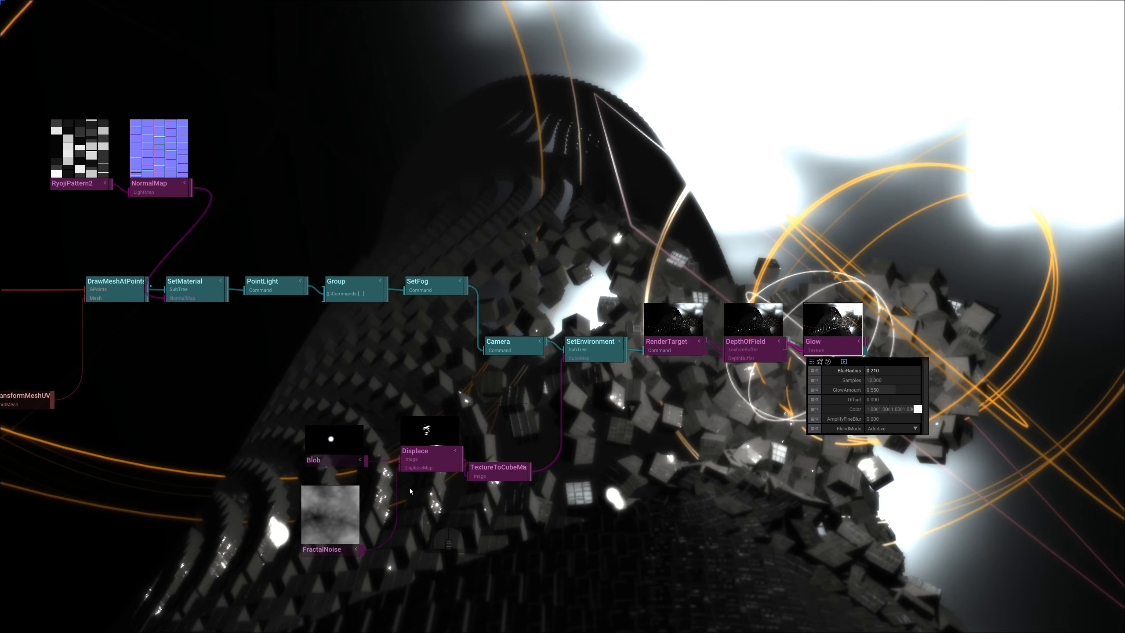
{"action": "left_click", "coordinate": [592, 350]}
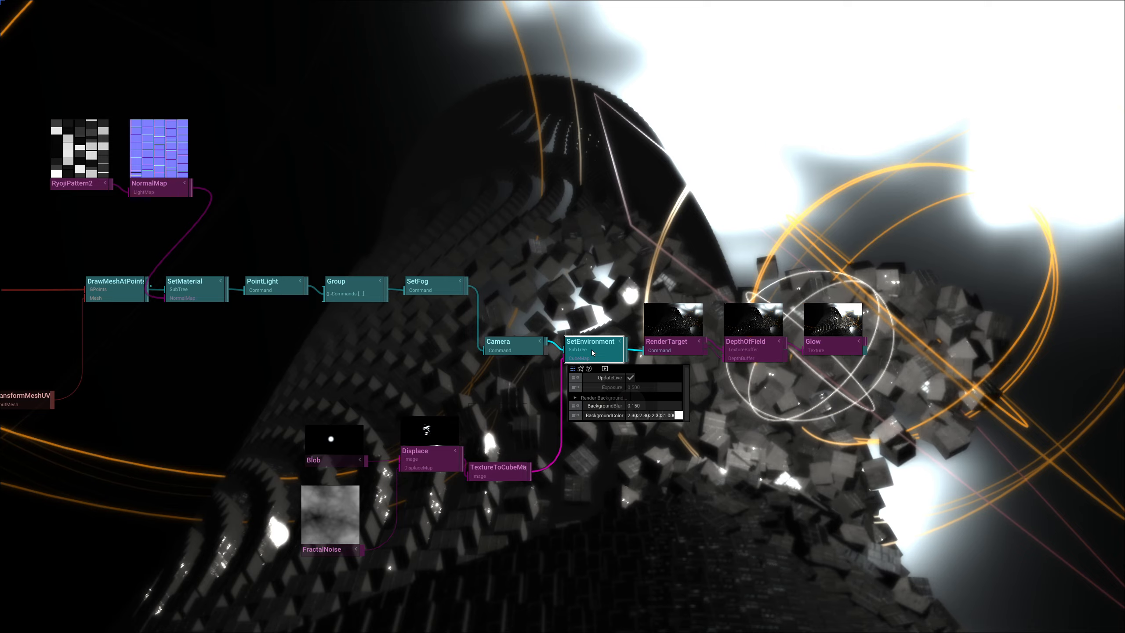
{"action": "left_click", "coordinate": [602, 417]}
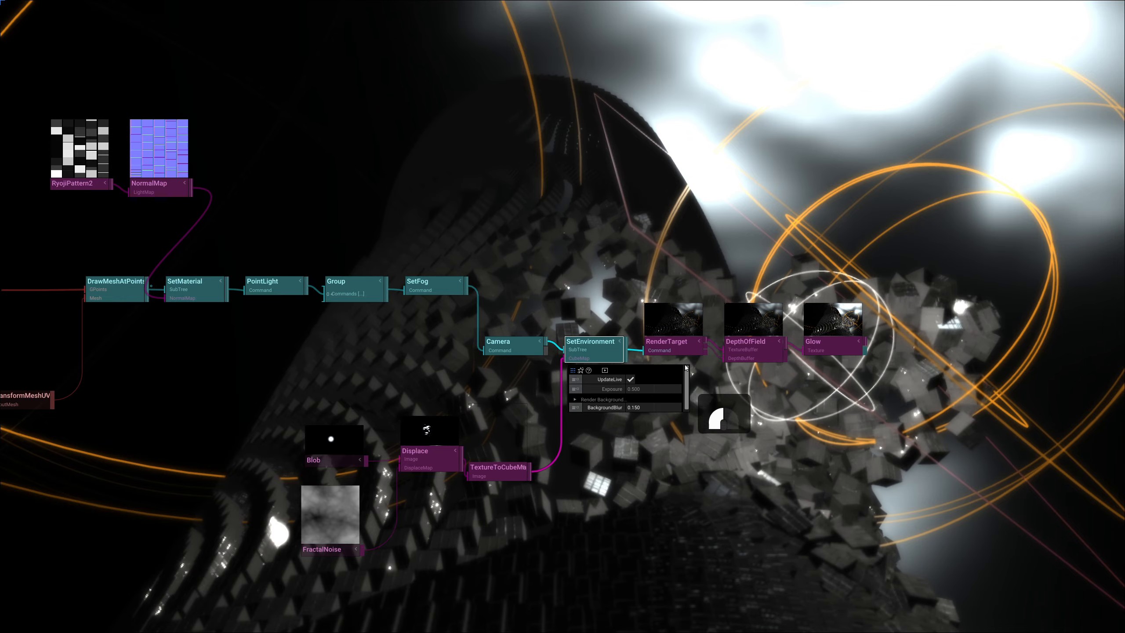
{"action": "left_click", "coordinate": [575, 400]}
{"action": "mouse_move", "coordinate": [679, 427]}
{"action": "left_mouse_down"}
{"action": "mouse_move", "coordinate": [676, 475]}
{"action": "mouse_move", "coordinate": [680, 439]}
{"action": "left_mouse_up"}
{"action": "right_click_drag", "start_coordinate": [680, 439], "coordinate": [678, 447]}
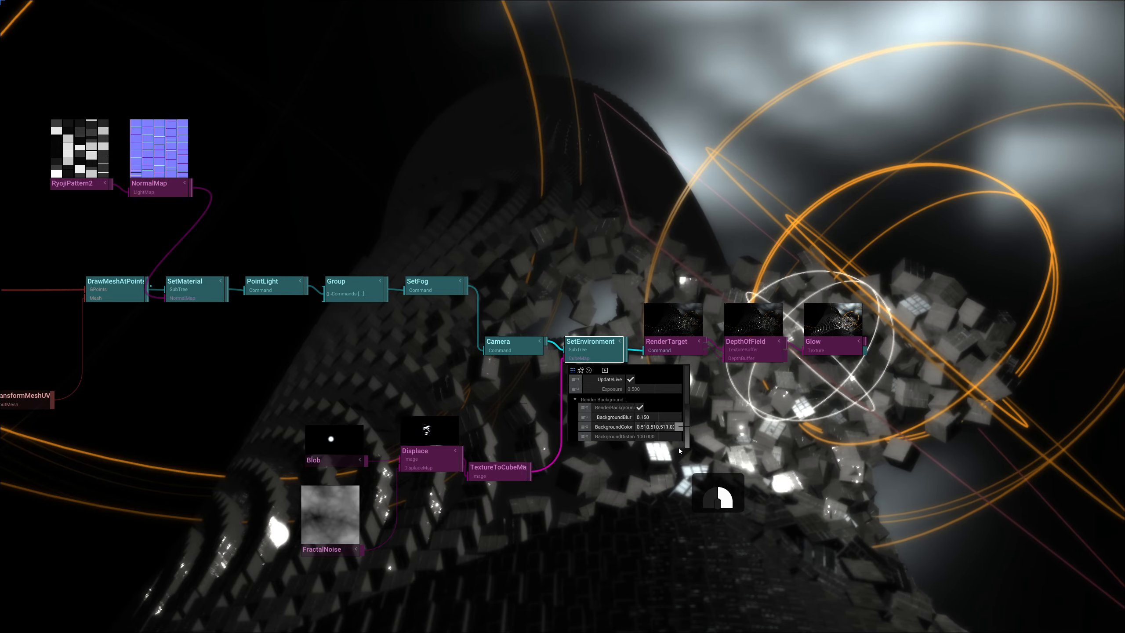
Set the Glow's Offset to -0.02 and its BlurRadius to 1.03
{"action": "left_click", "coordinate": [836, 342]}
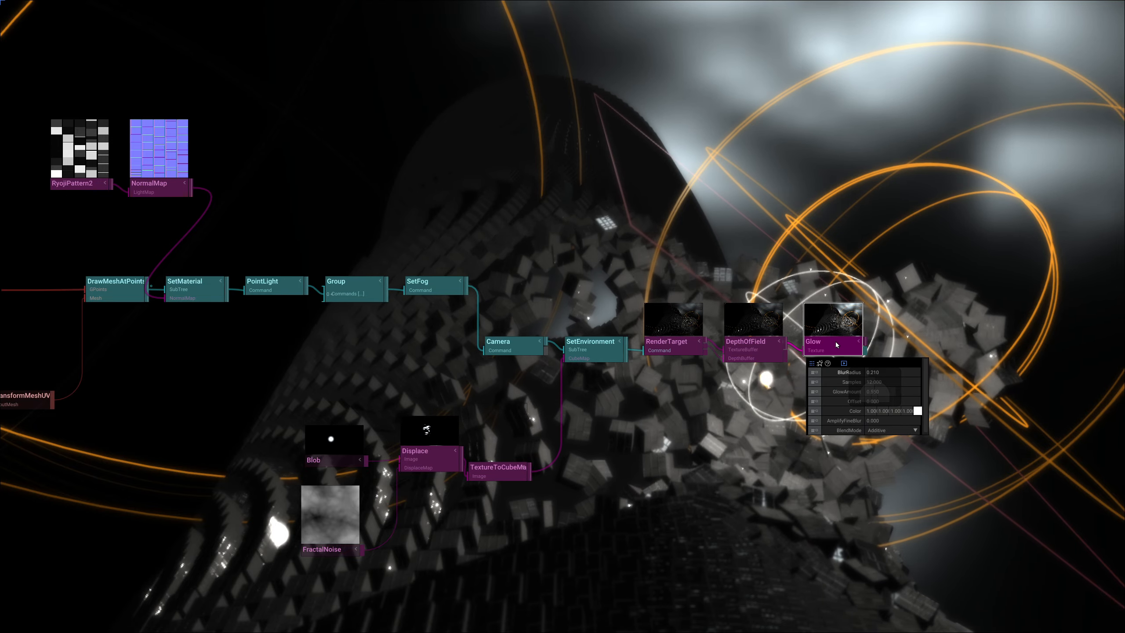
{"action": "mouse_move", "coordinate": [877, 402]}
{"action": "left_mouse_down"}
{"action": "mouse_move", "coordinate": [879, 439]}
{"action": "mouse_move", "coordinate": [881, 416]}
{"action": "left_mouse_up"}
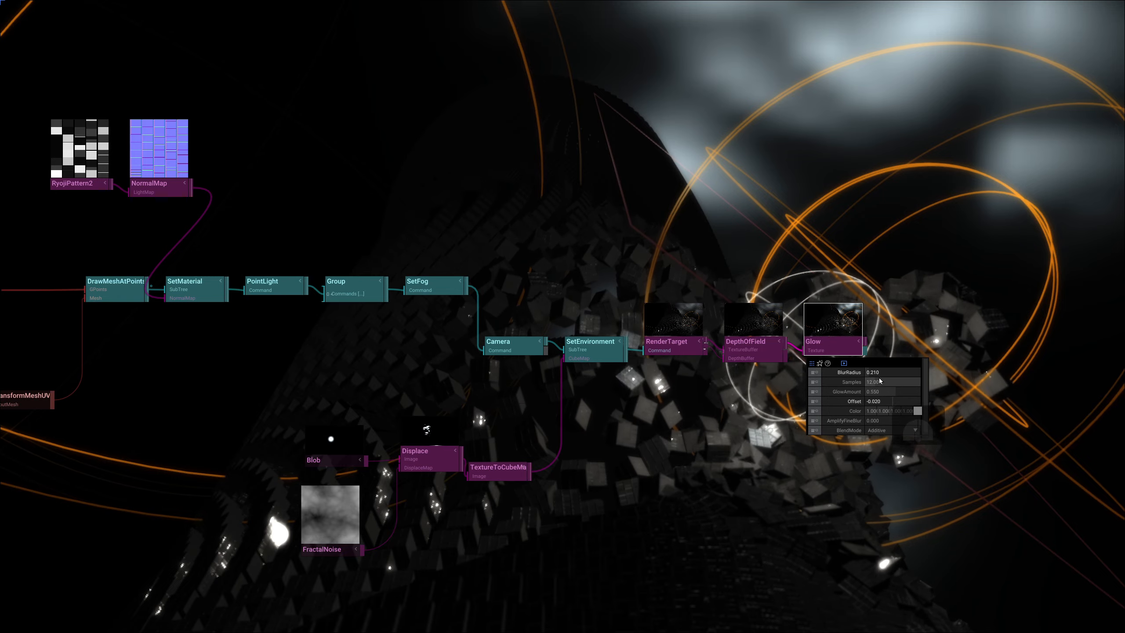
{"action": "mouse_move", "coordinate": [879, 373]}
{"action": "left_mouse_down"}
{"action": "mouse_move", "coordinate": [875, 381]}
{"action": "mouse_move", "coordinate": [874, 363]}
{"action": "mouse_move", "coordinate": [857, 393]}
{"action": "mouse_move", "coordinate": [876, 387]}
{"action": "left_mouse_up"}
{"action": "right_click_drag", "start_coordinate": [876, 387], "coordinate": [718, 280]}
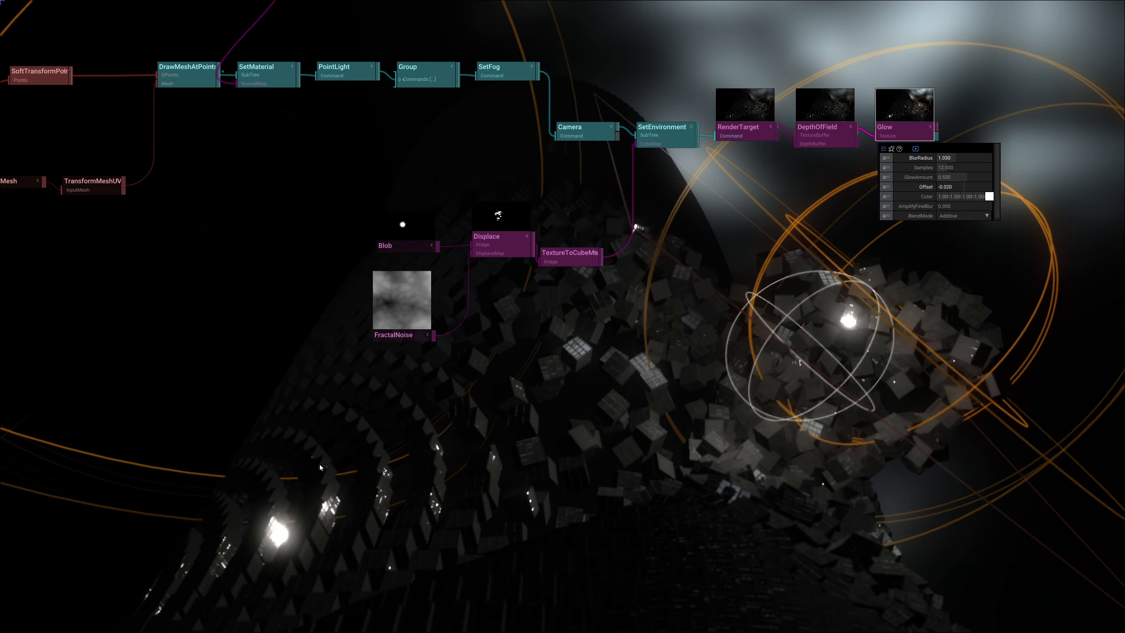
Set the PointLight's X position to 8.2
{"action": "right_click_drag", "start_coordinate": [309, 441], "coordinate": [456, 491]}
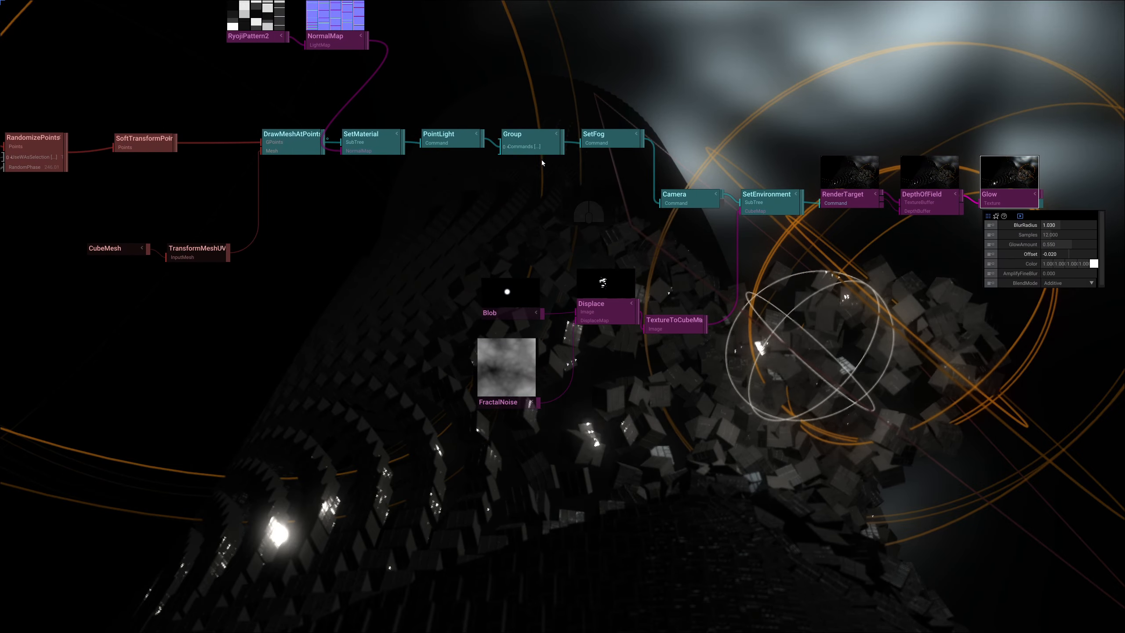
{"action": "left_click", "coordinate": [445, 136]}
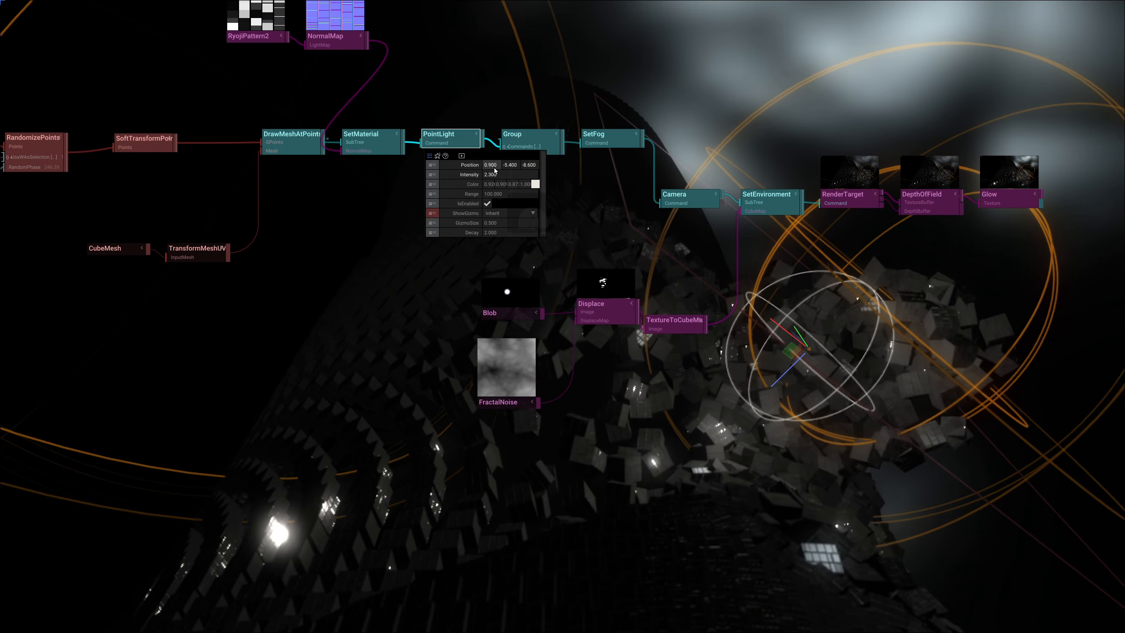
{"action": "left_click_drag", "start_coordinate": [493, 165], "coordinate": [618, 280]}
{"action": "left_click_drag", "start_coordinate": [632, 204], "coordinate": [635, 232]}
{"action": "right_click_drag", "start_coordinate": [308, 289], "coordinate": [428, 383]}
{"action": "right_click_drag", "start_coordinate": [433, 256], "coordinate": [435, 358]}
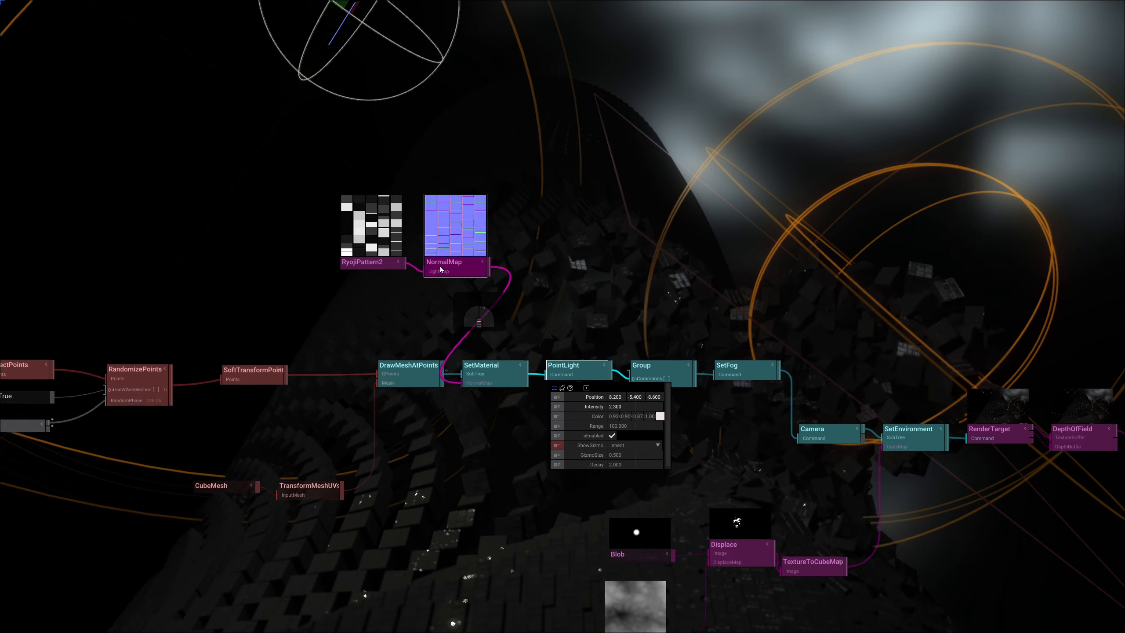
Set the RyojiPattern2 Splits to 3.4 and 1.9
{"action": "scroll", "coordinate": [439, 266], "scroll_direction": "up", "scroll_amount": 3}
{"action": "left_click", "coordinate": [440, 267]}
{"action": "left_click", "coordinate": [347, 265]}
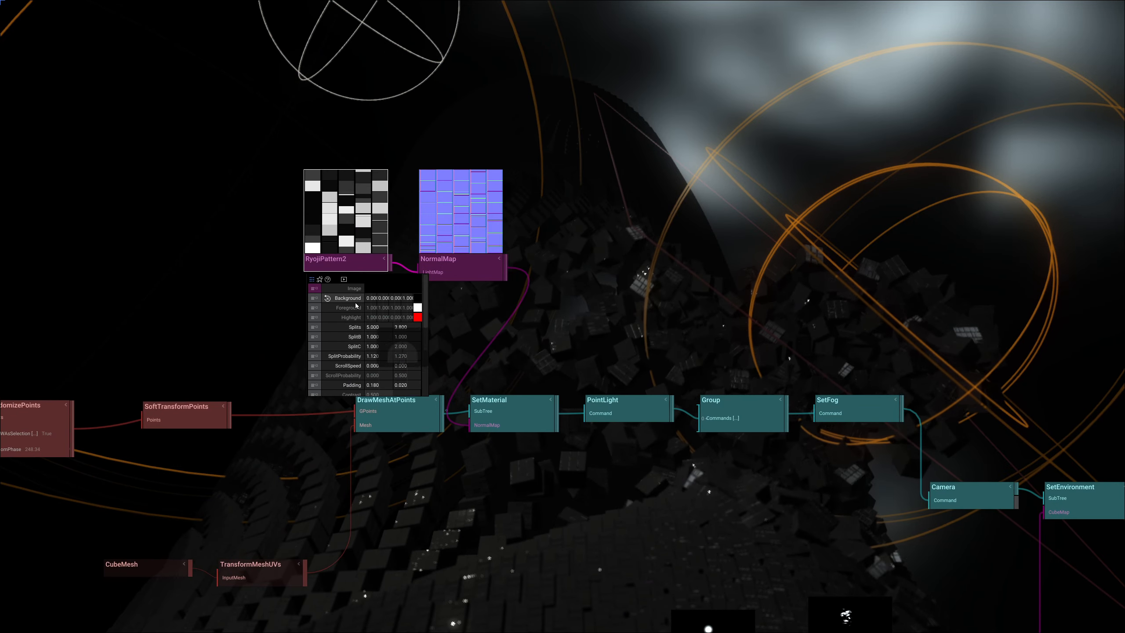
{"action": "left_click_drag", "start_coordinate": [375, 327], "coordinate": [444, 319]}
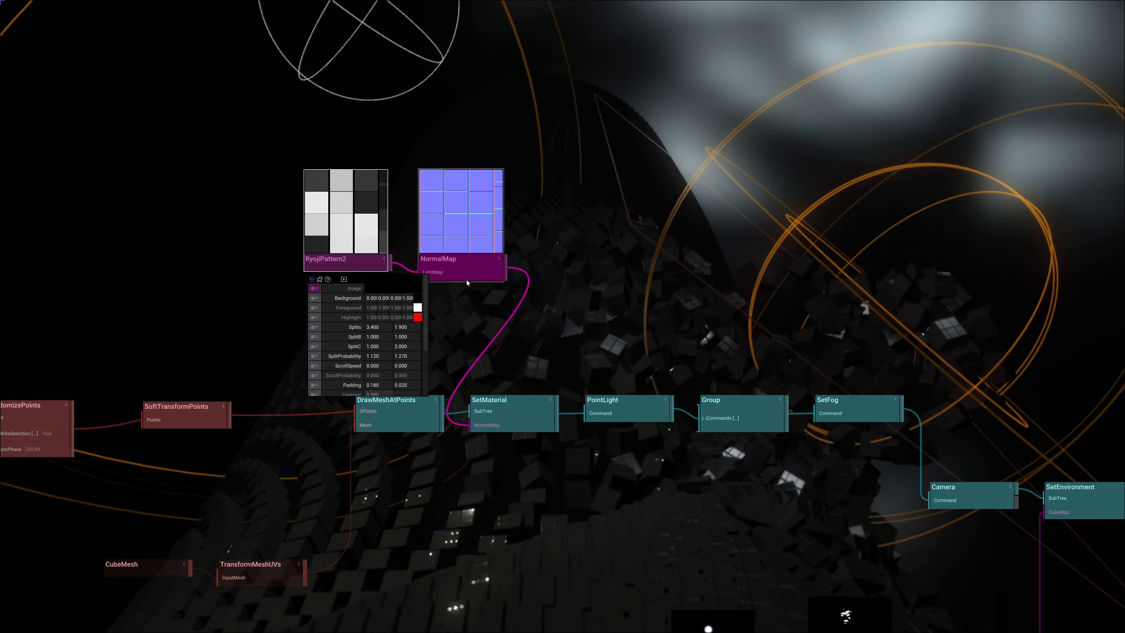
Reset the Scale of TransformMeshUVs to its default of 1.0
{"action": "right_click_drag", "start_coordinate": [458, 333], "coordinate": [640, 164]}
{"action": "left_click", "coordinate": [421, 408]}
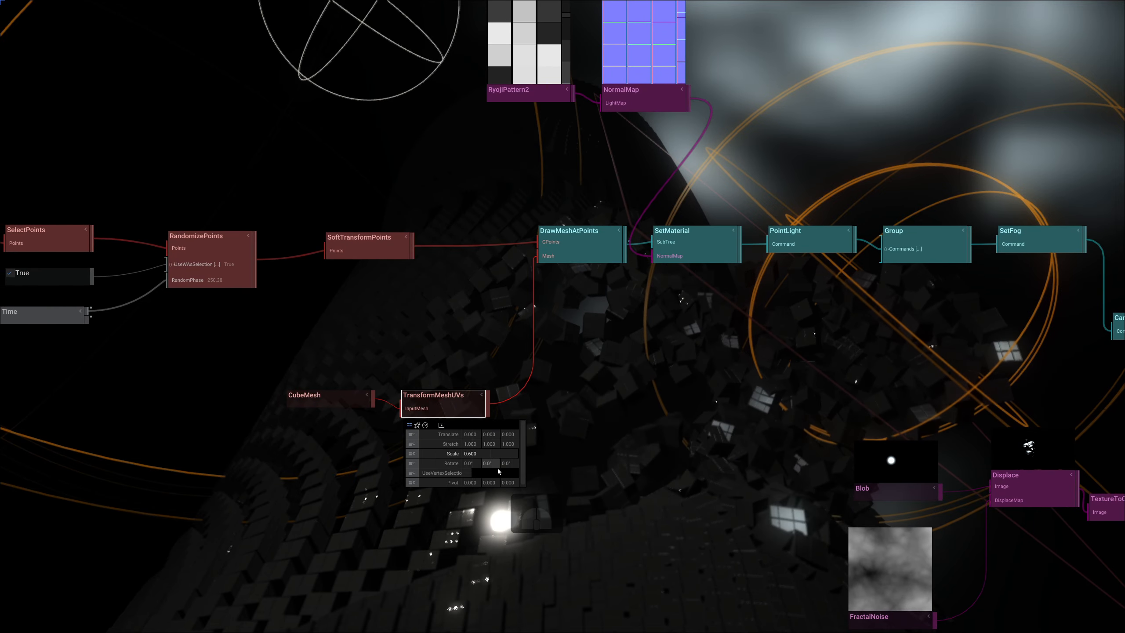
{"action": "left_click", "coordinate": [451, 455]}
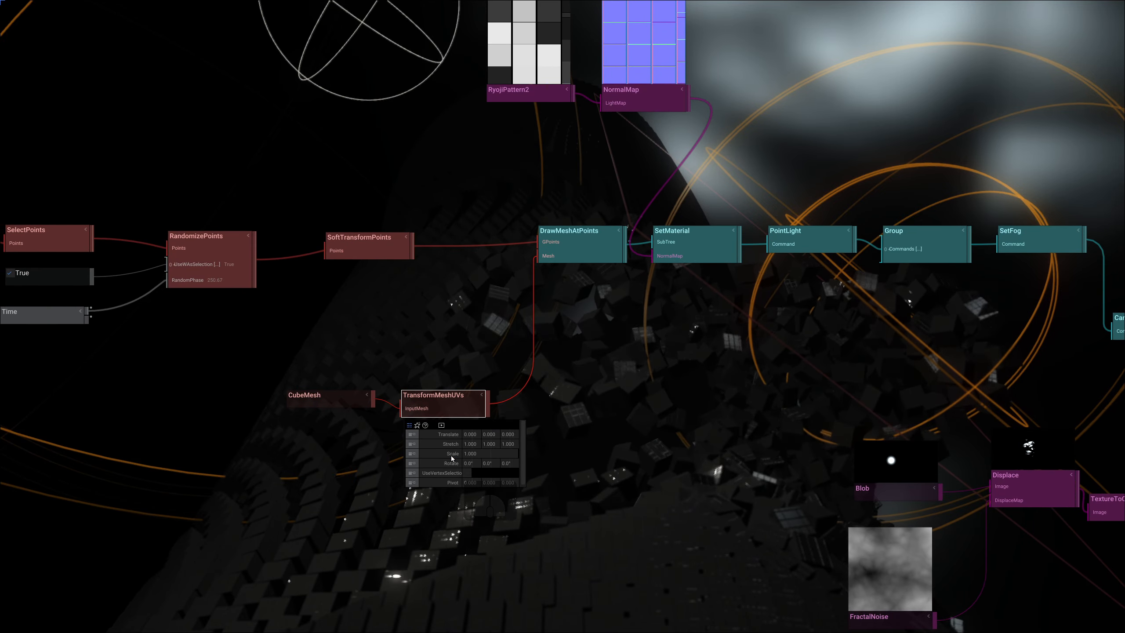
Set the SetMaterial's Roughness to 0.13 and its Metal value to 0.76
{"action": "right_click_drag", "start_coordinate": [603, 422], "coordinate": [593, 306]}
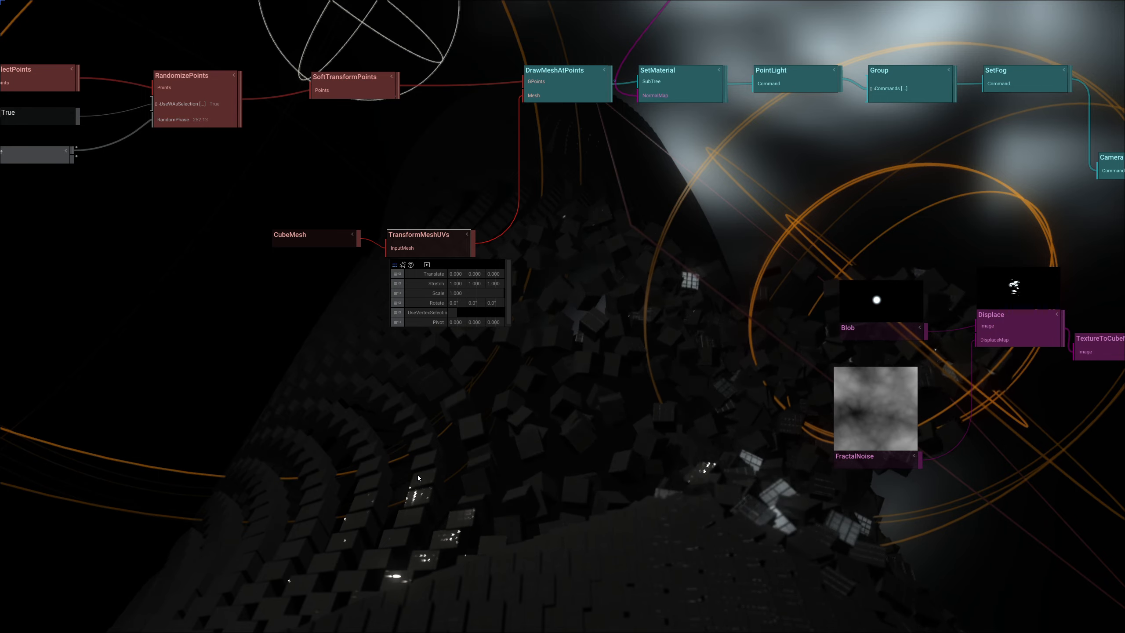
{"action": "right_click_drag", "start_coordinate": [530, 316], "coordinate": [517, 445]}
{"action": "right_click_drag", "start_coordinate": [567, 368], "coordinate": [488, 448]}
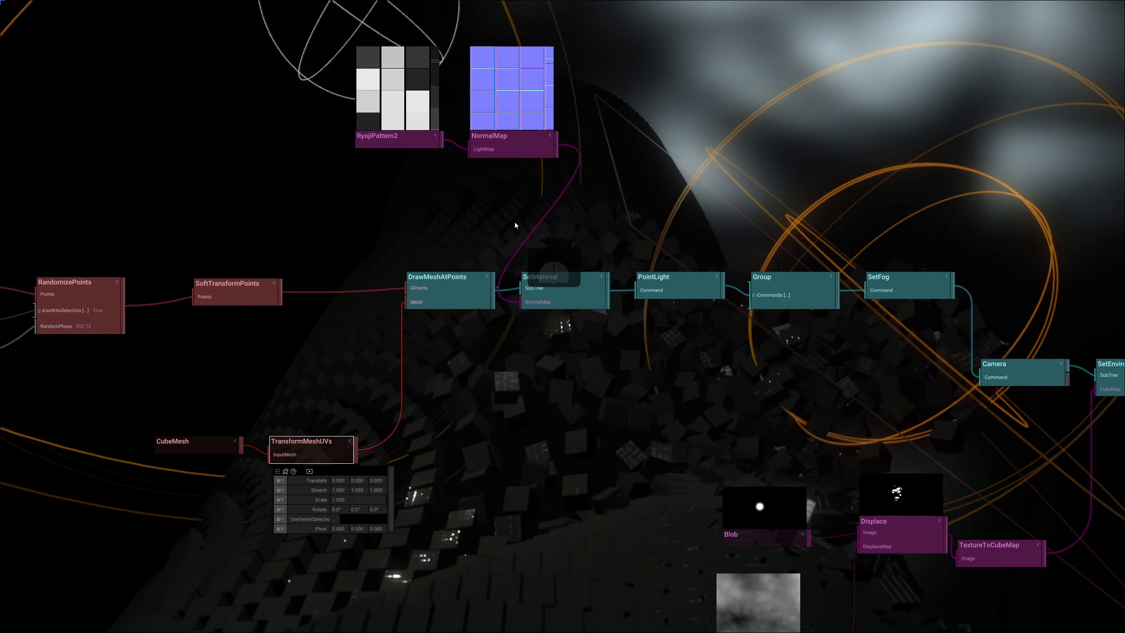
{"action": "left_click", "coordinate": [557, 274]}
{"action": "left_click_drag", "start_coordinate": [626, 364], "coordinate": [587, 357]}
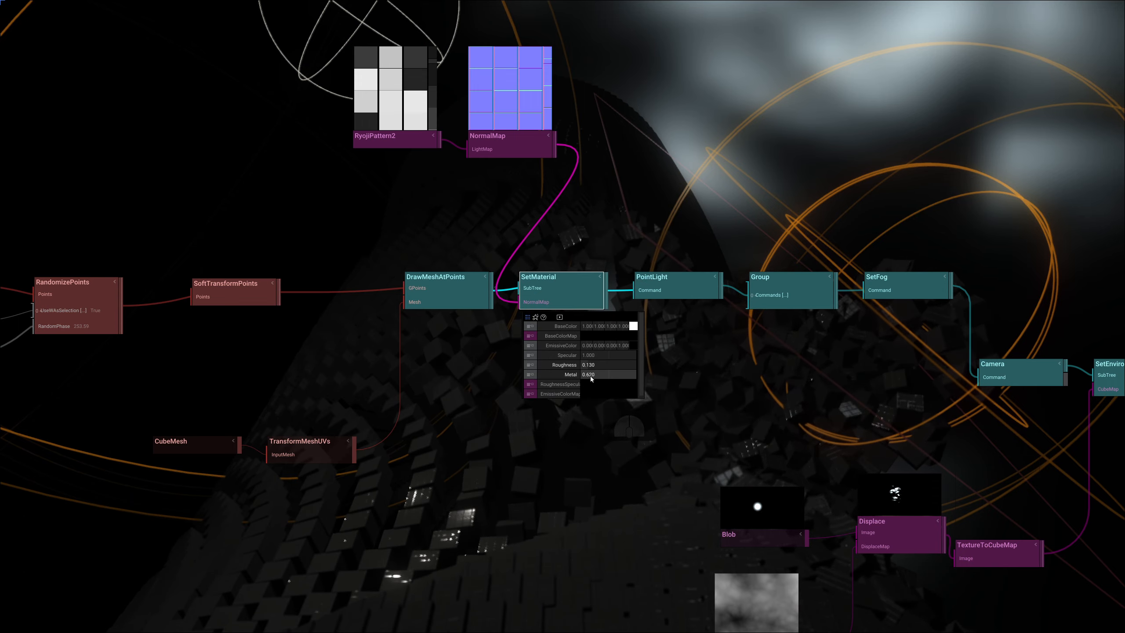
{"action": "left_click_drag", "start_coordinate": [591, 376], "coordinate": [594, 392]}
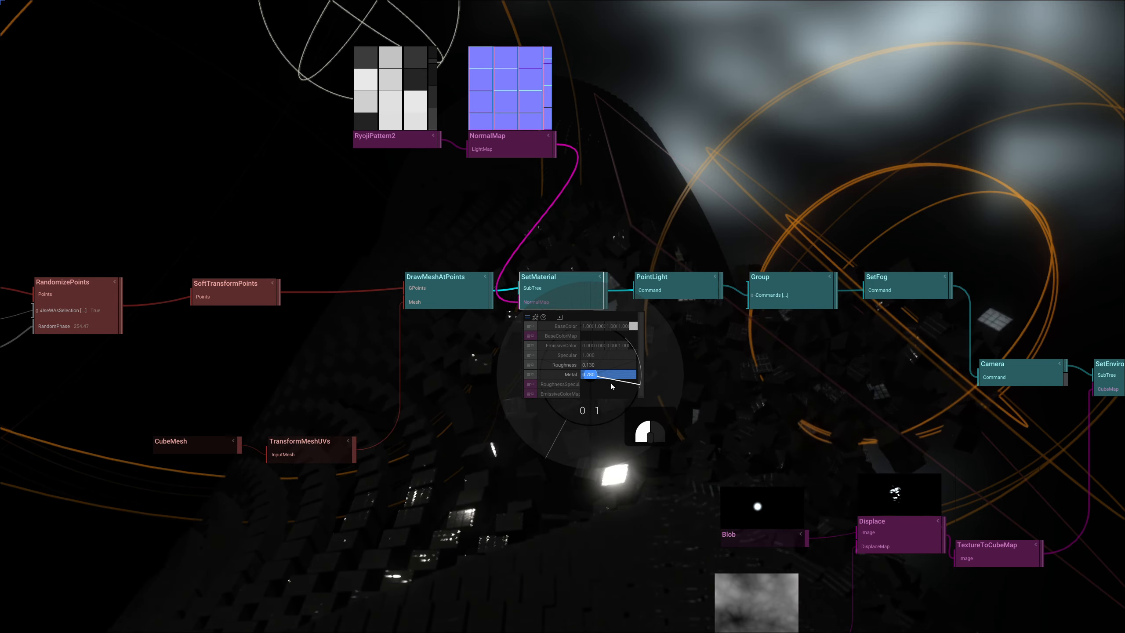
{"action": "mouse_move", "coordinate": [614, 379]}
{"action": "left_mouse_down"}
{"action": "mouse_move", "coordinate": [607, 393]}
{"action": "mouse_move", "coordinate": [616, 377]}
{"action": "left_mouse_up"}
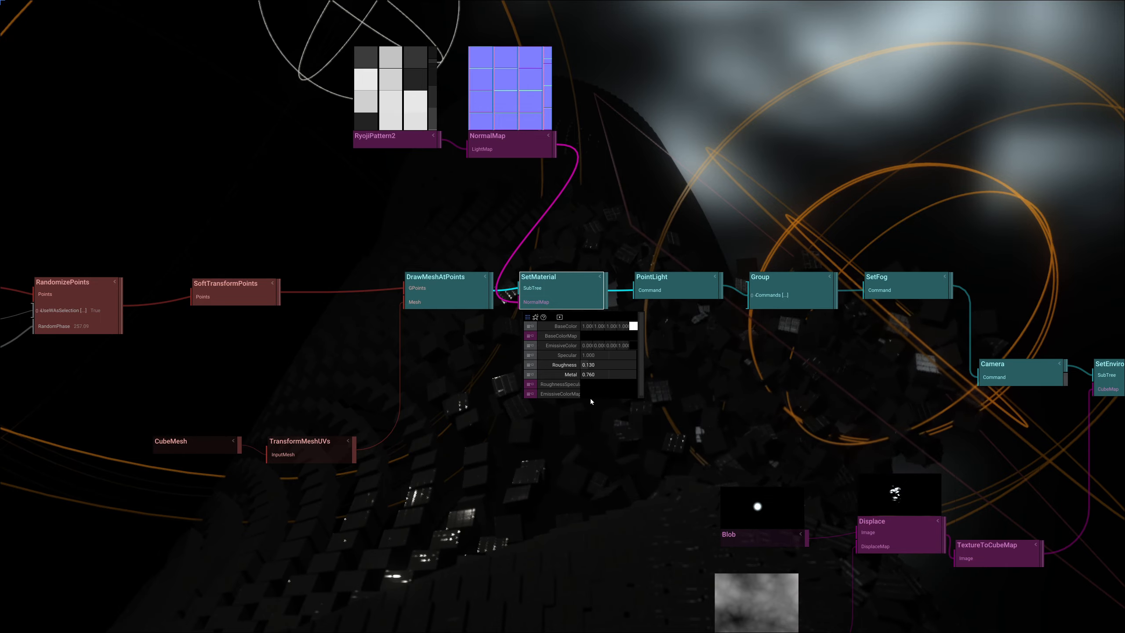
Review the rendered cube scene with the operator graph hidden, and look over the layout of the graph
{"action": "scroll", "coordinate": [571, 443], "scroll_direction": "down", "scroll_amount": 3}
{"action": "right_click_drag", "start_coordinate": [571, 443], "coordinate": [378, 577]}
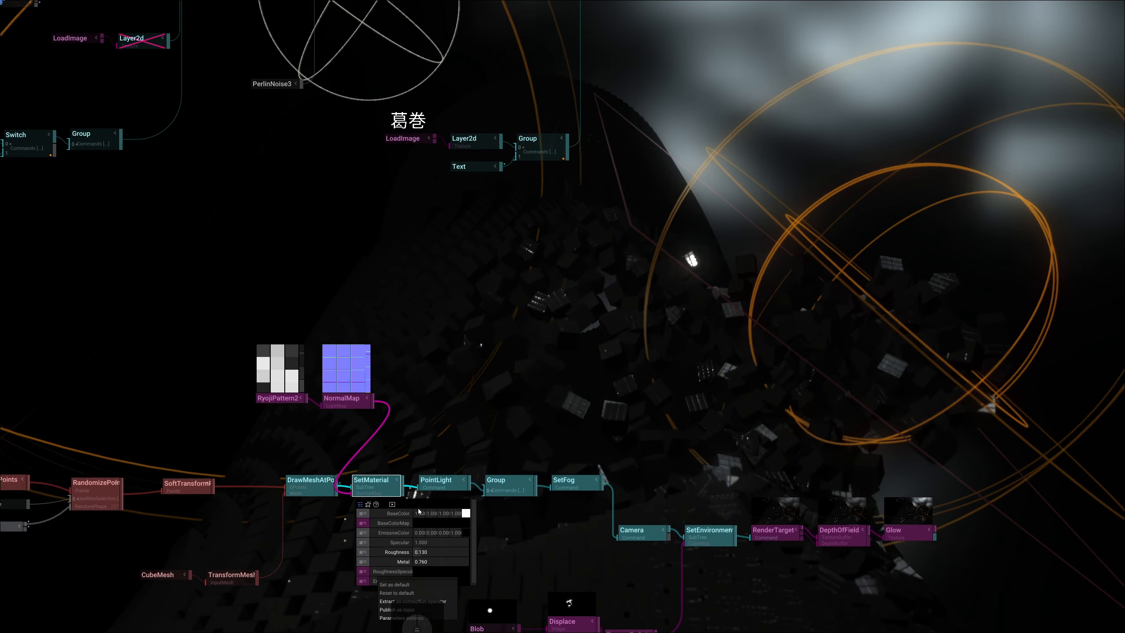
{"action": "scroll", "coordinate": [624, 326], "scroll_direction": "down", "scroll_amount": 2}
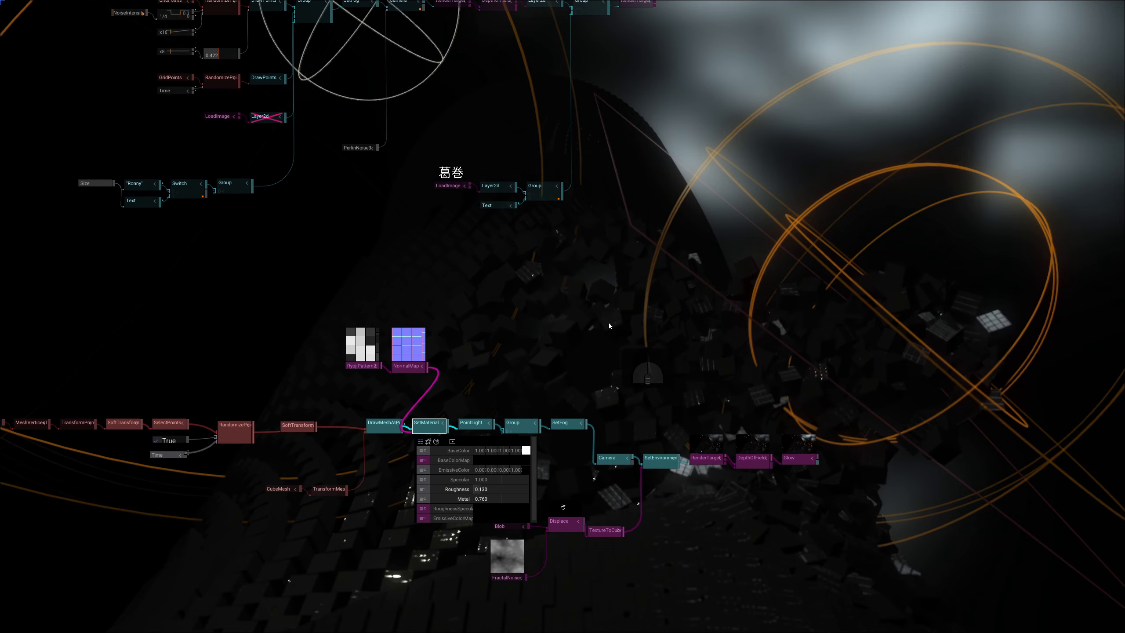
{"action": "key", "text": "shift+Escape"}
{"action": "left_click", "coordinate": [406, 613]}
{"action": "key", "text": "shift+Escape"}
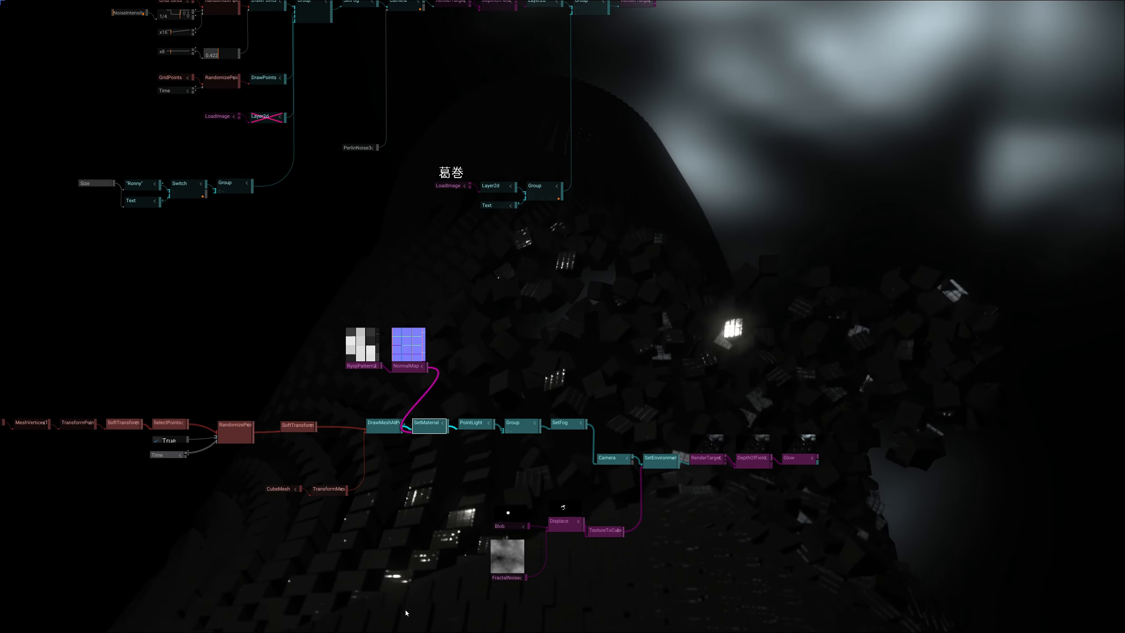
{"action": "right_click_drag", "start_coordinate": [609, 316], "coordinate": [699, 248]}
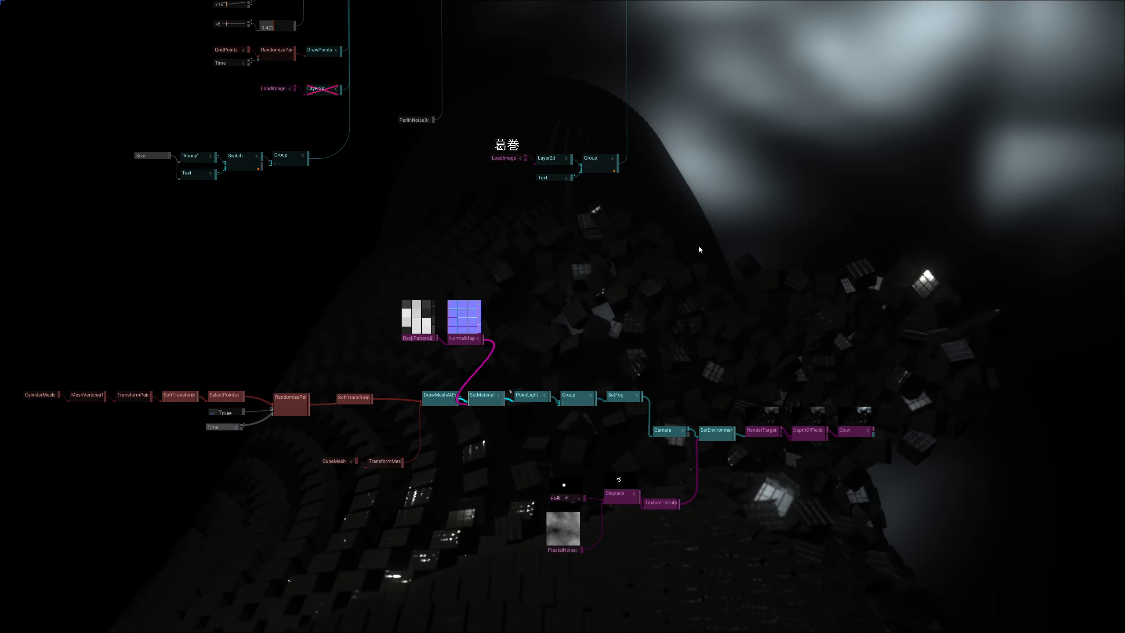
{"action": "right_click_drag", "start_coordinate": [434, 522], "coordinate": [692, 533]}
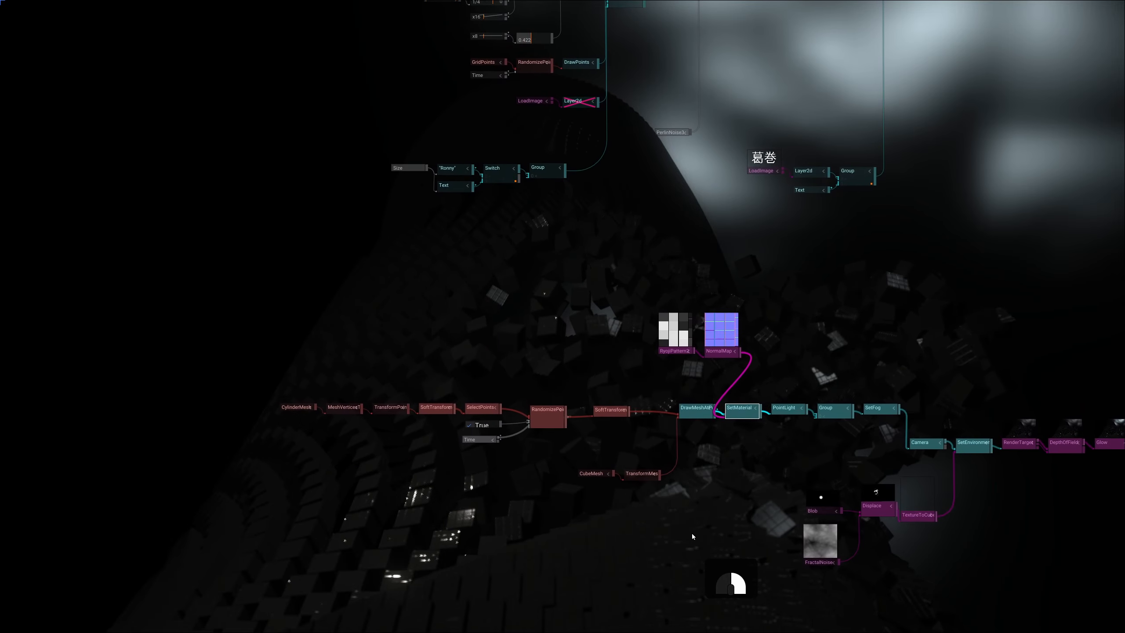
{"action": "scroll", "coordinate": [643, 516], "scroll_direction": "up", "scroll_amount": 6}
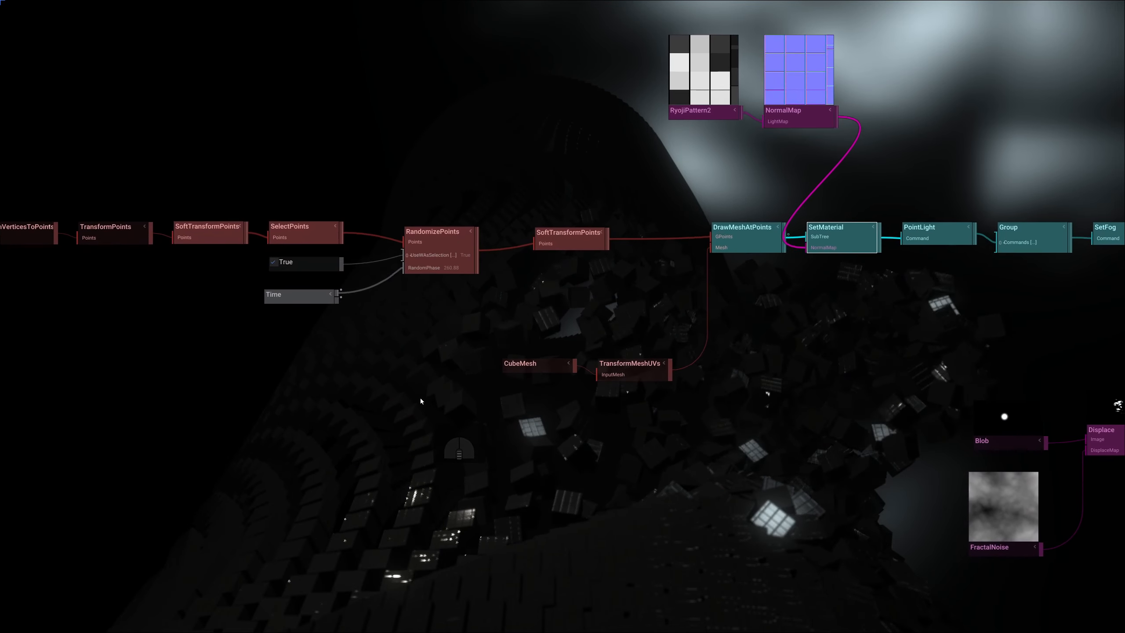
{"action": "left_click", "coordinate": [290, 225]}
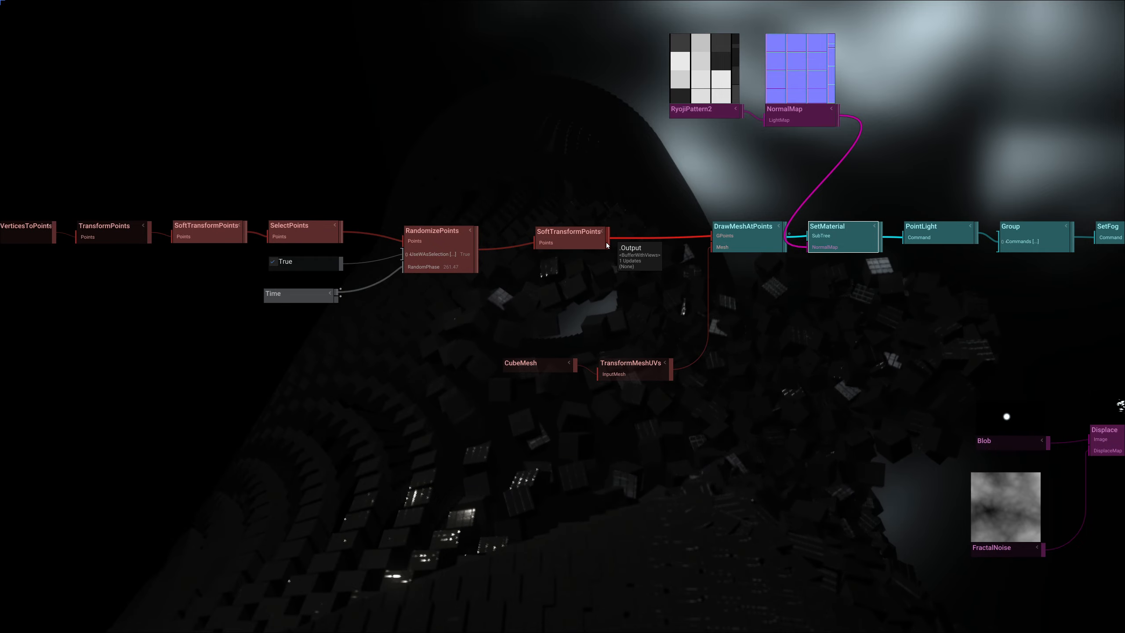
{"action": "left_click_drag", "start_coordinate": [607, 456], "coordinate": [621, 508]}
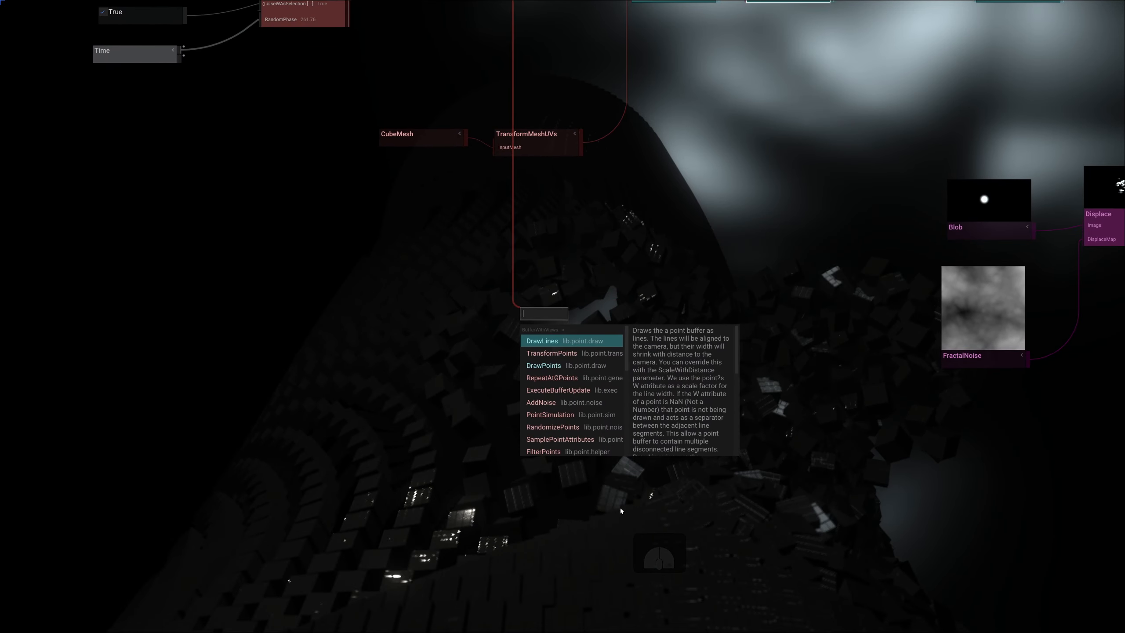
{"action": "right_click_drag", "start_coordinate": [669, 213], "coordinate": [639, 285]}
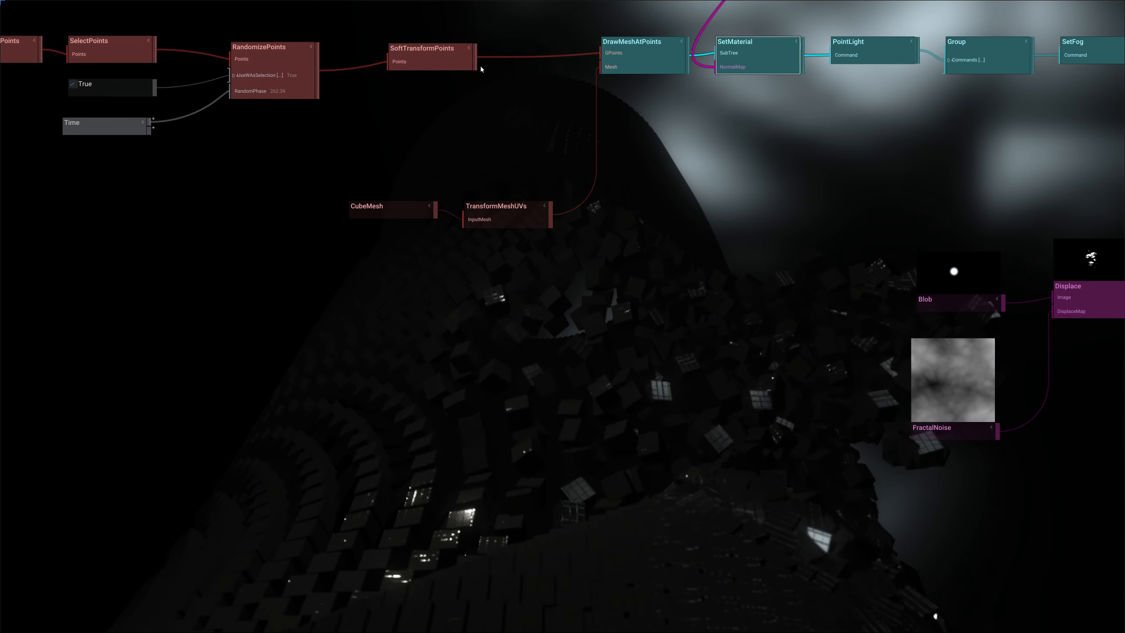
{"action": "right_click_drag", "start_coordinate": [668, 181], "coordinate": [668, 240]}
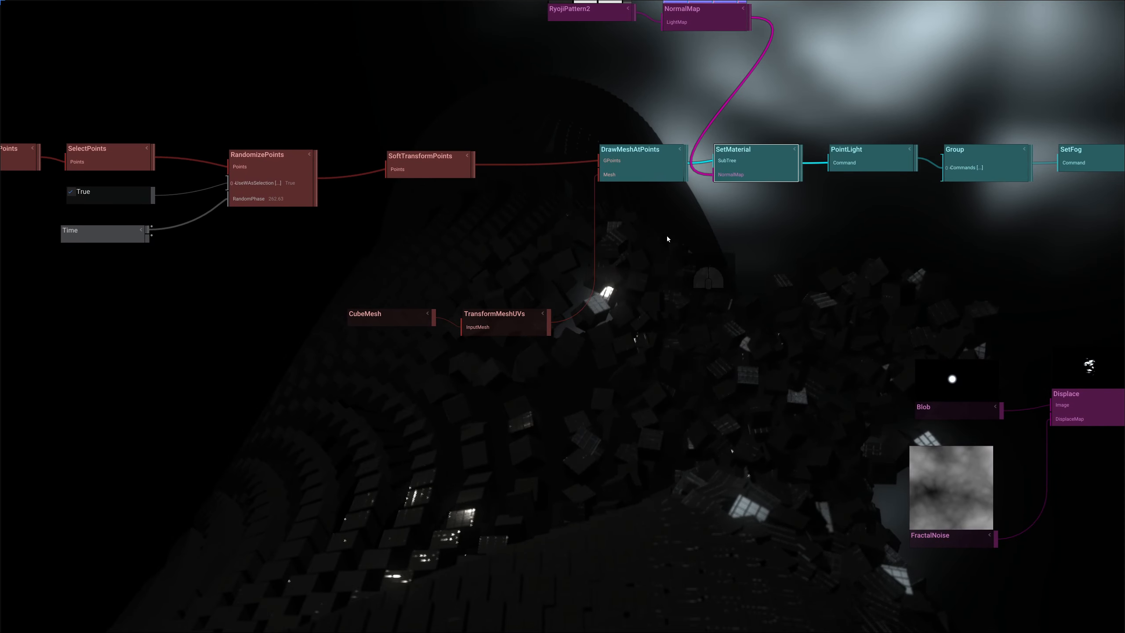
{"action": "left_click_drag", "start_coordinate": [478, 384], "coordinate": [499, 440]}
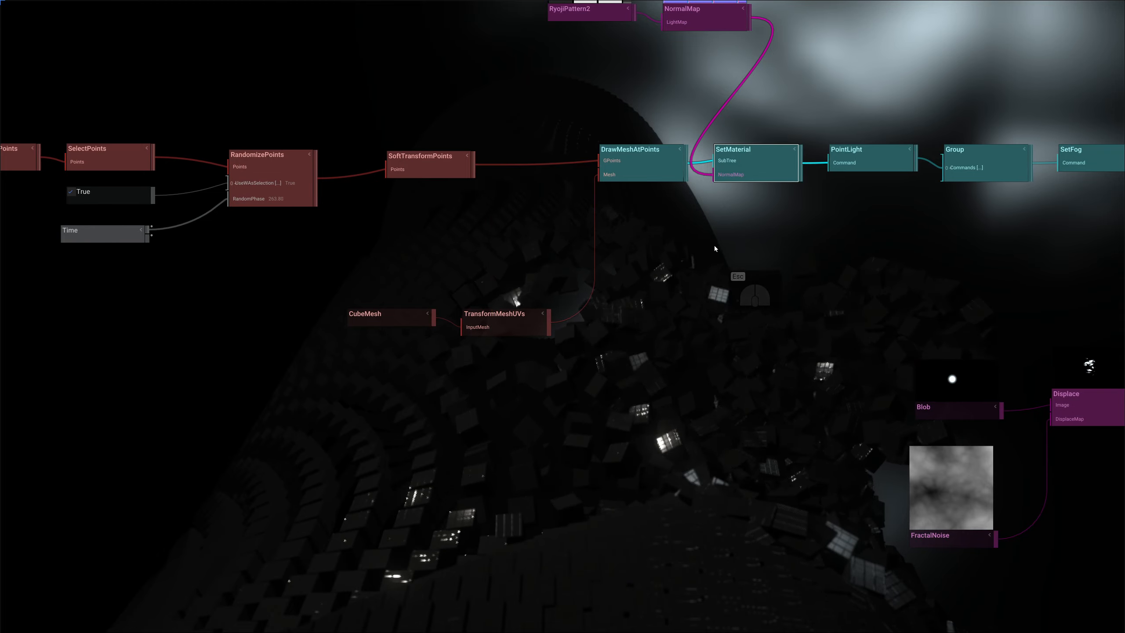
Duplicate the DrawMeshAtPoints and CubeMesh operators below the chain and connect the new CubeMesh to the new DrawMeshAtPoints' Mesh input
{"action": "right_click_drag", "start_coordinate": [622, 124], "coordinate": [548, 146]}
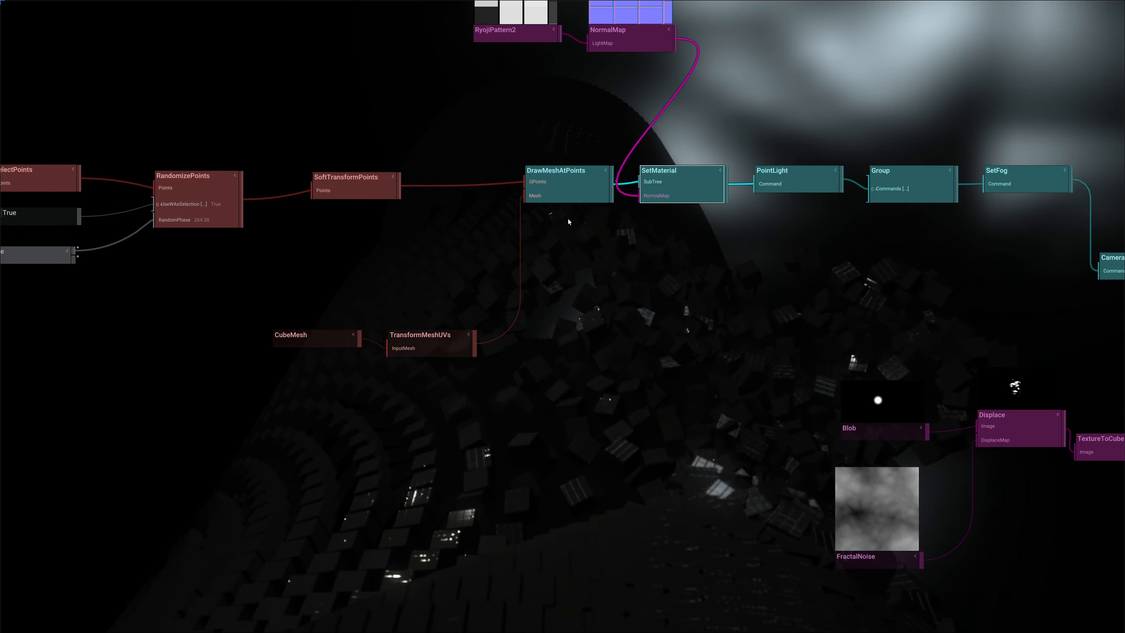
{"action": "left_click", "coordinate": [555, 174]}
{"action": "key", "text": "ctrl+d"}
{"action": "left_click_drag", "start_coordinate": [238, 249], "coordinate": [316, 396]}
{"action": "key", "text": "ctrl+d"}
{"action": "left_click_drag", "start_coordinate": [385, 426], "coordinate": [519, 452]}
Connect SoftTransformPoints to the second DrawMeshAtPoints' GPoints input, and feed its output into the Group
{"action": "left_click_drag", "start_coordinate": [398, 184], "coordinate": [500, 437]}
{"action": "left_click_drag", "start_coordinate": [611, 437], "coordinate": [868, 203]}
{"action": "right_click_drag", "start_coordinate": [492, 400], "coordinate": [517, 410]}
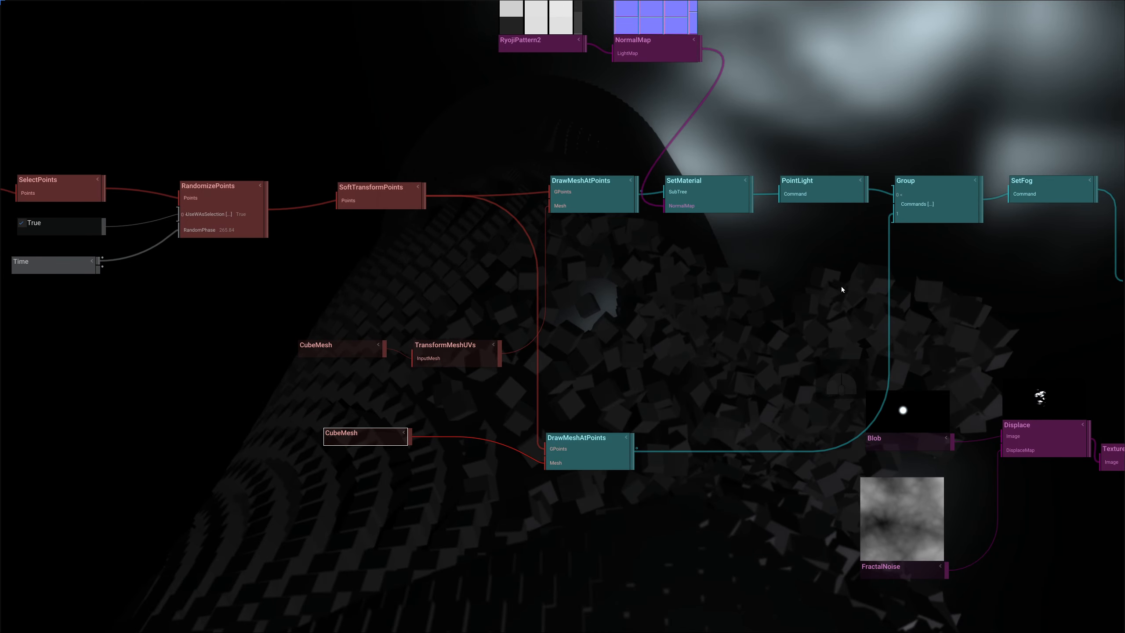
Set the second CubeMesh's Stretch to about 0.006, 0.014 and 25.8 to form long thin strands
{"action": "left_click", "coordinate": [376, 439]}
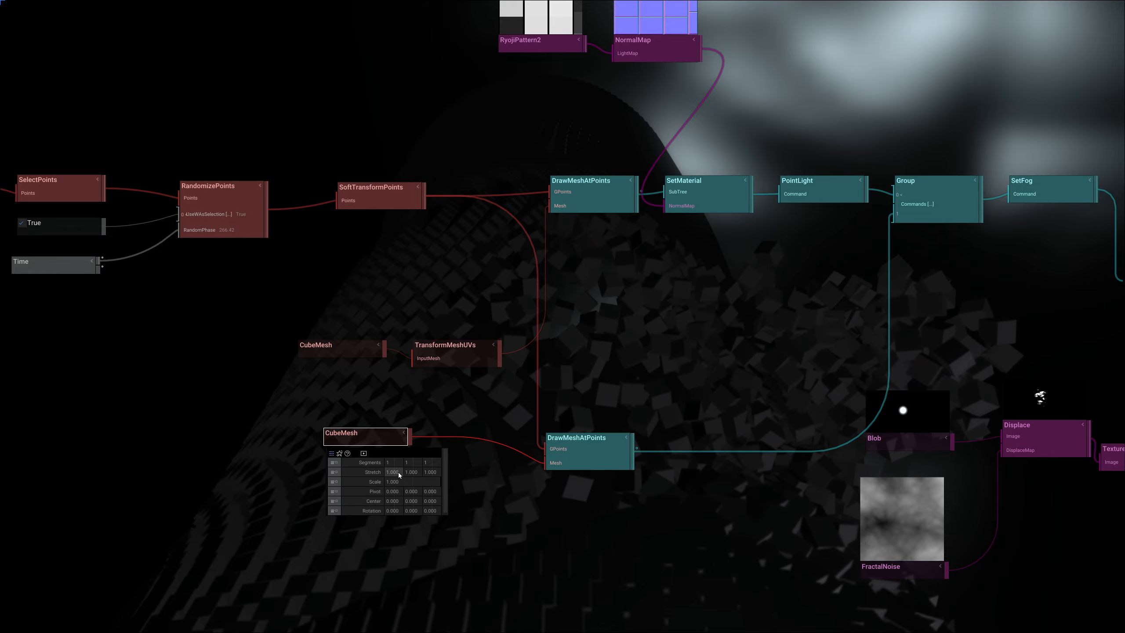
{"action": "left_click_drag", "start_coordinate": [398, 473], "coordinate": [557, 269]}
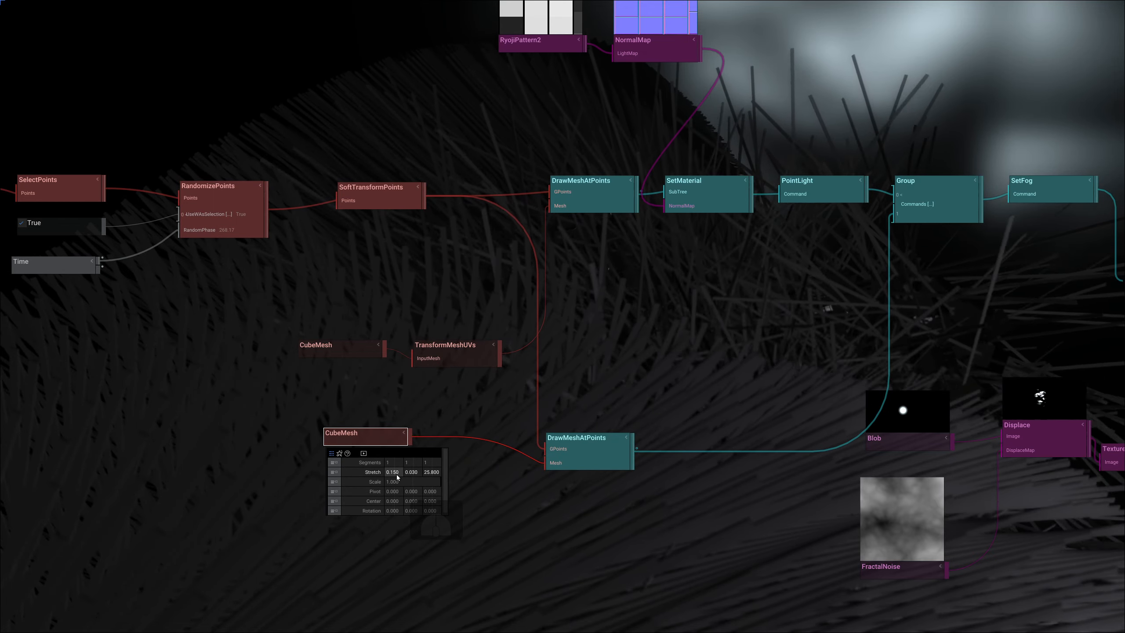
{"action": "mouse_move", "coordinate": [392, 473]}
{"action": "left_mouse_down"}
{"action": "mouse_move", "coordinate": [404, 473]}
{"action": "mouse_move", "coordinate": [387, 461]}
{"action": "mouse_move", "coordinate": [379, 475]}
{"action": "left_mouse_up"}
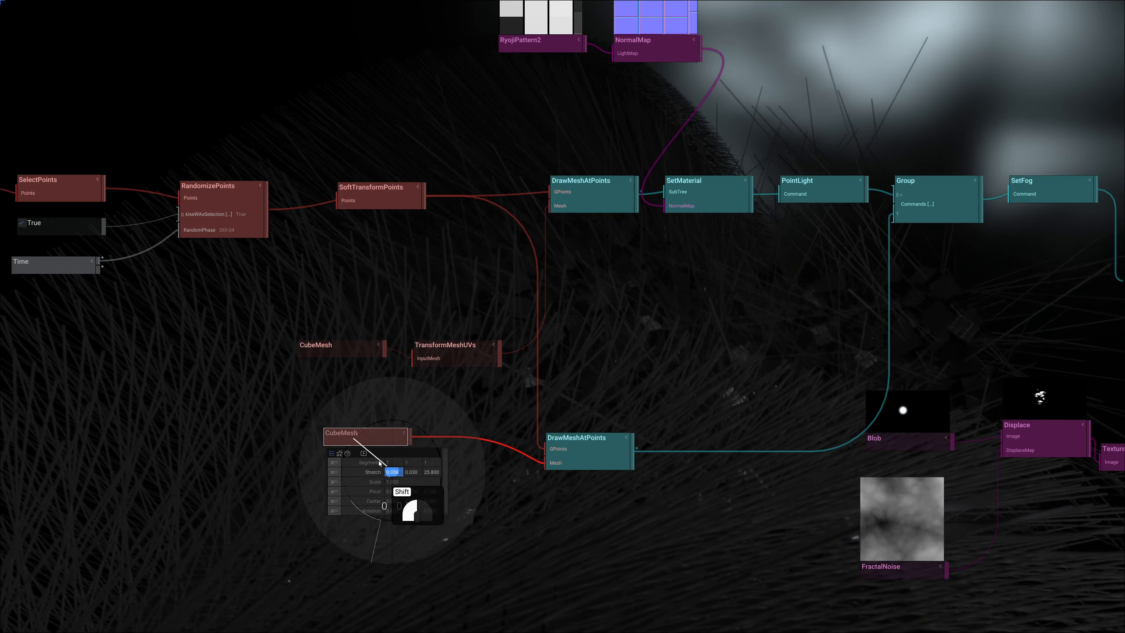
{"action": "mouse_move", "coordinate": [380, 463]}
{"action": "left_mouse_down"}
{"action": "mouse_move", "coordinate": [412, 476]}
{"action": "mouse_move", "coordinate": [384, 478]}
{"action": "left_mouse_up"}
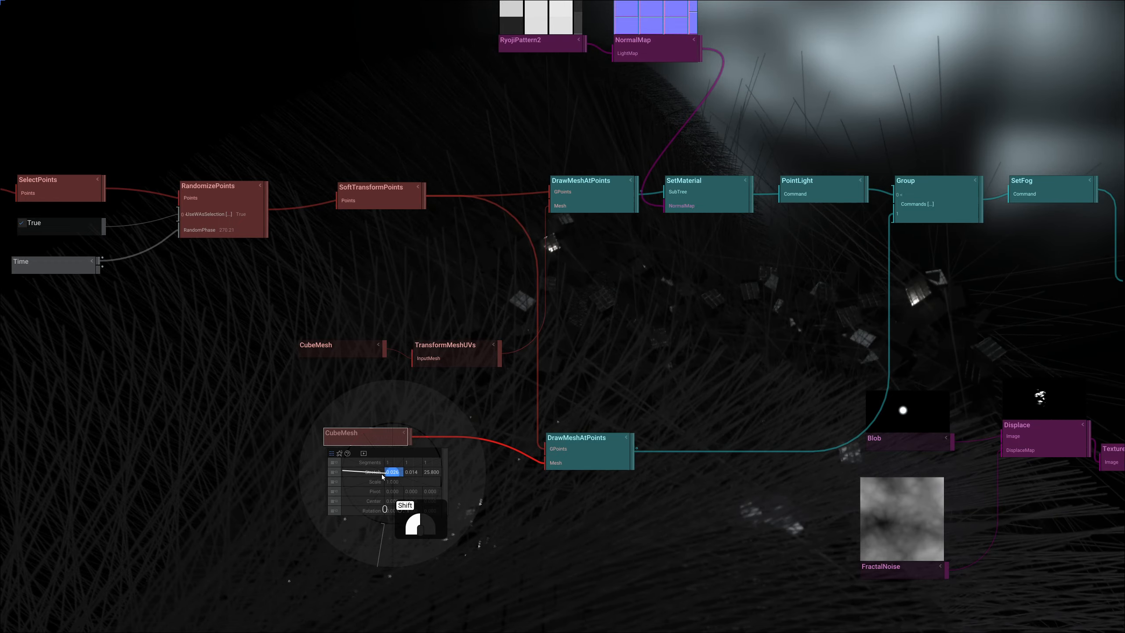
{"action": "left_click_drag", "start_coordinate": [382, 476], "coordinate": [383, 476]}
Darken the second DrawMeshAtPoints' Color to a neutral grey of about 0.68
{"action": "left_click", "coordinate": [581, 459]}
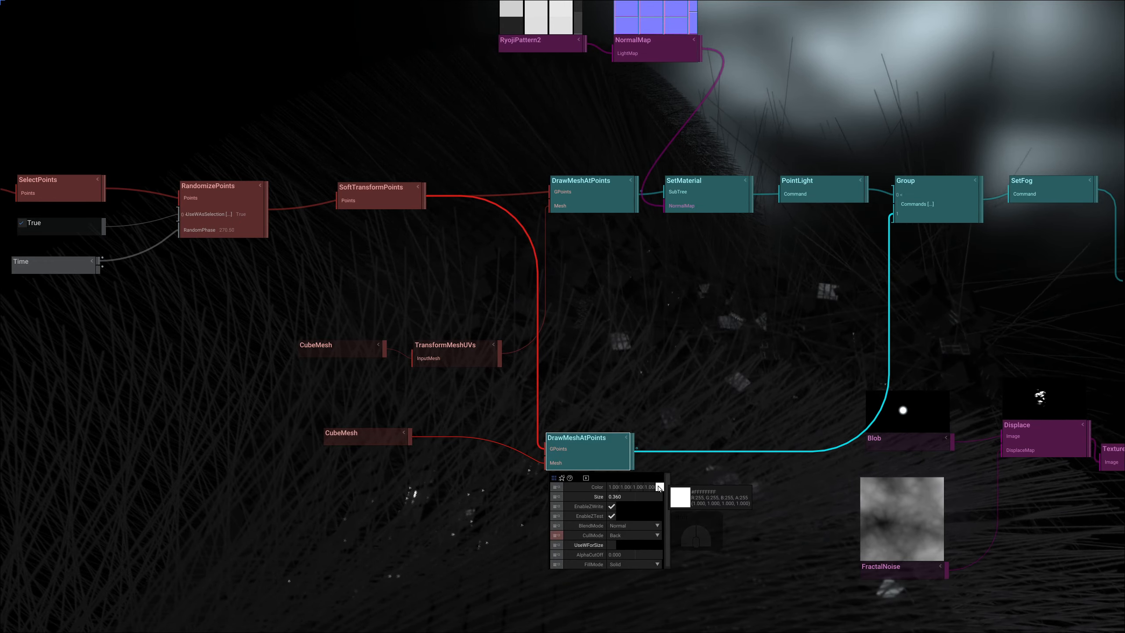
{"action": "left_click_drag", "start_coordinate": [660, 488], "coordinate": [660, 545]}
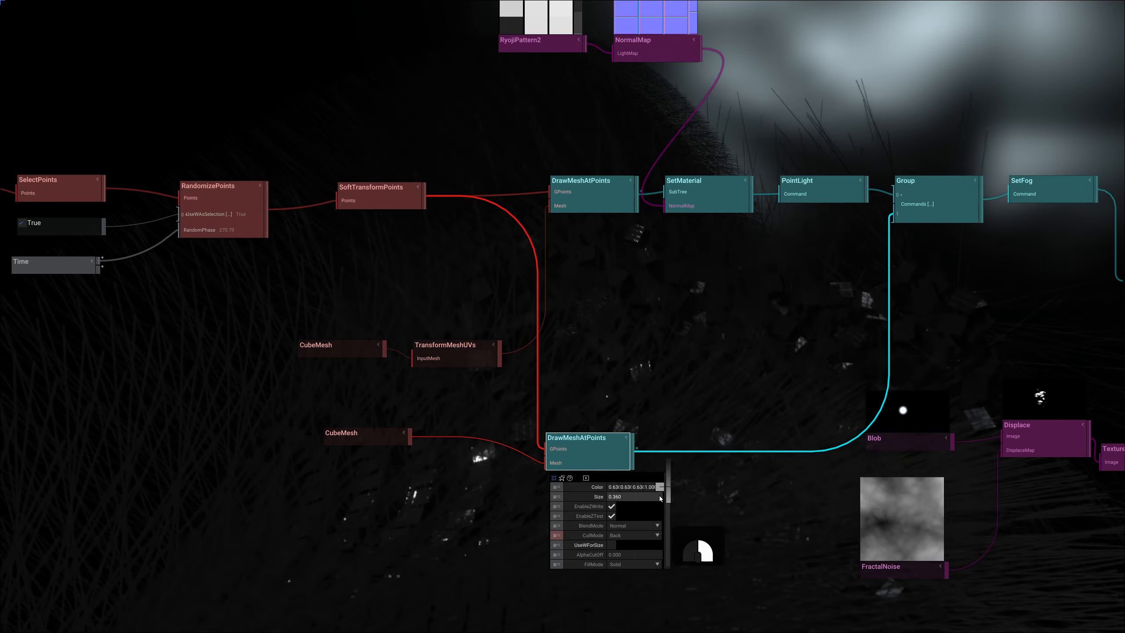
{"action": "left_click_drag", "start_coordinate": [653, 508], "coordinate": [411, 476]}
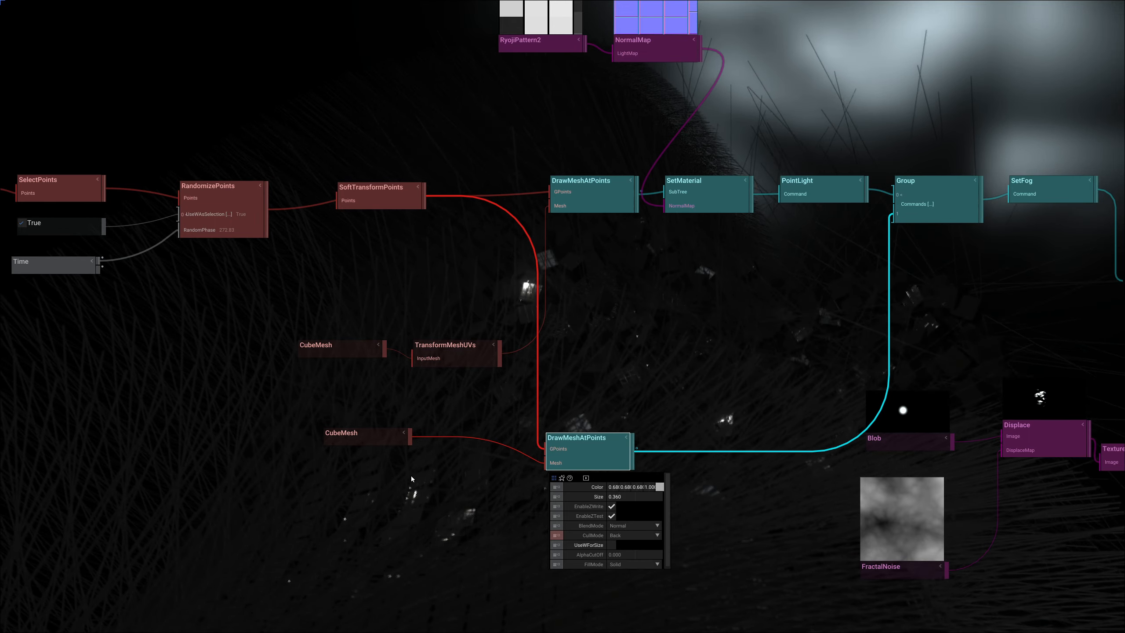
Insert a FilterPoints operator between SoftTransformPoints and the second DrawMeshAtPoints, and set its Count to 1379
{"action": "left_click_drag", "start_coordinate": [374, 441], "coordinate": [324, 463]}
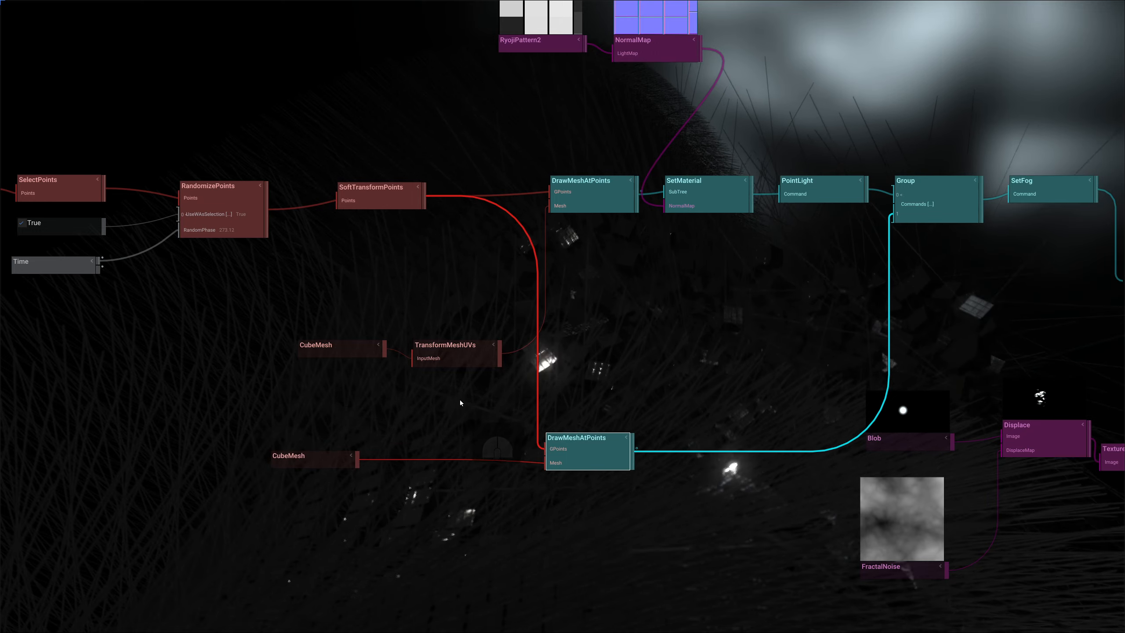
{"action": "left_click", "coordinate": [537, 380]}
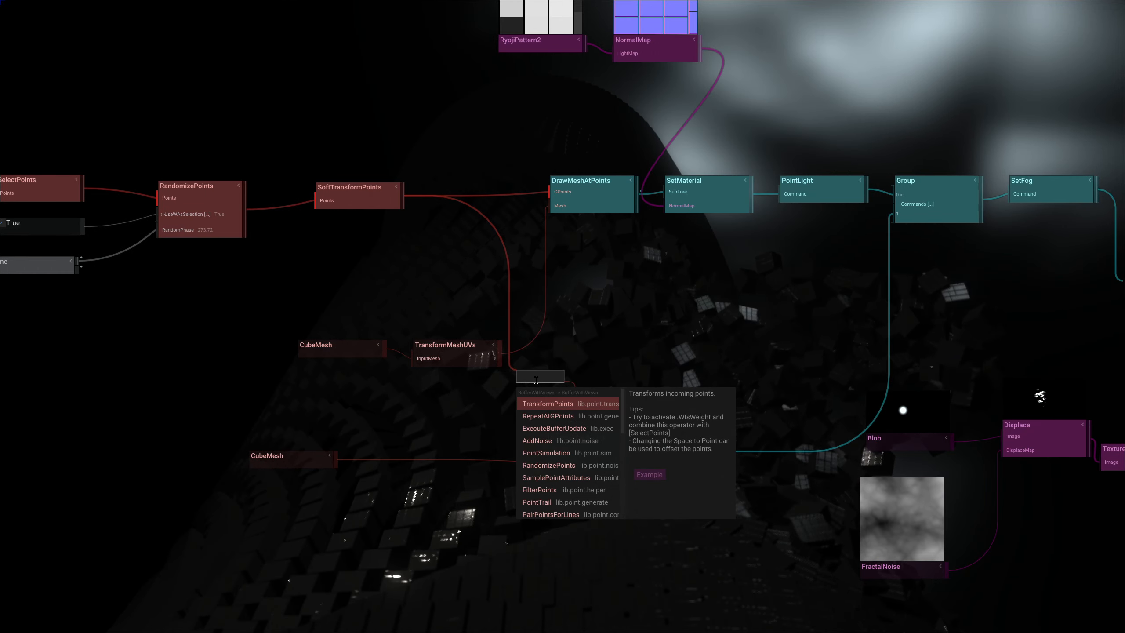
{"action": "type", "text": "fil"}
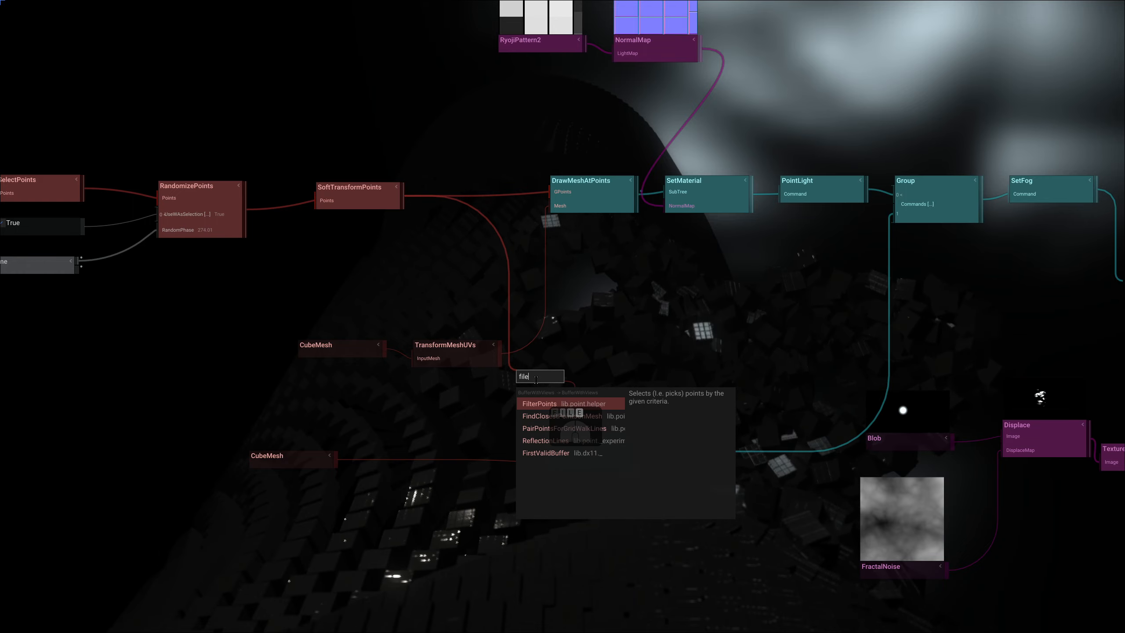
{"action": "type", "text": "e"}
{"action": "key", "text": "Return"}
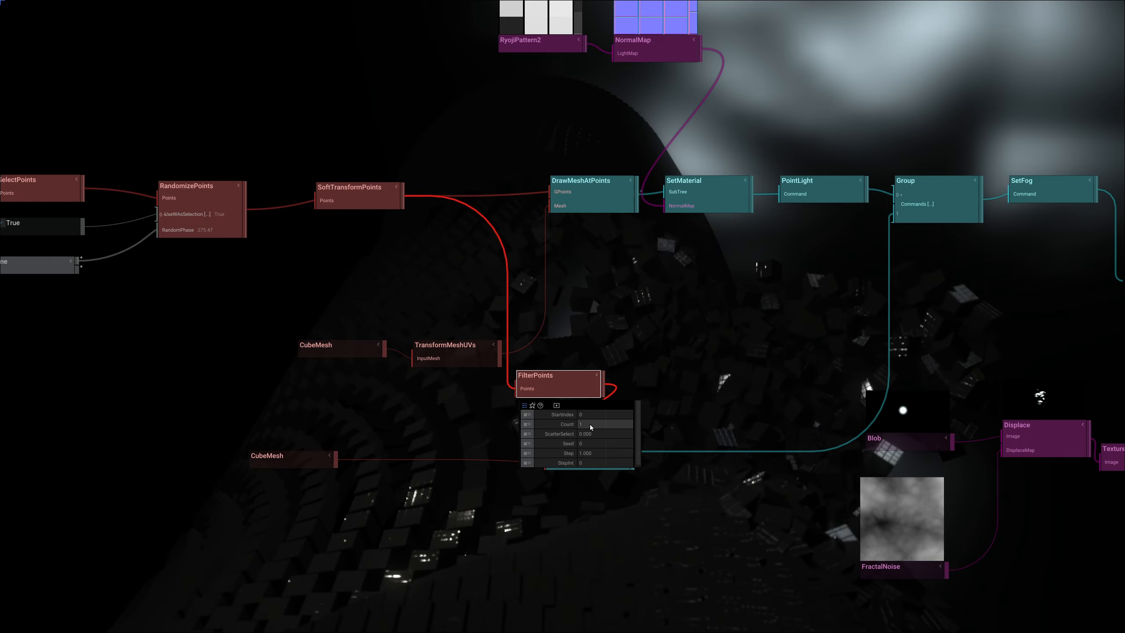
{"action": "left_click_drag", "start_coordinate": [591, 424], "coordinate": [684, 440]}
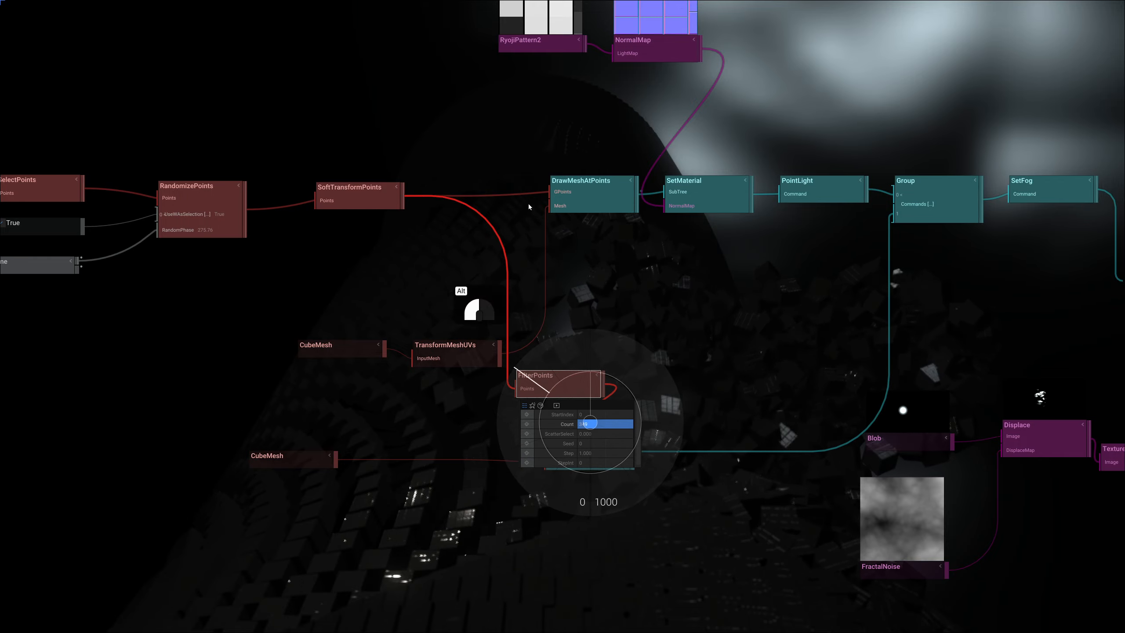
{"action": "left_click_drag", "start_coordinate": [489, 320], "coordinate": [489, 320]}
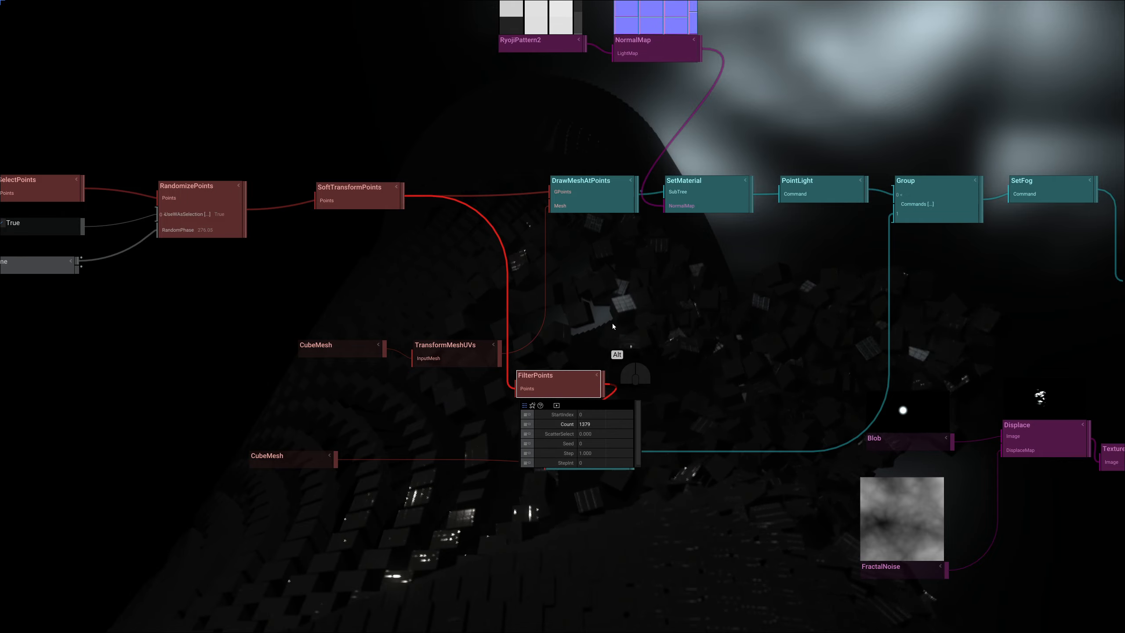
Raise FilterPoints' StartIndex to about 12629 so a different range of points carries the strands
{"action": "left_click_drag", "start_coordinate": [587, 408], "coordinate": [664, 312]}
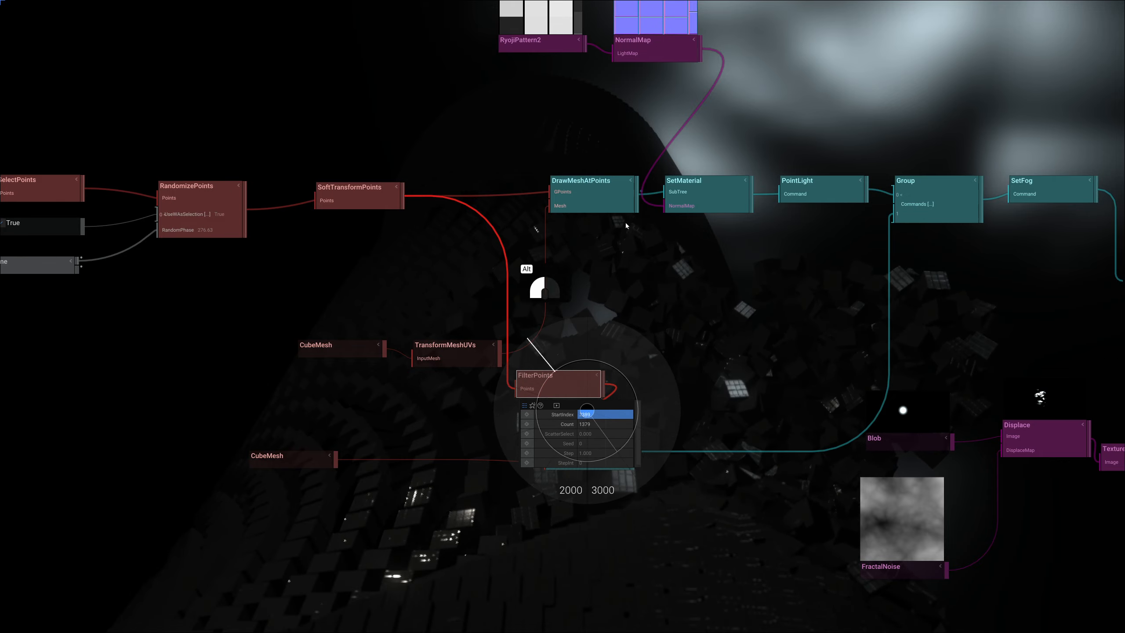
{"action": "left_click_drag", "start_coordinate": [708, 273], "coordinate": [779, 315]}
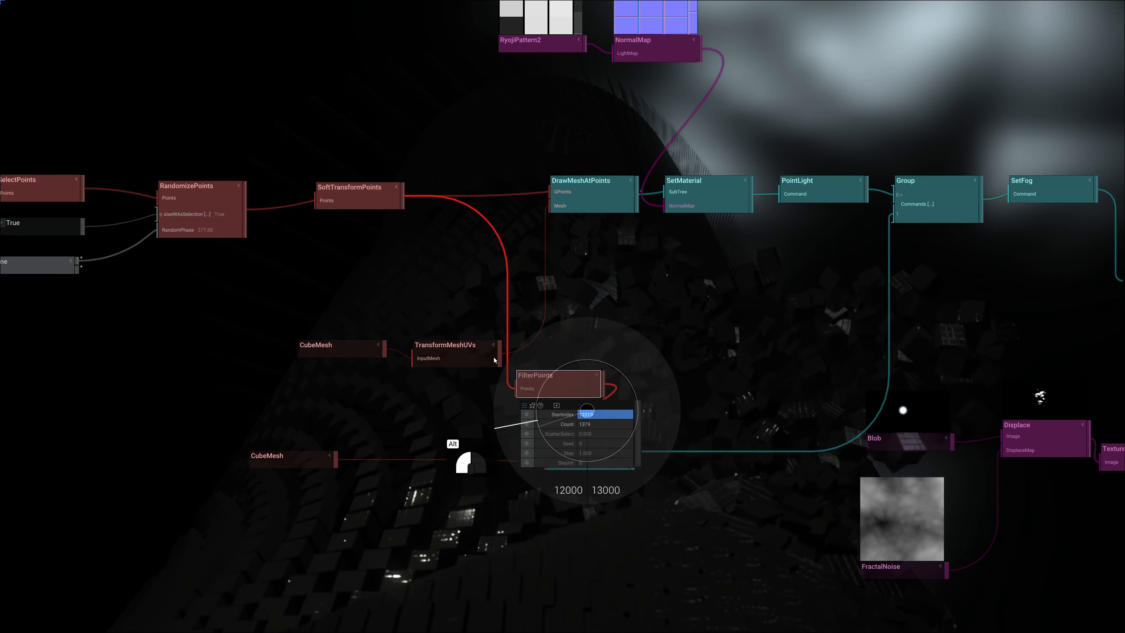
{"action": "left_click_drag", "start_coordinate": [671, 332], "coordinate": [669, 326]}
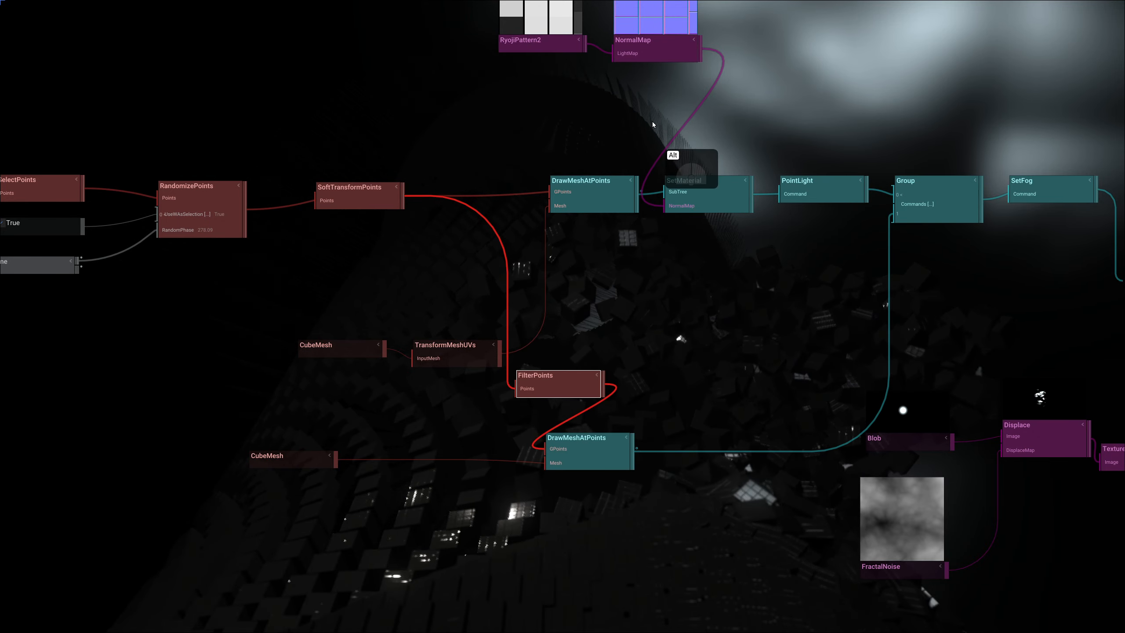
Set the Y Rotation of the TransformPoints ahead of the first SoftTransformPoints to 0°
{"action": "right_click_drag", "start_coordinate": [627, 325], "coordinate": [814, 331]}
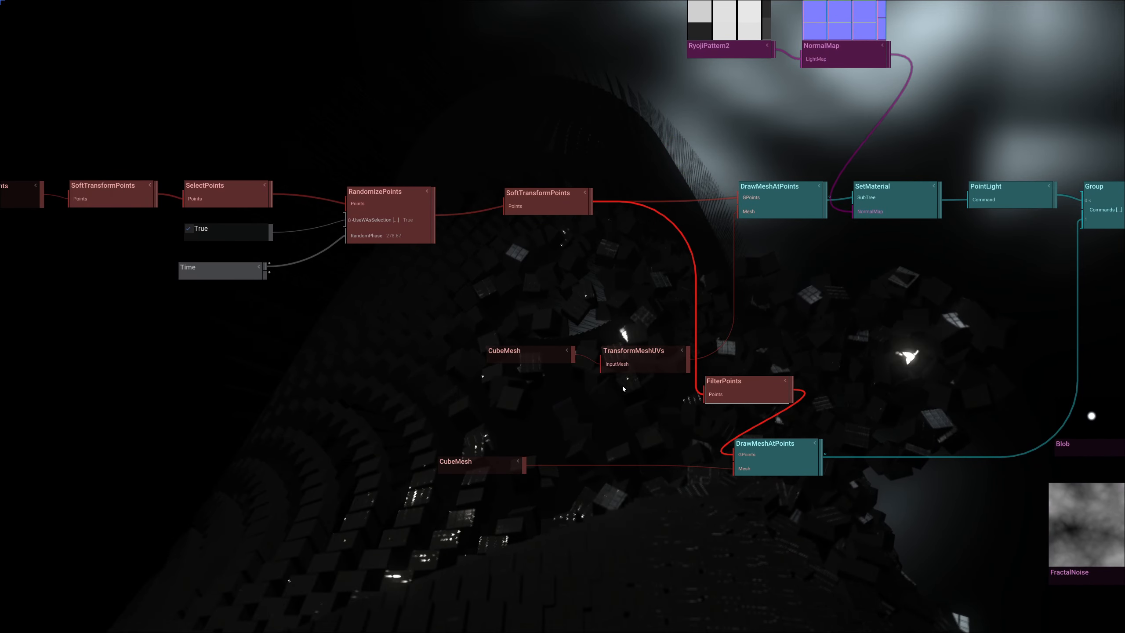
{"action": "right_click_drag", "start_coordinate": [106, 197], "coordinate": [236, 244]}
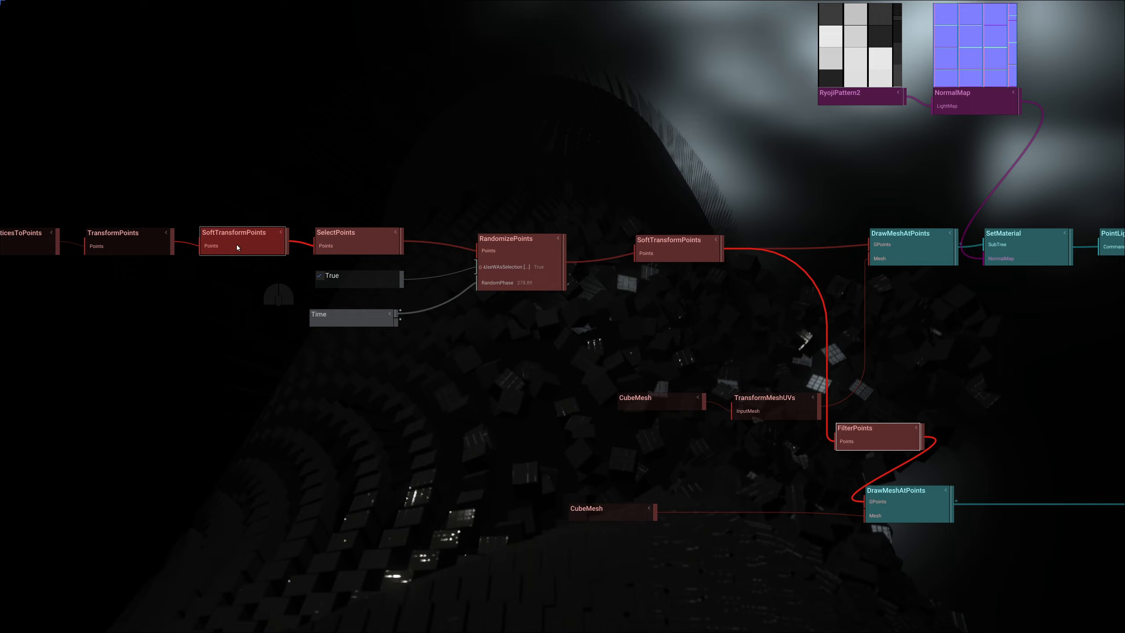
{"action": "left_click", "coordinate": [123, 245]}
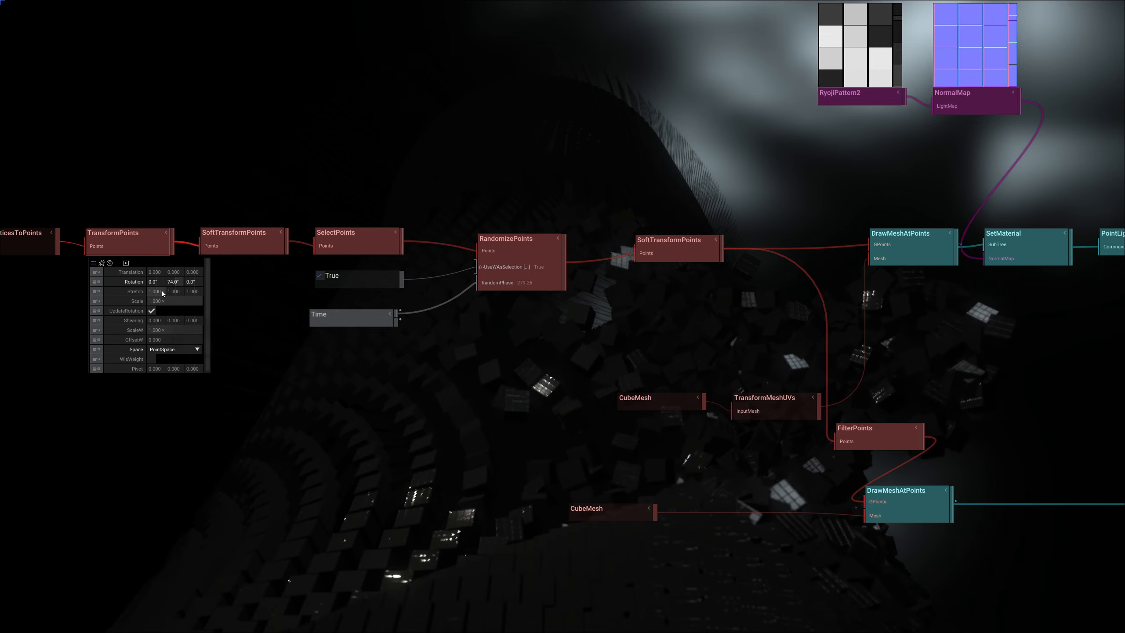
{"action": "left_click_drag", "start_coordinate": [173, 281], "coordinate": [174, 316]}
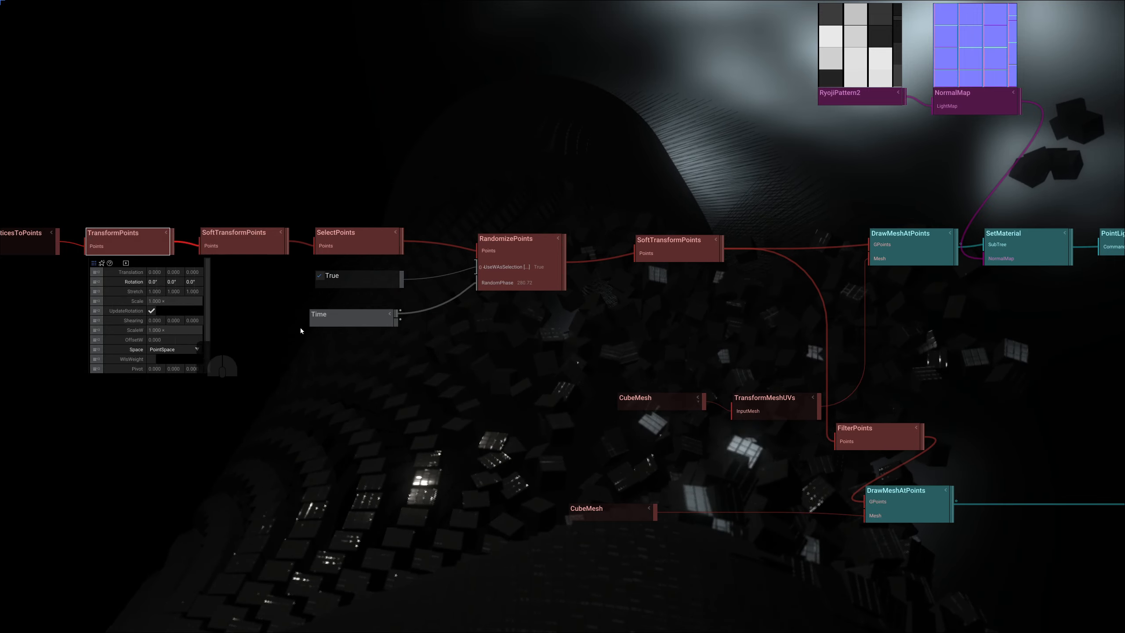
Brighten the second DrawMeshAtPoints' Color to an over-bright white of about 49.8
{"action": "right_click_drag", "start_coordinate": [696, 324], "coordinate": [396, 303]}
{"action": "left_click", "coordinate": [557, 442]}
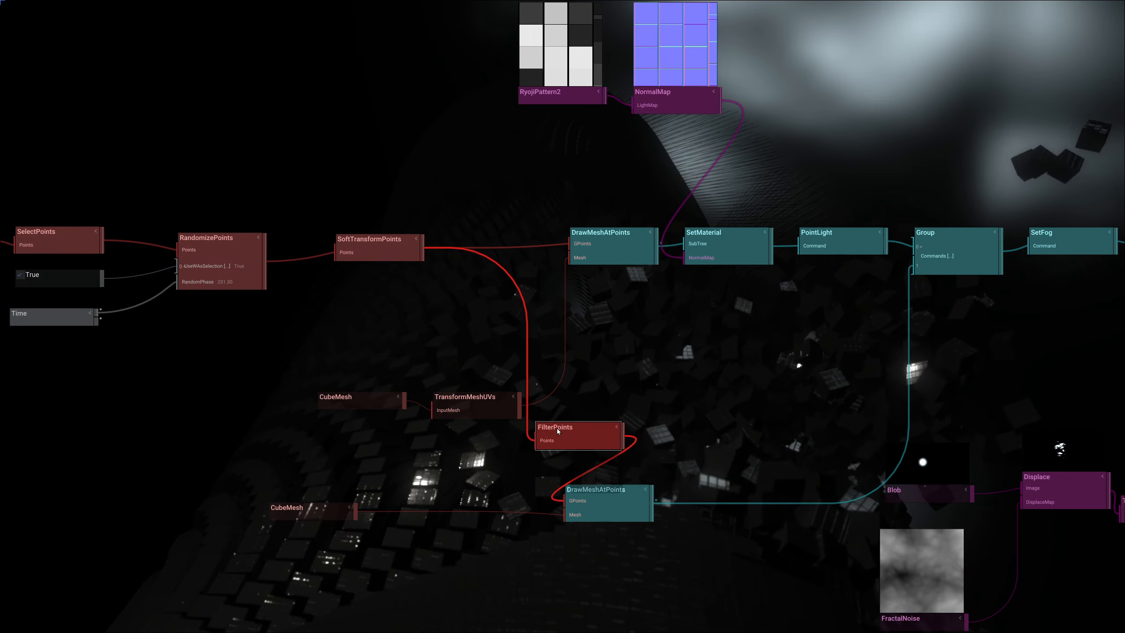
{"action": "left_click", "coordinate": [603, 510]}
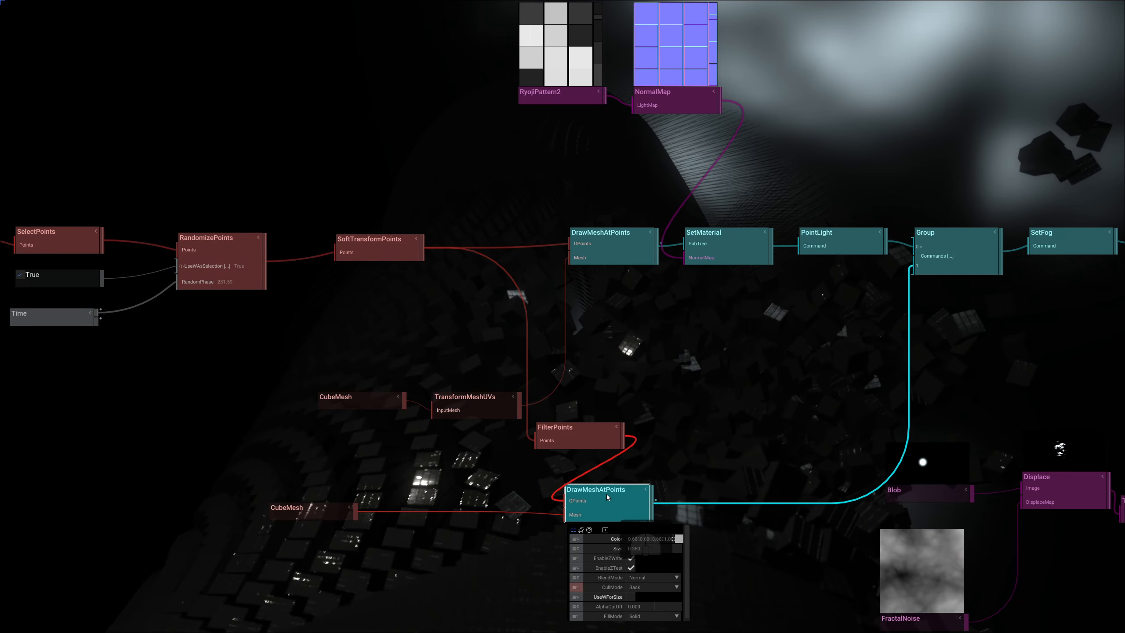
{"action": "right_click_drag", "start_coordinate": [679, 538], "coordinate": [678, 497]}
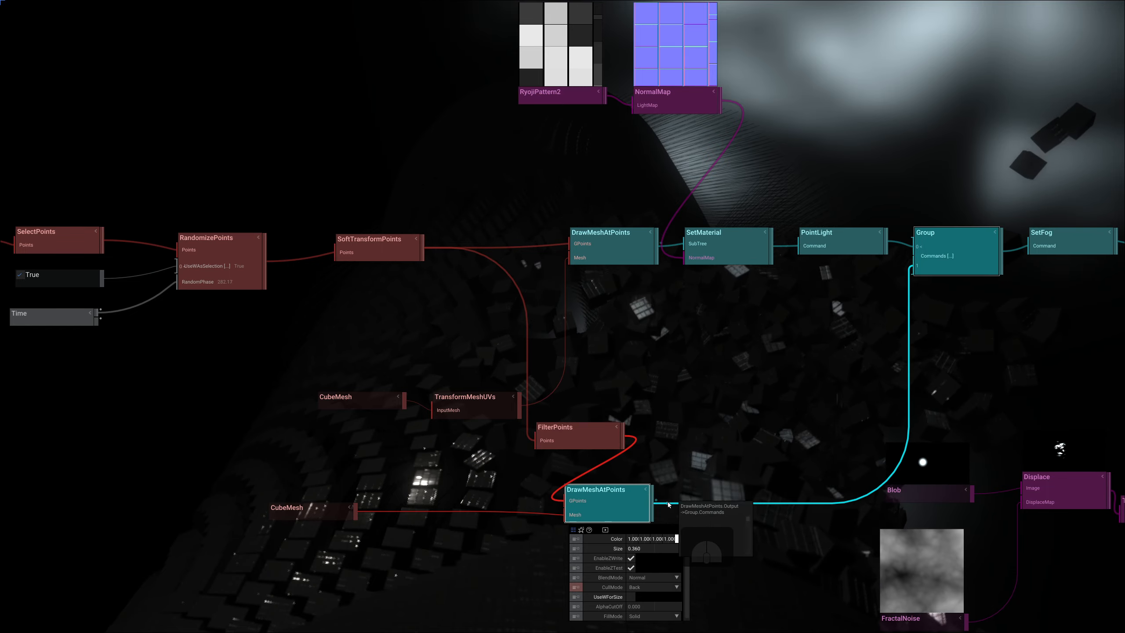
{"action": "left_click", "coordinate": [678, 539]}
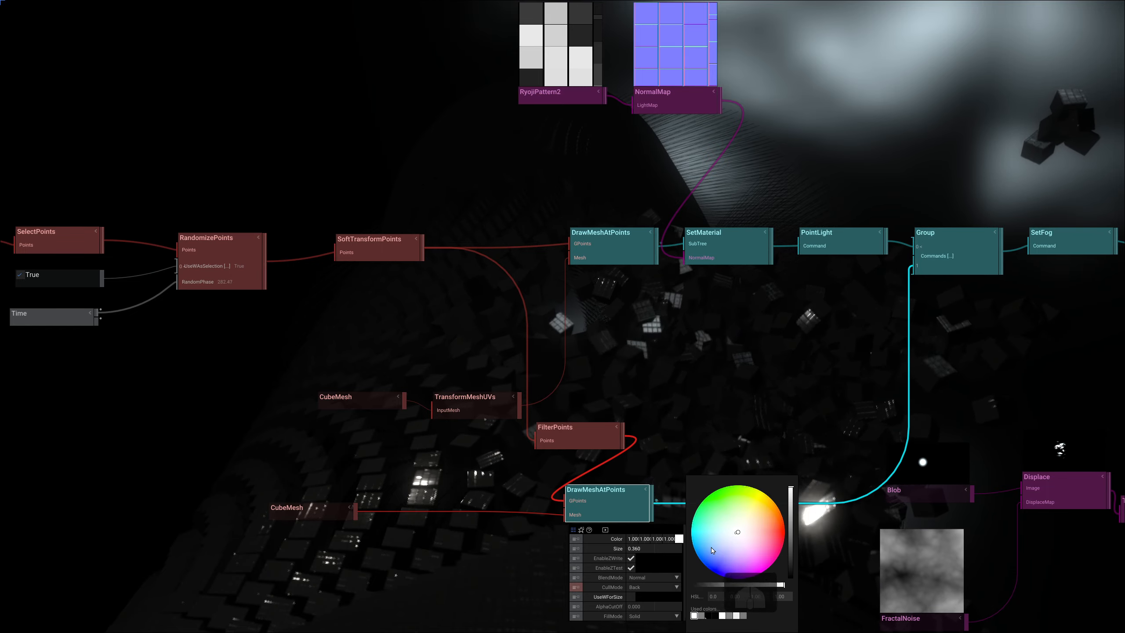
{"action": "left_click_drag", "start_coordinate": [770, 510], "coordinate": [778, 317], "text": "ctrl"}
{"action": "right_click_drag", "start_coordinate": [782, 343], "coordinate": [840, 234]}
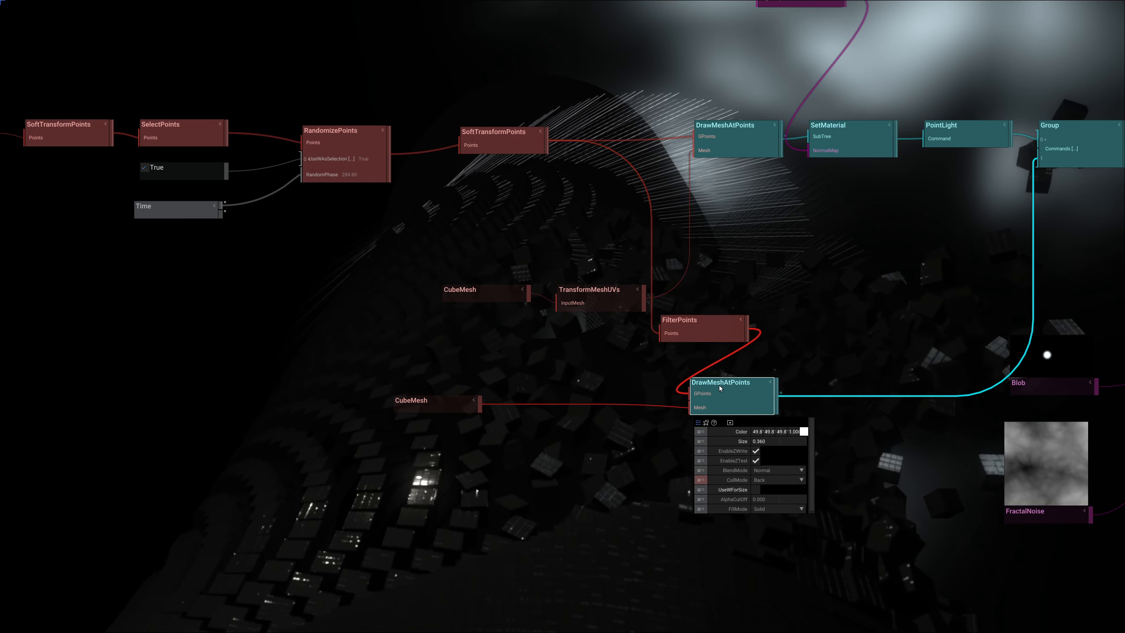
Set FilterPoints' Count to 1440 and its StartIndex to about 14990
{"action": "left_click", "coordinate": [393, 402]}
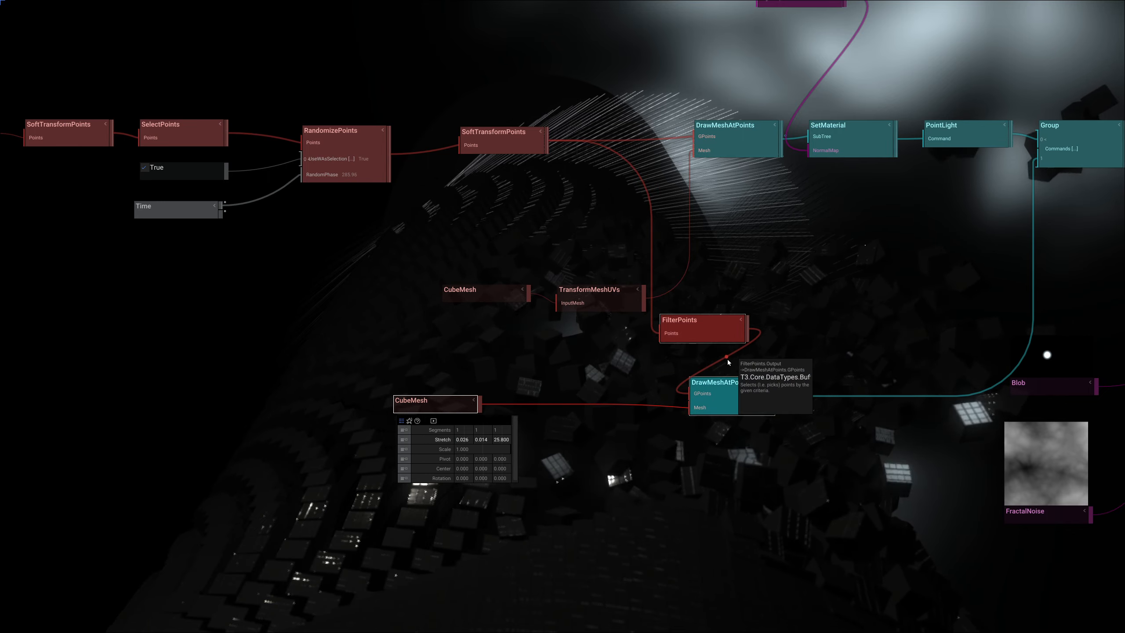
{"action": "right_click_drag", "start_coordinate": [761, 320], "coordinate": [771, 361]}
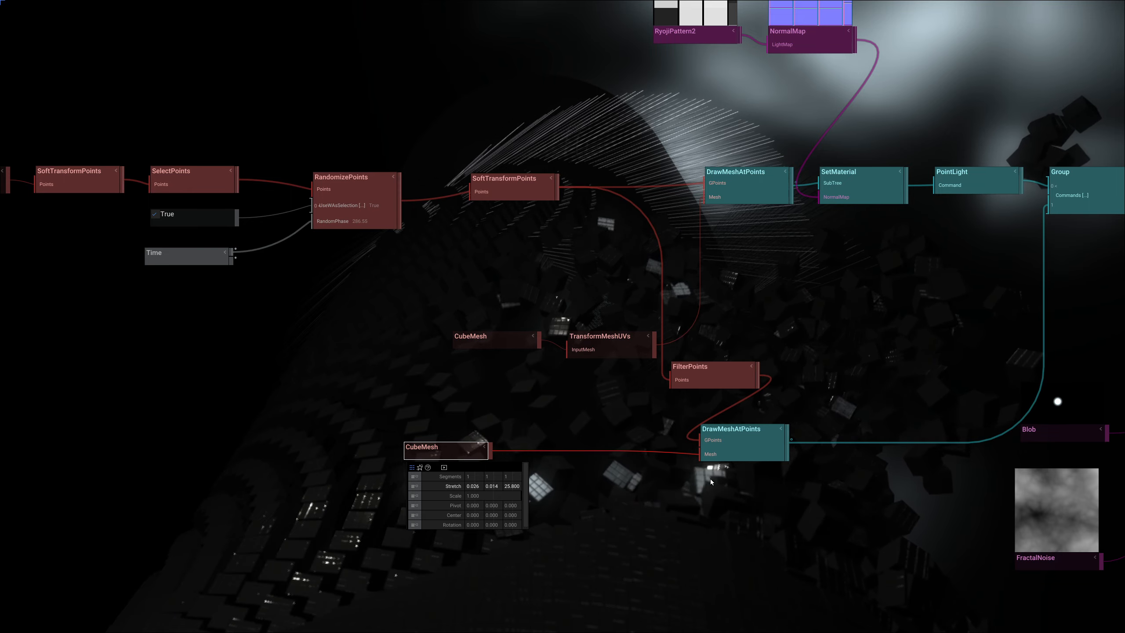
{"action": "left_click", "coordinate": [715, 379]}
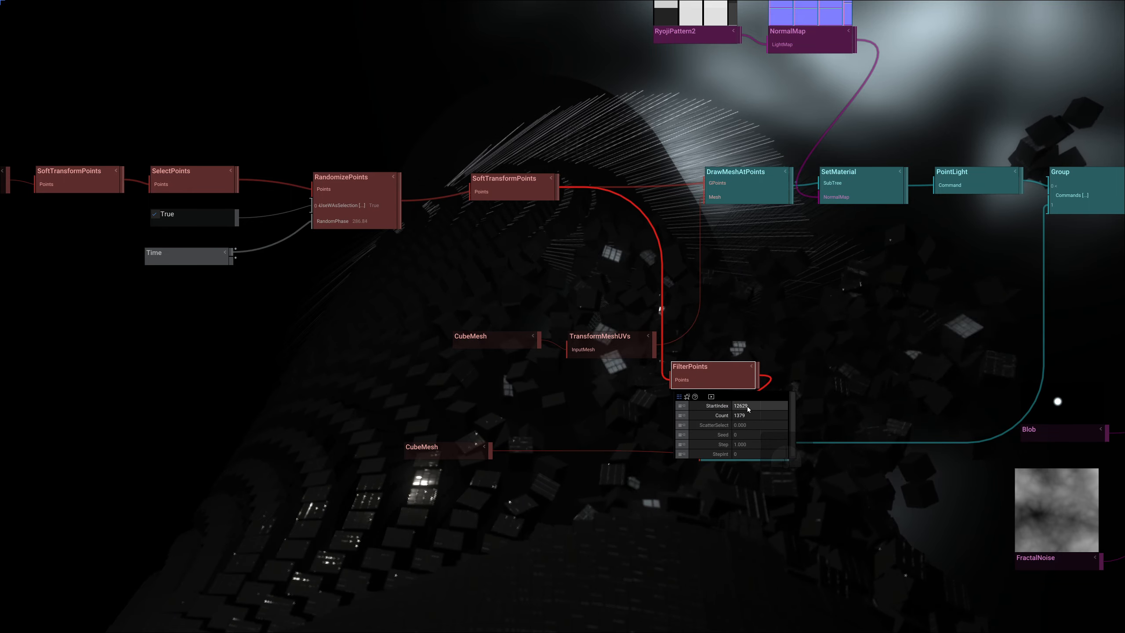
{"action": "left_click_drag", "start_coordinate": [747, 415], "coordinate": [731, 293], "text": "ctrl"}
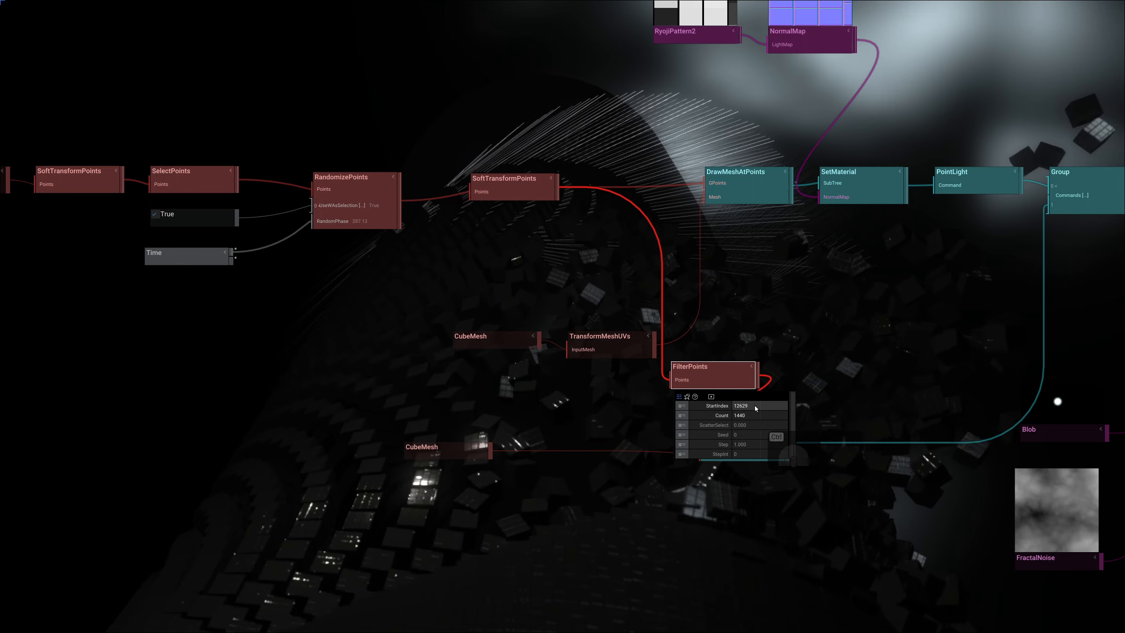
{"action": "left_click_drag", "start_coordinate": [754, 405], "coordinate": [795, 519], "text": "alt"}
Increase SetFog's Distance to about 33.8
{"action": "right_click_drag", "start_coordinate": [698, 373], "coordinate": [349, 408]}
{"action": "left_click", "coordinate": [838, 216]}
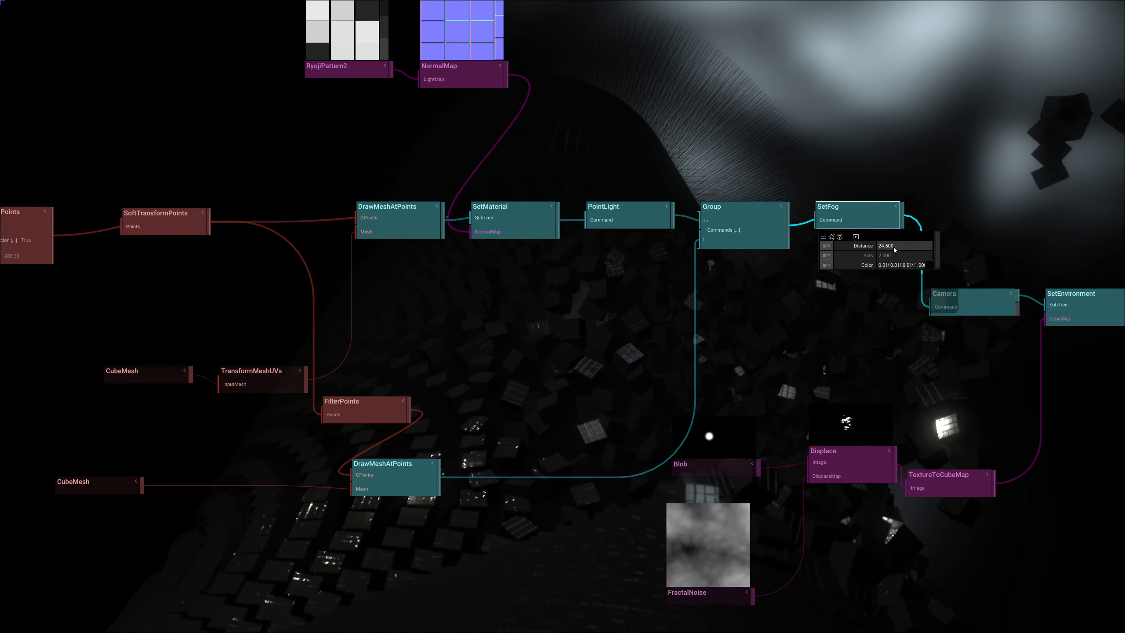
{"action": "left_click_drag", "start_coordinate": [893, 246], "coordinate": [786, 146], "text": "alt"}
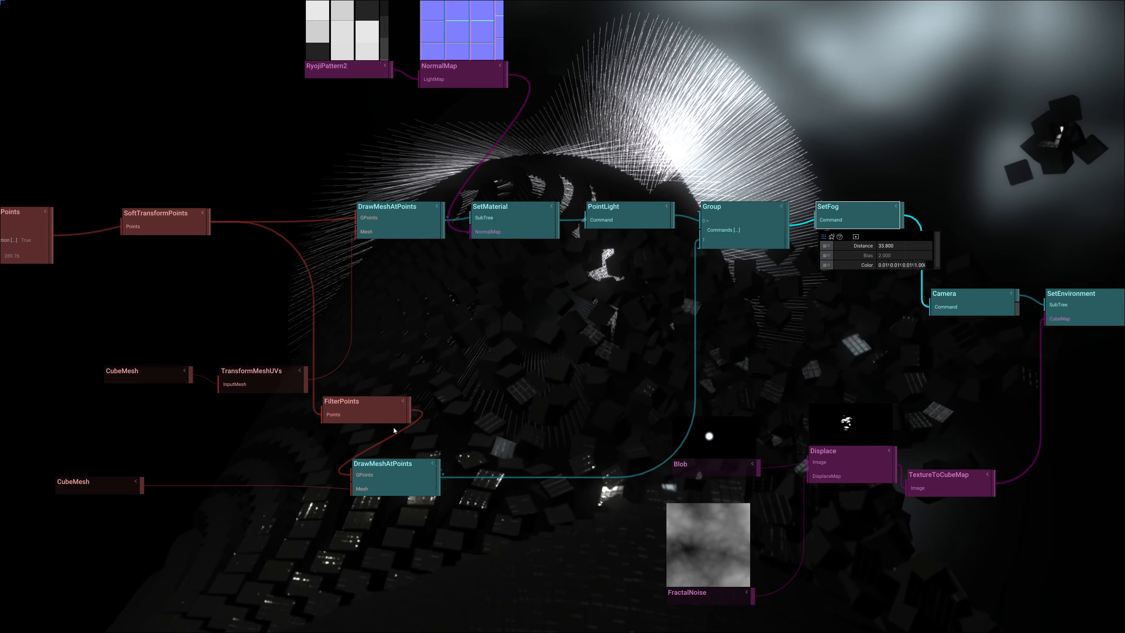
Shorten the strands by setting the second CubeMesh's Z Stretch to about 8.6
{"action": "right_click_drag", "start_coordinate": [74, 512], "coordinate": [224, 496]}
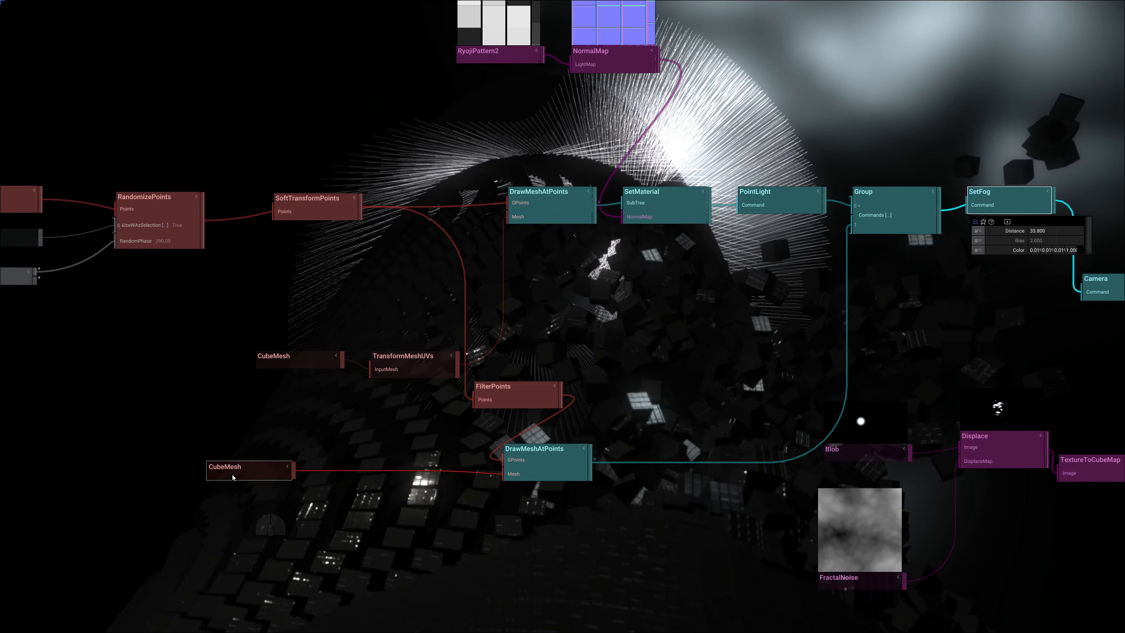
{"action": "left_click", "coordinate": [233, 475]}
{"action": "left_click_drag", "start_coordinate": [312, 510], "coordinate": [445, 593]}
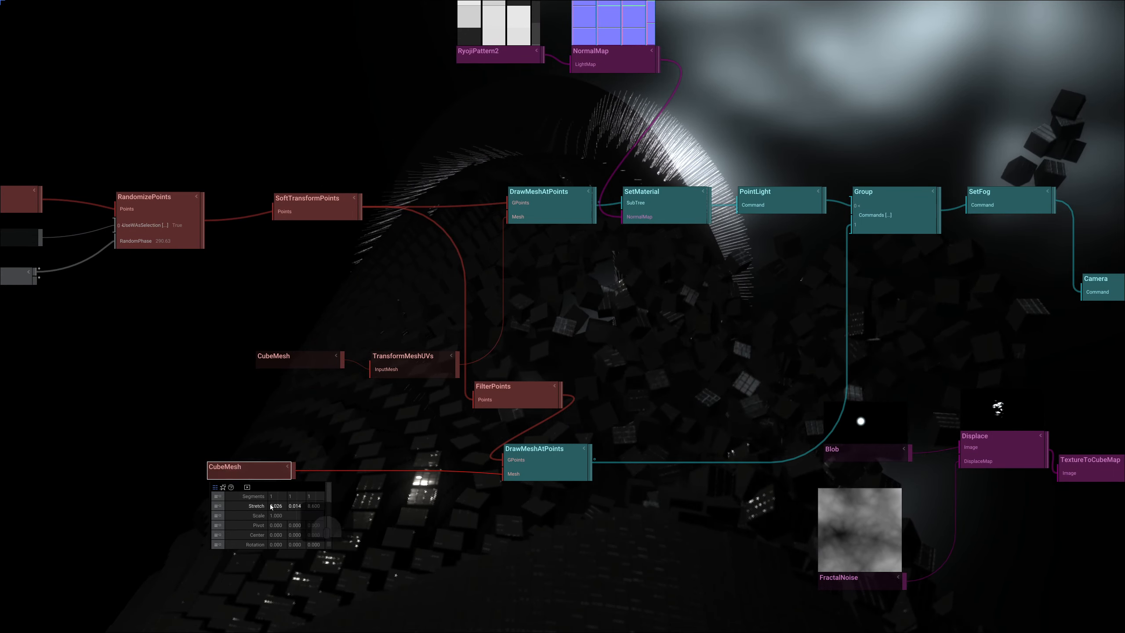
Set FilterPoints' StartIndex to about 15839 and its ScatterSelect to about 0.513 to scatter the strands
{"action": "left_click", "coordinate": [497, 399]}
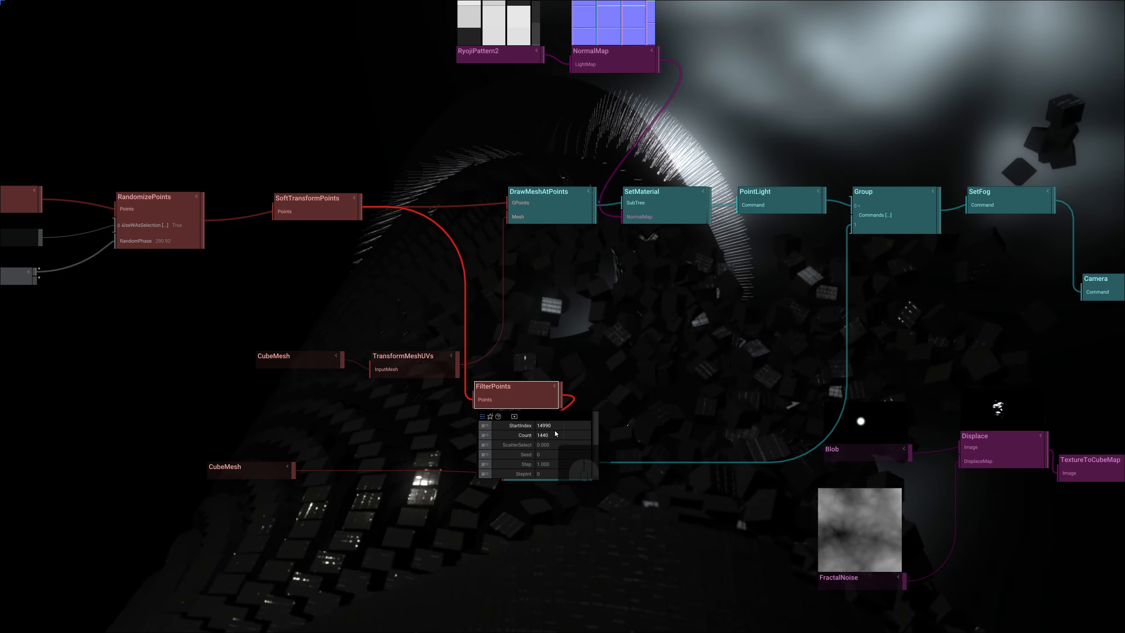
{"action": "left_click_drag", "start_coordinate": [551, 427], "coordinate": [334, 382], "text": "alt"}
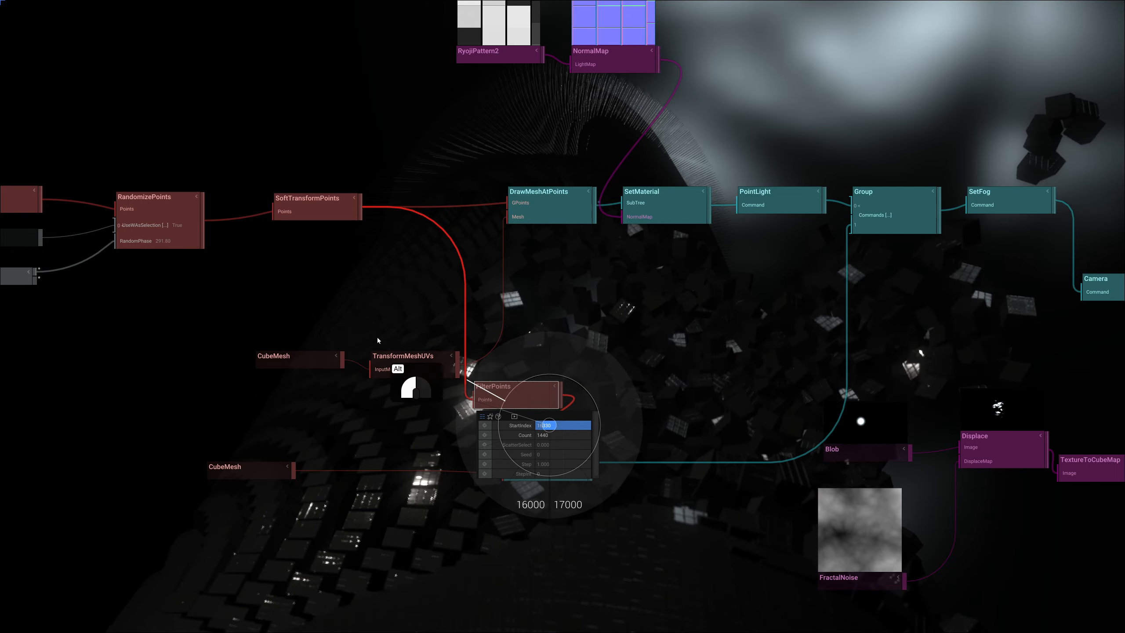
{"action": "left_click_drag", "start_coordinate": [377, 339], "coordinate": [672, 444], "text": "alt"}
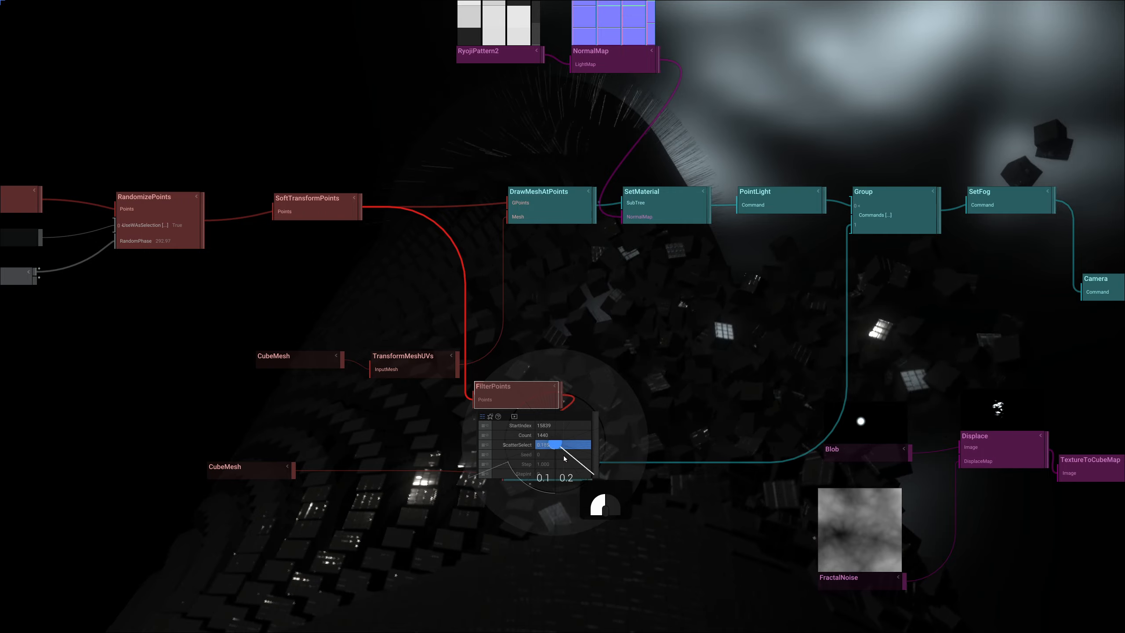
{"action": "mouse_move", "coordinate": [544, 438]}
{"action": "left_mouse_down"}
{"action": "mouse_move", "coordinate": [548, 401]}
{"action": "mouse_move", "coordinate": [547, 450]}
{"action": "left_mouse_up"}
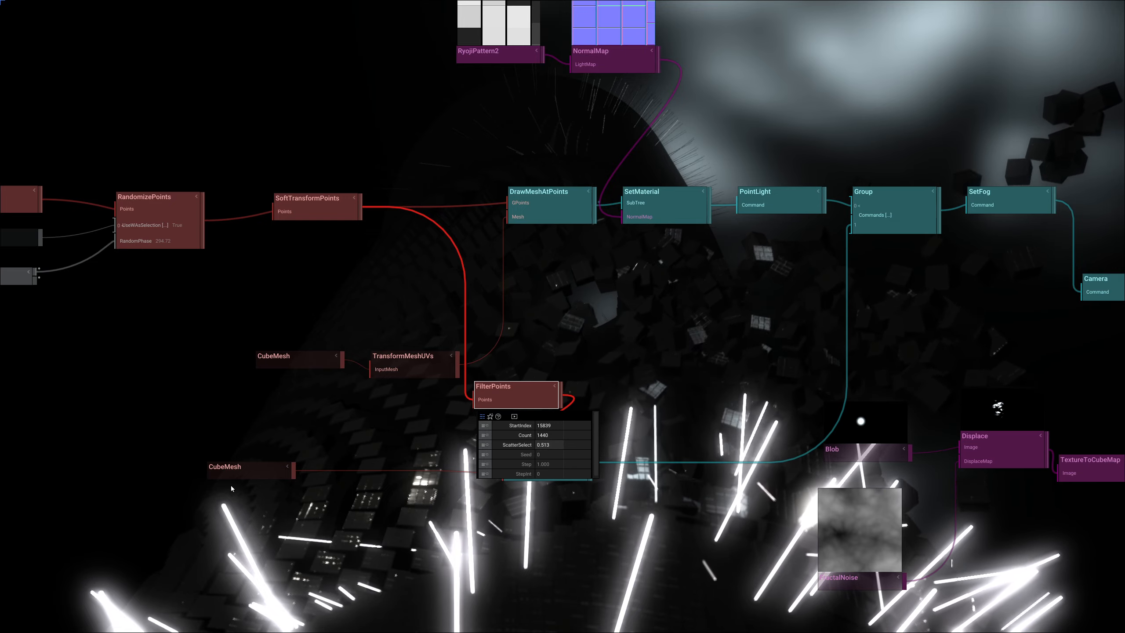
Thicken the strands by setting the second CubeMesh's X Stretch to about 0.067
{"action": "left_click", "coordinate": [237, 472]}
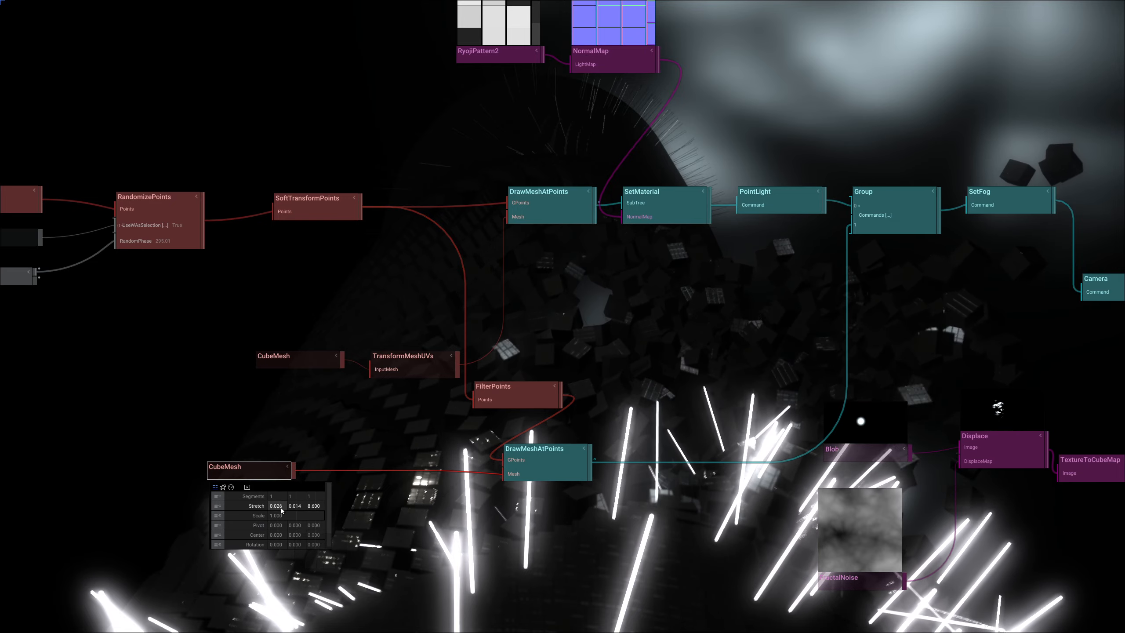
{"action": "mouse_move", "coordinate": [282, 508]}
{"action": "left_mouse_down", "text": "shift"}
{"action": "mouse_move", "coordinate": [274, 515]}
{"action": "mouse_move", "coordinate": [288, 496]}
{"action": "left_mouse_up", "text": "shift"}
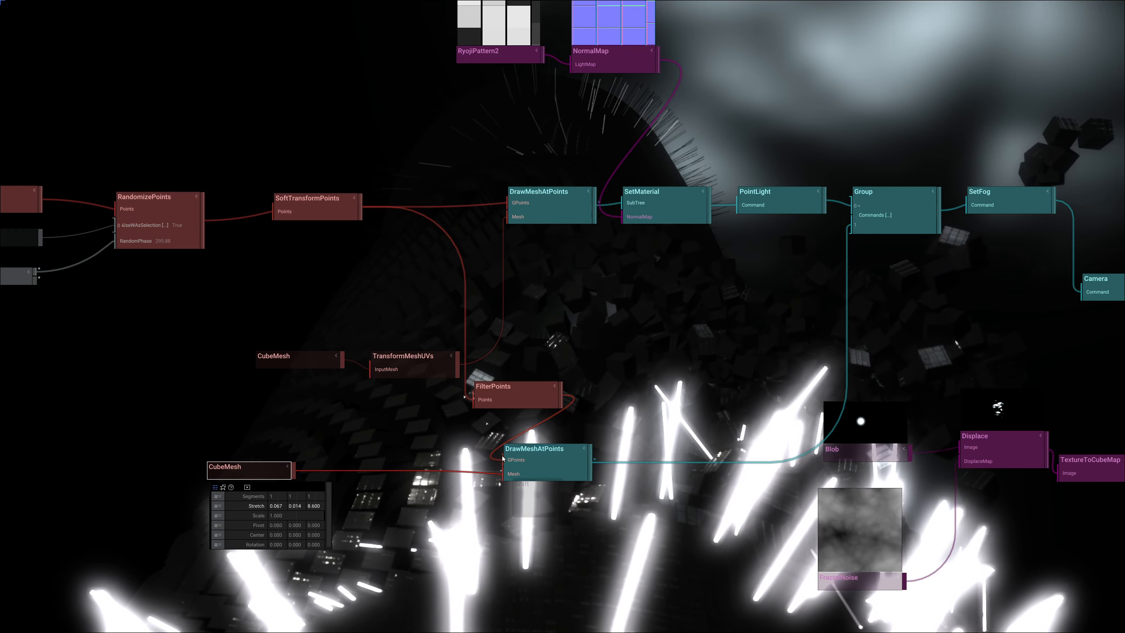
Darken the second DrawMeshAtPoints' Color to a neutral grey of about 0.64, and move the operator to the right, clear of FilterPoints
{"action": "left_click_drag", "start_coordinate": [507, 457], "coordinate": [550, 454]}
{"action": "left_click", "coordinate": [529, 399]}
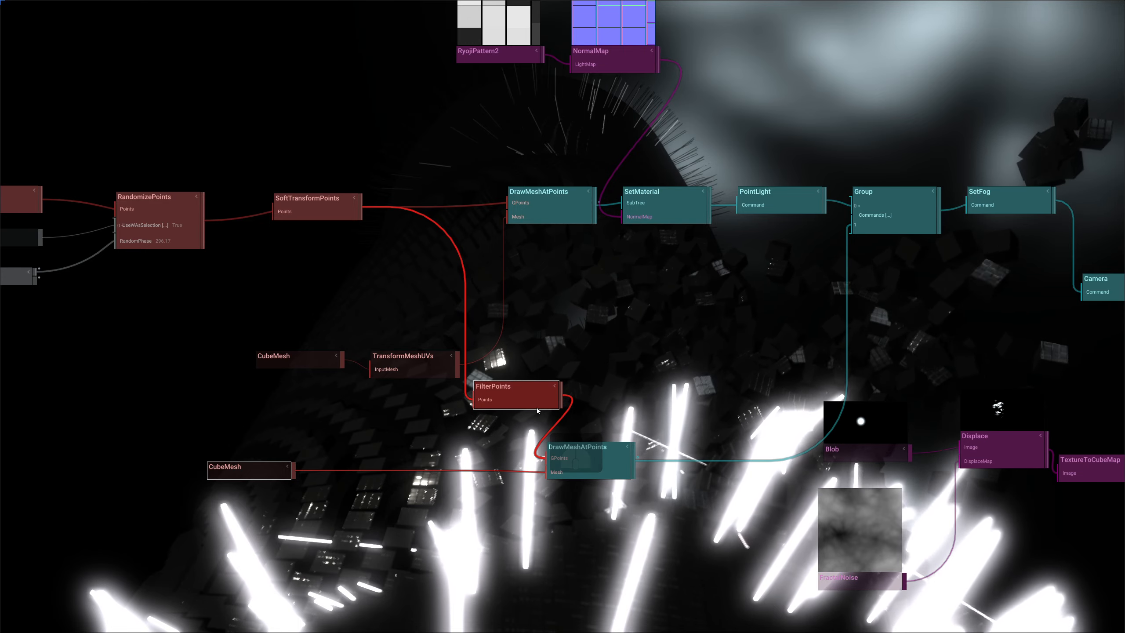
{"action": "left_click", "coordinate": [608, 467]}
{"action": "left_click_drag", "start_coordinate": [596, 496], "coordinate": [658, 512]}
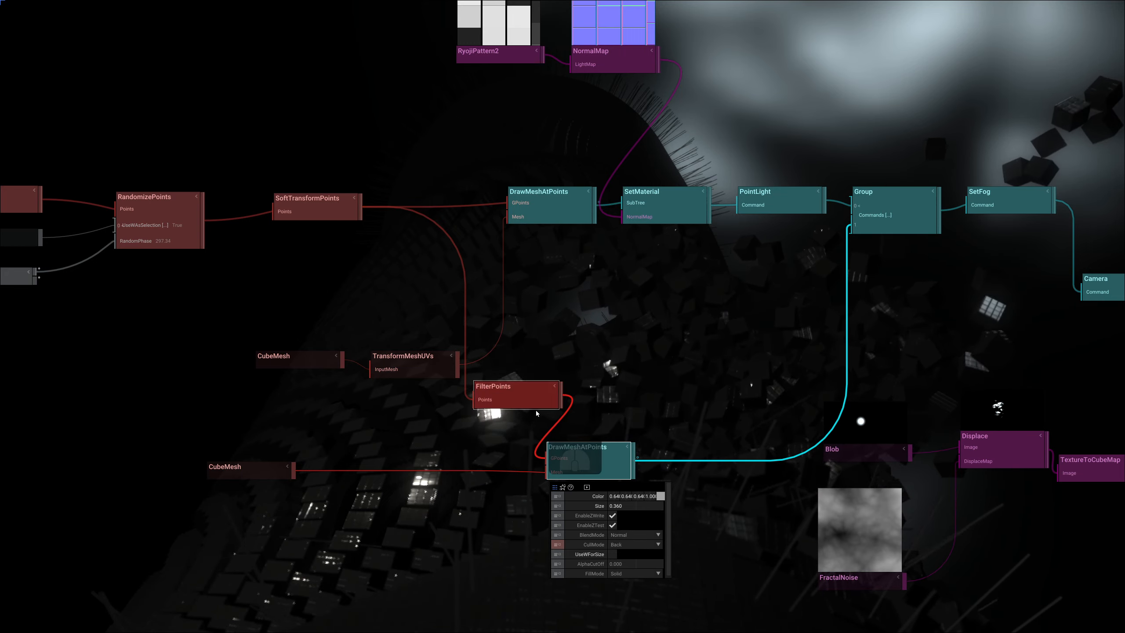
{"action": "left_click_drag", "start_coordinate": [602, 462], "coordinate": [665, 462]}
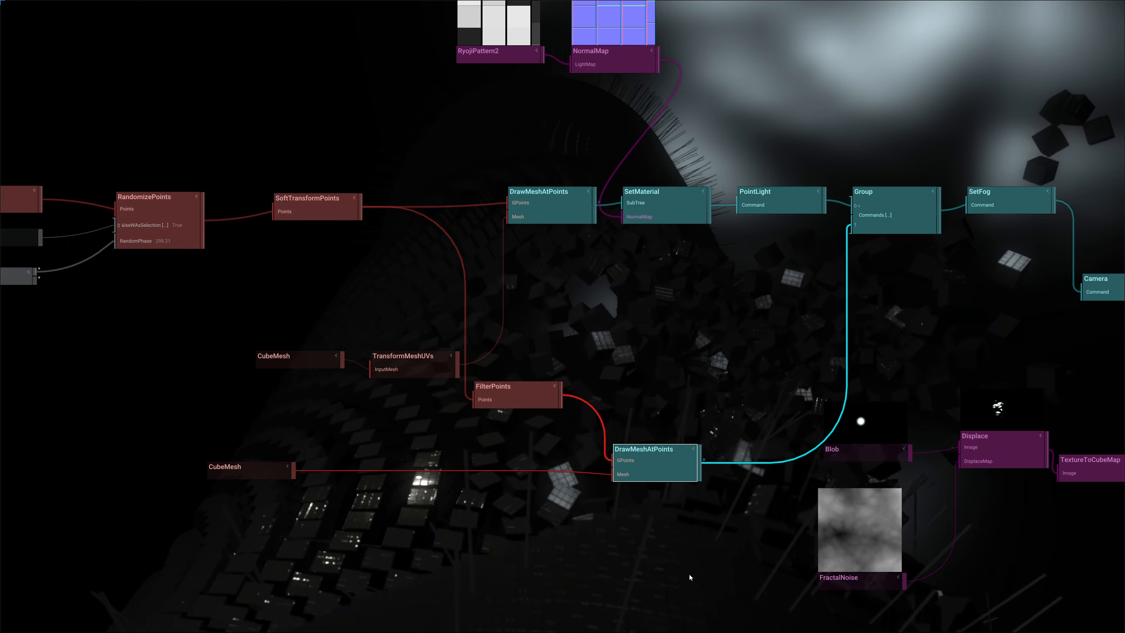
Darken the color of the lower DrawMeshAtPoints node to a grey of about 0.27
{"action": "left_click", "coordinate": [672, 457]}
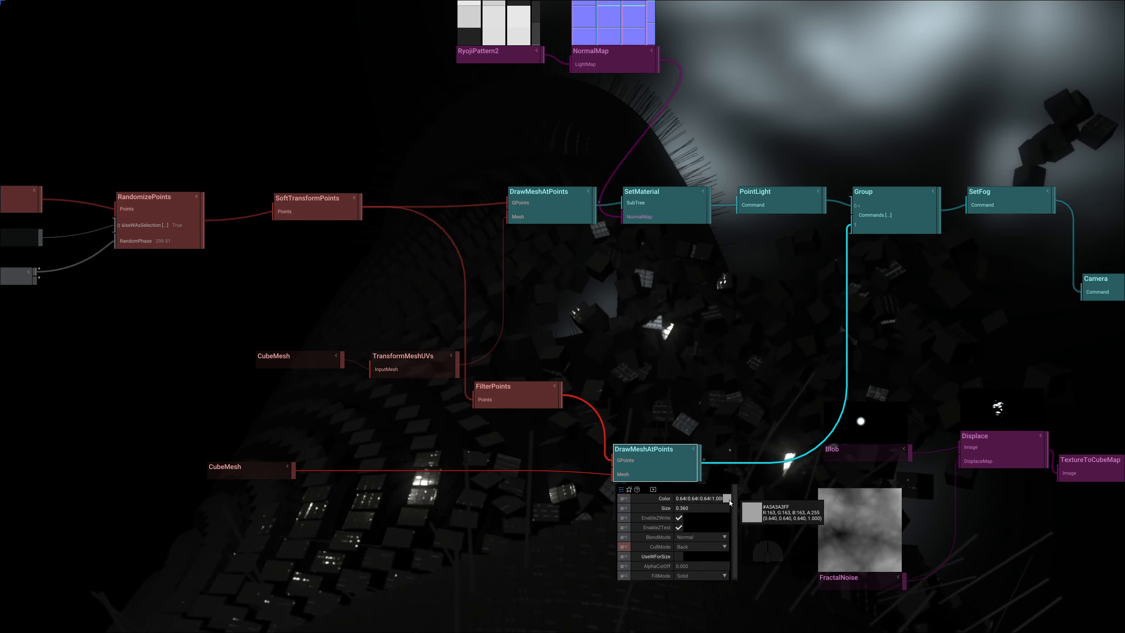
{"action": "right_click_drag", "start_coordinate": [729, 500], "coordinate": [729, 516]}
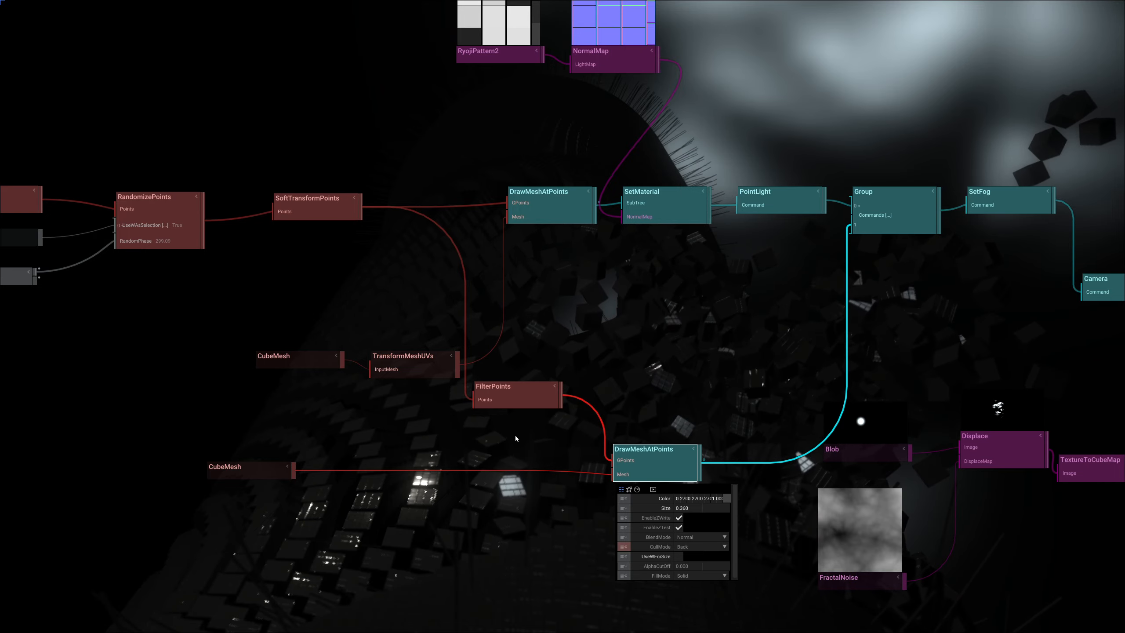
Insert a RandomizePoints operator between FilterPoints and the lower DrawMeshAtPoints
{"action": "left_click", "coordinate": [516, 397]}
{"action": "key", "text": "Tab"}
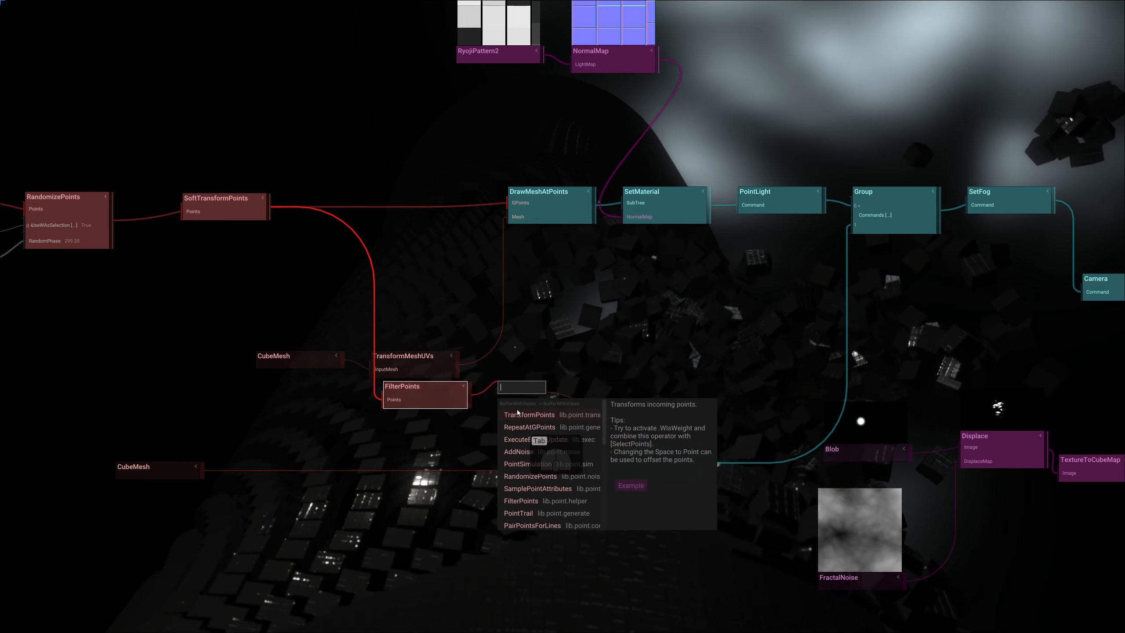
{"action": "type", "text": "tra"}
{"action": "key", "text": "BackSpace"}
{"action": "key", "text": "BackSpace"}
{"action": "key", "text": "BackSpace"}
{"action": "type", "text": "r"}
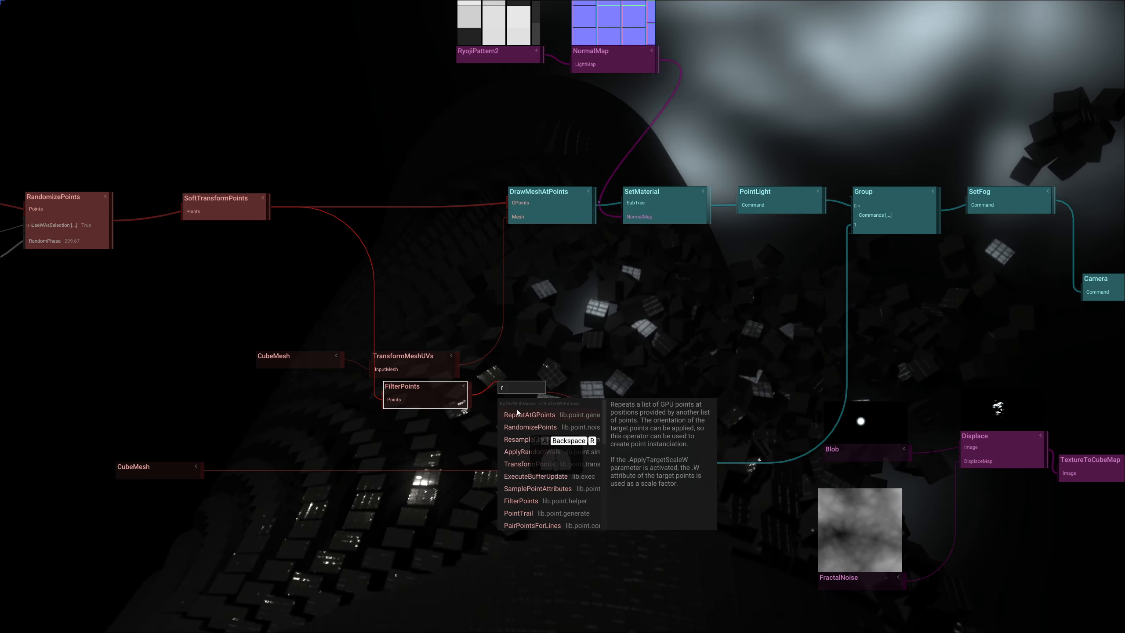
{"action": "type", "text": "and"}
{"action": "left_click", "coordinate": [517, 414]}
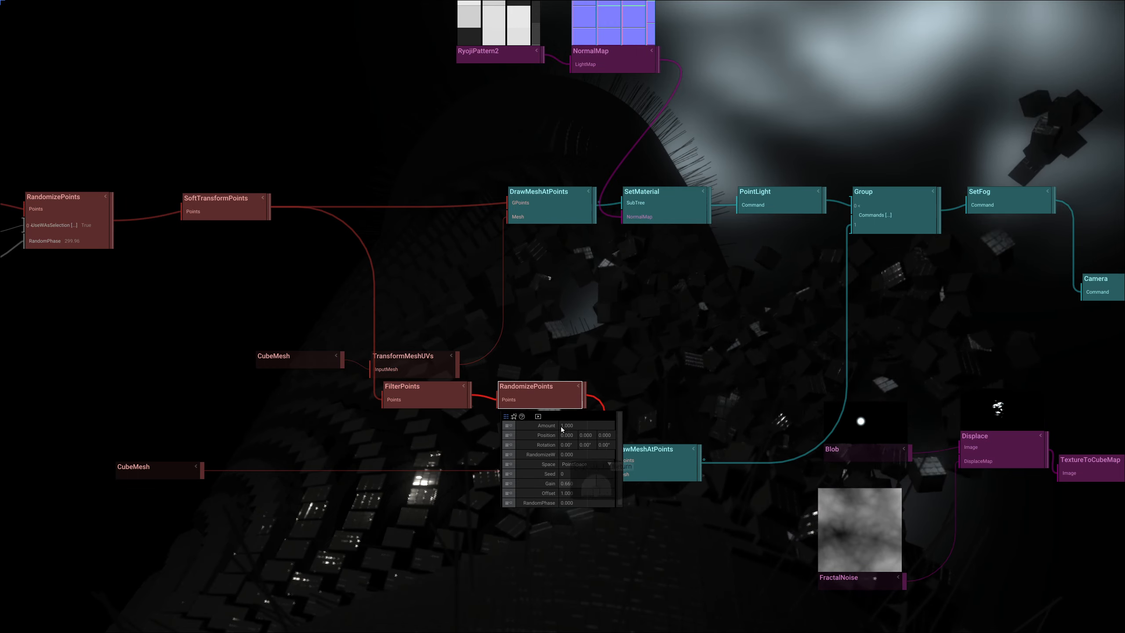
Set the new RandomizePoints node's Z position to 1.8 and its RandomizeW to 0.65, and check the lower DrawMeshAtPoints settings
{"action": "left_click_drag", "start_coordinate": [607, 437], "coordinate": [466, 494]}
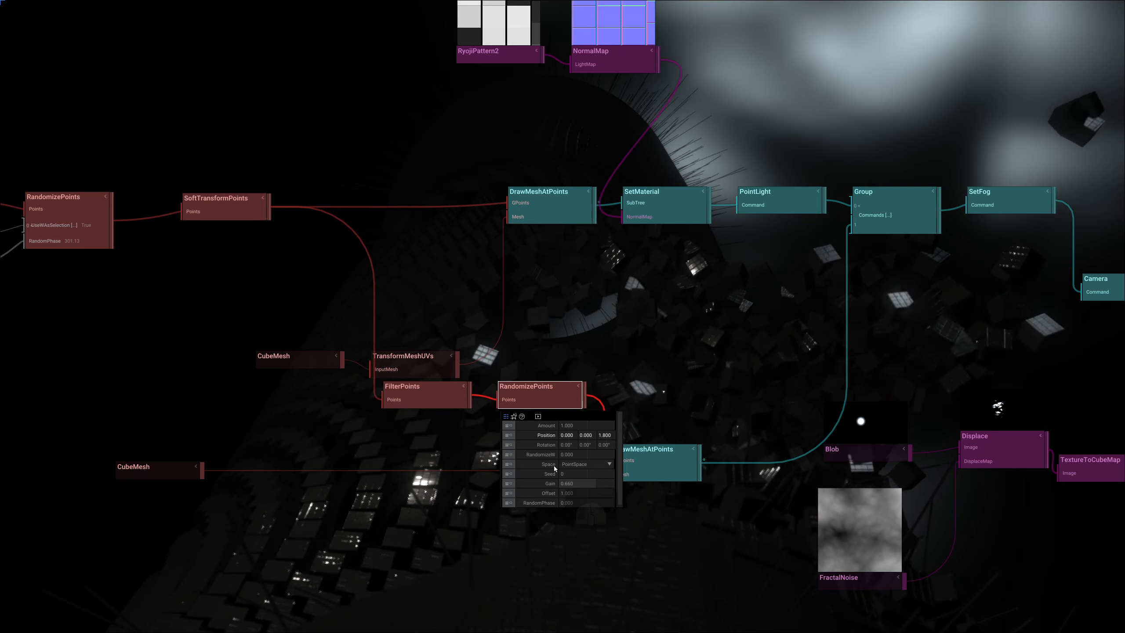
{"action": "left_click_drag", "start_coordinate": [574, 455], "coordinate": [576, 464]}
{"action": "left_click", "coordinate": [632, 463]}
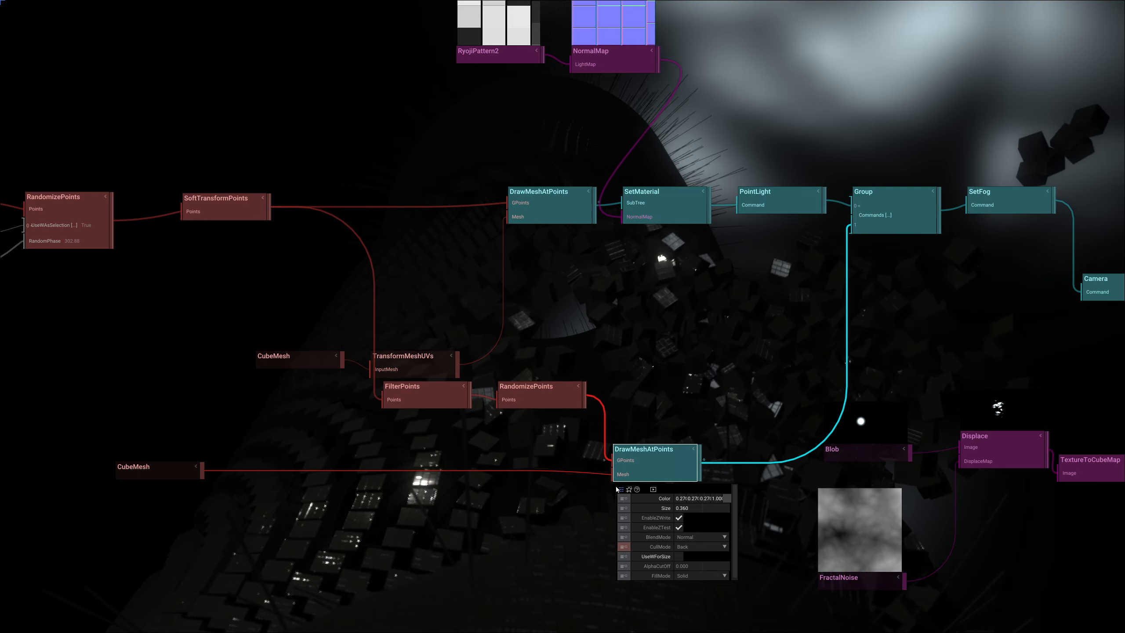
Reduce the Z position of the new RandomizePoints node to 0.93 and try out different X rotation values
{"action": "left_click", "coordinate": [539, 392]}
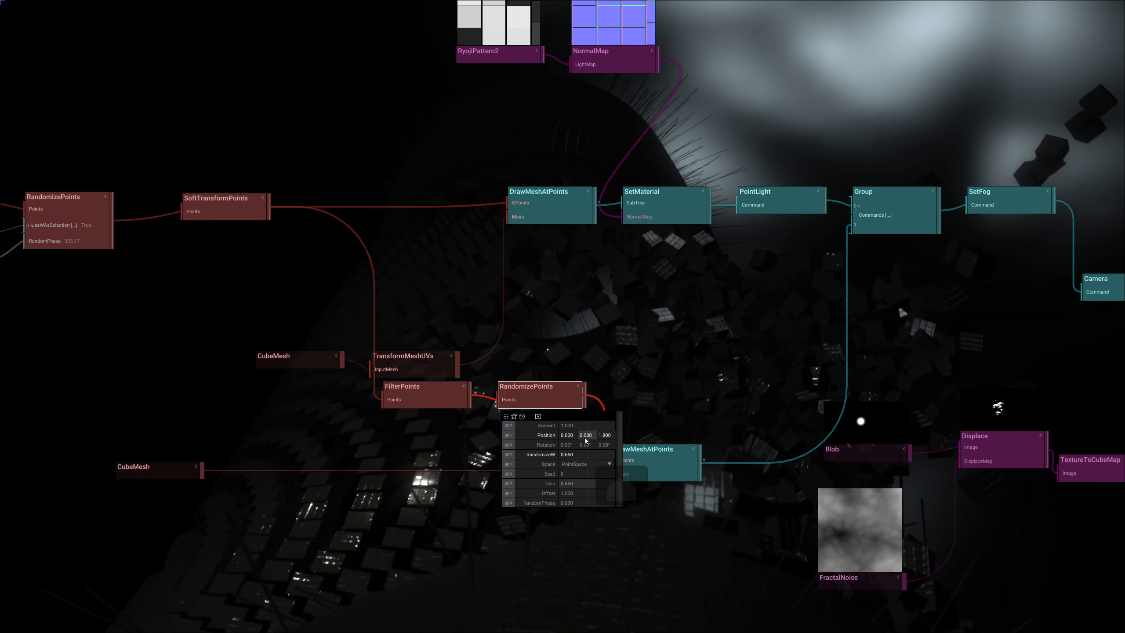
{"action": "left_click_drag", "start_coordinate": [588, 438], "coordinate": [610, 446]}
{"action": "left_click", "coordinate": [546, 438]}
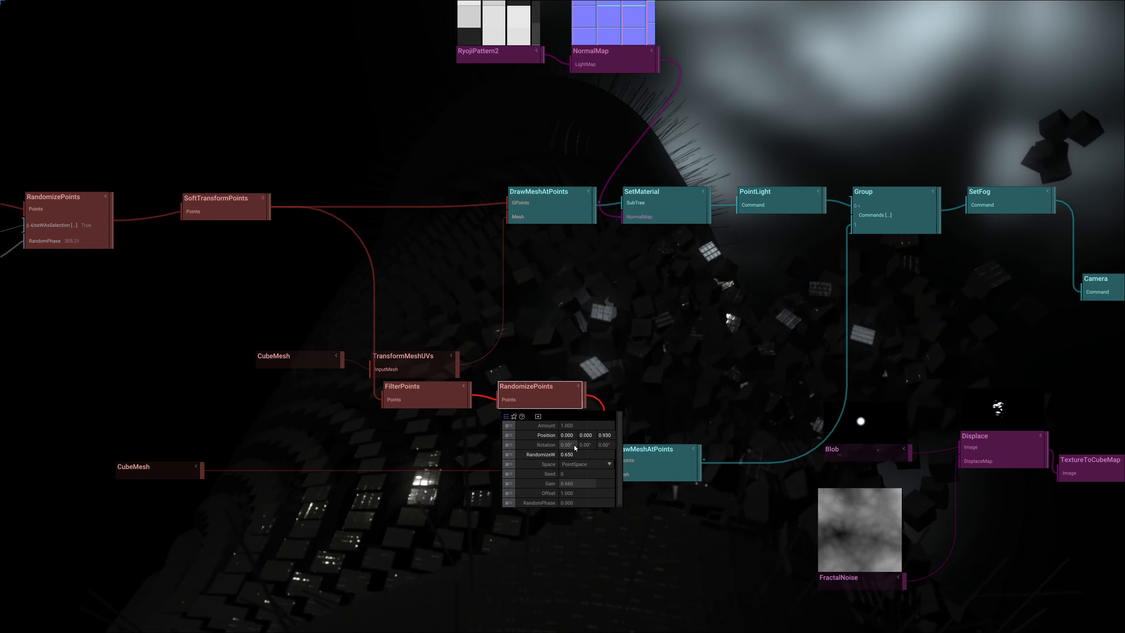
{"action": "left_click_drag", "start_coordinate": [574, 448], "coordinate": [564, 469]}
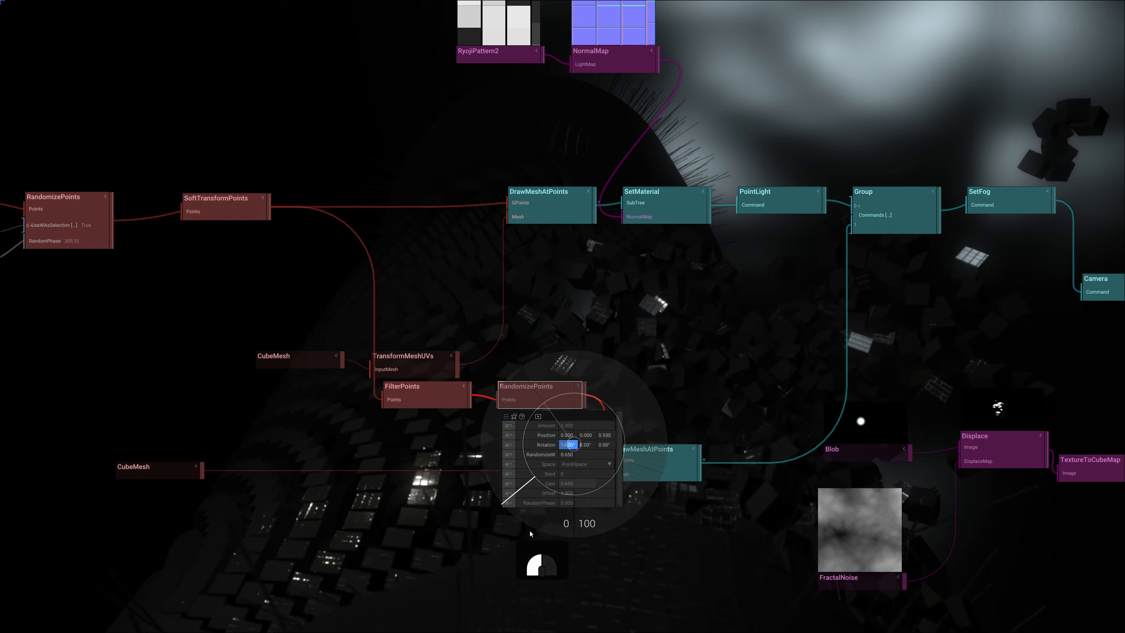
{"action": "left_click_drag", "start_coordinate": [551, 259], "coordinate": [551, 433]}
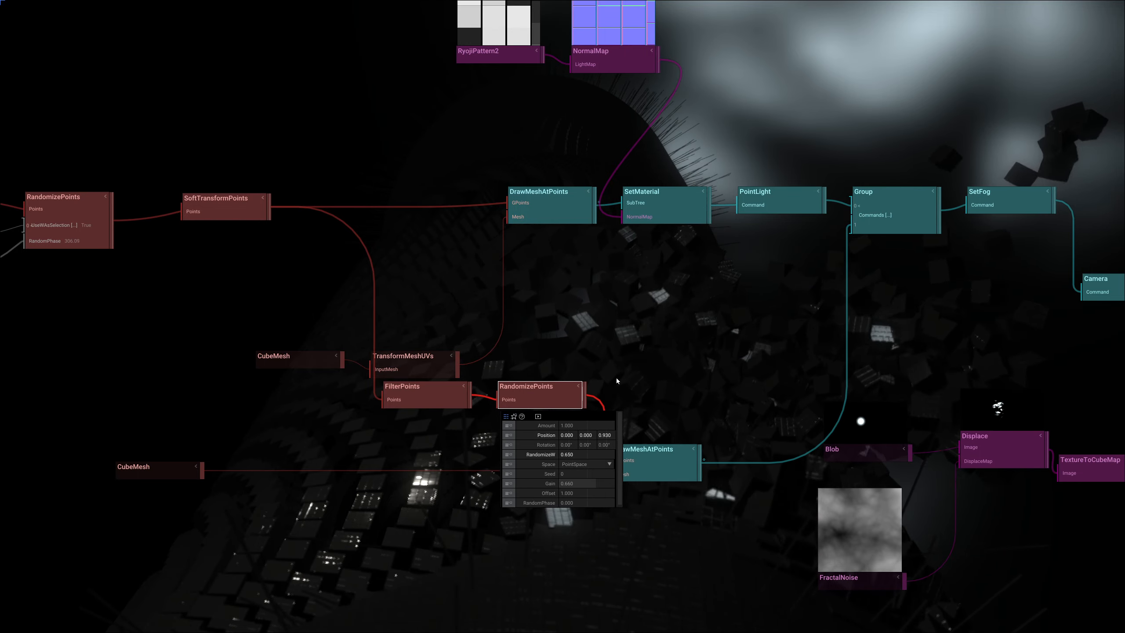
Raise the FilterPoints count to 5000
{"action": "left_click", "coordinate": [444, 401]}
{"action": "left_click", "coordinate": [476, 436]}
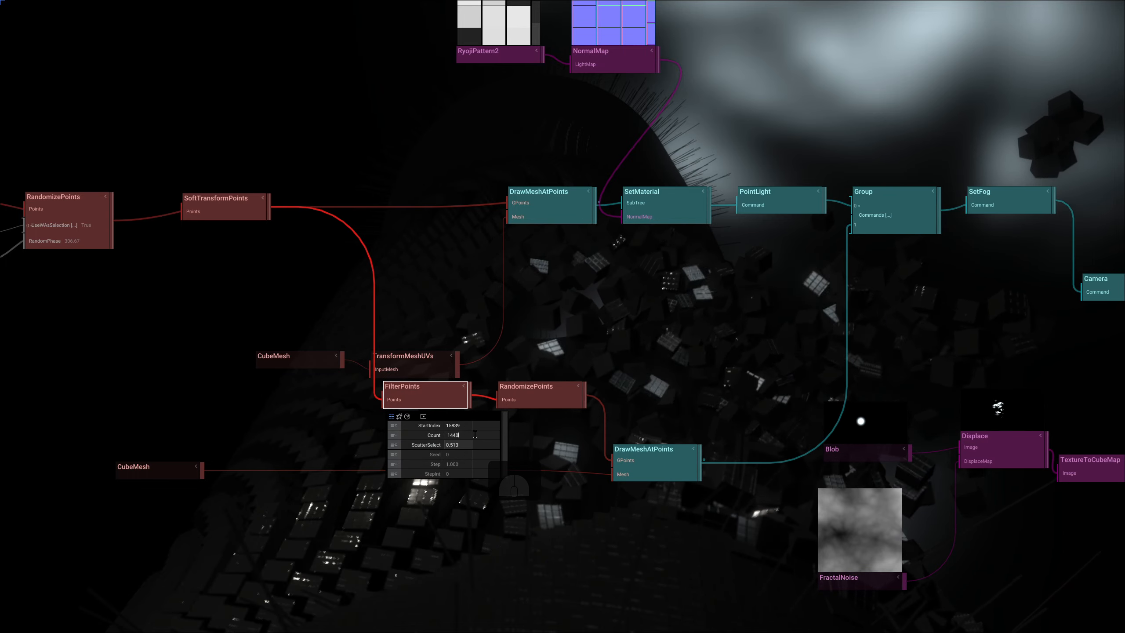
{"action": "type", "text": "0"}
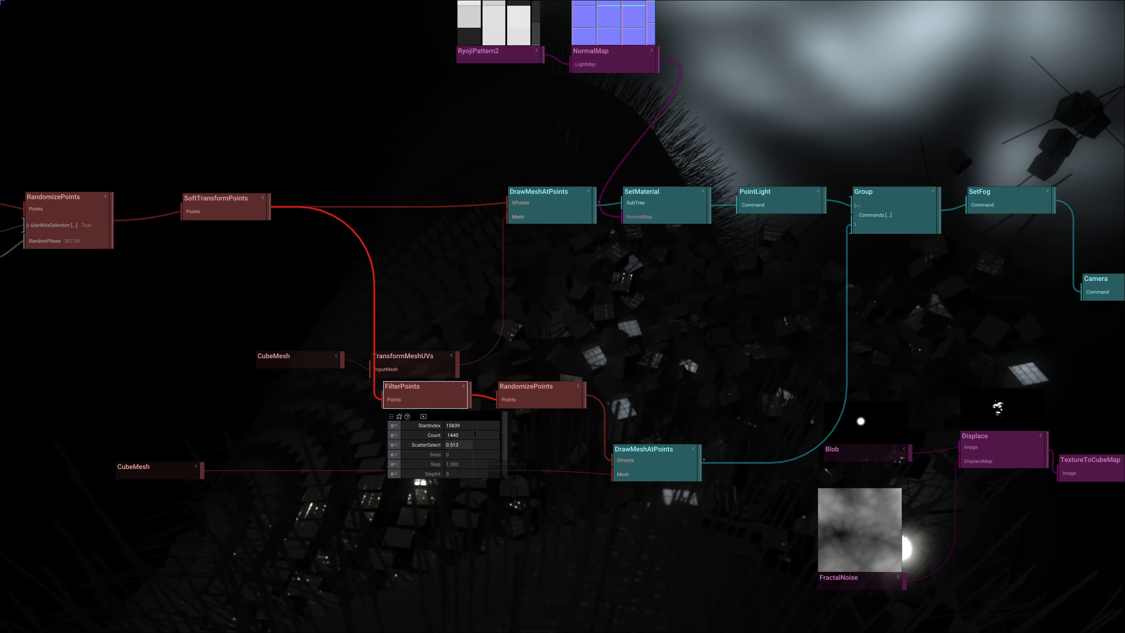
{"action": "key", "text": "Return"}
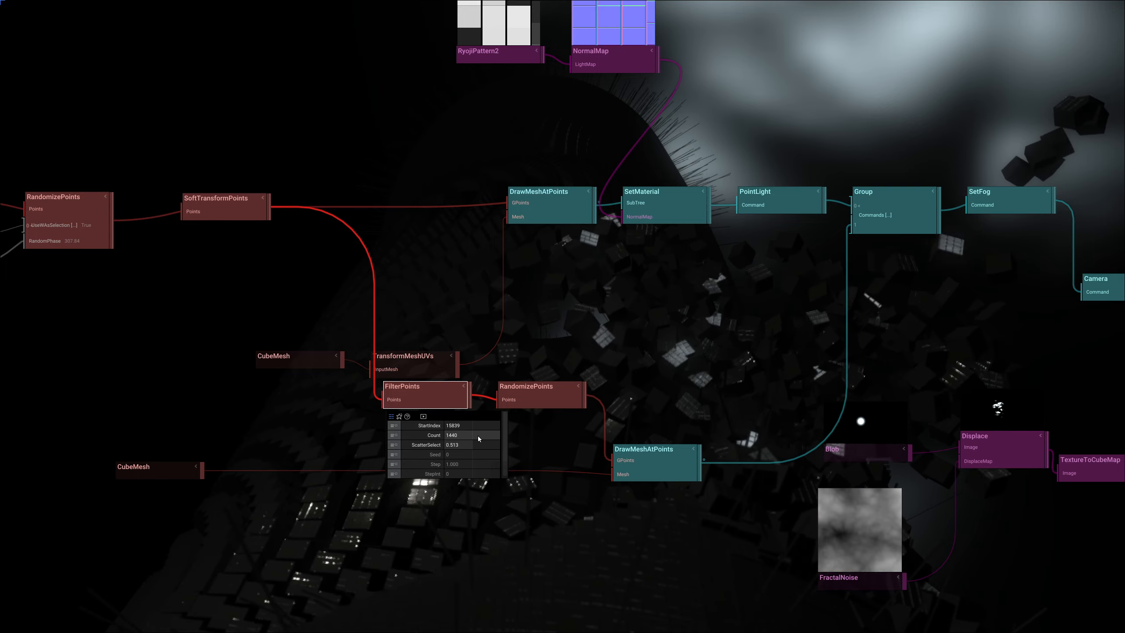
{"action": "left_click", "coordinate": [476, 434]}
{"action": "type", "text": "5000"}
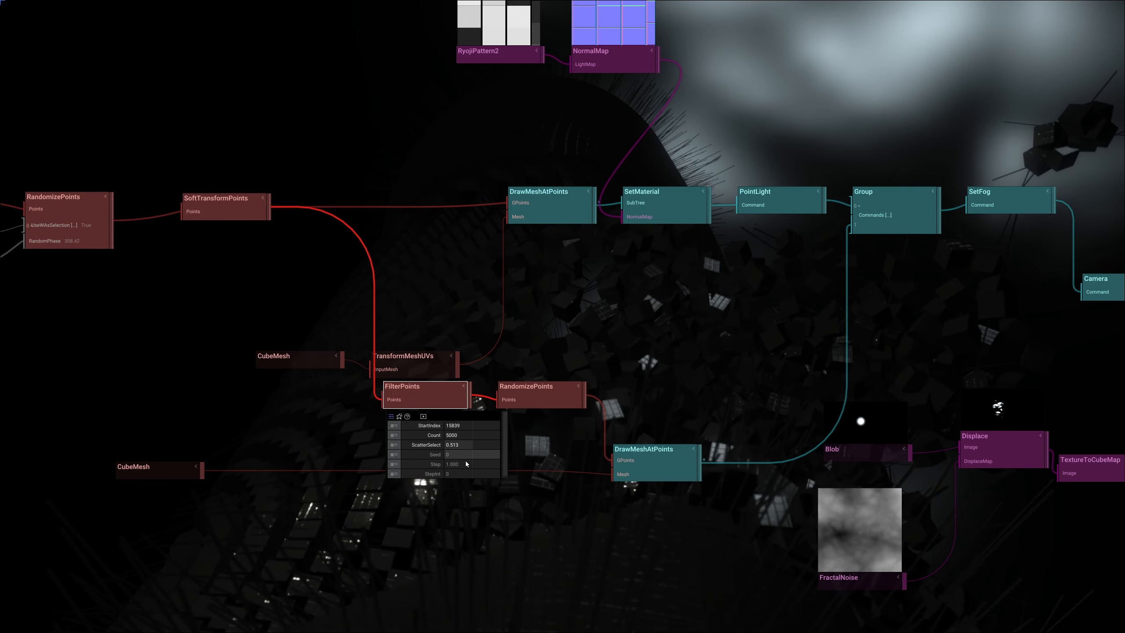
Lower the FilterPoints start index to 2349
{"action": "left_click_drag", "start_coordinate": [456, 425], "coordinate": [406, 503]}
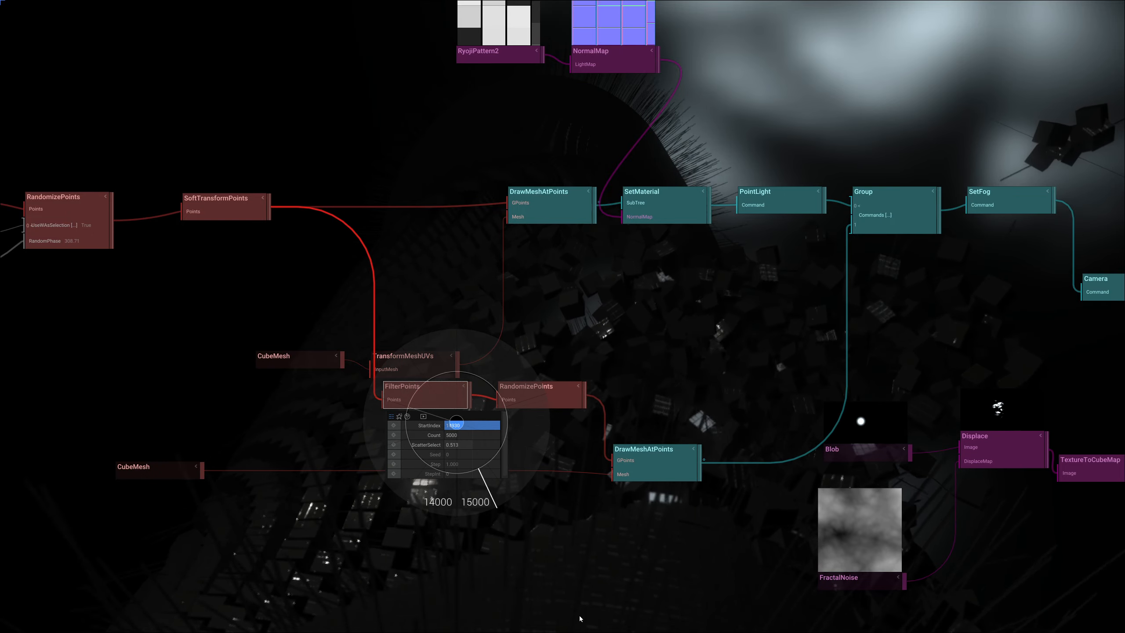
{"action": "left_click_drag", "start_coordinate": [440, 514], "coordinate": [563, 346], "text": "alt"}
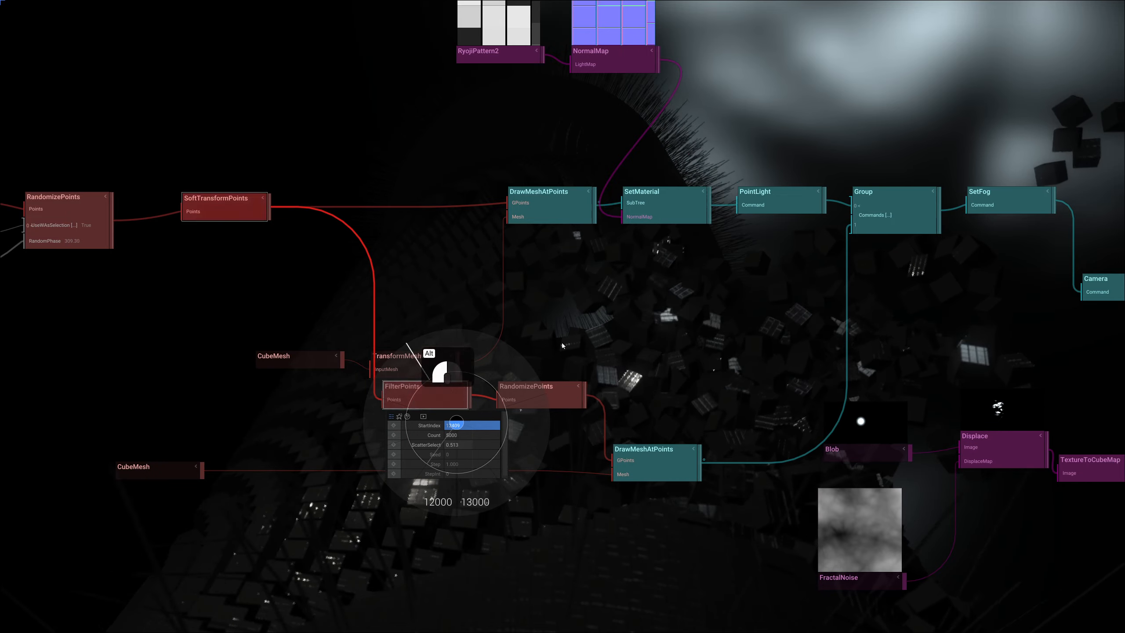
{"action": "left_click_drag", "start_coordinate": [569, 545], "coordinate": [278, 579], "text": "alt"}
{"action": "left_click_drag", "start_coordinate": [464, 632], "coordinate": [437, 630], "text": "alt"}
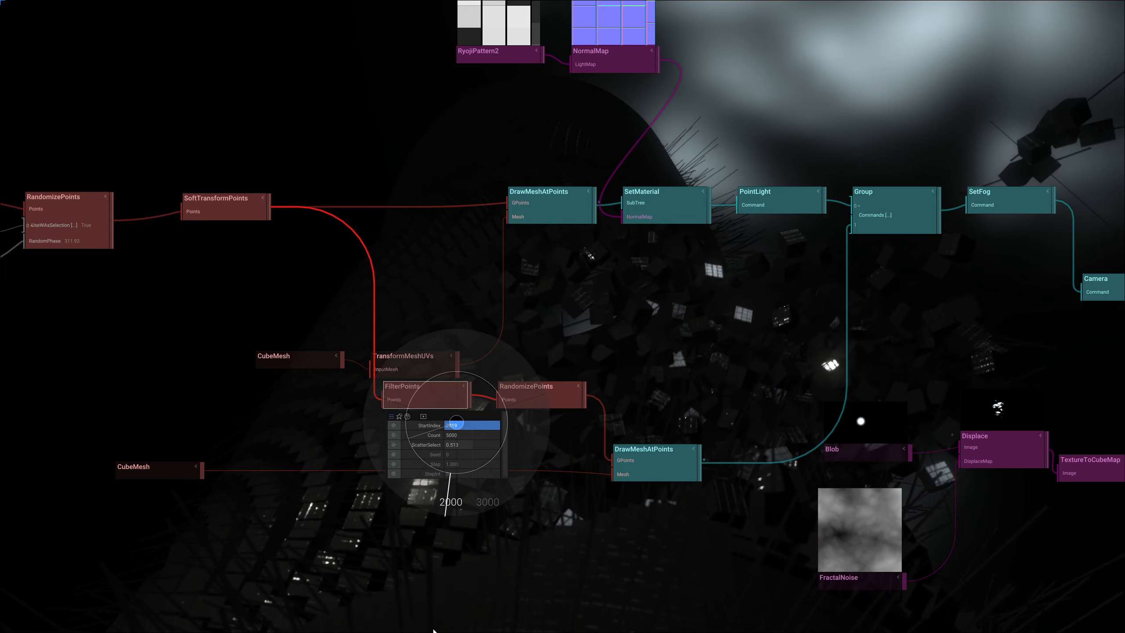
{"action": "left_click_drag", "start_coordinate": [295, 453], "coordinate": [357, 331], "text": "alt"}
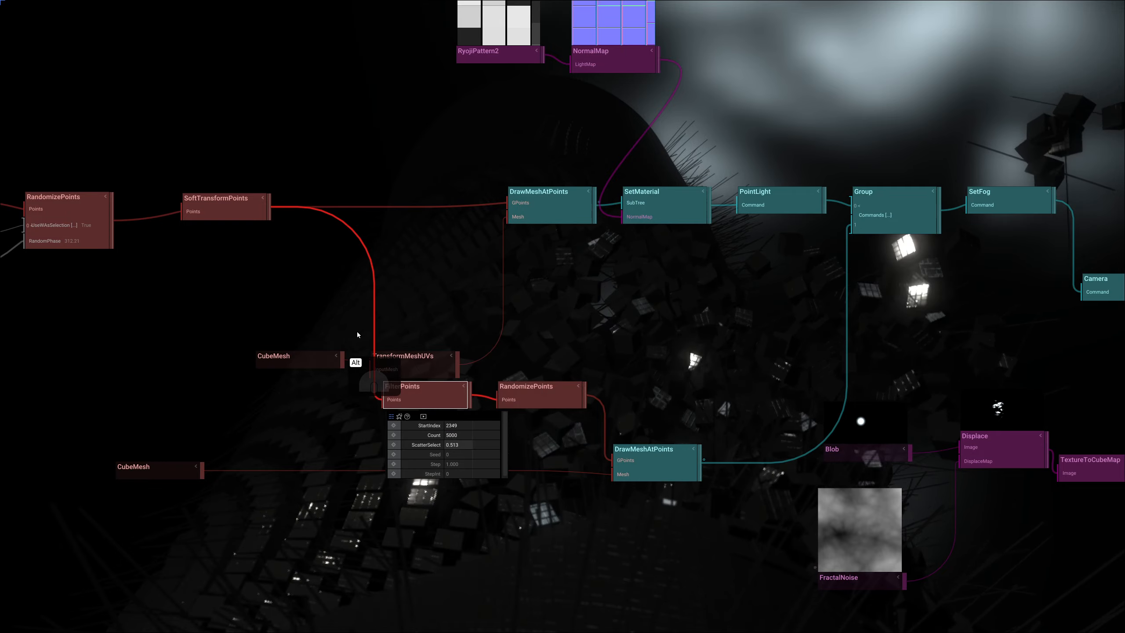
Set the FilterPoints count to 3000
{"action": "right_click_drag", "start_coordinate": [643, 325], "coordinate": [543, 377]}
{"action": "left_click", "coordinate": [552, 299]}
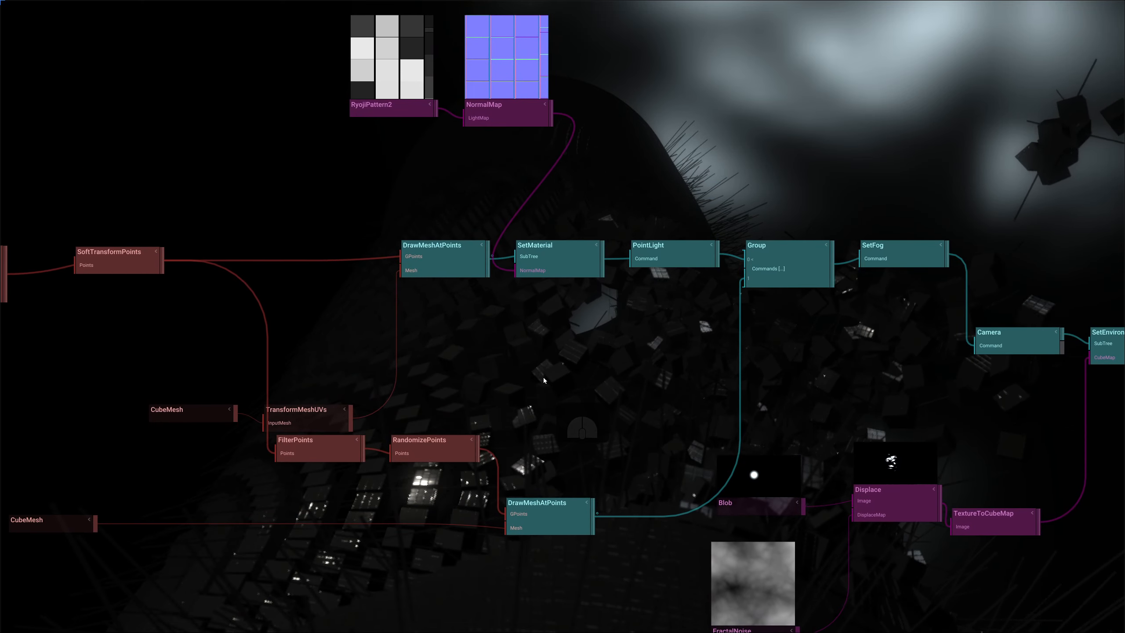
{"action": "scroll", "coordinate": [658, 363], "scroll_direction": "down", "scroll_amount": 2}
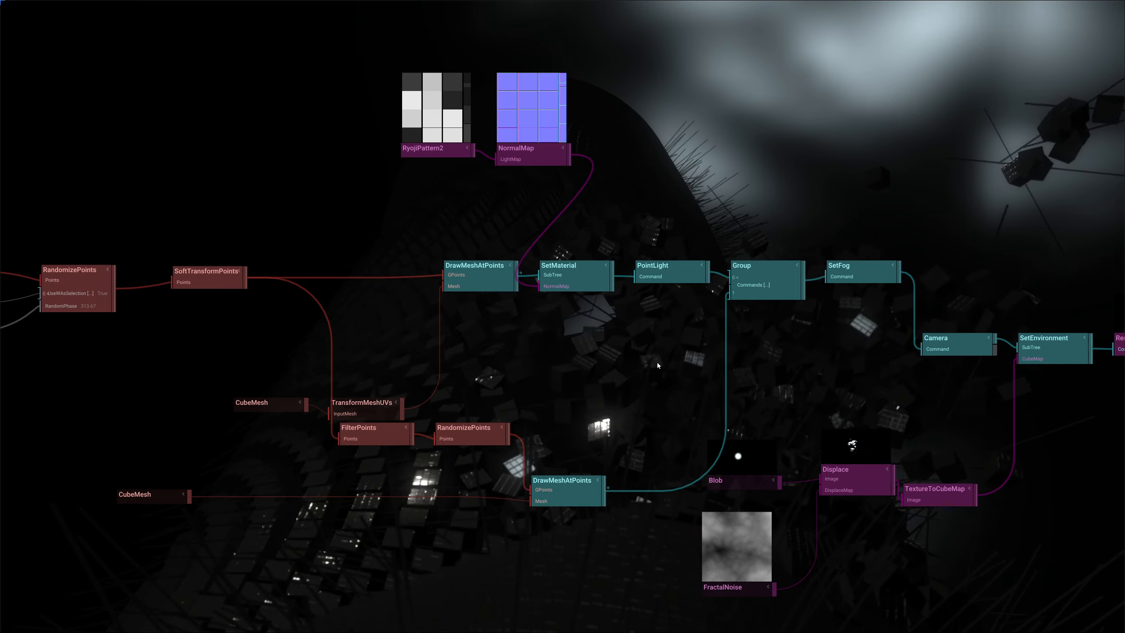
{"action": "left_click", "coordinate": [362, 438]}
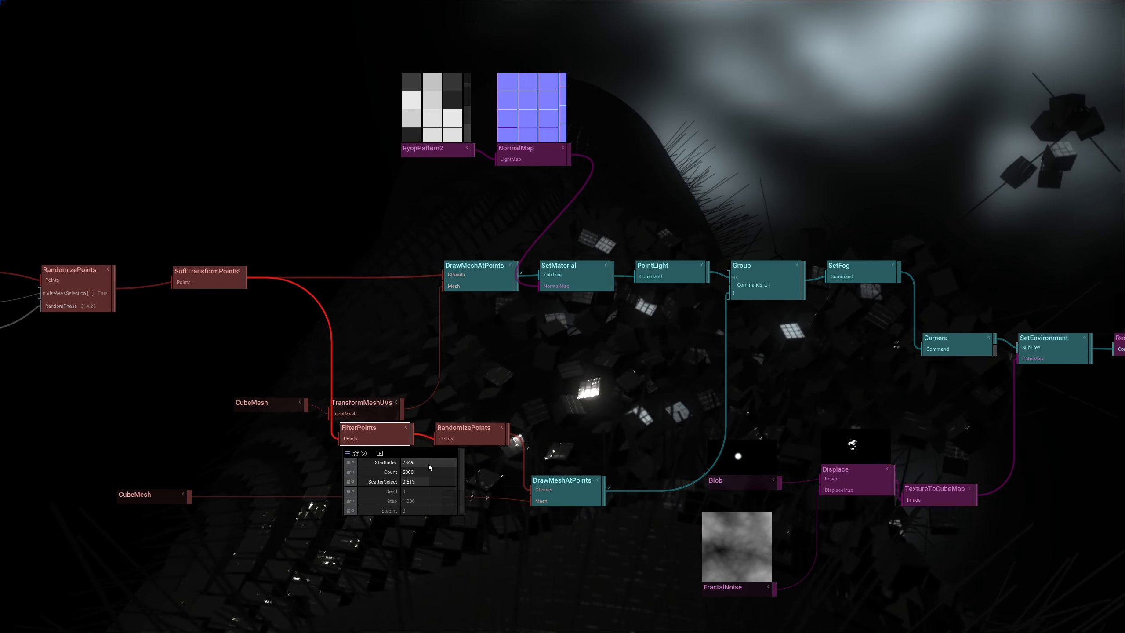
{"action": "left_click", "coordinate": [421, 473]}
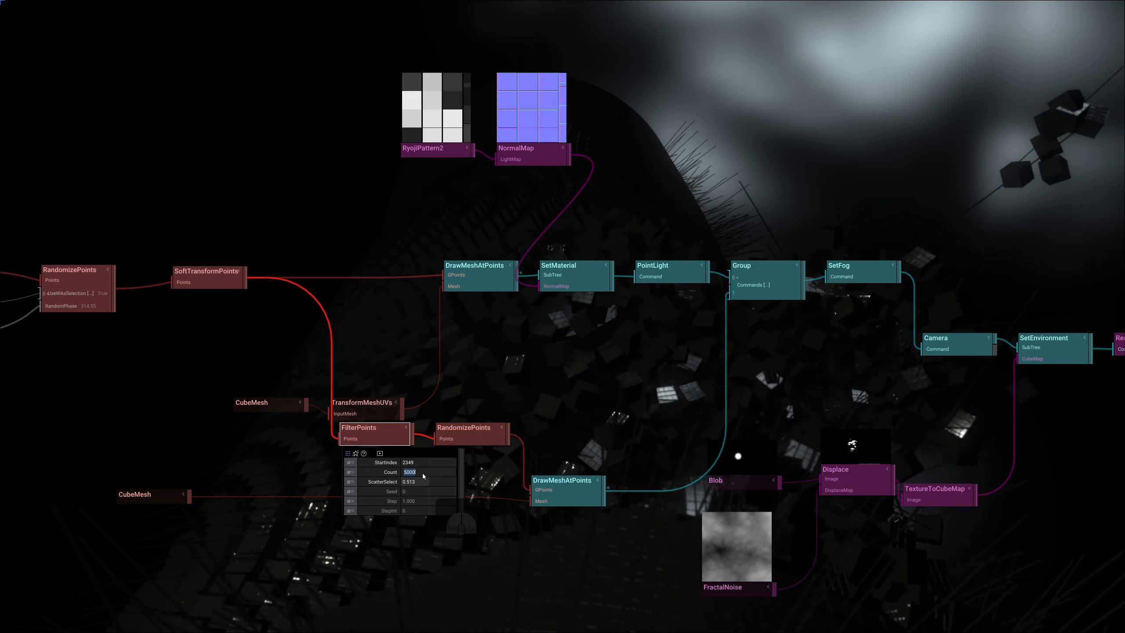
{"action": "type", "text": "3000"}
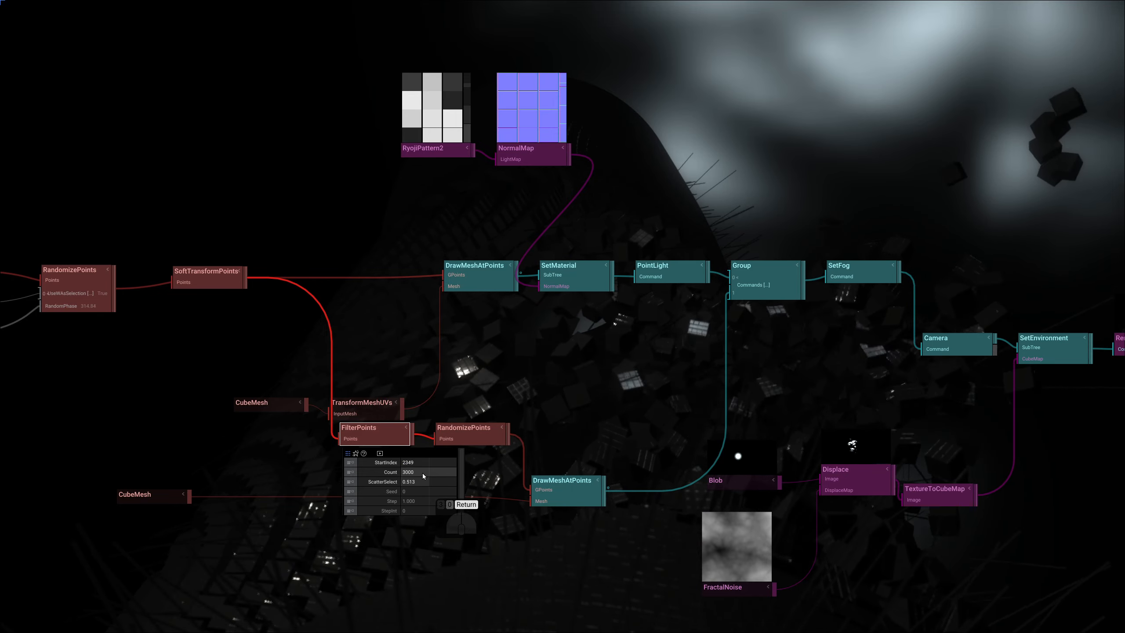
{"action": "key", "text": "Return"}
Bring back the full interface and switch the output resolution from Fill to the Katsumaki preset
{"action": "right_click_drag", "start_coordinate": [732, 419], "coordinate": [514, 370]}
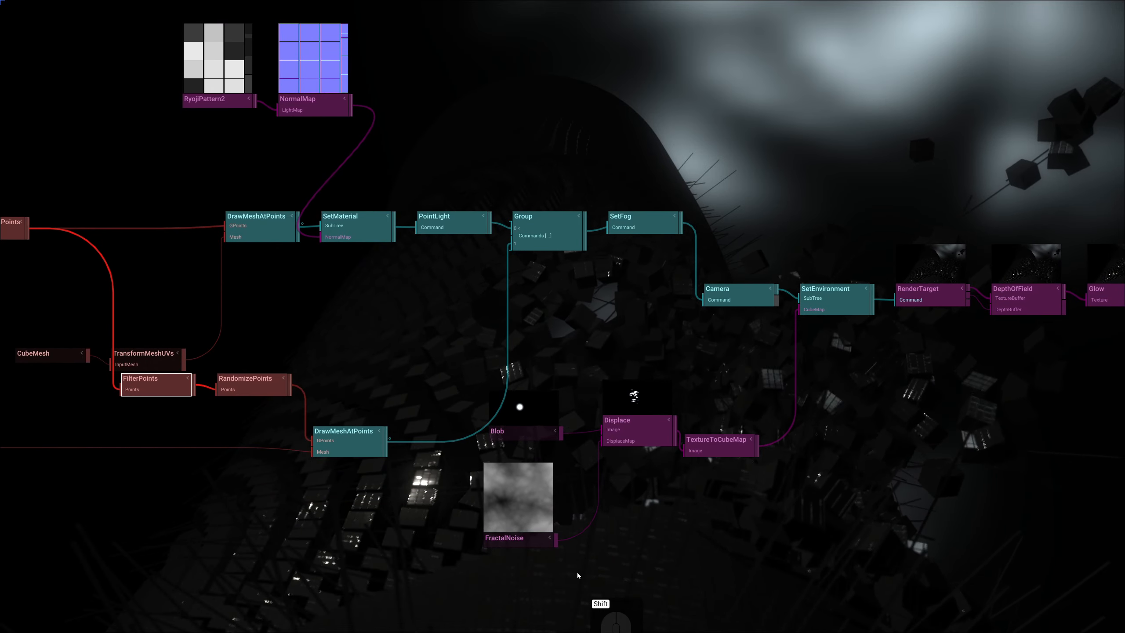
{"action": "key", "text": "shift+Escape"}
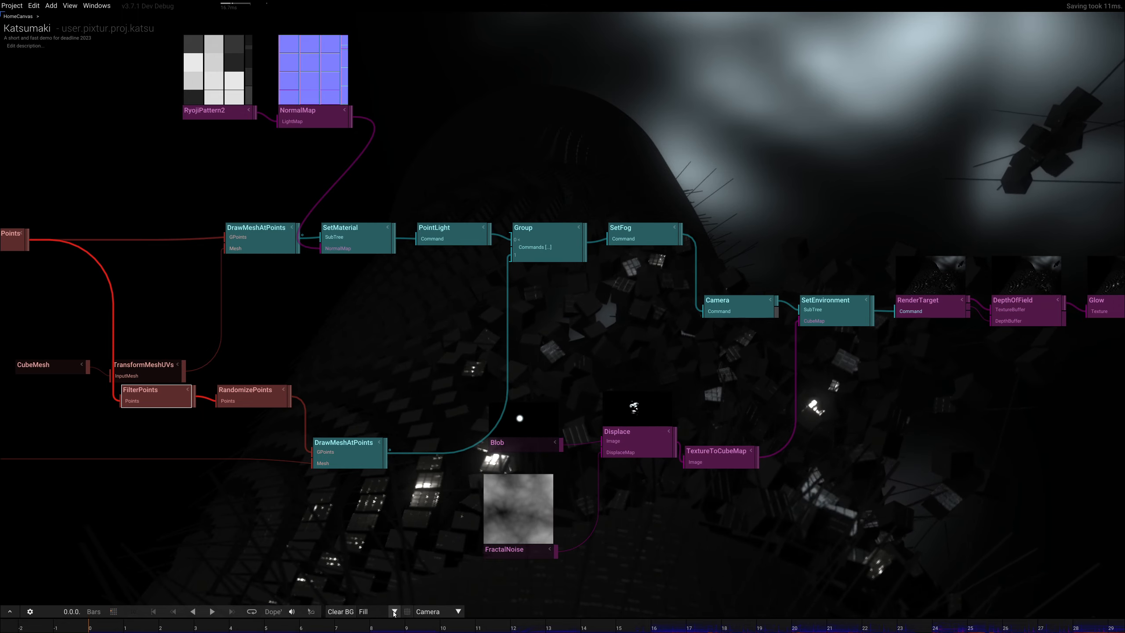
{"action": "left_click", "coordinate": [428, 612]}
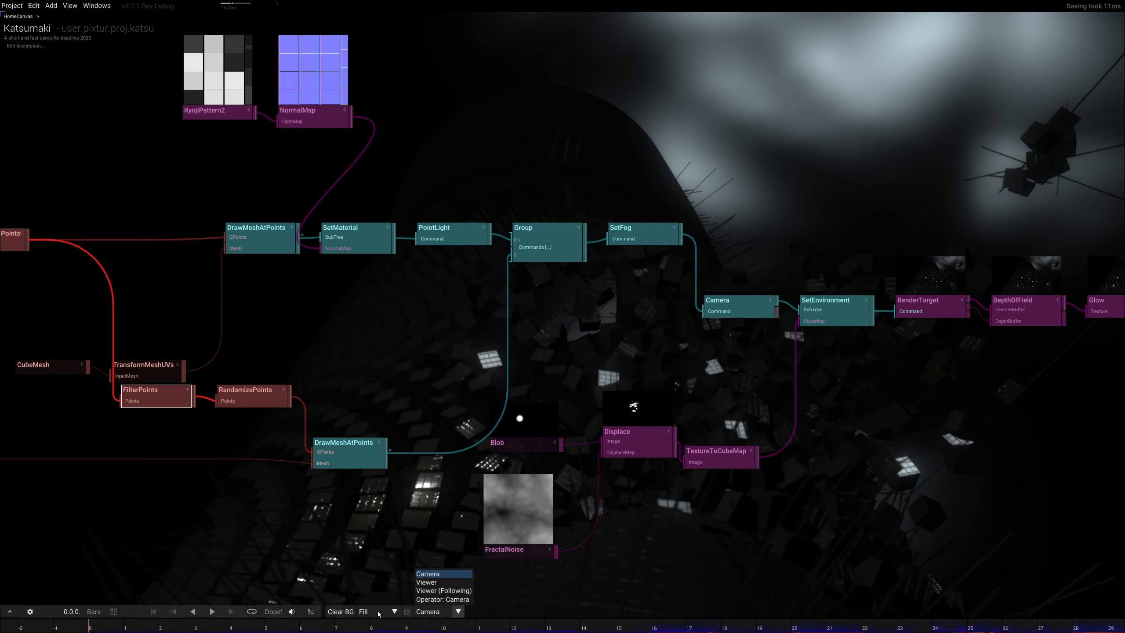
{"action": "left_click", "coordinate": [393, 611]}
{"action": "left_click", "coordinate": [393, 612]}
{"action": "left_click", "coordinate": [379, 591]}
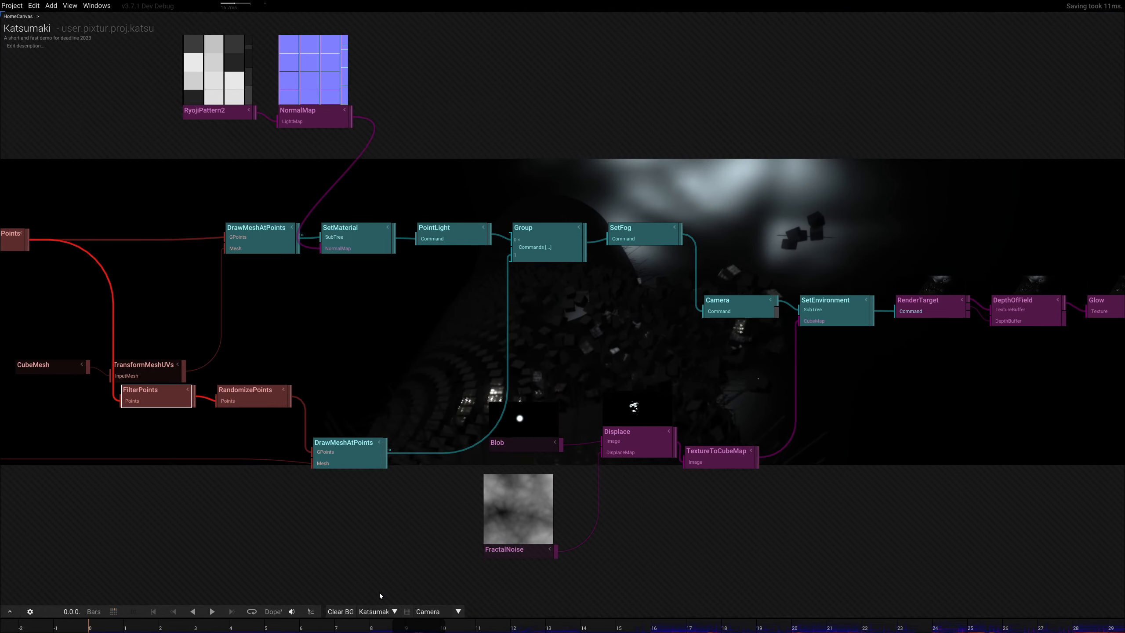
Fly the Camera to a more distant viewpoint to reframe the tower and its floating cubes
{"action": "right_click_drag", "start_coordinate": [826, 523], "coordinate": [632, 612]}
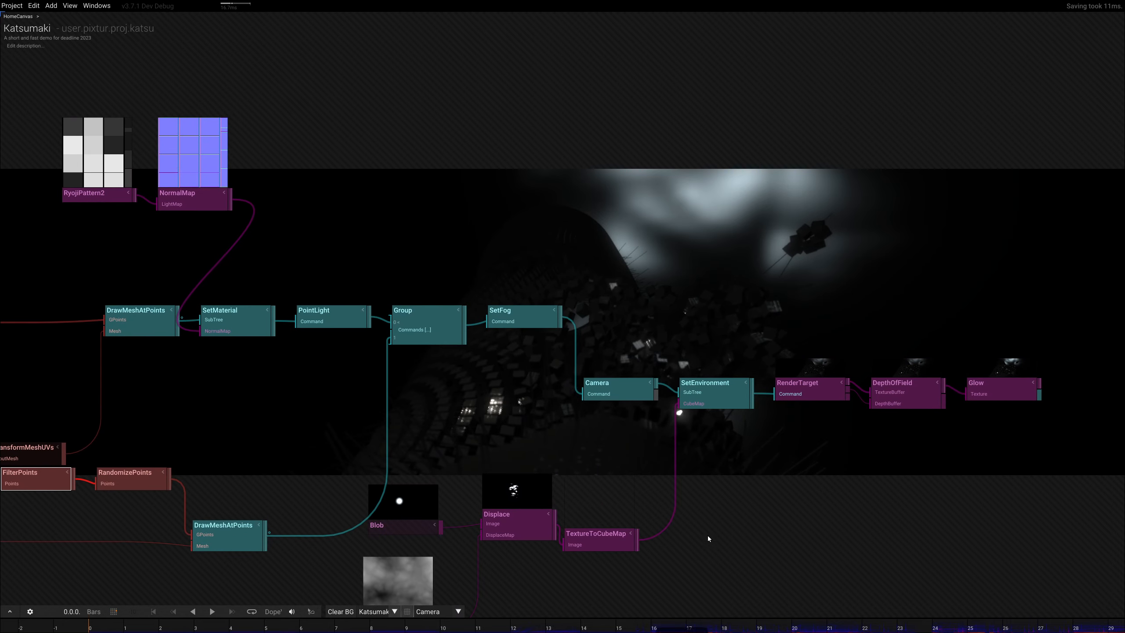
{"action": "right_click_drag", "start_coordinate": [808, 446], "coordinate": [693, 468]}
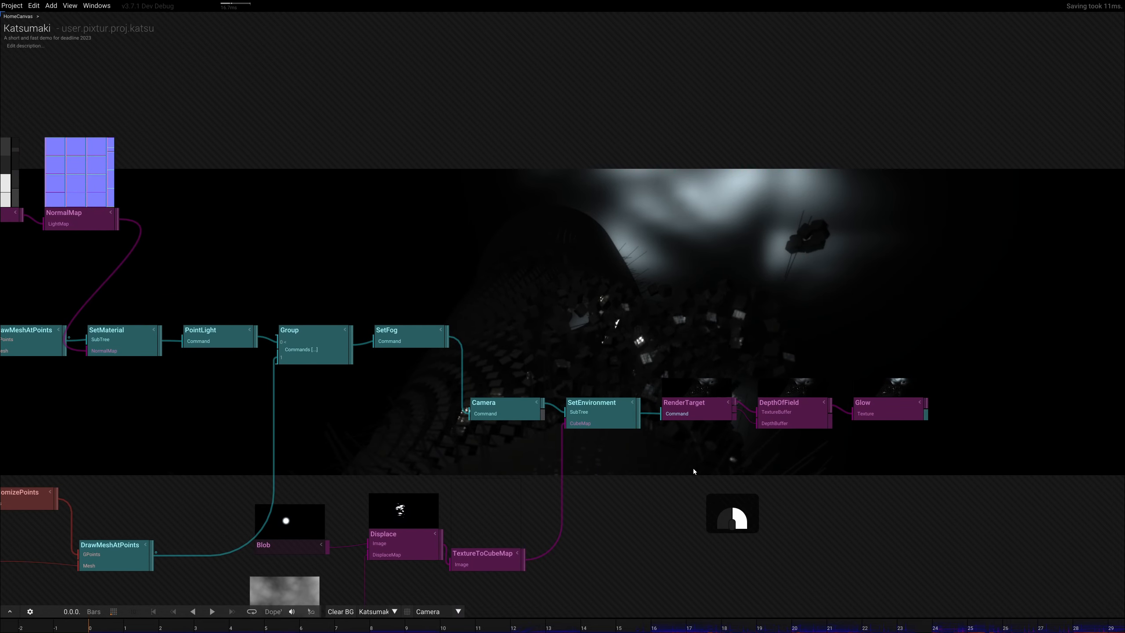
{"action": "left_click", "coordinate": [484, 412]}
{"action": "left_click", "coordinate": [585, 295]}
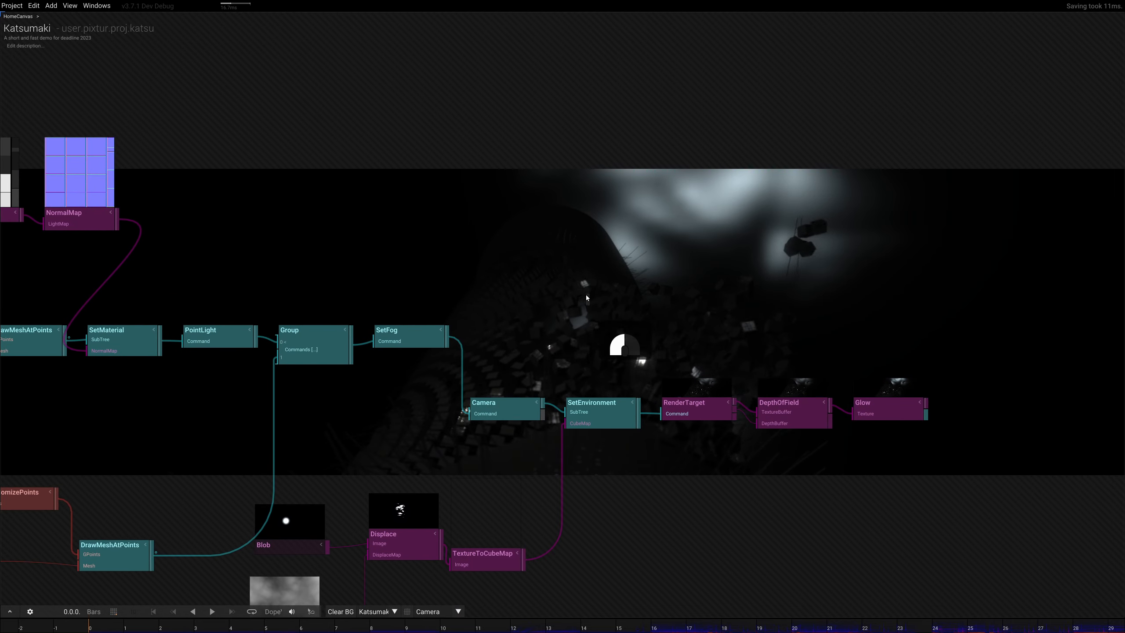
{"action": "left_click", "coordinate": [512, 402]}
{"action": "double_click", "coordinate": [516, 402]}
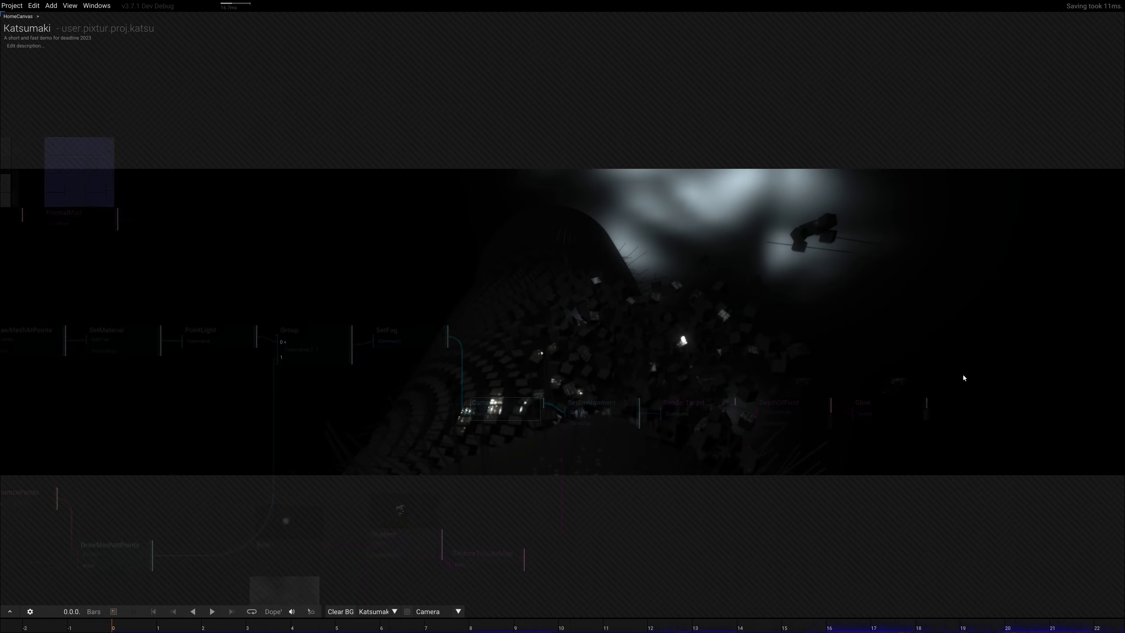
{"action": "mouse_move", "coordinate": [624, 347]}
{"action": "left_mouse_down"}
{"action": "mouse_move", "coordinate": [613, 337]}
{"action": "mouse_move", "coordinate": [651, 346]}
{"action": "mouse_move", "coordinate": [626, 344]}
{"action": "mouse_move", "coordinate": [622, 365]}
{"action": "mouse_move", "coordinate": [629, 347]}
{"action": "mouse_move", "coordinate": [663, 357]}
{"action": "mouse_move", "coordinate": [642, 358]}
{"action": "left_mouse_up"}
{"action": "key", "text": "s"}
{"action": "key", "text": "q"}
{"action": "key", "text": "w"}
{"action": "key", "text": "e"}
{"action": "key", "text": "s"}
{"action": "key", "text": "q"}
{"action": "key", "text": "s"}
{"action": "key", "text": "e"}
{"action": "key", "text": "w"}
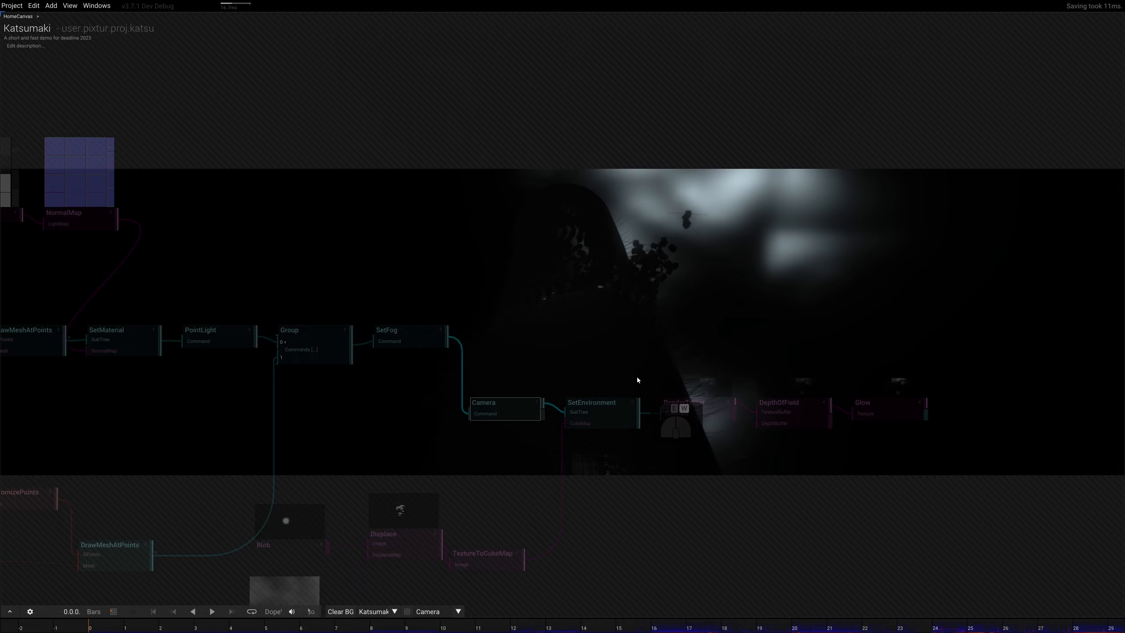
Adjust the distance of the SetFog node for the new camera view
{"action": "left_click", "coordinate": [396, 341]}
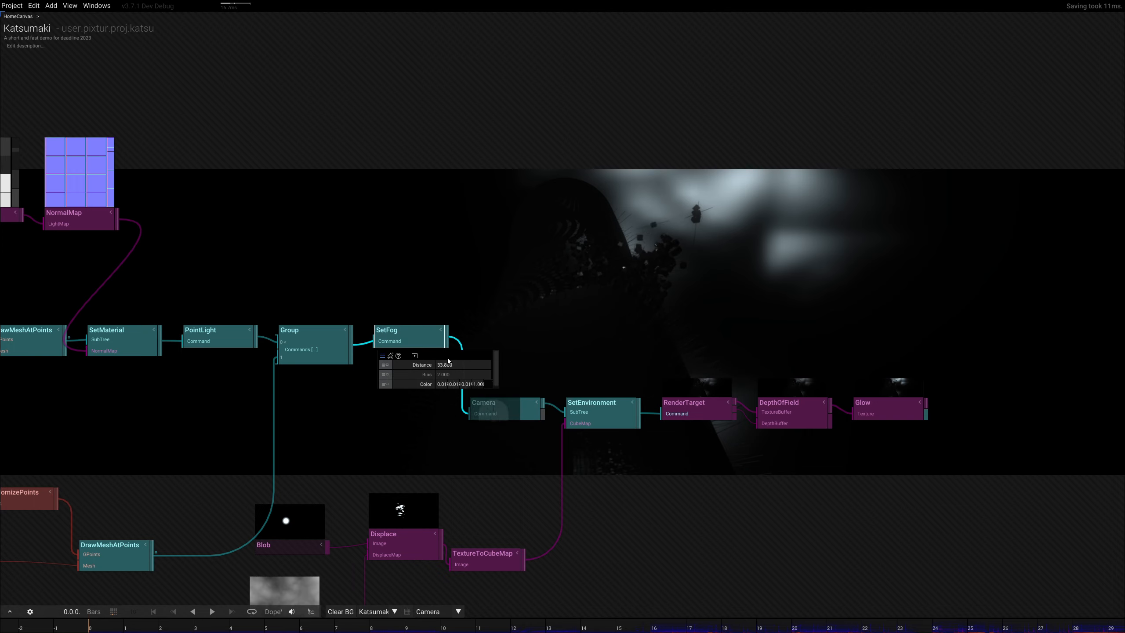
{"action": "left_click_drag", "start_coordinate": [448, 361], "coordinate": [451, 369]}
{"action": "left_click_drag", "start_coordinate": [537, 273], "coordinate": [420, 303]}
Set the PointLight's intensity to 8.9 and tint its colour to a pale cyan
{"action": "right_click_drag", "start_coordinate": [560, 335], "coordinate": [658, 365]}
{"action": "left_click", "coordinate": [318, 373]}
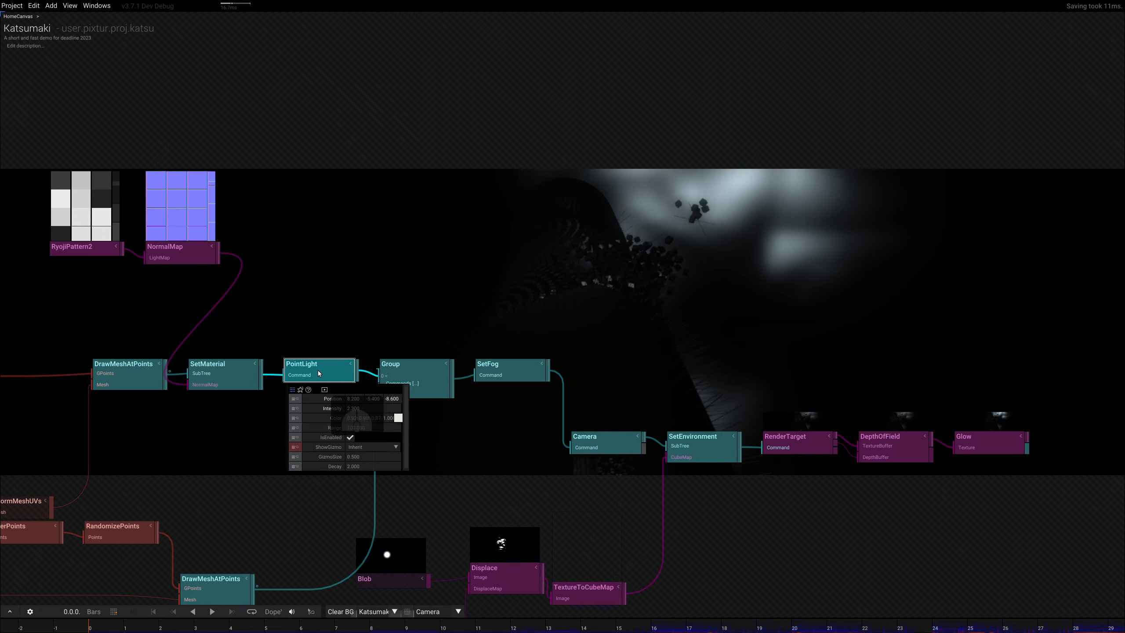
{"action": "mouse_move", "coordinate": [362, 408]}
{"action": "left_mouse_down"}
{"action": "mouse_move", "coordinate": [312, 411]}
{"action": "mouse_move", "coordinate": [380, 328]}
{"action": "mouse_move", "coordinate": [395, 511]}
{"action": "mouse_move", "coordinate": [431, 469]}
{"action": "mouse_move", "coordinate": [420, 480]}
{"action": "mouse_move", "coordinate": [460, 476]}
{"action": "mouse_move", "coordinate": [447, 486]}
{"action": "left_mouse_up"}
{"action": "left_click", "coordinate": [398, 418]}
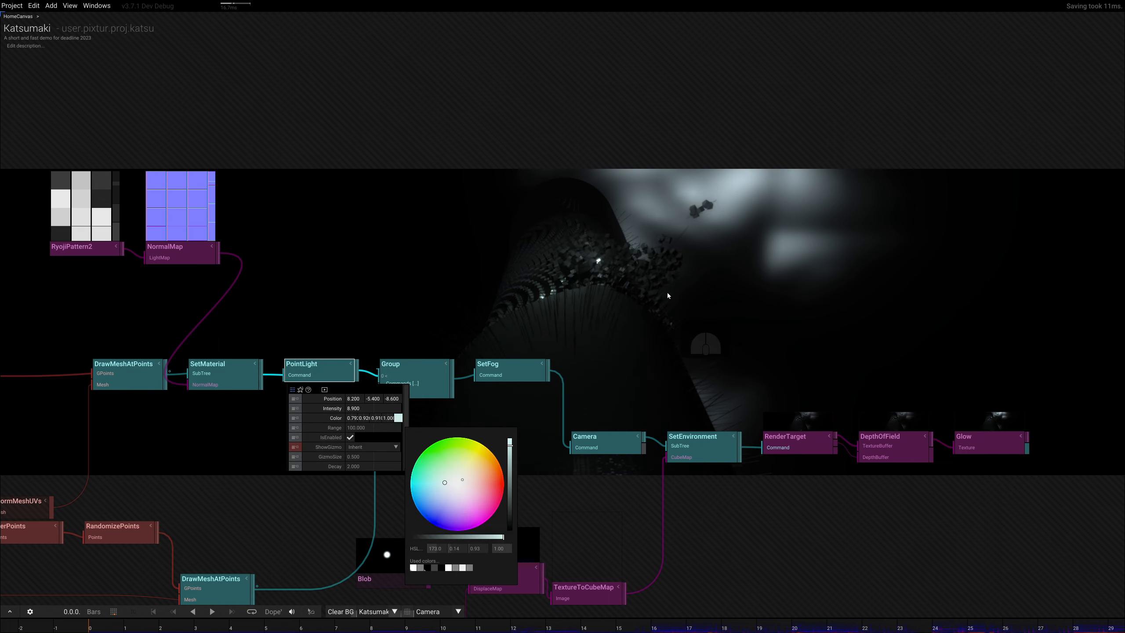
{"action": "right_click_drag", "start_coordinate": [667, 292], "coordinate": [642, 329]}
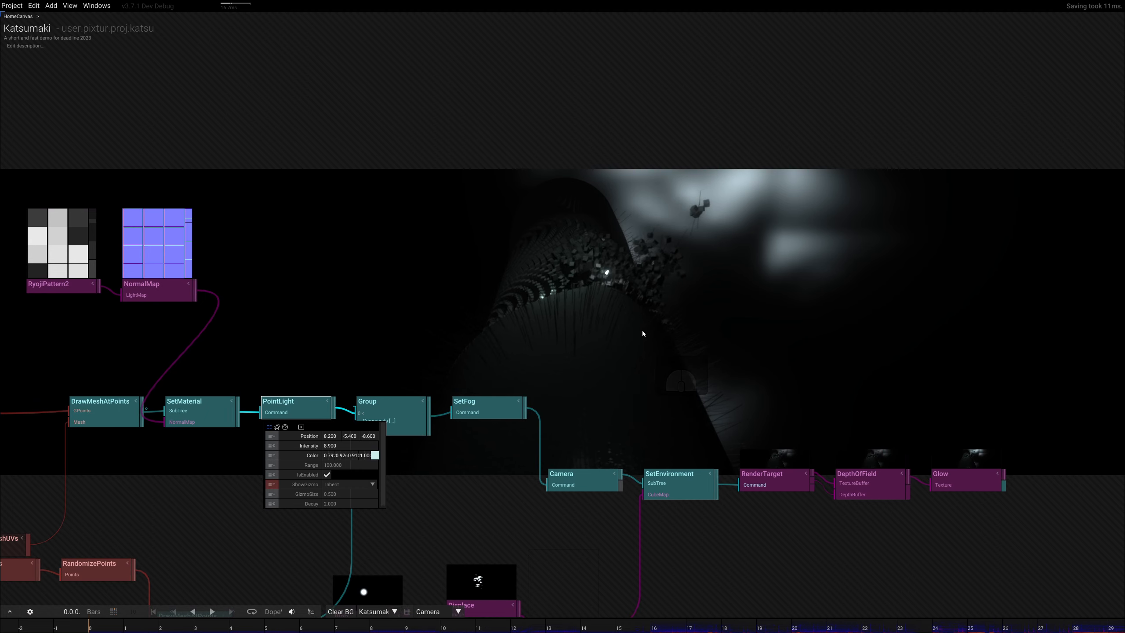
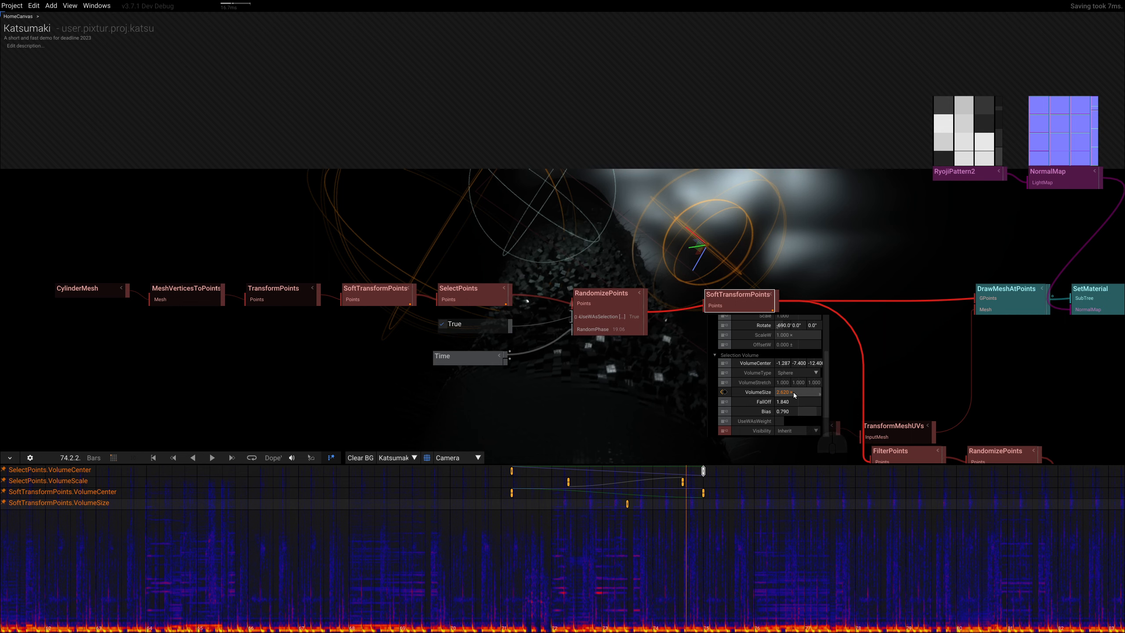
Add a second VolumeSize keyframe for SoftTransformPoints, enlarge its value, and spread the two keyframes further apart in time
{"action": "left_click", "coordinate": [690, 505], "text": "alt"}
{"action": "left_click", "coordinate": [685, 504]}
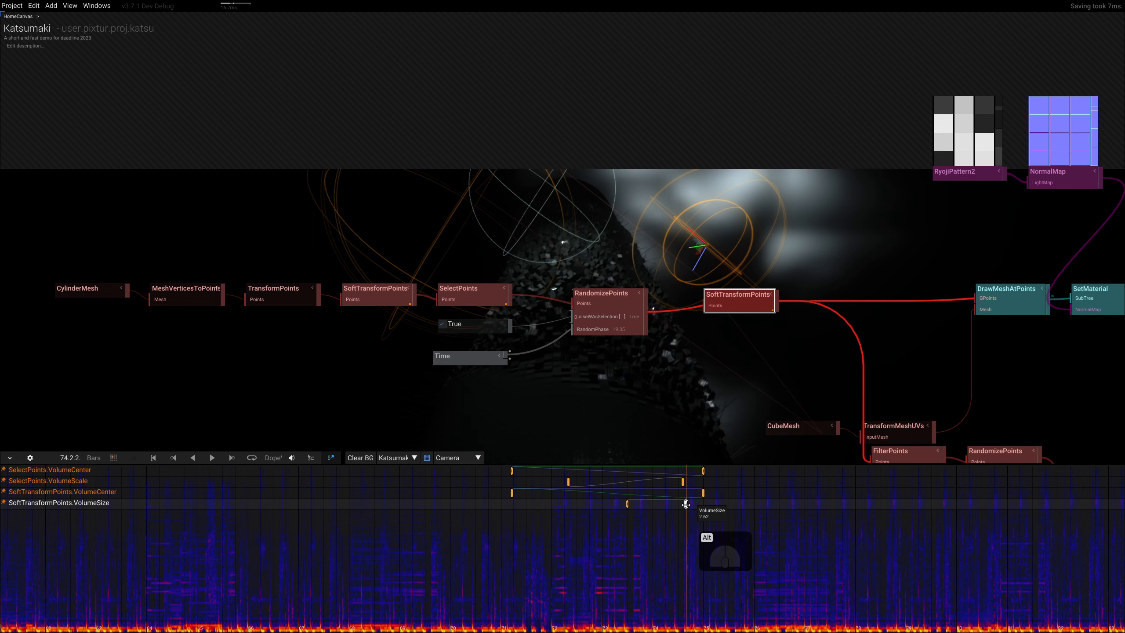
{"action": "left_click_drag", "start_coordinate": [683, 518], "coordinate": [680, 523]}
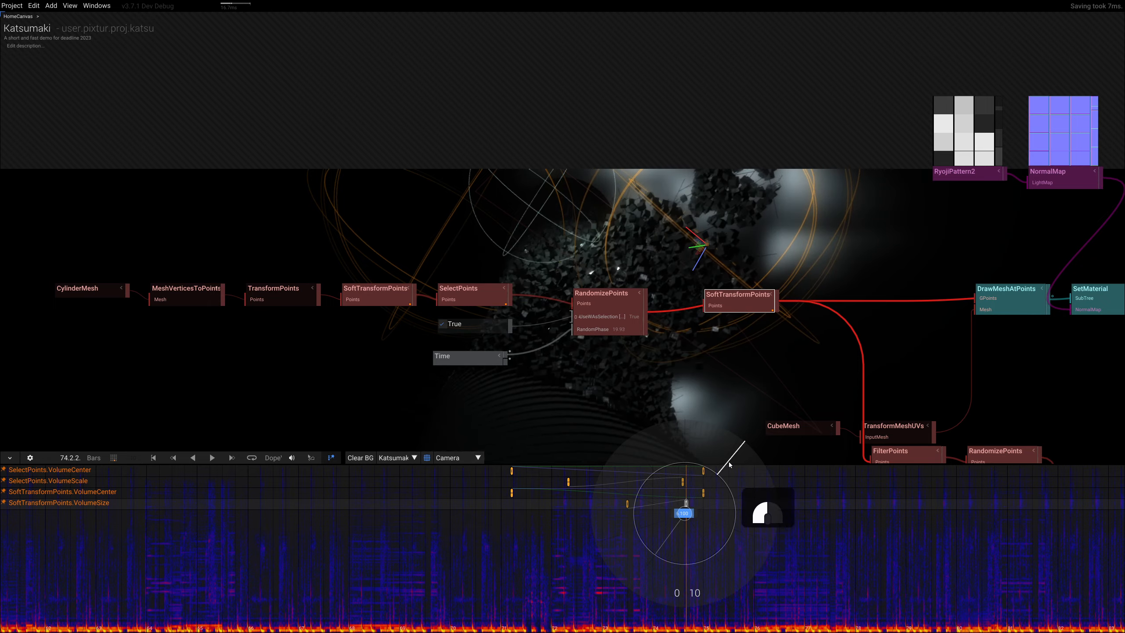
{"action": "left_click_drag", "start_coordinate": [735, 558], "coordinate": [763, 496]}
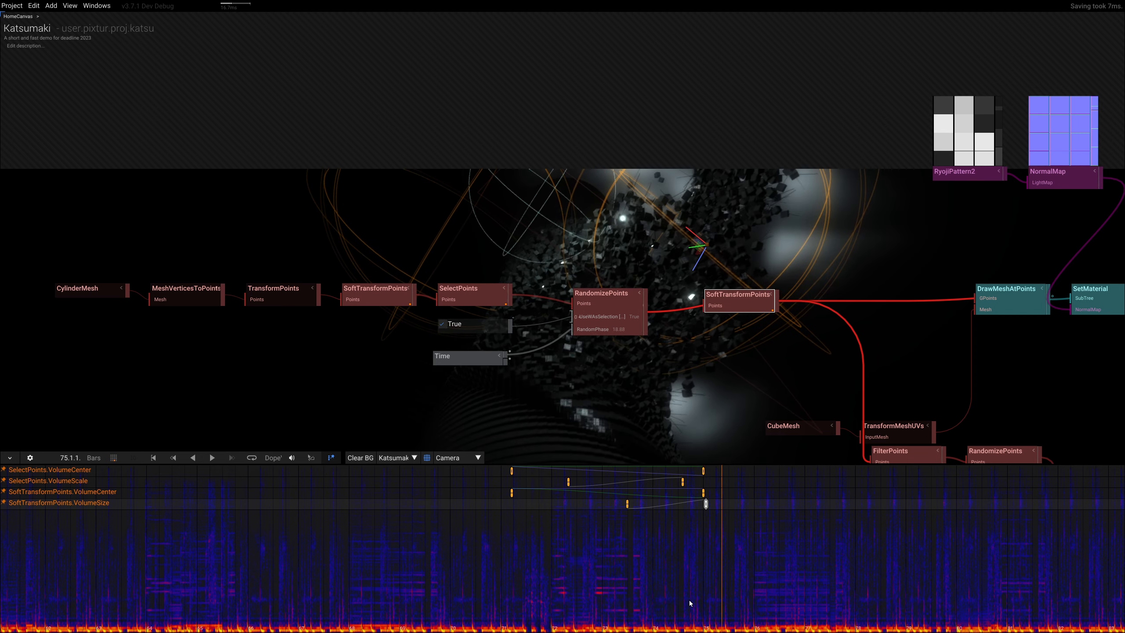
{"action": "left_click_drag", "start_coordinate": [694, 603], "coordinate": [645, 626]}
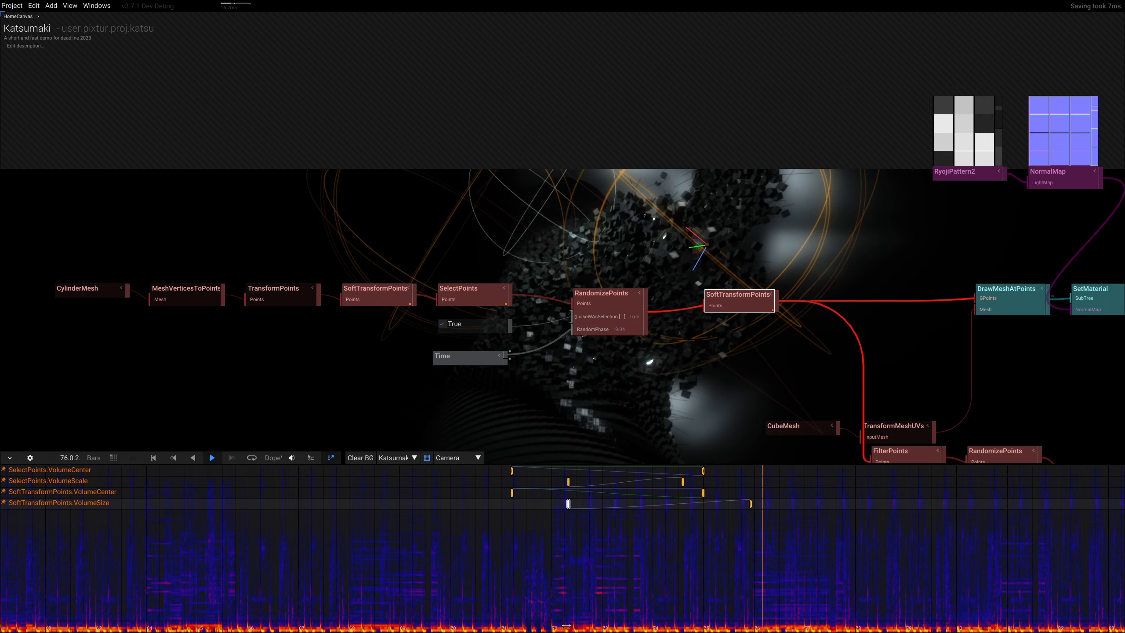
Select the Camera node downstream of SetFog to show its parameters
{"action": "right_click_drag", "start_coordinate": [816, 316], "coordinate": [337, 328]}
{"action": "right_click_drag", "start_coordinate": [611, 366], "coordinate": [693, 296]}
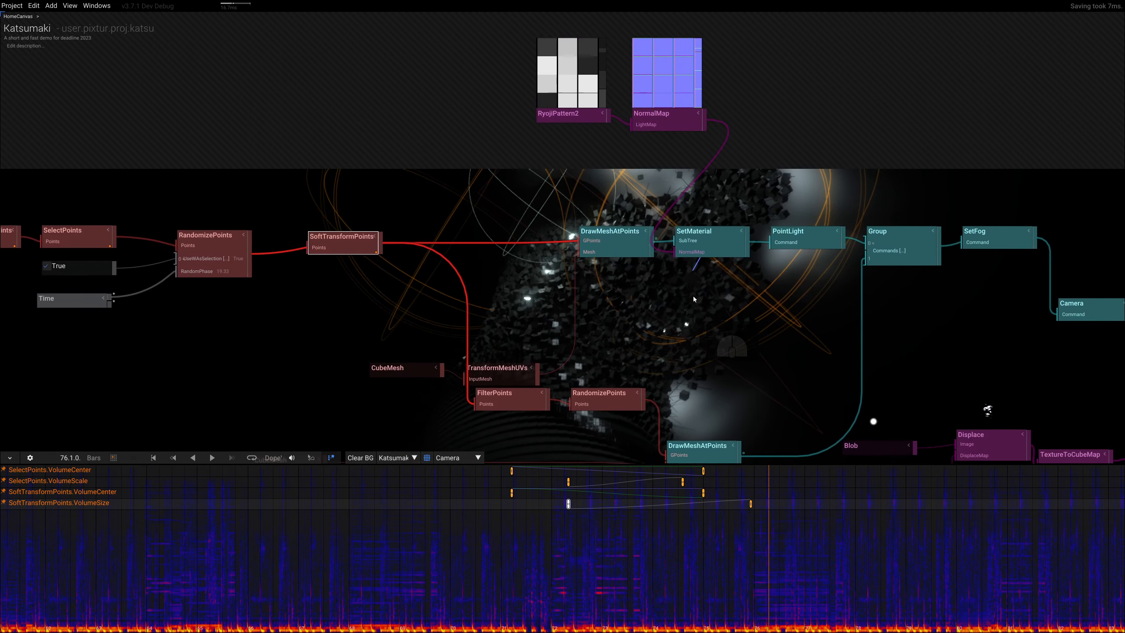
{"action": "right_click_drag", "start_coordinate": [1063, 271], "coordinate": [782, 195]}
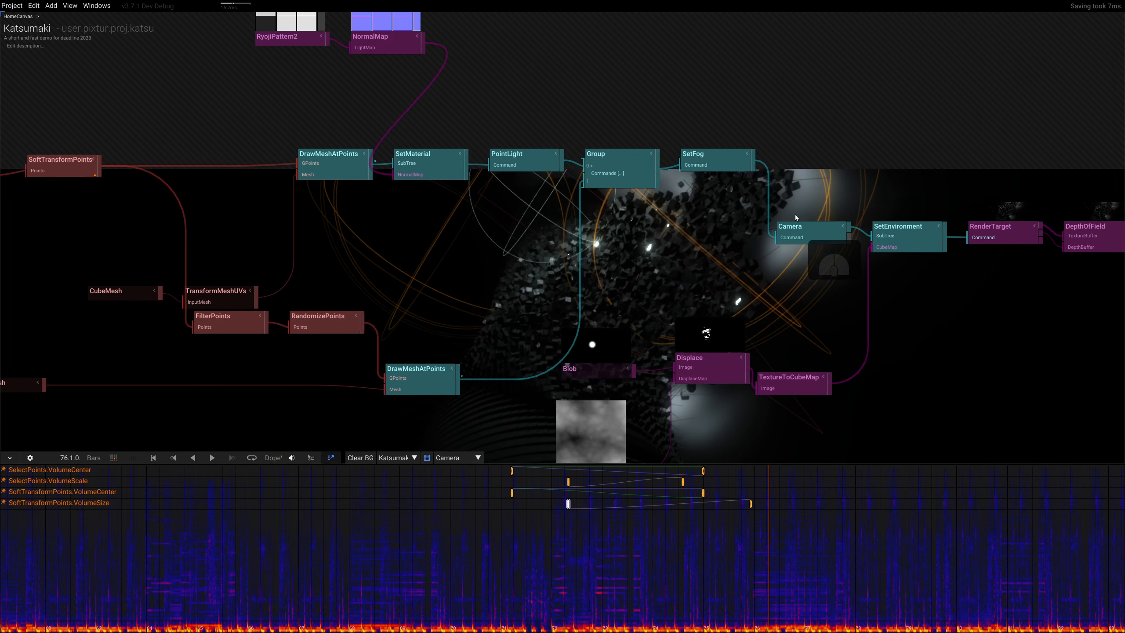
{"action": "left_click", "coordinate": [799, 240]}
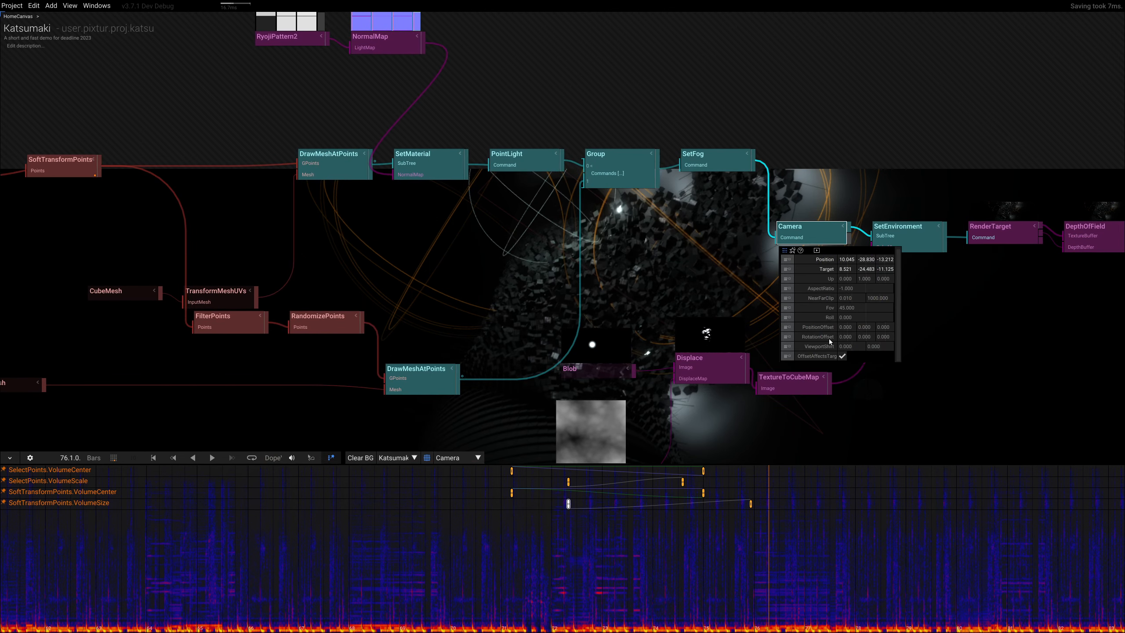
{"action": "key", "text": "alt"}
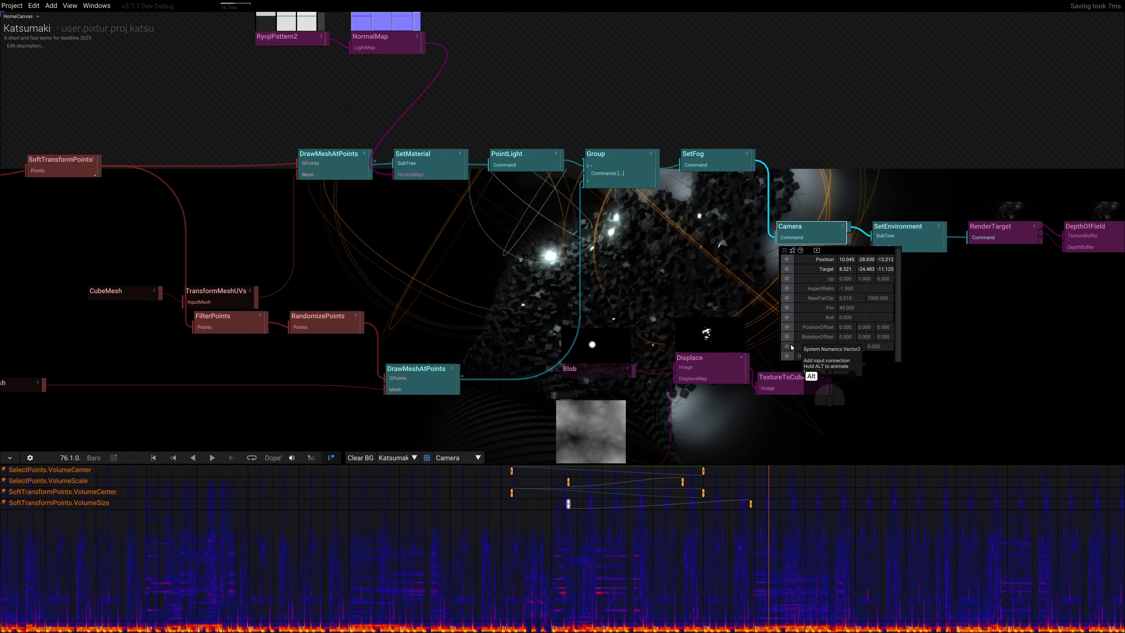
{"action": "left_click", "coordinate": [787, 336], "text": "alt"}
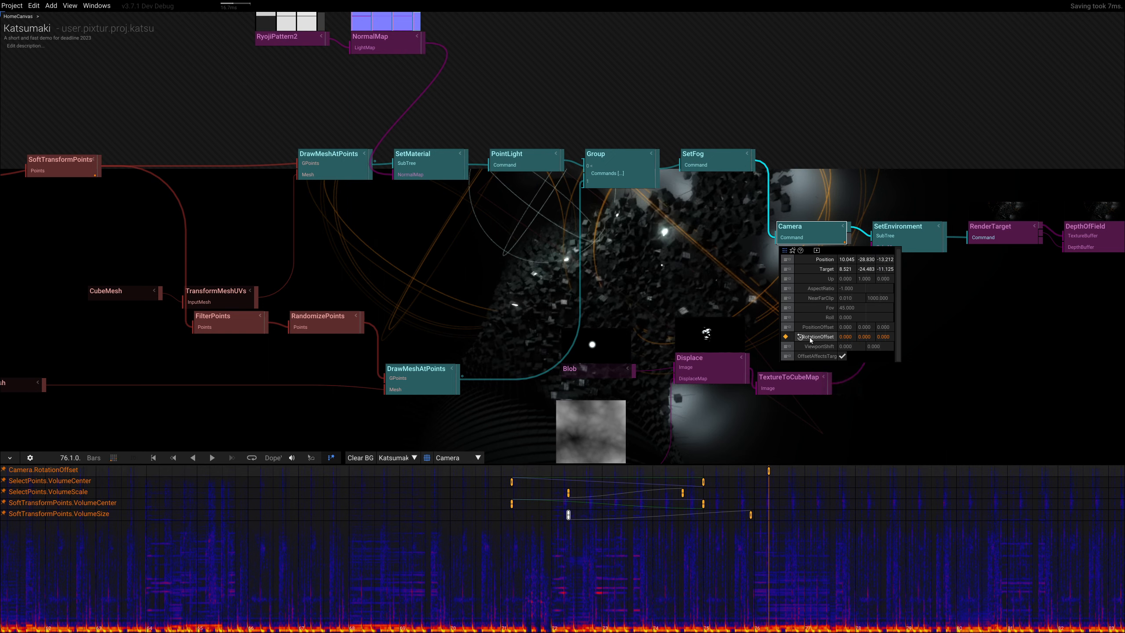
{"action": "key", "text": "ctrl+z"}
Save the project and connect a new PerlinNoise3 node to the Camera's RotationOffset
{"action": "key", "text": "ctrl+s"}
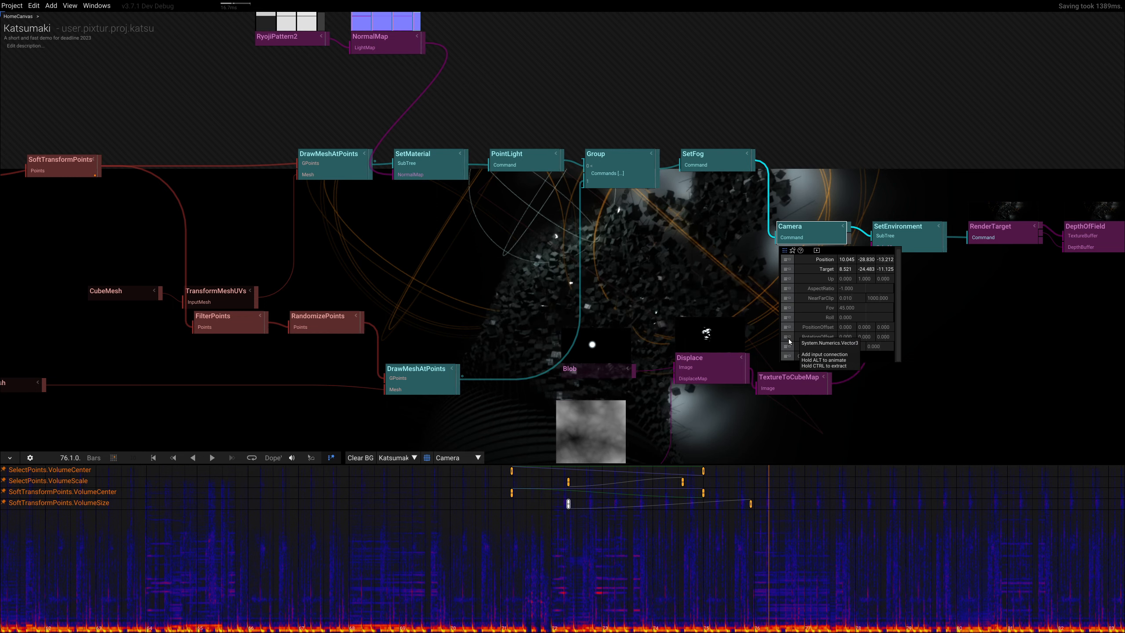
{"action": "left_click", "coordinate": [789, 339]}
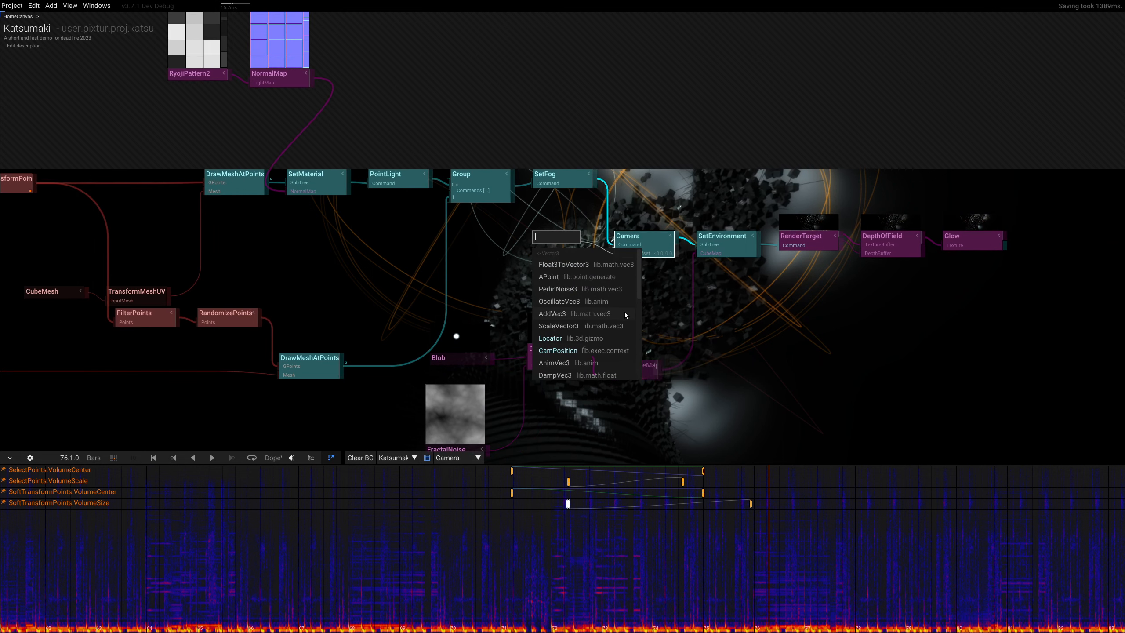
{"action": "left_click", "coordinate": [576, 291]}
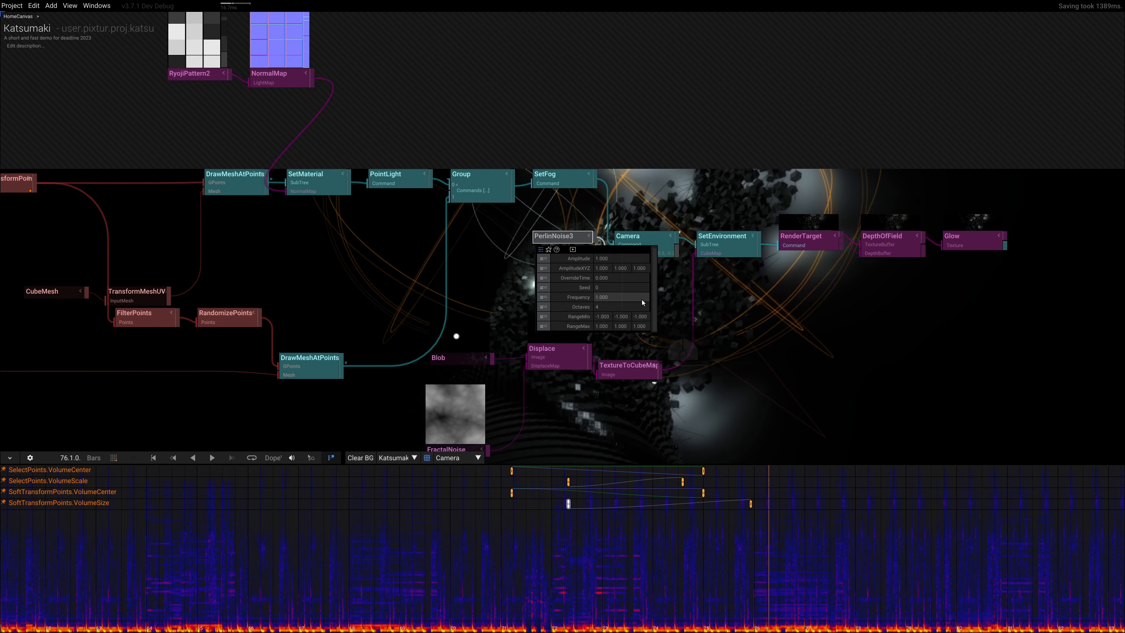
Configure the PerlinNoise3 with 3 octaves, an X amplitude of 1.99, frequency 0.5 and overall amplitude 6.5
{"action": "left_click", "coordinate": [626, 307]}
{"action": "type", "text": "3"}
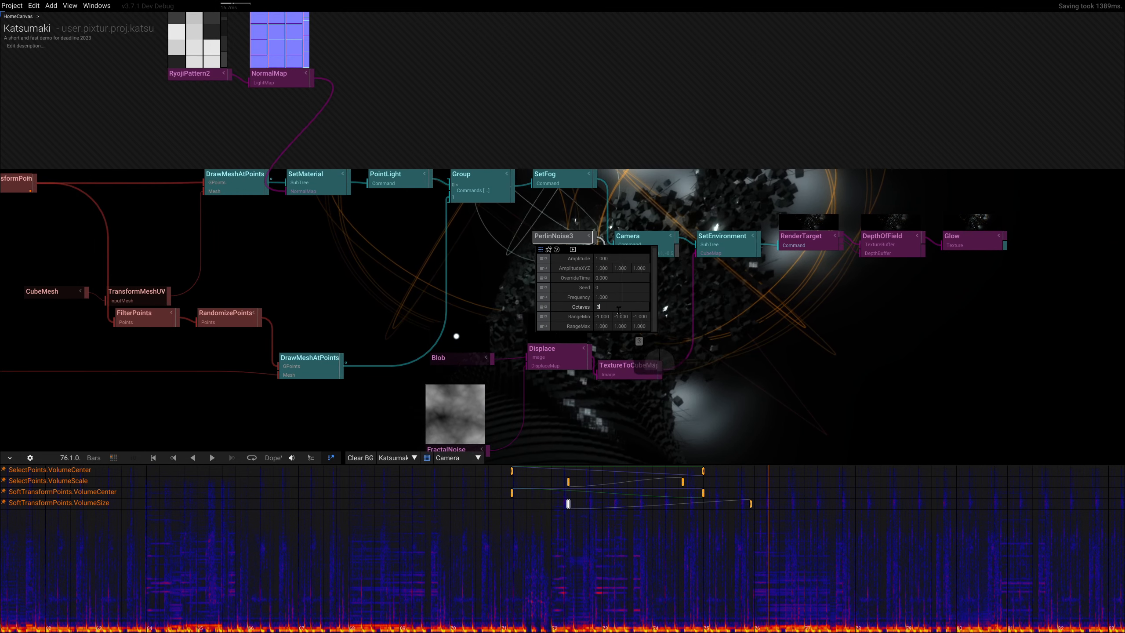
{"action": "mouse_move", "coordinate": [601, 269]}
{"action": "left_mouse_down"}
{"action": "mouse_move", "coordinate": [651, 329]}
{"action": "mouse_move", "coordinate": [603, 281]}
{"action": "left_mouse_up"}
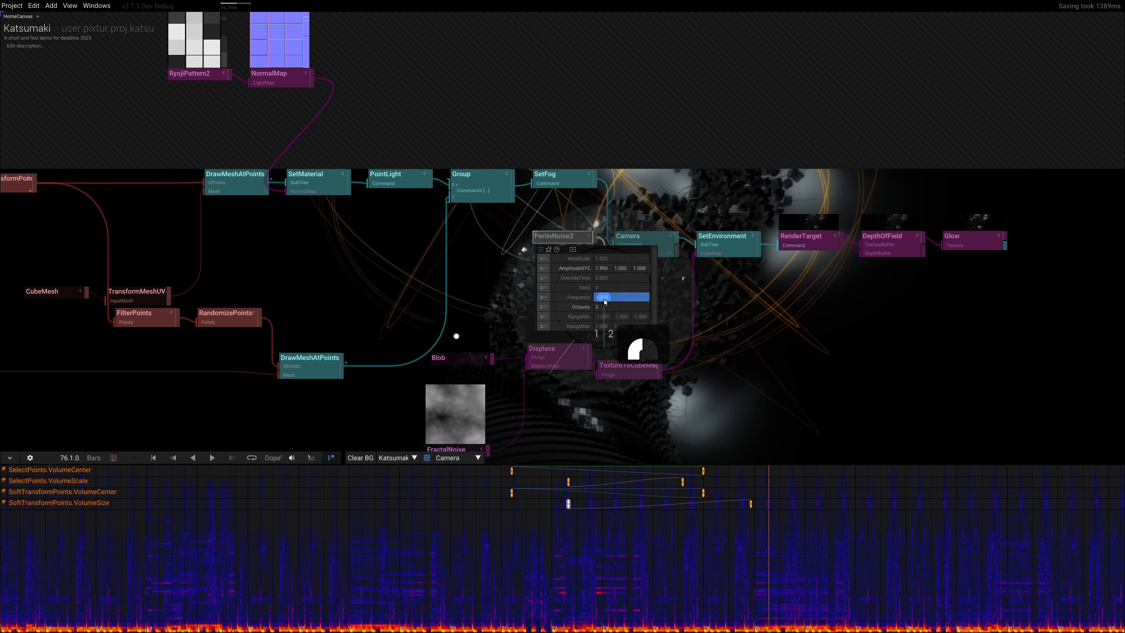
{"action": "left_click", "coordinate": [605, 297]}
{"action": "type", "text": "/2"}
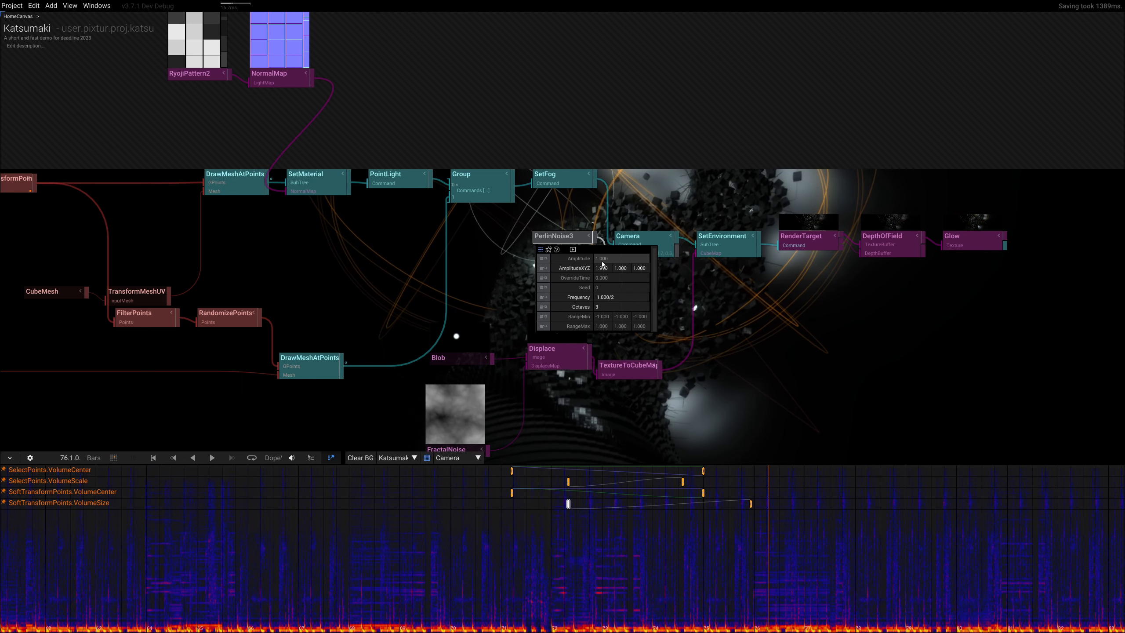
{"action": "left_click_drag", "start_coordinate": [603, 261], "coordinate": [690, 195]}
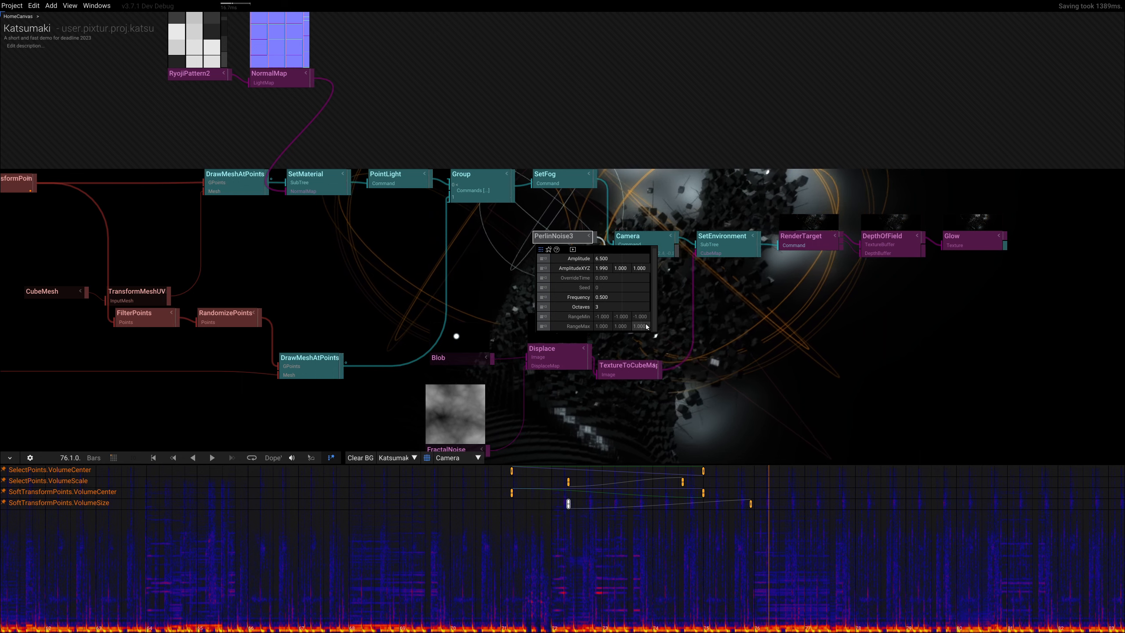
Halve the PerlinNoise3 frequency to 0.25 and reduce its amplitude to 5.8
{"action": "left_click", "coordinate": [622, 297]}
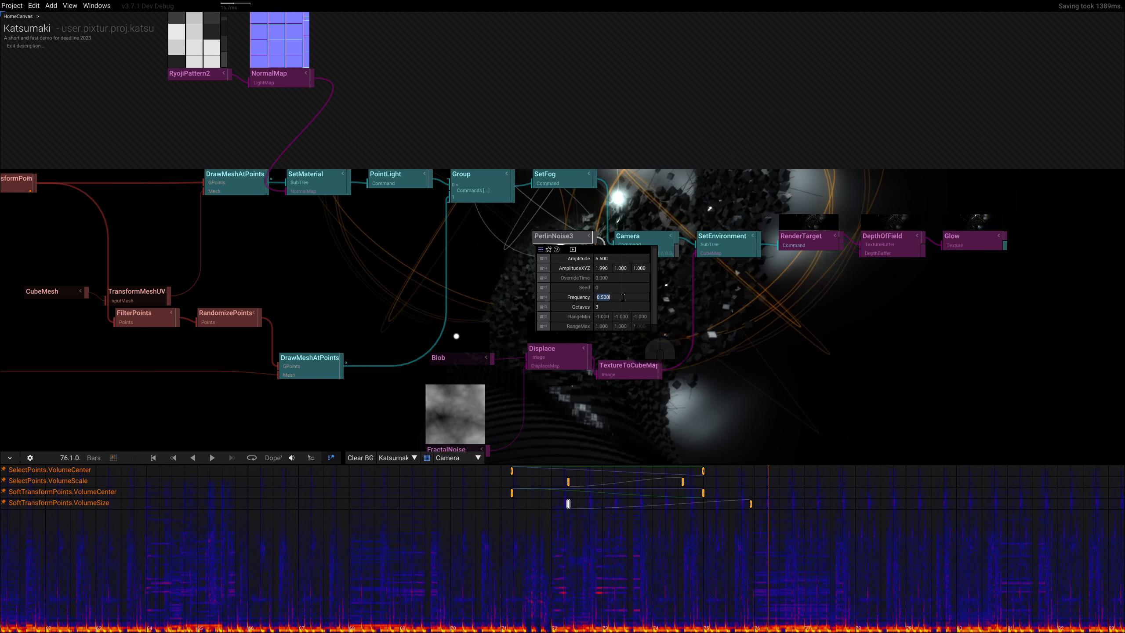
{"action": "key", "text": "End"}
{"action": "type", "text": "/2"}
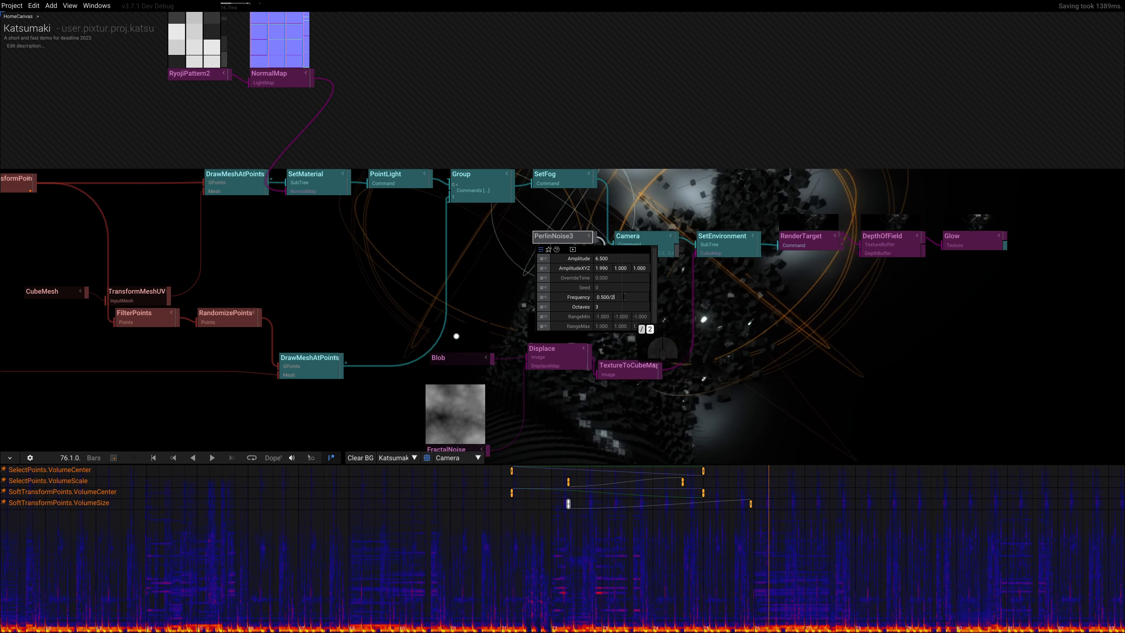
{"action": "key", "text": "Return"}
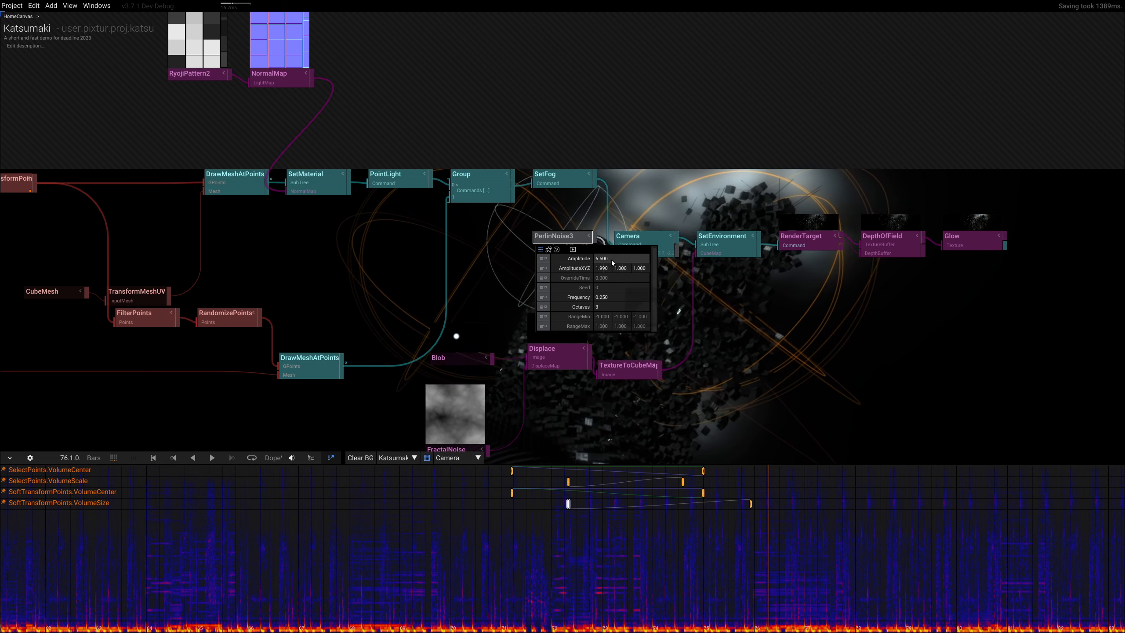
{"action": "left_click_drag", "start_coordinate": [612, 261], "coordinate": [646, 194]}
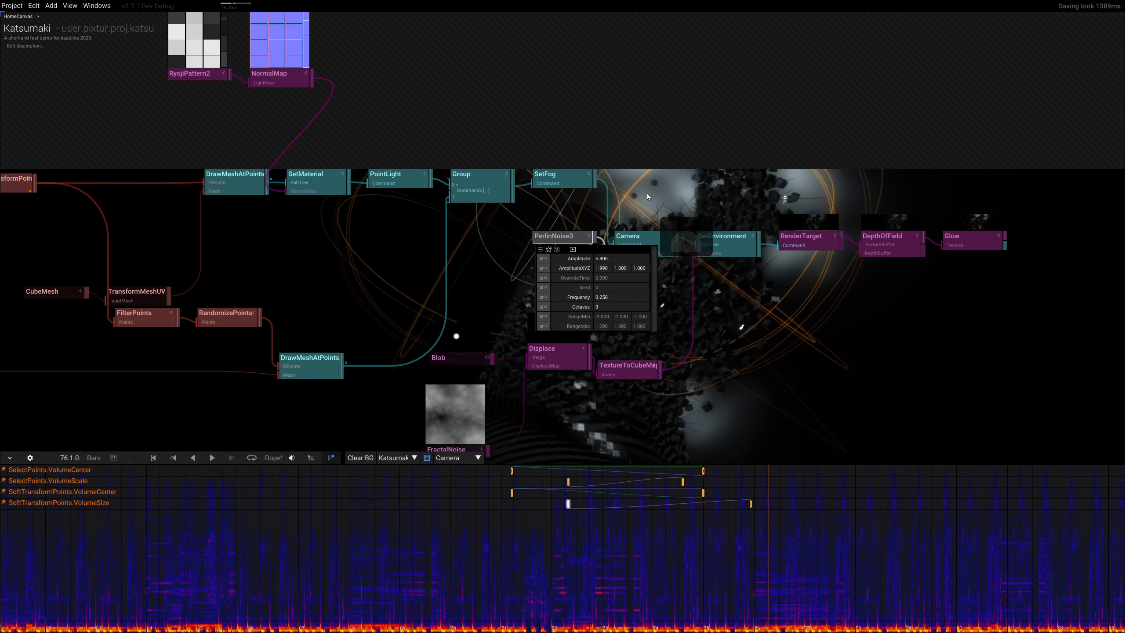
Deselect the noise node and hide the gizmos in the output view
{"action": "left_click", "coordinate": [766, 310]}
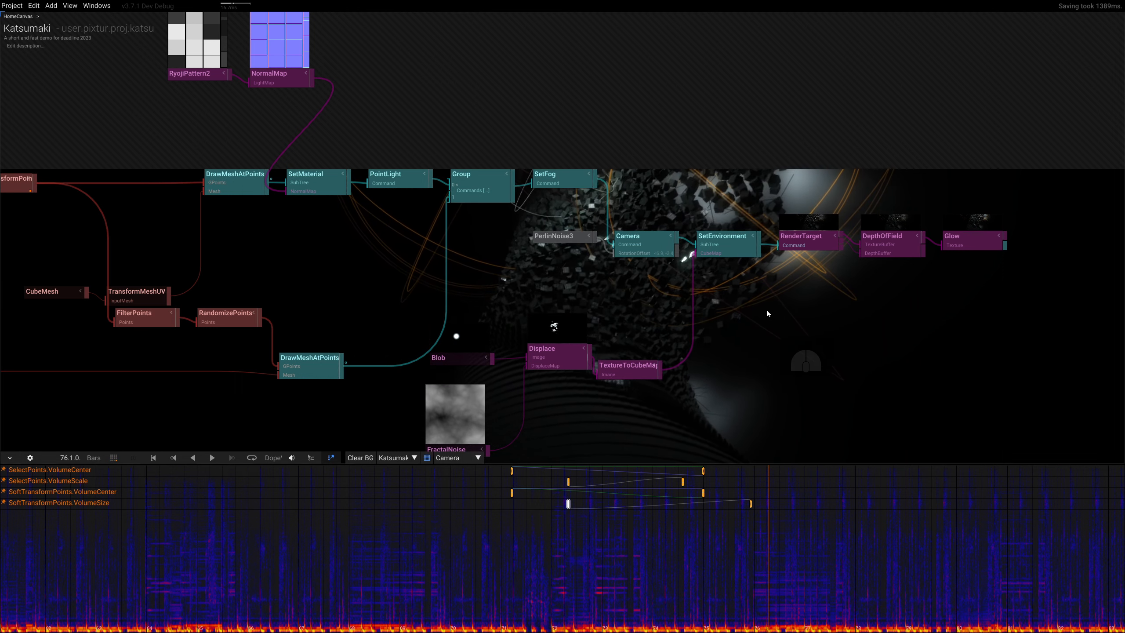
{"action": "right_click_drag", "start_coordinate": [414, 406], "coordinate": [443, 376]}
{"action": "left_click", "coordinate": [427, 459]}
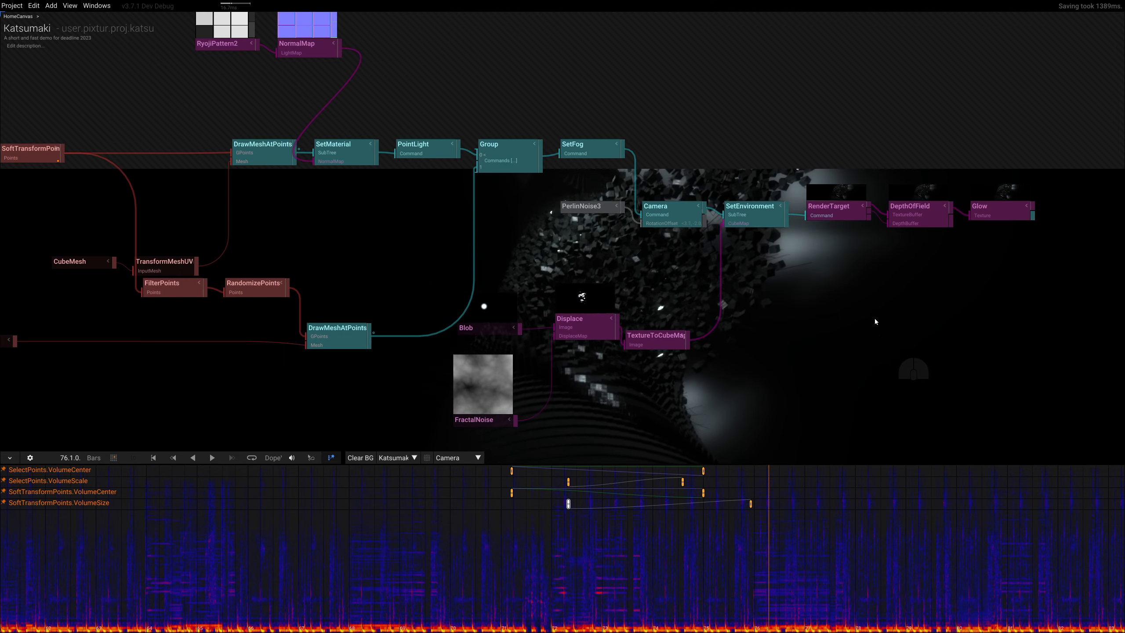
Set the DepthOfField node's FocusDistance to 10.5 and its Amount to 4.3
{"action": "right_click_drag", "start_coordinate": [875, 318], "coordinate": [791, 453]}
{"action": "right_click_drag", "start_coordinate": [799, 140], "coordinate": [719, 156]}
{"action": "right_click_drag", "start_coordinate": [568, 272], "coordinate": [555, 242]}
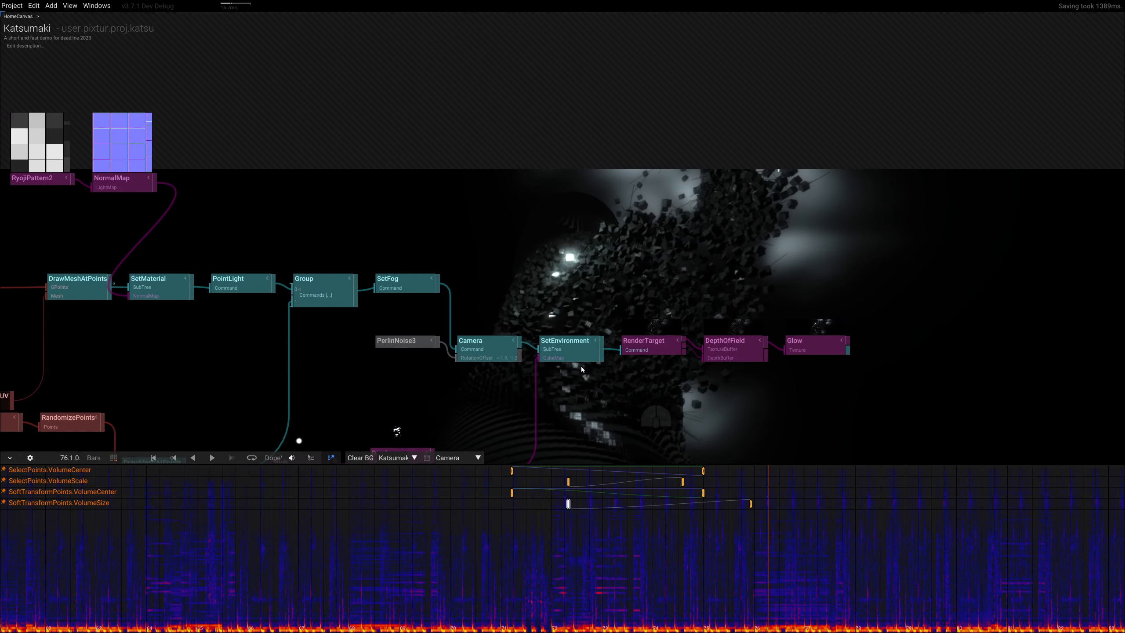
{"action": "left_click", "coordinate": [727, 353]}
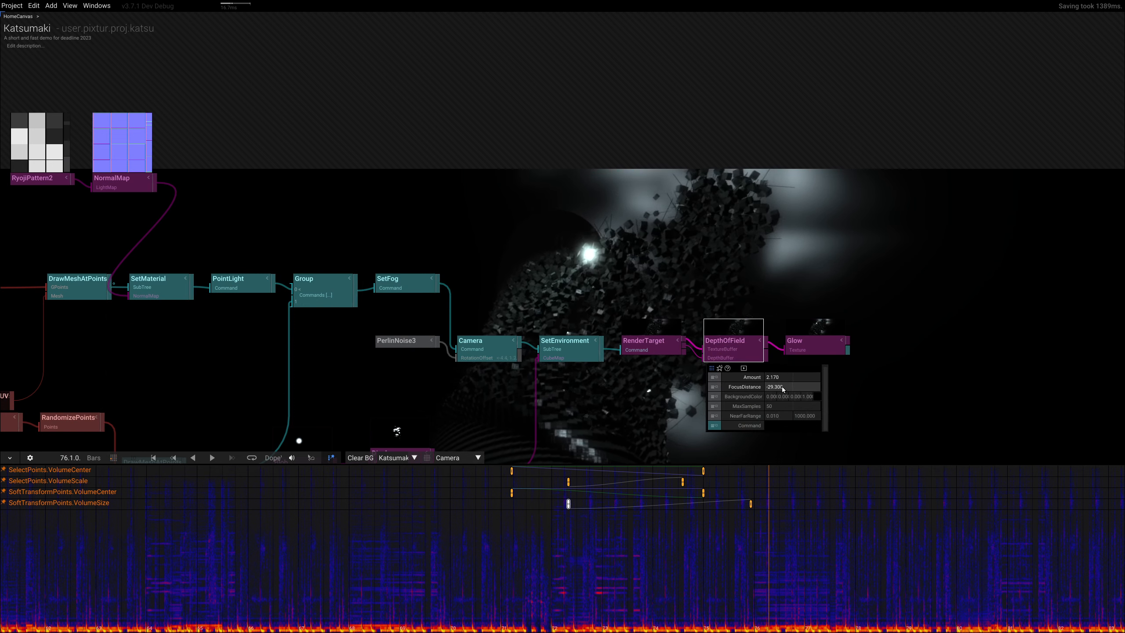
{"action": "left_click_drag", "start_coordinate": [798, 389], "coordinate": [933, 338]}
{"action": "left_click_drag", "start_coordinate": [938, 435], "coordinate": [763, 497]}
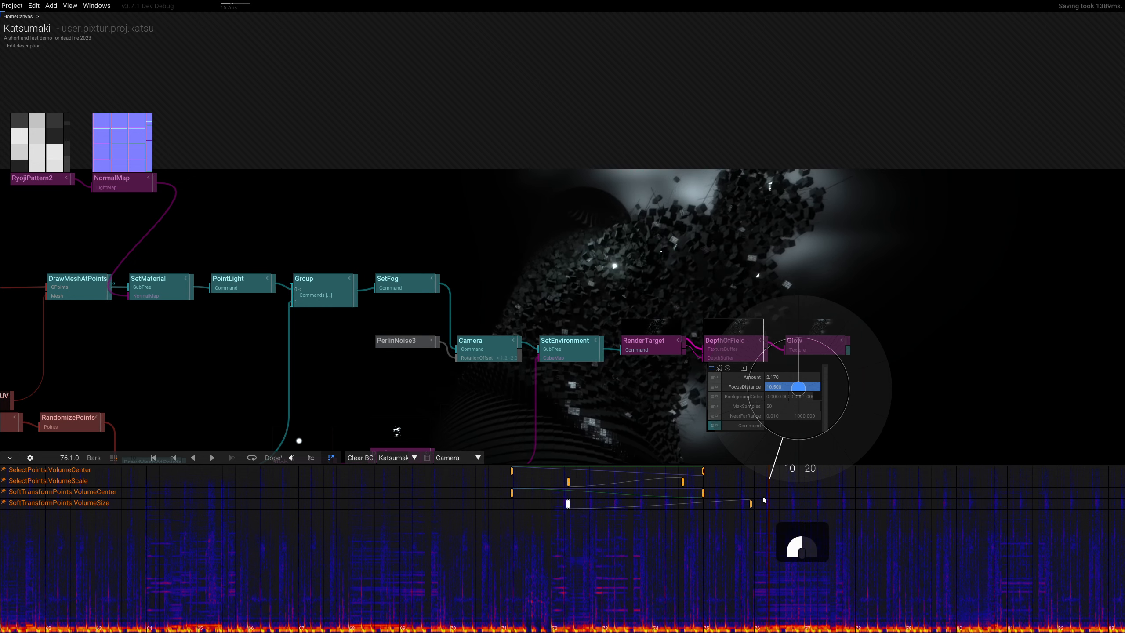
{"action": "left_click_drag", "start_coordinate": [784, 377], "coordinate": [727, 267]}
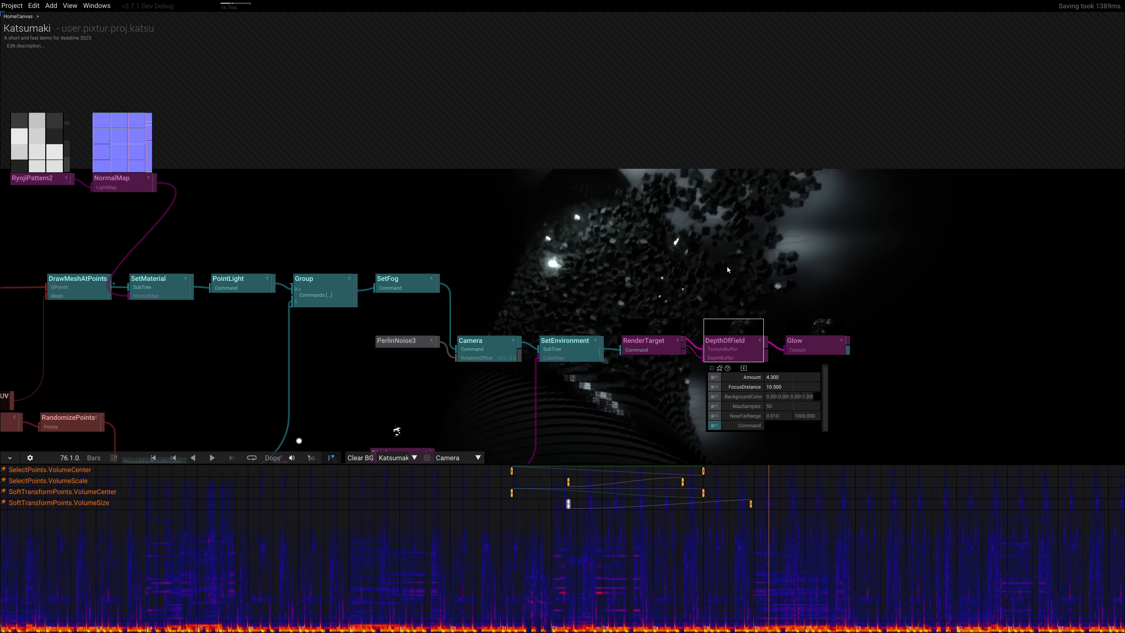
Move the CubeMesh node of the spikes closer to the DrawMeshAtPoints node it feeds and select it
{"action": "scroll", "coordinate": [706, 196], "scroll_direction": "down", "scroll_amount": 2}
{"action": "right_click_drag", "start_coordinate": [691, 205], "coordinate": [961, 200]}
{"action": "scroll", "coordinate": [405, 341], "scroll_direction": "up", "scroll_amount": 3}
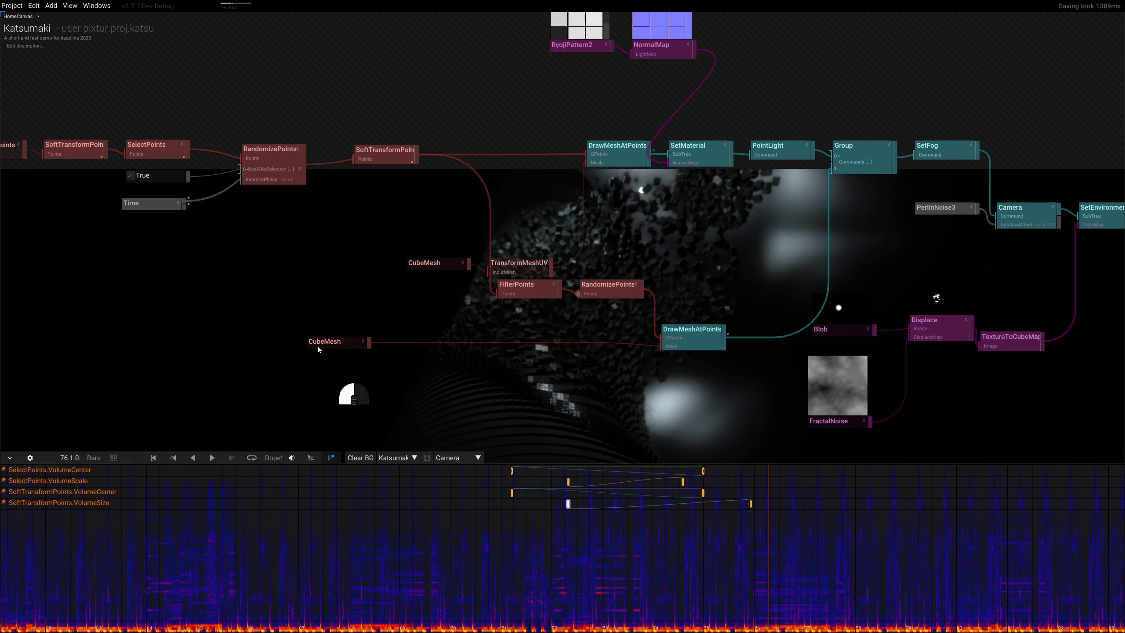
{"action": "left_click_drag", "start_coordinate": [318, 347], "coordinate": [405, 374]}
{"action": "left_click", "coordinate": [405, 371]}
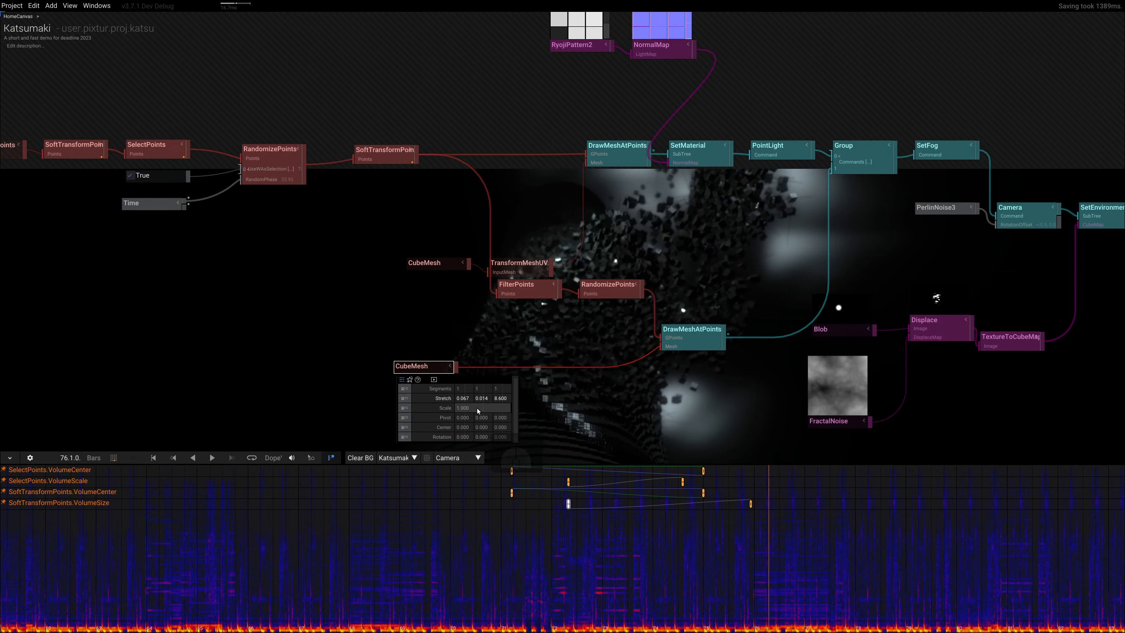
Set the spike CubeMesh's scale to 2, its Z stretch to 2.8 and its Z pivot to 0.7
{"action": "left_click_drag", "start_coordinate": [477, 408], "coordinate": [404, 436]}
{"action": "left_click_drag", "start_coordinate": [500, 398], "coordinate": [397, 368]}
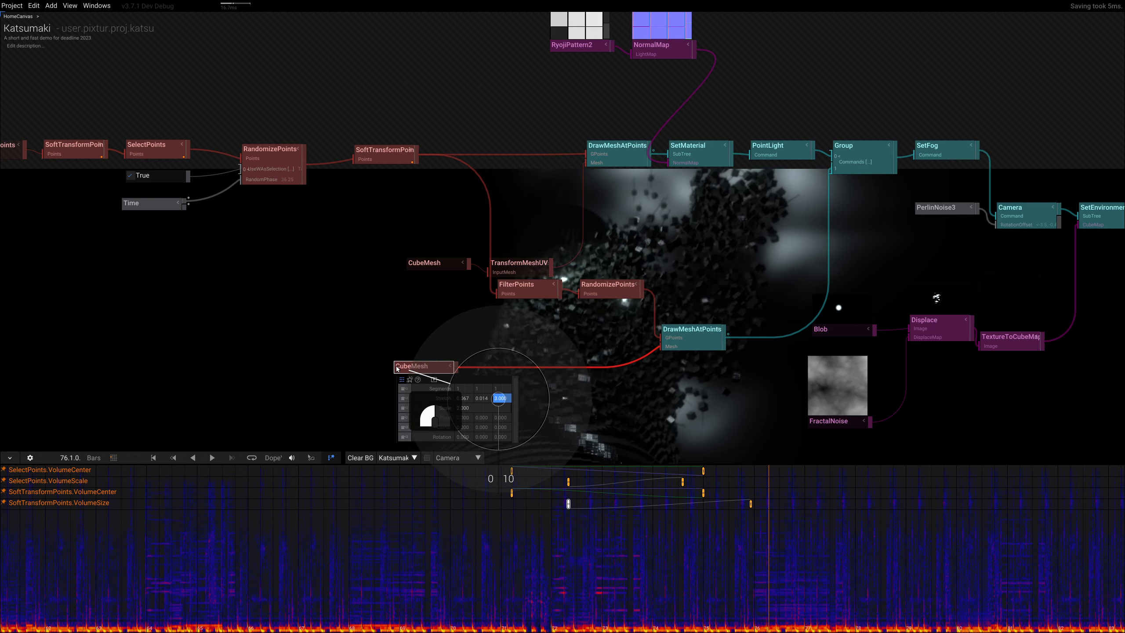
{"action": "left_click_drag", "start_coordinate": [397, 368], "coordinate": [390, 377]}
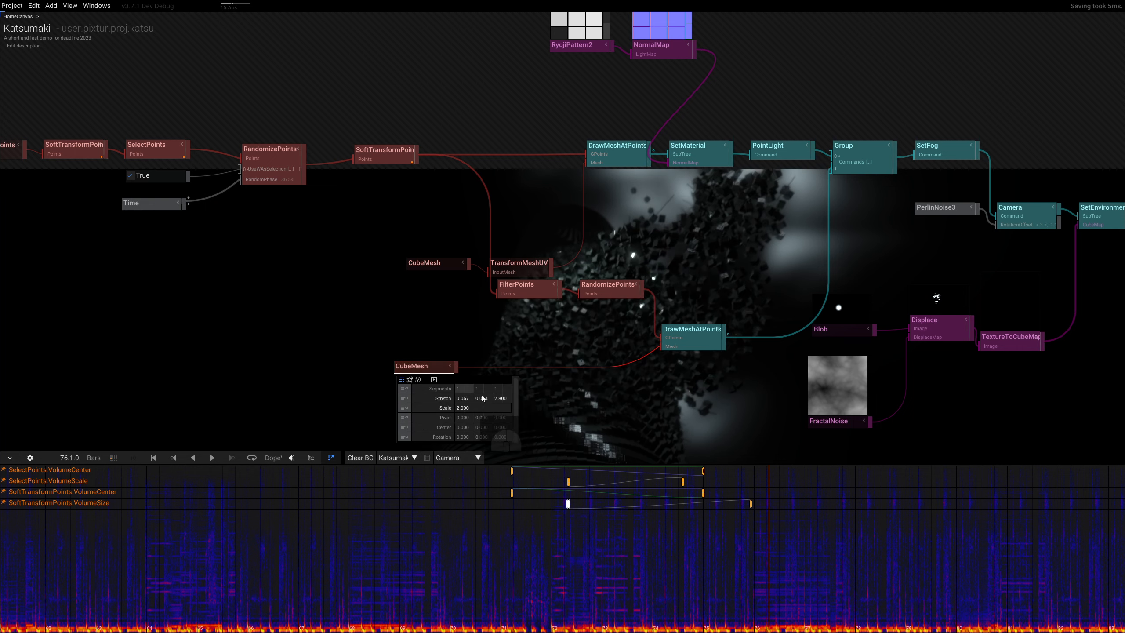
{"action": "left_click_drag", "start_coordinate": [501, 417], "coordinate": [513, 416]}
{"action": "left_click_drag", "start_coordinate": [475, 479], "coordinate": [471, 479]}
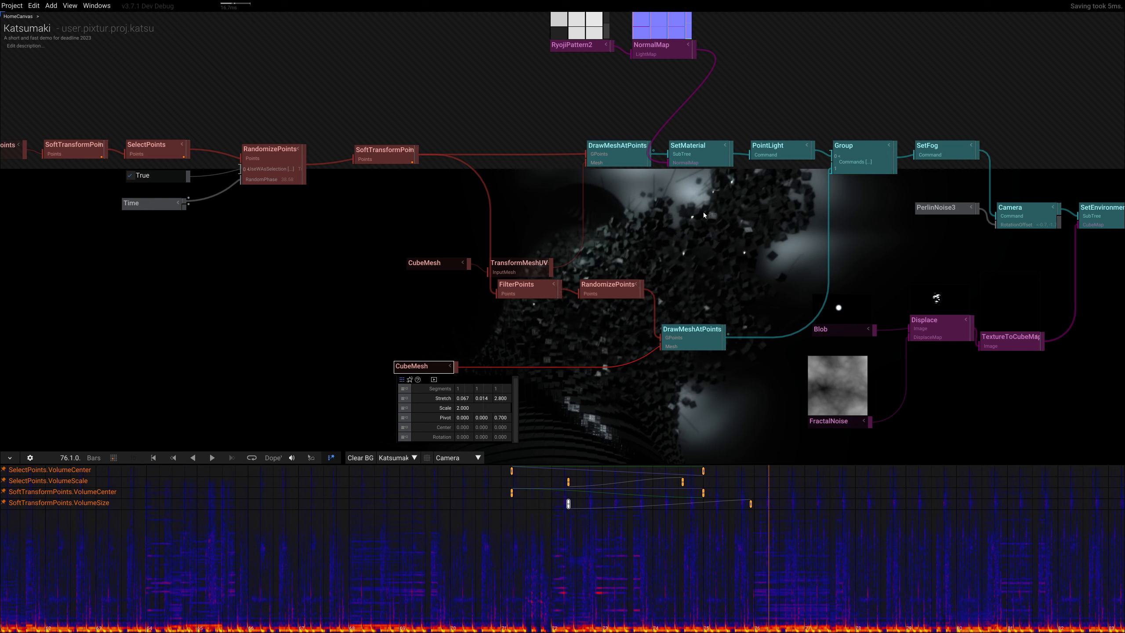
Set the spike CubeMesh's Y stretch to 0.1 and deselect the node
{"action": "right_click_drag", "start_coordinate": [699, 333], "coordinate": [633, 133]}
{"action": "right_click_drag", "start_coordinate": [559, 209], "coordinate": [572, 247]}
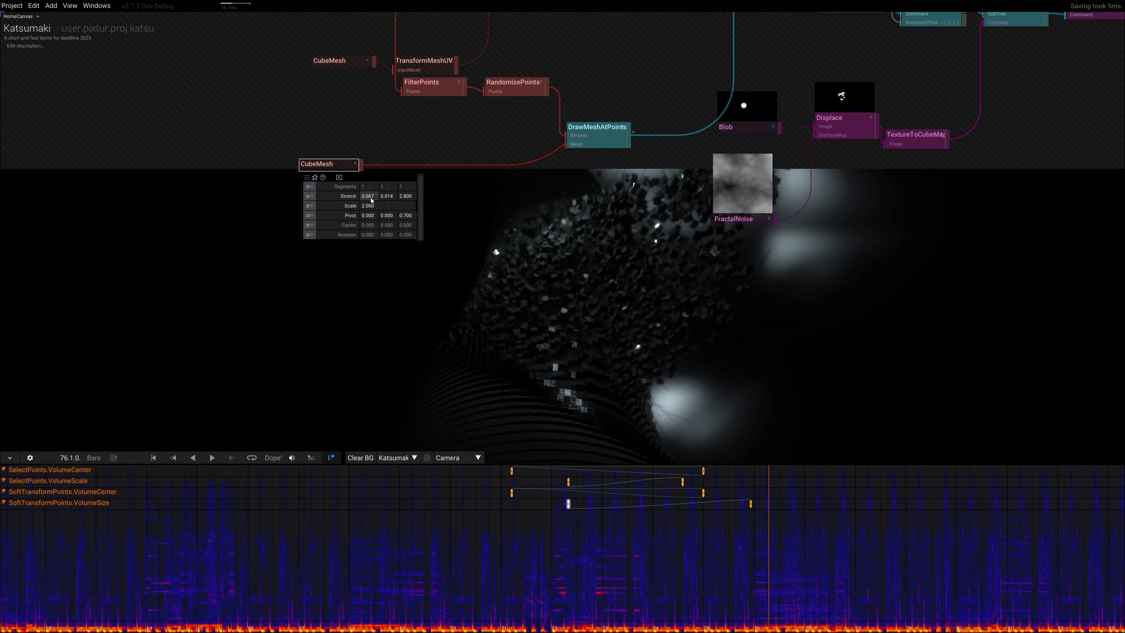
{"action": "left_click_drag", "start_coordinate": [384, 197], "coordinate": [380, 301]}
{"action": "right_click_drag", "start_coordinate": [545, 271], "coordinate": [621, 320]}
{"action": "left_click", "coordinate": [644, 286]}
{"action": "right_click_drag", "start_coordinate": [724, 327], "coordinate": [777, 303]}
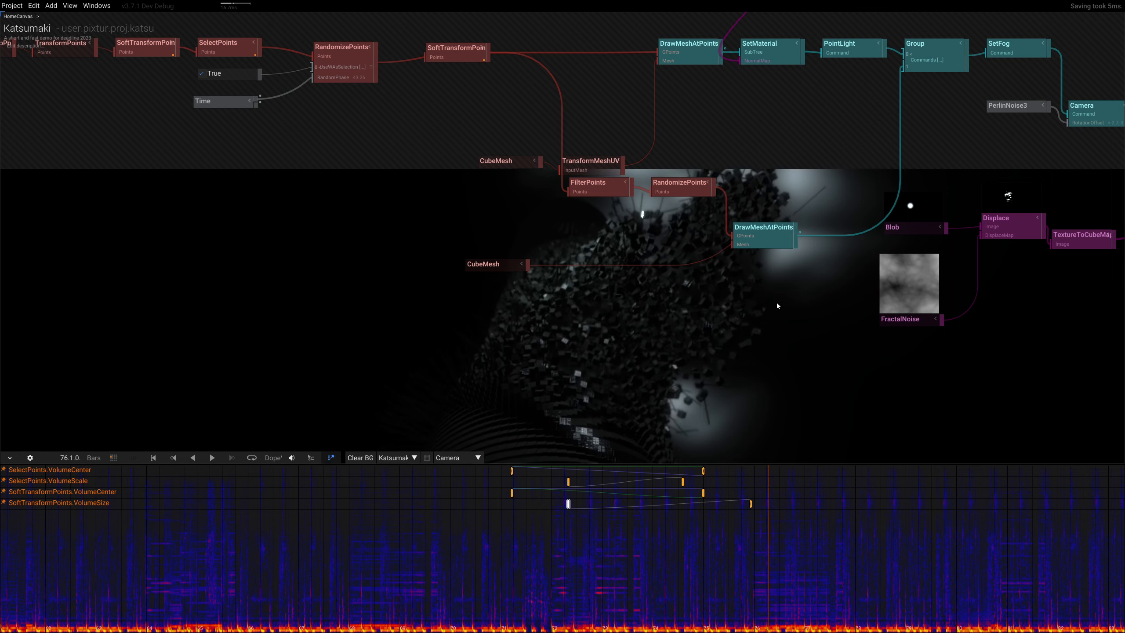
Add a FilterPoints node fed by the last SoftTransformPoints node, below the spike branch
{"action": "right_click_drag", "start_coordinate": [609, 372], "coordinate": [795, 329]}
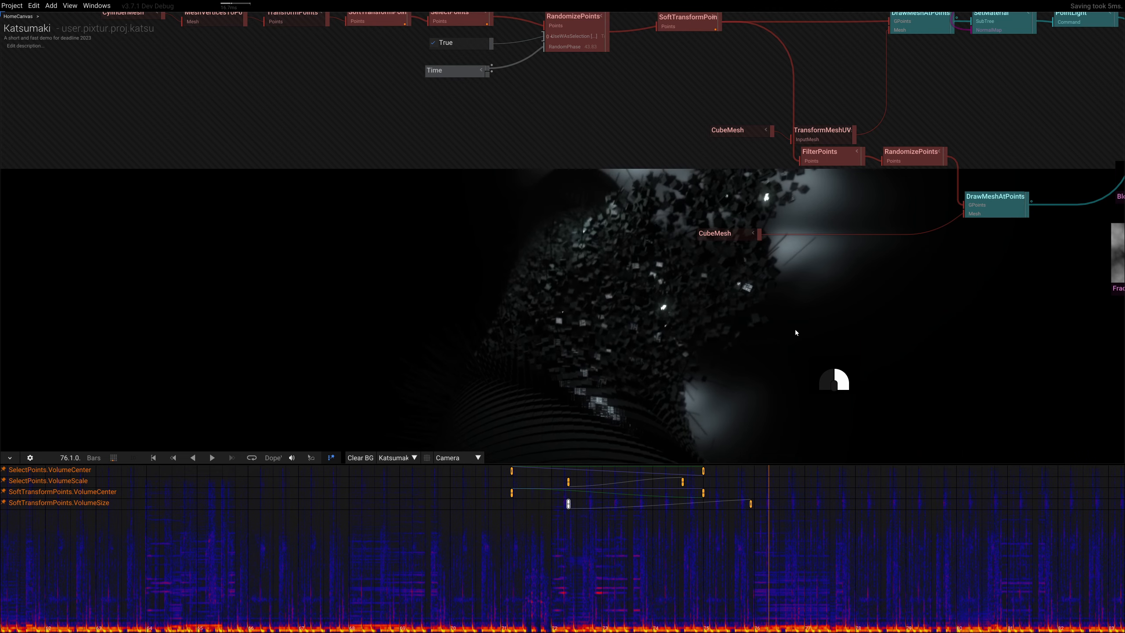
{"action": "right_click_drag", "start_coordinate": [795, 329], "coordinate": [642, 384]}
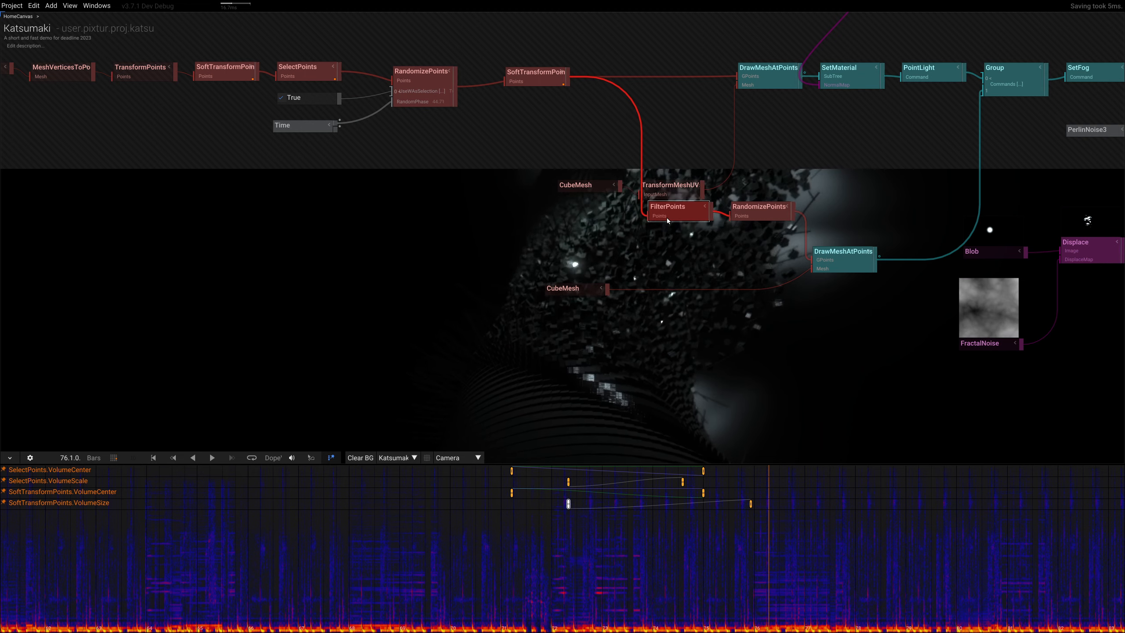
{"action": "left_click_drag", "start_coordinate": [568, 83], "coordinate": [607, 362]}
{"action": "type", "text": "filte"}
{"action": "key", "text": "Return"}
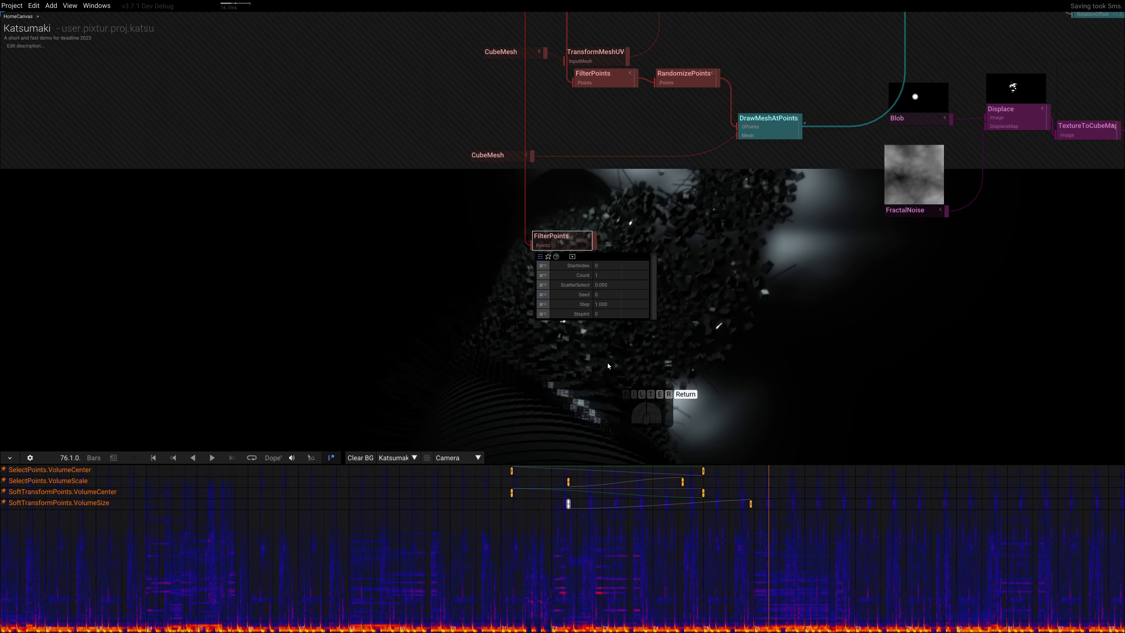
Duplicate the spikes' DrawMeshAtPoints node and place the copy near the new FilterPoints node
{"action": "left_click", "coordinate": [627, 151]}
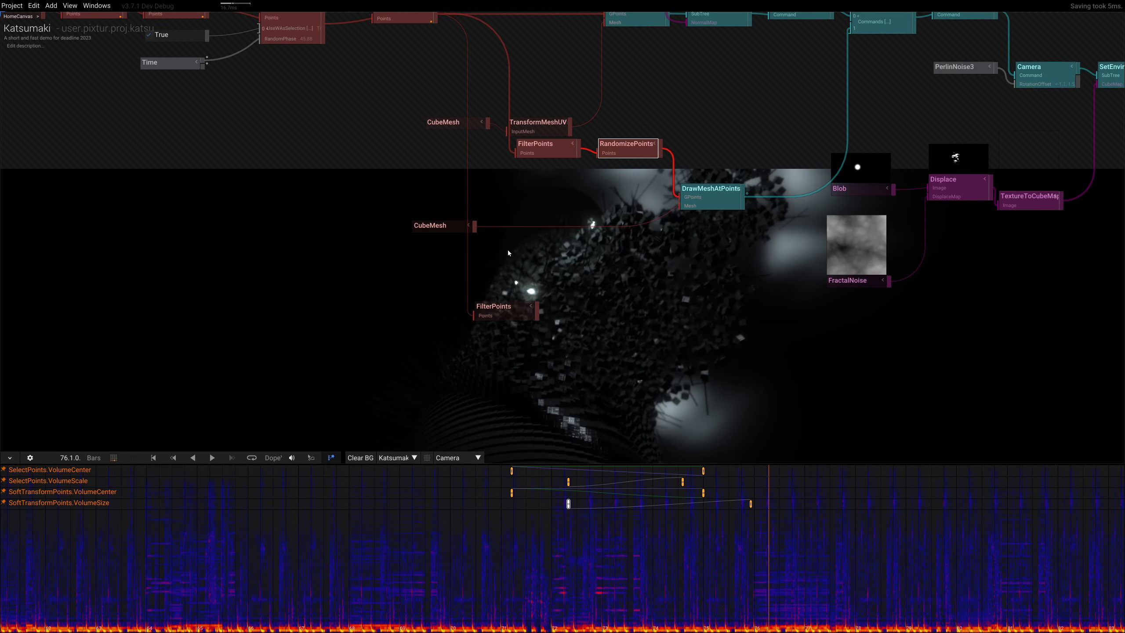
{"action": "left_click", "coordinate": [732, 197]}
{"action": "key", "text": "ctrl+d"}
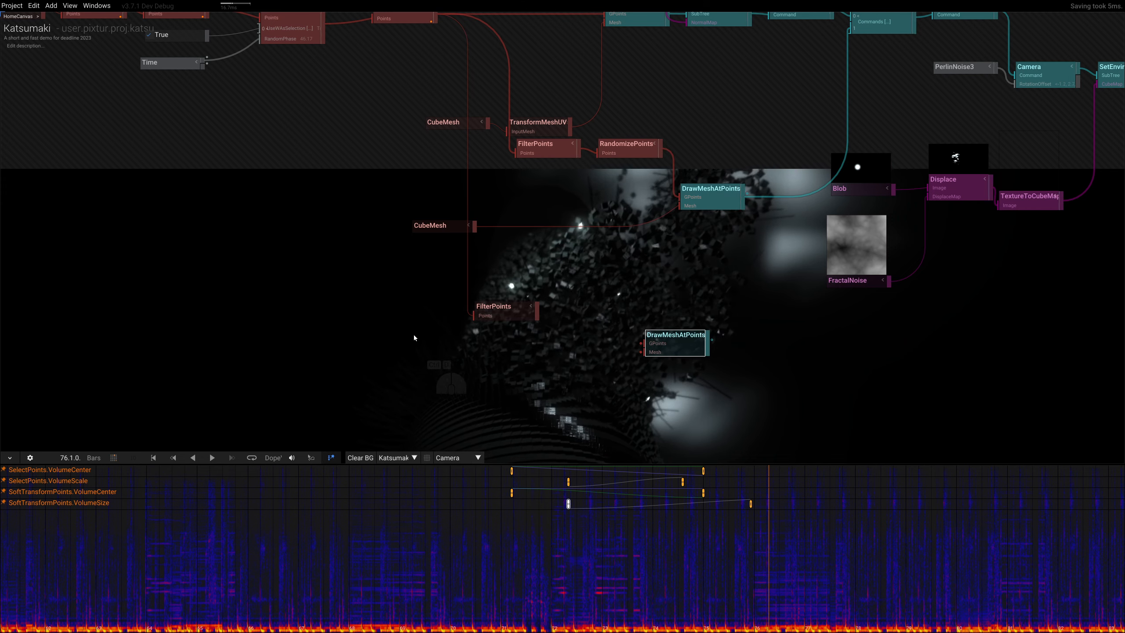
Feed the duplicated DrawMeshAtPoints with a copy of the spike CubeMesh and the new FilterPoints, and connect its output to the Group node
{"action": "left_click_drag", "start_coordinate": [480, 373], "coordinate": [644, 352]}
{"action": "left_click_drag", "start_coordinate": [538, 314], "coordinate": [644, 344]}
{"action": "right_click_drag", "start_coordinate": [734, 336], "coordinate": [666, 354]}
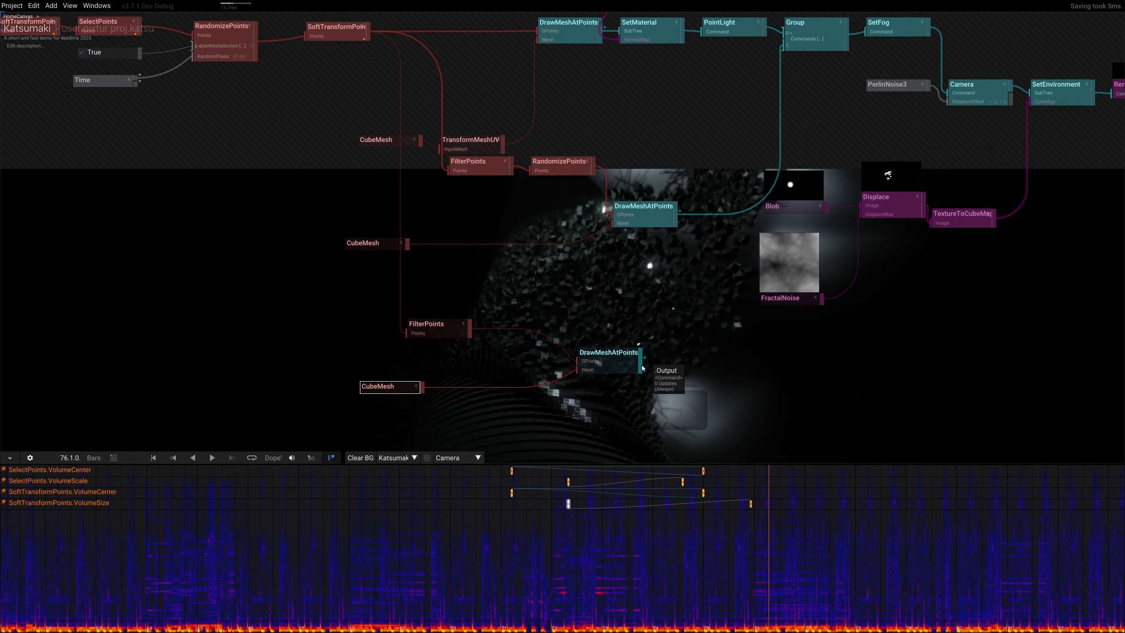
{"action": "left_click_drag", "start_coordinate": [642, 368], "coordinate": [789, 46]}
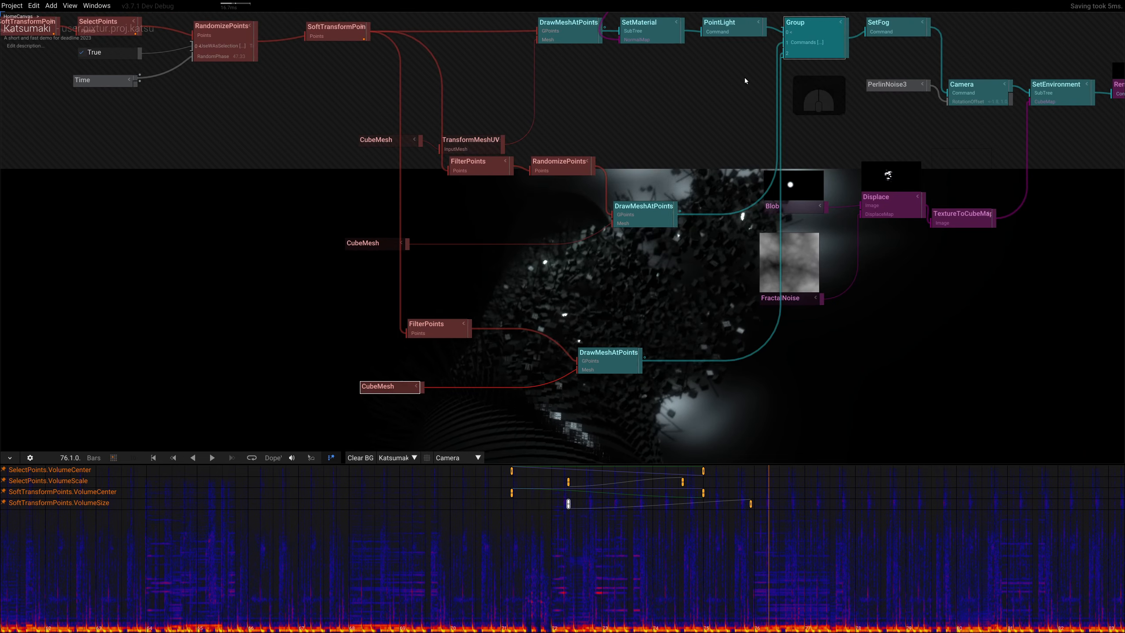
Reset the copied CubeMesh's stretch and pivot to their defaults and set its scale to 13.5
{"action": "left_click", "coordinate": [394, 386]}
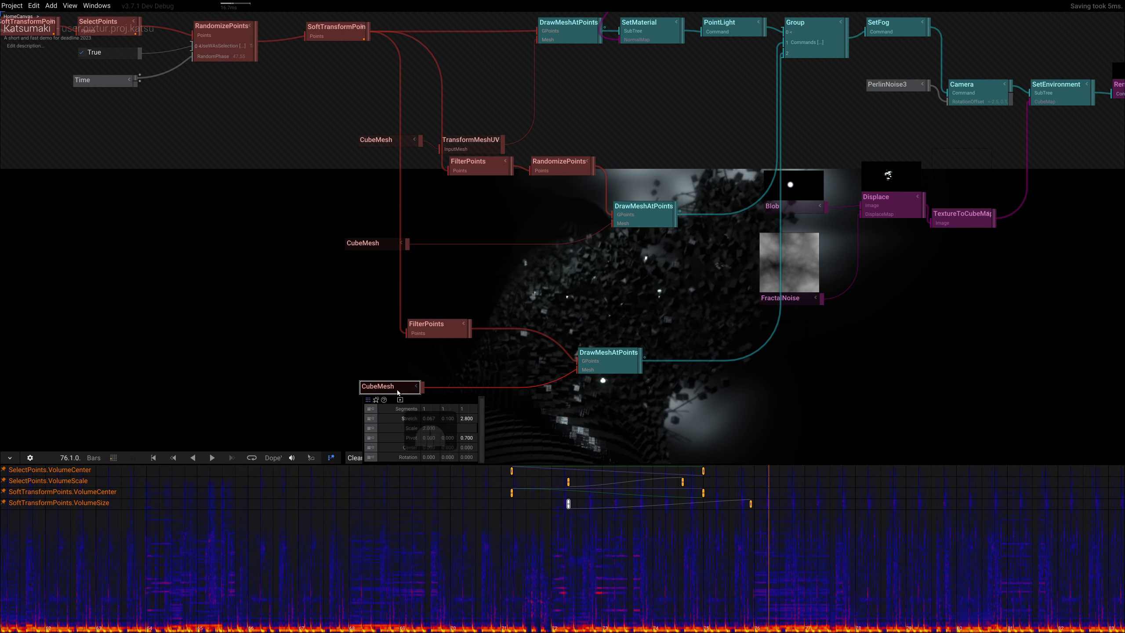
{"action": "left_click", "coordinate": [406, 430]}
{"action": "left_click_drag", "start_coordinate": [406, 430], "coordinate": [377, 347]}
{"action": "scroll", "coordinate": [637, 328], "scroll_direction": "down", "scroll_amount": 2}
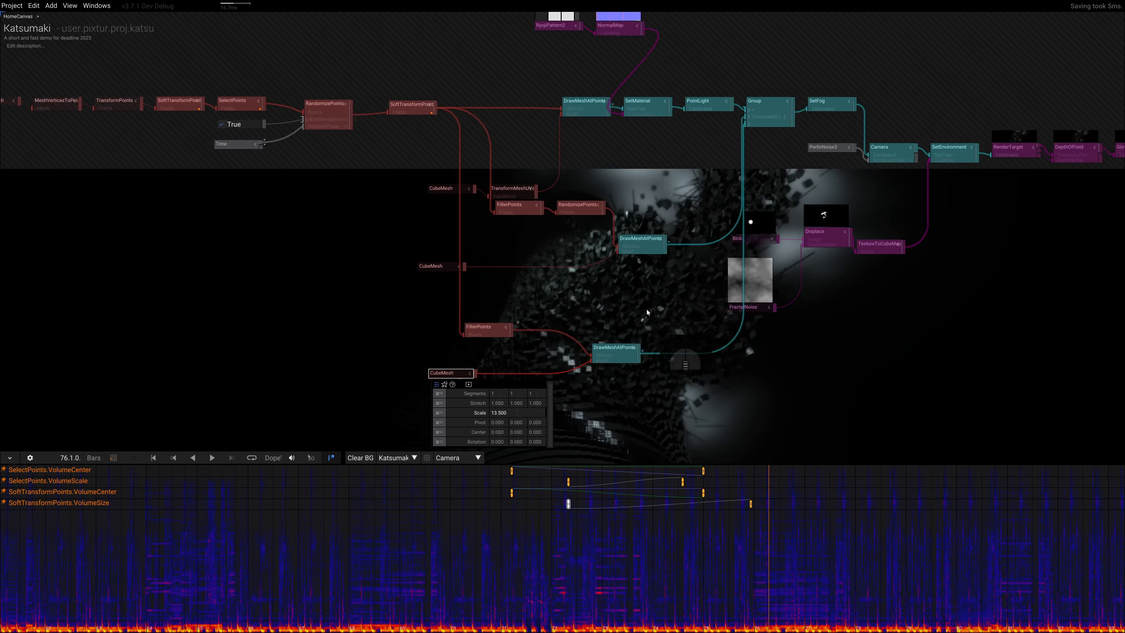
Set the new FilterPoints node's StartIndex to 2469, Count to 25 and ScatterSelect to 0.12
{"action": "scroll", "coordinate": [647, 309], "scroll_direction": "up", "scroll_amount": 2}
{"action": "left_click", "coordinate": [479, 318]}
{"action": "left_click", "coordinate": [451, 332]}
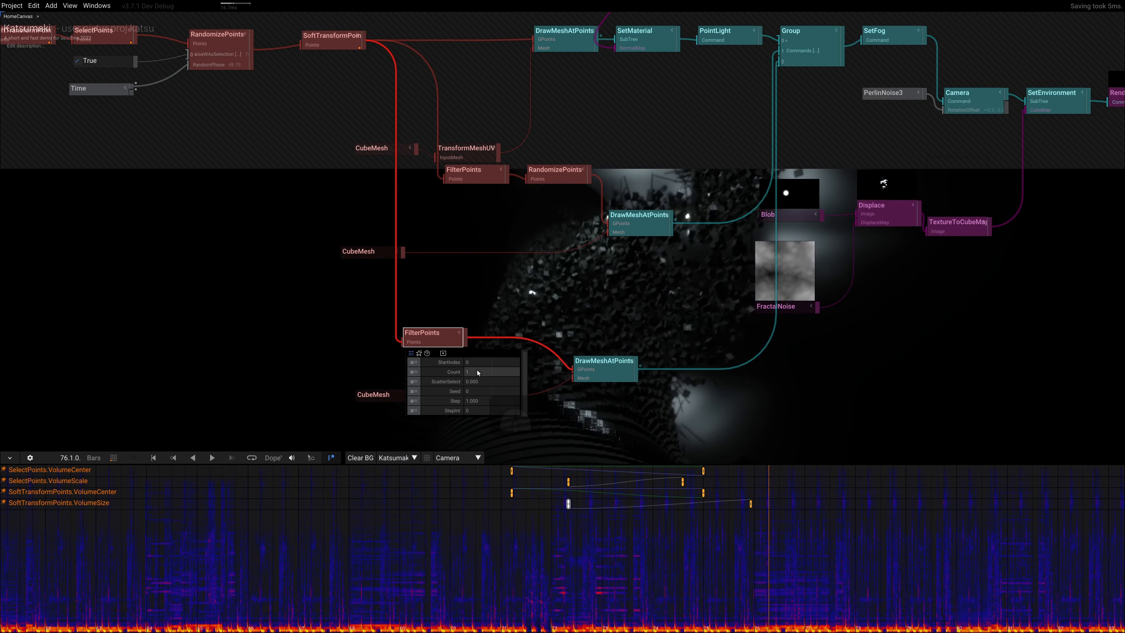
{"action": "left_click_drag", "start_coordinate": [479, 381], "coordinate": [407, 391]}
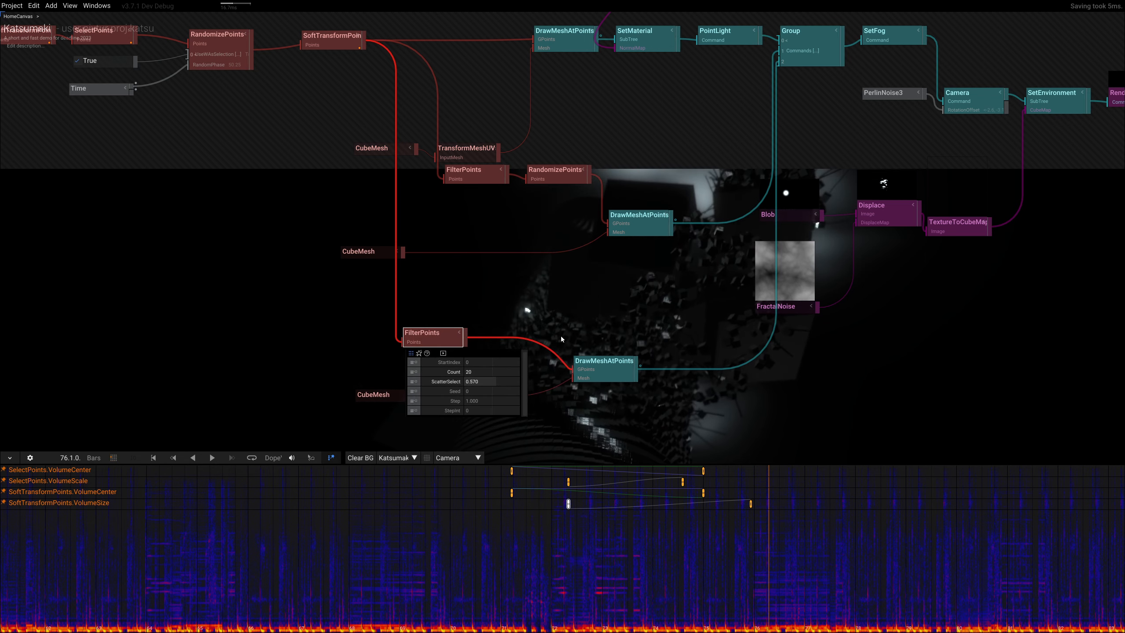
{"action": "left_click_drag", "start_coordinate": [487, 371], "coordinate": [448, 435]}
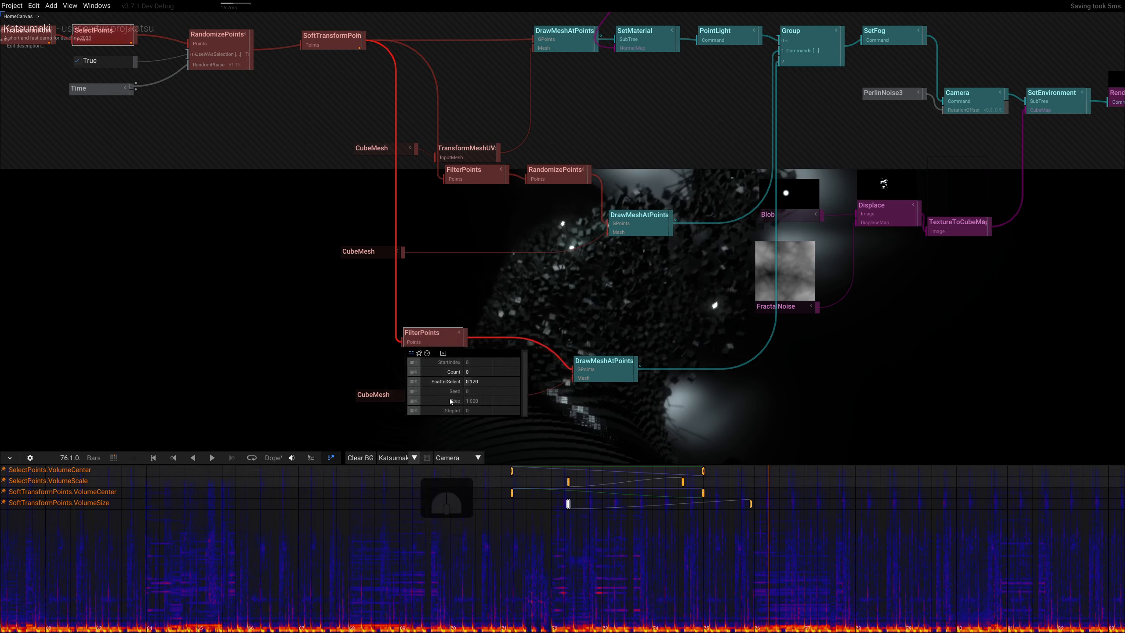
{"action": "mouse_move", "coordinate": [476, 372]}
{"action": "left_mouse_down"}
{"action": "mouse_move", "coordinate": [374, 393]}
{"action": "mouse_move", "coordinate": [382, 368]}
{"action": "mouse_move", "coordinate": [484, 379]}
{"action": "left_mouse_up"}
{"action": "left_click_drag", "start_coordinate": [581, 349], "coordinate": [447, 199]}
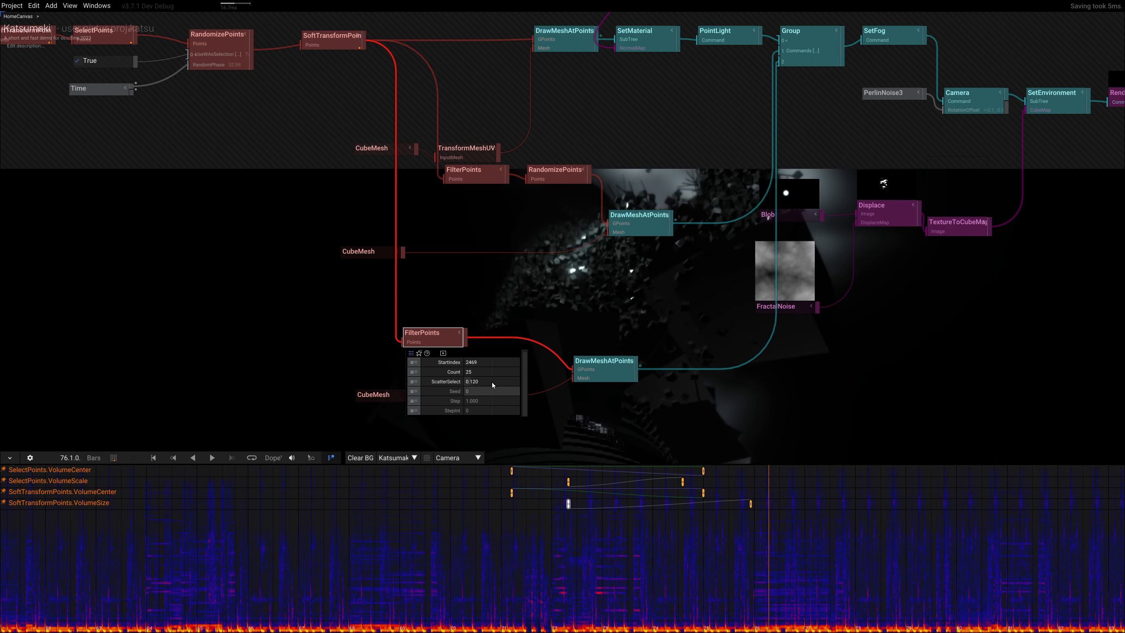
Reduce the scale of the CubeMesh that feeds the new DrawMeshAtPoints node
{"action": "left_click", "coordinate": [375, 396]}
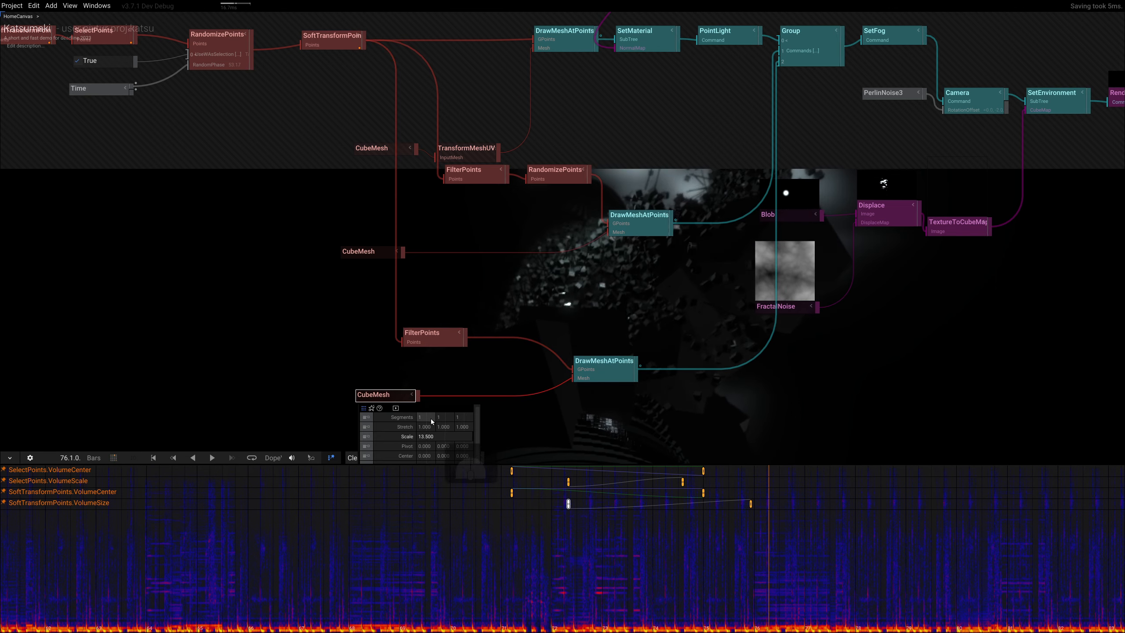
{"action": "right_click_drag", "start_coordinate": [580, 310], "coordinate": [583, 253]}
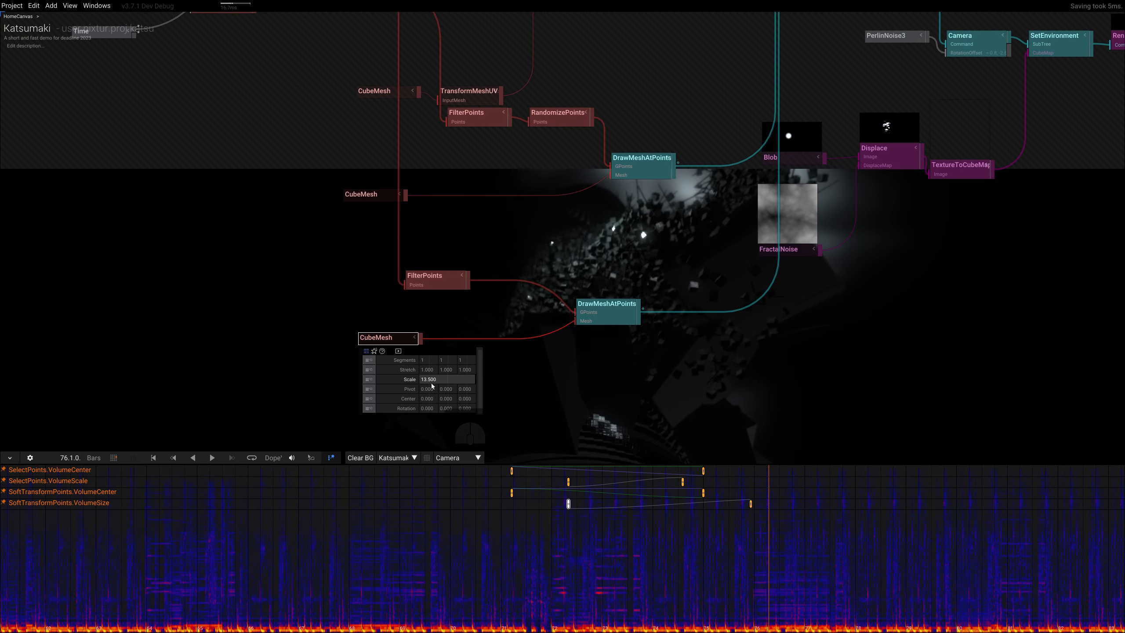
{"action": "left_click_drag", "start_coordinate": [433, 380], "coordinate": [352, 377]}
{"action": "right_click_drag", "start_coordinate": [524, 362], "coordinate": [542, 379]}
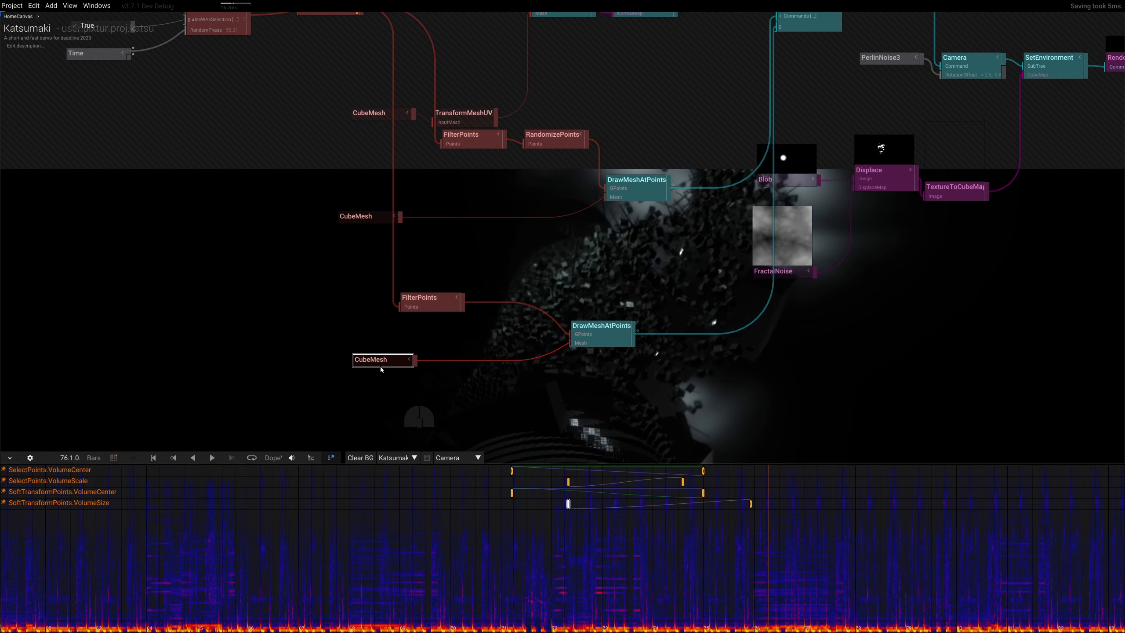
{"action": "key", "text": "Tab"}
{"action": "left_click", "coordinate": [818, 250]}
Enable UseWForSize on the DrawMeshAtPoints node of the large cubes
{"action": "right_click_drag", "start_coordinate": [763, 300], "coordinate": [634, 427]}
{"action": "left_click", "coordinate": [571, 332]}
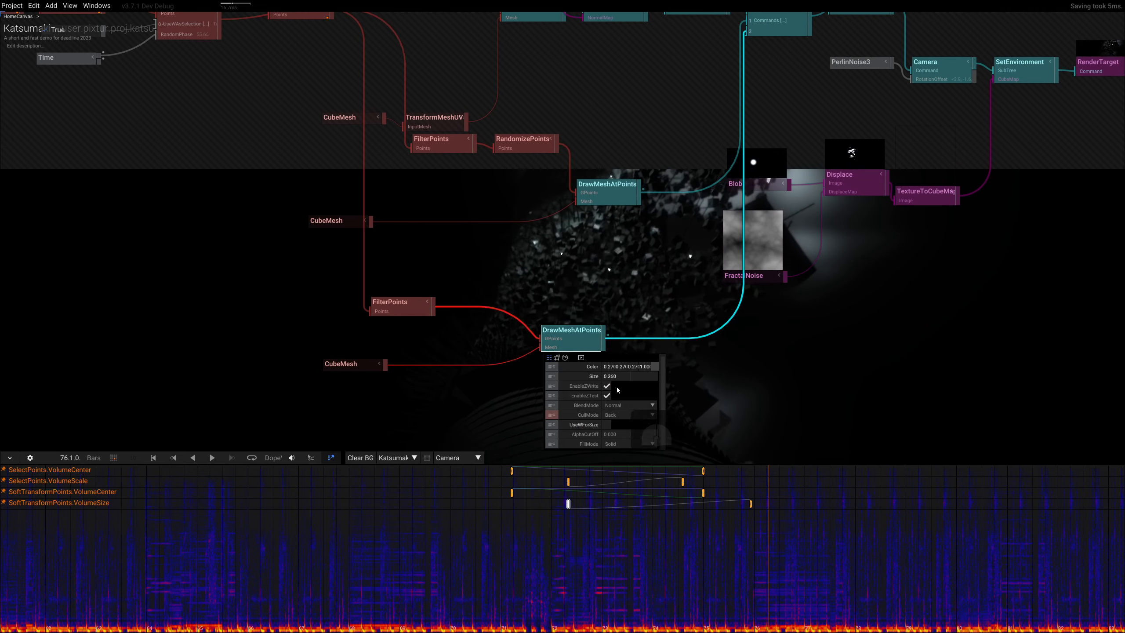
{"action": "left_click", "coordinate": [607, 425]}
Rearrange the large-cube branch and insert a SetPointsW node between FilterPoints and DrawMeshAtPoints
{"action": "right_click_drag", "start_coordinate": [751, 371], "coordinate": [620, 380]}
{"action": "left_click_drag", "start_coordinate": [559, 293], "coordinate": [522, 311]}
{"action": "key", "text": "Tab"}
{"action": "type", "text": "set"}
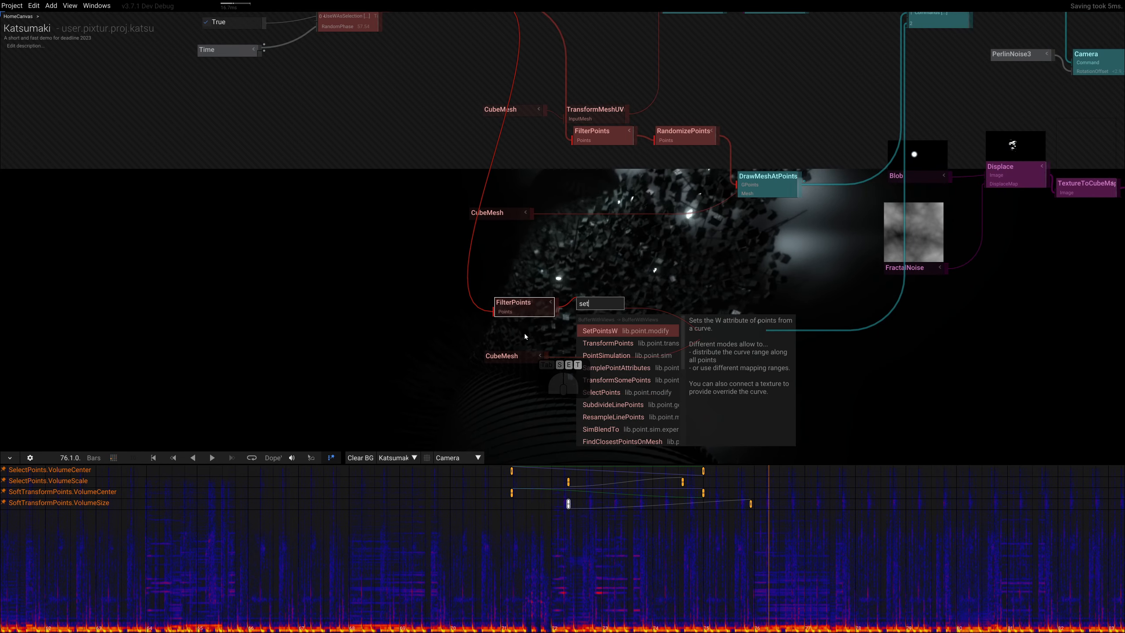
{"action": "key", "text": "Return"}
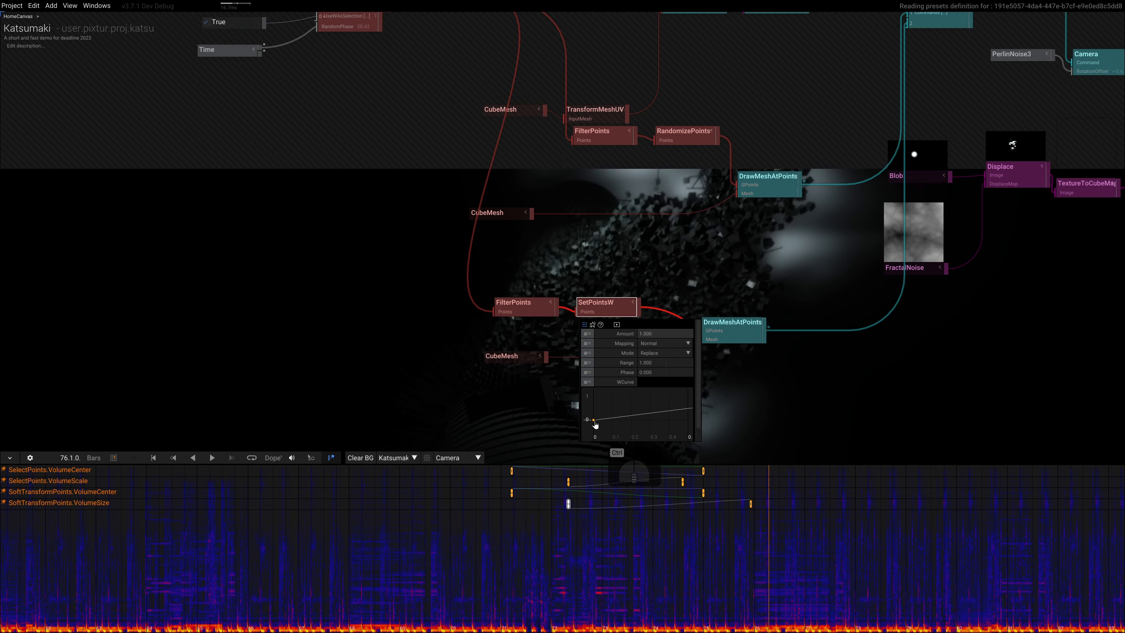
Flatten the SetPointsW node's WCurve to a constant 1 and deselect the node
{"action": "left_click_drag", "start_coordinate": [594, 421], "coordinate": [595, 399], "text": "shift"}
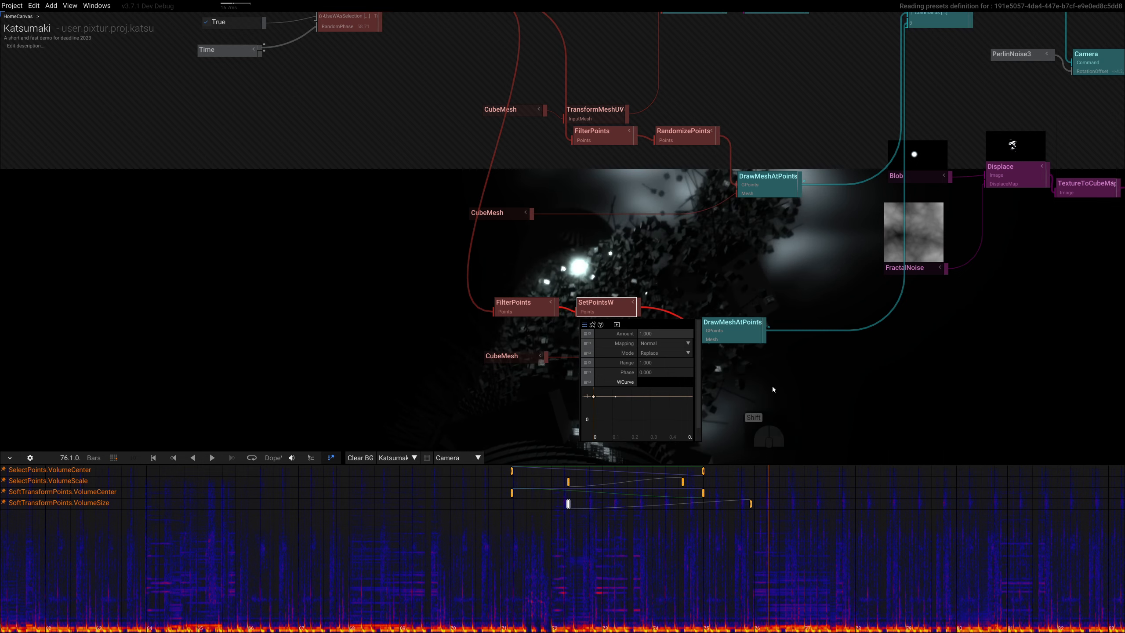
{"action": "right_click_drag", "start_coordinate": [773, 389], "coordinate": [448, 249]}
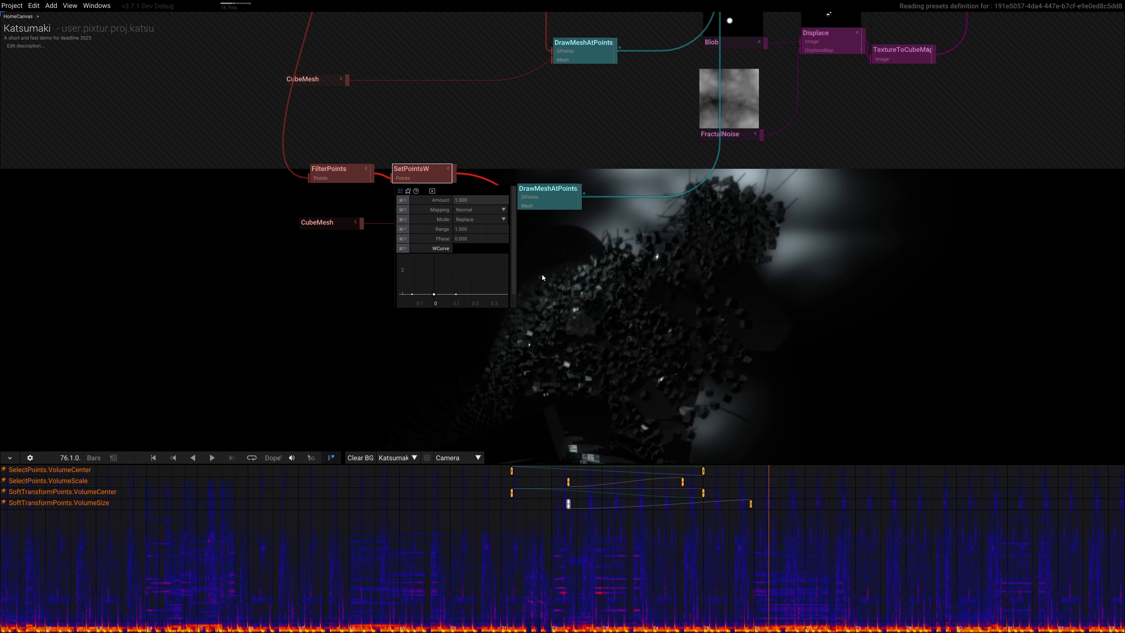
{"action": "left_click", "coordinate": [657, 301]}
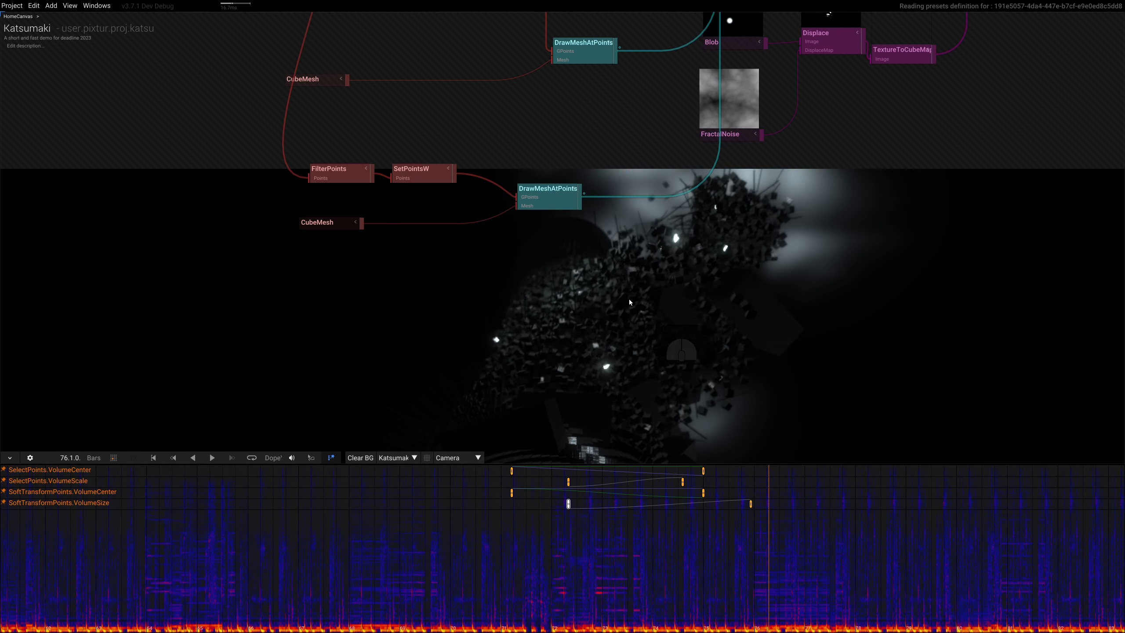
{"action": "right_click_drag", "start_coordinate": [630, 300], "coordinate": [770, 334]}
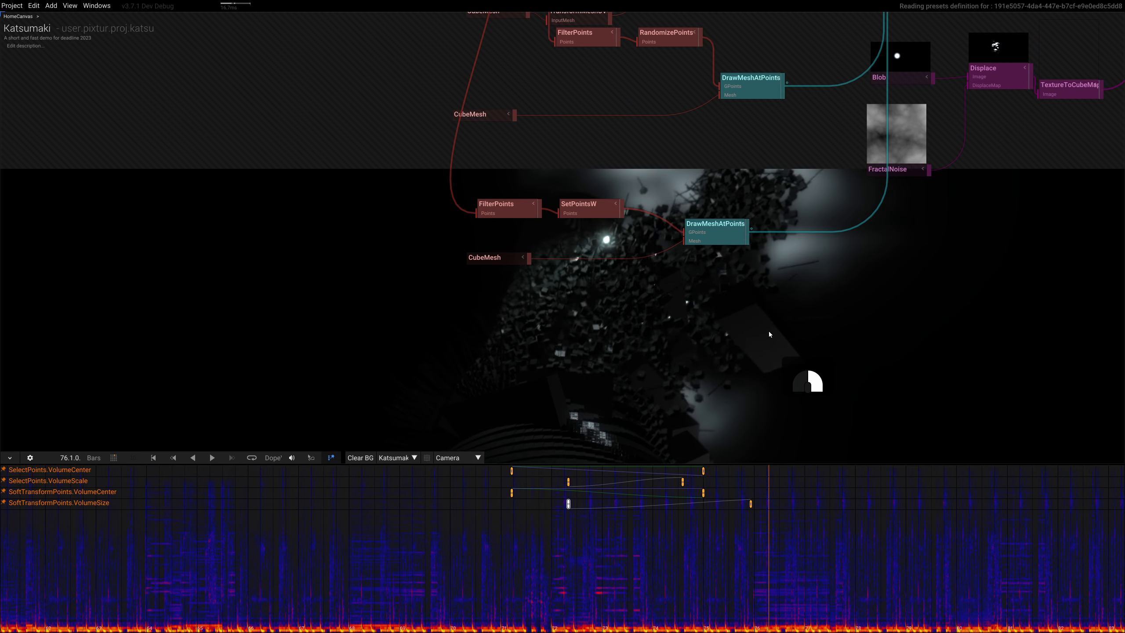
{"action": "right_click_drag", "start_coordinate": [762, 332], "coordinate": [630, 335]}
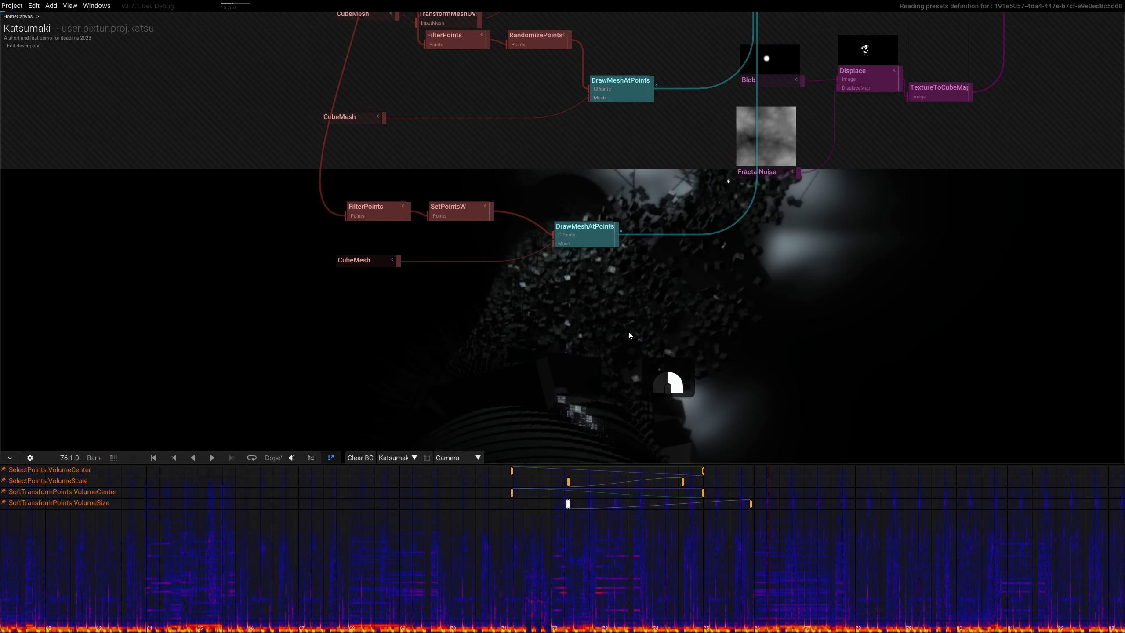
Make room before the large cubes' DrawMeshAtPoints node and insert a RandomizePoints node after SetPointsW
{"action": "left_click", "coordinate": [448, 211]}
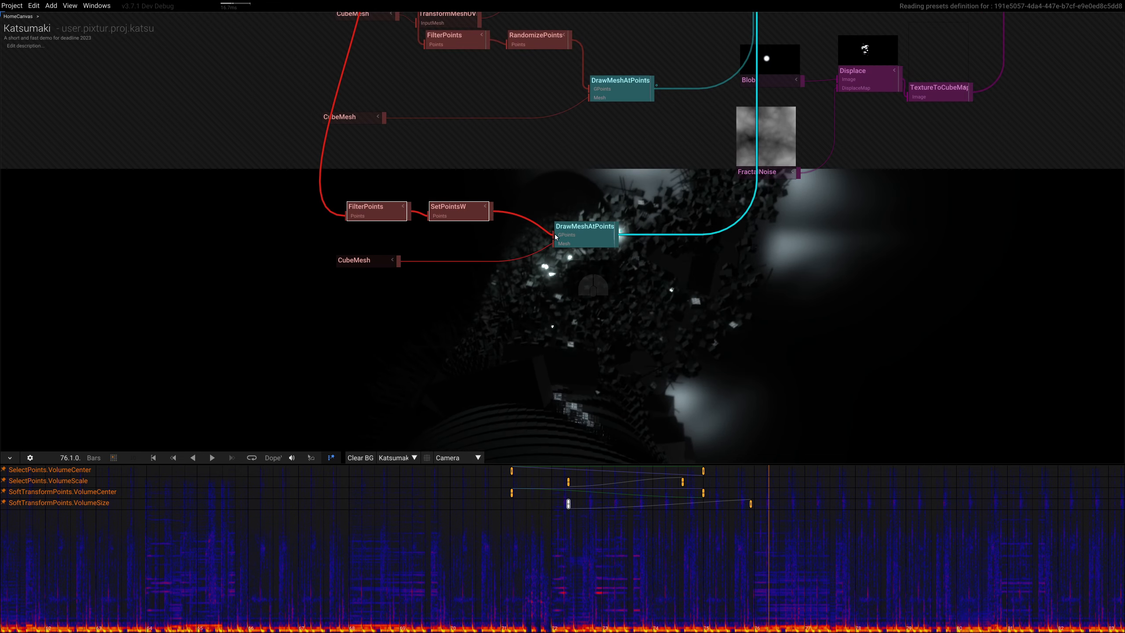
{"action": "left_click_drag", "start_coordinate": [584, 236], "coordinate": [637, 236]}
{"action": "left_click_drag", "start_coordinate": [456, 220], "coordinate": [453, 222]}
{"action": "key", "text": "Tab"}
{"action": "type", "text": "tra"}
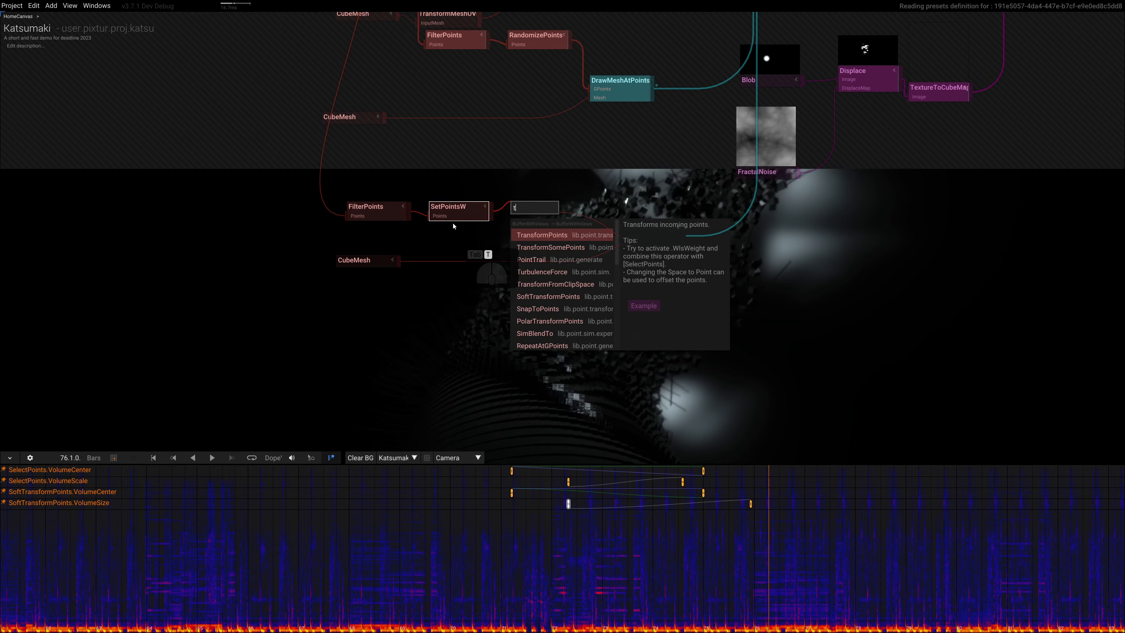
{"action": "key", "text": "BackSpace"}
{"action": "key", "text": "BackSpace"}
{"action": "key", "text": "BackSpace"}
{"action": "type", "text": "rand"}
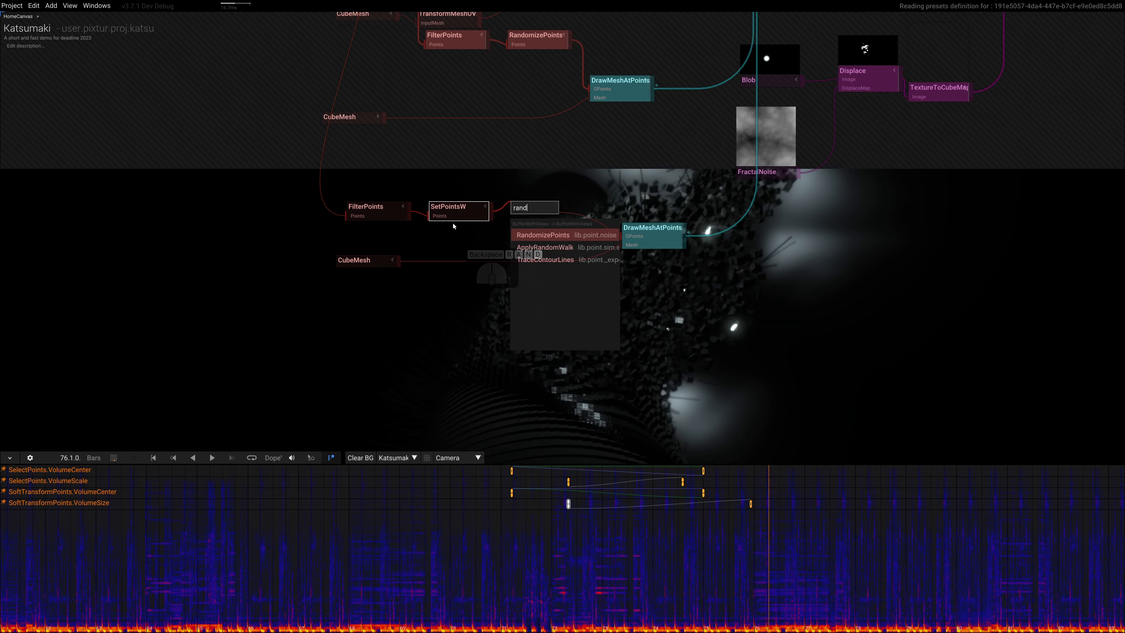
{"action": "key", "text": "Return"}
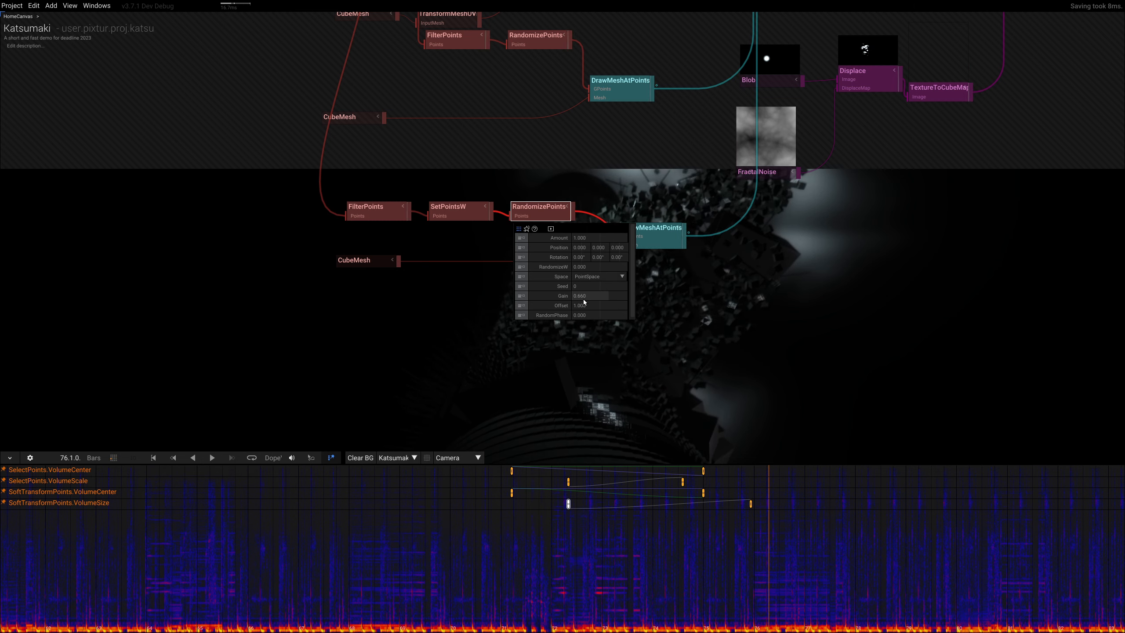
Set the new RandomizePoints node's RandomizeW to 0.52
{"action": "left_click", "coordinate": [584, 267]}
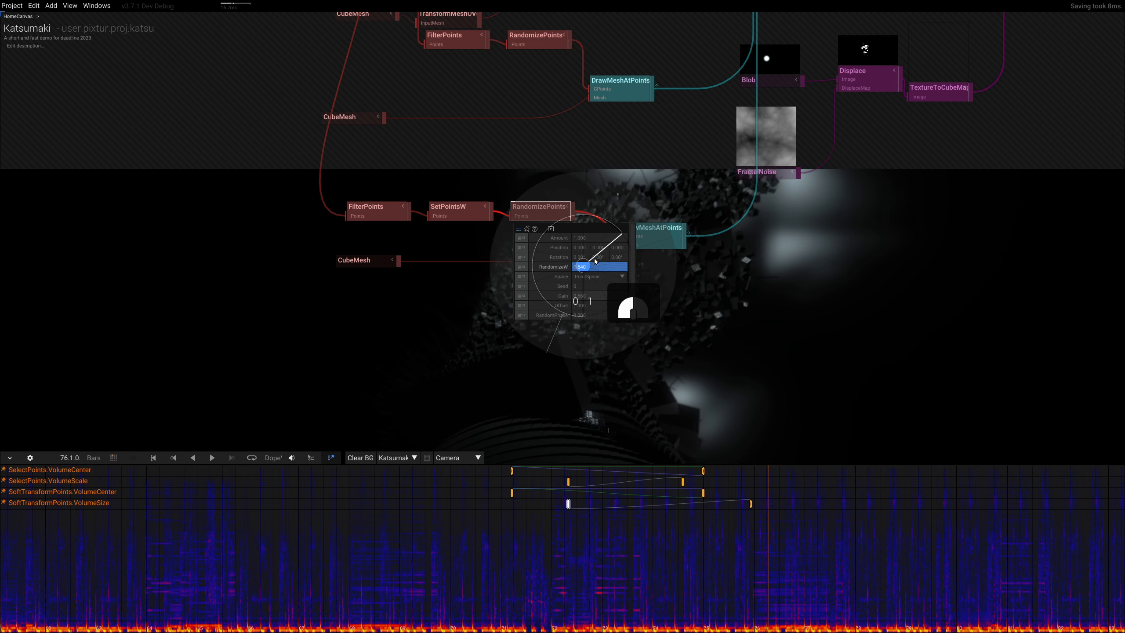
{"action": "left_click_drag", "start_coordinate": [587, 254], "coordinate": [584, 253]}
{"action": "right_click_drag", "start_coordinate": [794, 310], "coordinate": [730, 369]}
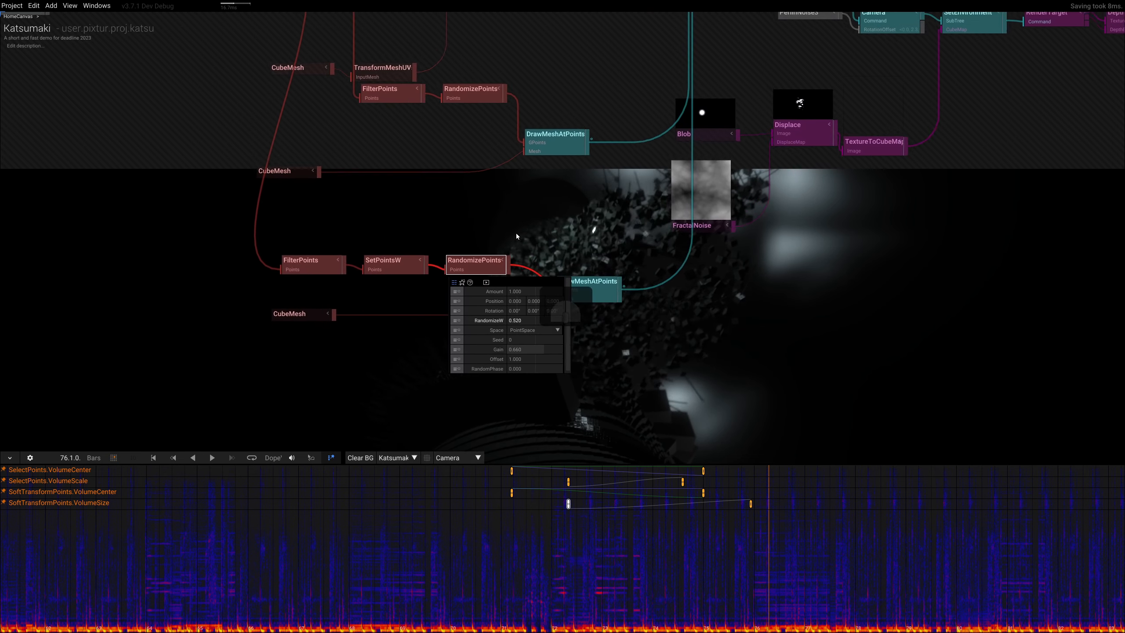
Set the Count of the large-cube branch's FilterPoints node to 100
{"action": "left_click", "coordinate": [308, 272]}
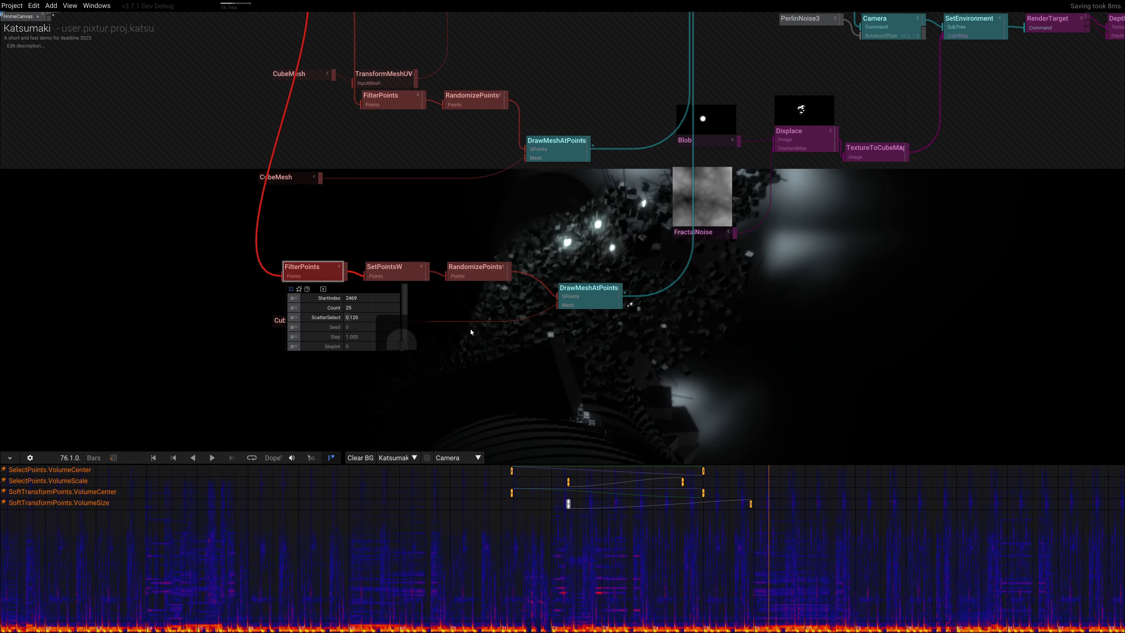
{"action": "left_click", "coordinate": [361, 312]}
{"action": "key", "text": "Right"}
{"action": "key", "text": "BackSpace"}
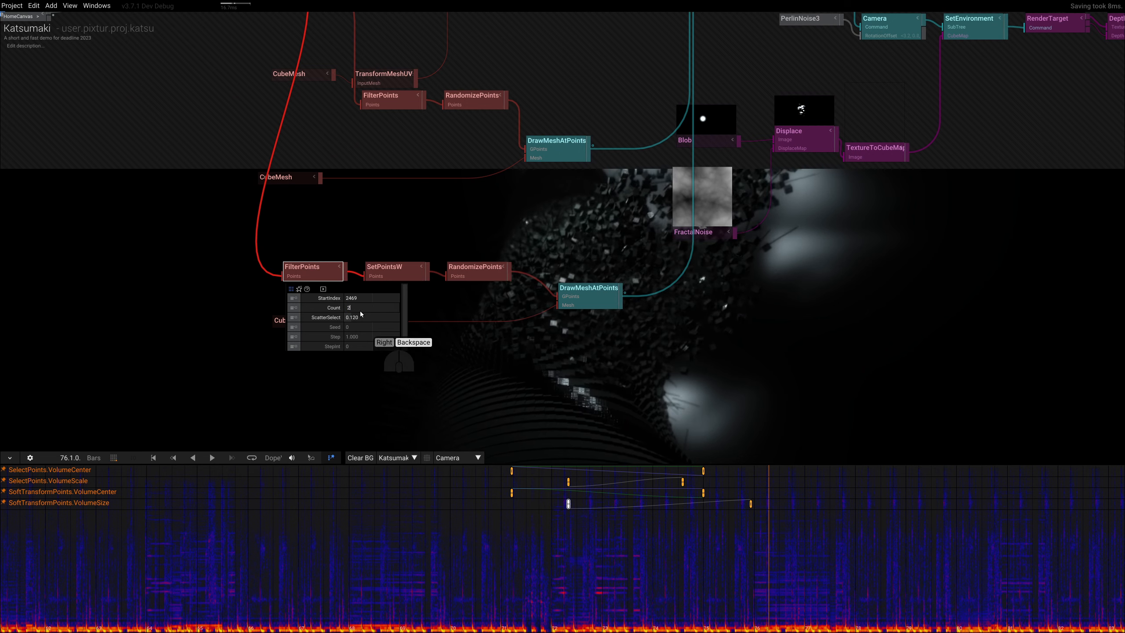
{"action": "key", "text": "BackSpace"}
{"action": "type", "text": "100"}
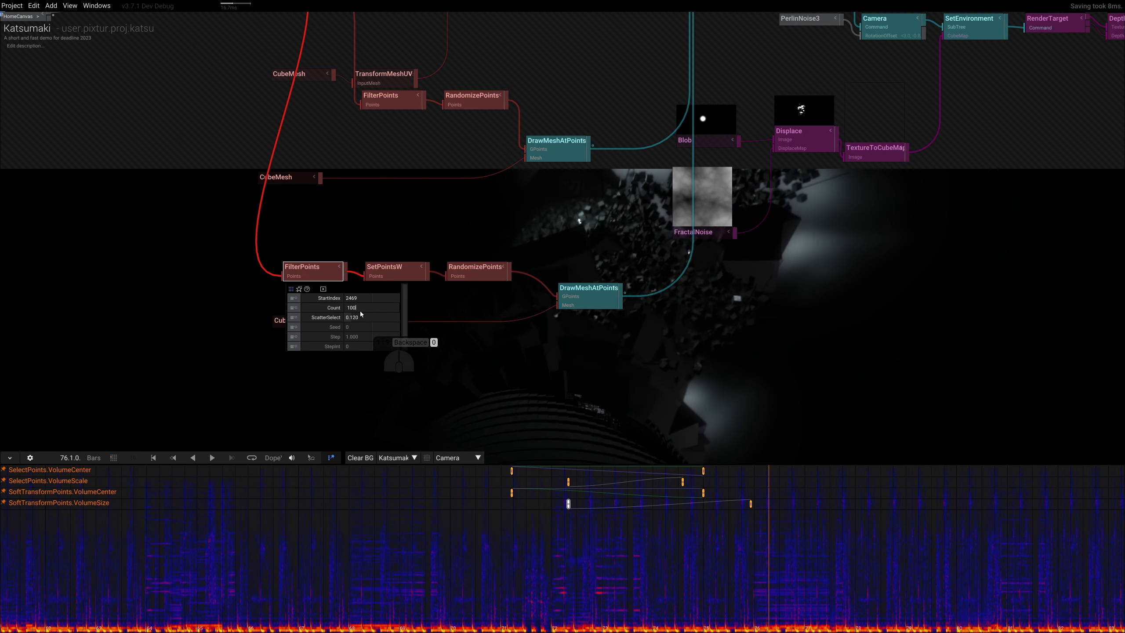
Move SetMaterial behind Group so Group feeds SetMaterial and PointLight, with the first DrawMeshAtPoints connected directly to Group
{"action": "right_click_drag", "start_coordinate": [736, 330], "coordinate": [696, 264]}
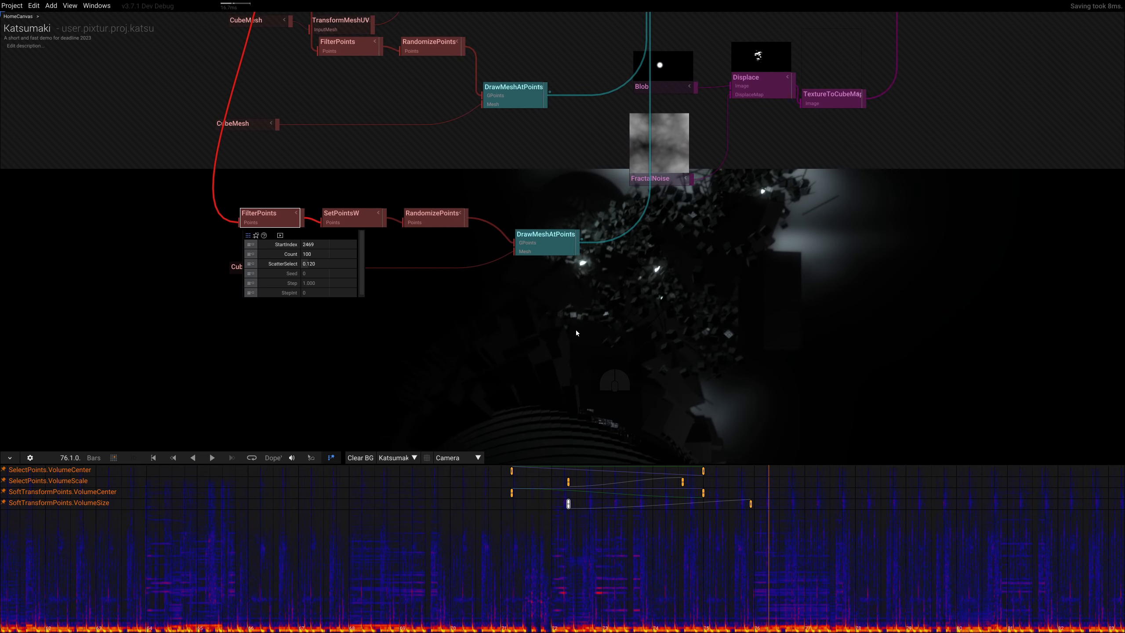
{"action": "right_click_drag", "start_coordinate": [640, 318], "coordinate": [590, 298]}
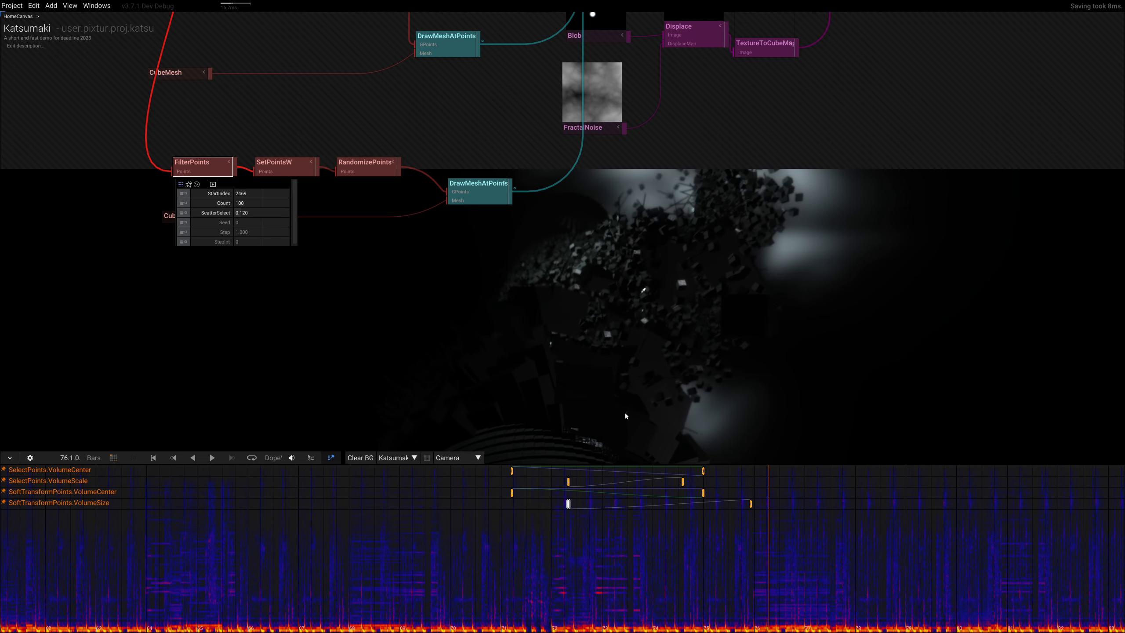
{"action": "right_click_drag", "start_coordinate": [520, 116], "coordinate": [338, 352]}
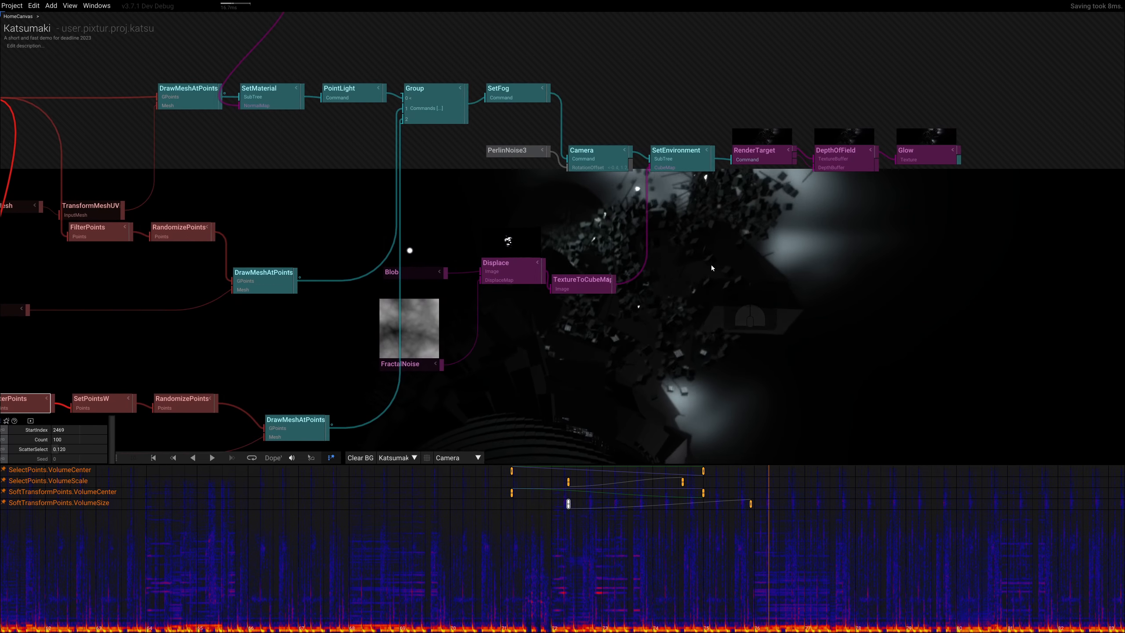
{"action": "left_click", "coordinate": [294, 57]}
{"action": "left_click", "coordinate": [269, 105]}
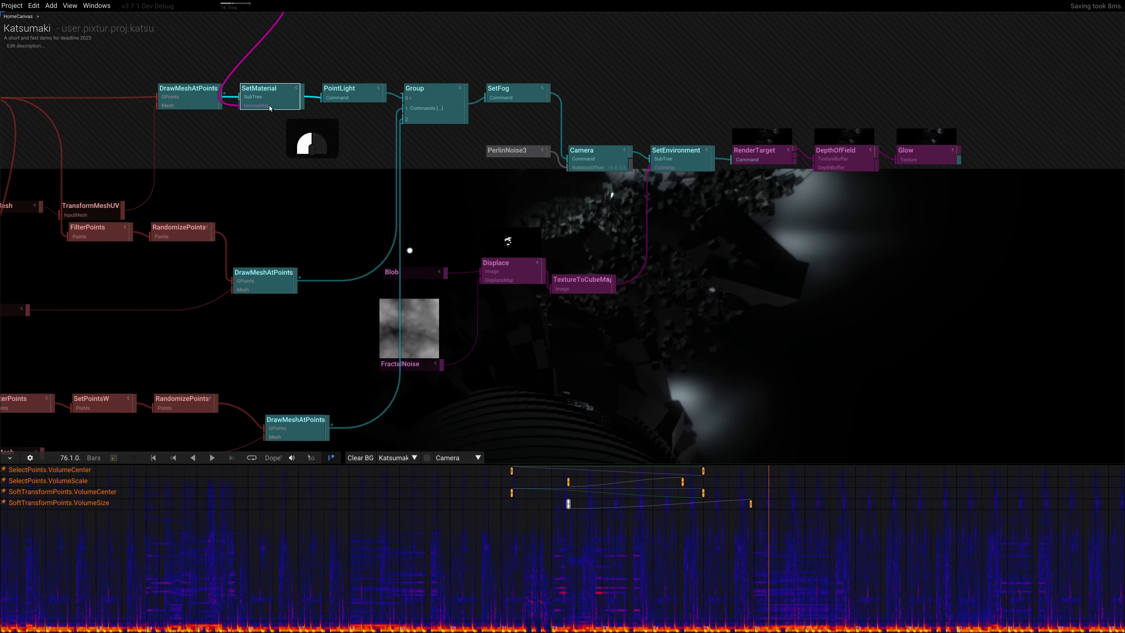
{"action": "left_click_drag", "start_coordinate": [269, 106], "coordinate": [270, 135]}
{"action": "scroll", "coordinate": [269, 138], "scroll_direction": "down", "scroll_amount": 5}
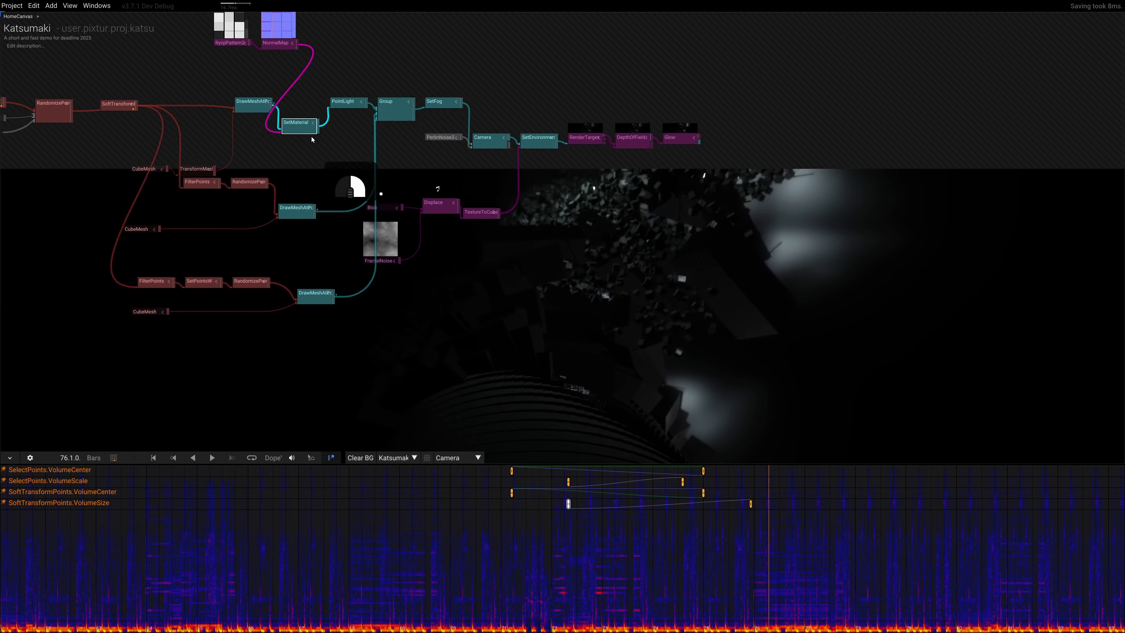
{"action": "scroll", "coordinate": [312, 139], "scroll_direction": "up", "scroll_amount": 2}
{"action": "scroll", "coordinate": [314, 137], "scroll_direction": "up", "scroll_amount": 2}
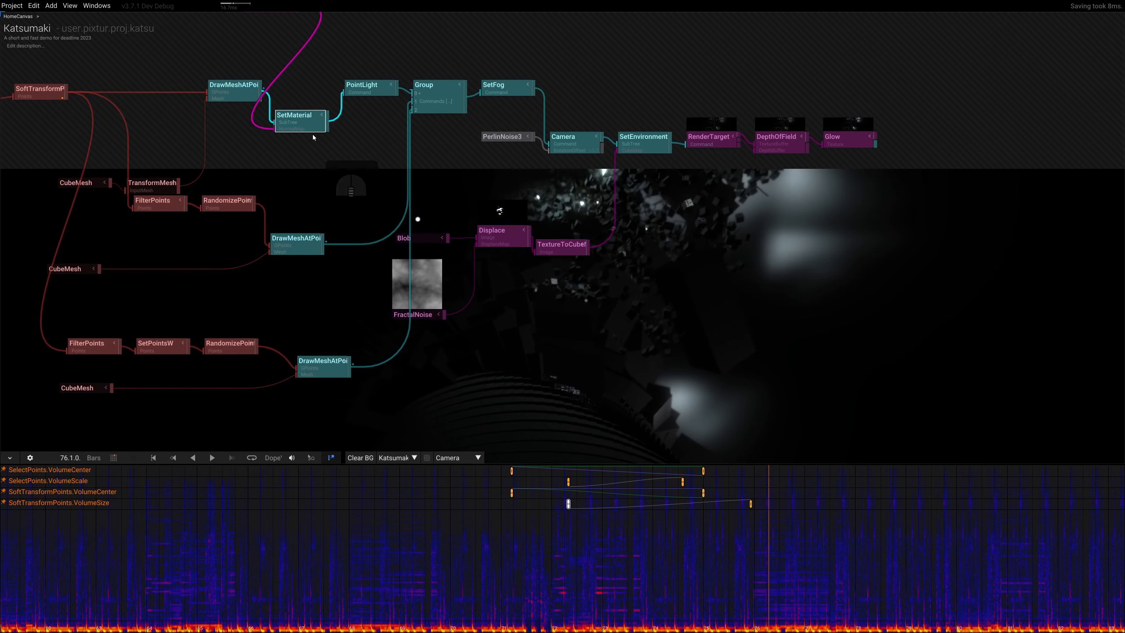
{"action": "left_click_drag", "start_coordinate": [316, 121], "coordinate": [367, 35]}
{"action": "left_click_drag", "start_coordinate": [341, 93], "coordinate": [448, 28]}
{"action": "left_click_drag", "start_coordinate": [375, 90], "coordinate": [585, 47]}
{"action": "left_click_drag", "start_coordinate": [442, 92], "coordinate": [468, 100]}
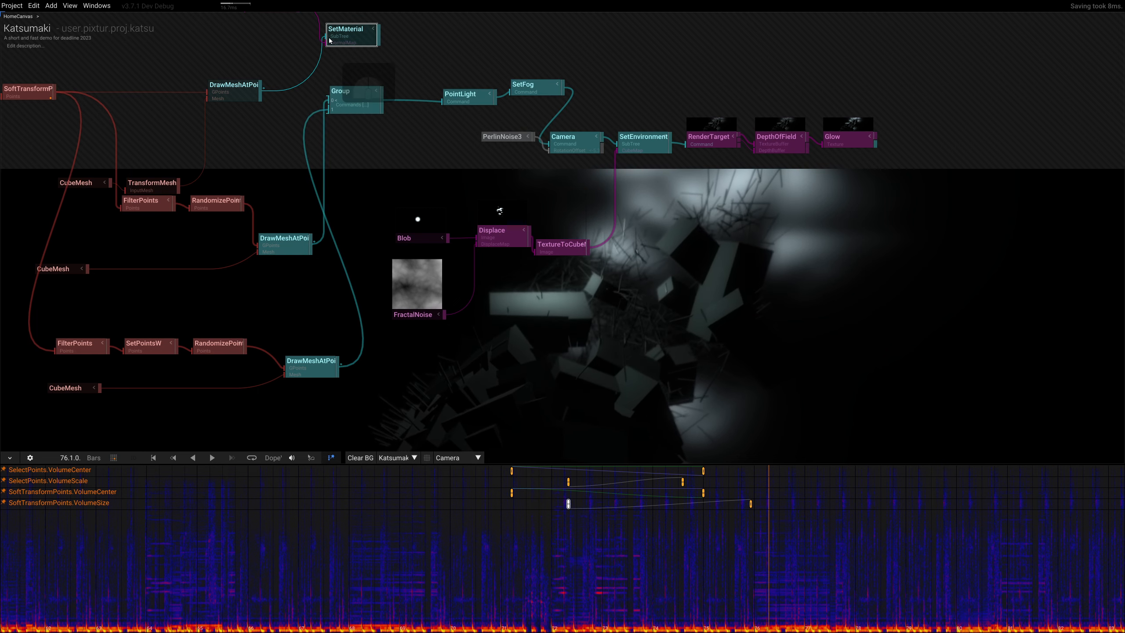
{"action": "left_click_drag", "start_coordinate": [303, 95], "coordinate": [443, 100]}
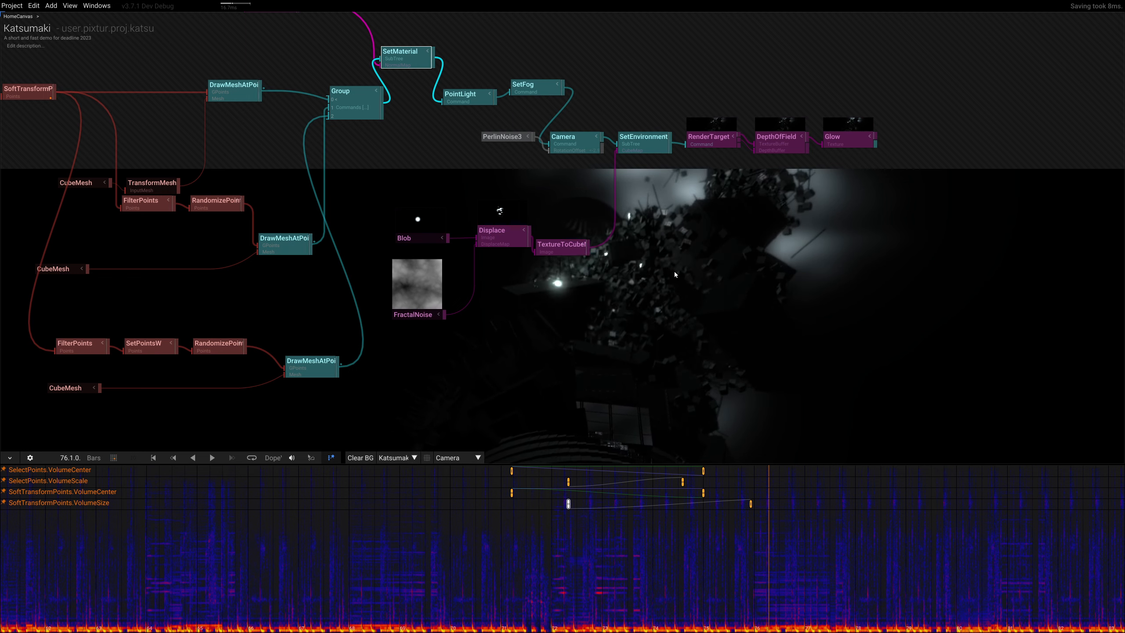
Set the Glow node's BlurRadius to 1.01 and GlowAmount to 0.64, and tint its Color a warm peach
{"action": "right_click_drag", "start_coordinate": [752, 299], "coordinate": [612, 187]}
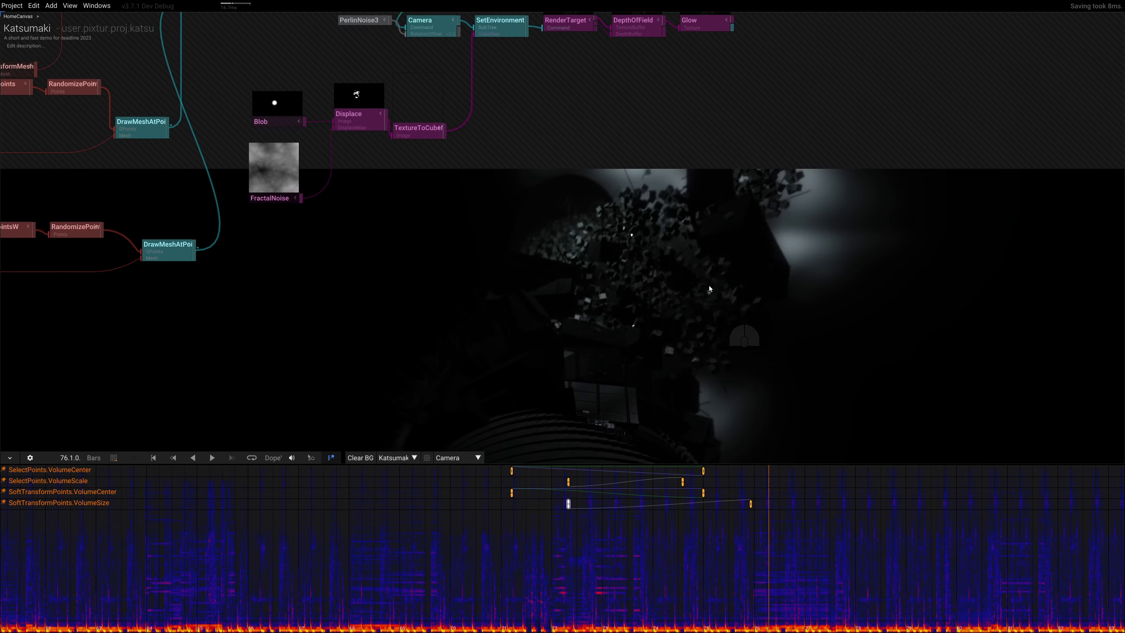
{"action": "right_click_drag", "start_coordinate": [607, 239], "coordinate": [659, 323]}
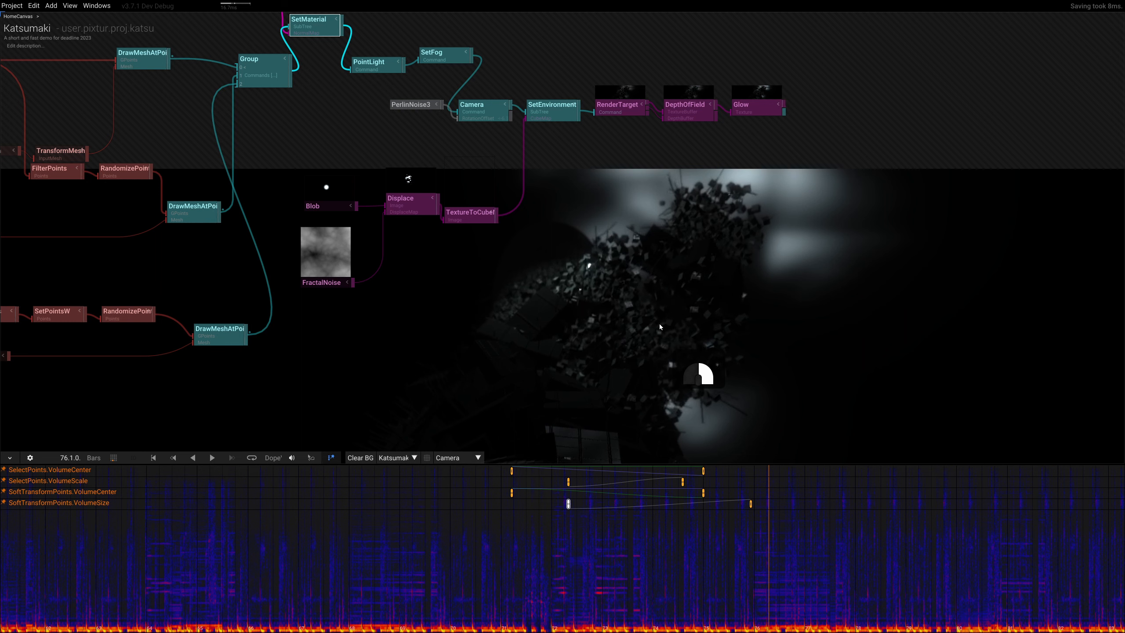
{"action": "right_click_drag", "start_coordinate": [660, 326], "coordinate": [527, 333]}
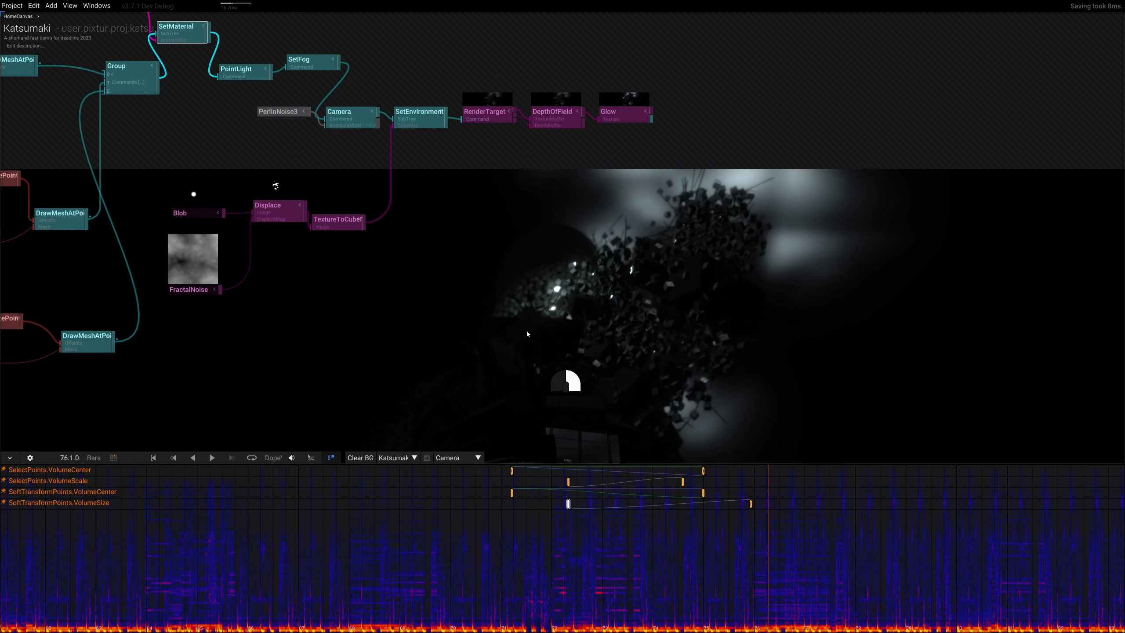
{"action": "left_click_drag", "start_coordinate": [611, 119], "coordinate": [659, 114]}
{"action": "left_click", "coordinate": [659, 115]}
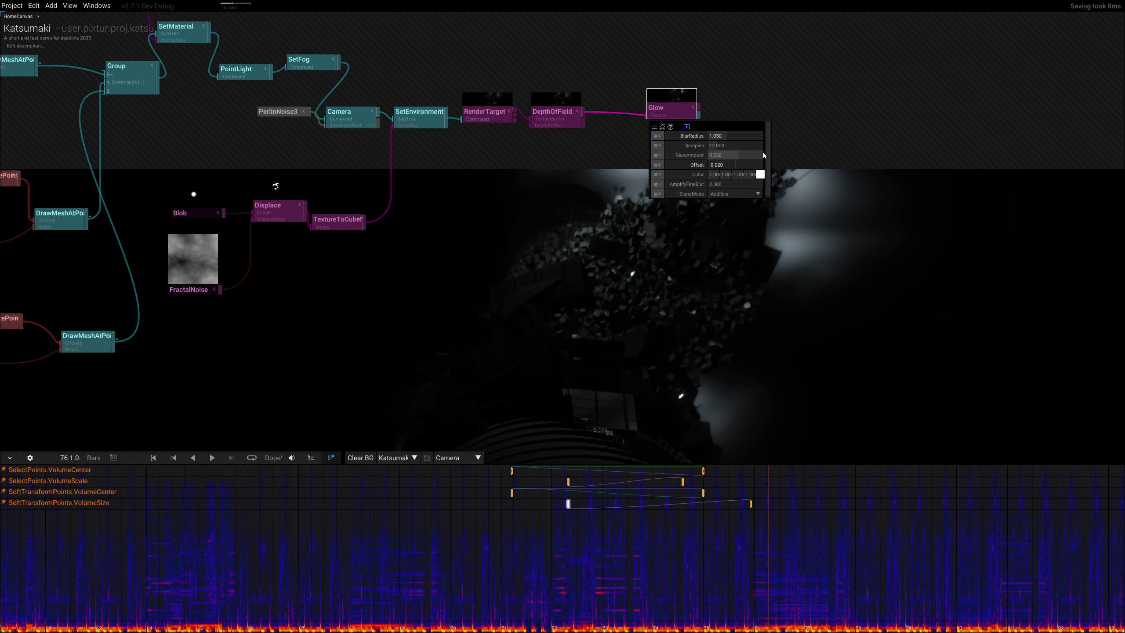
{"action": "left_click_drag", "start_coordinate": [732, 141], "coordinate": [726, 158]}
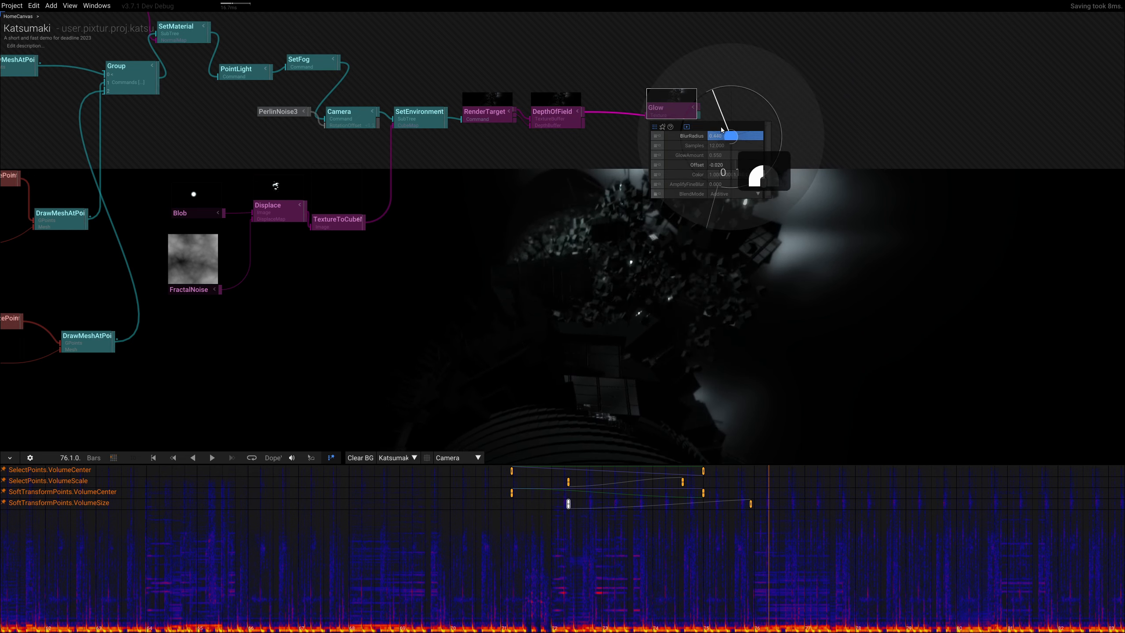
{"action": "left_click_drag", "start_coordinate": [628, 242], "coordinate": [635, 194]}
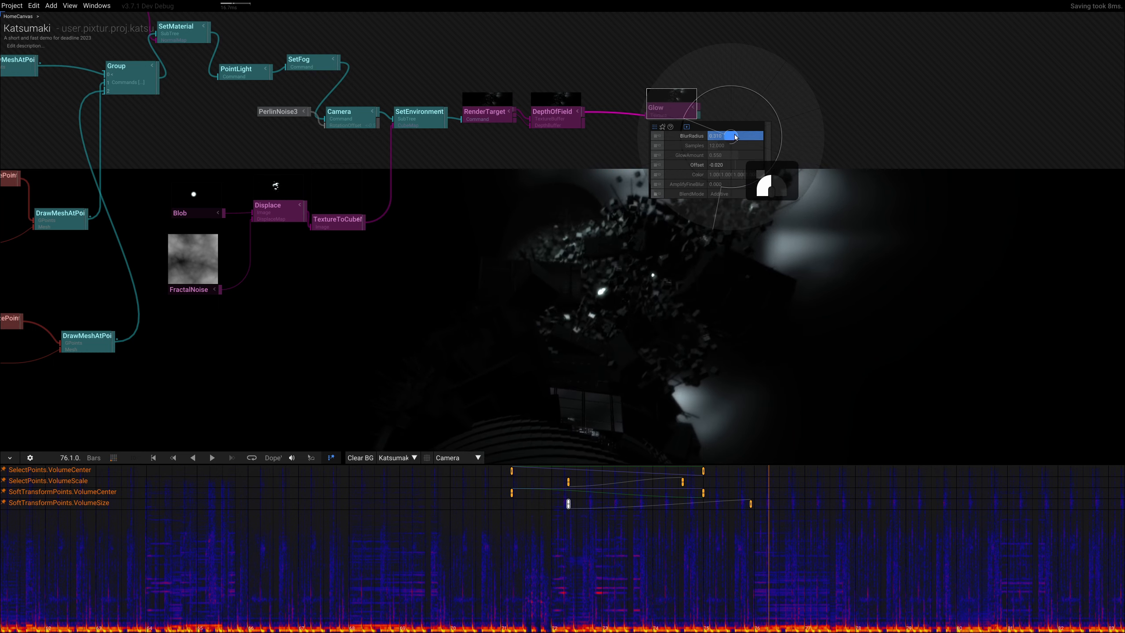
{"action": "mouse_move", "coordinate": [731, 160]}
{"action": "left_mouse_down"}
{"action": "mouse_move", "coordinate": [722, 167]}
{"action": "mouse_move", "coordinate": [731, 151]}
{"action": "left_mouse_up"}
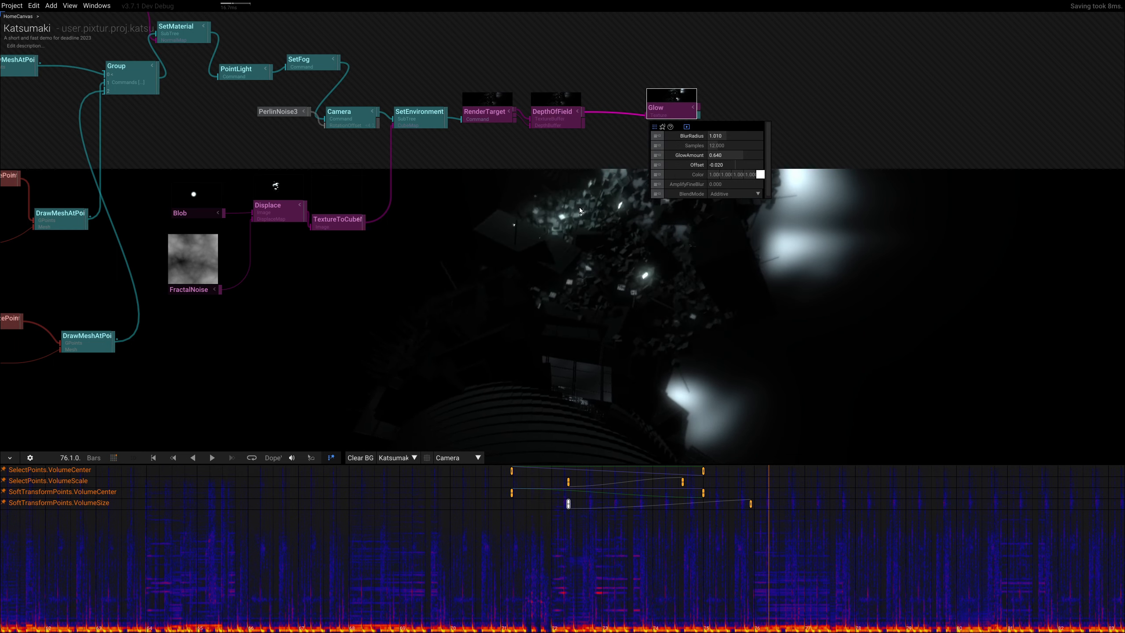
{"action": "left_click", "coordinate": [761, 174]}
{"action": "left_click", "coordinate": [841, 234]}
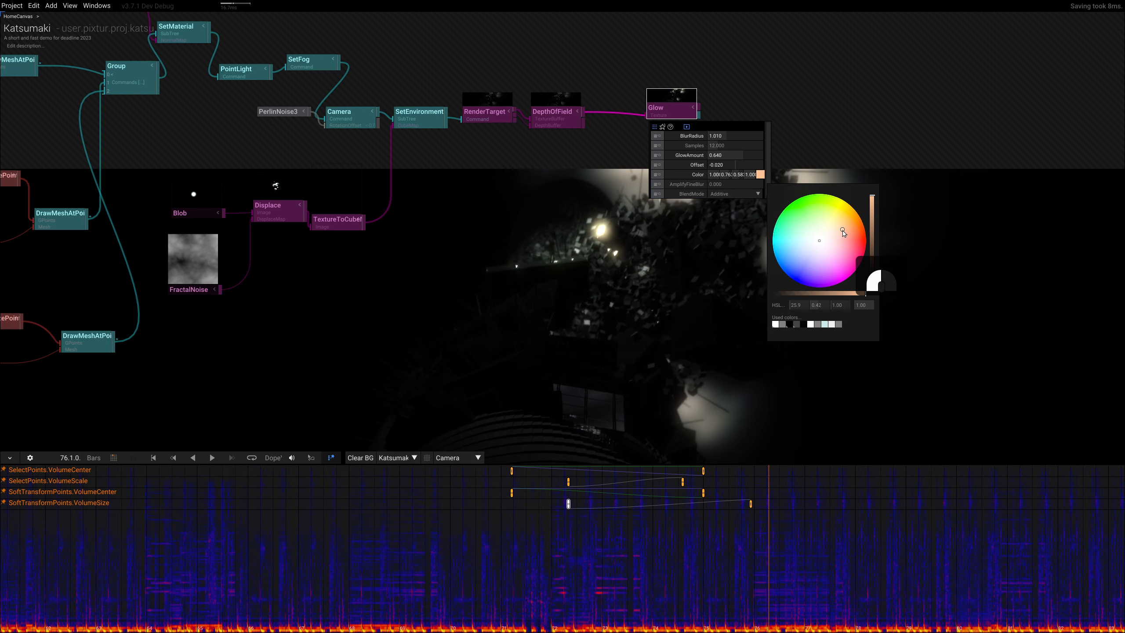
Set the DepthOfField node's Amount to 4.5 and FocusDistance to 17.9
{"action": "right_click_drag", "start_coordinate": [645, 262], "coordinate": [447, 330]}
{"action": "left_click", "coordinate": [333, 179]}
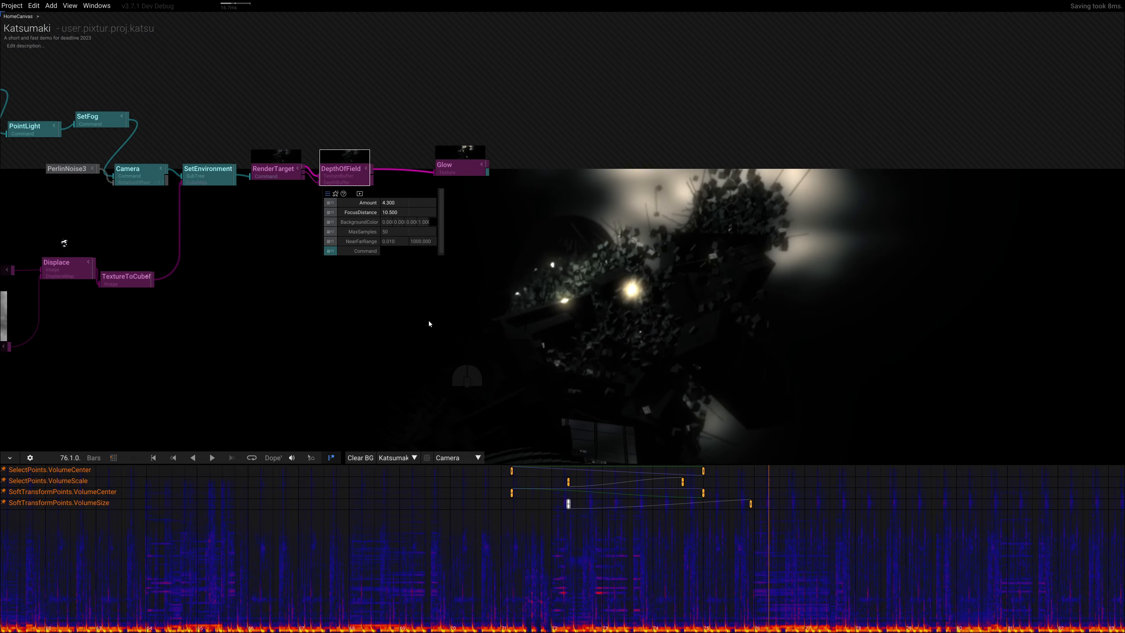
{"action": "left_click_drag", "start_coordinate": [392, 213], "coordinate": [488, 248]}
{"action": "left_click_drag", "start_coordinate": [287, 293], "coordinate": [324, 179]}
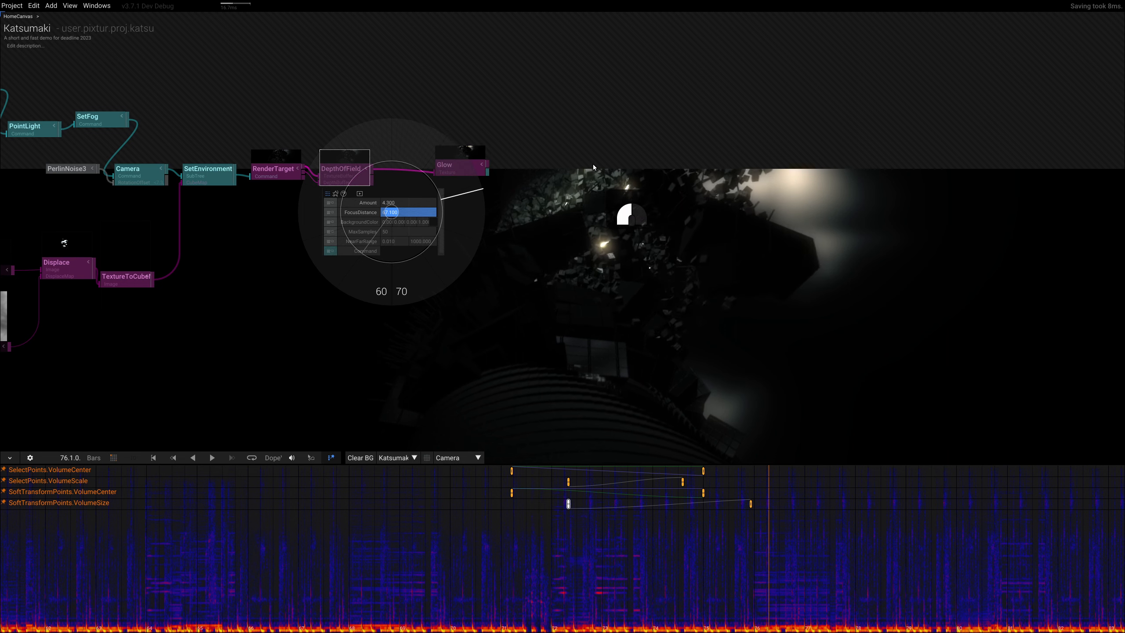
{"action": "left_click_drag", "start_coordinate": [593, 165], "coordinate": [320, 313]}
{"action": "left_click_drag", "start_coordinate": [396, 213], "coordinate": [379, 124]}
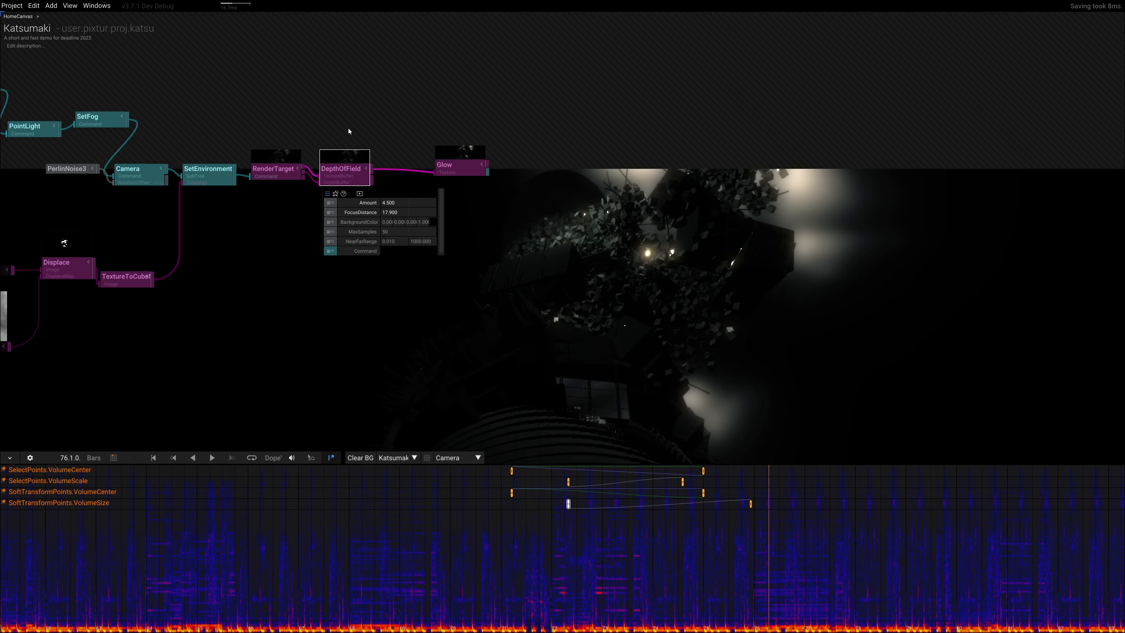
Select the Camera node and fly the camera to frame the large ribbed dome in front of the cube cluster
{"action": "right_click_drag", "start_coordinate": [684, 266], "coordinate": [723, 222]}
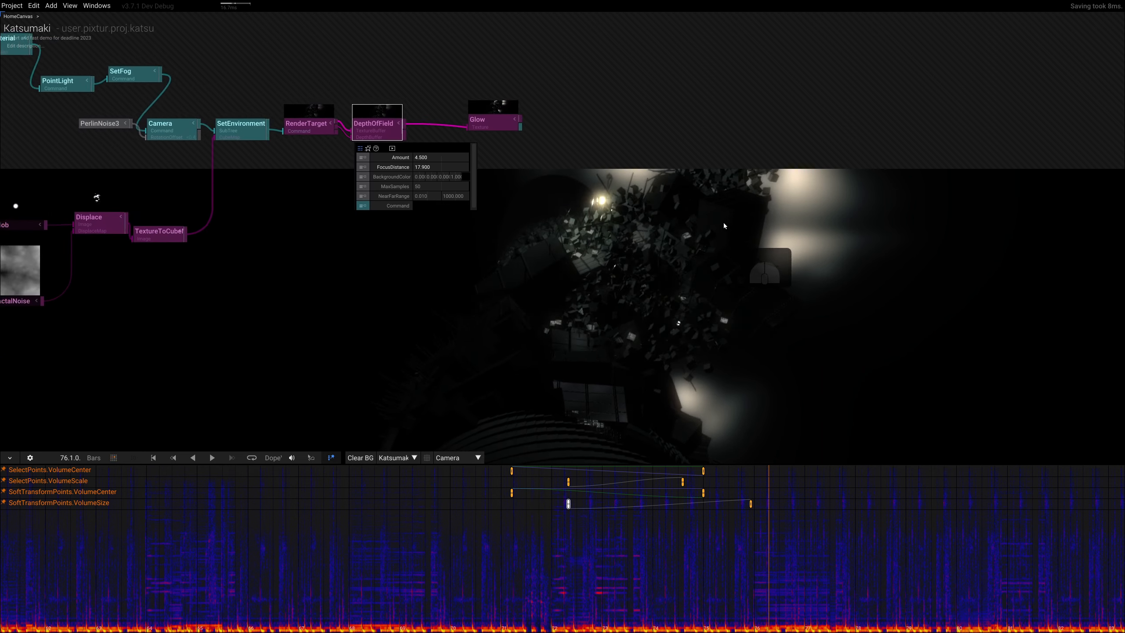
{"action": "left_click", "coordinate": [177, 129]}
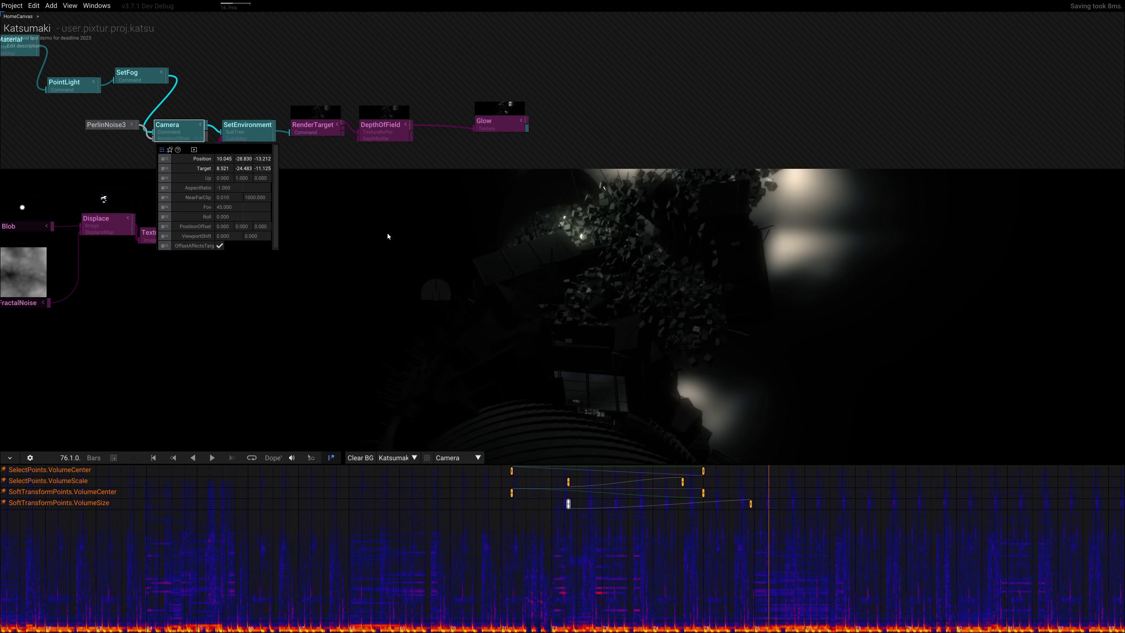
{"action": "left_click", "coordinate": [1124, 257]}
{"action": "left_click_drag", "start_coordinate": [727, 272], "coordinate": [774, 255]}
{"action": "key", "text": "w"}
{"action": "key", "text": "q"}
{"action": "key", "text": "s"}
{"action": "key", "text": "d"}
{"action": "key", "text": "s"}
{"action": "key", "text": "a"}
{"action": "key", "text": "q"}
{"action": "key", "text": "w"}
{"action": "key", "text": "e"}
{"action": "key", "text": "q"}
{"action": "key", "text": "s"}
{"action": "key", "text": "a"}
{"action": "key", "text": "e"}
{"action": "key", "text": "q"}
{"action": "key", "text": "w"}
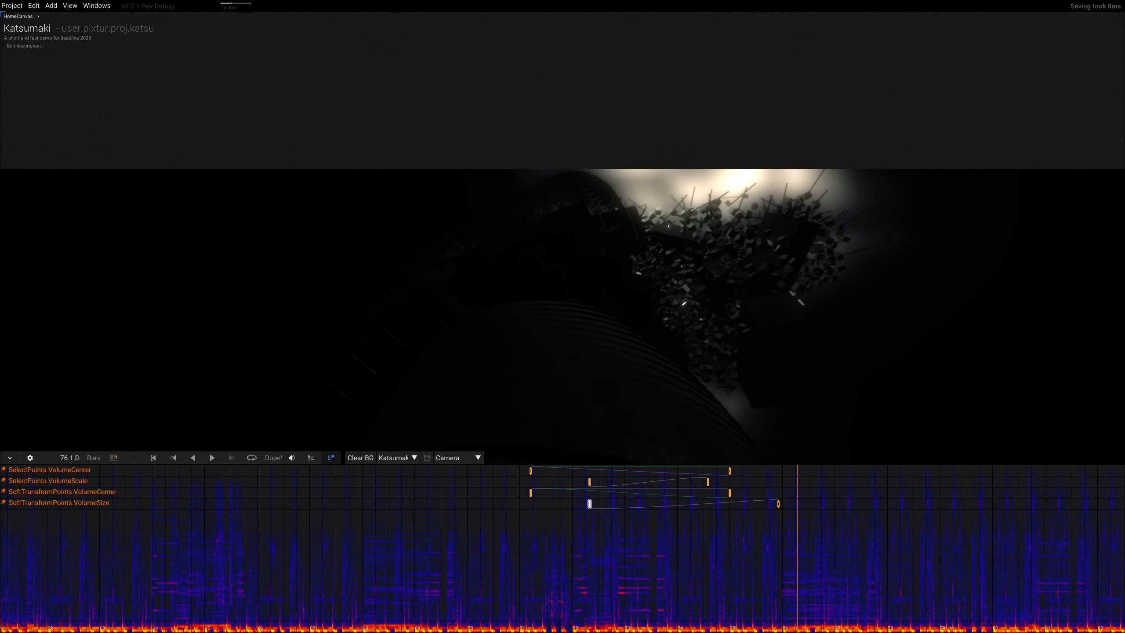
Show the gizmos and move the PointLight away from the cube cluster so that it lights the ribbed dome
{"action": "left_click", "coordinate": [431, 461]}
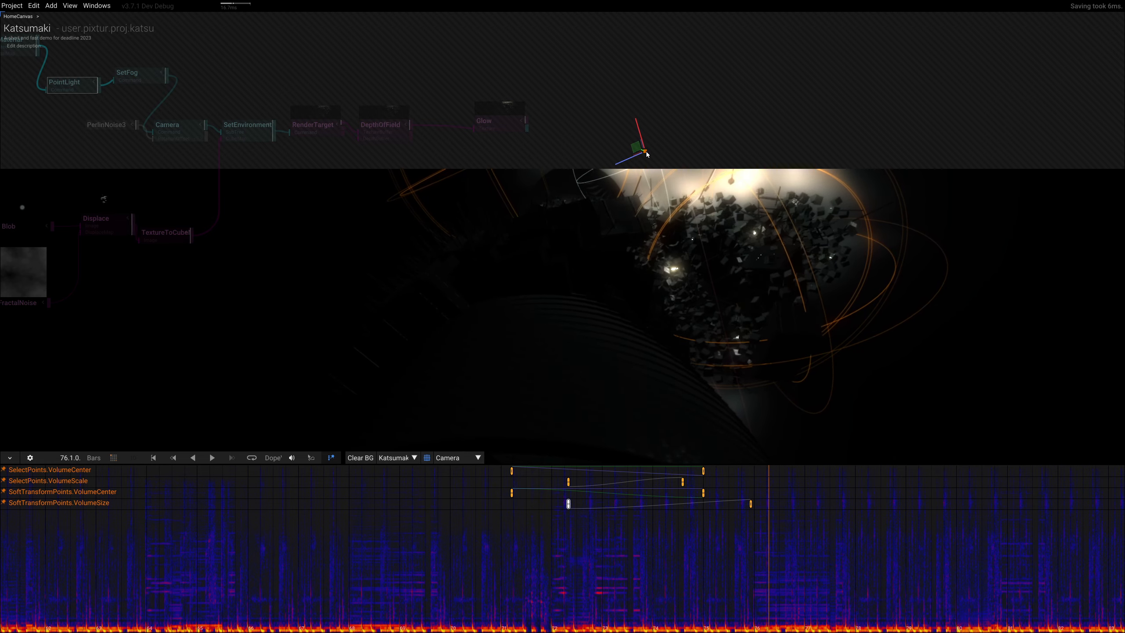
{"action": "left_click_drag", "start_coordinate": [646, 154], "coordinate": [607, 177]}
{"action": "left_click_drag", "start_coordinate": [541, 263], "coordinate": [835, 374]}
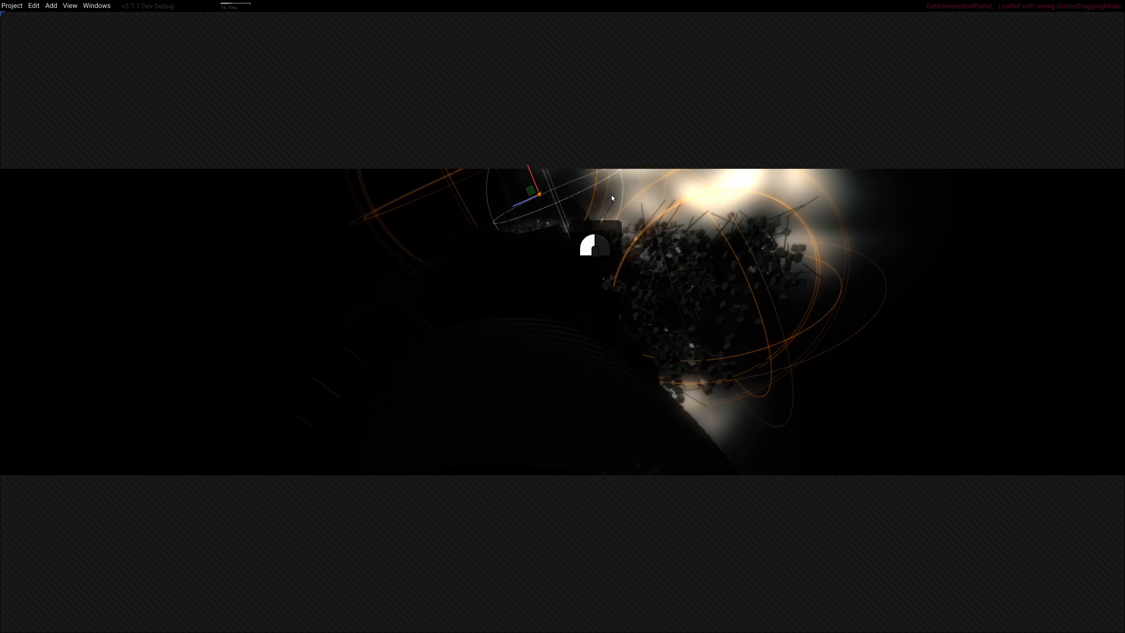
{"action": "left_click_drag", "start_coordinate": [719, 194], "coordinate": [718, 194]}
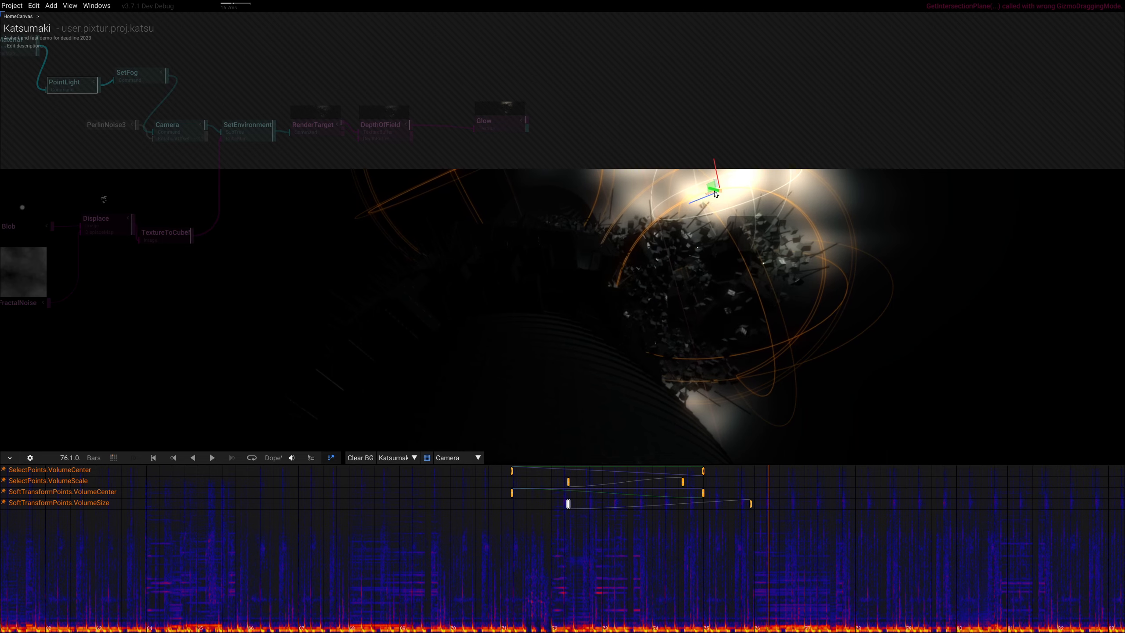
{"action": "left_click_drag", "start_coordinate": [720, 190], "coordinate": [792, 195]}
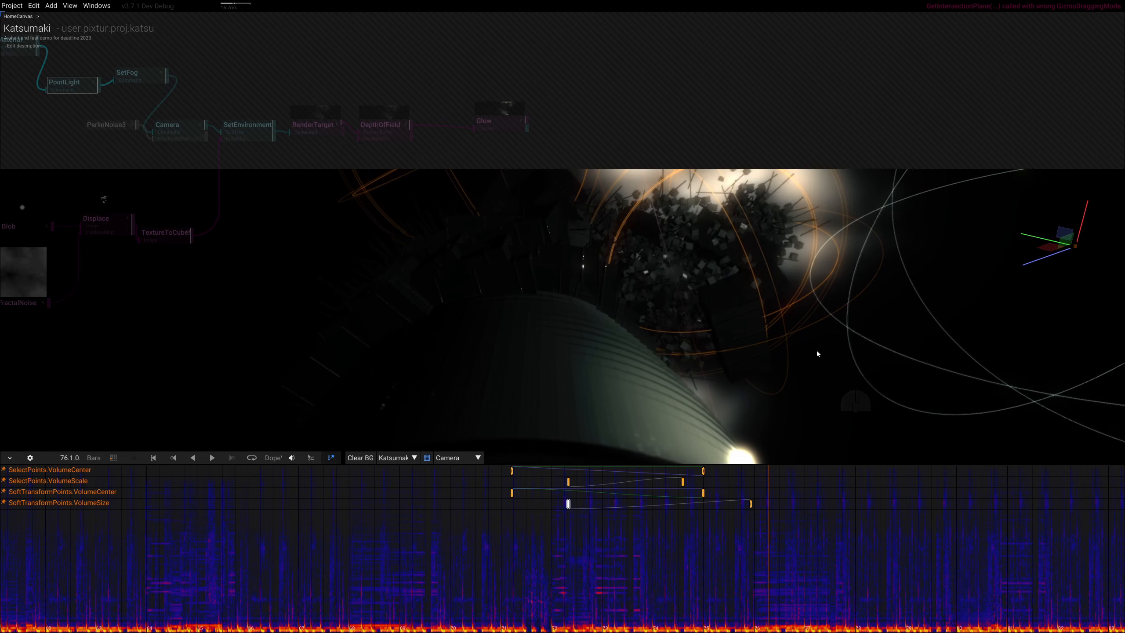
Reselect the Camera node and fly the camera to look into the dark round opening with the cubes inside
{"action": "left_click", "coordinate": [171, 131]}
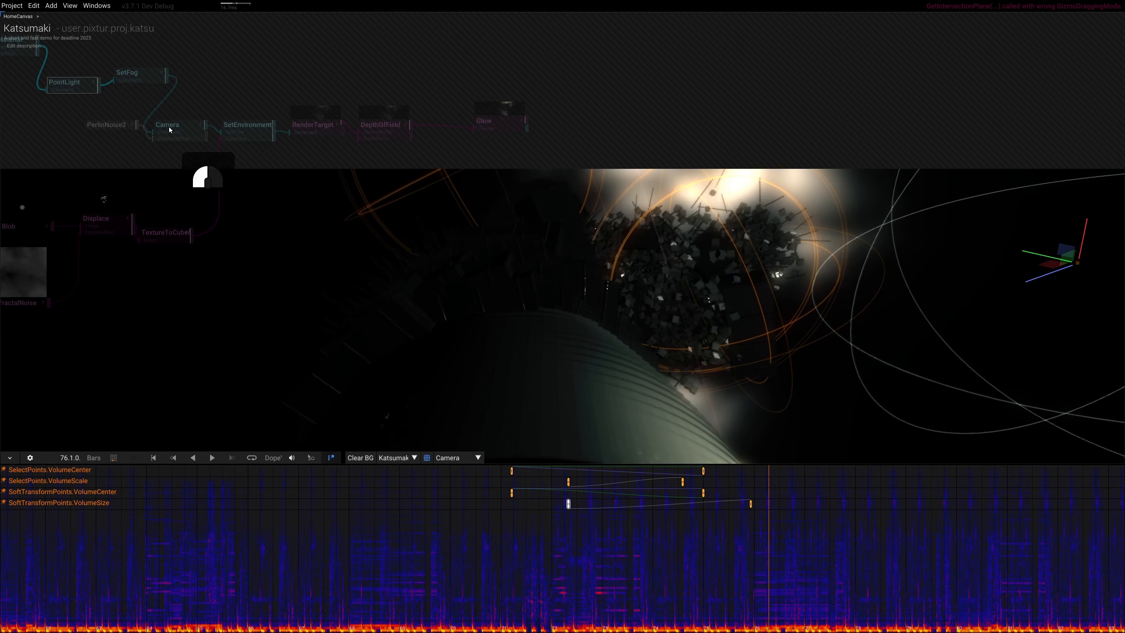
{"action": "double_click", "coordinate": [174, 135]}
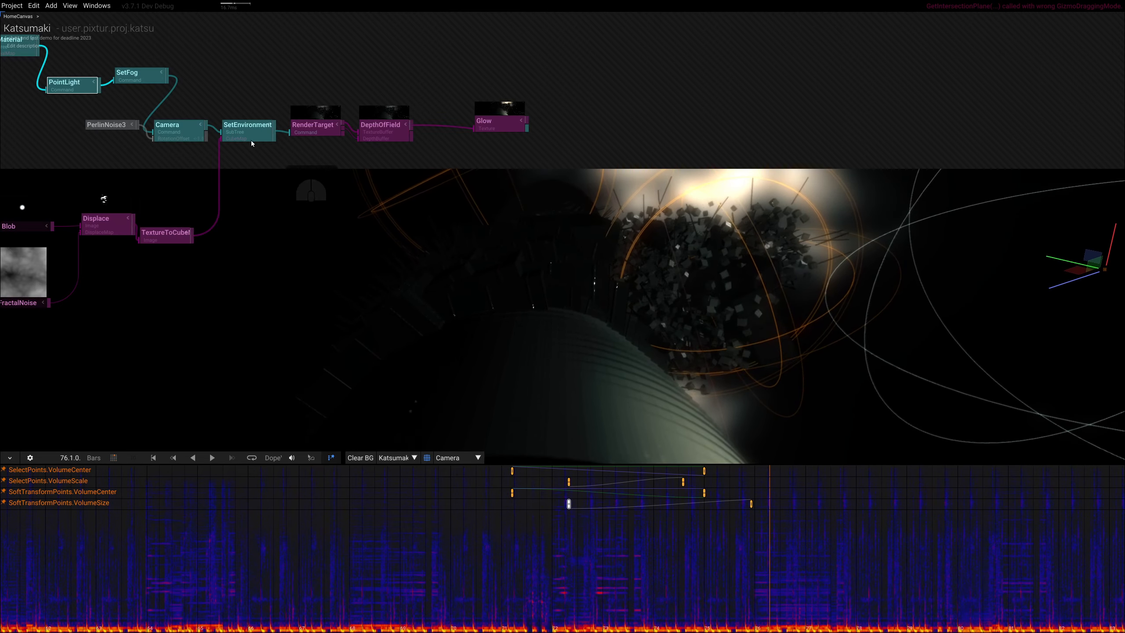
{"action": "left_click", "coordinate": [146, 138]}
{"action": "left_click", "coordinate": [177, 111]}
{"action": "left_click", "coordinate": [178, 124]}
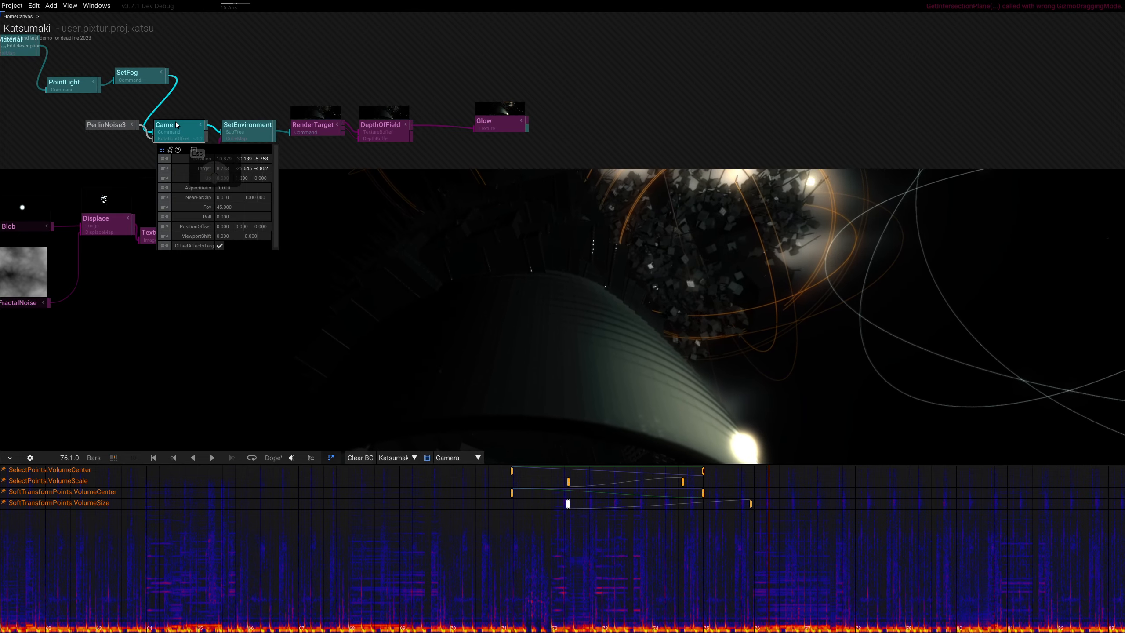
{"action": "double_click", "coordinate": [178, 124]}
{"action": "left_click_drag", "start_coordinate": [742, 279], "coordinate": [730, 270]}
{"action": "key", "text": "d"}
{"action": "key", "text": "e"}
{"action": "key", "text": "s"}
{"action": "key", "text": "q"}
{"action": "key", "text": "w"}
{"action": "key", "text": "a"}
{"action": "key", "text": "e"}
{"action": "key", "text": "s"}
{"action": "key", "text": "w"}
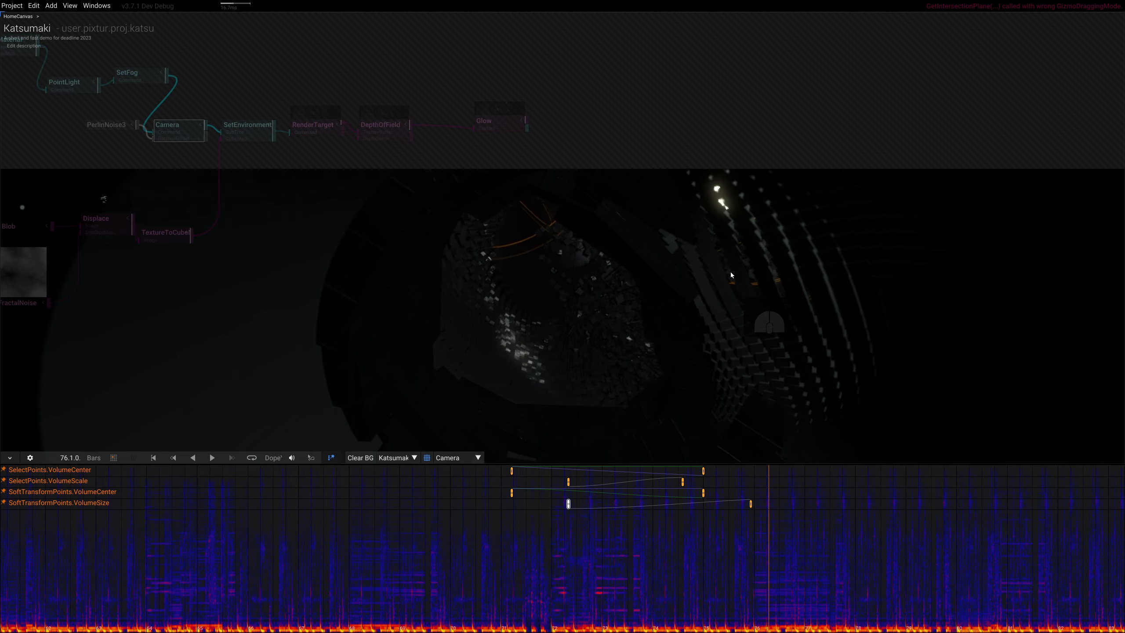
Set the Color of the large cubes' DrawMeshAtPoints node to black (0.00, 0.00, 0.00, 1.00)
{"action": "scroll", "coordinate": [425, 267], "scroll_direction": "down", "scroll_amount": 2}
{"action": "right_click_drag", "start_coordinate": [284, 268], "coordinate": [655, 272]}
{"action": "scroll", "coordinate": [589, 273], "scroll_direction": "up", "scroll_amount": 2}
{"action": "left_click", "coordinate": [400, 349]}
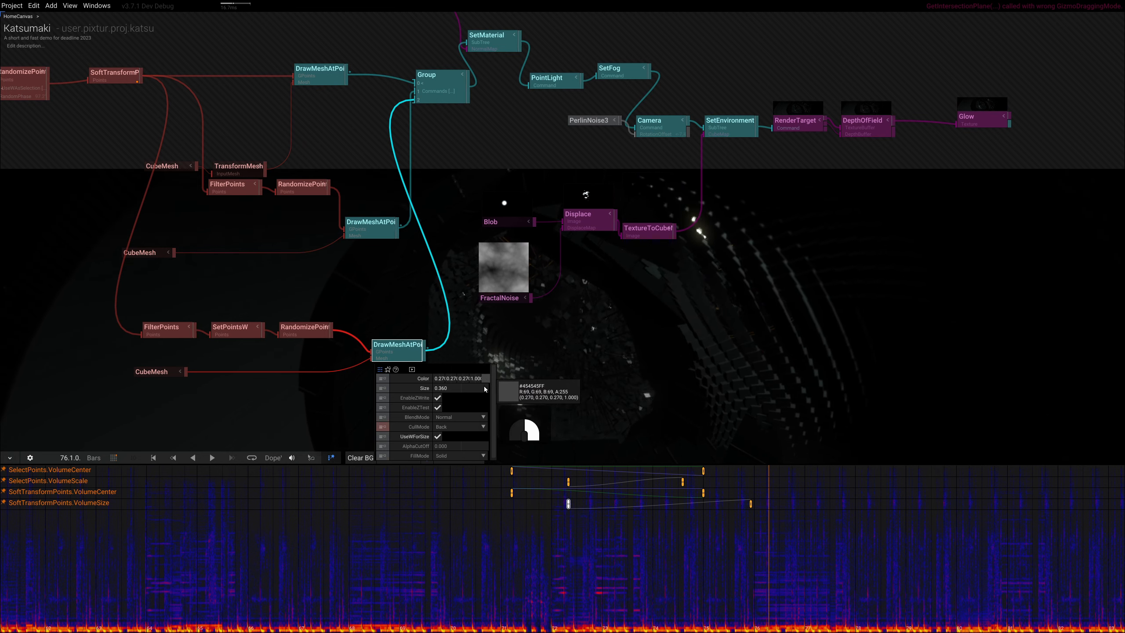
{"action": "left_click_drag", "start_coordinate": [485, 389], "coordinate": [484, 365]}
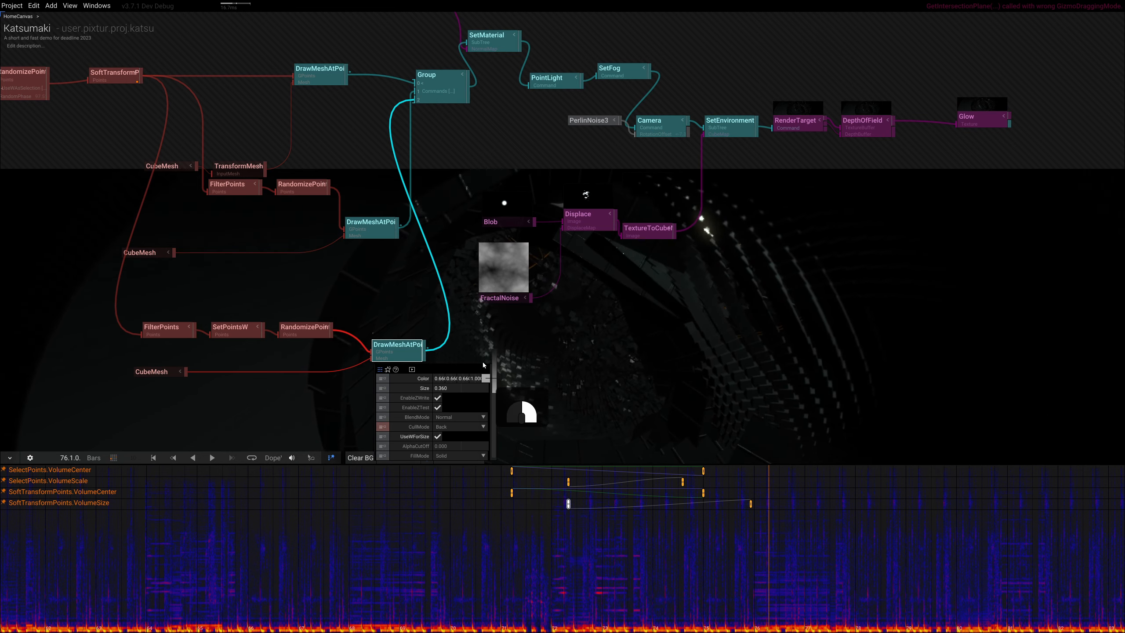
{"action": "left_click_drag", "start_coordinate": [479, 414], "coordinate": [481, 377]}
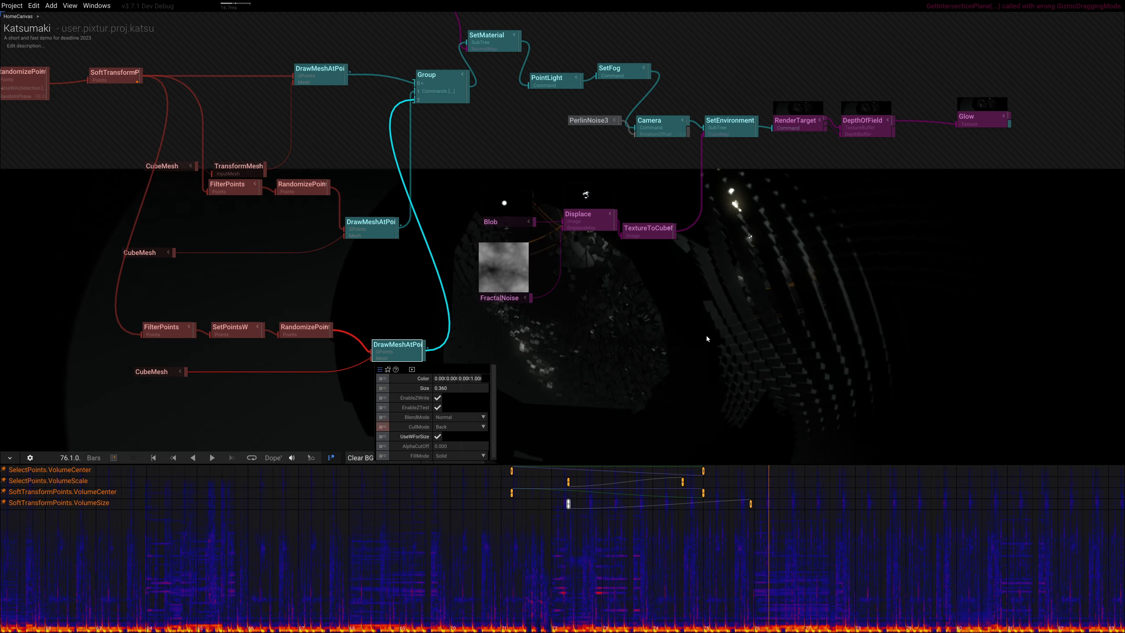
Select the Camera node and fly the camera out of the ribbed dome to a close framing of the cube cluster and orange rings
{"action": "left_click", "coordinate": [1122, 324]}
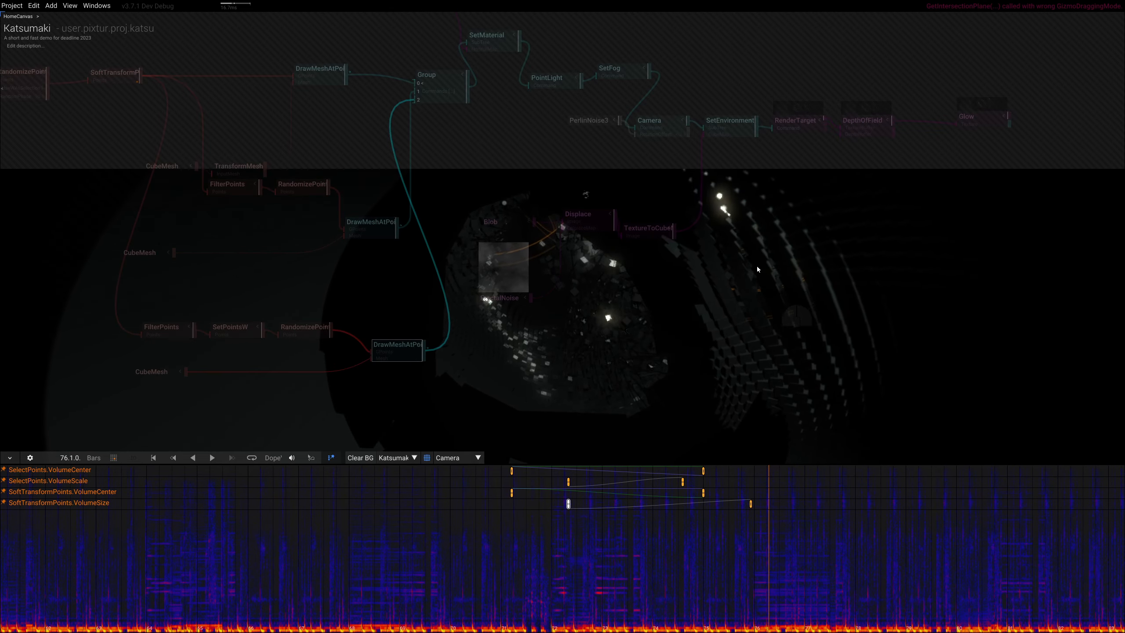
{"action": "left_click", "coordinate": [672, 123]}
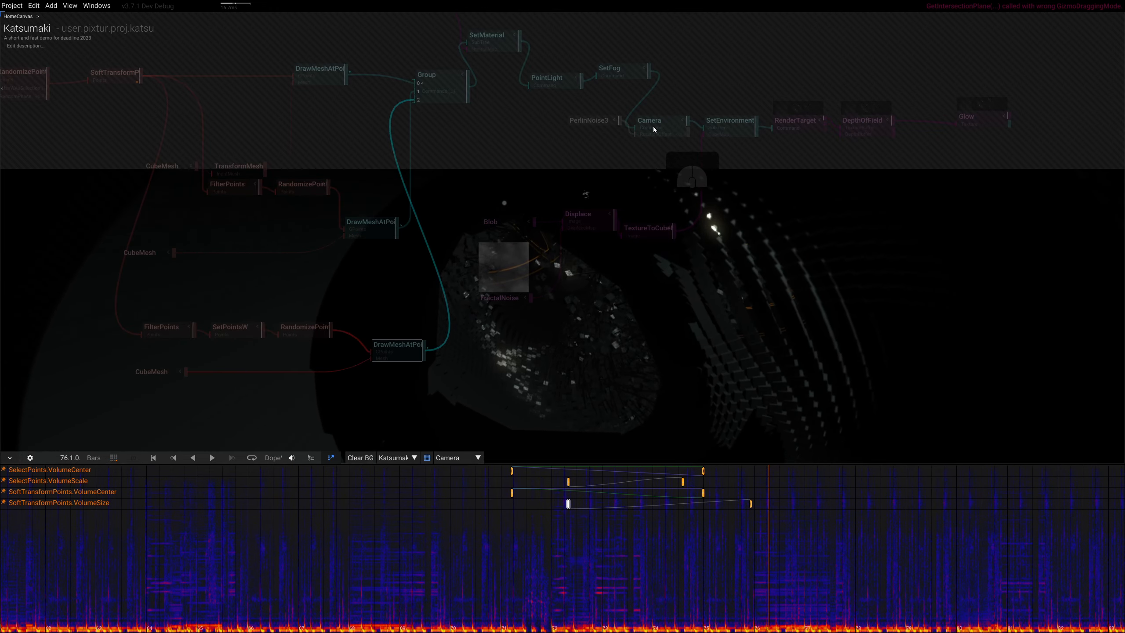
{"action": "left_click", "coordinate": [1124, 310]}
{"action": "left_click", "coordinate": [657, 133]}
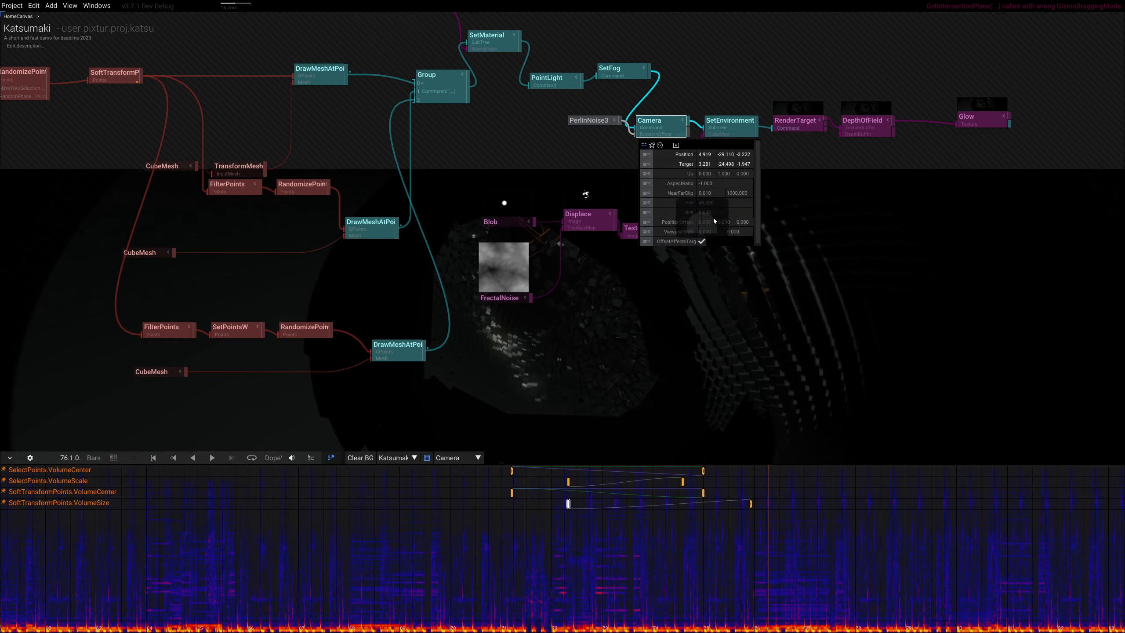
{"action": "left_click", "coordinate": [1115, 257]}
{"action": "right_click_drag", "start_coordinate": [807, 263], "coordinate": [804, 263]}
{"action": "right_click_drag", "start_coordinate": [790, 277], "coordinate": [789, 367]}
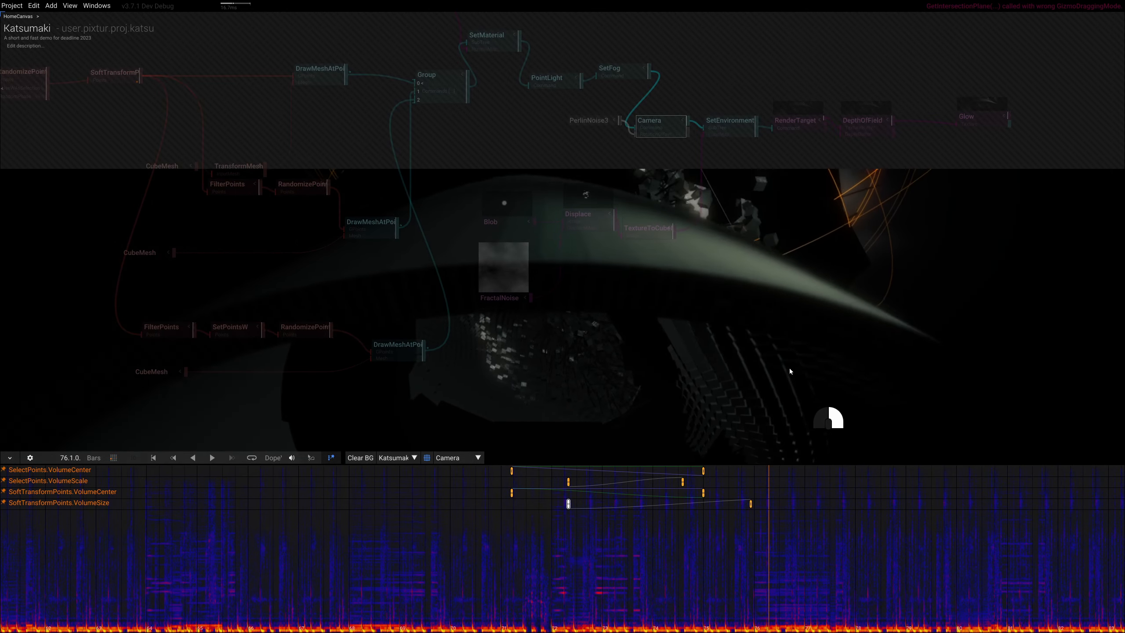
{"action": "key", "text": "e"}
{"action": "right_click_drag", "start_coordinate": [823, 260], "coordinate": [646, 350]}
{"action": "key", "text": "s"}
{"action": "left_click", "coordinate": [636, 325]}
{"action": "left_click_drag", "start_coordinate": [635, 325], "coordinate": [634, 331]}
{"action": "key", "text": "w"}
{"action": "key", "text": "q"}
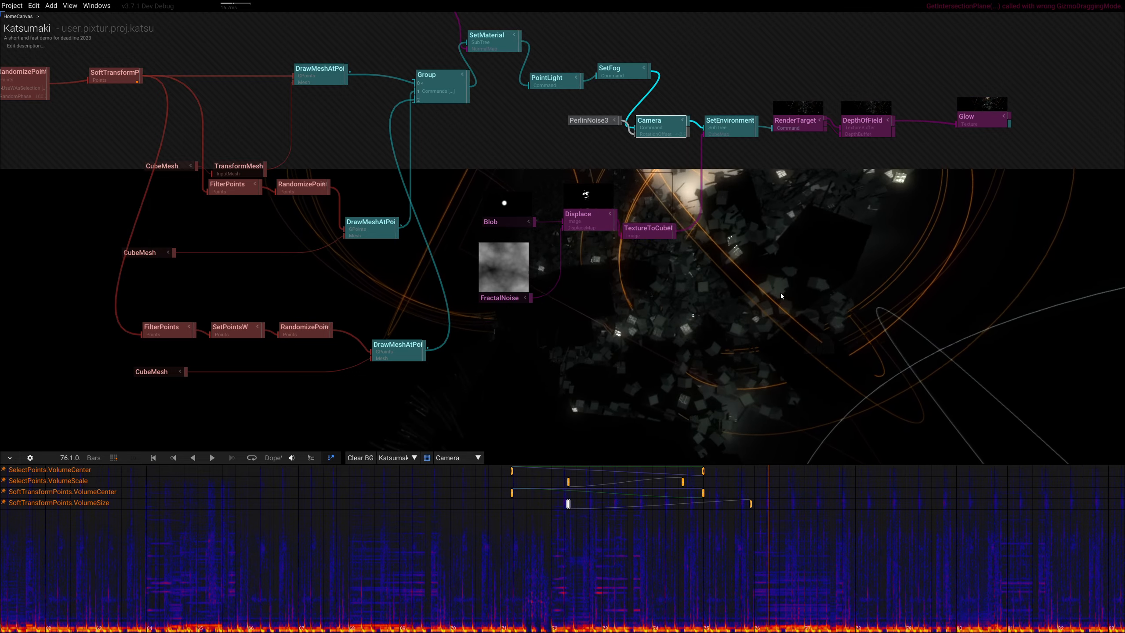
Set the Color of the large cubes' DrawMeshAtPoints node to white (1.00, 1.00, 1.00, 1.00) and check the other DrawMeshAtPoints nodes' colors
{"action": "right_click_drag", "start_coordinate": [809, 293], "coordinate": [554, 276]}
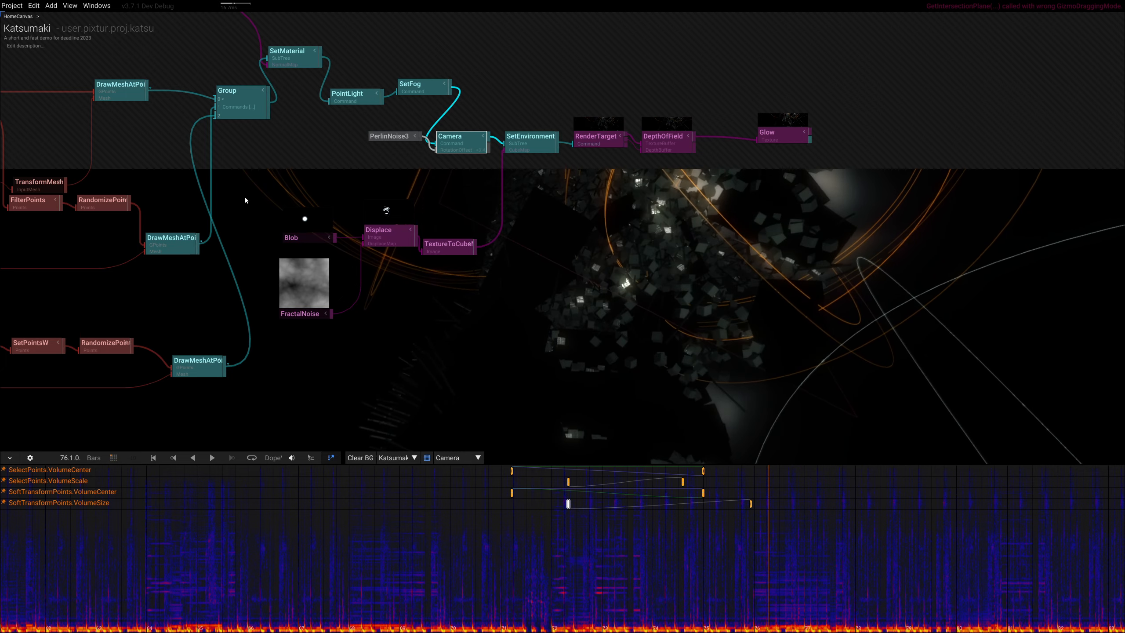
{"action": "left_click", "coordinate": [199, 364]}
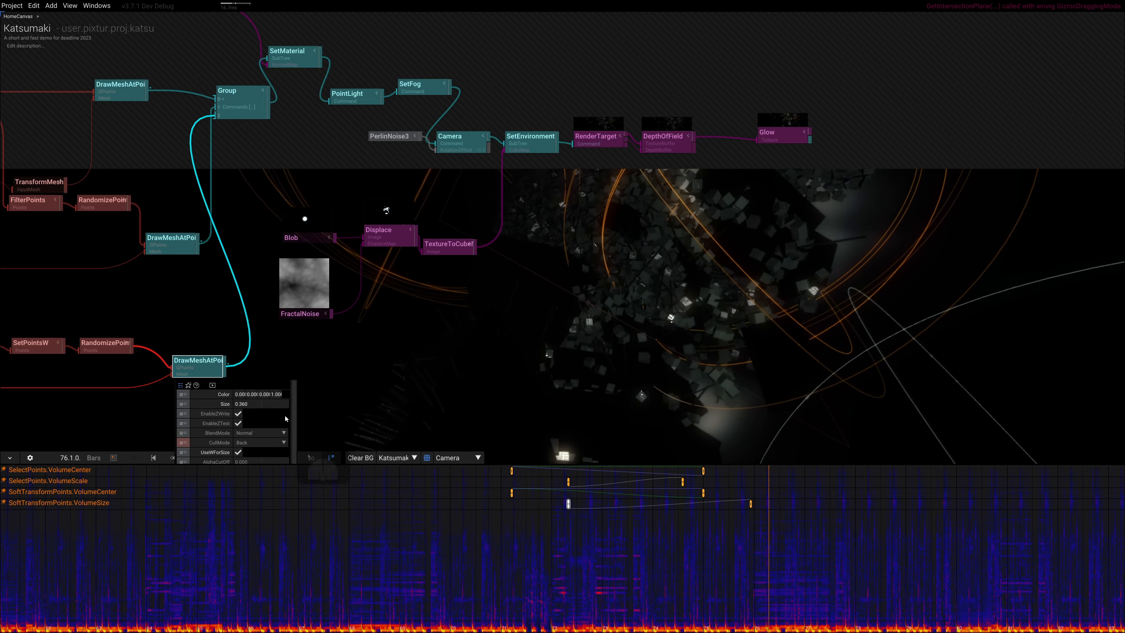
{"action": "left_click_drag", "start_coordinate": [290, 394], "coordinate": [290, 362]}
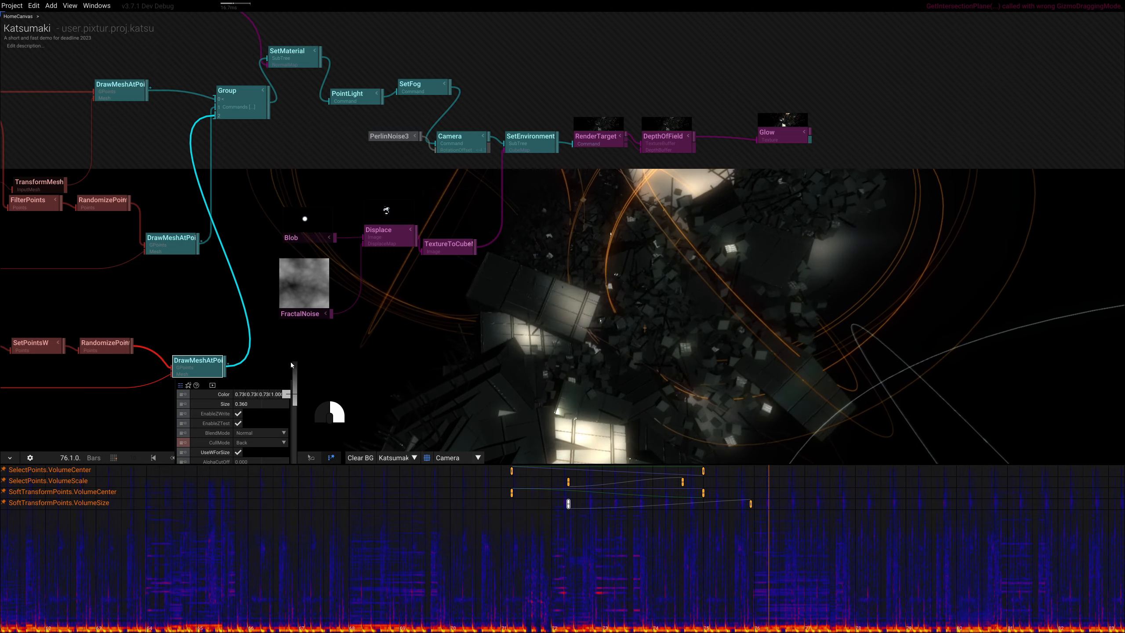
{"action": "left_click", "coordinate": [175, 250]}
{"action": "right_click_drag", "start_coordinate": [259, 246], "coordinate": [258, 196]}
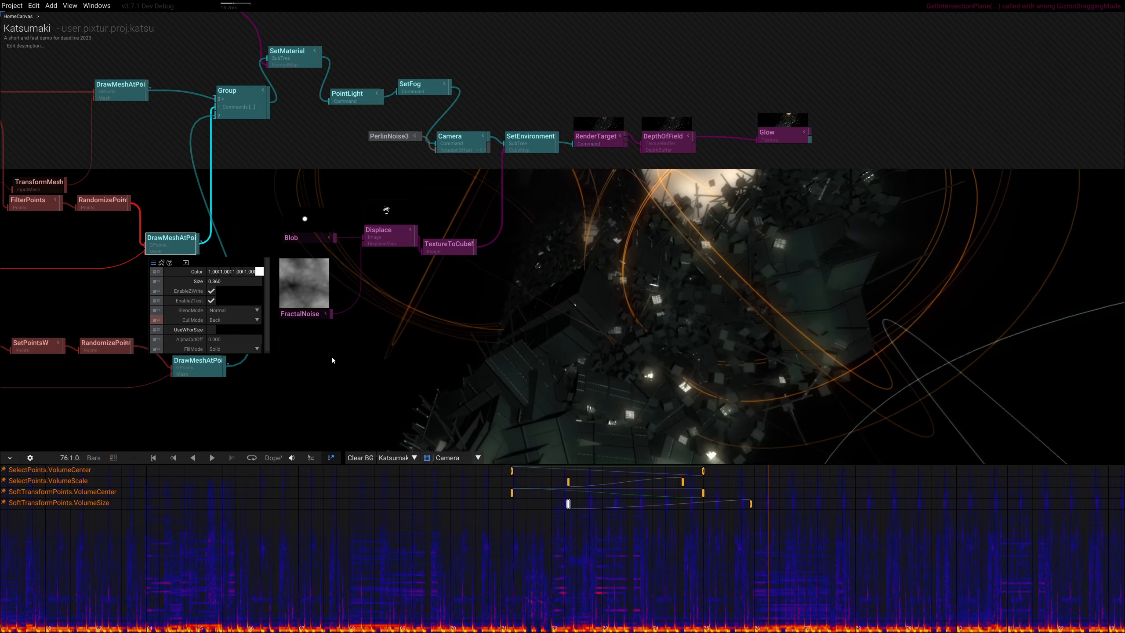
{"action": "right_click_drag", "start_coordinate": [181, 160], "coordinate": [353, 252]}
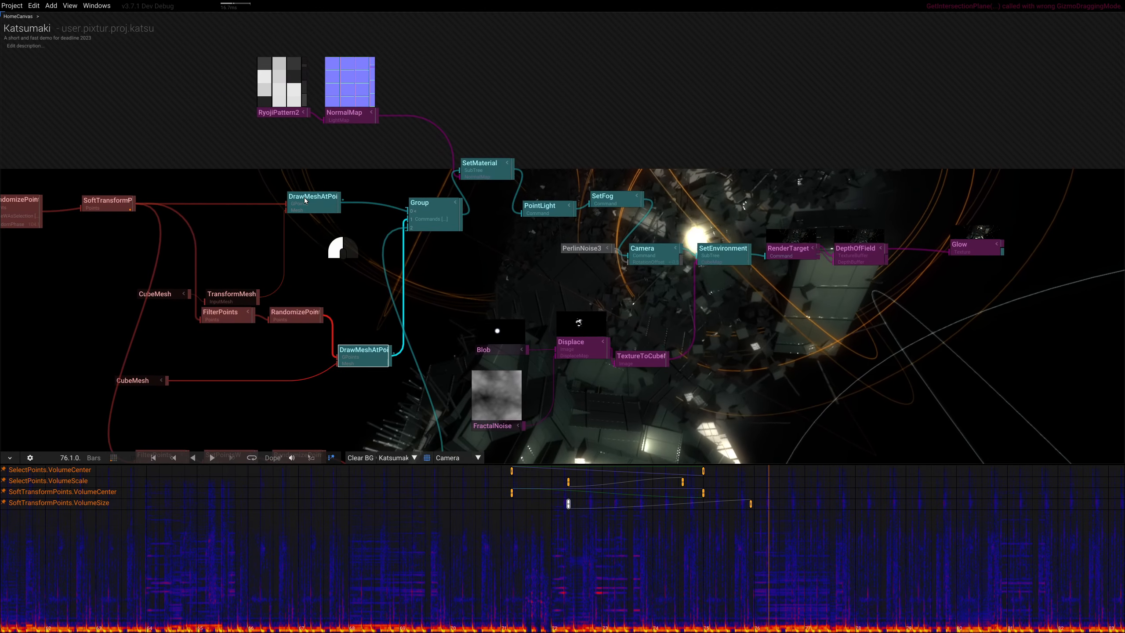
{"action": "left_click", "coordinate": [308, 193]}
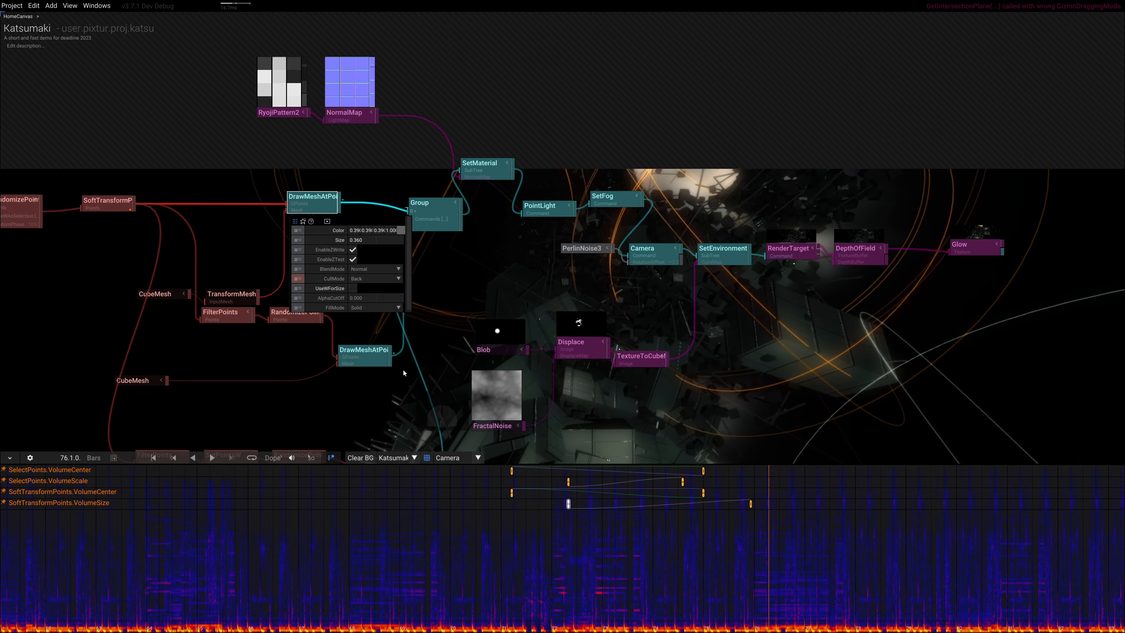
{"action": "left_click", "coordinate": [370, 354]}
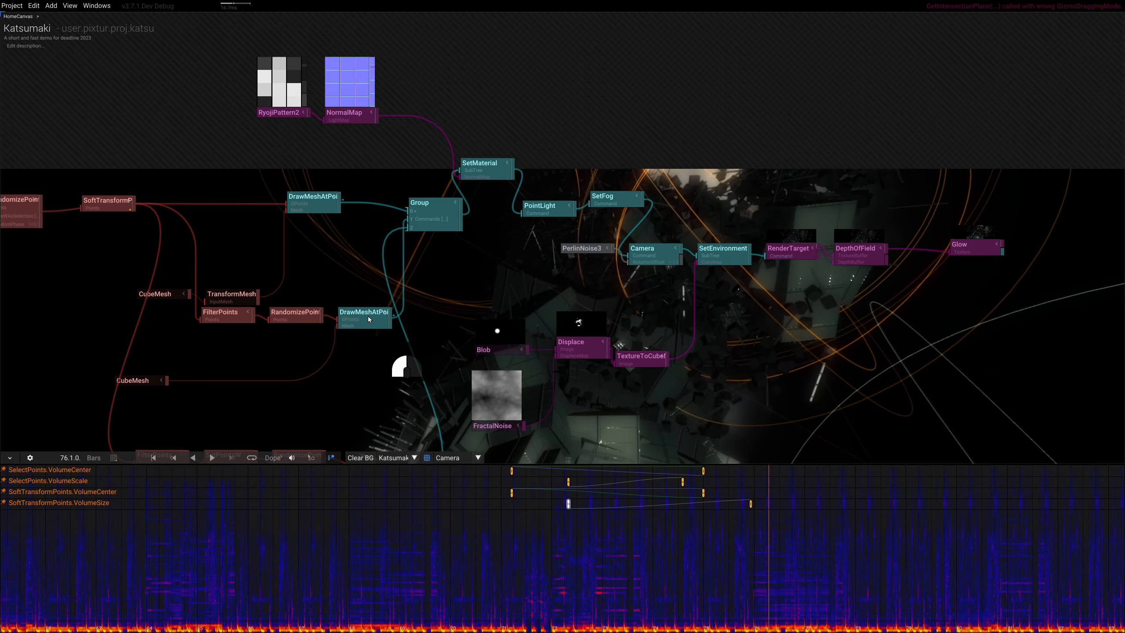
{"action": "left_click", "coordinate": [323, 207]}
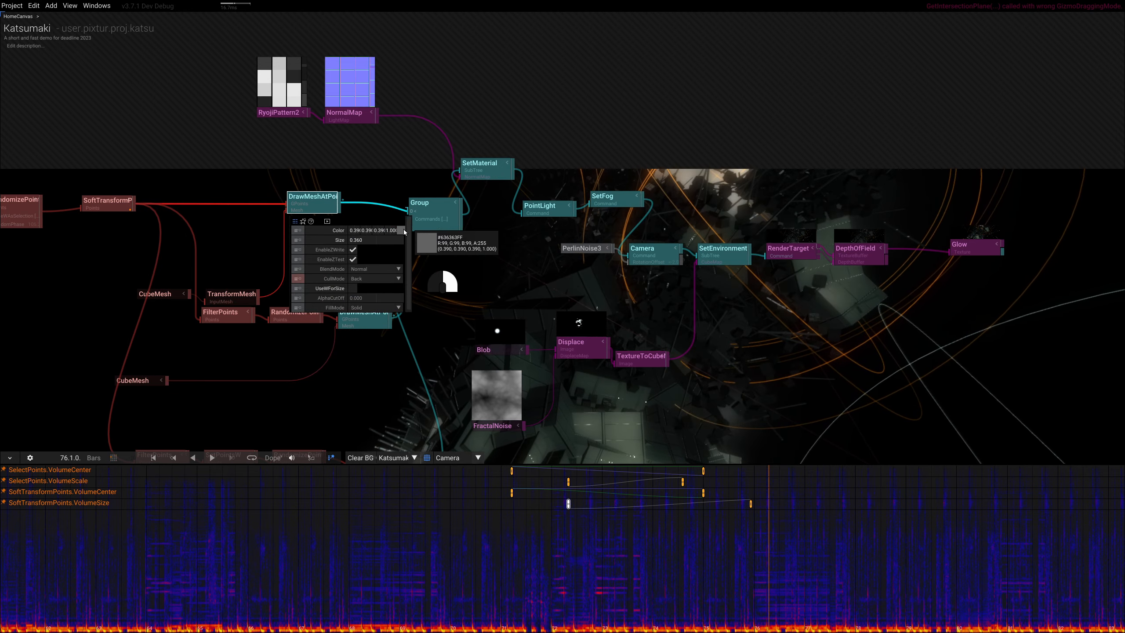
{"action": "left_click", "coordinate": [378, 327]}
{"action": "right_click_drag", "start_coordinate": [451, 326], "coordinate": [453, 206]}
{"action": "left_click", "coordinate": [397, 368]}
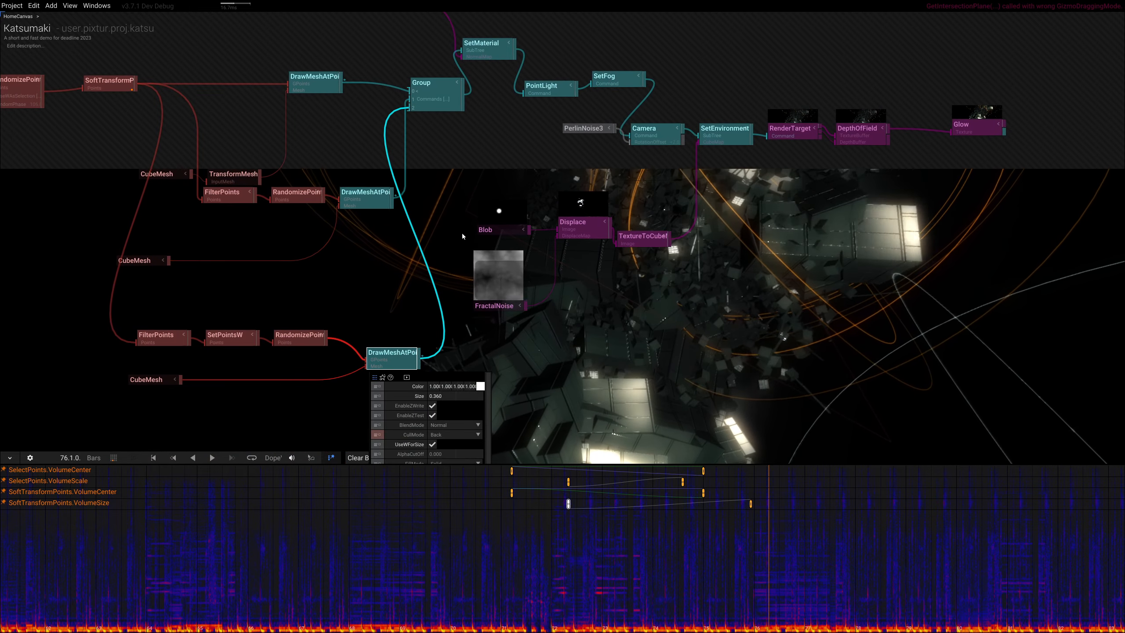
Set the SetMaterial node's BaseColor to a bluish grey (0.52, 0.58, 0.59), Metal to 0.620 and Roughness to 0.220
{"action": "left_click", "coordinate": [478, 55]}
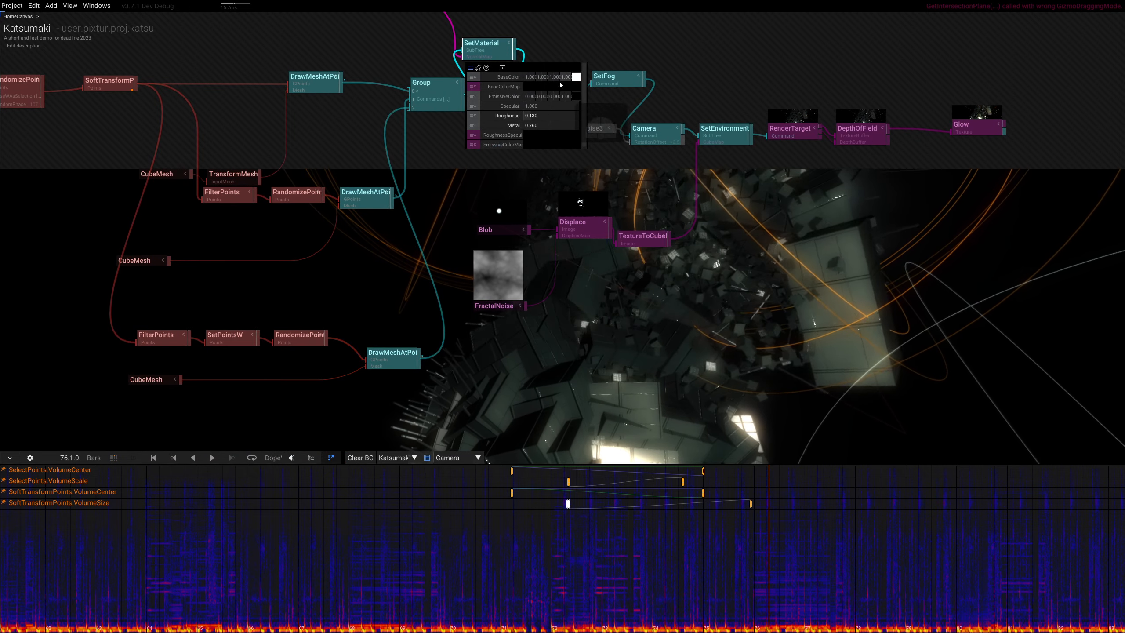
{"action": "left_click_drag", "start_coordinate": [575, 84], "coordinate": [576, 99]}
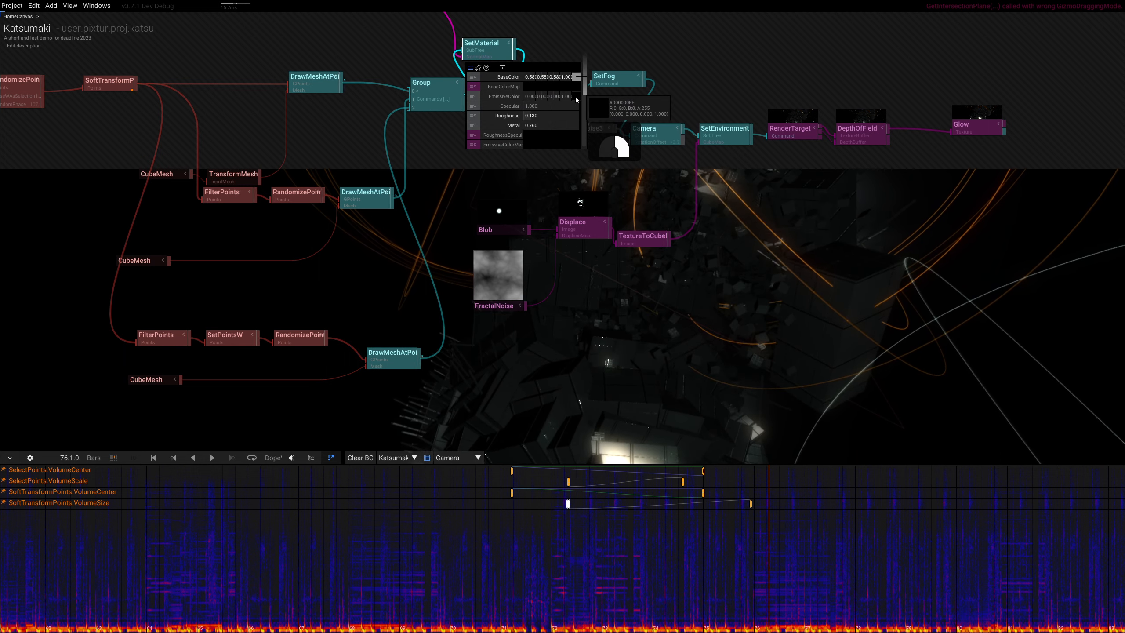
{"action": "left_click", "coordinate": [577, 78]}
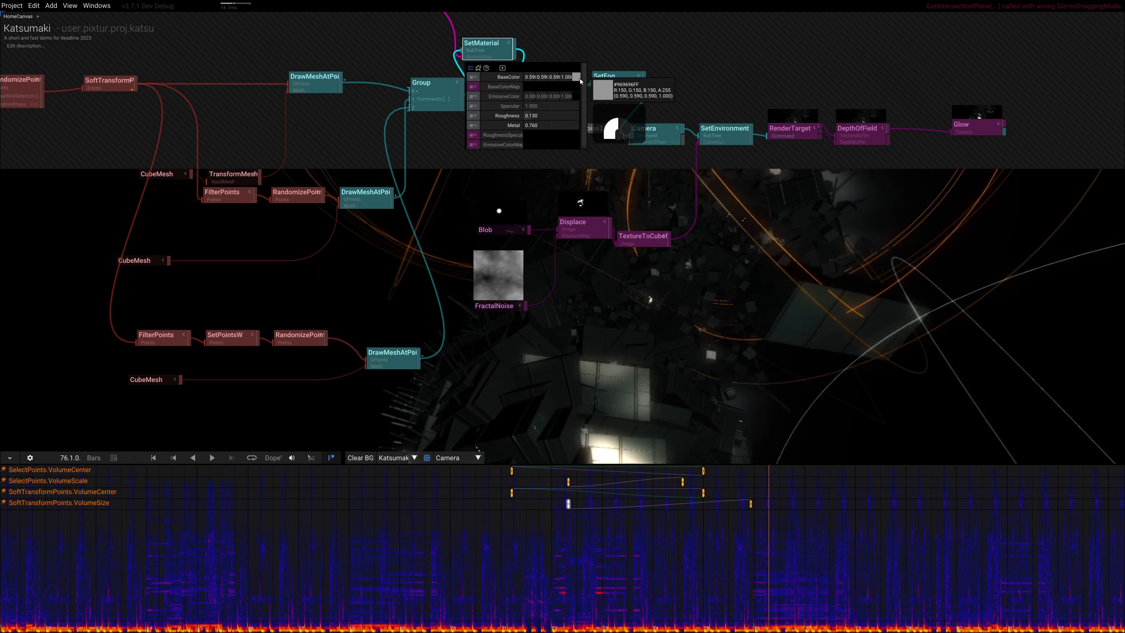
{"action": "left_click", "coordinate": [628, 143]}
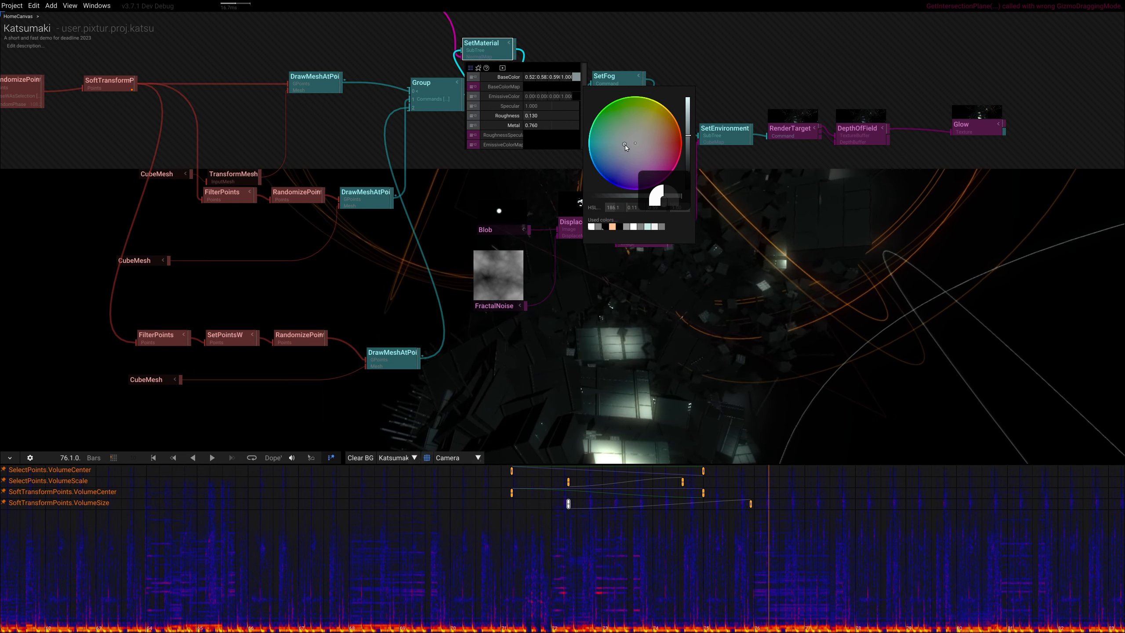
{"action": "mouse_move", "coordinate": [544, 125]}
{"action": "left_mouse_down"}
{"action": "mouse_move", "coordinate": [534, 117]}
{"action": "mouse_move", "coordinate": [539, 143]}
{"action": "mouse_move", "coordinate": [544, 118]}
{"action": "mouse_move", "coordinate": [531, 130]}
{"action": "left_mouse_up"}
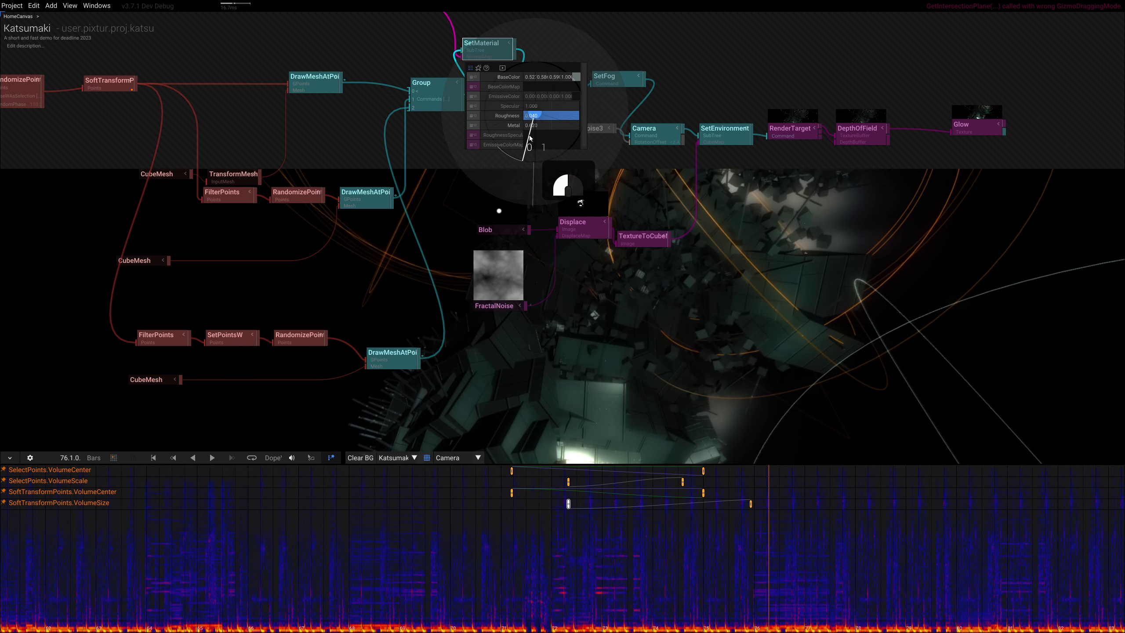
{"action": "left_click_drag", "start_coordinate": [526, 135], "coordinate": [543, 110]}
Darken the SetMaterial node's BaseColor to 0.29, 0.33, 0.34 and set its Roughness to 0.250
{"action": "right_click_drag", "start_coordinate": [645, 319], "coordinate": [514, 317]}
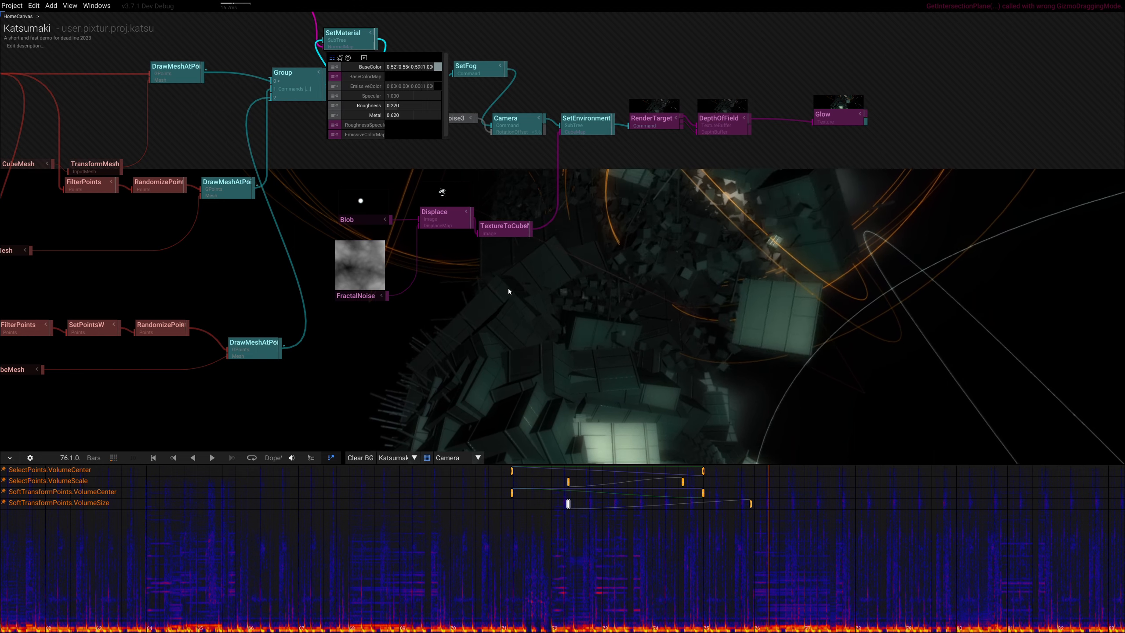
{"action": "right_click_drag", "start_coordinate": [680, 322], "coordinate": [622, 330]}
{"action": "mouse_move", "coordinate": [631, 263]}
{"action": "right_mouse_down"}
{"action": "mouse_move", "coordinate": [634, 244]}
{"action": "mouse_move", "coordinate": [636, 254]}
{"action": "right_mouse_up"}
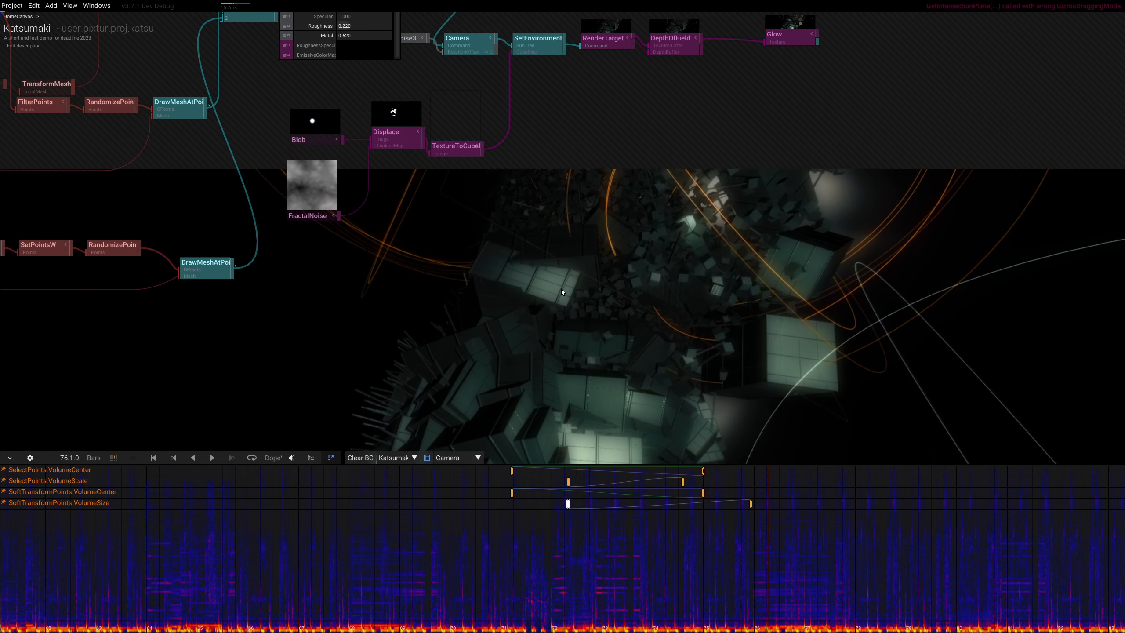
{"action": "right_click_drag", "start_coordinate": [522, 249], "coordinate": [526, 324]}
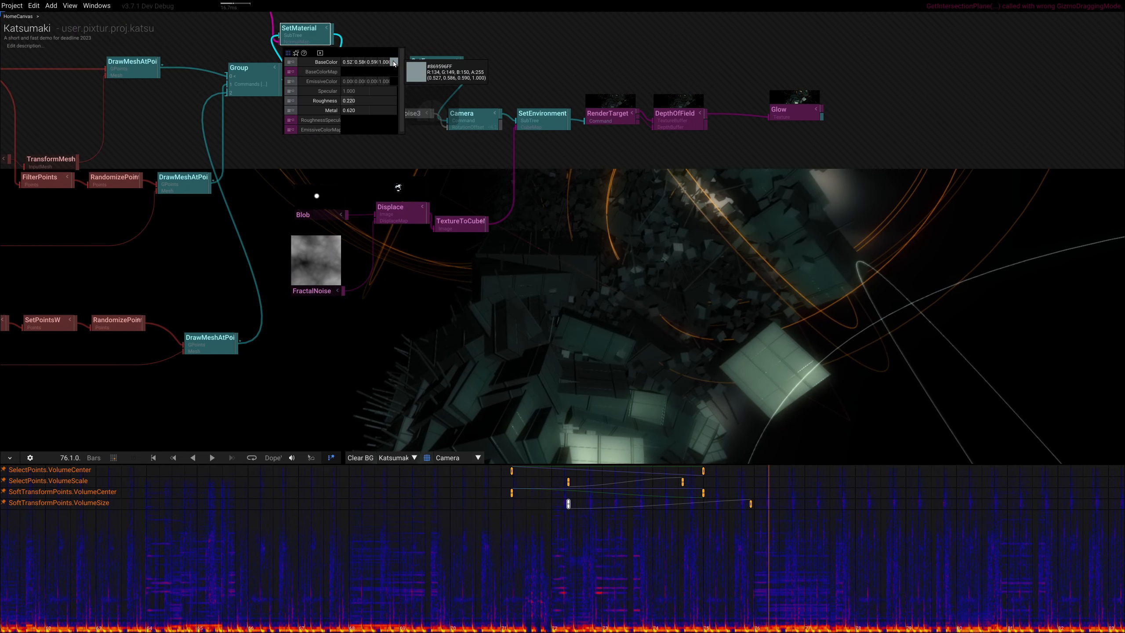
{"action": "left_click_drag", "start_coordinate": [393, 63], "coordinate": [348, 105]}
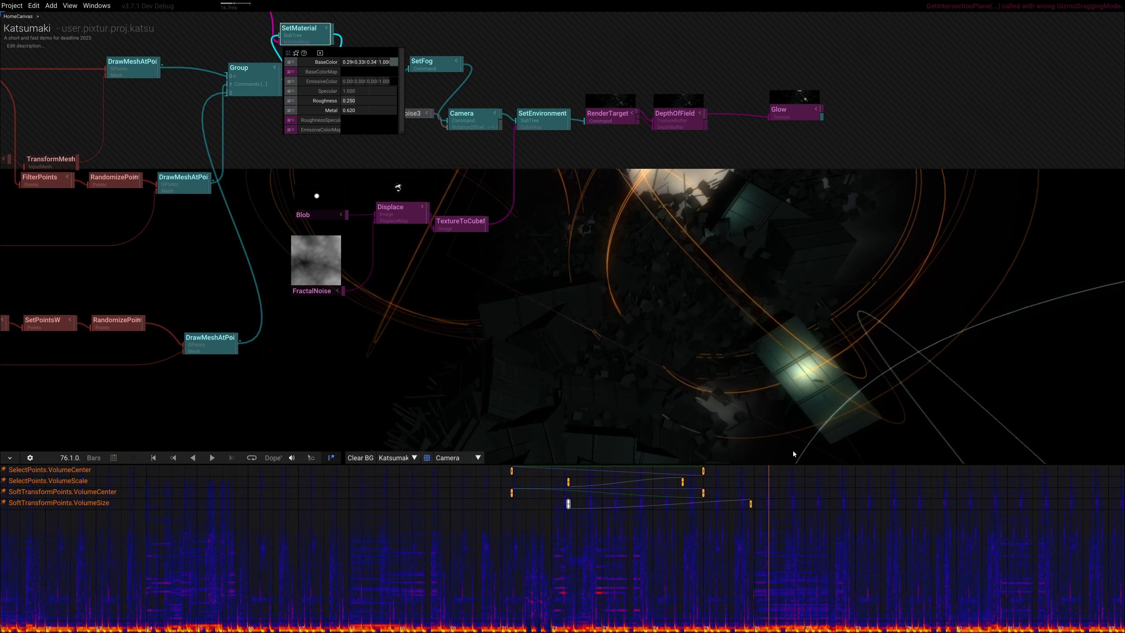
Collapse the timeline to a narrow strip to give the rendered scene and node graph more room
{"action": "scroll", "coordinate": [691, 278], "scroll_direction": "down", "scroll_amount": 1}
{"action": "scroll", "coordinate": [687, 286], "scroll_direction": "up", "scroll_amount": 2}
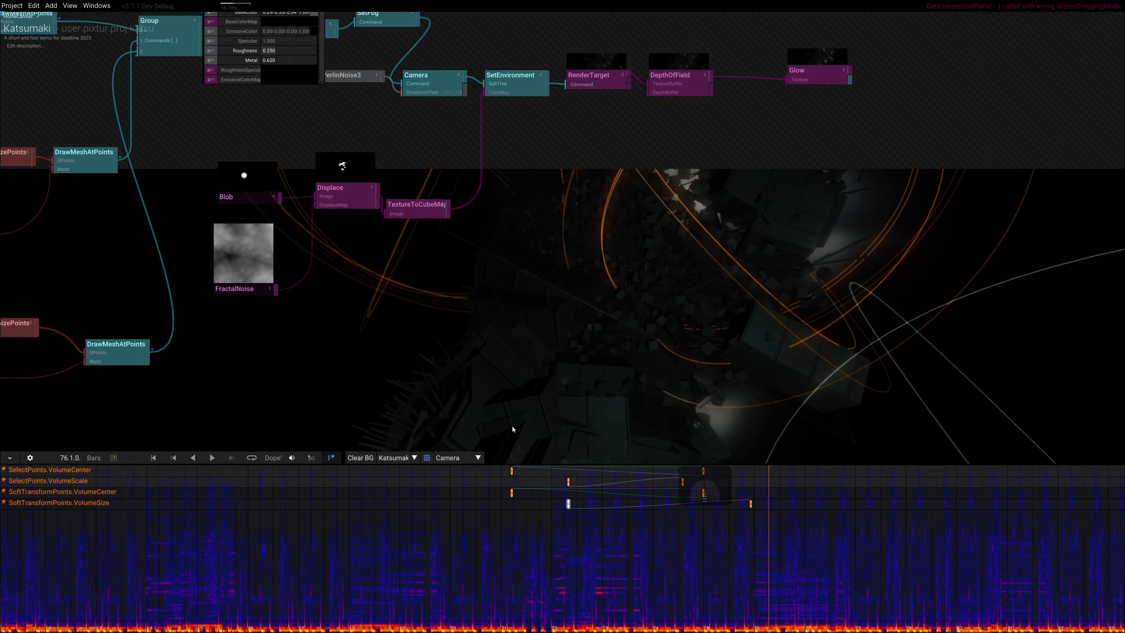
{"action": "left_click", "coordinate": [272, 458]}
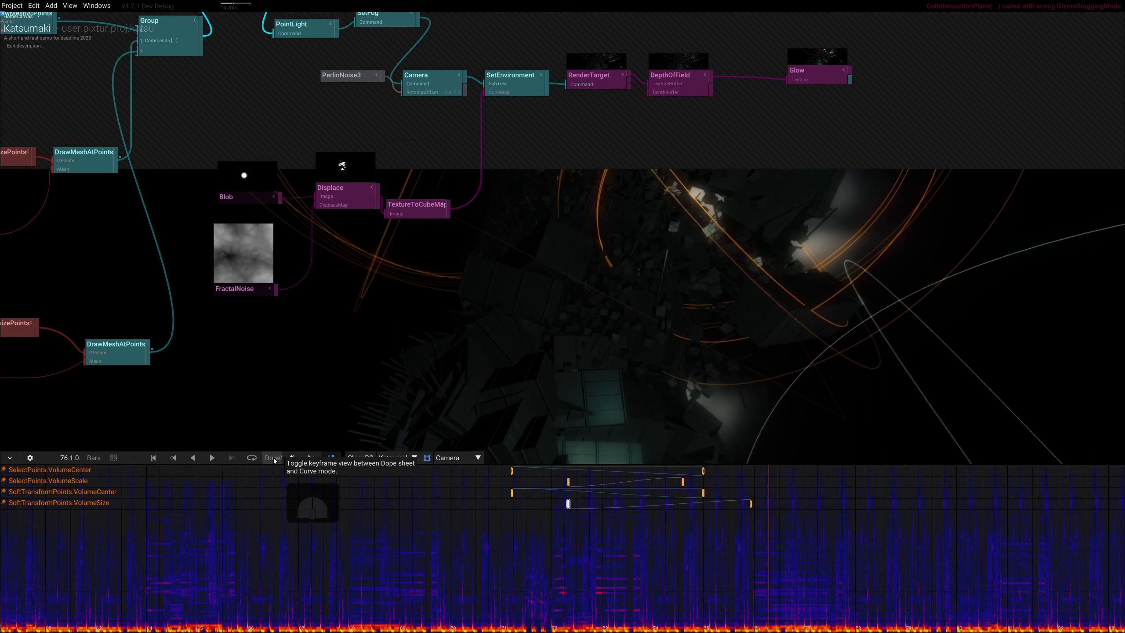
{"action": "left_click", "coordinate": [10, 458]}
{"action": "scroll", "coordinate": [501, 413], "scroll_direction": "down", "scroll_amount": 1}
{"action": "right_click_drag", "start_coordinate": [586, 365], "coordinate": [541, 321]}
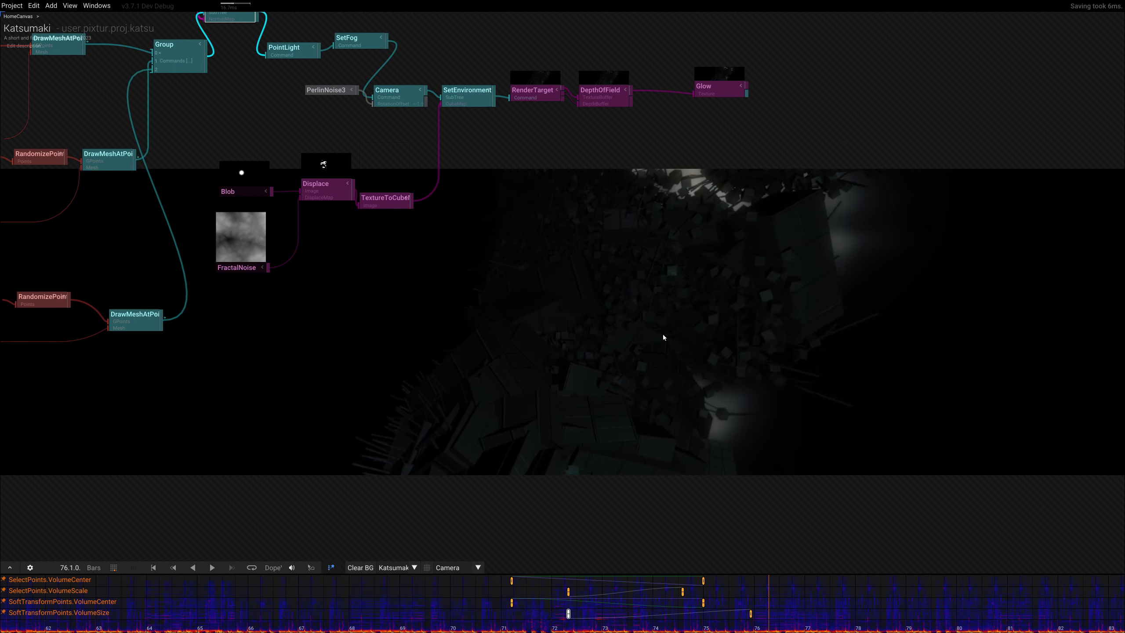
Fly the camera to frame the cube branch from the side, with the large blurred lights behind it
{"action": "left_click", "coordinate": [299, 54]}
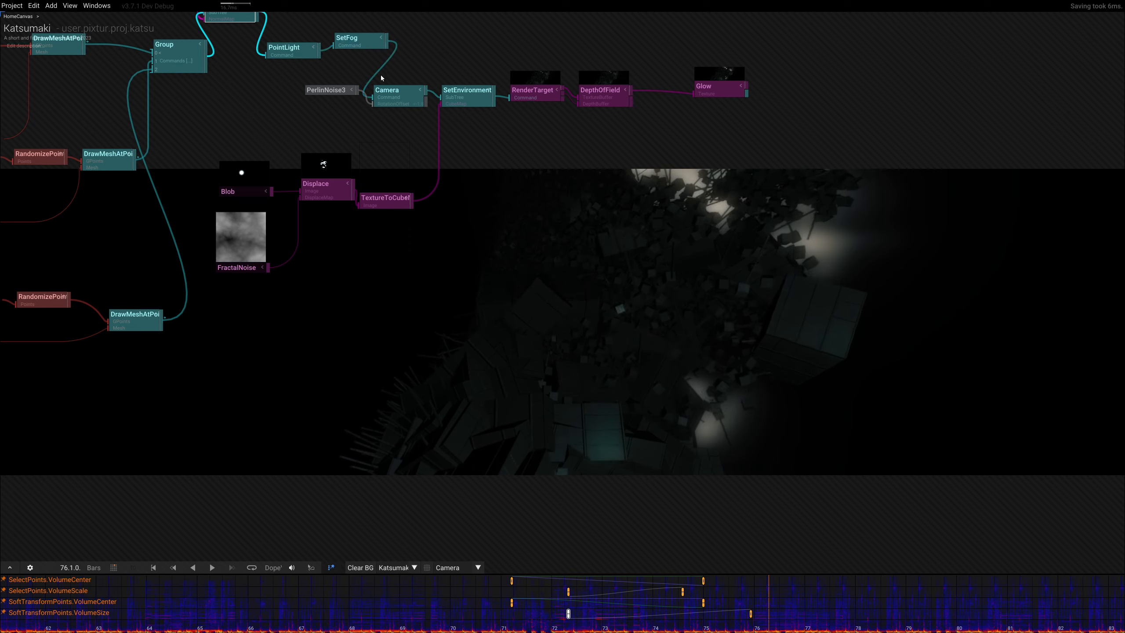
{"action": "left_click", "coordinate": [1124, 177]}
{"action": "mouse_move", "coordinate": [682, 239]}
{"action": "left_mouse_down"}
{"action": "mouse_move", "coordinate": [667, 250]}
{"action": "mouse_move", "coordinate": [677, 238]}
{"action": "mouse_move", "coordinate": [625, 236]}
{"action": "mouse_move", "coordinate": [661, 229]}
{"action": "mouse_move", "coordinate": [695, 241]}
{"action": "left_mouse_up"}
{"action": "key", "text": "s"}
{"action": "key", "text": "d"}
{"action": "key", "text": "q"}
{"action": "key", "text": "e"}
{"action": "key", "text": "e"}
{"action": "key", "text": "a"}
{"action": "key", "text": "e"}
{"action": "key", "text": "w"}
{"action": "key", "text": "s"}
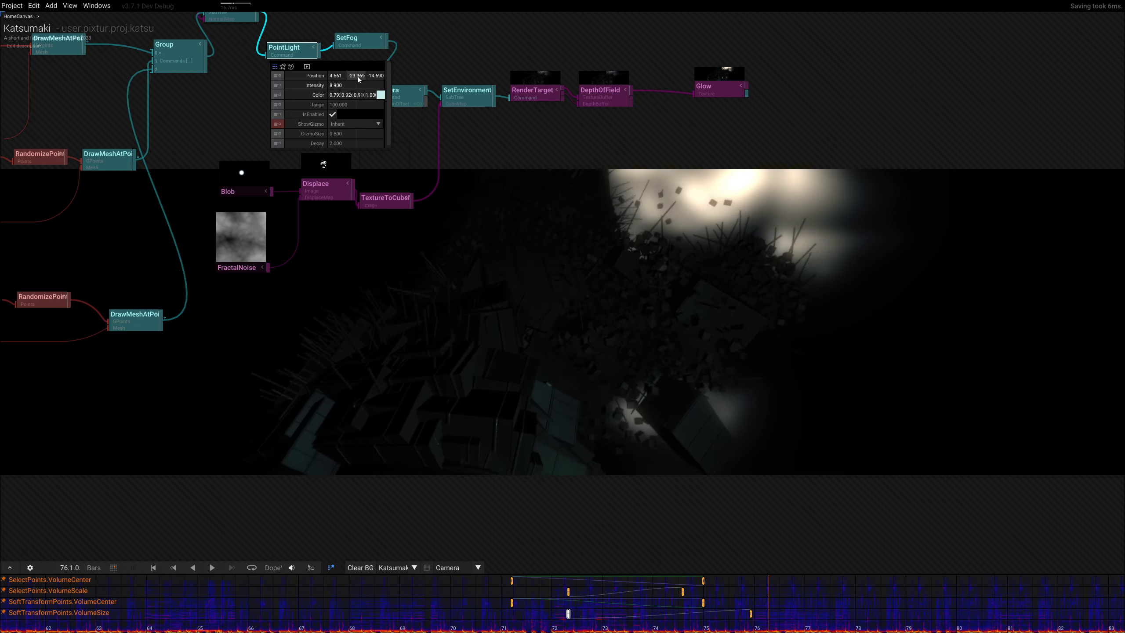
Set the PointLight's Position to 3.820, -8.700, -10.300 so that it lights the cubes from inside the cluster
{"action": "left_click_drag", "start_coordinate": [358, 79], "coordinate": [361, 128]}
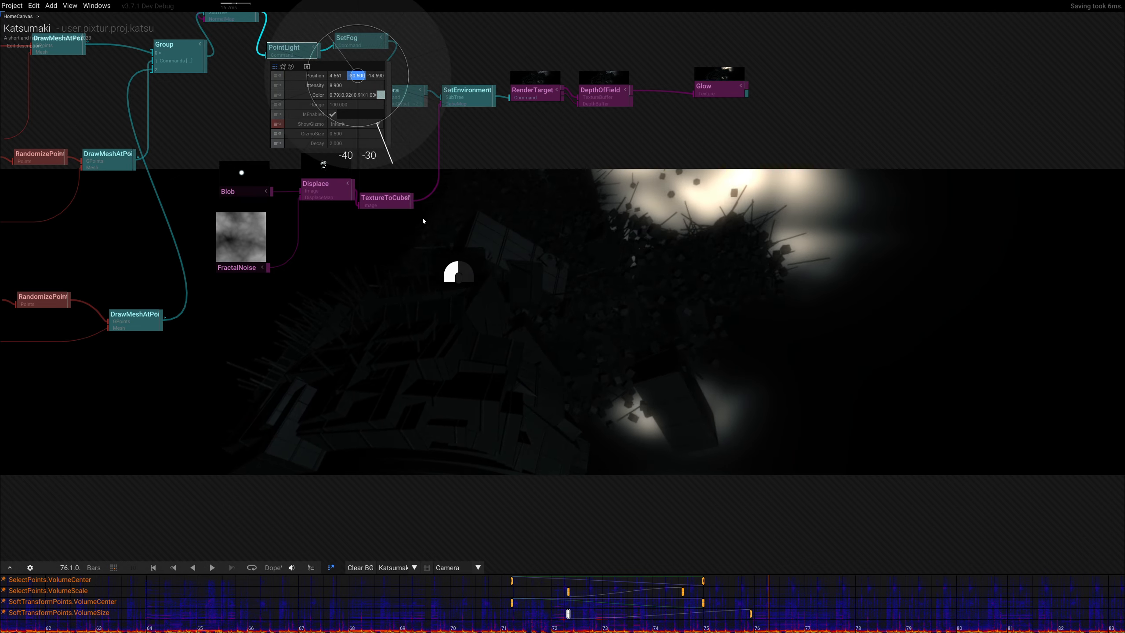
{"action": "left_click_drag", "start_coordinate": [427, 13], "coordinate": [302, 68]}
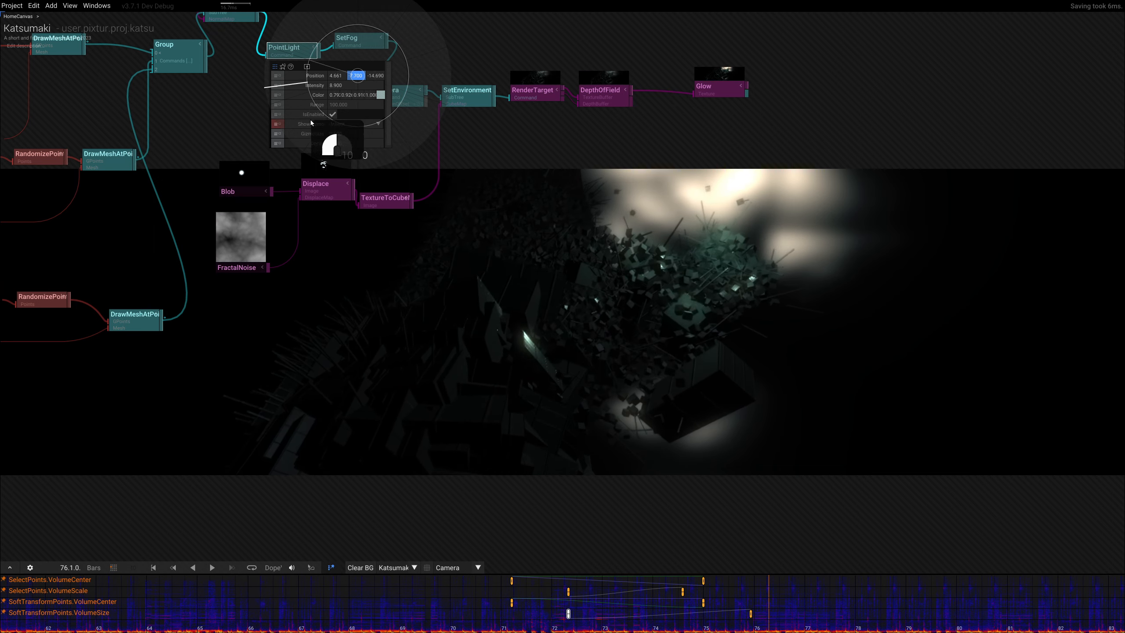
{"action": "left_click_drag", "start_coordinate": [312, 123], "coordinate": [400, 234]}
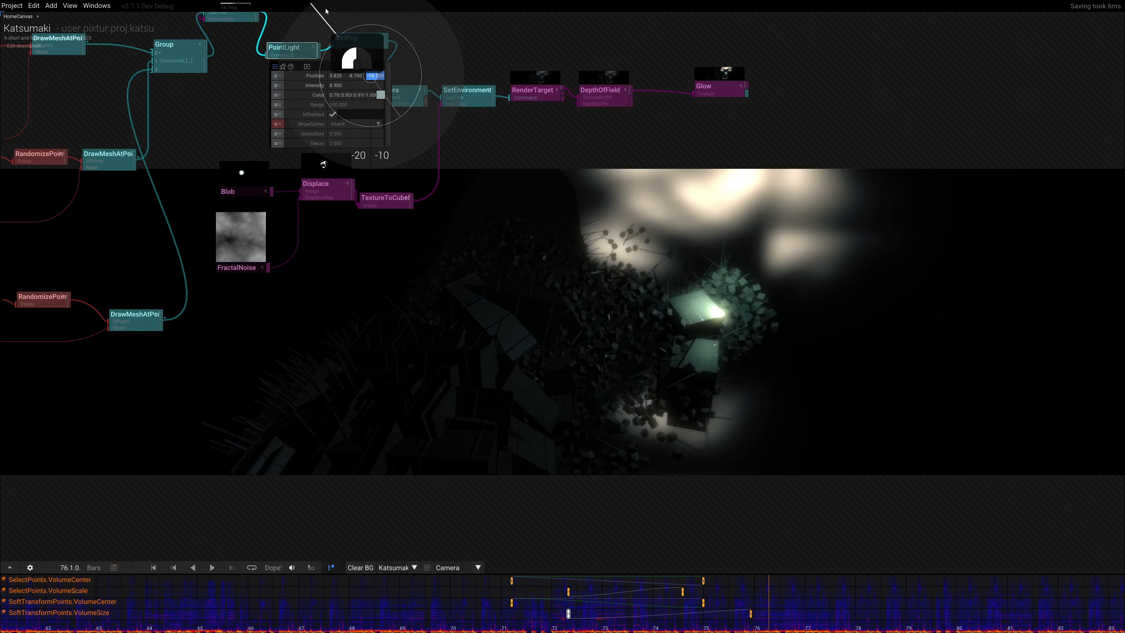
{"action": "left_click_drag", "start_coordinate": [326, 11], "coordinate": [397, 199]}
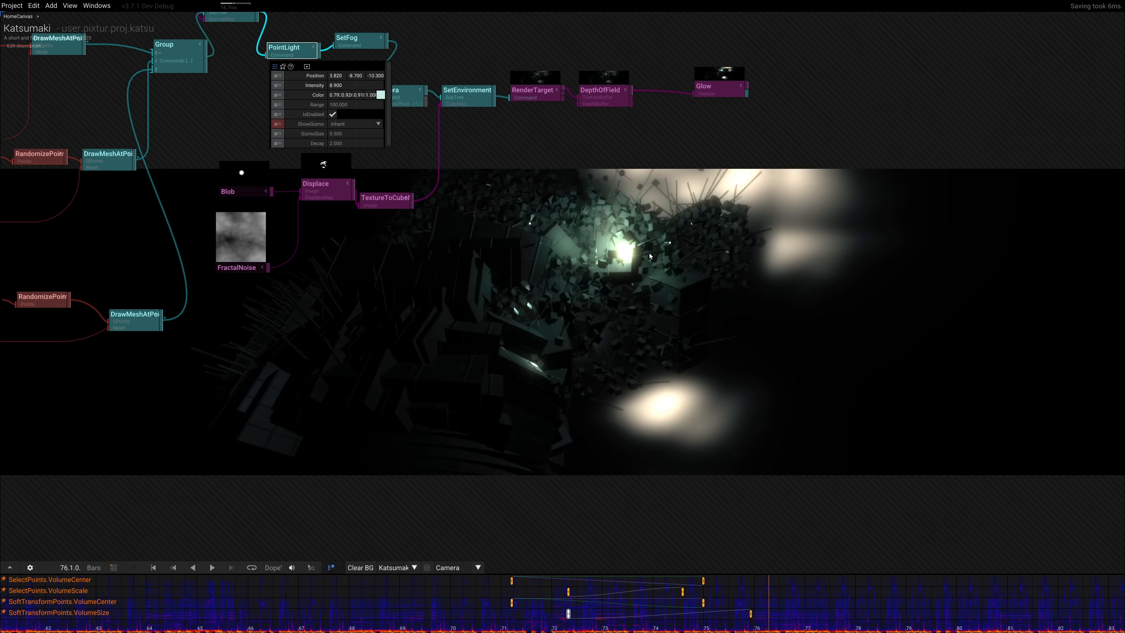
{"action": "left_click", "coordinate": [479, 257]}
Add a GridPoints node to the graph and place it in the free space below the FractalNoise node
{"action": "right_click_drag", "start_coordinate": [403, 262], "coordinate": [669, 272]}
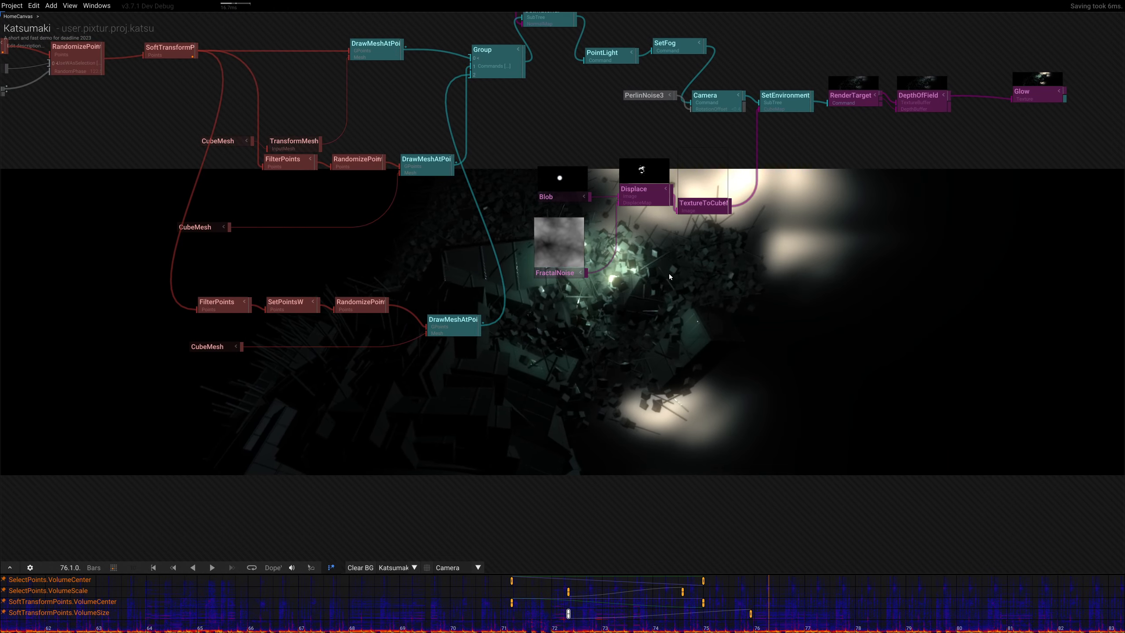
{"action": "right_click_drag", "start_coordinate": [592, 291], "coordinate": [534, 333]}
{"action": "key", "text": "Tab"}
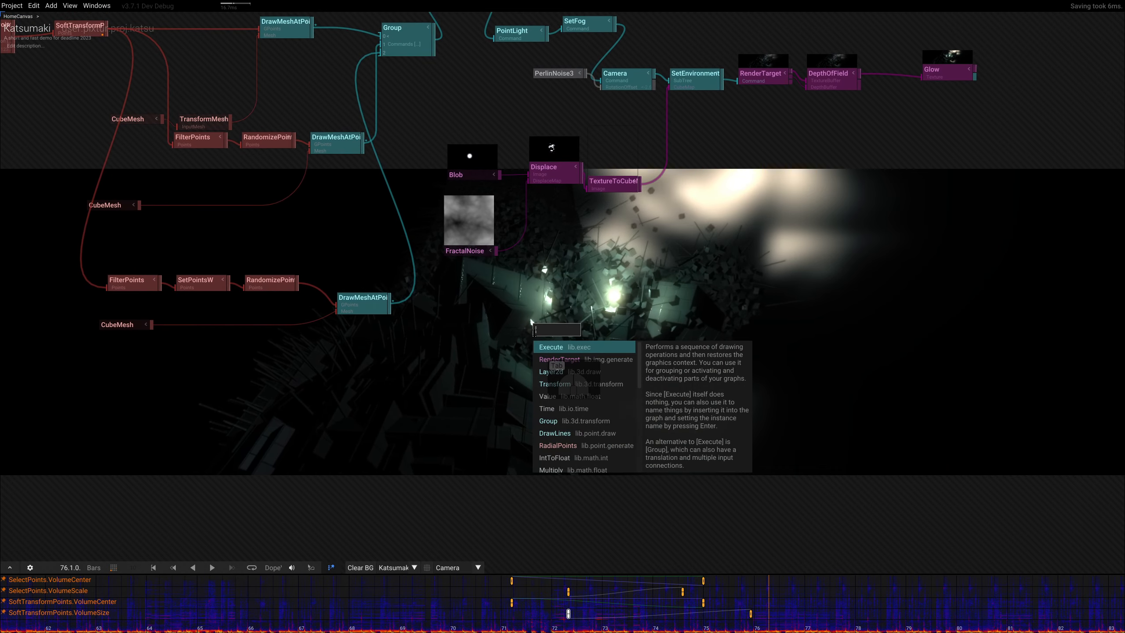
{"action": "type", "text": "grid"}
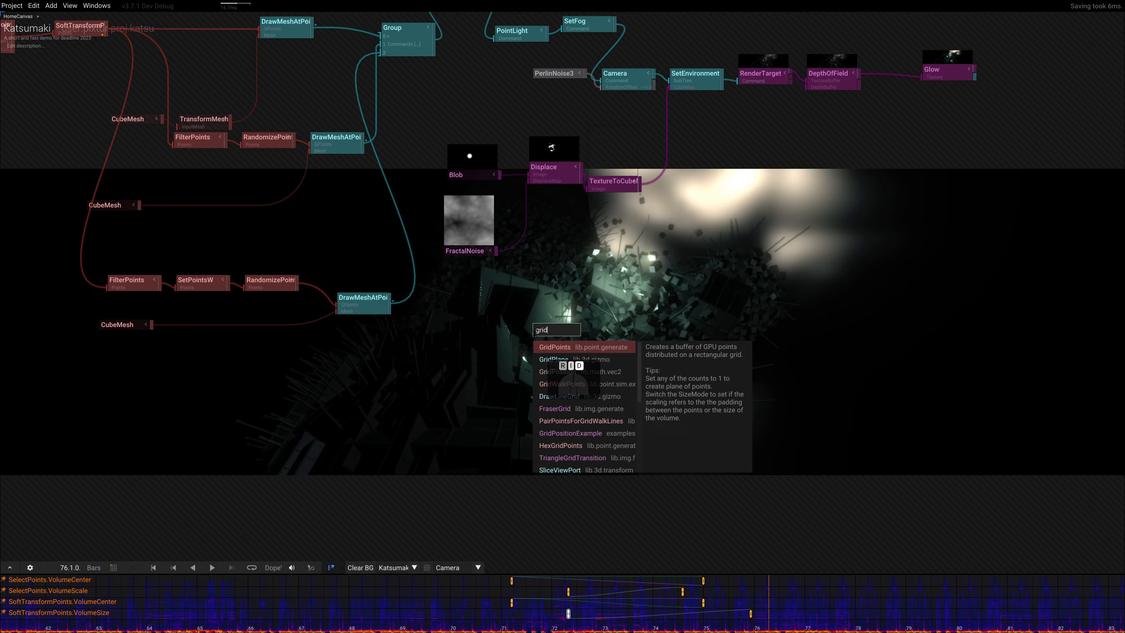
{"action": "key", "text": "Return"}
{"action": "scroll", "coordinate": [534, 332], "scroll_direction": "up", "scroll_amount": 2}
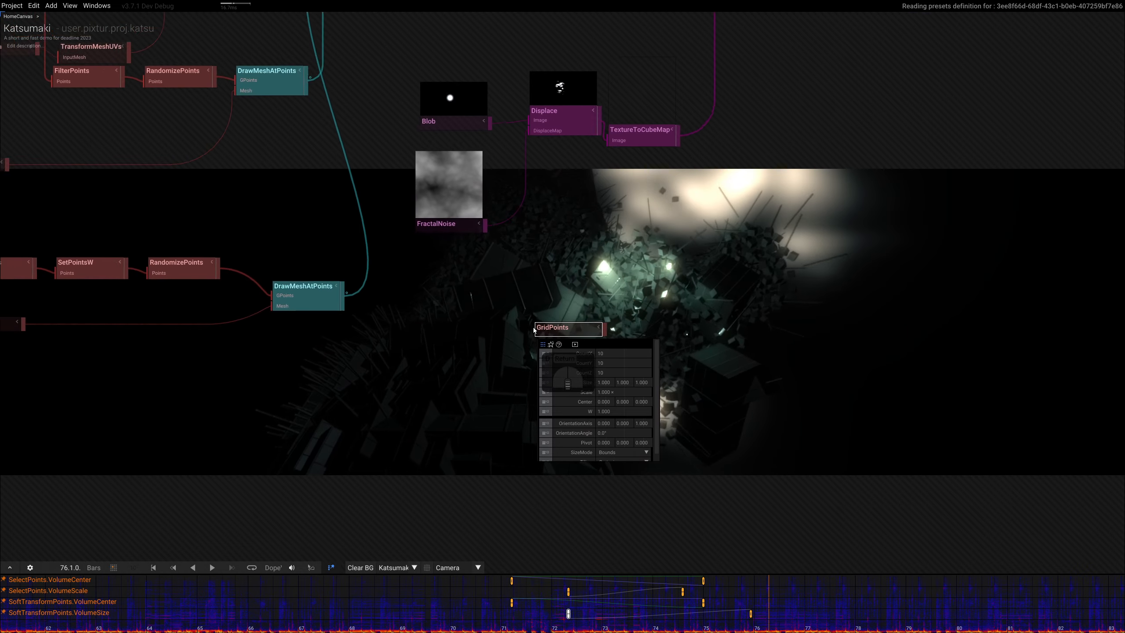
{"action": "left_click_drag", "start_coordinate": [545, 331], "coordinate": [411, 387]}
Chain RandomizePoints and DrawBillboards nodes onto GridPoints, and feed the DrawBillboards output into the scene's Group node
{"action": "left_click", "coordinate": [470, 384]}
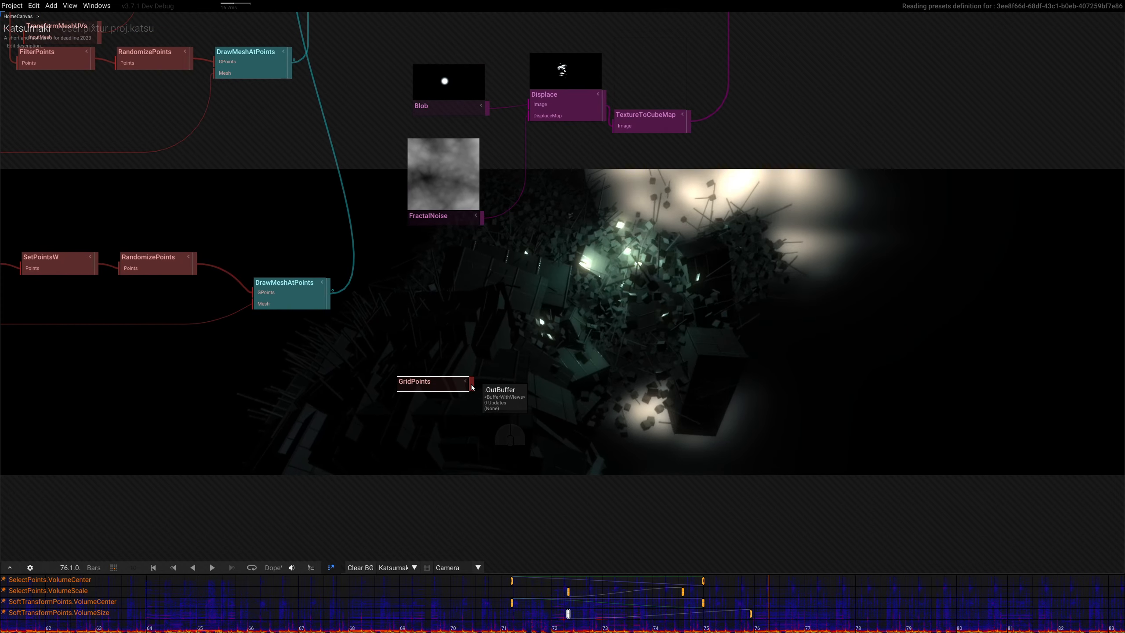
{"action": "type", "text": "rand"}
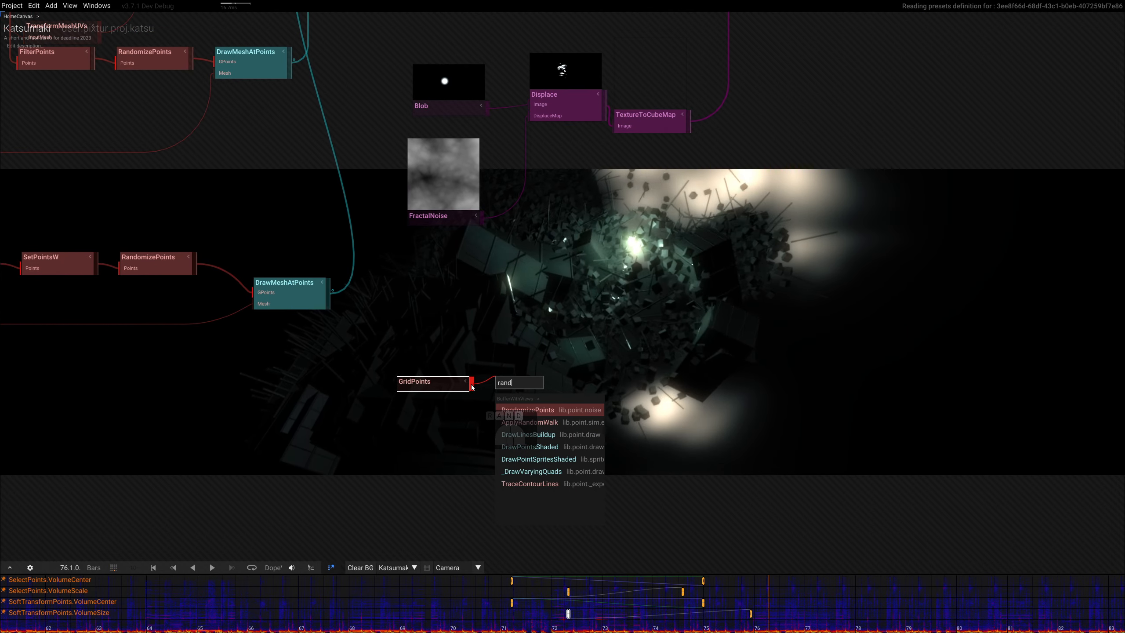
{"action": "key", "text": "Return"}
{"action": "key", "text": "Tab"}
{"action": "type", "text": "d"}
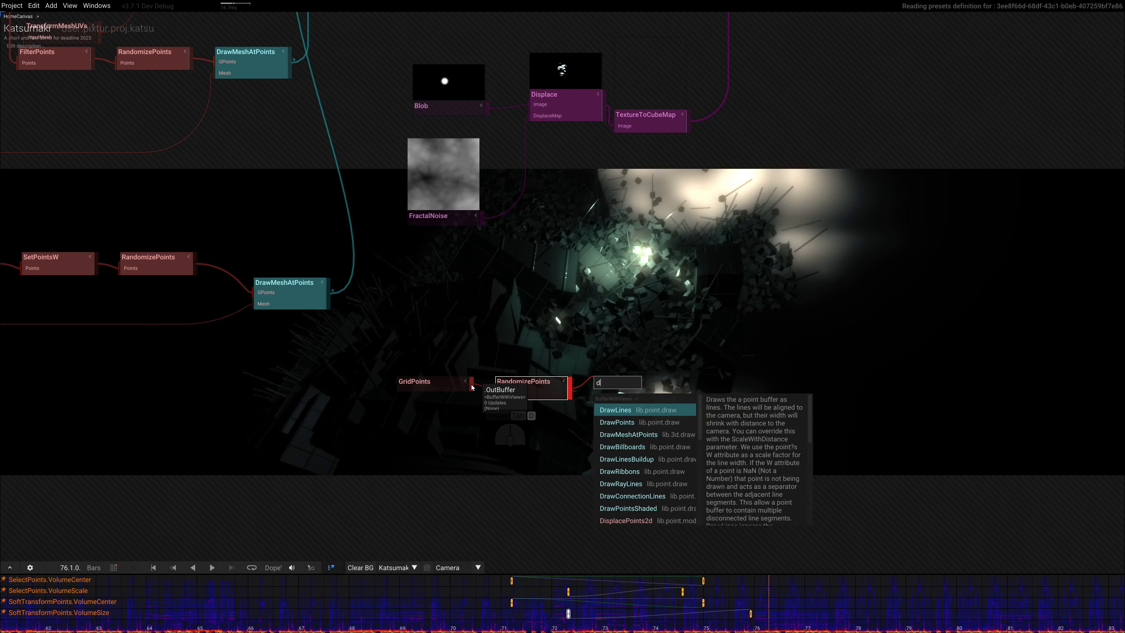
{"action": "type", "text": "bi"}
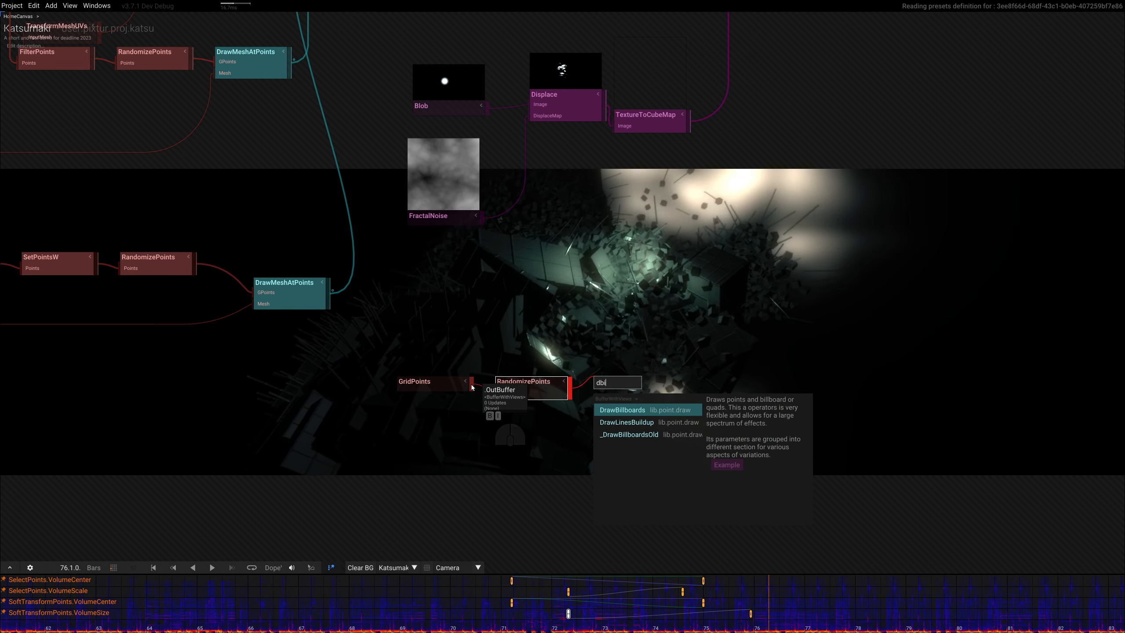
{"action": "key", "text": "Return"}
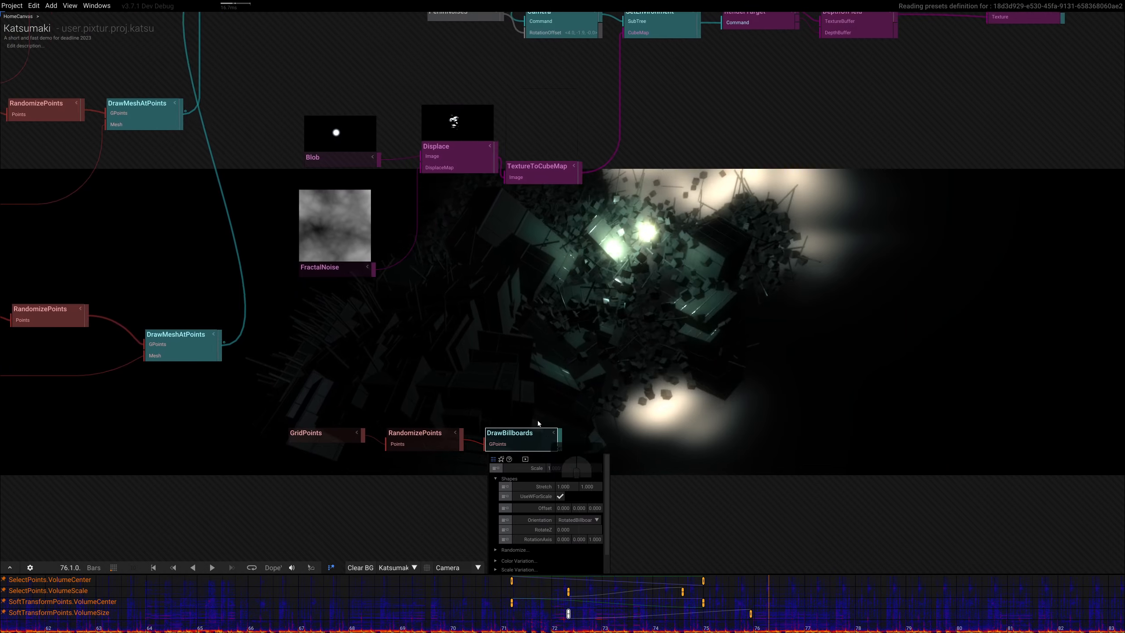
{"action": "left_click_drag", "start_coordinate": [560, 439], "coordinate": [195, 124]}
{"action": "right_click_drag", "start_coordinate": [608, 394], "coordinate": [648, 207]}
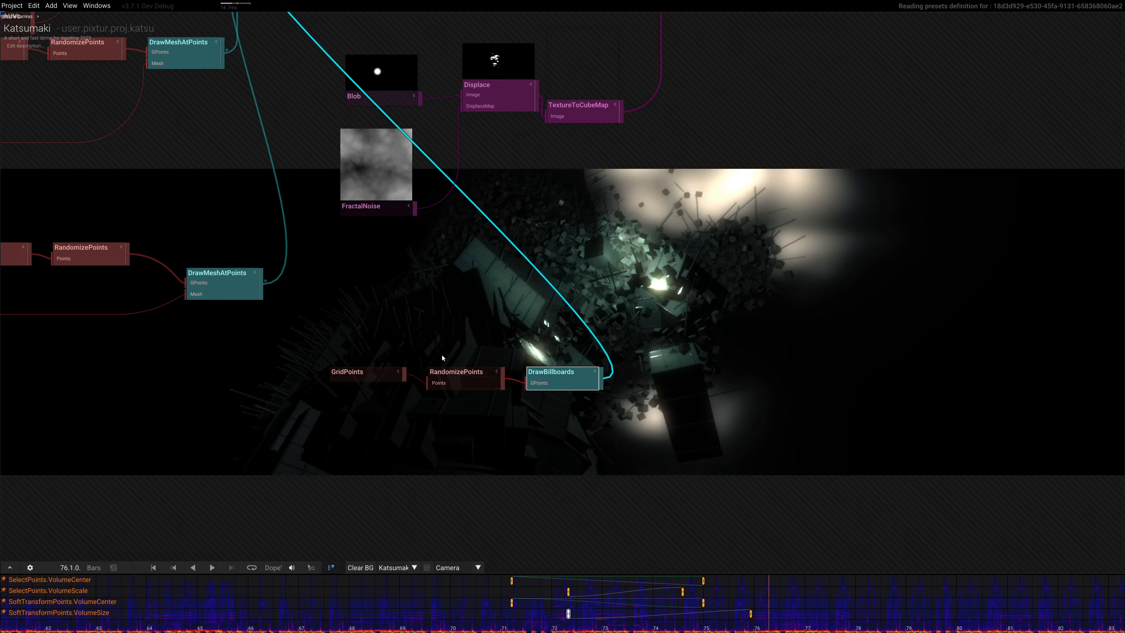
Switch the GridPoints node's SizeMode to Cell and set its Scale to 1.111
{"action": "left_click", "coordinate": [350, 377]}
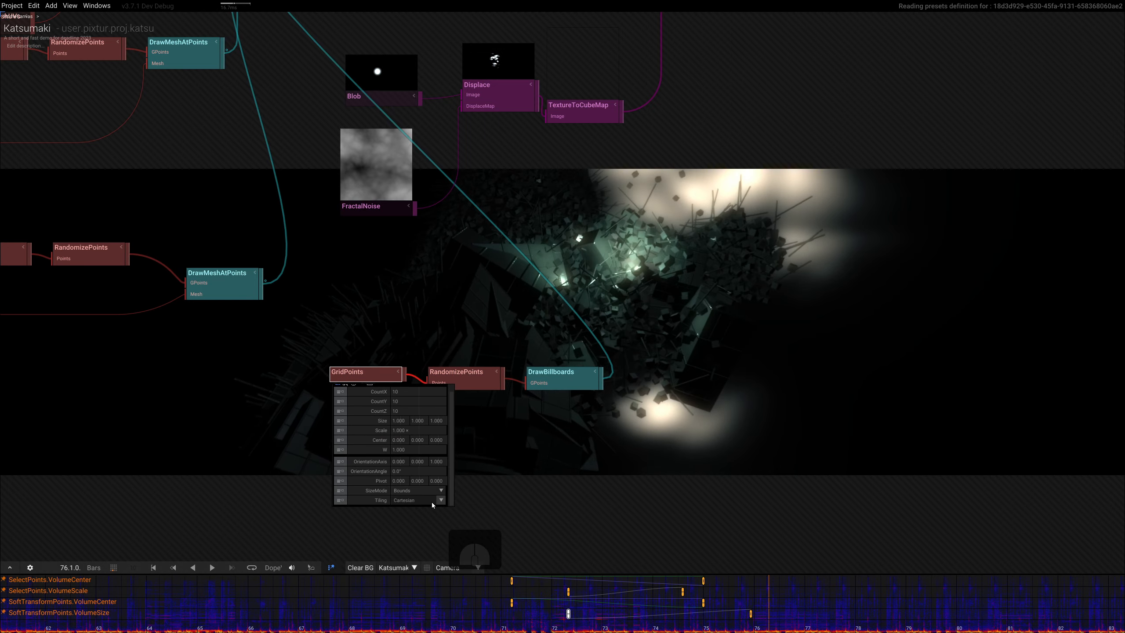
{"action": "left_click", "coordinate": [422, 491]}
{"action": "left_click", "coordinate": [418, 500]}
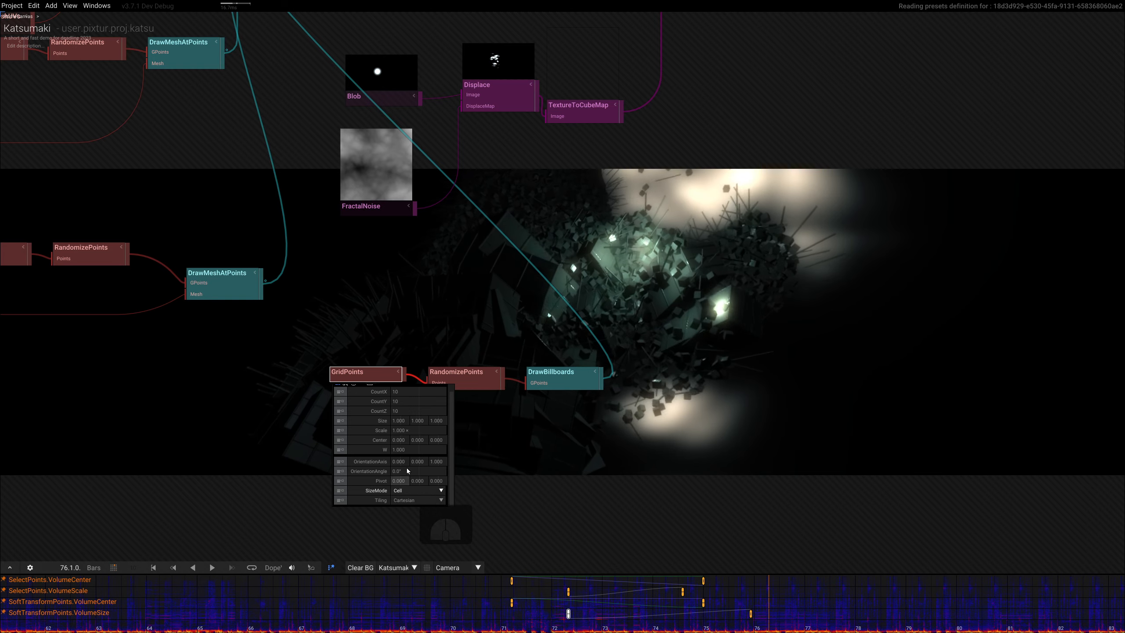
{"action": "left_click_drag", "start_coordinate": [406, 432], "coordinate": [415, 447]}
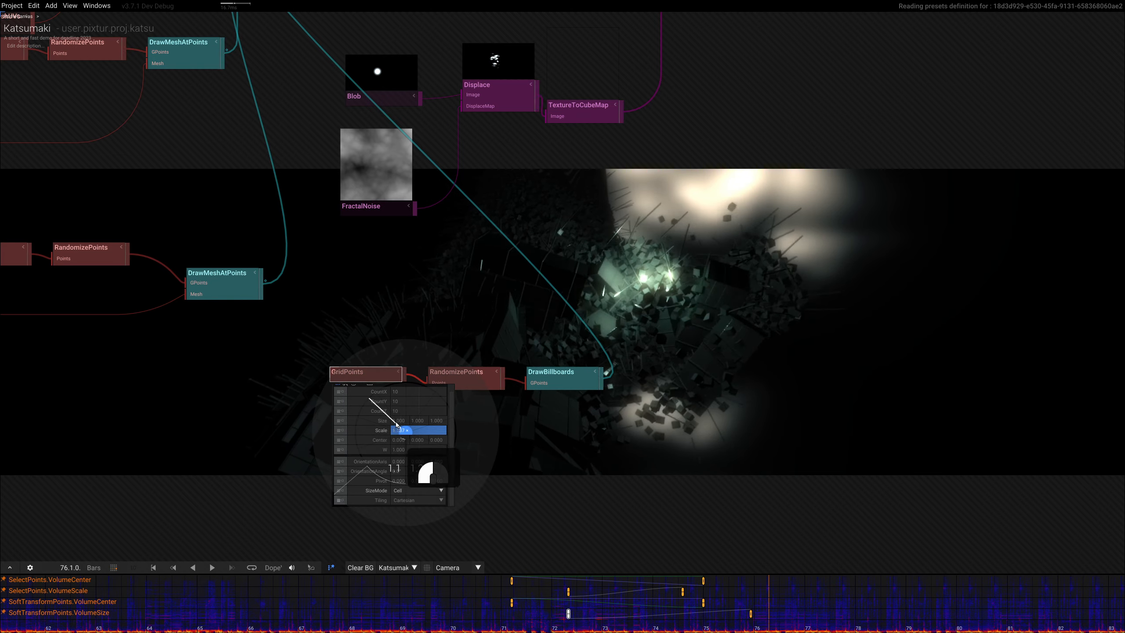
{"action": "left_click_drag", "start_coordinate": [391, 451], "coordinate": [392, 451]}
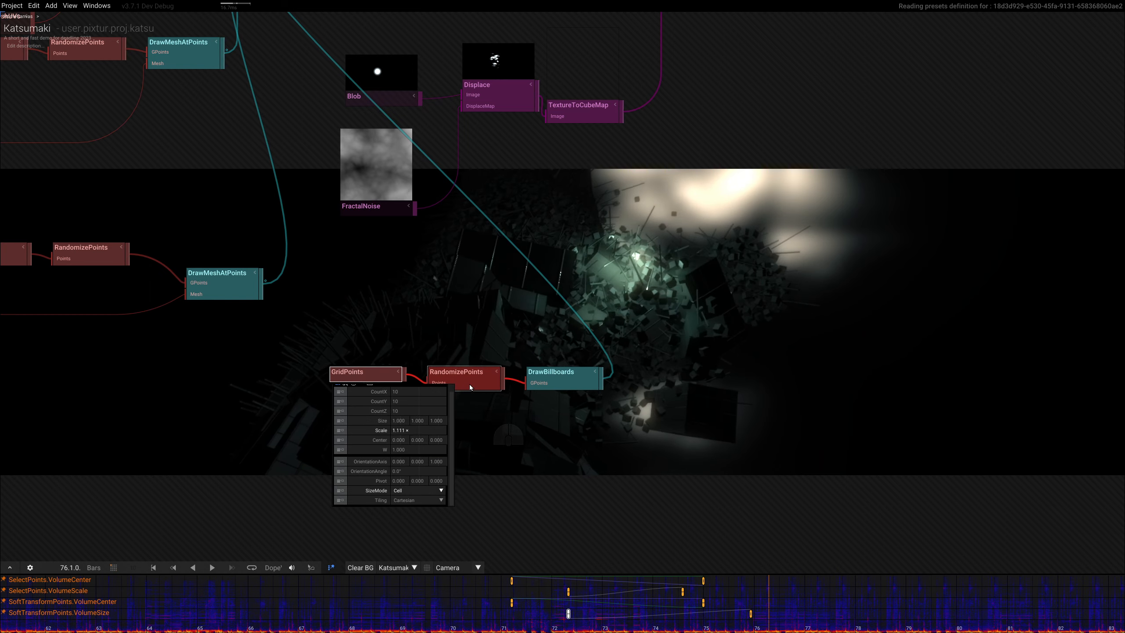
Increase the DrawBillboards node's Scale so the grid points stand out as small glowing dots
{"action": "left_click", "coordinate": [552, 385]}
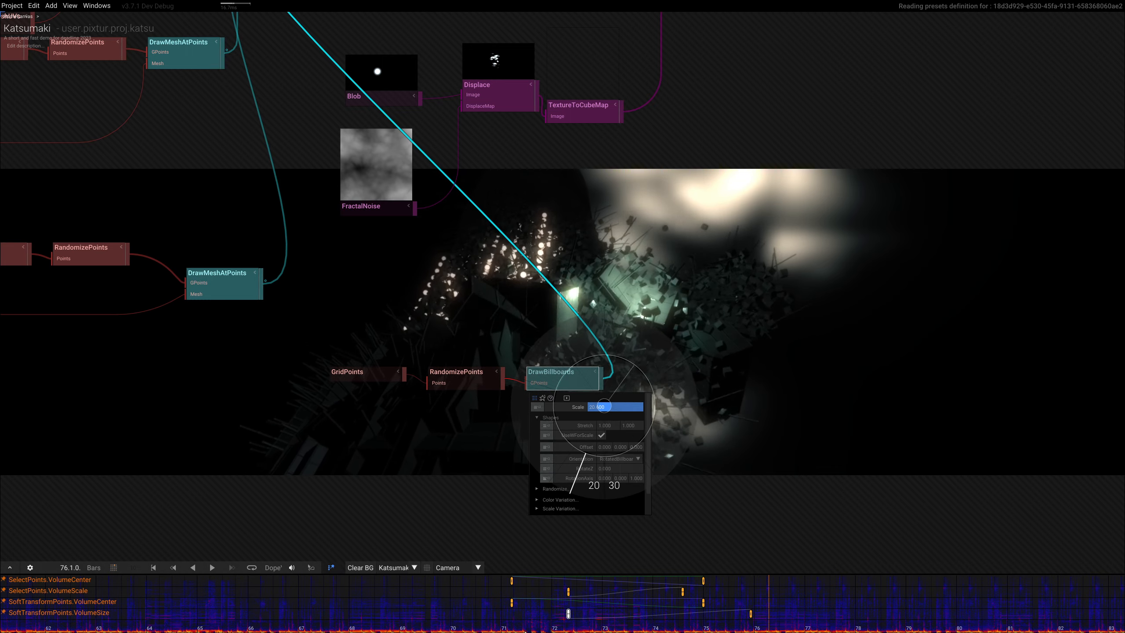
{"action": "left_click_drag", "start_coordinate": [570, 492], "coordinate": [622, 498]}
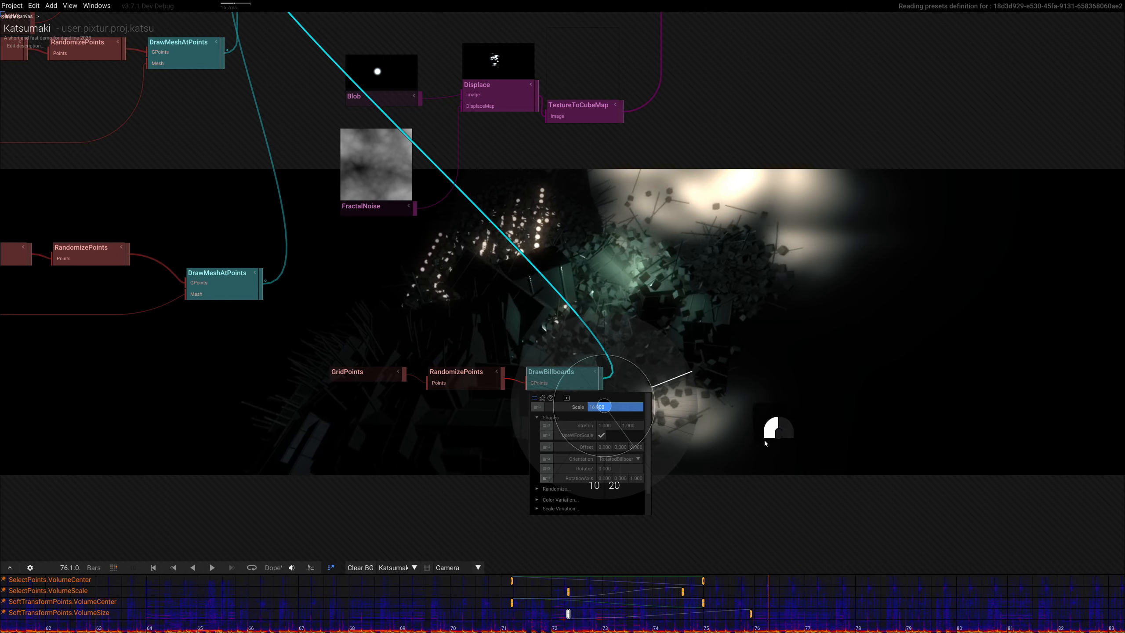
{"action": "left_click_drag", "start_coordinate": [765, 443], "coordinate": [762, 443]}
Scatter the grid by setting the new RandomizePoints node's Position to 1, 1, 1 and its Amount to 6.300
{"action": "left_click", "coordinate": [463, 380]}
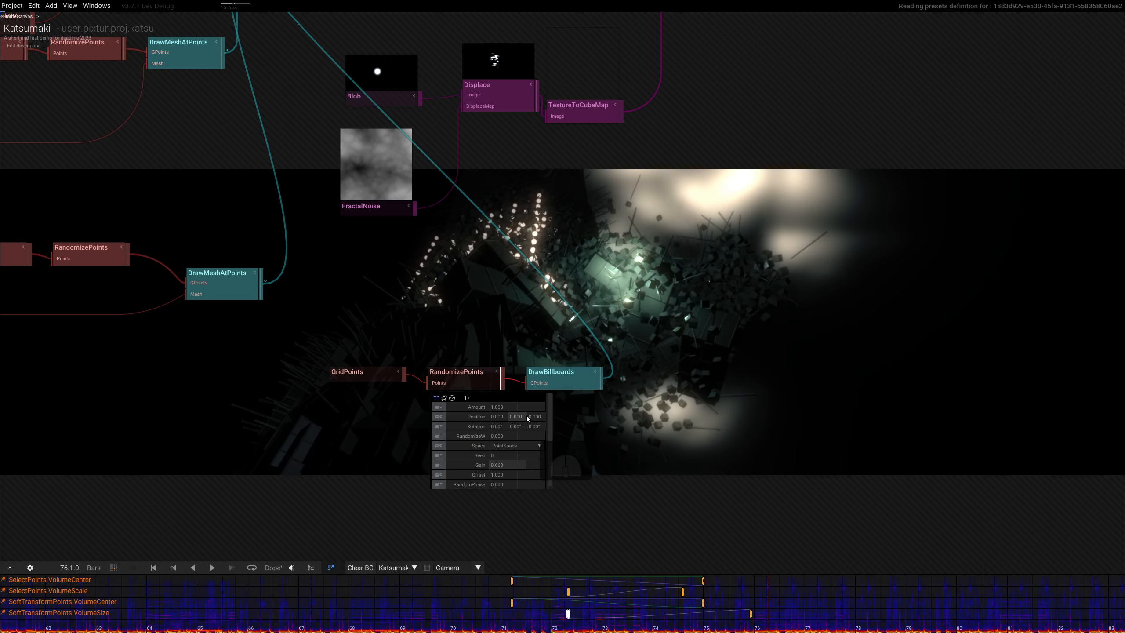
{"action": "left_click", "coordinate": [503, 420]}
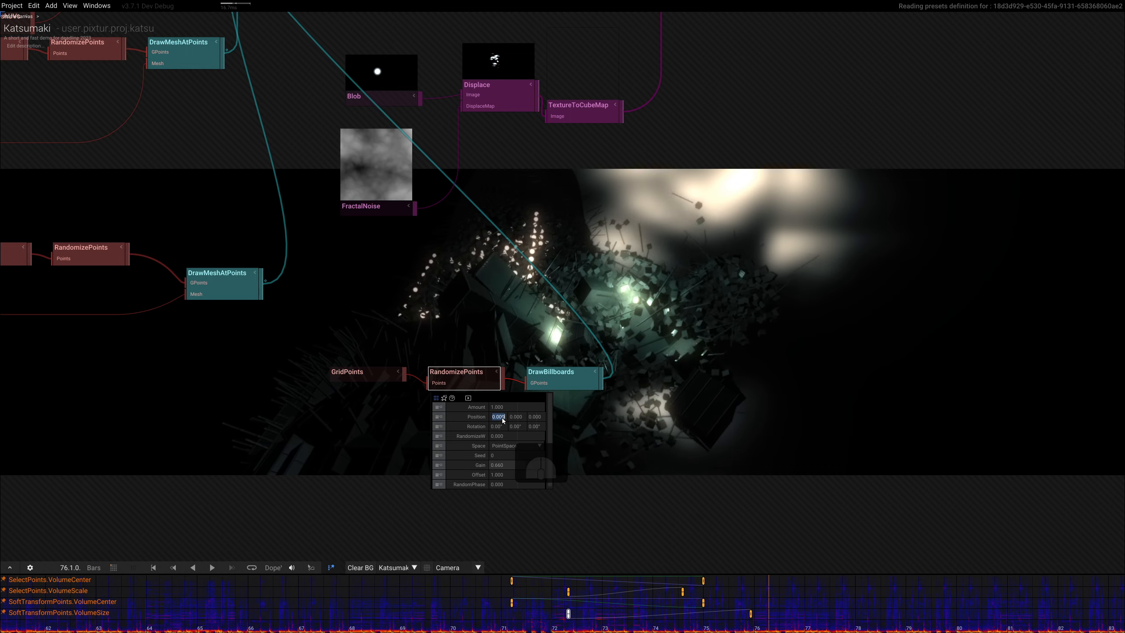
{"action": "type", "text": "1"}
{"action": "key", "text": "Tab"}
{"action": "type", "text": "1"}
{"action": "key", "text": "Tab"}
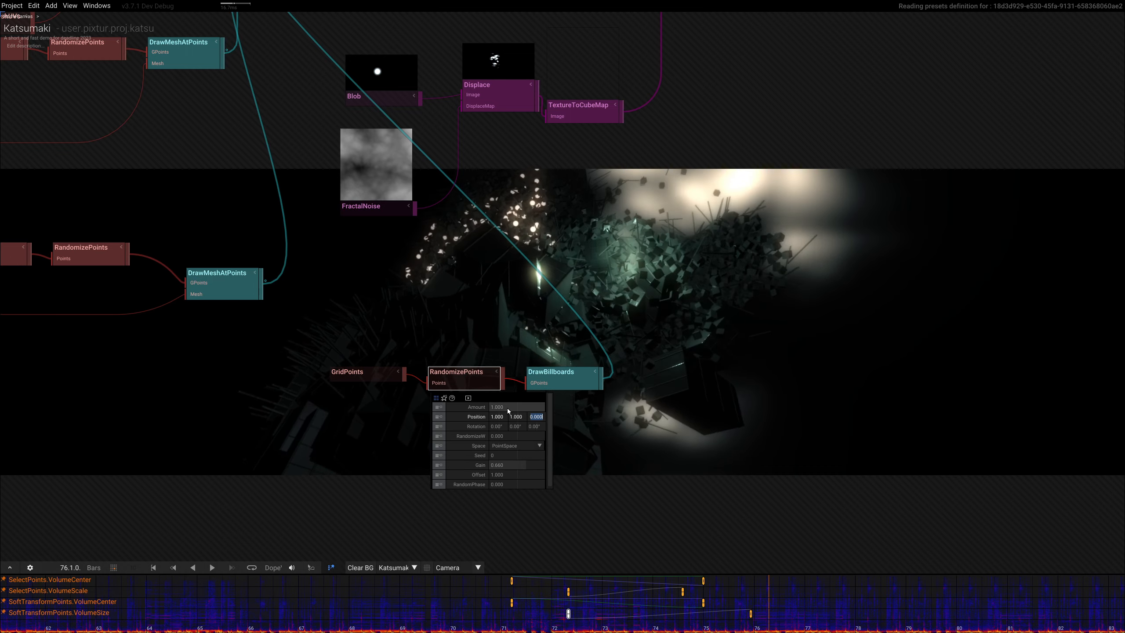
{"action": "left_click_drag", "start_coordinate": [508, 407], "coordinate": [626, 294]}
{"action": "left_click", "coordinate": [535, 416]}
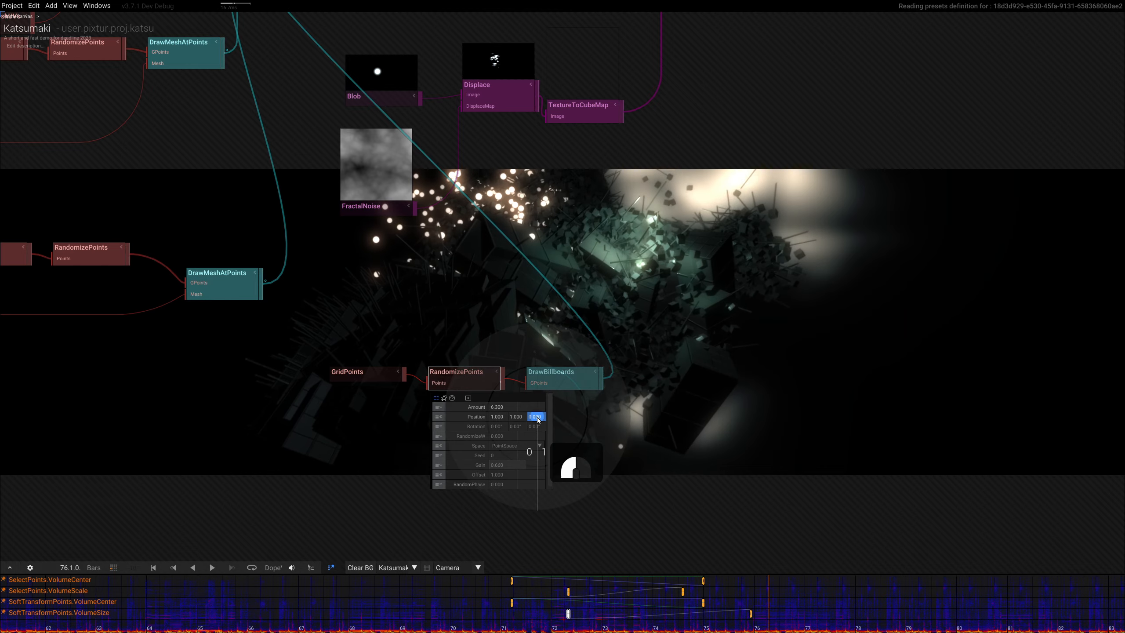
{"action": "type", "text": "1"}
{"action": "left_click", "coordinate": [587, 423]}
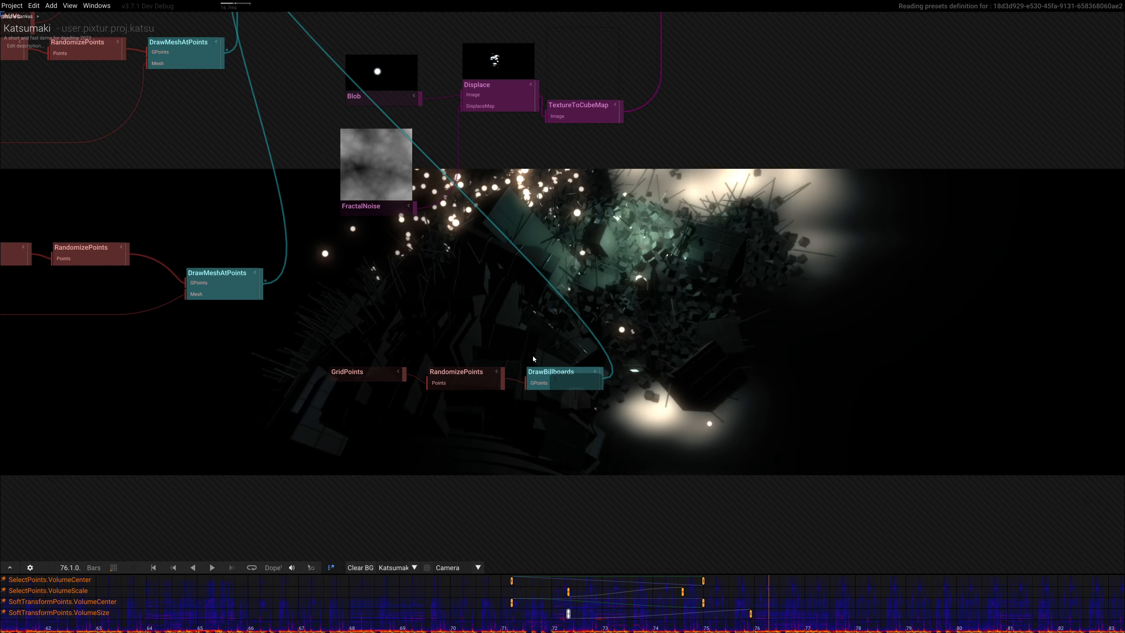
Vary the size of the glowing points by setting RandomizePoints' RandomizeW to -0.120
{"action": "right_click_drag", "start_coordinate": [691, 254], "coordinate": [636, 227]}
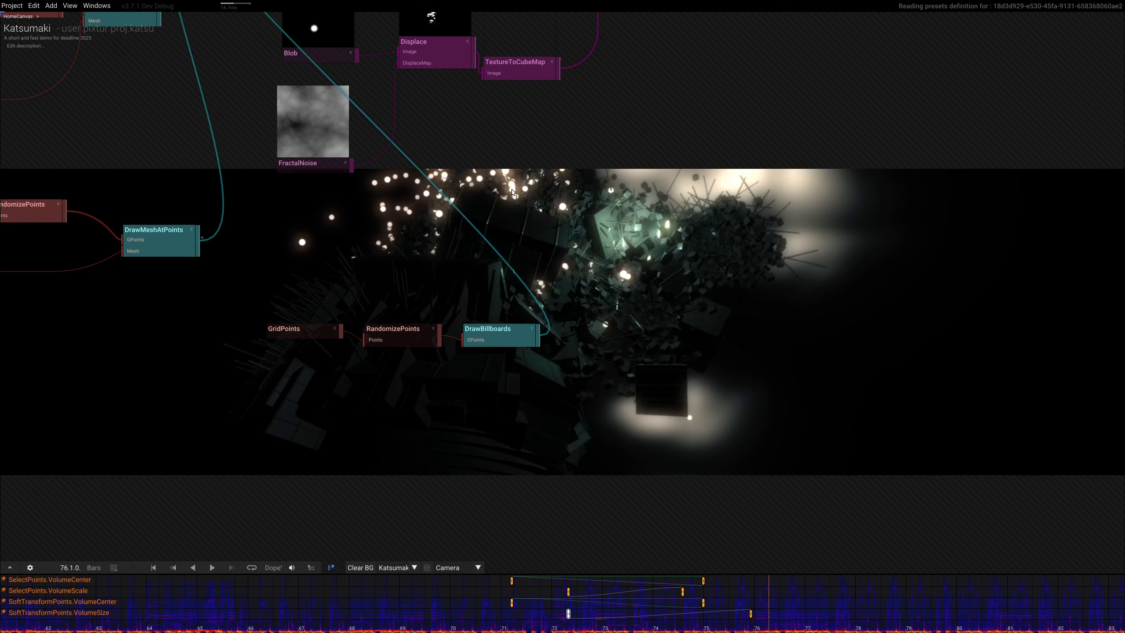
{"action": "left_click", "coordinate": [385, 344]}
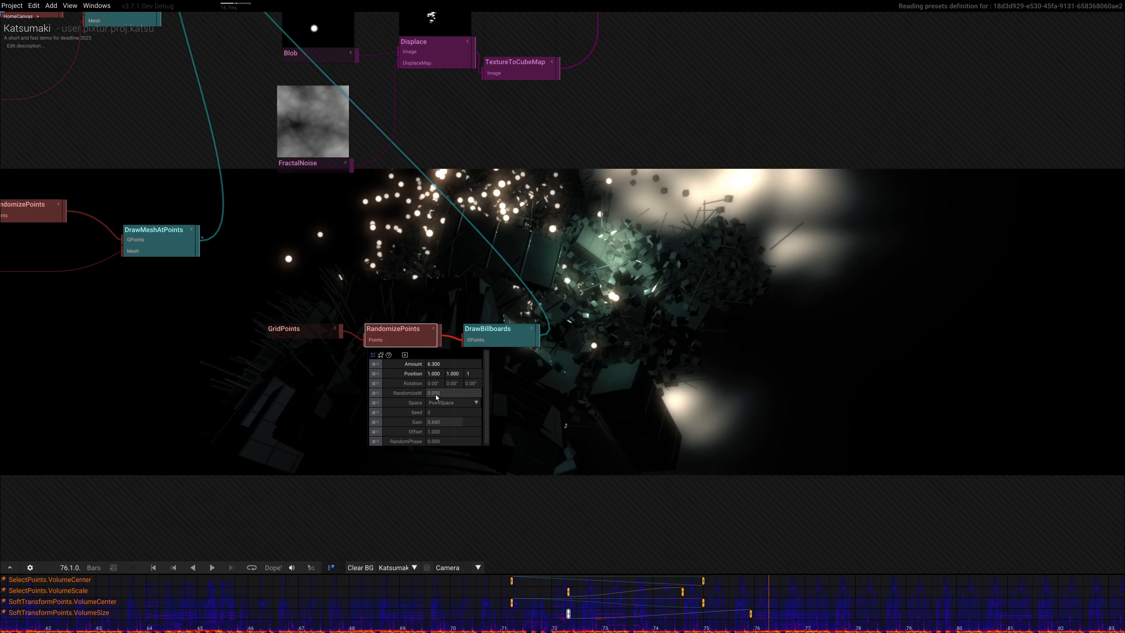
{"action": "left_click_drag", "start_coordinate": [436, 394], "coordinate": [448, 409]}
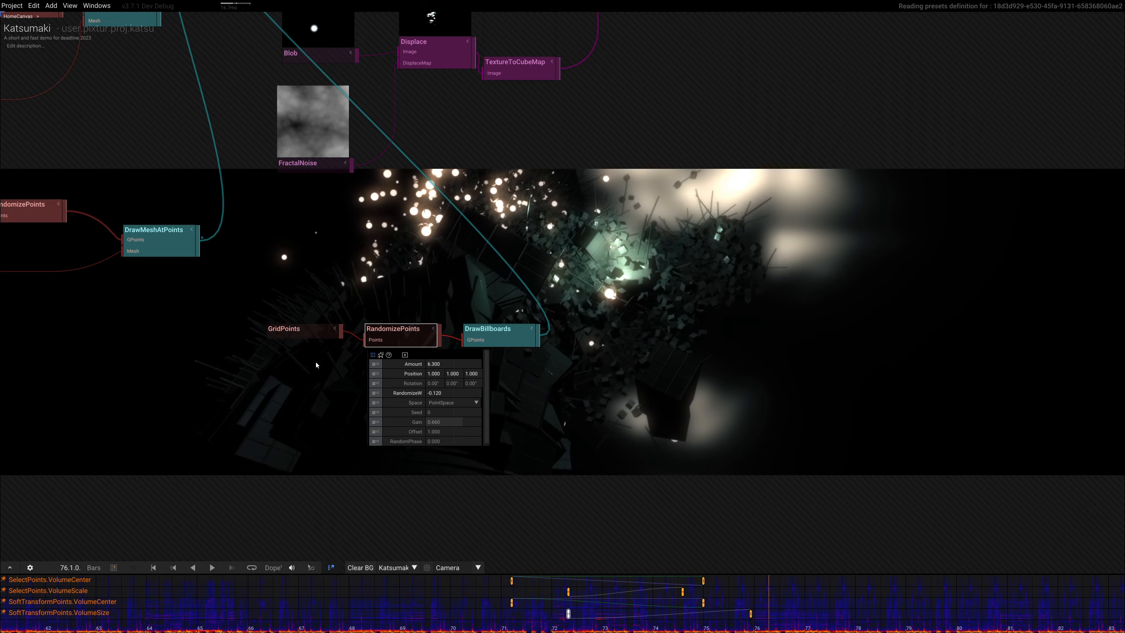
Add a Time node below GridPoints and connect it to the RandomPhase input of RandomizePoints
{"action": "key", "text": "Tab"}
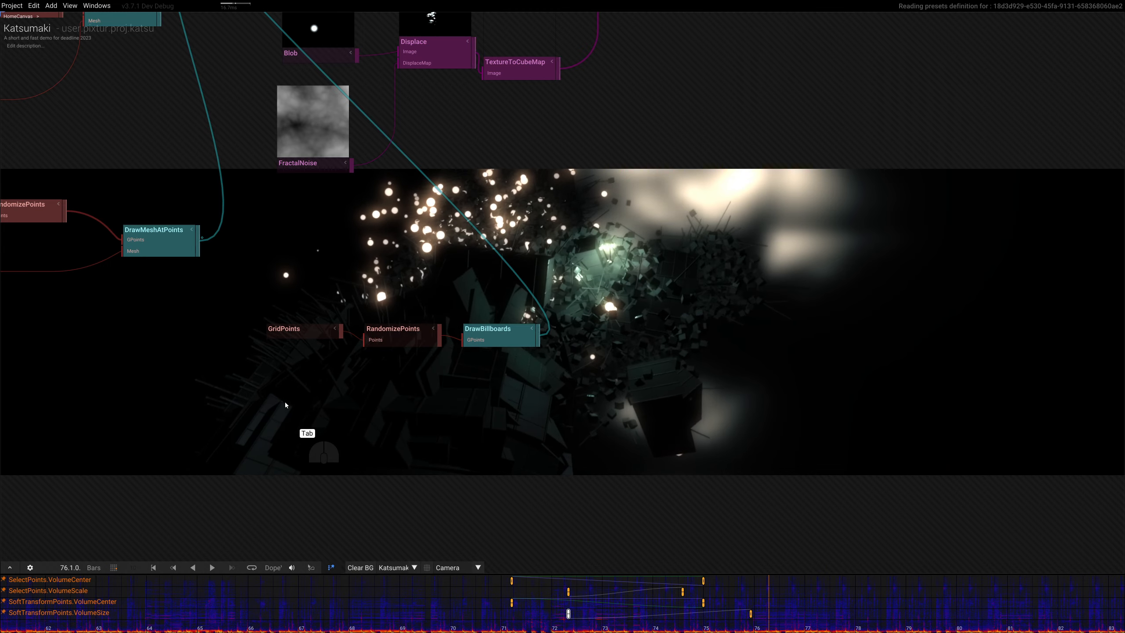
{"action": "type", "text": "time"}
{"action": "key", "text": "Return"}
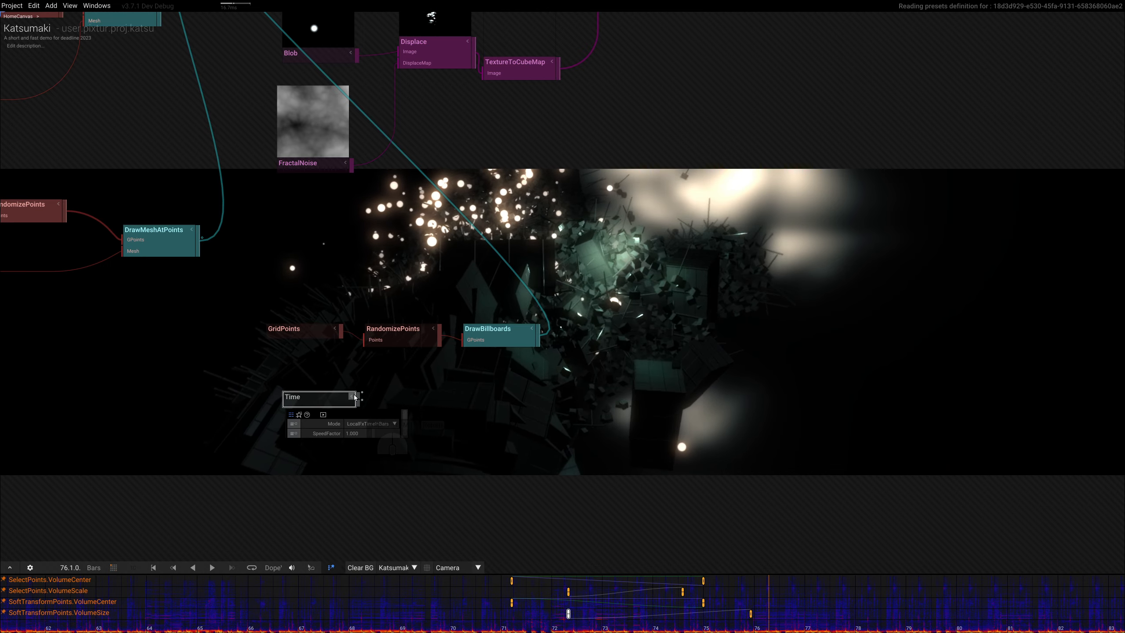
{"action": "left_click_drag", "start_coordinate": [346, 351], "coordinate": [349, 384]}
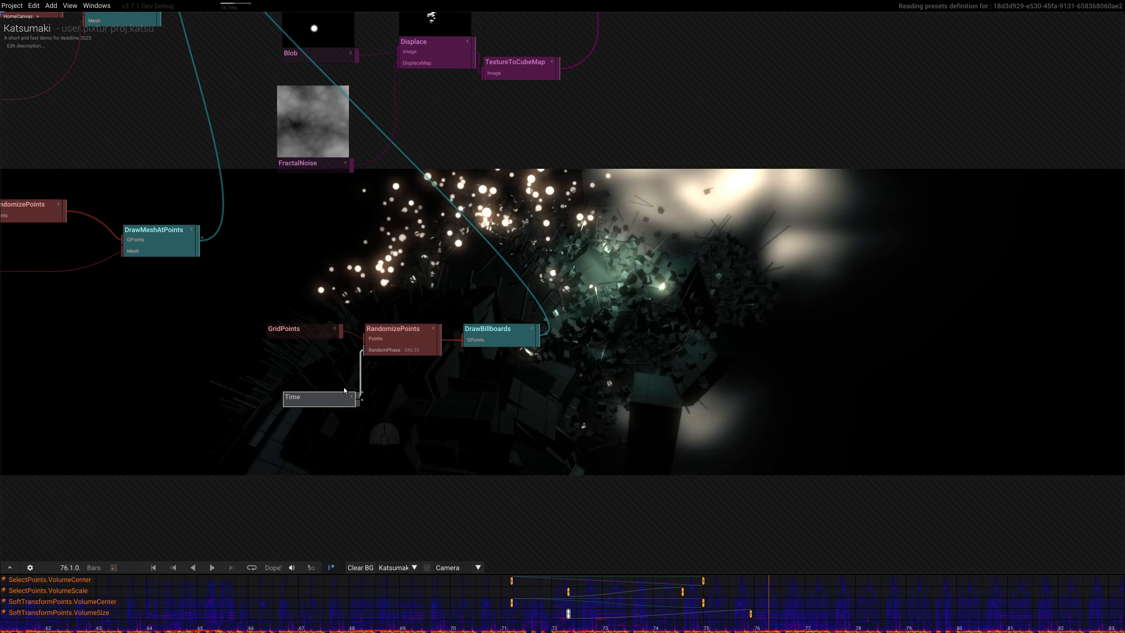
Move the Time node further below GridPoints, divide its SpeedFactor by 64 and adjust it to 0.064
{"action": "left_click", "coordinate": [321, 404]}
{"action": "left_click", "coordinate": [346, 426]}
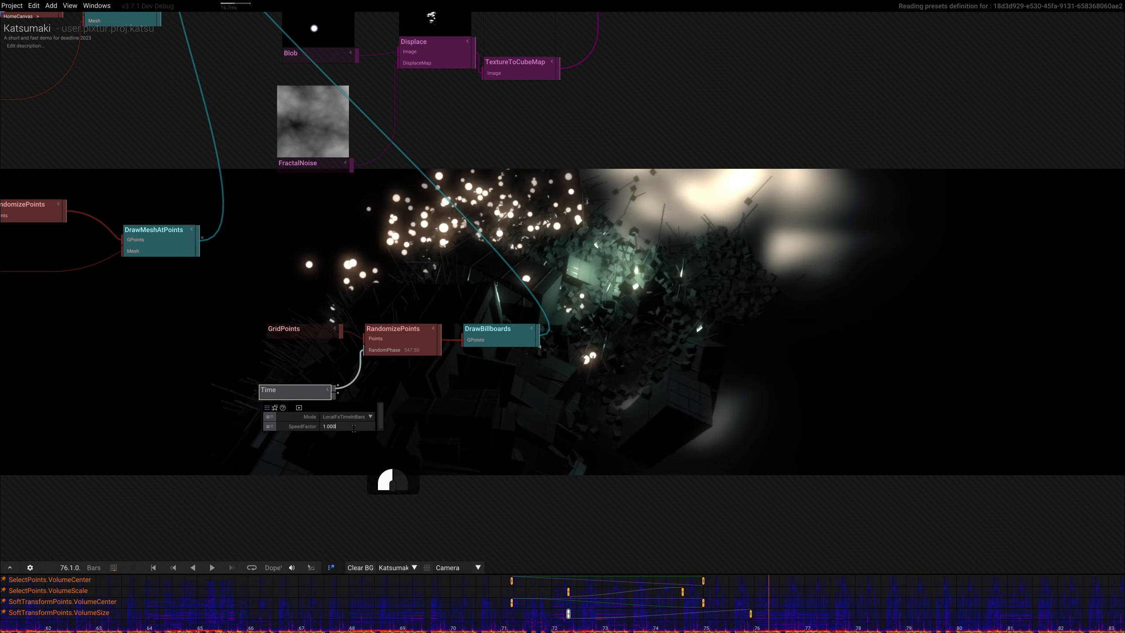
{"action": "type", "text": "/64"}
{"action": "key", "text": "Return"}
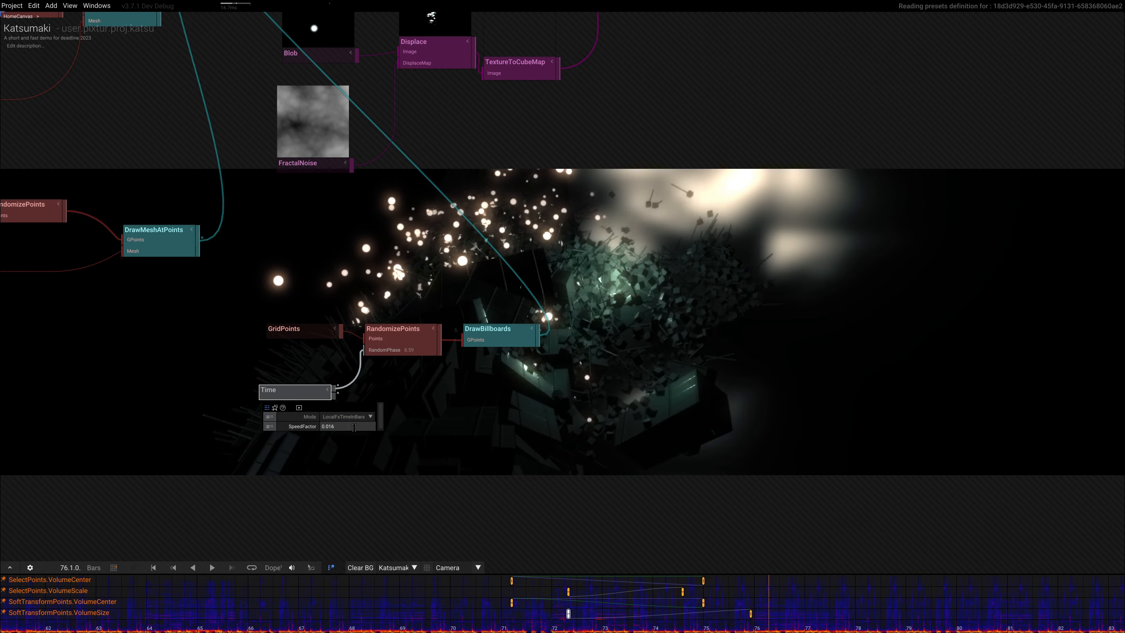
{"action": "left_click", "coordinate": [354, 427]}
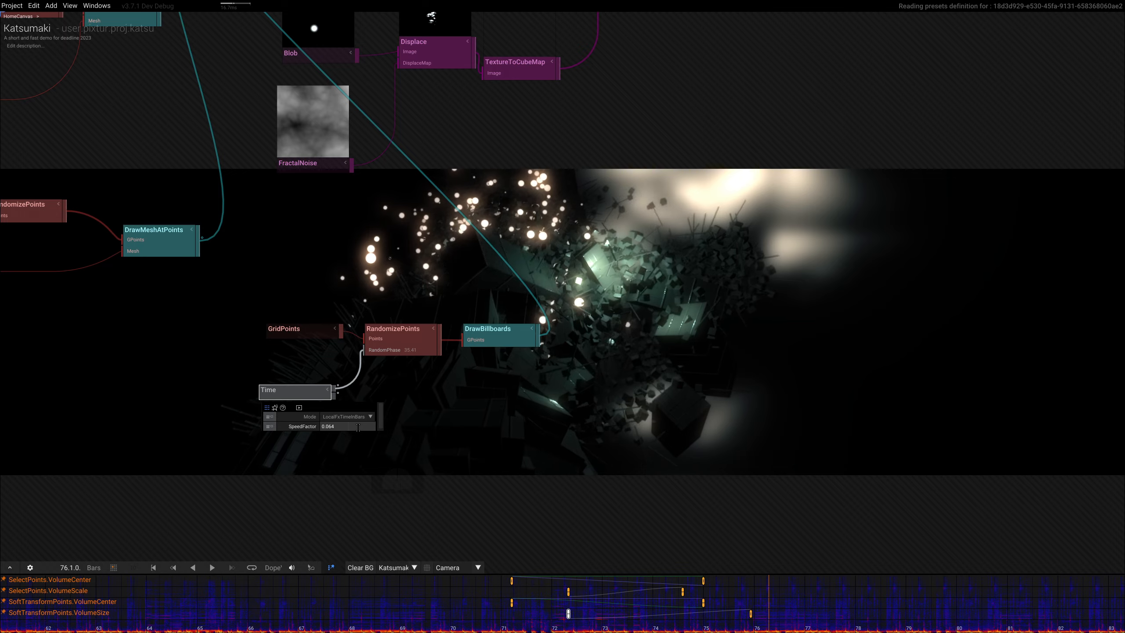
Raise the DrawBillboards node's Scale further to make the glowing points larger
{"action": "left_click", "coordinate": [488, 342]}
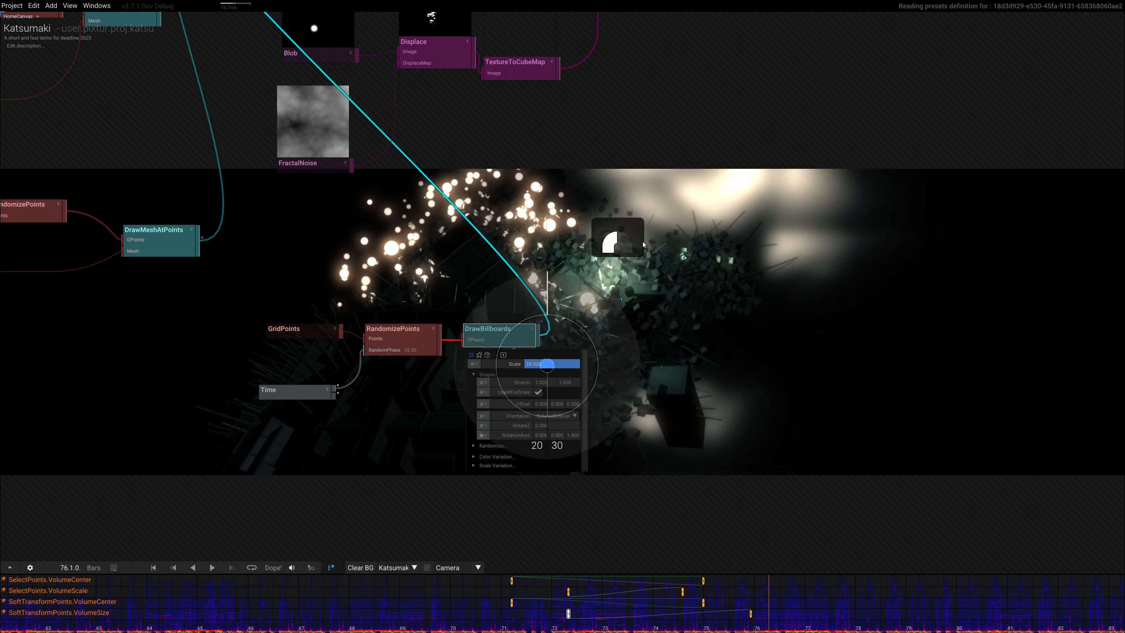
{"action": "left_click_drag", "start_coordinate": [643, 244], "coordinate": [353, 547], "text": "alt"}
{"action": "left_click_drag", "start_coordinate": [567, 232], "coordinate": [398, 293], "text": "alt"}
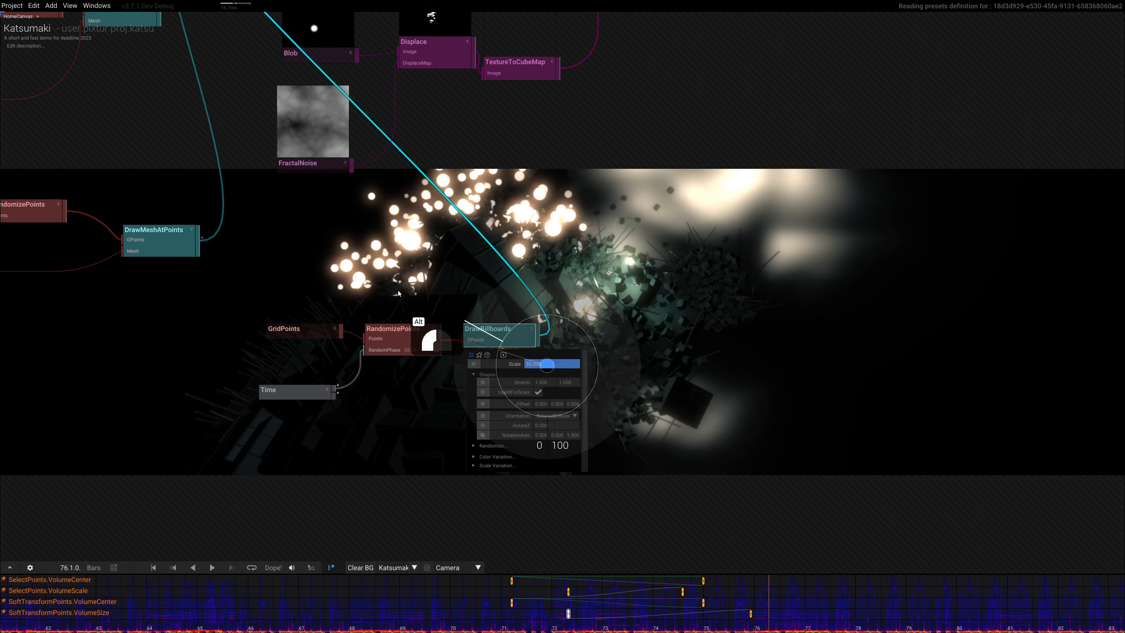
Increase the GridPoints node's Size to spread the glowing points more widely through the scene, and save the project
{"action": "left_click", "coordinate": [284, 329]}
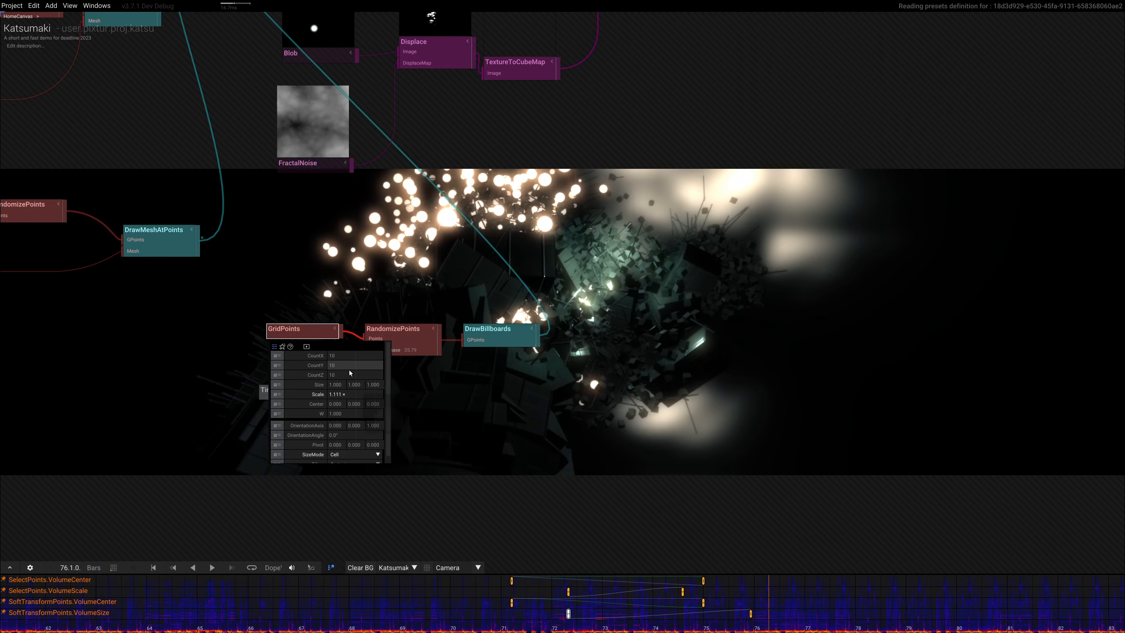
{"action": "left_click_drag", "start_coordinate": [378, 385], "coordinate": [346, 374]}
{"action": "left_click", "coordinate": [307, 385]}
{"action": "right_click_drag", "start_coordinate": [541, 389], "coordinate": [605, 358]}
{"action": "key", "text": "ctrl+s"}
Tidy the graph by moving the Time node directly underneath GridPoints
{"action": "scroll", "coordinate": [596, 383], "scroll_direction": "up", "scroll_amount": 1}
{"action": "scroll", "coordinate": [585, 375], "scroll_direction": "down", "scroll_amount": 1}
{"action": "left_click", "coordinate": [603, 354]}
{"action": "right_click_drag", "start_coordinate": [448, 373], "coordinate": [458, 363]}
{"action": "left_click_drag", "start_coordinate": [376, 370], "coordinate": [392, 341]}
Add a Blob image node to the graph below the DrawBillboards chain
{"action": "key", "text": "Tab"}
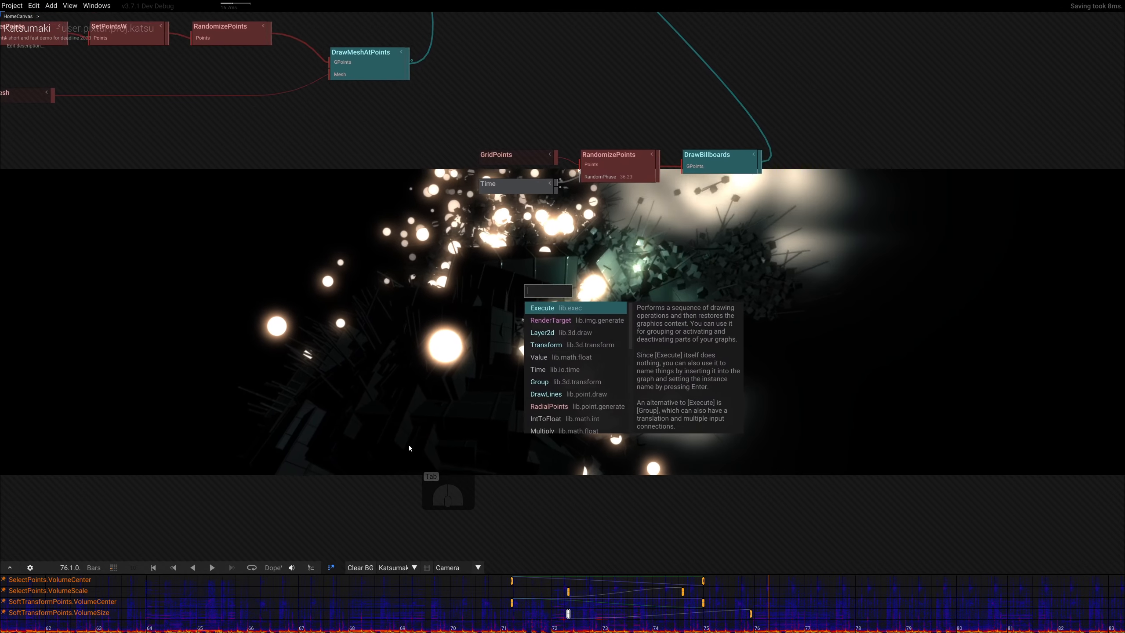
{"action": "type", "text": "blob"}
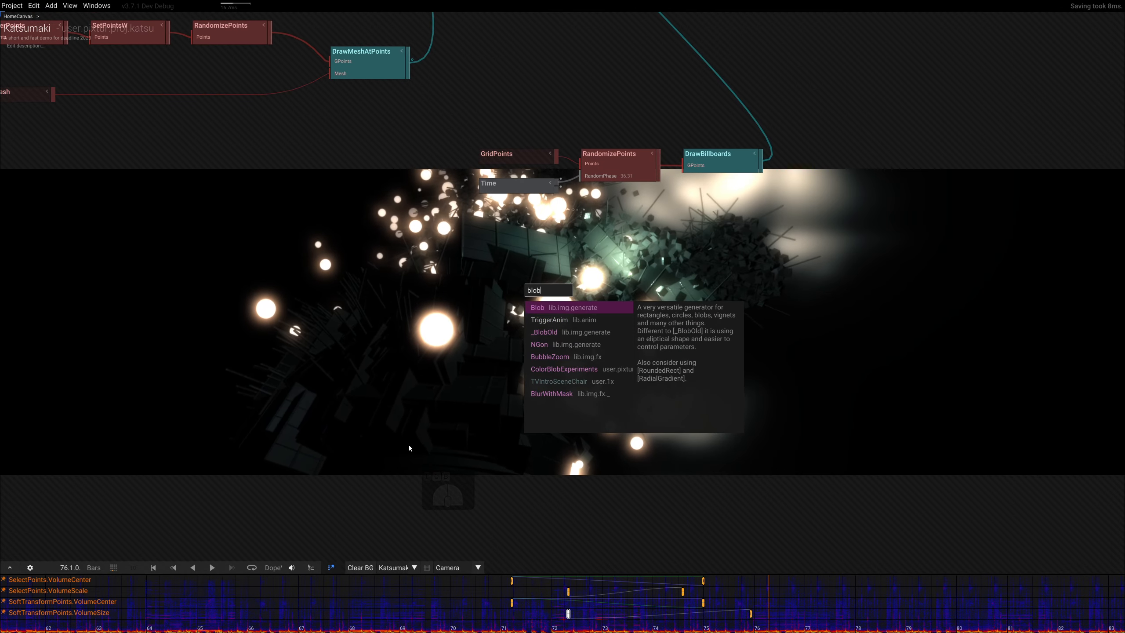
{"action": "key", "text": "Return"}
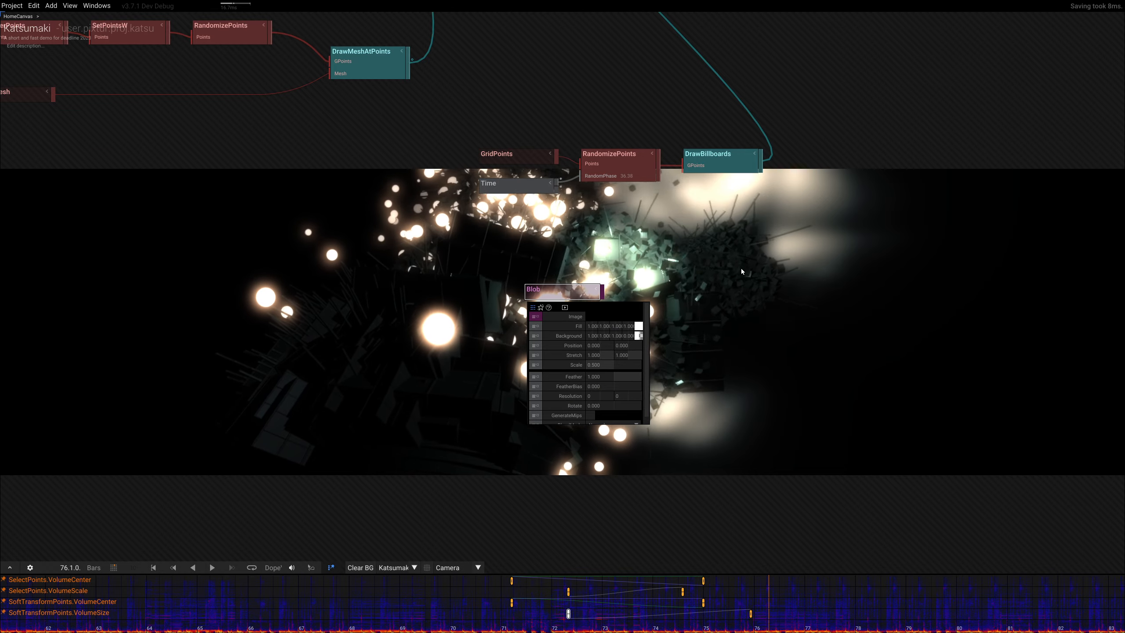
{"action": "right_click_drag", "start_coordinate": [742, 264], "coordinate": [601, 325]}
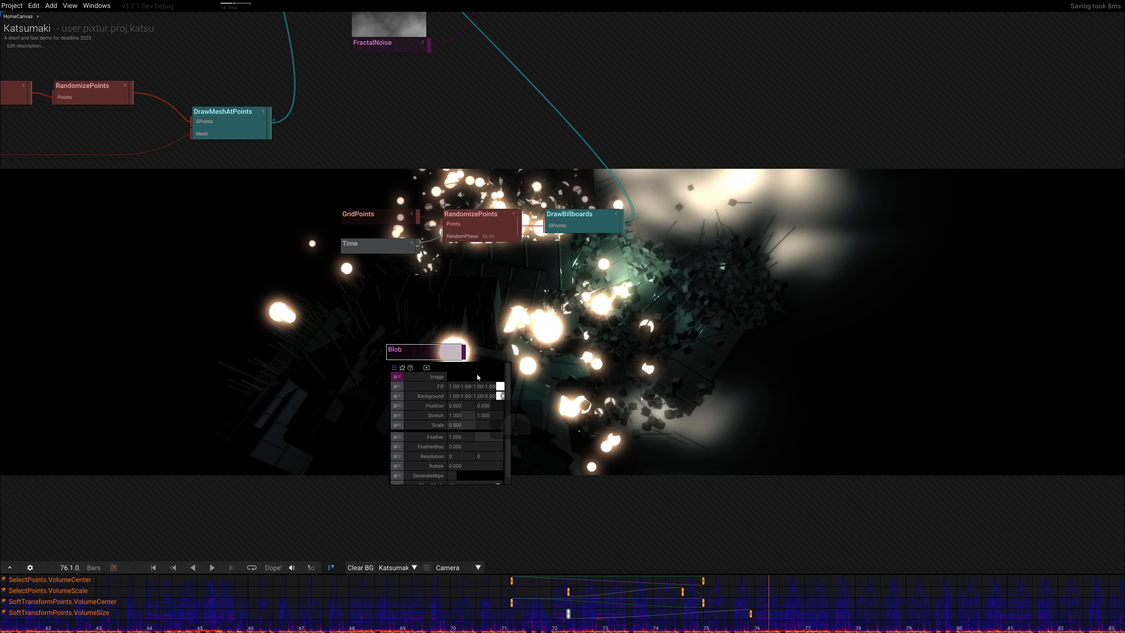
Set the Blob node's Resolution to 256 by 256
{"action": "left_click", "coordinate": [454, 456]}
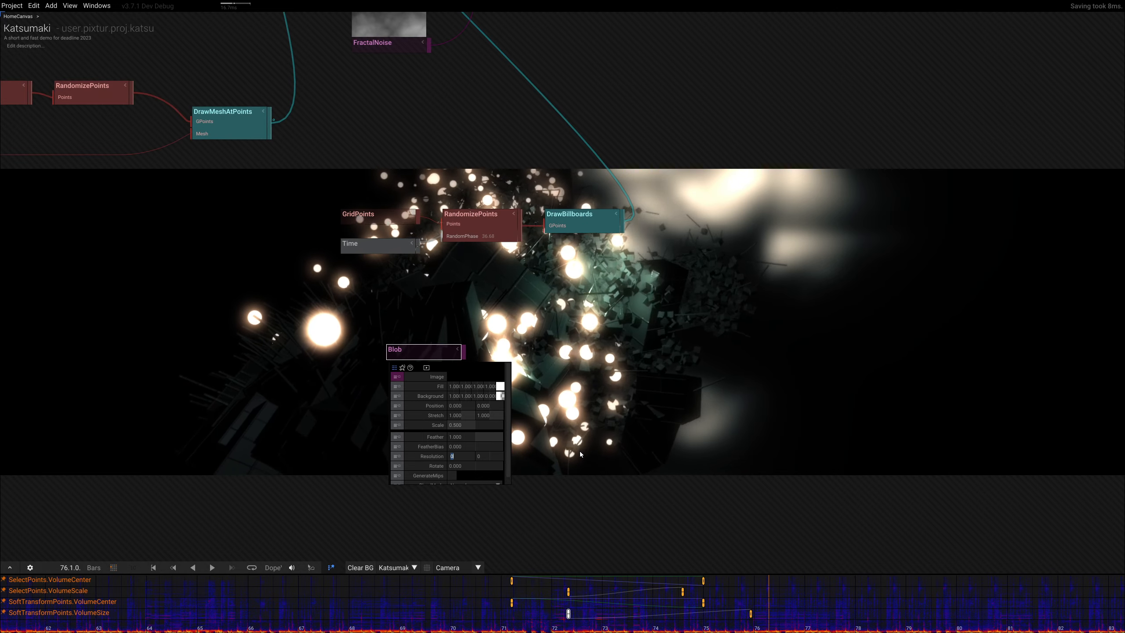
{"action": "type", "text": "256"}
{"action": "key", "text": "Tab"}
{"action": "type", "text": "256"}
{"action": "left_click", "coordinate": [566, 414]}
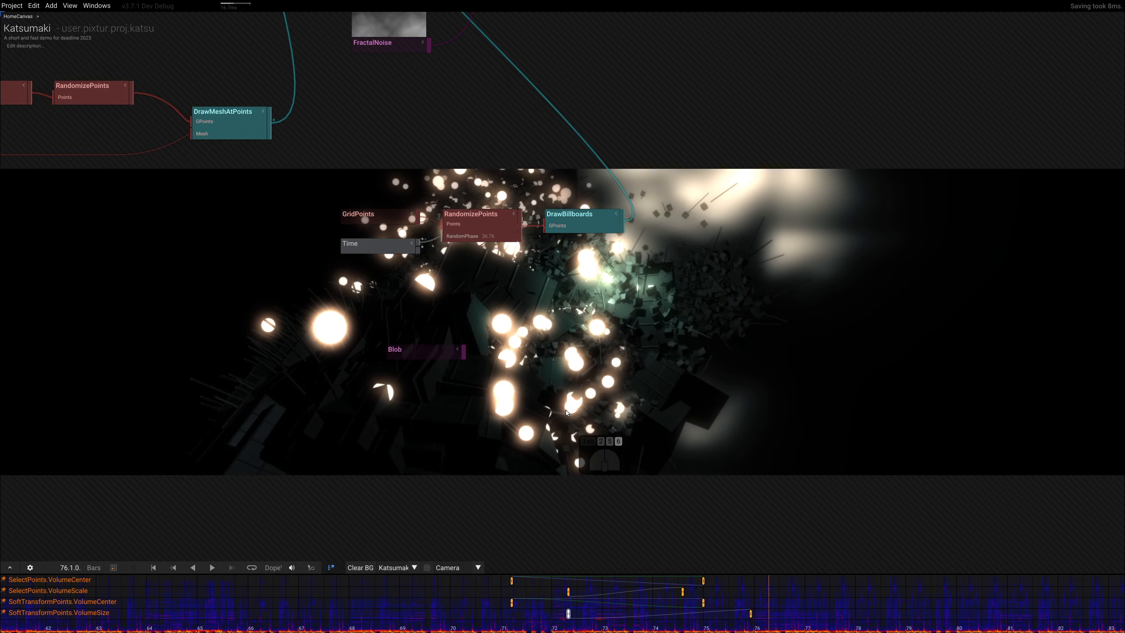
Place the Blob node below Time and connect its output to the DrawBillboards node's Texture input
{"action": "left_click_drag", "start_coordinate": [392, 357], "coordinate": [331, 359]}
{"action": "right_click_drag", "start_coordinate": [444, 312], "coordinate": [421, 347]}
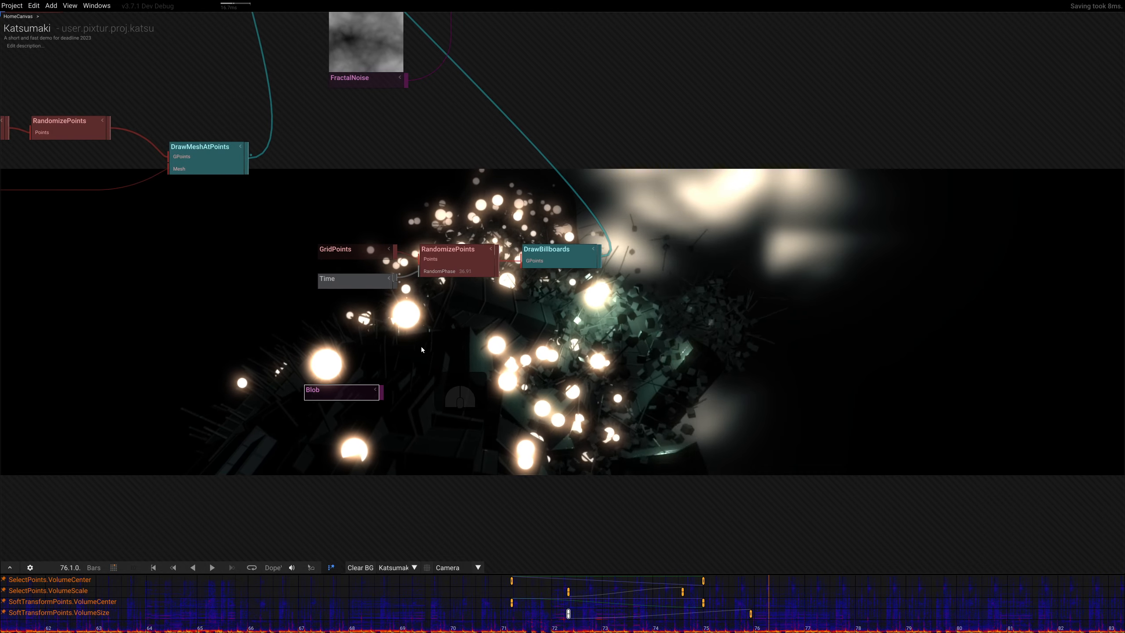
{"action": "scroll", "coordinate": [421, 350], "scroll_direction": "up", "scroll_amount": 2}
{"action": "left_click_drag", "start_coordinate": [373, 401], "coordinate": [536, 238]}
{"action": "right_click_drag", "start_coordinate": [659, 265], "coordinate": [578, 255]}
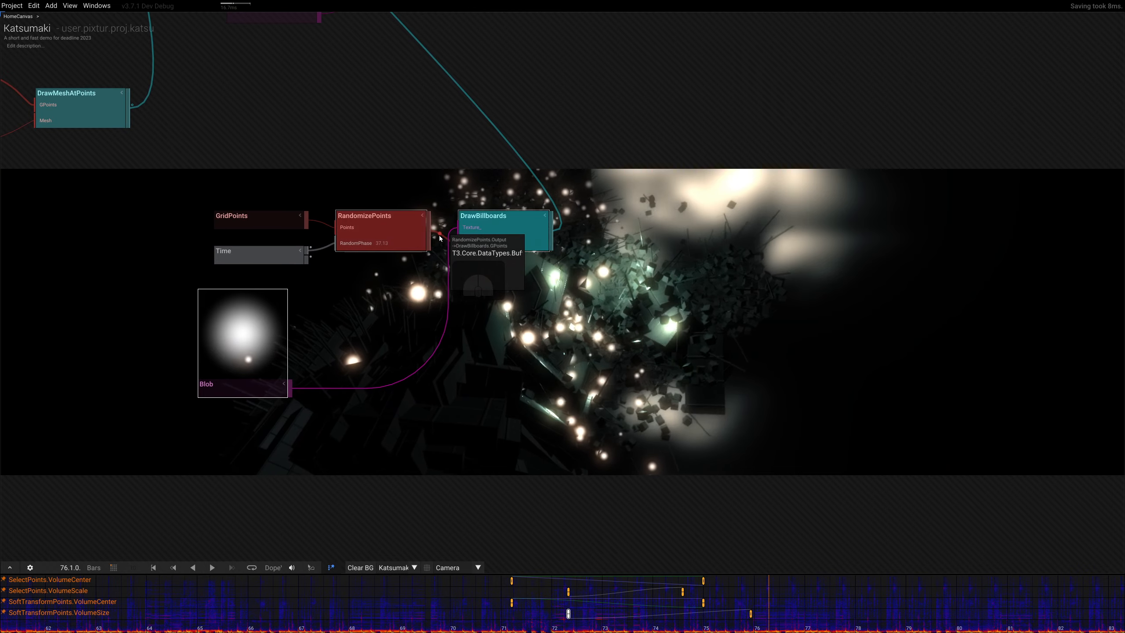
Raise the DrawBillboards node's Scale to 175 and turn off EnableDepthWrite in its draw settings
{"action": "left_click", "coordinate": [486, 235]}
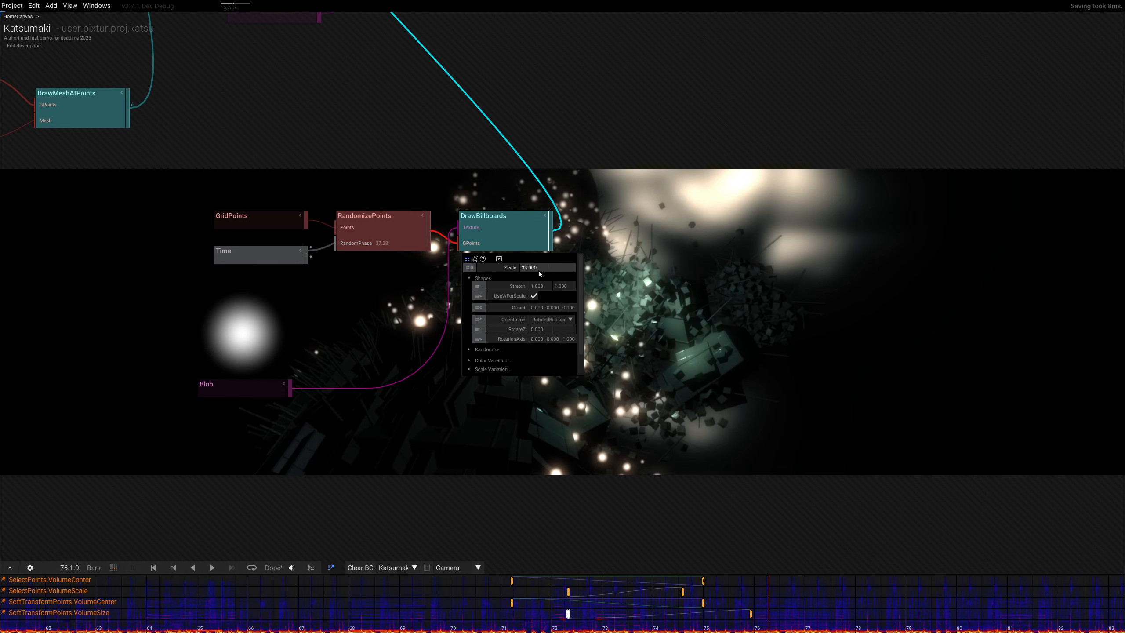
{"action": "left_click_drag", "start_coordinate": [540, 270], "coordinate": [771, 266], "text": "alt"}
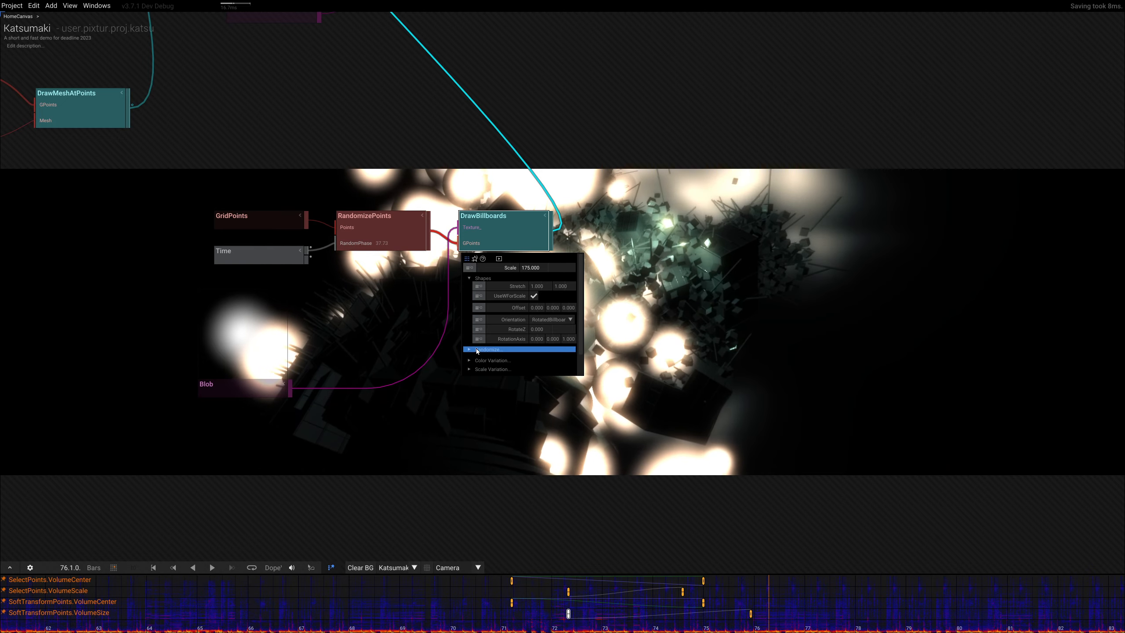
{"action": "scroll", "coordinate": [580, 315], "scroll_direction": "down", "scroll_amount": 2}
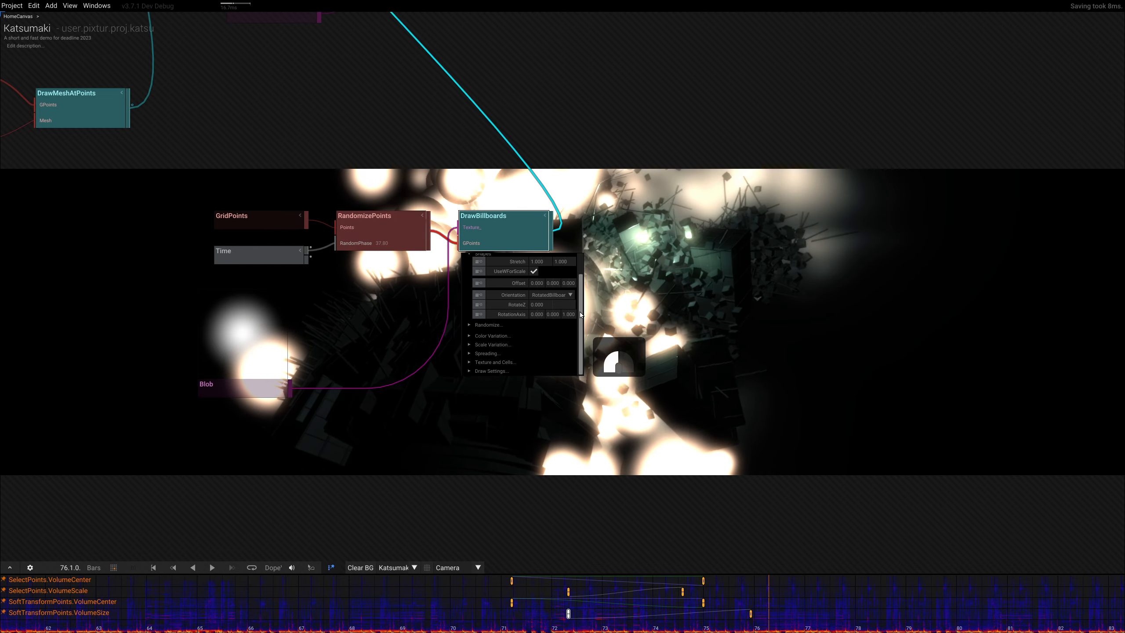
{"action": "left_click", "coordinate": [468, 371]}
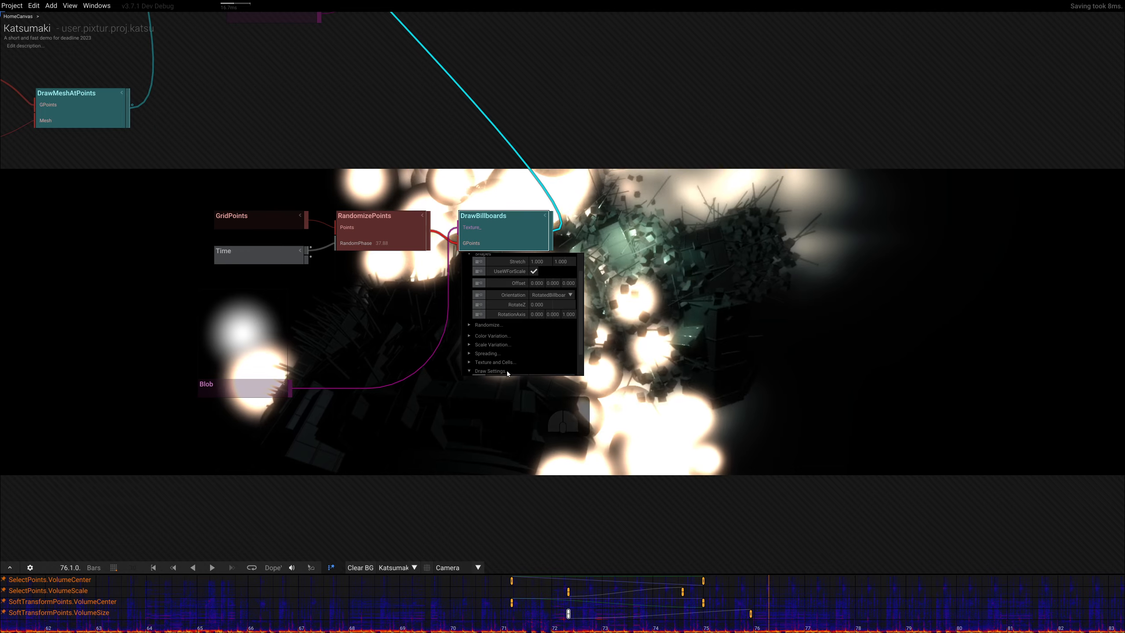
{"action": "left_click", "coordinate": [470, 362]}
{"action": "scroll", "coordinate": [472, 360], "scroll_direction": "down", "scroll_amount": 5}
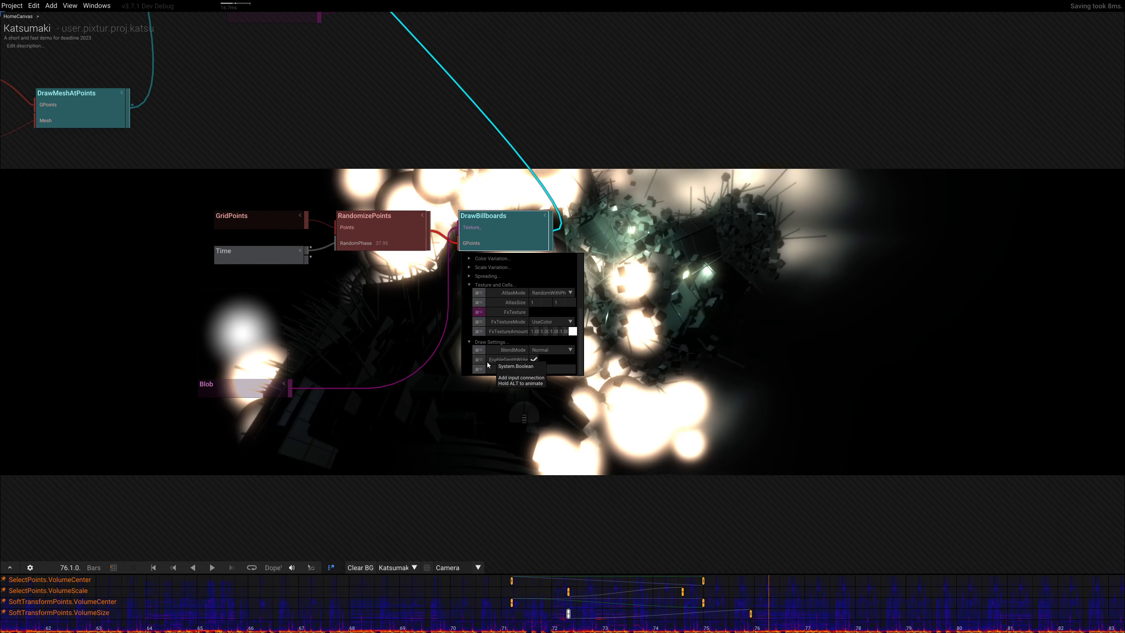
{"action": "left_click", "coordinate": [534, 360]}
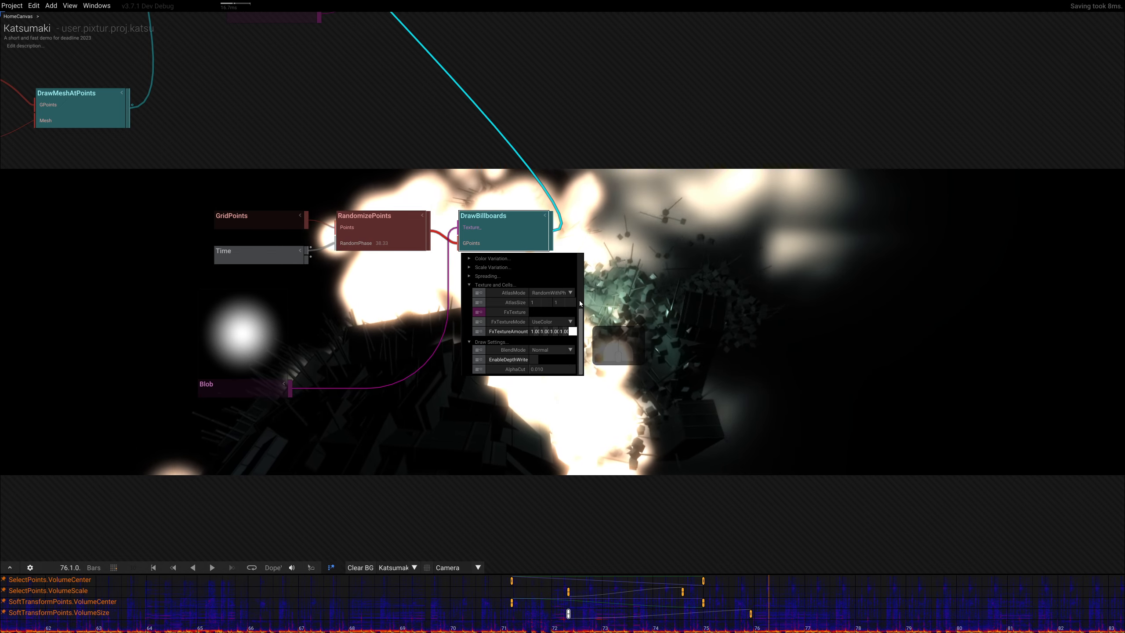
Lower the alpha of the DrawBillboards node's Color in its color variation settings to make the glows more transparent
{"action": "scroll", "coordinate": [562, 306], "scroll_direction": "up", "scroll_amount": 3}
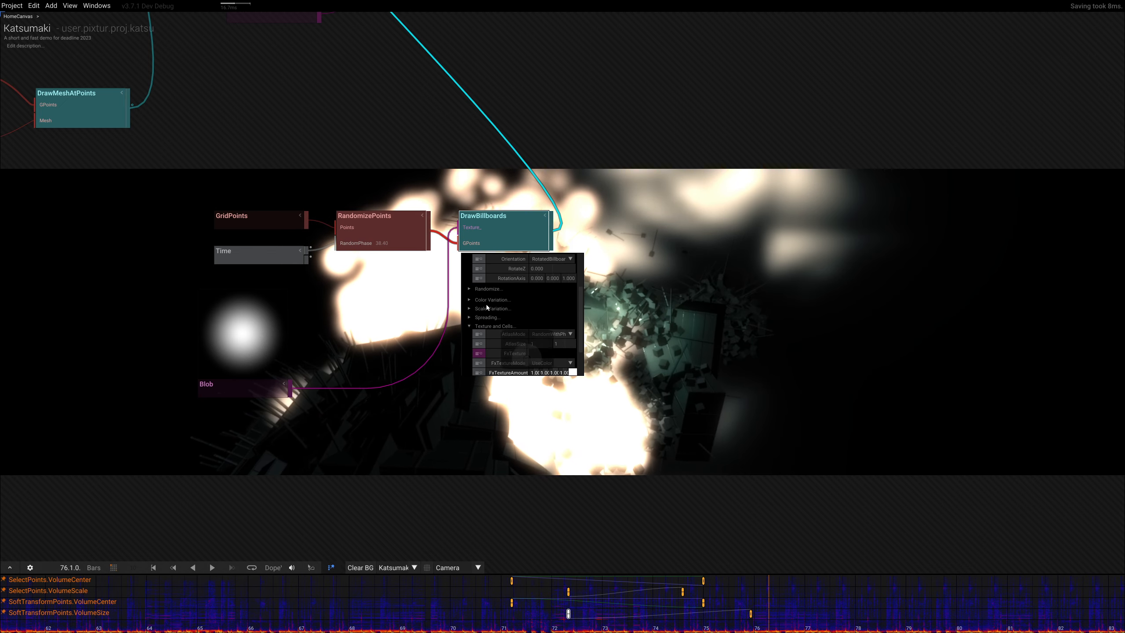
{"action": "left_click", "coordinate": [465, 300]}
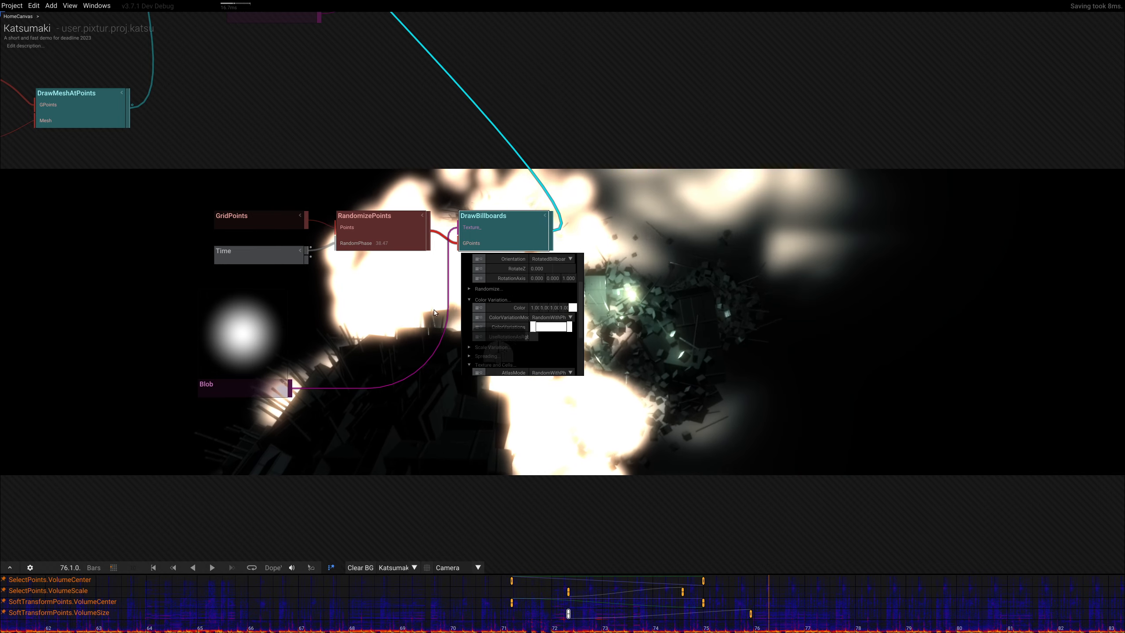
{"action": "left_click_drag", "start_coordinate": [573, 308], "coordinate": [571, 346]}
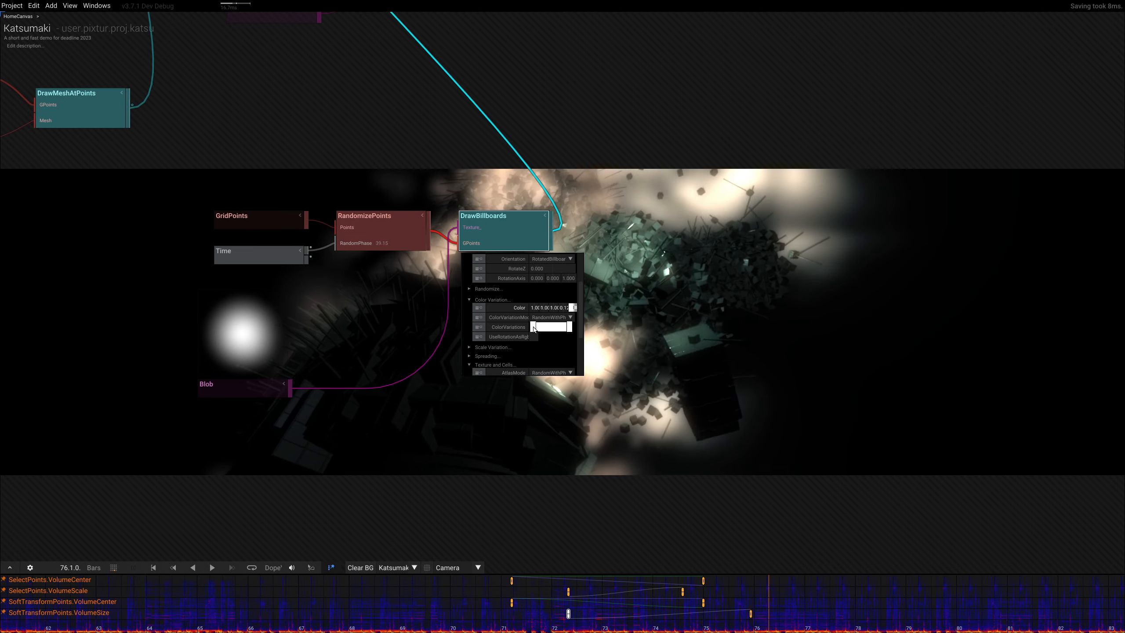
Add a red stop near the middle of the ColorVariations gradient and switch the gradient's interpolation to Hold
{"action": "left_click", "coordinate": [548, 327]}
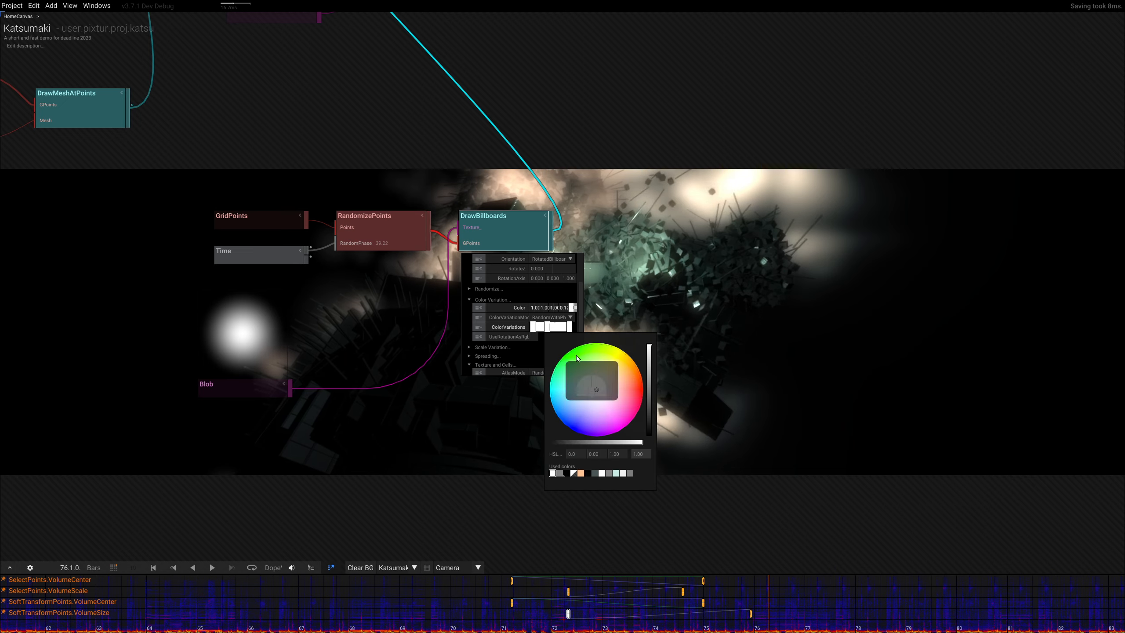
{"action": "left_click", "coordinate": [642, 388]}
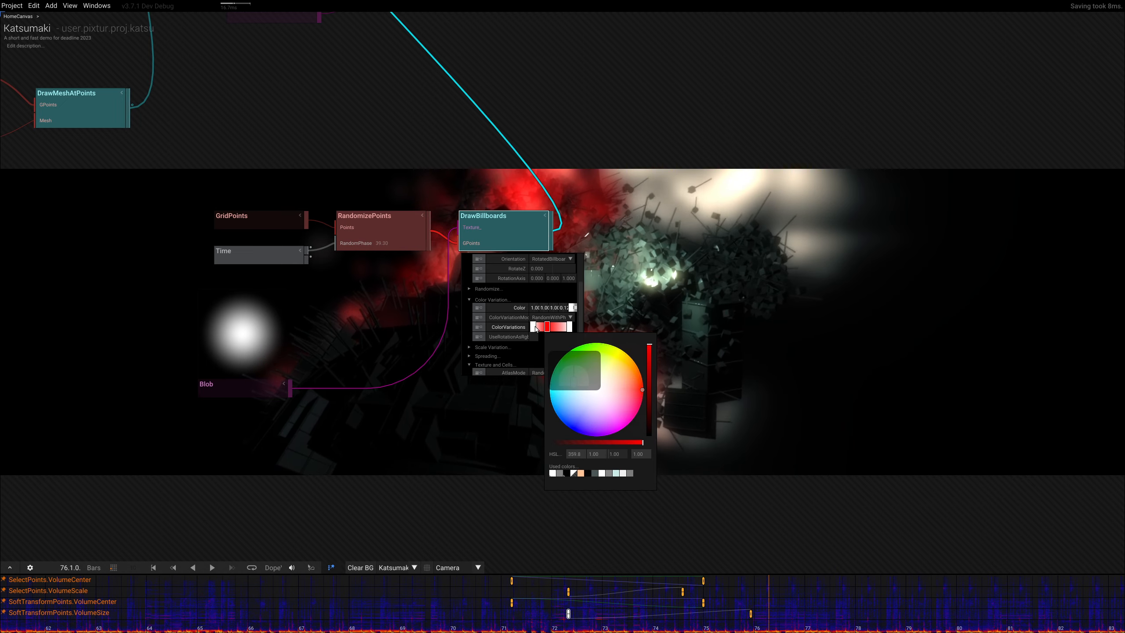
{"action": "left_click", "coordinate": [569, 327]}
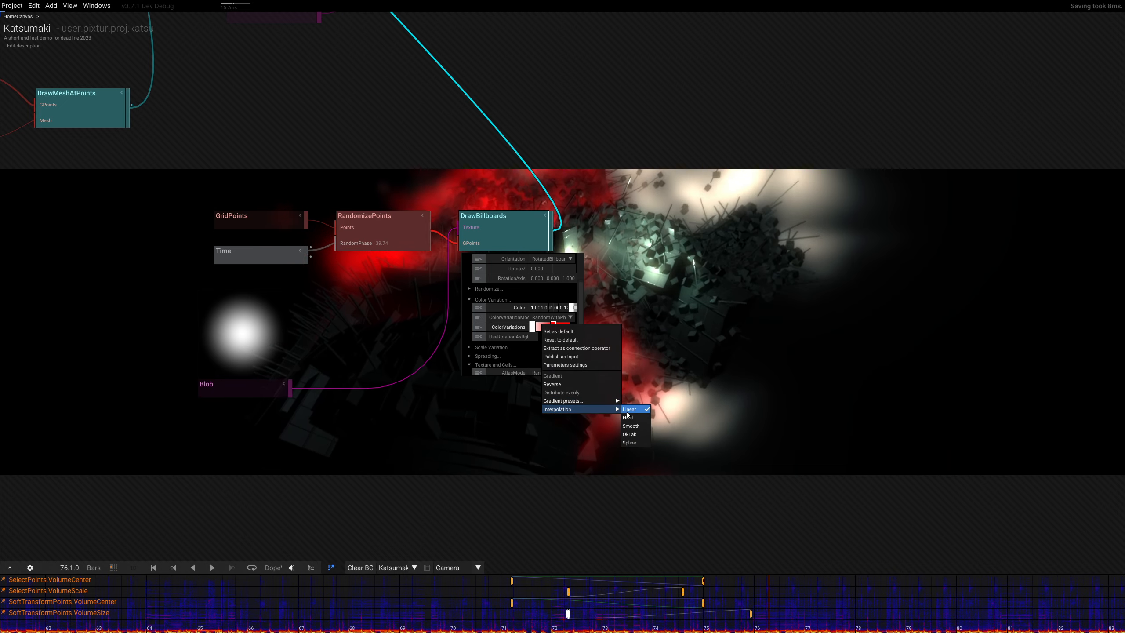
{"action": "left_click", "coordinate": [626, 417]}
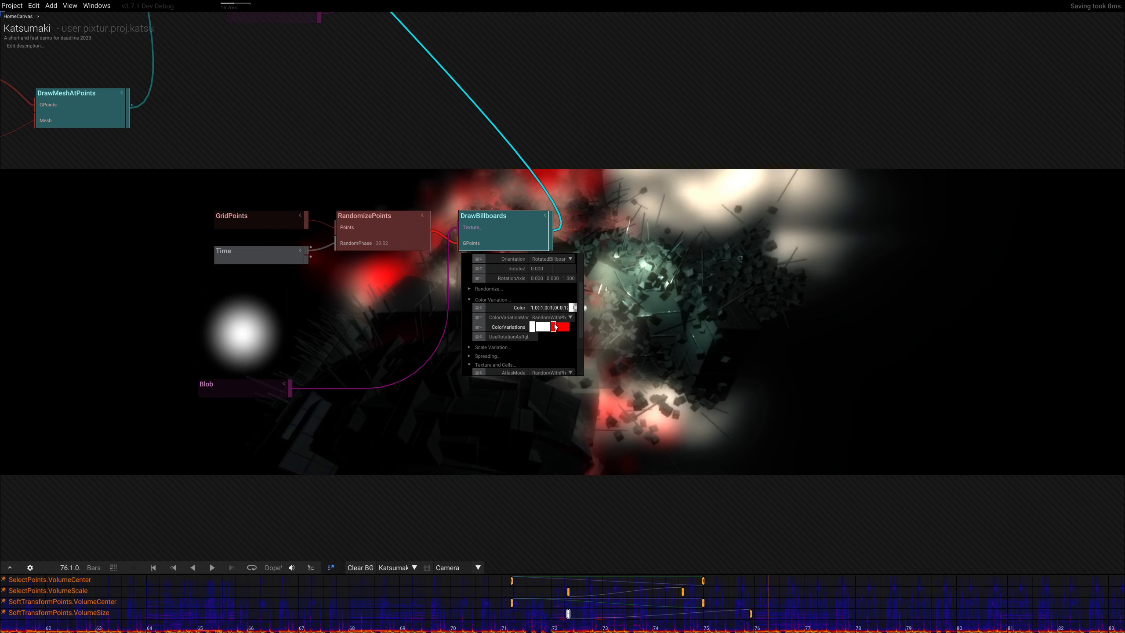
{"action": "left_click_drag", "start_coordinate": [554, 327], "coordinate": [554, 327]}
Set the GridPoints node's CountX to 6, CountY to 8, Size Y to -4 and Scale to 1.41
{"action": "left_click", "coordinate": [247, 225]}
{"action": "left_click", "coordinate": [247, 226]}
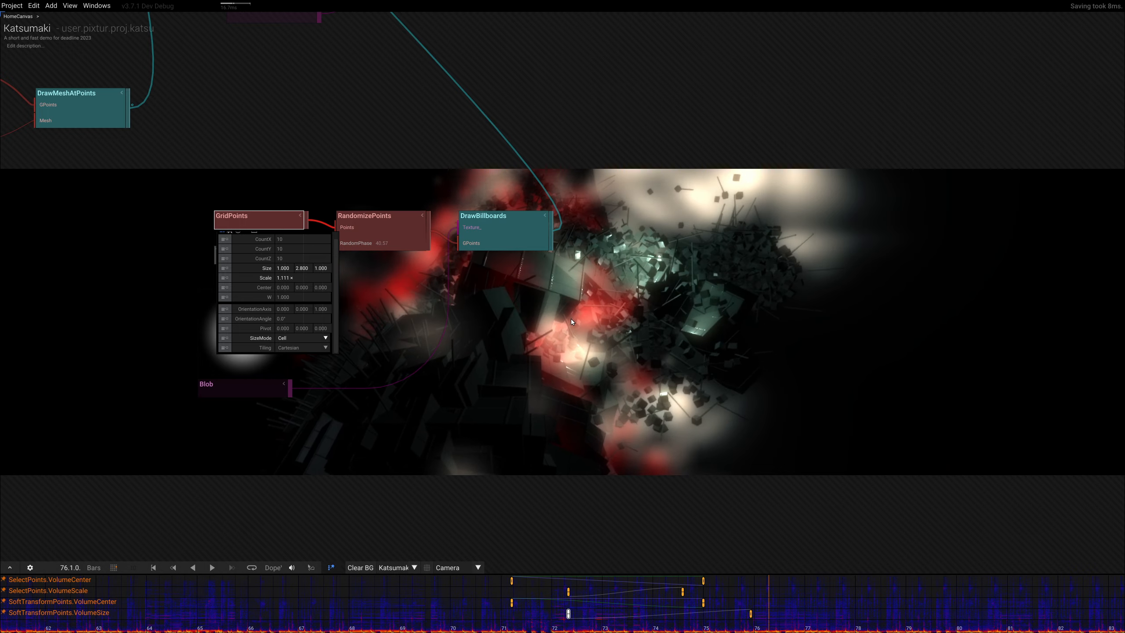
{"action": "right_click_drag", "start_coordinate": [591, 317], "coordinate": [523, 319]}
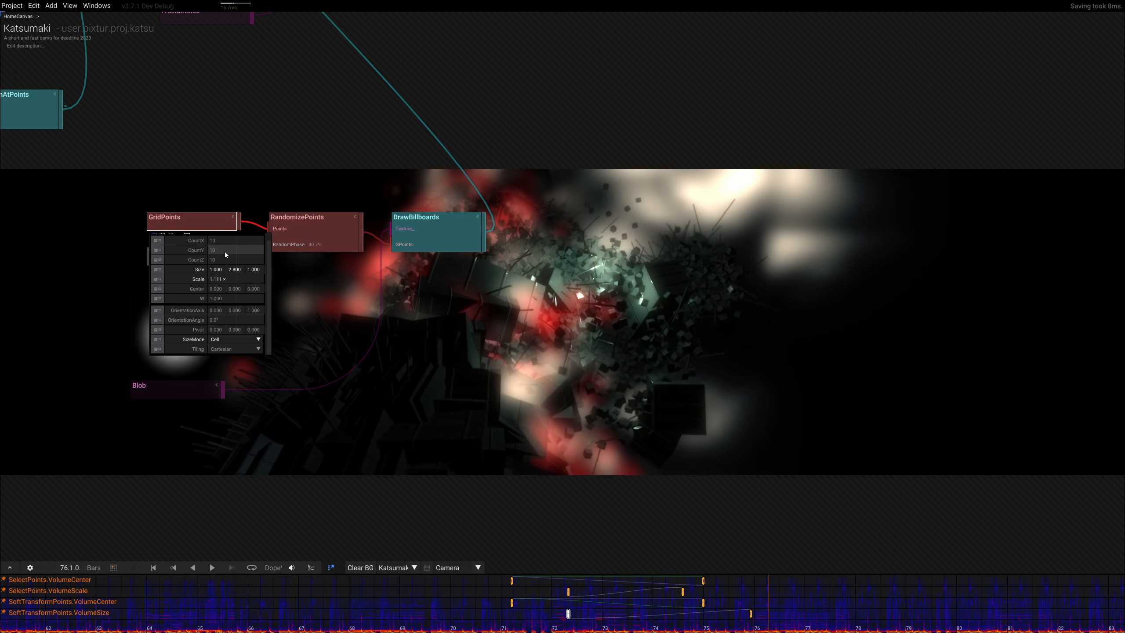
{"action": "left_click_drag", "start_coordinate": [220, 242], "coordinate": [229, 283]}
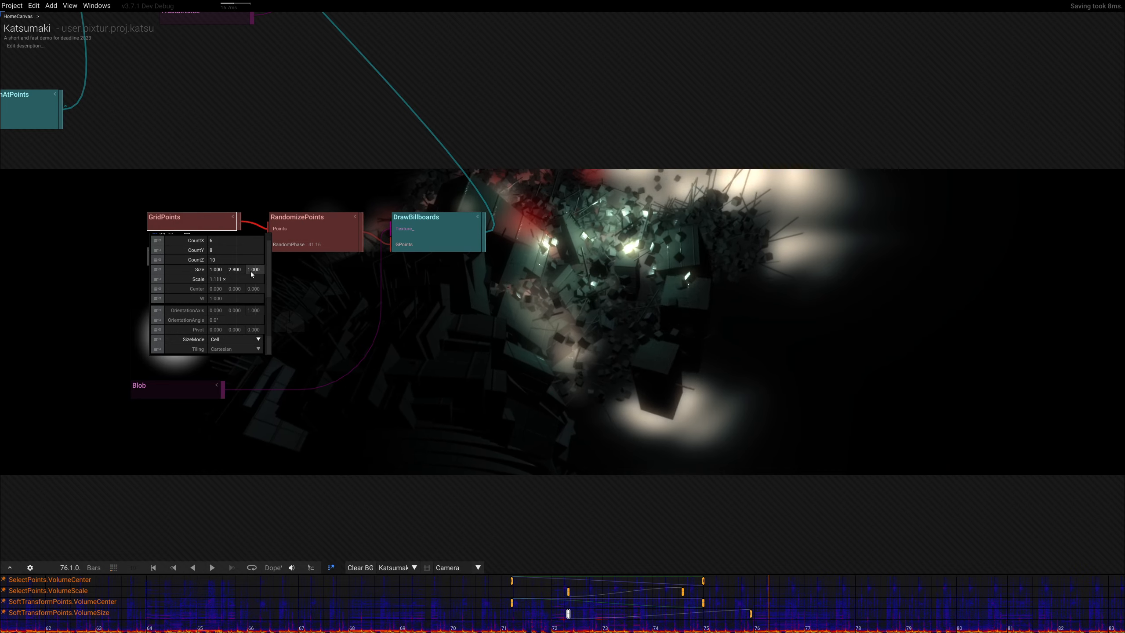
{"action": "left_click_drag", "start_coordinate": [234, 271], "coordinate": [272, 226]}
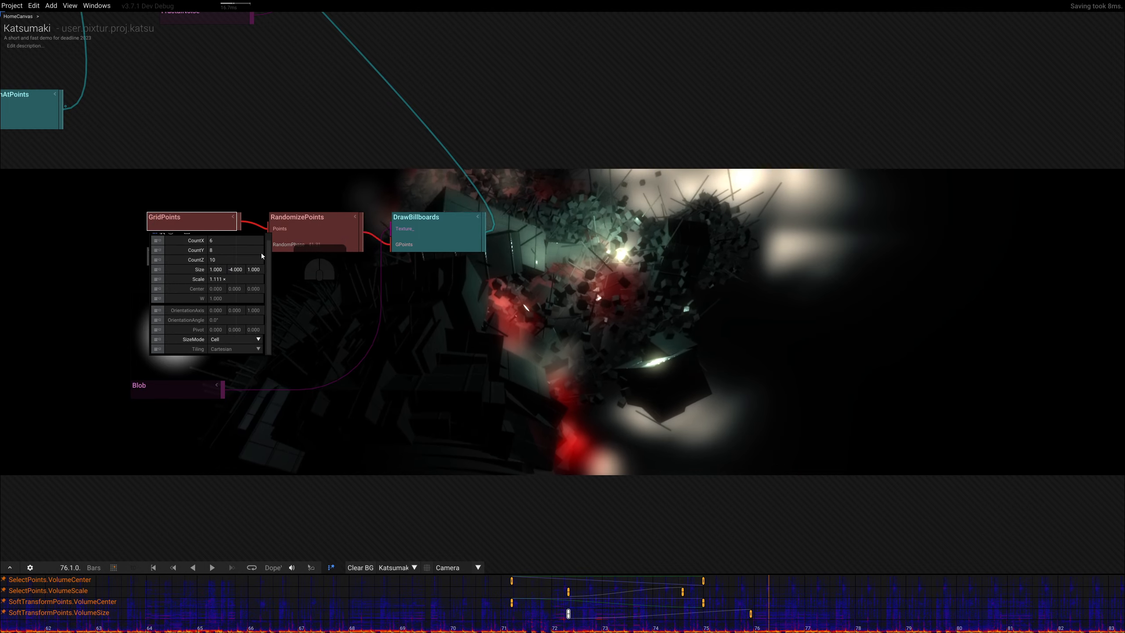
{"action": "left_click_drag", "start_coordinate": [226, 279], "coordinate": [323, 209]}
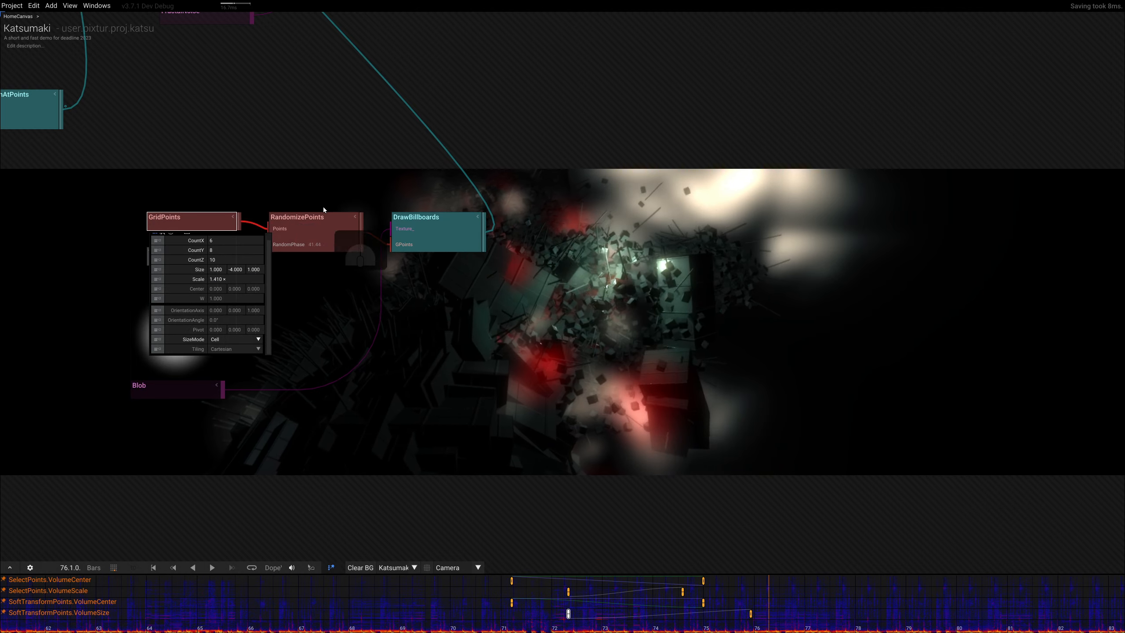
Increase the DrawBillboards node's Scale to 207.3
{"action": "left_click", "coordinate": [418, 231]}
{"action": "left_click_drag", "start_coordinate": [476, 263], "coordinate": [678, 383]}
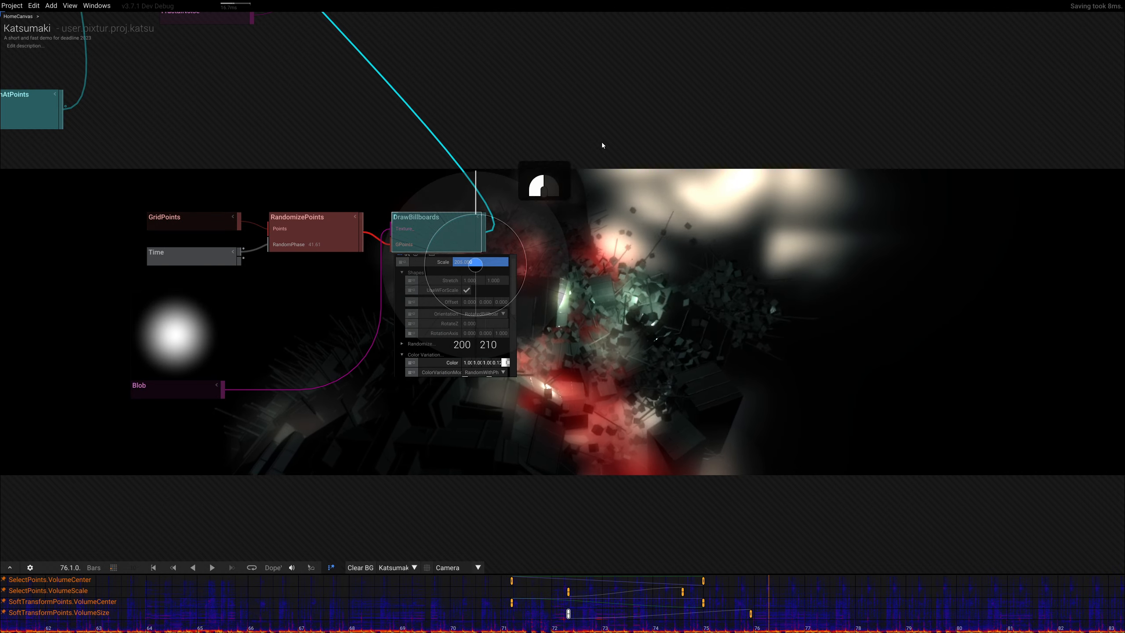
{"action": "left_click_drag", "start_coordinate": [602, 142], "coordinate": [671, 314]}
{"action": "mouse_move", "coordinate": [674, 318]}
{"action": "right_mouse_down"}
{"action": "mouse_move", "coordinate": [429, 359]}
{"action": "mouse_move", "coordinate": [670, 332]}
{"action": "right_mouse_up"}
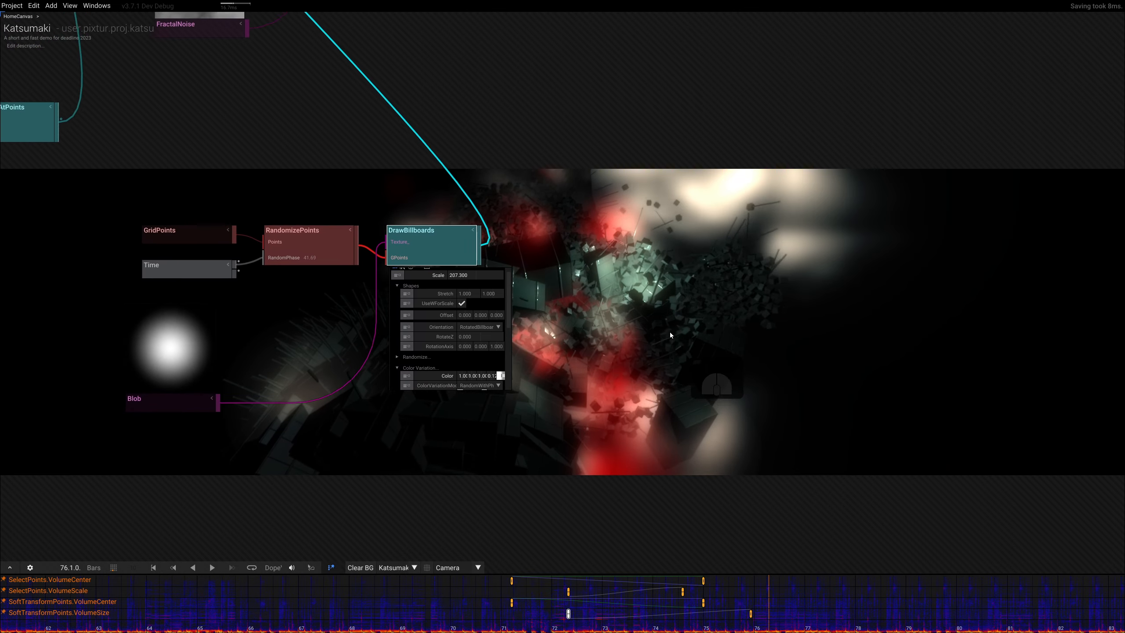
Reduce the alpha of the DrawBillboards node's Color further to dim the red and white glows
{"action": "left_click", "coordinate": [429, 251]}
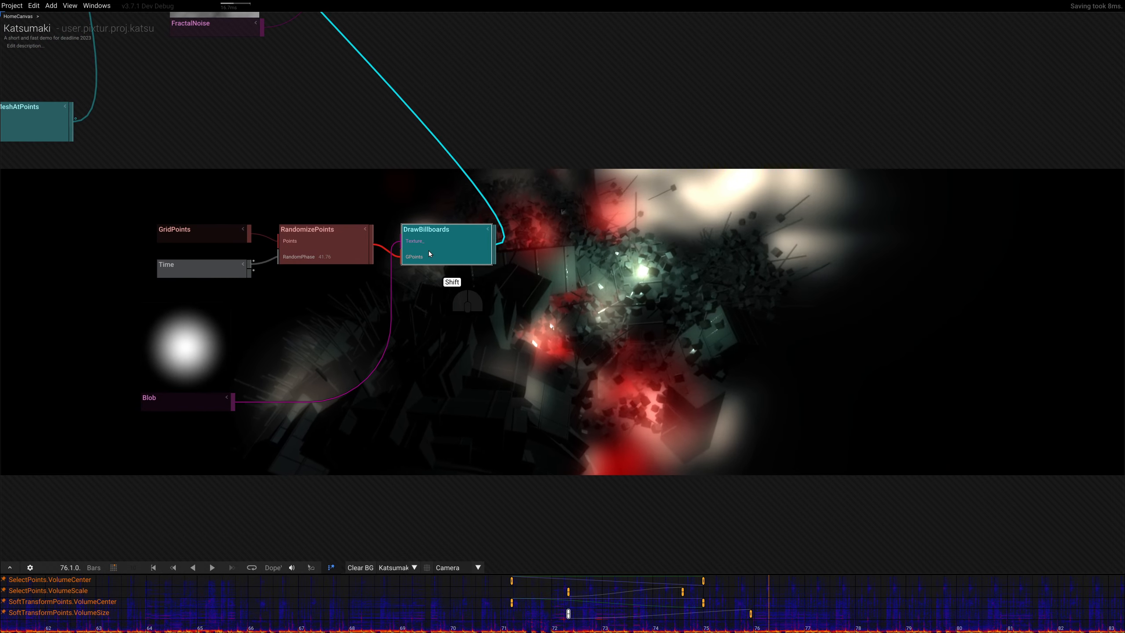
{"action": "key", "text": "shift+d"}
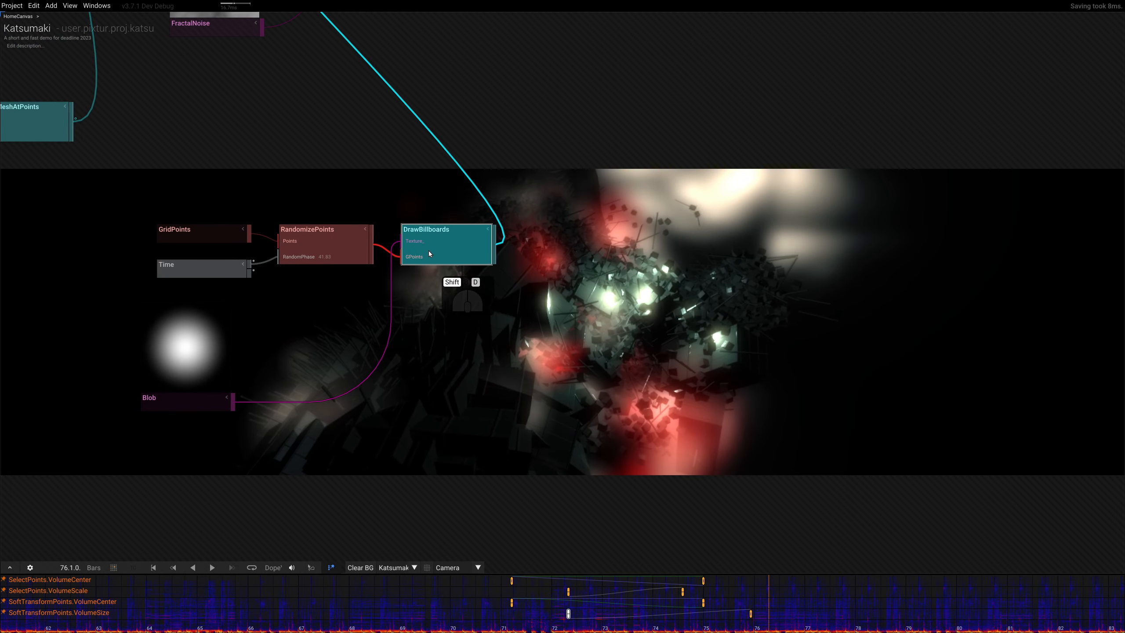
{"action": "left_click", "coordinate": [431, 250]}
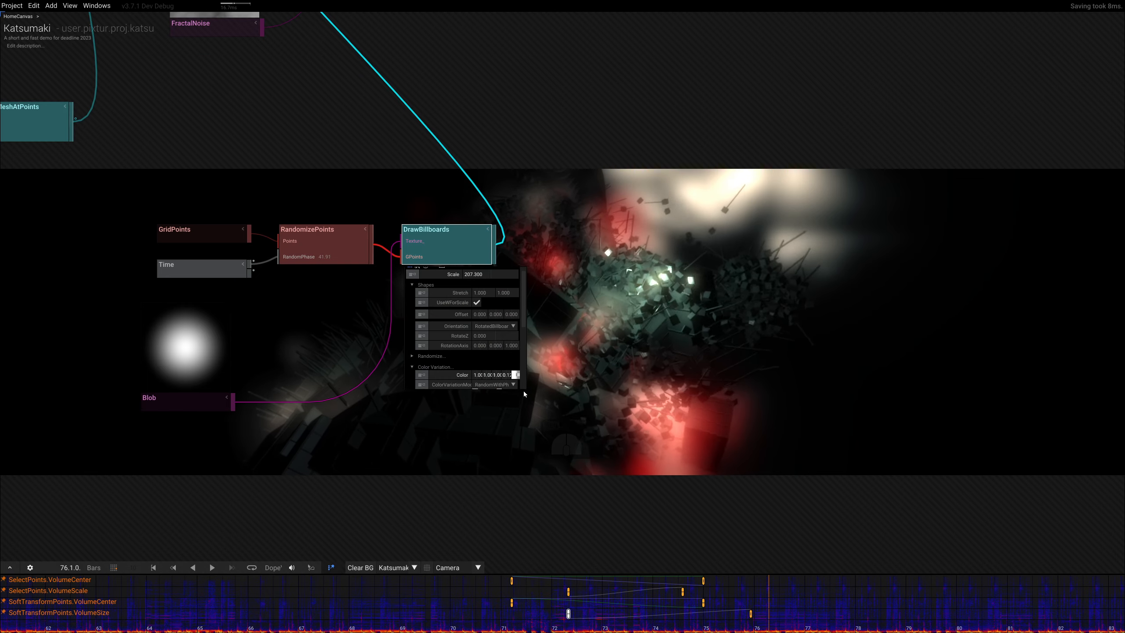
{"action": "left_click_drag", "start_coordinate": [516, 375], "coordinate": [517, 376], "text": "shift"}
Toggle the DrawBillboards node off and on again to compare the scene with and without the glows
{"action": "right_click_drag", "start_coordinate": [661, 280], "coordinate": [514, 288], "text": "shift"}
{"action": "key", "text": "shift+b"}
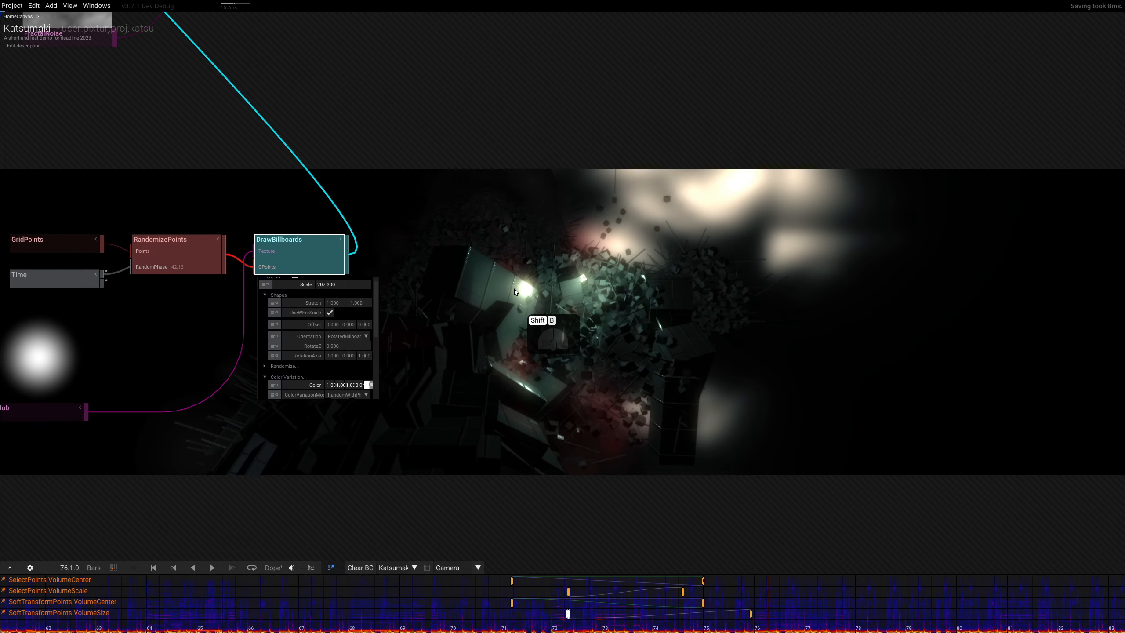
{"action": "key", "text": "shift+d"}
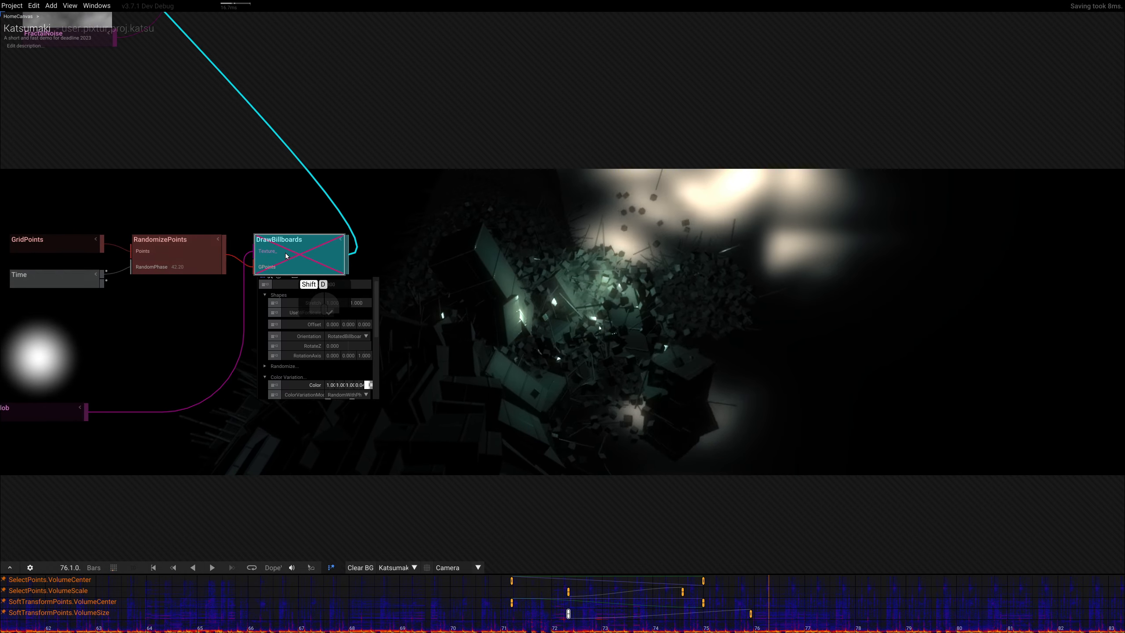
{"action": "key", "text": "shift+d"}
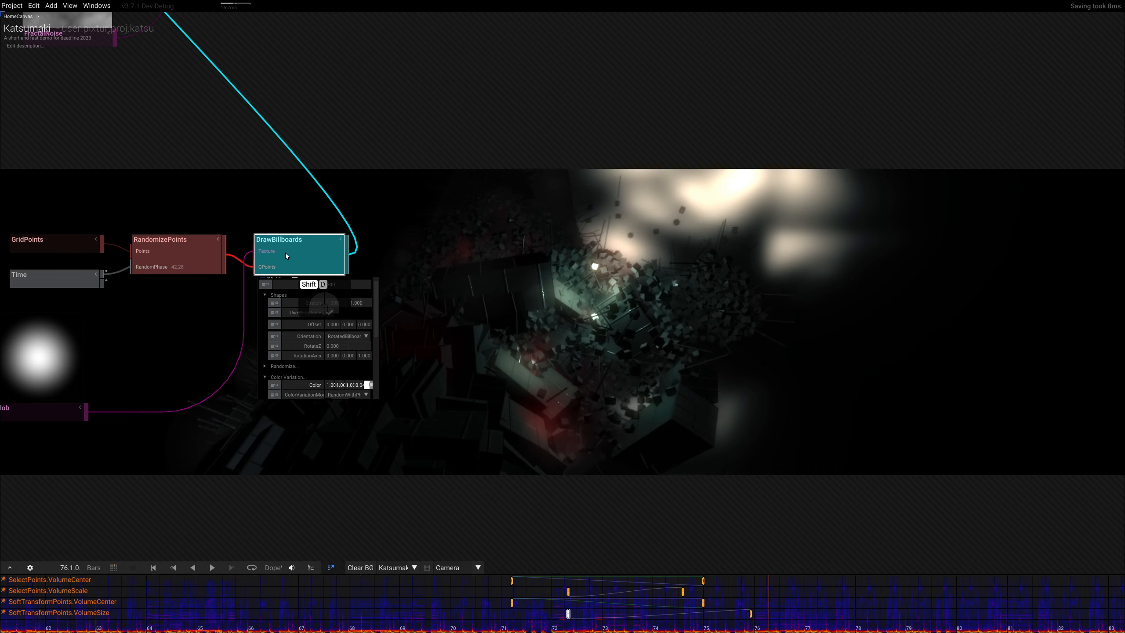
{"action": "right_click_drag", "start_coordinate": [499, 259], "coordinate": [540, 251]}
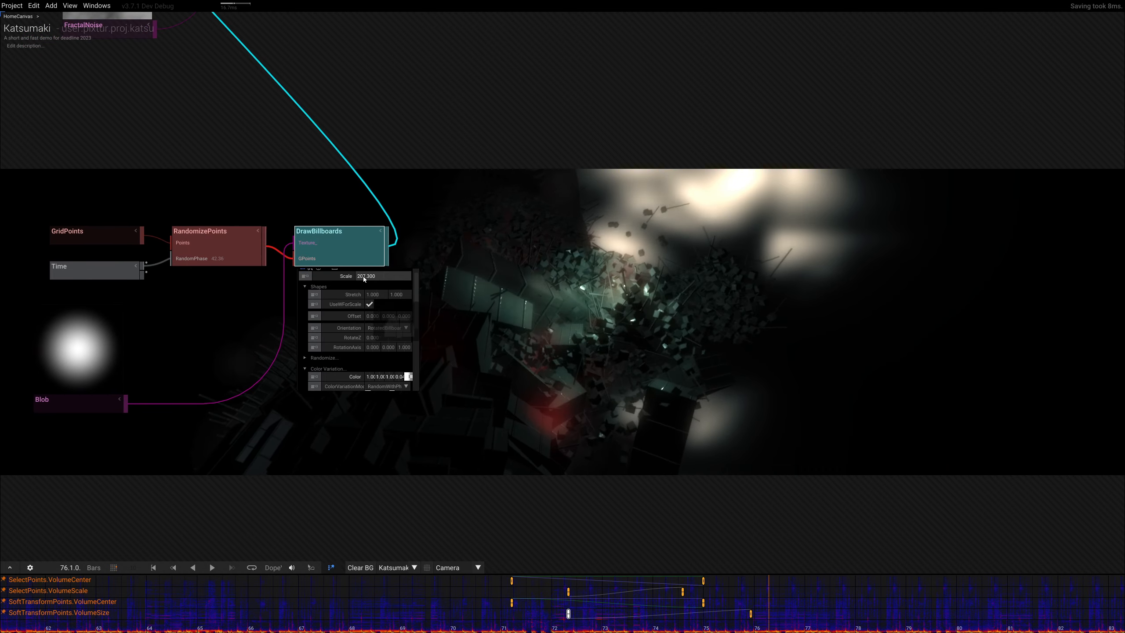
Increase the DrawBillboards node's Scale to 322
{"action": "left_click_drag", "start_coordinate": [364, 276], "coordinate": [279, 296]}
{"action": "right_click_drag", "start_coordinate": [575, 298], "coordinate": [718, 341]}
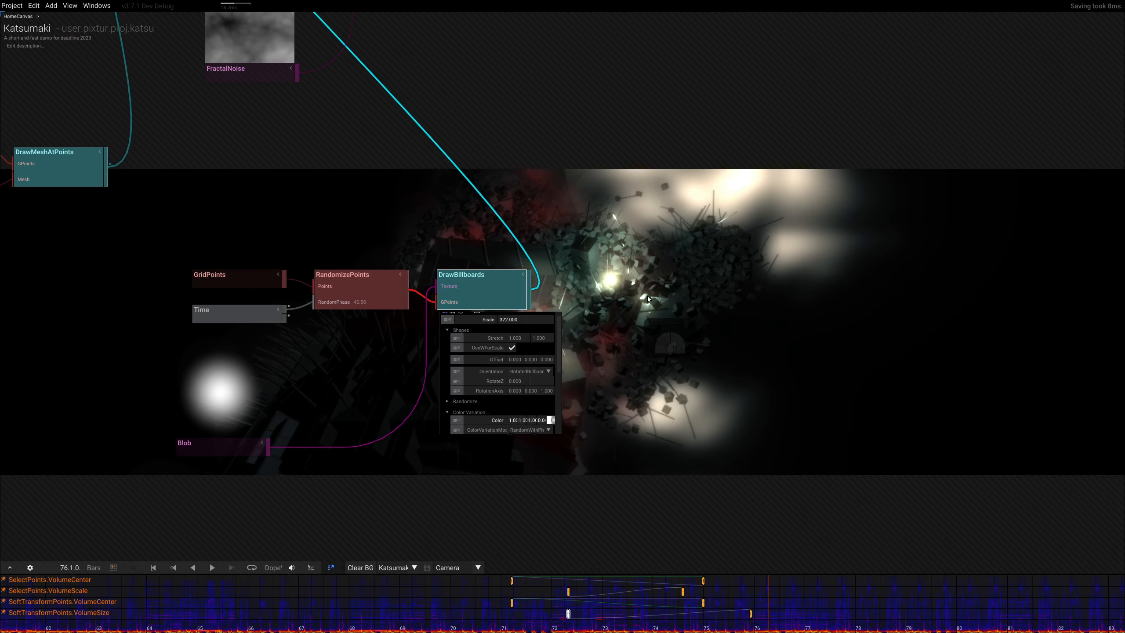
{"action": "right_click_drag", "start_coordinate": [648, 299], "coordinate": [629, 267]}
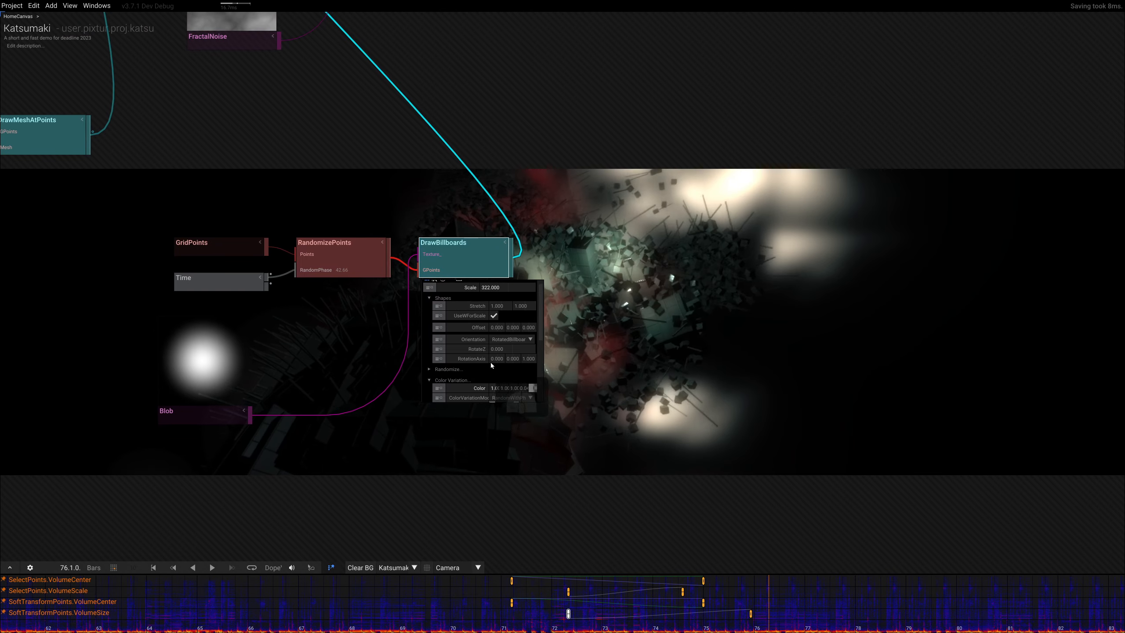
Change the red in the DrawBillboards ColorVariations gradient to orange and darken its first white stop to 0.04 brightness
{"action": "scroll", "coordinate": [541, 333], "scroll_direction": "down", "scroll_amount": 2}
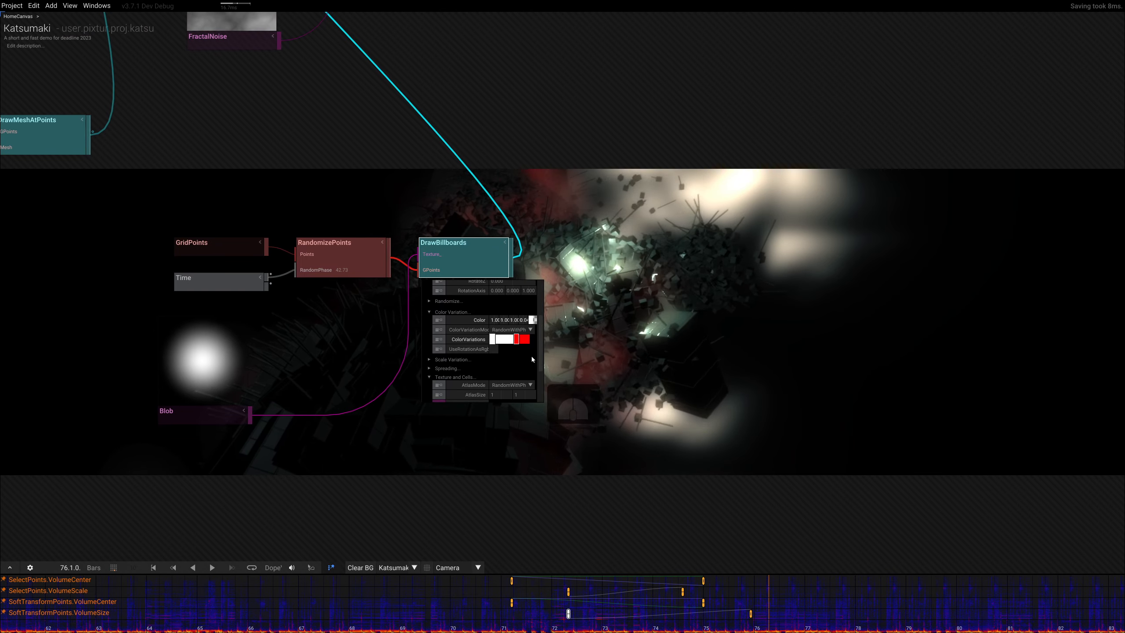
{"action": "left_click", "coordinate": [517, 339]}
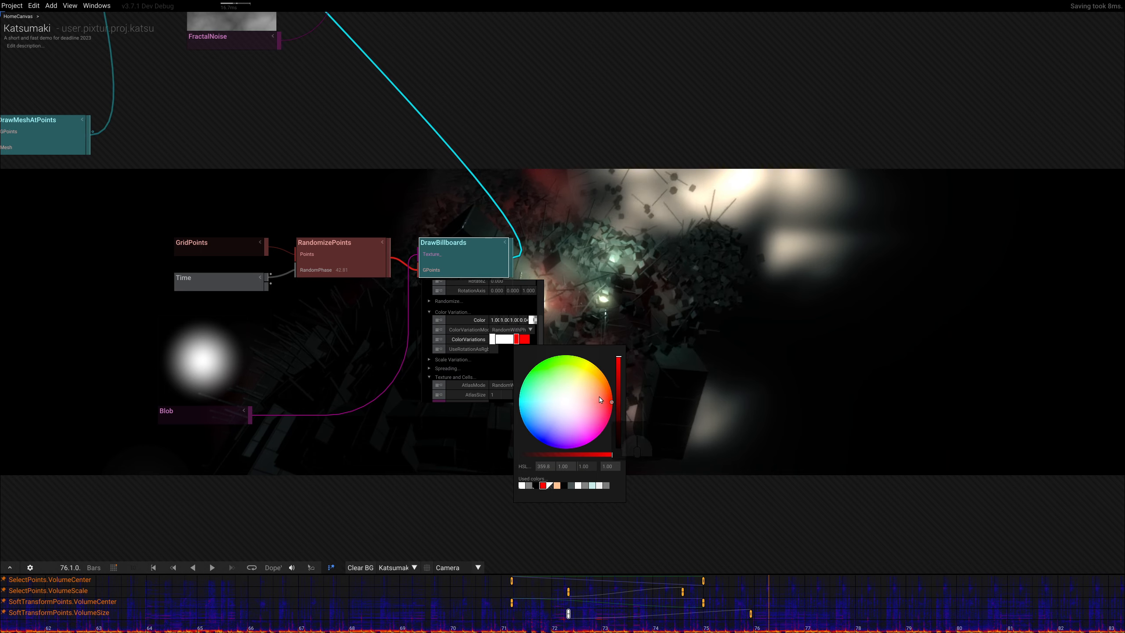
{"action": "left_click_drag", "start_coordinate": [608, 396], "coordinate": [603, 390]}
{"action": "left_click_drag", "start_coordinate": [516, 342], "coordinate": [493, 341]}
{"action": "left_click", "coordinate": [516, 340]}
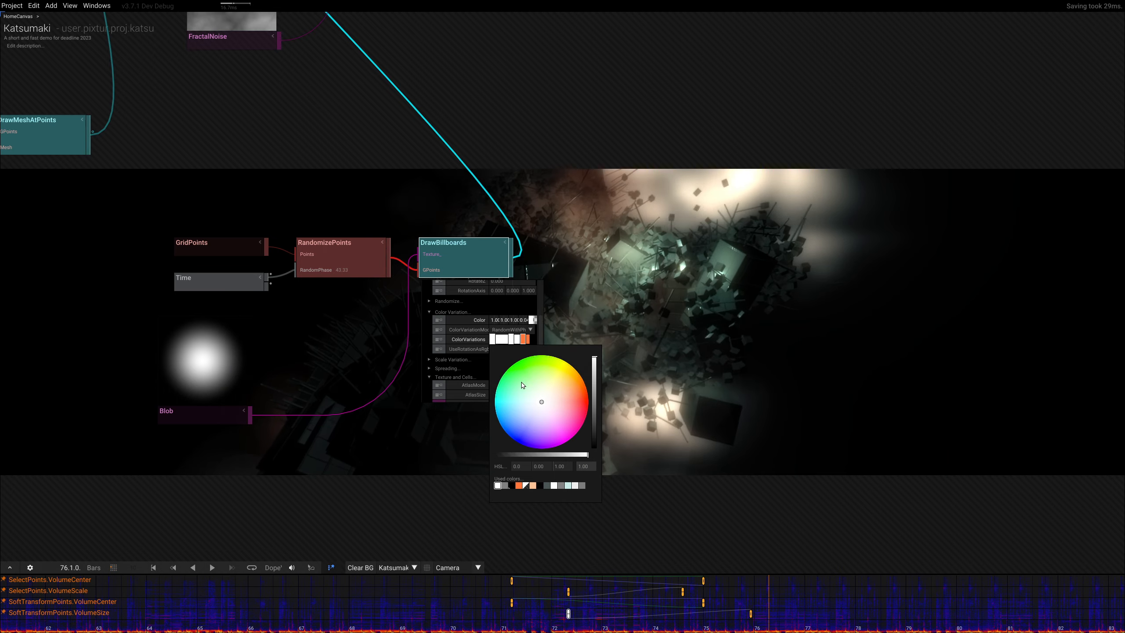
{"action": "left_click_drag", "start_coordinate": [594, 358], "coordinate": [592, 447]}
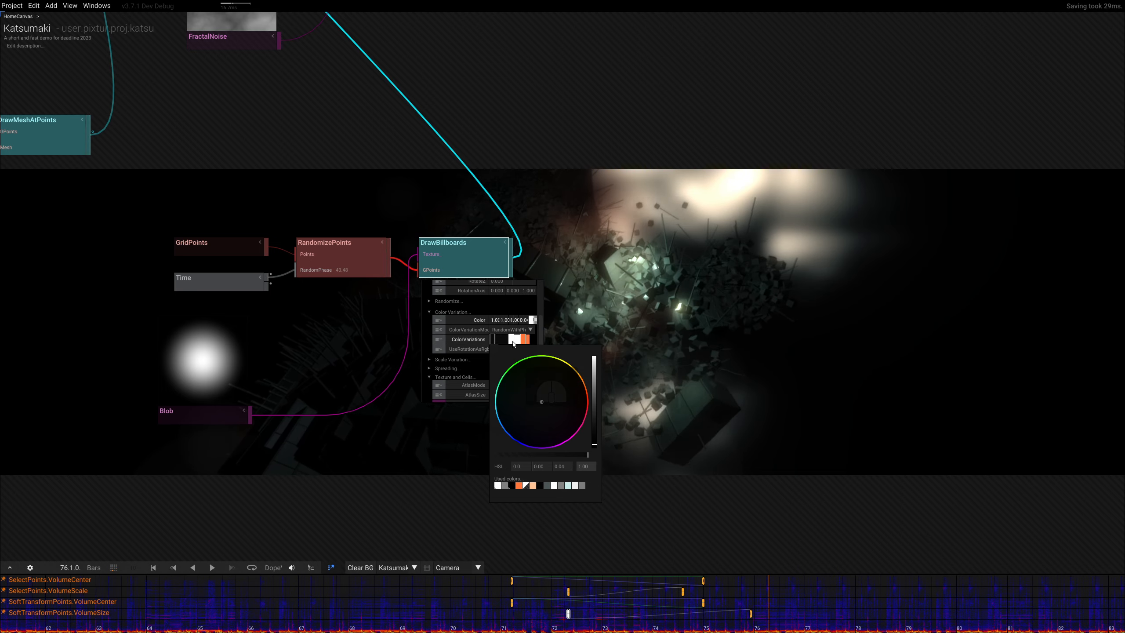
Raise the alpha of the DrawBillboards node's Color to 1.00
{"action": "left_click", "coordinate": [531, 320]}
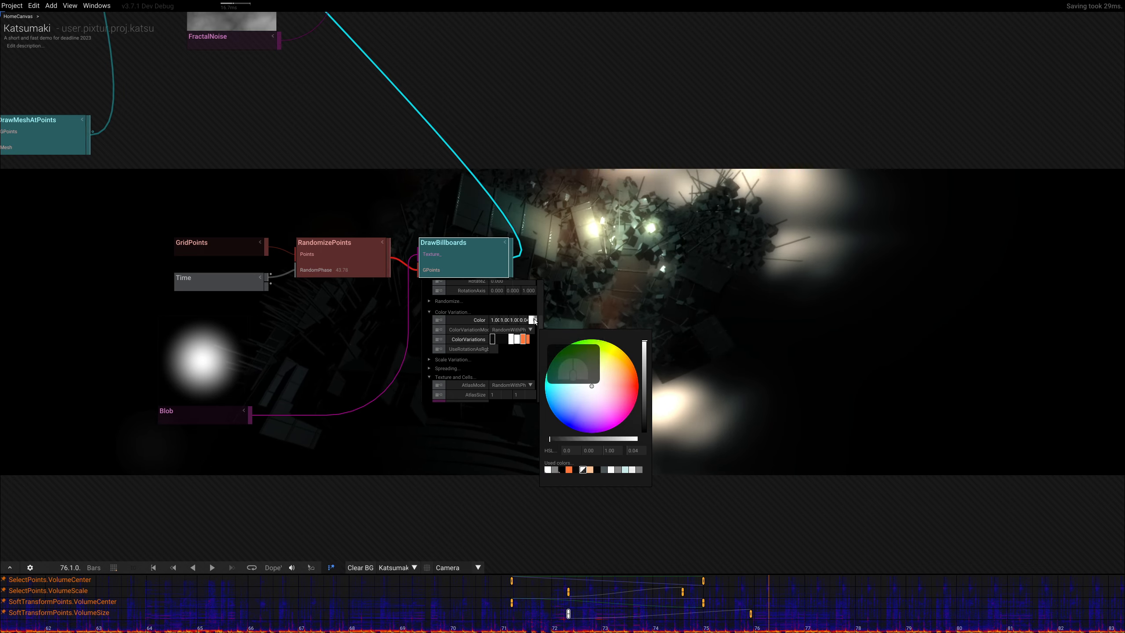
{"action": "left_click_drag", "start_coordinate": [551, 437], "coordinate": [570, 439]}
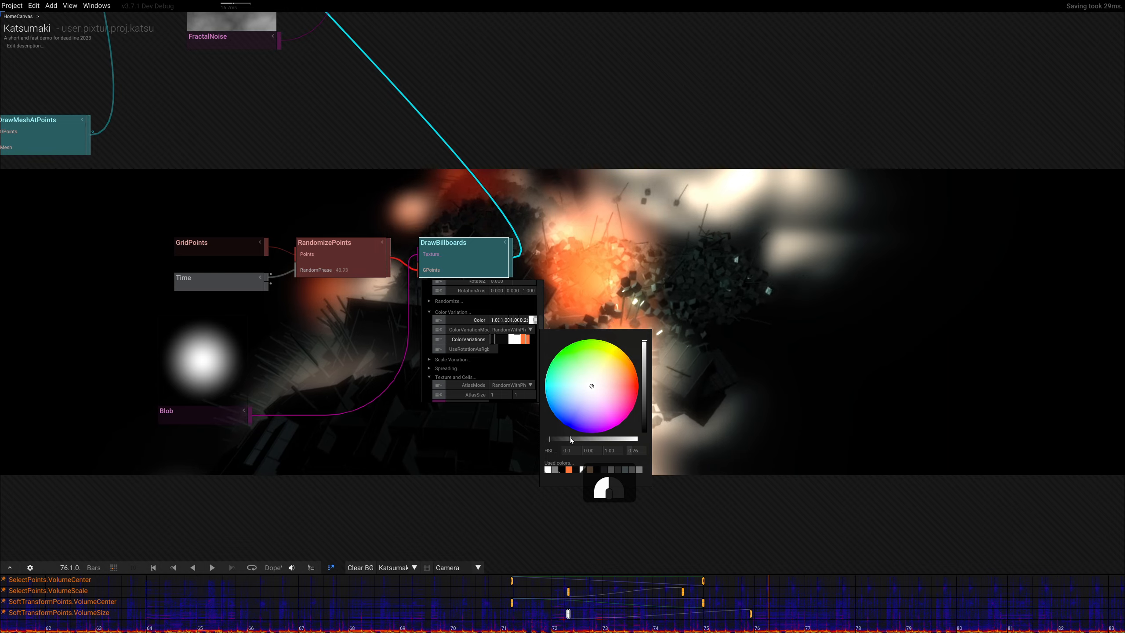
{"action": "right_click_drag", "start_coordinate": [638, 222], "coordinate": [480, 243]}
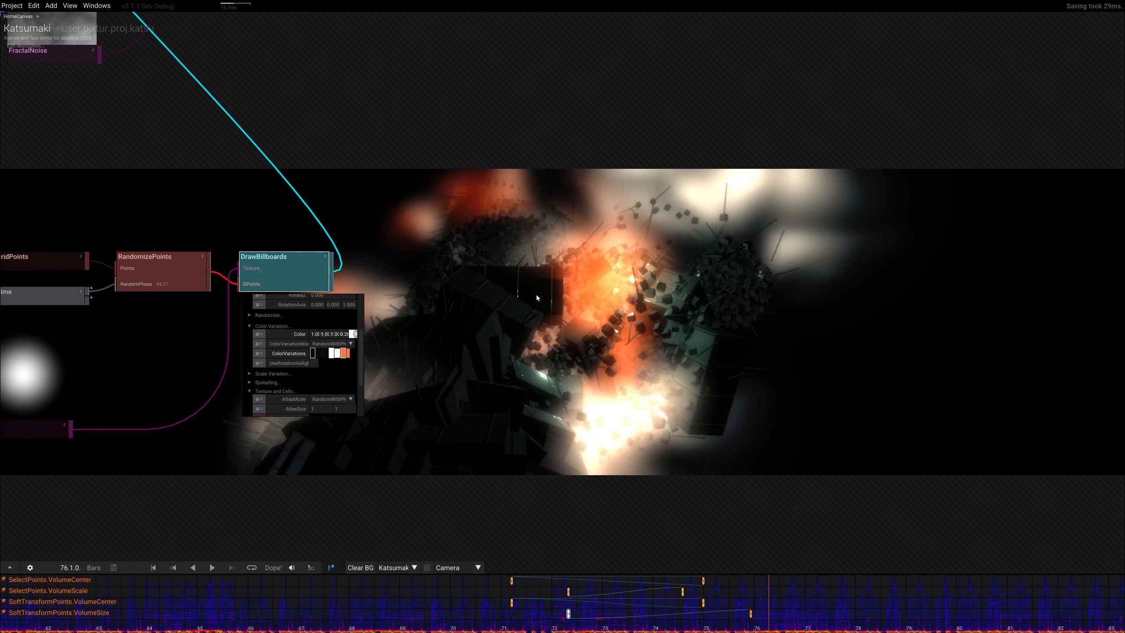
{"action": "right_click_drag", "start_coordinate": [399, 311], "coordinate": [449, 279]}
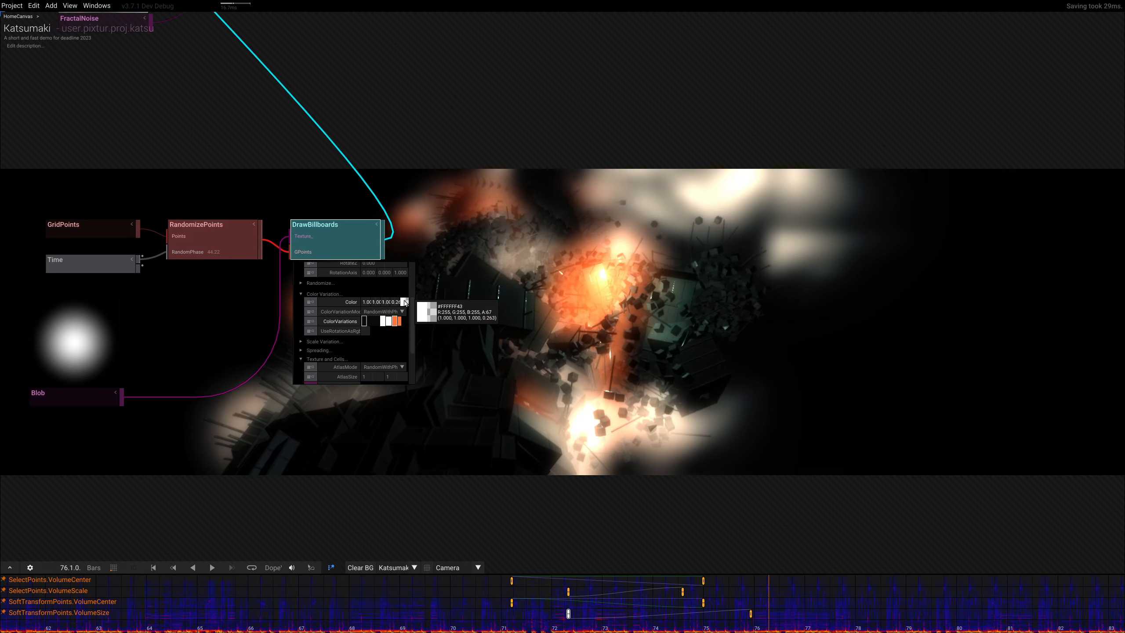
{"action": "left_click", "coordinate": [404, 303]}
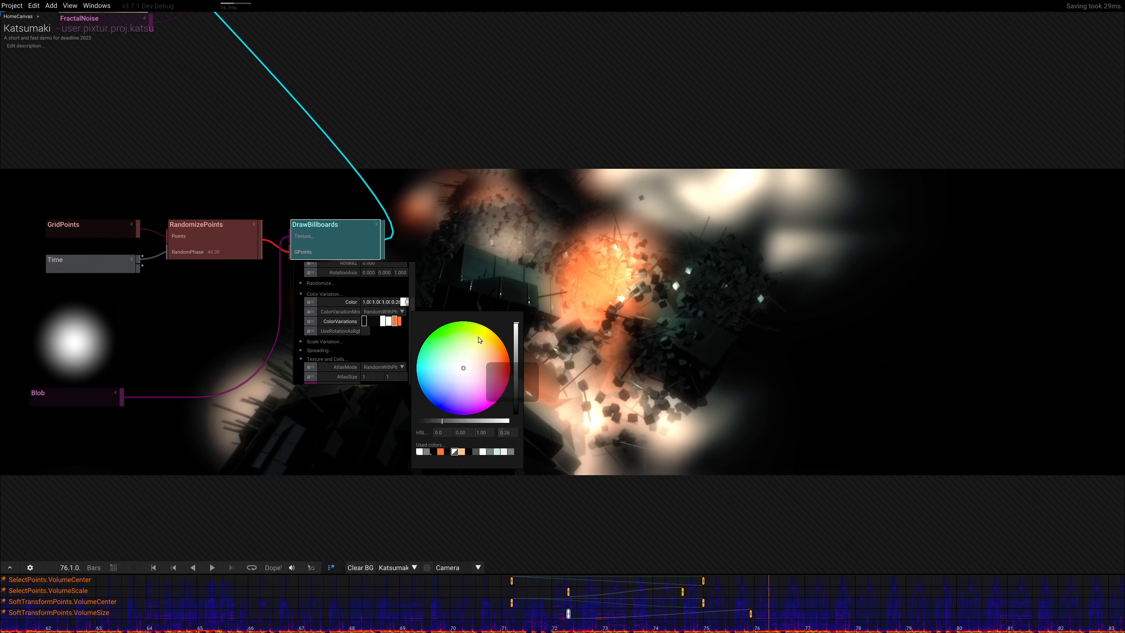
{"action": "left_click_drag", "start_coordinate": [453, 422], "coordinate": [404, 436]}
Lower the alpha of the ColorVariations stops to 0.19 for white, 0.20 for orange and 0.22 for the dark one
{"action": "left_click", "coordinate": [384, 323]}
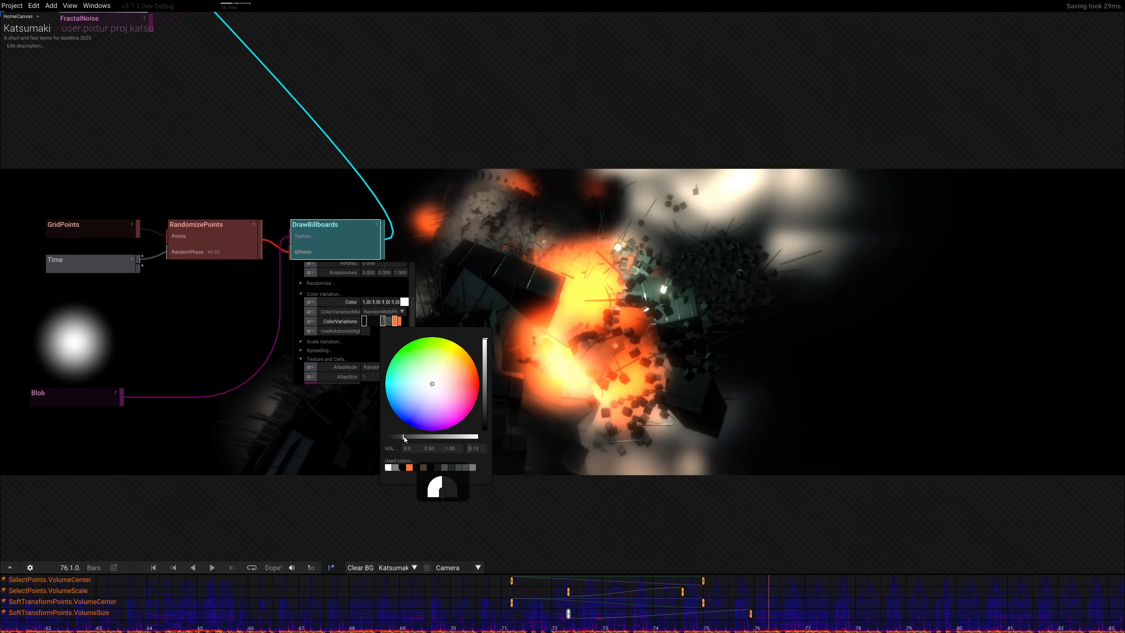
{"action": "left_click", "coordinate": [395, 321]}
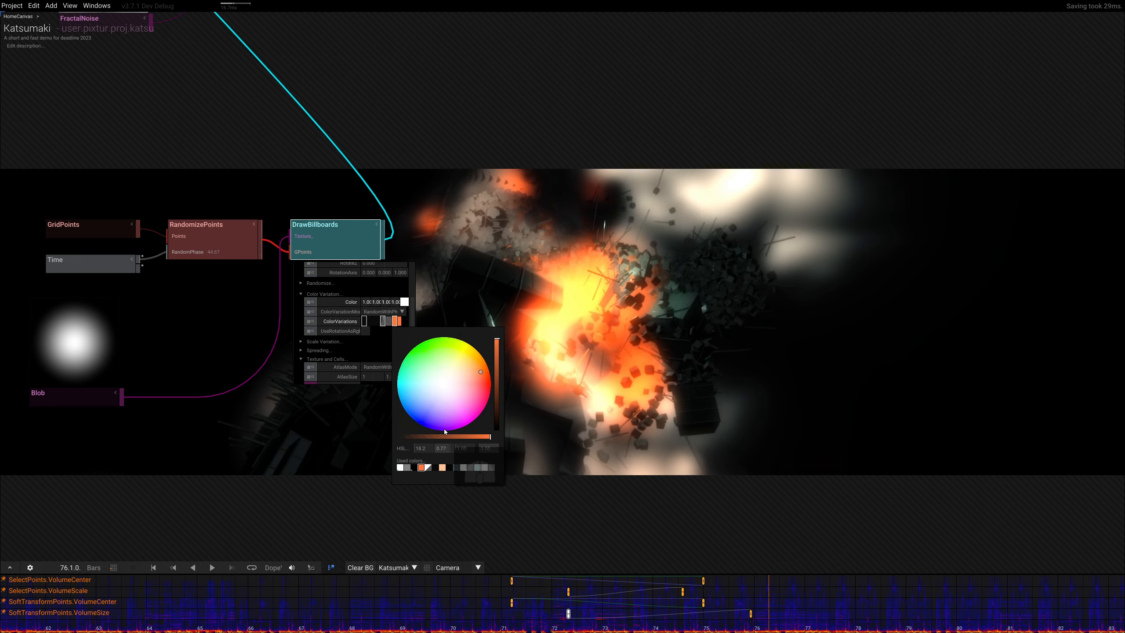
{"action": "left_click_drag", "start_coordinate": [476, 436], "coordinate": [417, 438]}
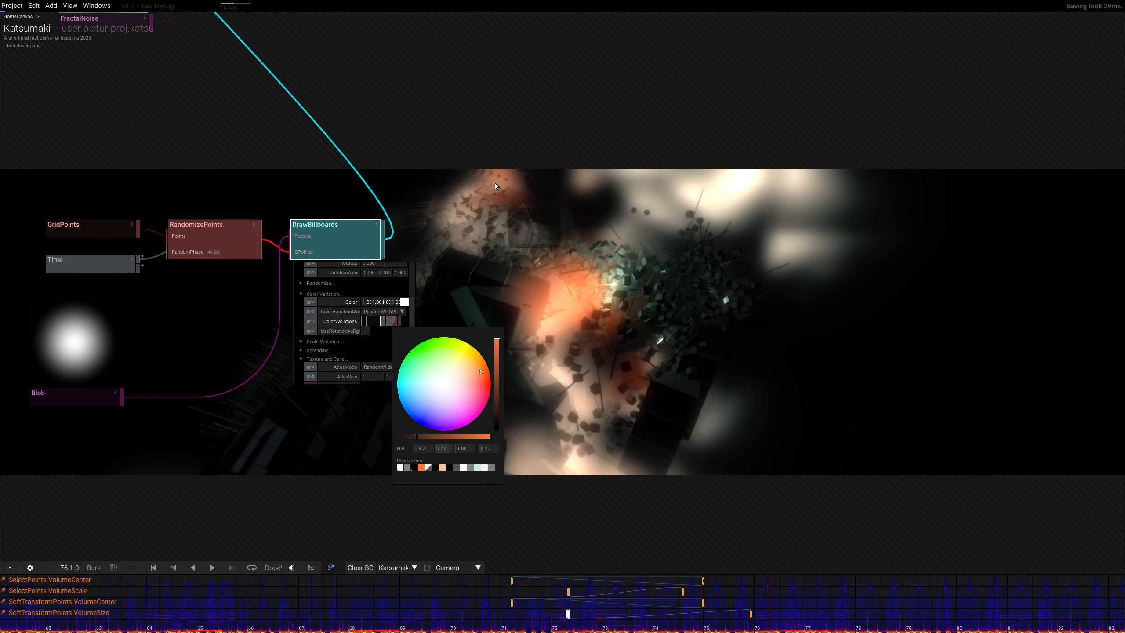
{"action": "left_click", "coordinate": [388, 321]}
{"action": "left_click_drag", "start_coordinate": [387, 320], "coordinate": [387, 321]}
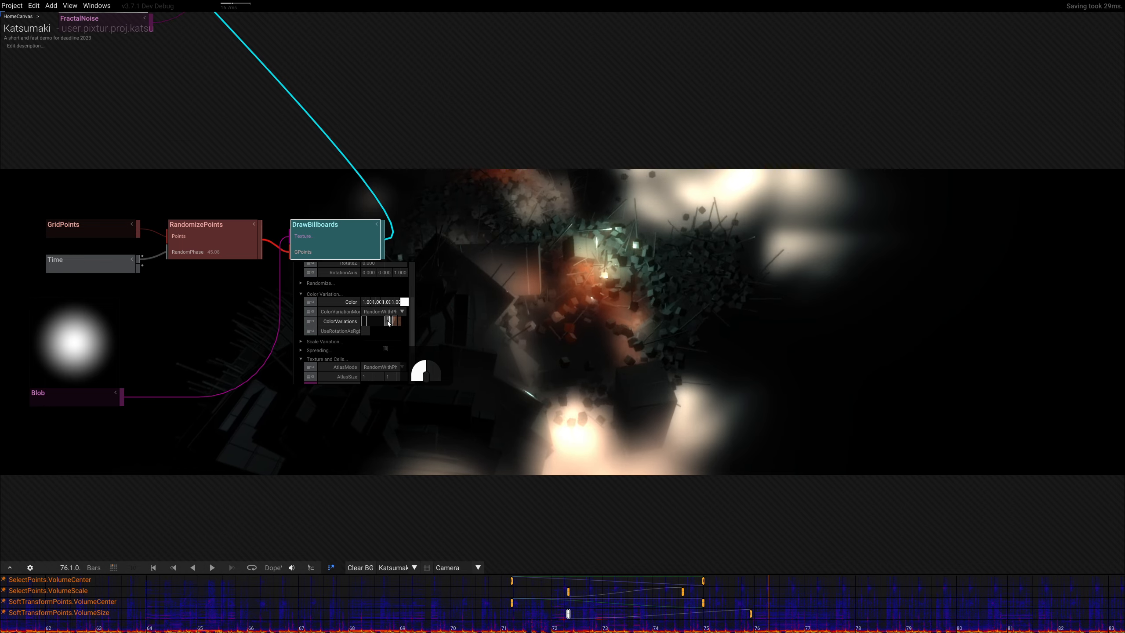
{"action": "left_click", "coordinate": [365, 322]}
{"action": "mouse_move", "coordinate": [448, 439]}
{"action": "left_mouse_down"}
{"action": "mouse_move", "coordinate": [377, 437]}
{"action": "mouse_move", "coordinate": [458, 438]}
{"action": "mouse_move", "coordinate": [370, 436]}
{"action": "mouse_move", "coordinate": [402, 436]}
{"action": "mouse_move", "coordinate": [386, 435]}
{"action": "left_mouse_up"}
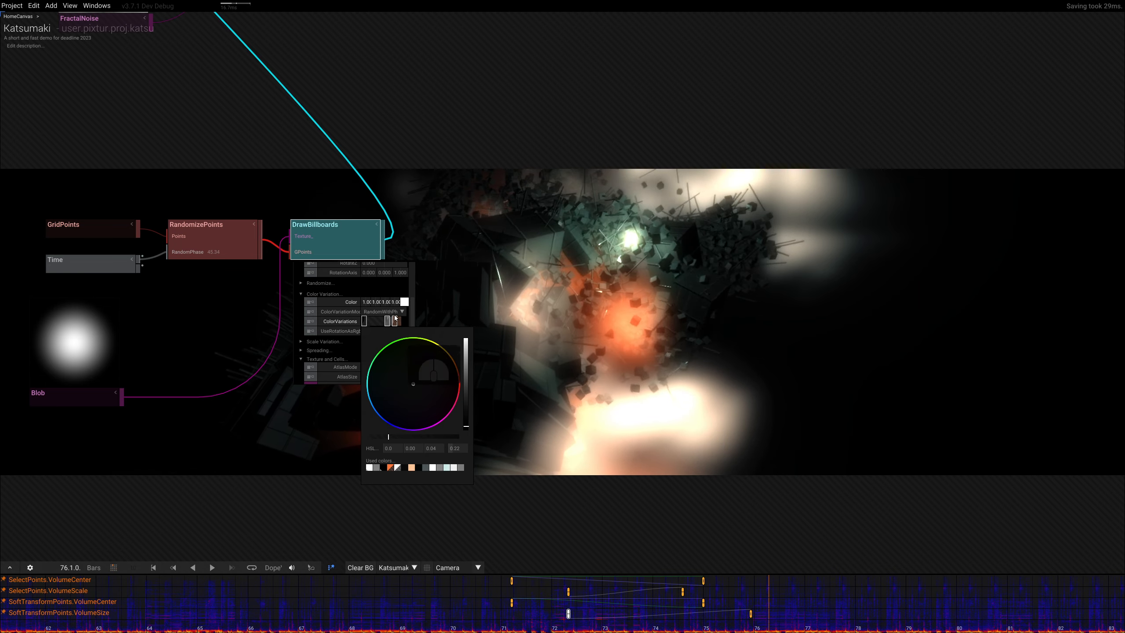
Darken the DrawBillboards Color to about 0.36 brightness and set the gradient's orange stop to hue 31.5, saturation 0.73 and brightness 2.02
{"action": "left_click", "coordinate": [404, 301]}
{"action": "mouse_move", "coordinate": [517, 330]}
{"action": "left_mouse_down"}
{"action": "mouse_move", "coordinate": [509, 401]}
{"action": "mouse_move", "coordinate": [508, 389]}
{"action": "left_mouse_up"}
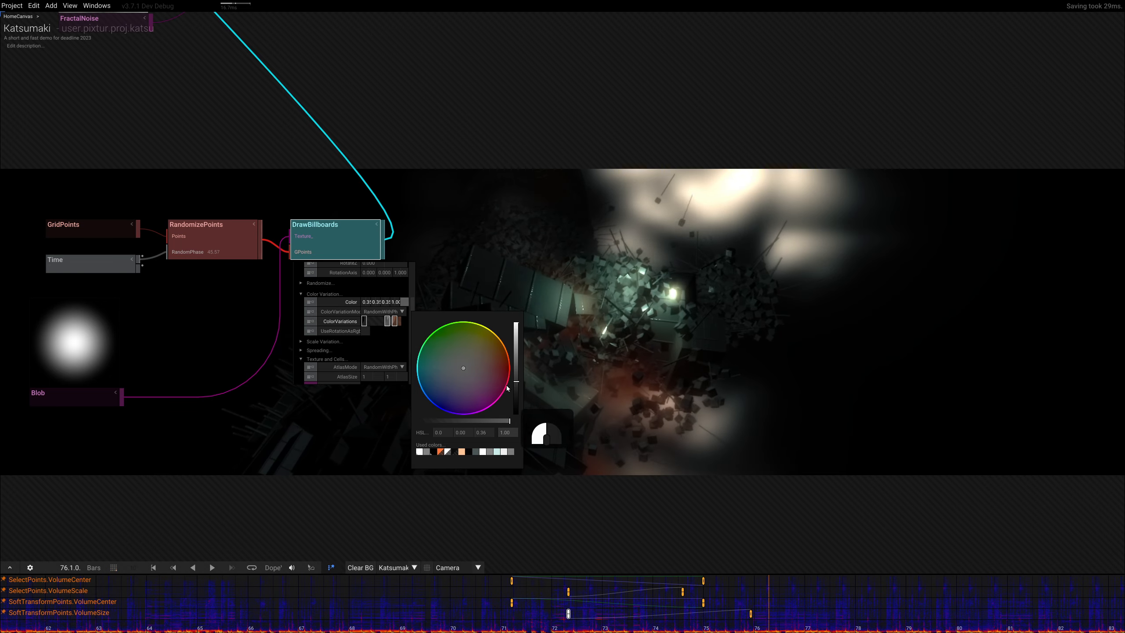
{"action": "left_click", "coordinate": [395, 321]}
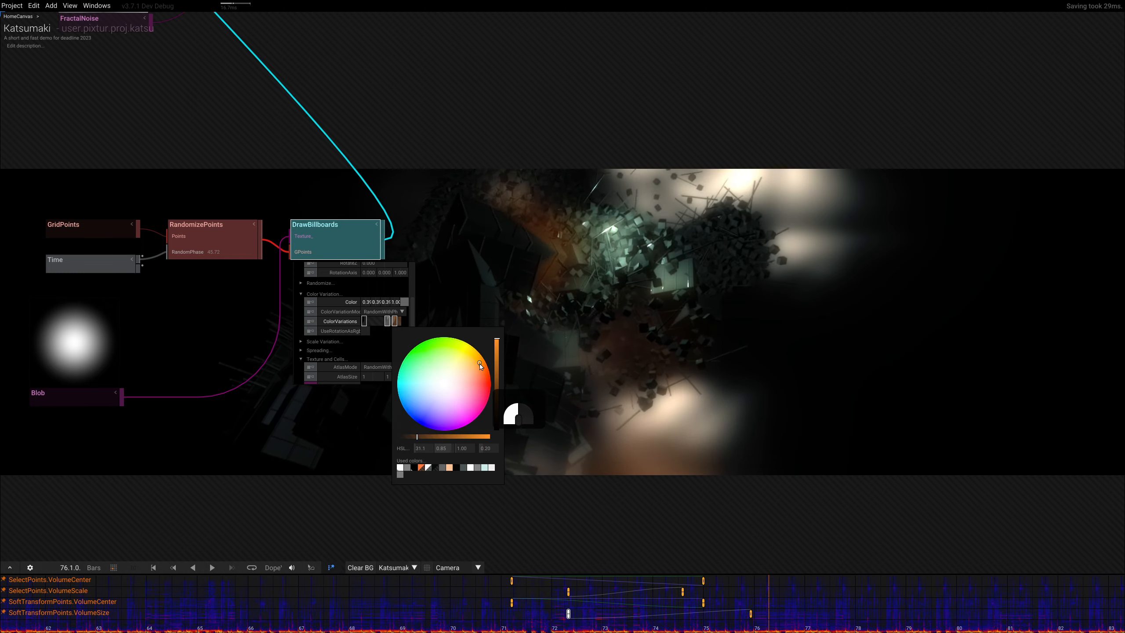
{"action": "left_click_drag", "start_coordinate": [496, 356], "coordinate": [499, 216], "text": "ctrl"}
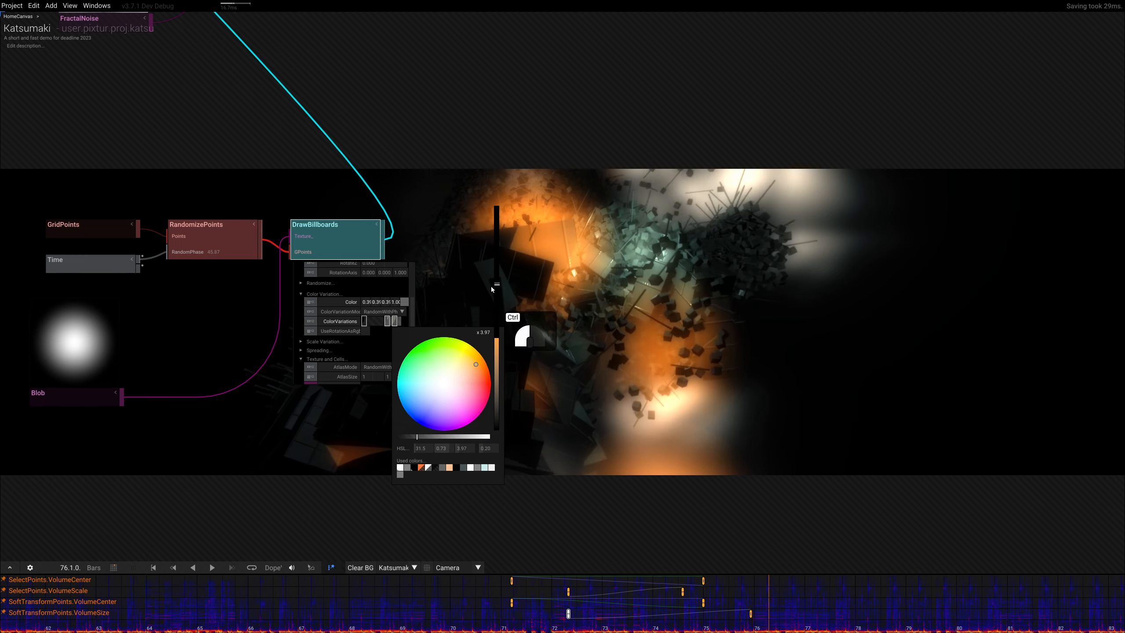
{"action": "left_click_drag", "start_coordinate": [490, 287], "coordinate": [490, 314], "text": "ctrl"}
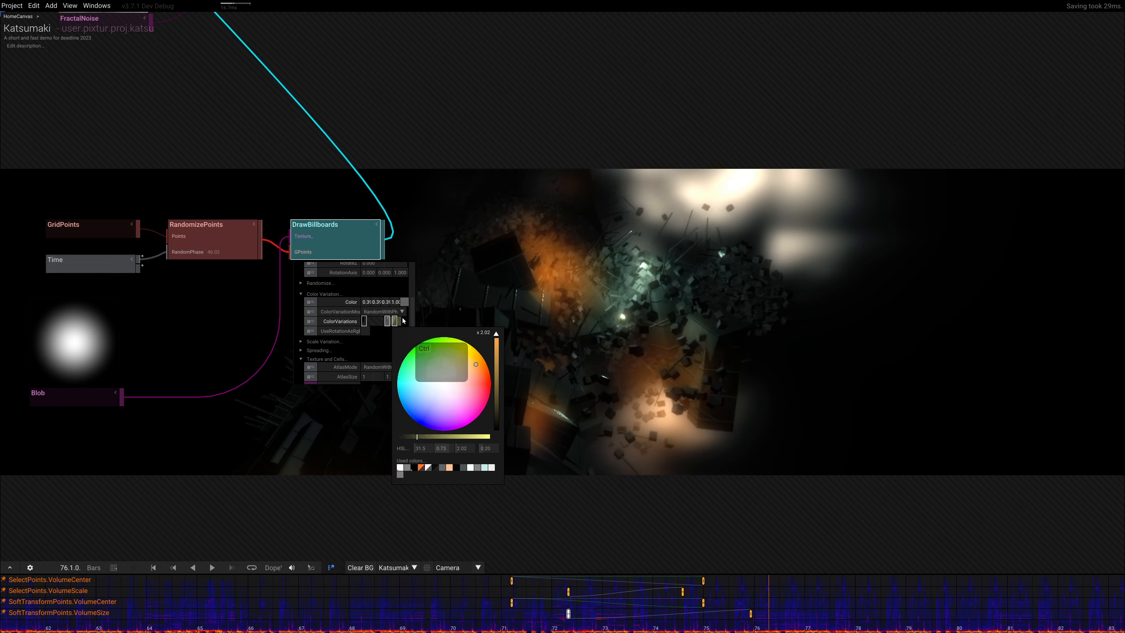
{"action": "left_click", "coordinate": [412, 302]}
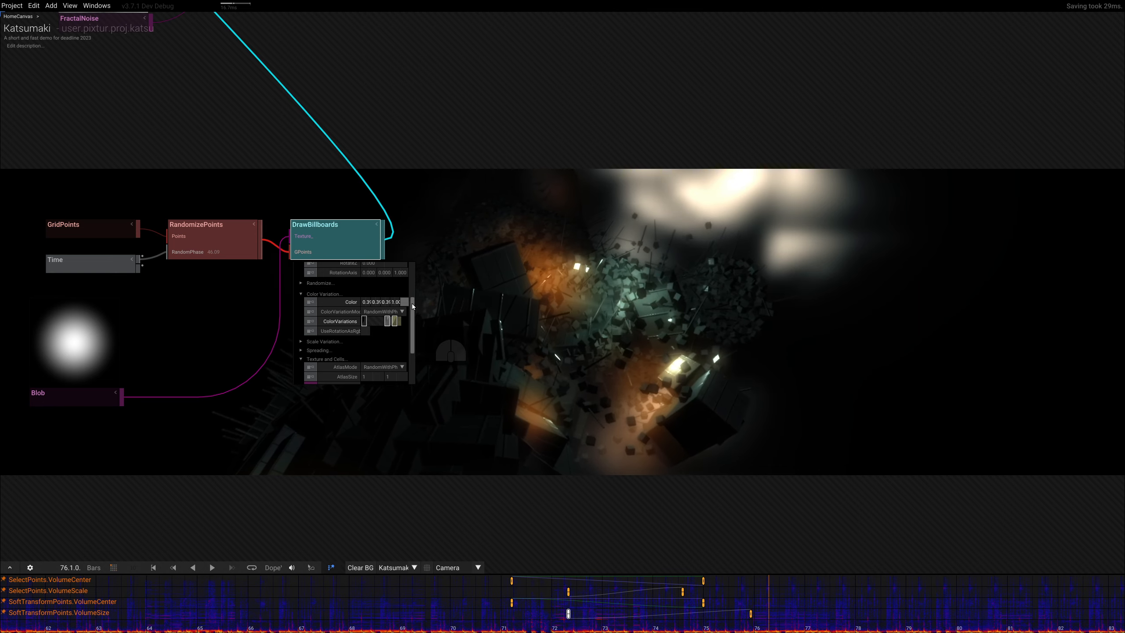
{"action": "left_click_drag", "start_coordinate": [412, 282], "coordinate": [415, 319]}
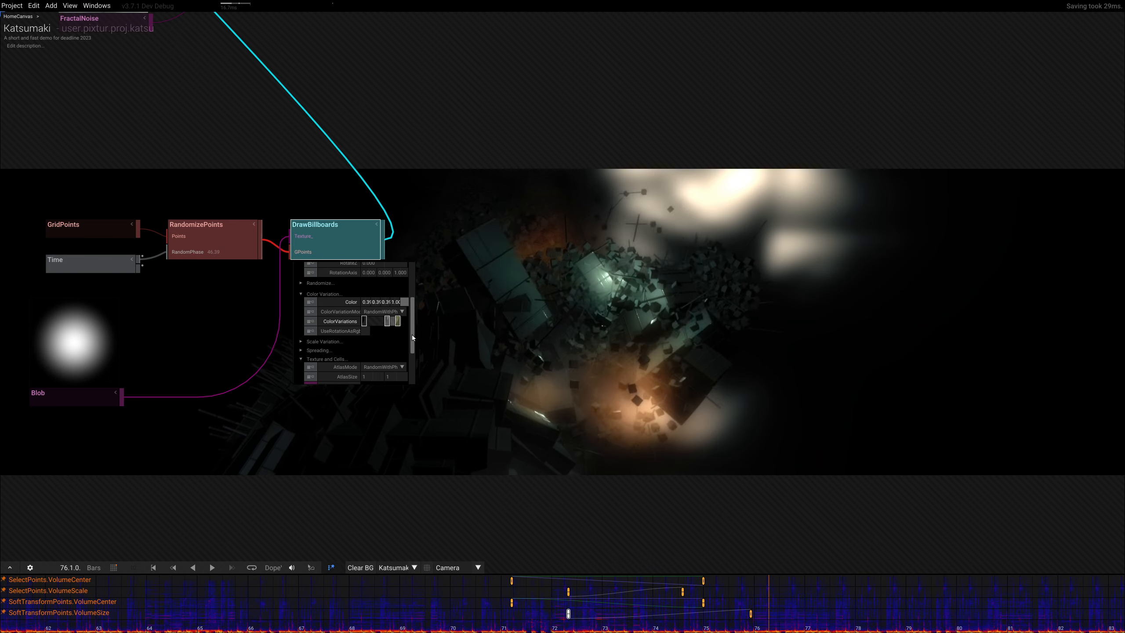
Try positive and negative SpreadPhase values on the DrawBillboards node to shift how the glow colors are distributed
{"action": "scroll", "coordinate": [411, 334], "scroll_direction": "down", "scroll_amount": 3}
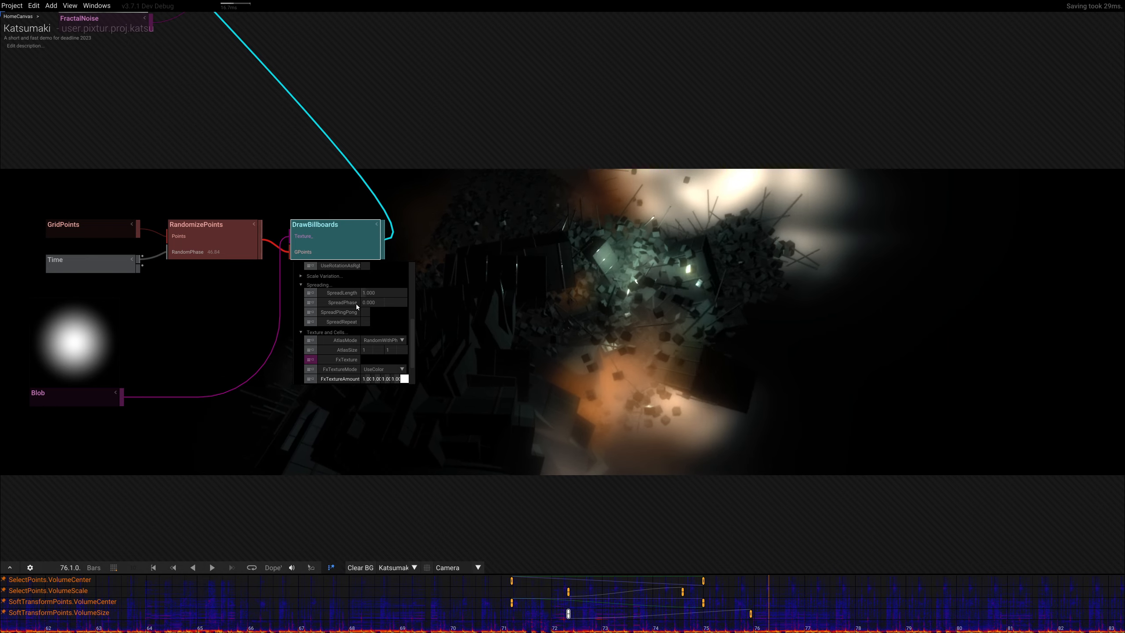
{"action": "left_click_drag", "start_coordinate": [375, 303], "coordinate": [358, 302]}
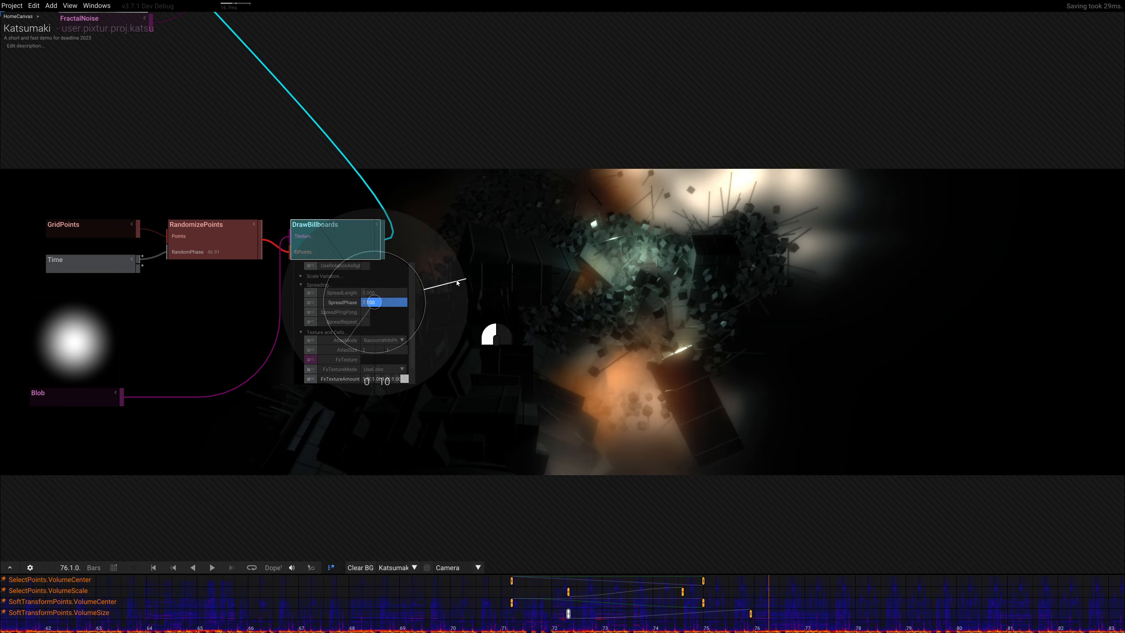
{"action": "left_click_drag", "start_coordinate": [445, 208], "coordinate": [354, 277]}
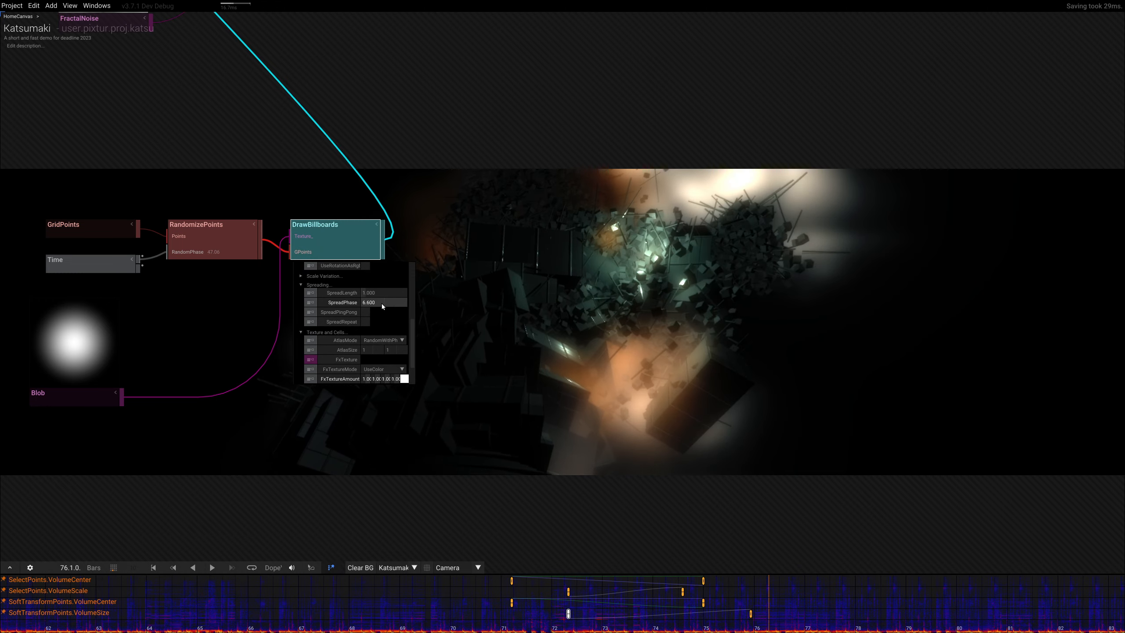
{"action": "left_click_drag", "start_coordinate": [382, 305], "coordinate": [426, 341]}
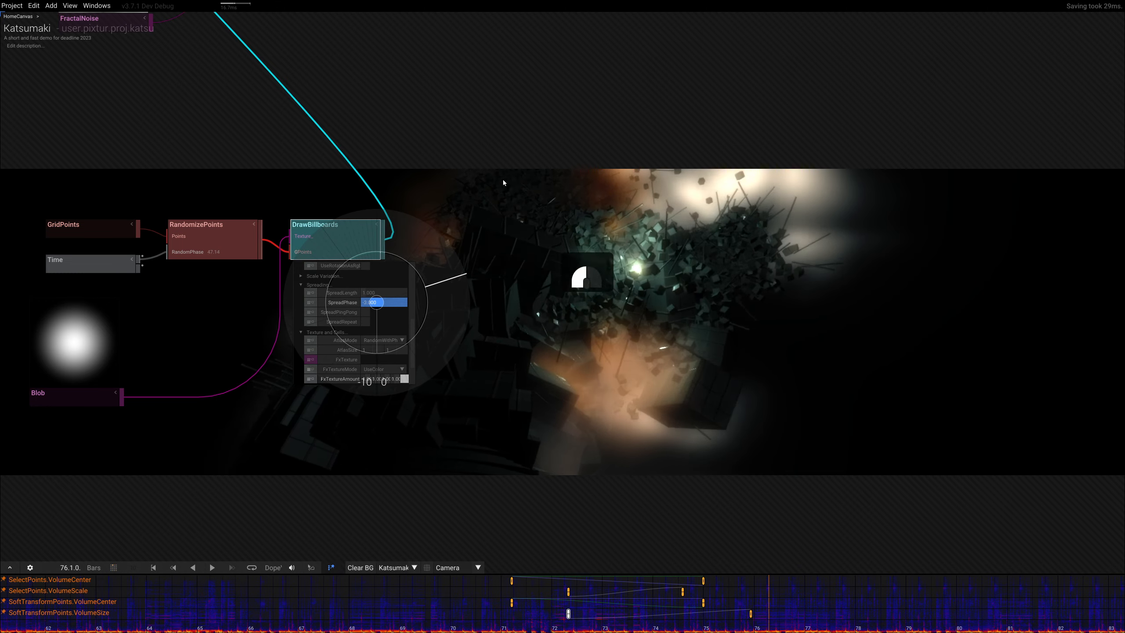
{"action": "left_click_drag", "start_coordinate": [504, 182], "coordinate": [256, 316]}
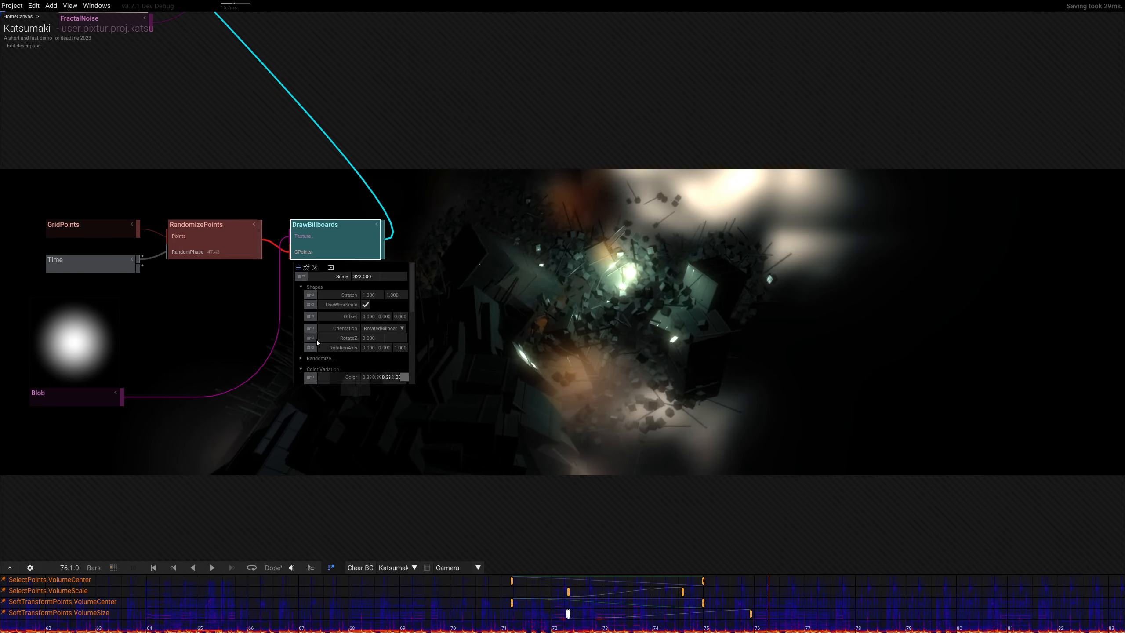
Set the DrawBillboards node's RandomPhase to 5.4 in its Randomize parameters
{"action": "left_click", "coordinate": [321, 359]}
{"action": "scroll", "coordinate": [336, 362], "scroll_direction": "down", "scroll_amount": 3}
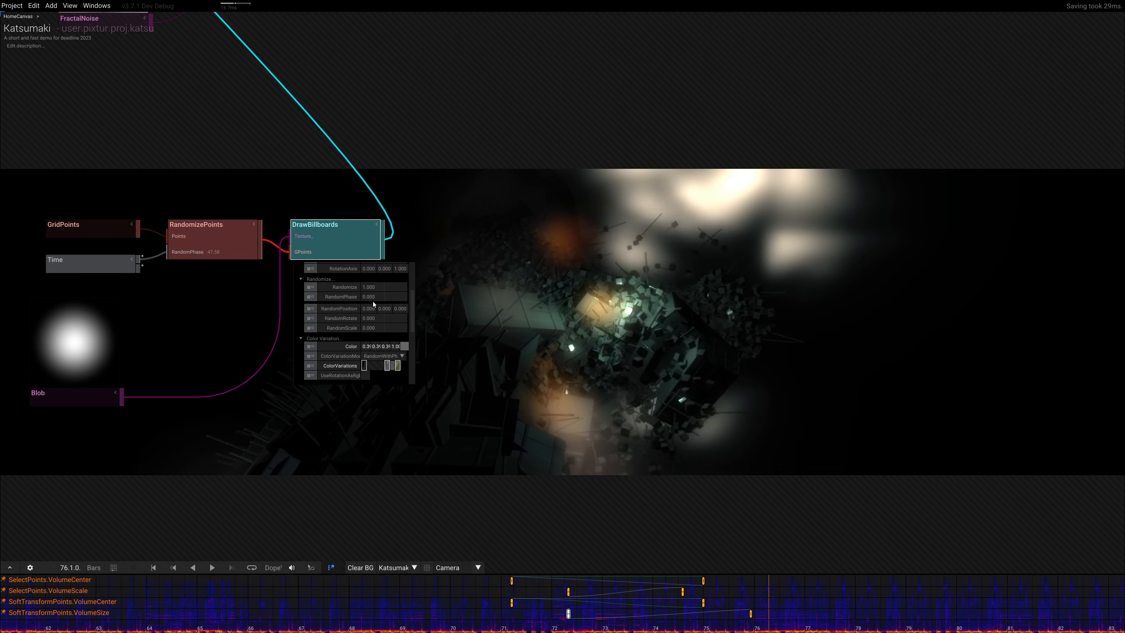
{"action": "mouse_move", "coordinate": [374, 297]}
{"action": "left_mouse_down"}
{"action": "mouse_move", "coordinate": [372, 319]}
{"action": "mouse_move", "coordinate": [367, 284]}
{"action": "left_mouse_up"}
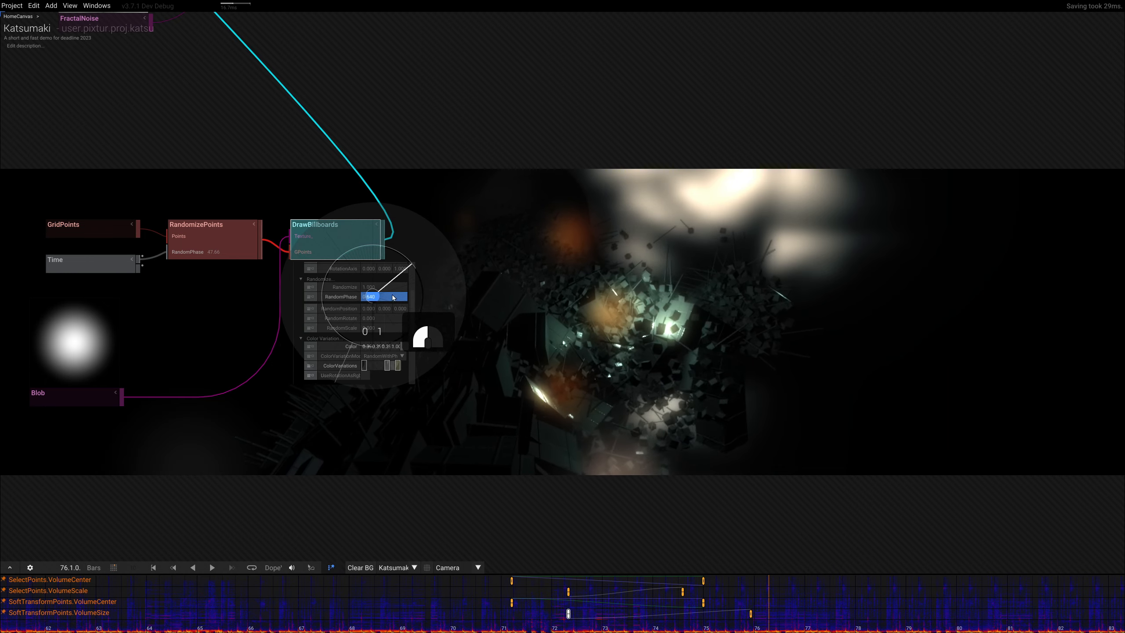
{"action": "left_click_drag", "start_coordinate": [243, 375], "coordinate": [266, 408]}
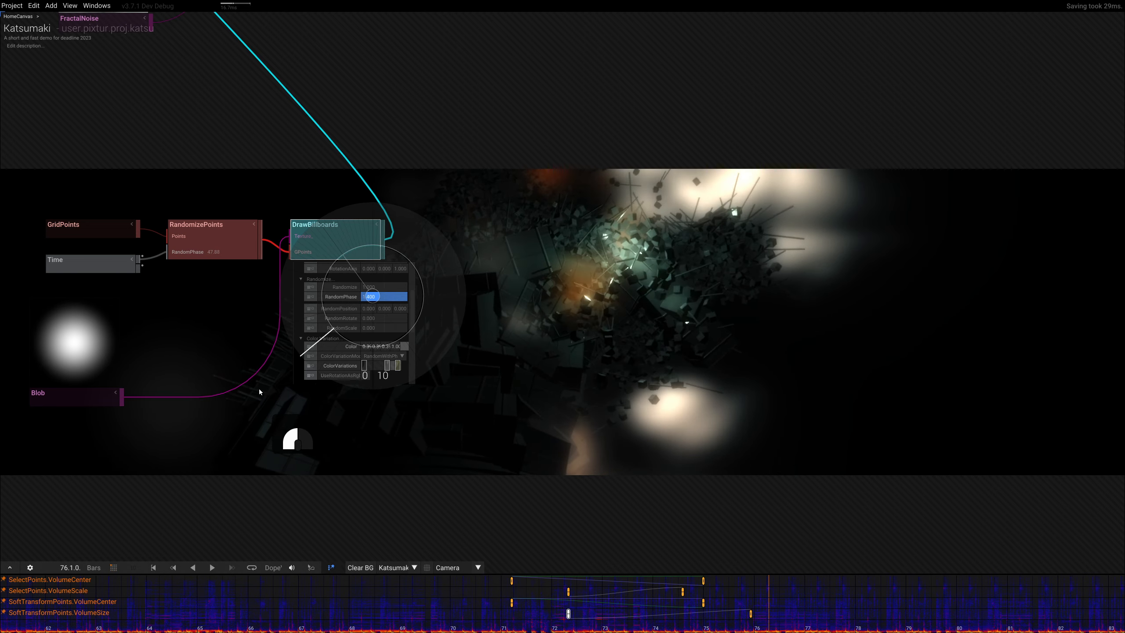
{"action": "left_click_drag", "start_coordinate": [259, 389], "coordinate": [398, 191]}
{"action": "right_click_drag", "start_coordinate": [571, 332], "coordinate": [386, 334]}
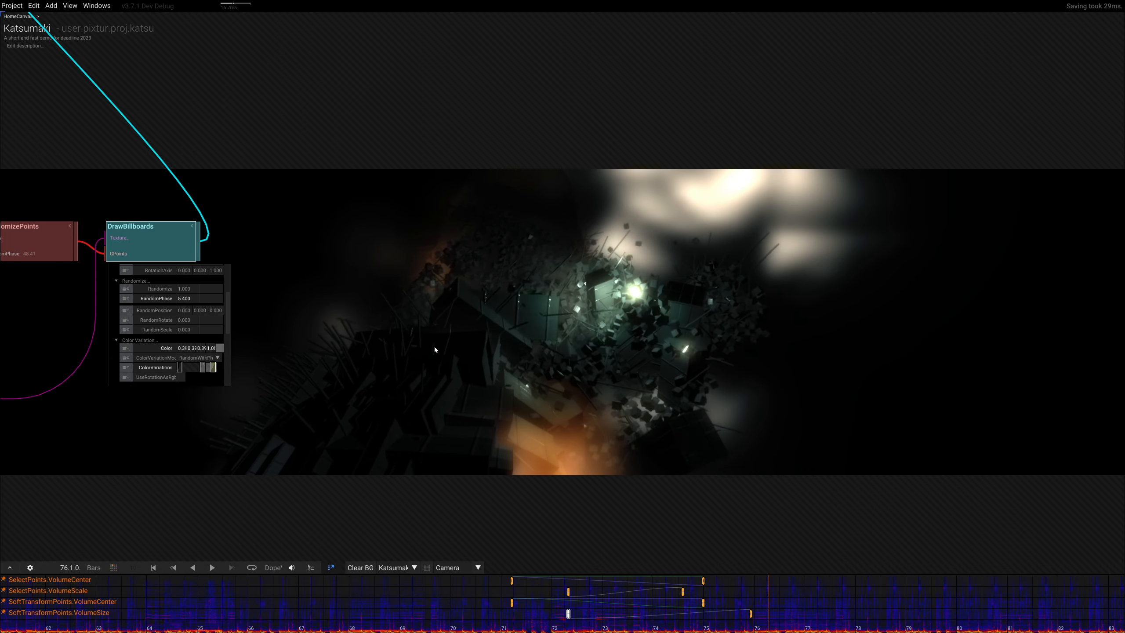
{"action": "right_click_drag", "start_coordinate": [435, 347], "coordinate": [587, 313]}
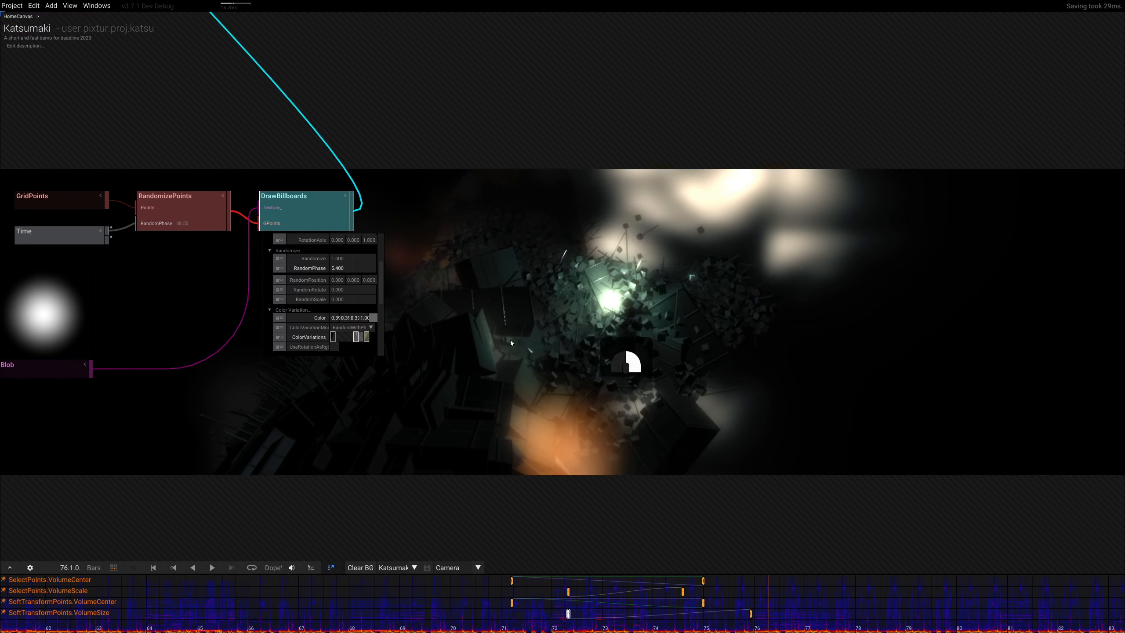
{"action": "right_click_drag", "start_coordinate": [510, 340], "coordinate": [434, 373]}
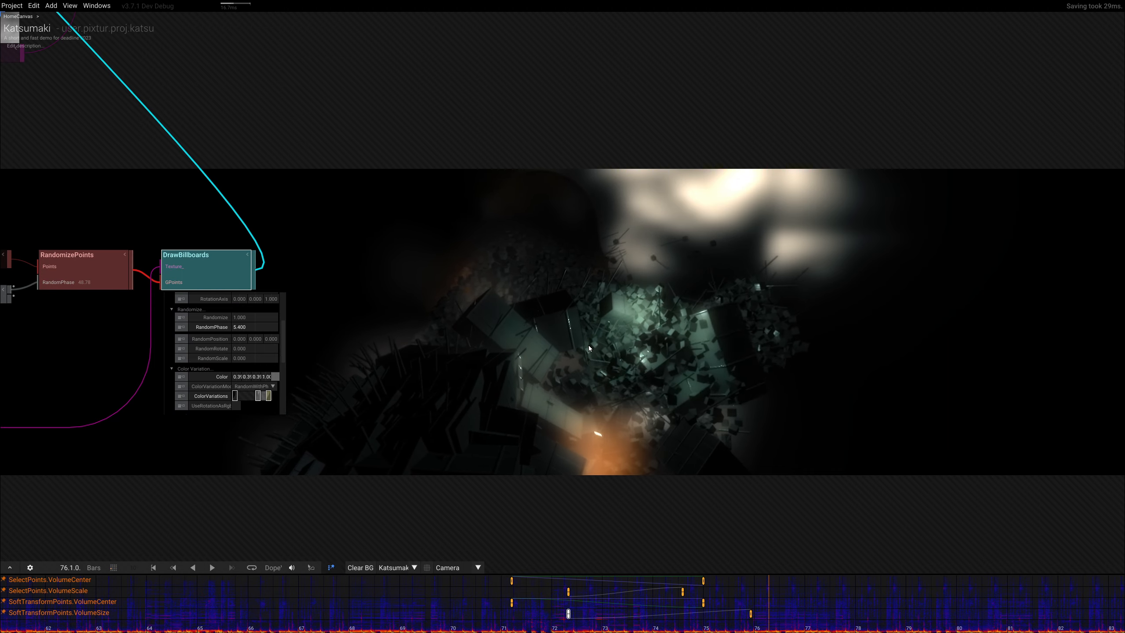
{"action": "right_click_drag", "start_coordinate": [589, 345], "coordinate": [767, 285]}
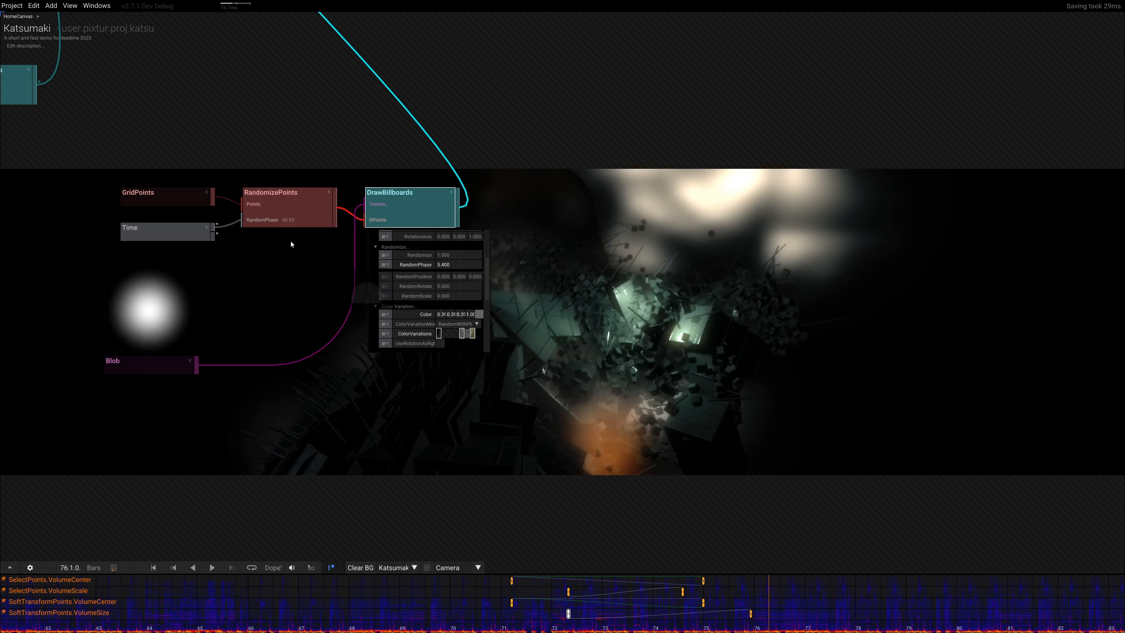
{"action": "right_click_drag", "start_coordinate": [290, 242], "coordinate": [316, 347]}
{"action": "right_click_drag", "start_coordinate": [649, 306], "coordinate": [435, 335]}
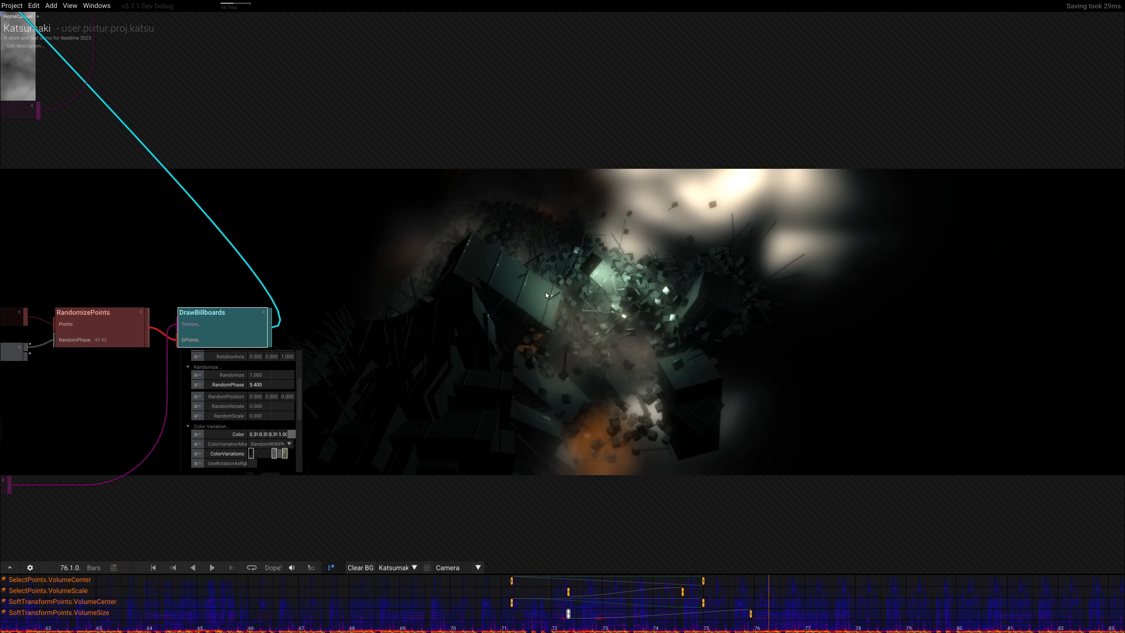
Shift the Glow and DepthOfField nodes away from RenderTarget to make room in the image-effect chain
{"action": "right_click_drag", "start_coordinate": [542, 334], "coordinate": [476, 252]}
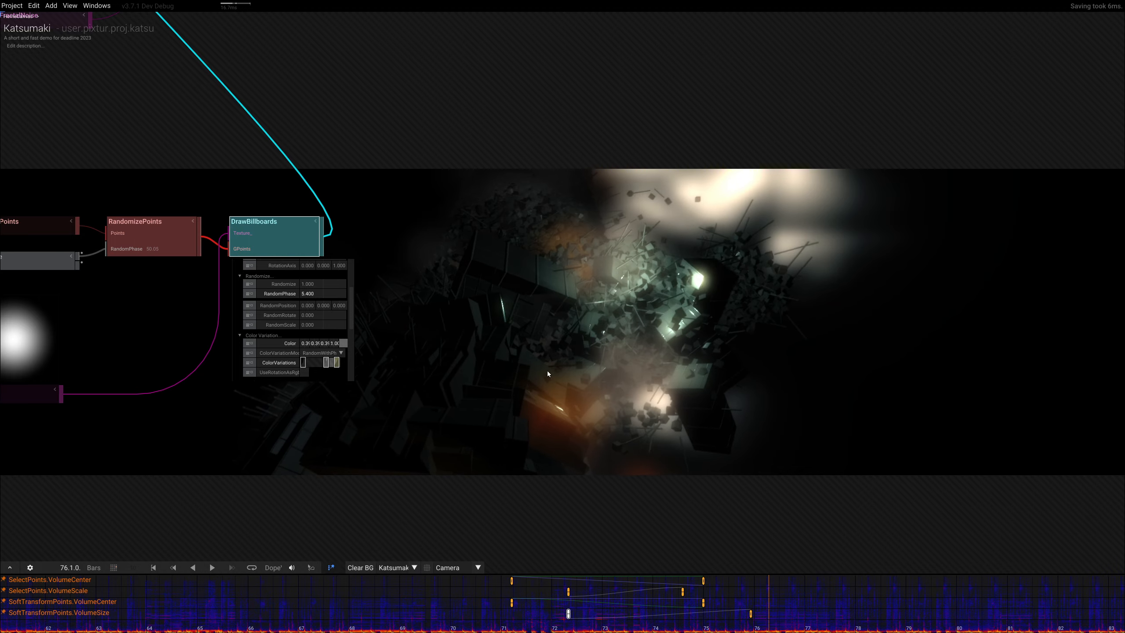
{"action": "right_click_drag", "start_coordinate": [534, 370], "coordinate": [689, 402]}
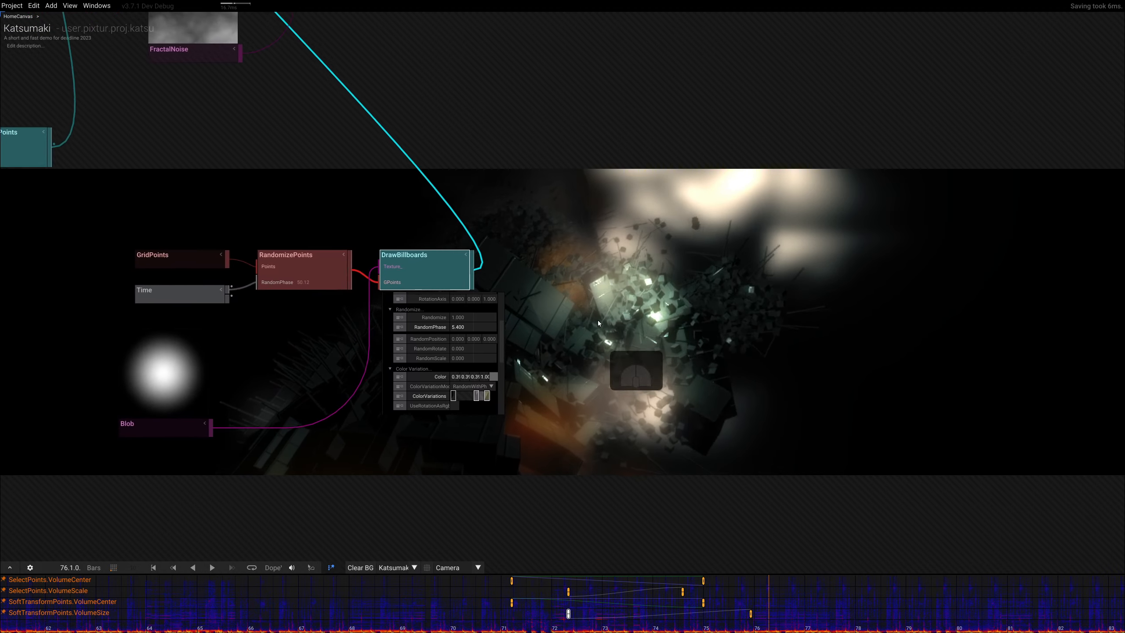
{"action": "scroll", "coordinate": [576, 248], "scroll_direction": "down", "scroll_amount": 3}
{"action": "right_click_drag", "start_coordinate": [545, 213], "coordinate": [415, 404]}
{"action": "scroll", "coordinate": [620, 155], "scroll_direction": "up", "scroll_amount": 3}
{"action": "right_click_drag", "start_coordinate": [709, 205], "coordinate": [362, 242]}
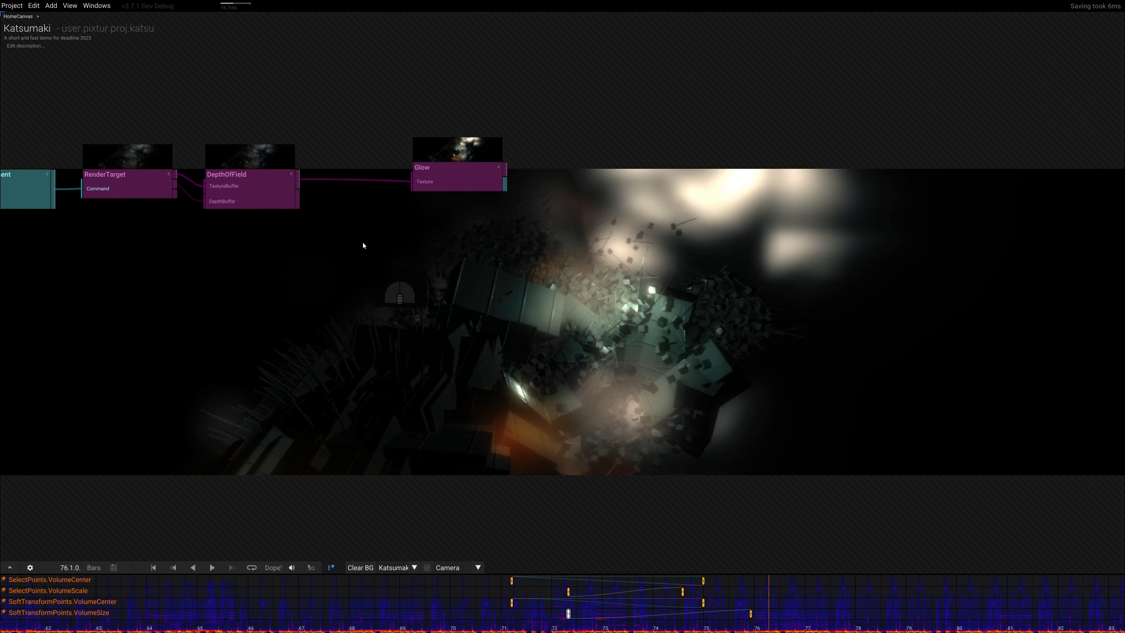
{"action": "right_click_drag", "start_coordinate": [411, 275], "coordinate": [463, 268]}
{"action": "left_click_drag", "start_coordinate": [545, 143], "coordinate": [687, 118]}
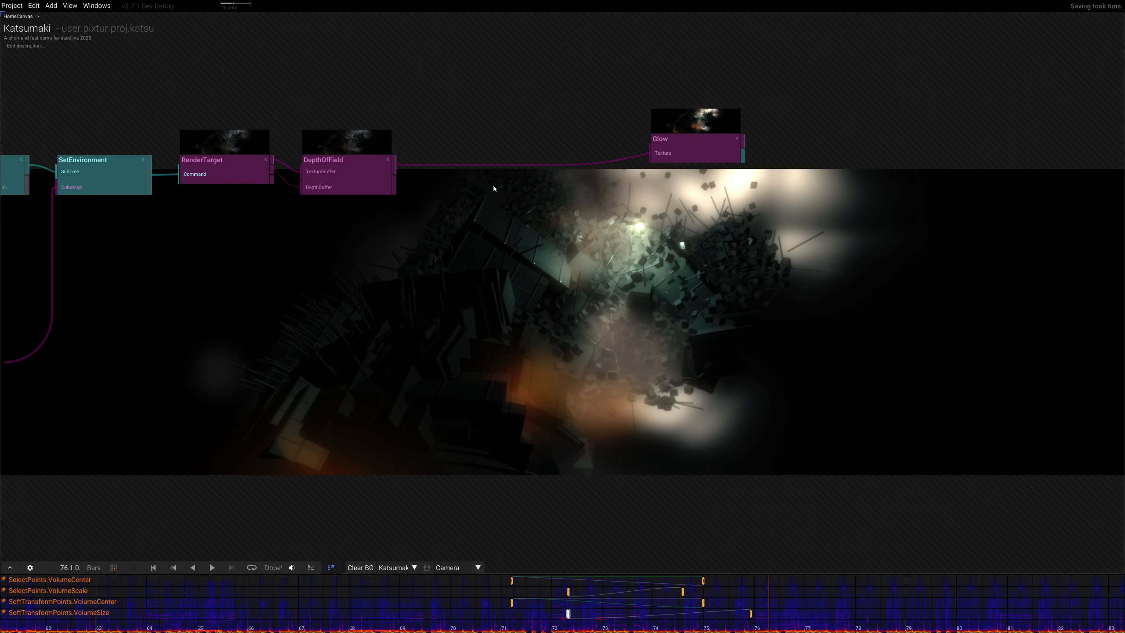
{"action": "left_click_drag", "start_coordinate": [352, 179], "coordinate": [480, 178]}
Insert an SSAO node between RenderTarget and DepthOfField and set its Size to 6.1
{"action": "left_click", "coordinate": [276, 161]}
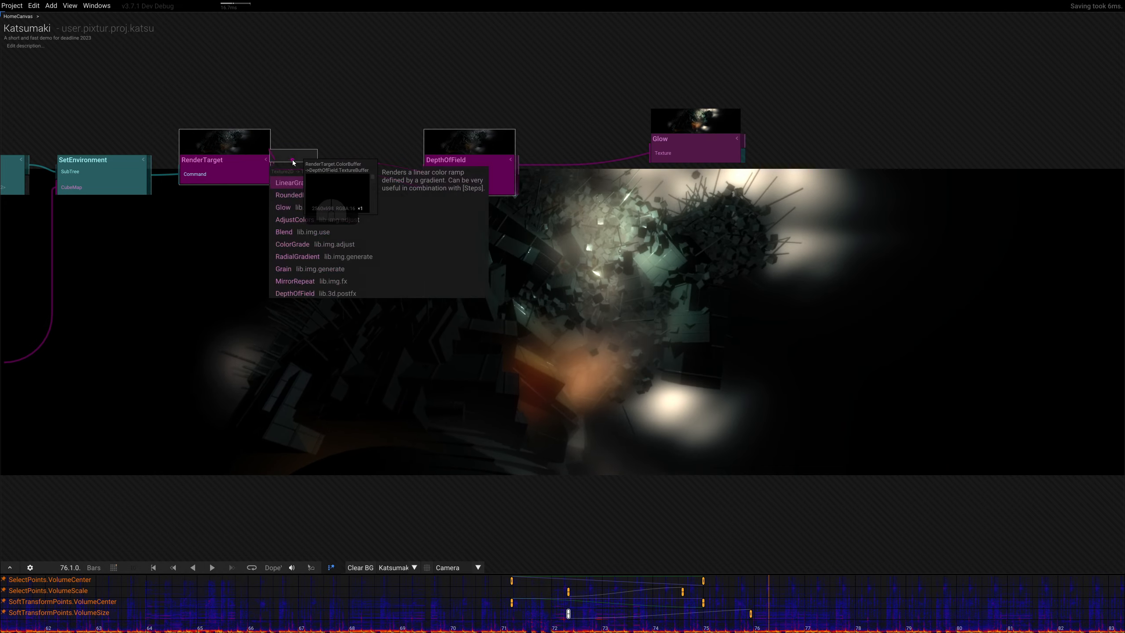
{"action": "type", "text": "ssa"}
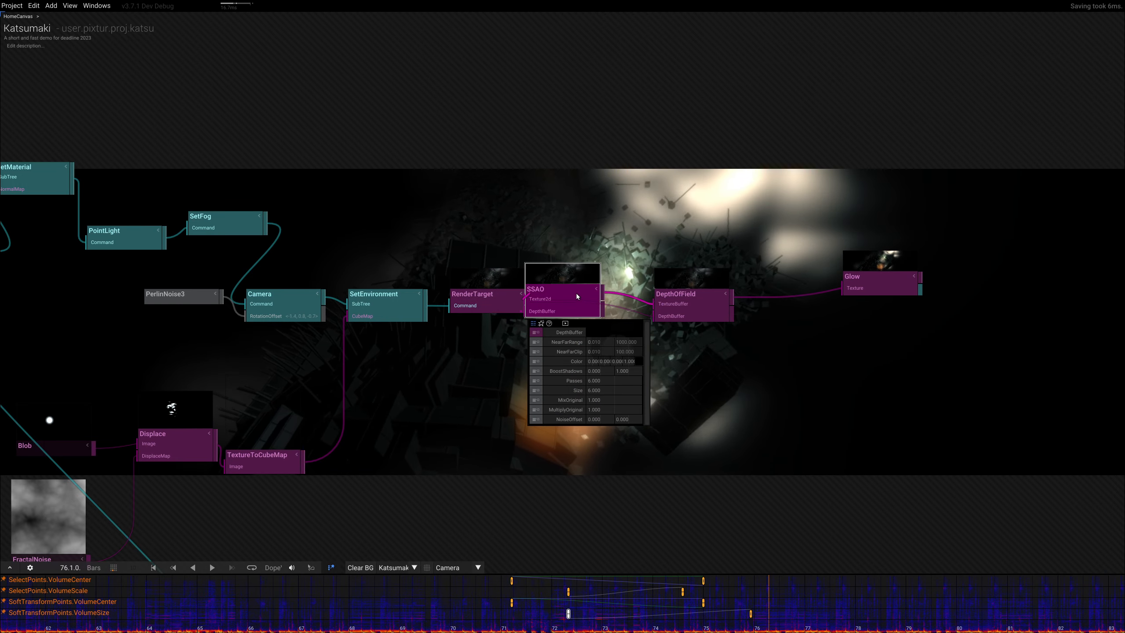
{"action": "key", "text": "Return"}
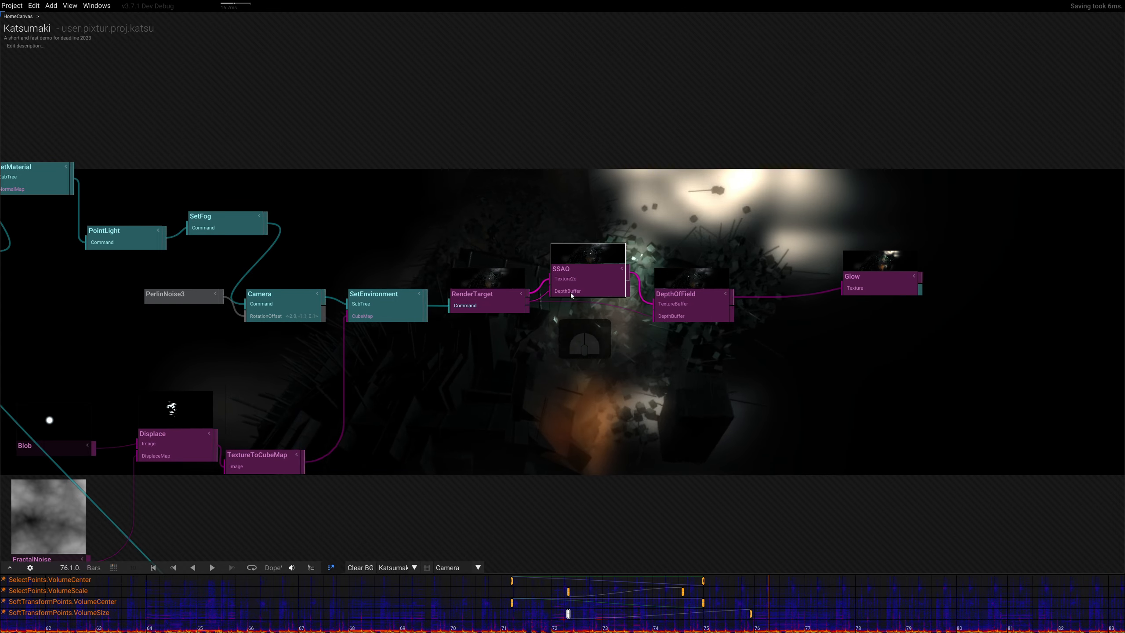
{"action": "right_click_drag", "start_coordinate": [581, 310], "coordinate": [522, 243]}
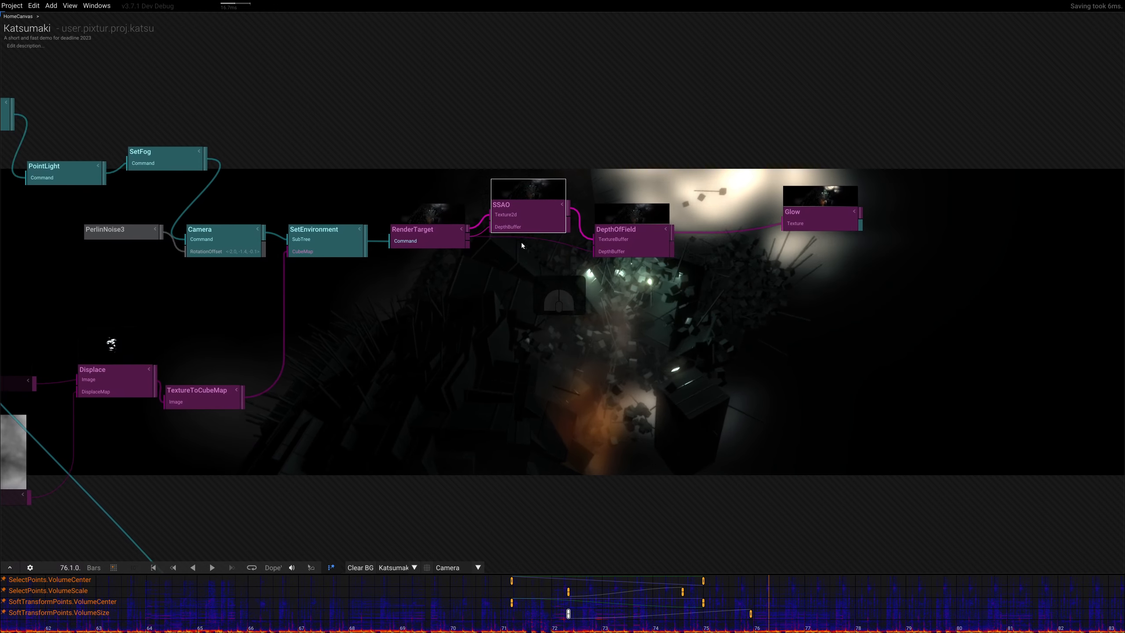
{"action": "left_click", "coordinate": [522, 218]}
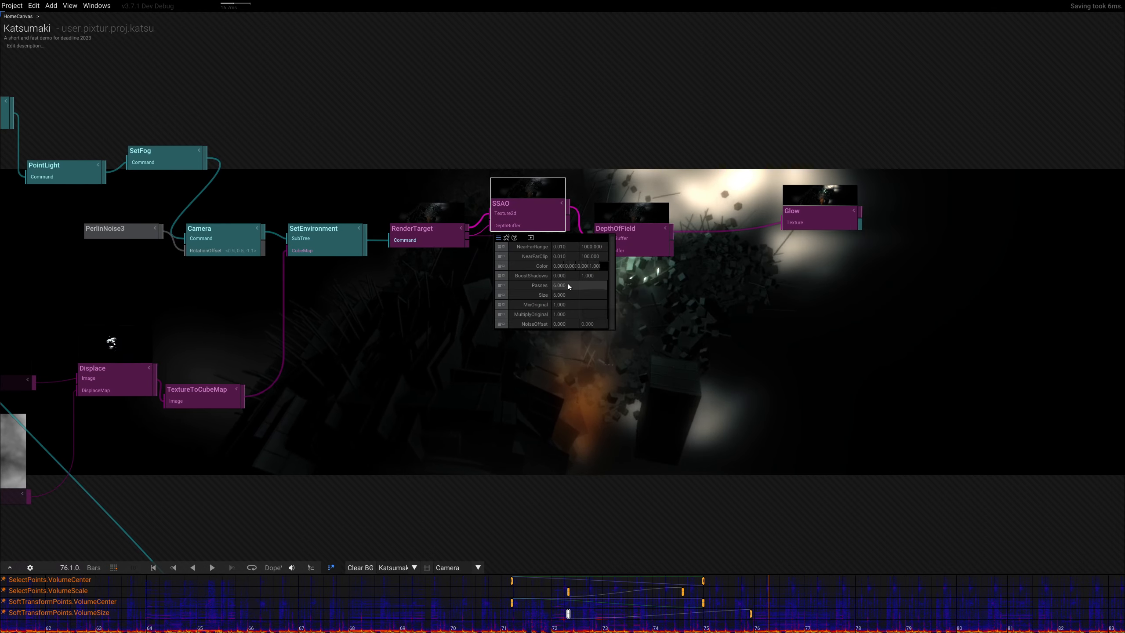
{"action": "left_click_drag", "start_coordinate": [568, 295], "coordinate": [719, 262]}
Compare the rendered scene with the SSAO node repeatedly bypassed and re-enabled
{"action": "right_click_drag", "start_coordinate": [719, 262], "coordinate": [809, 481]}
{"action": "right_click_drag", "start_coordinate": [701, 238], "coordinate": [706, 308]}
{"action": "key", "text": "shift+b"}
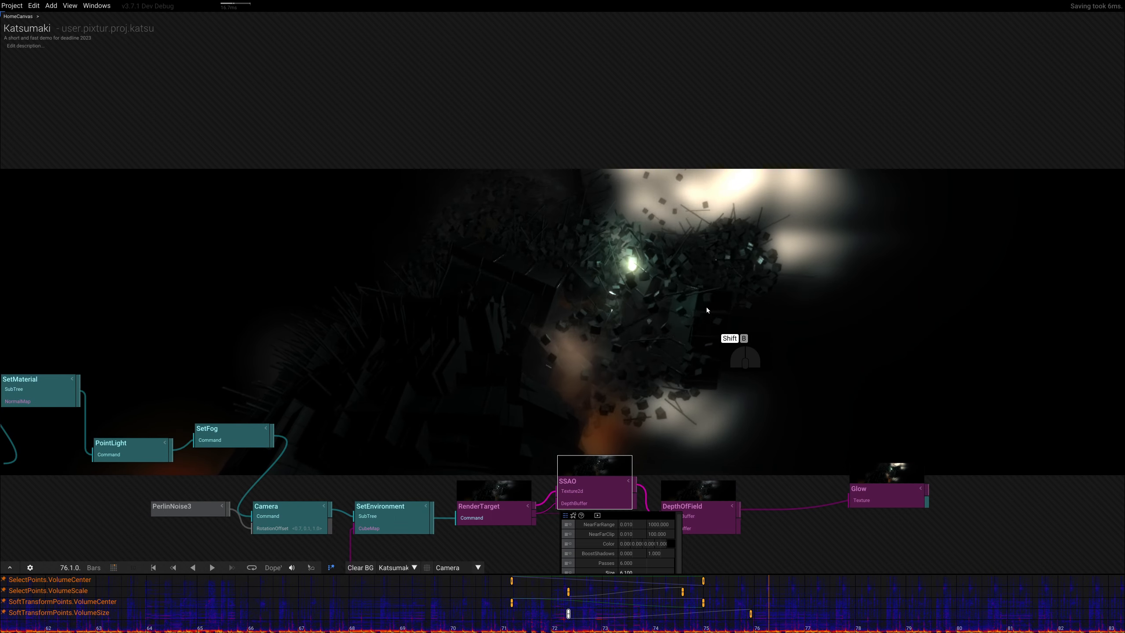
{"action": "key", "text": "shift+b"}
{"action": "key", "text": "shift+b"}
{"action": "key", "text": "shift+b"}
{"action": "key", "text": "shift+b"}
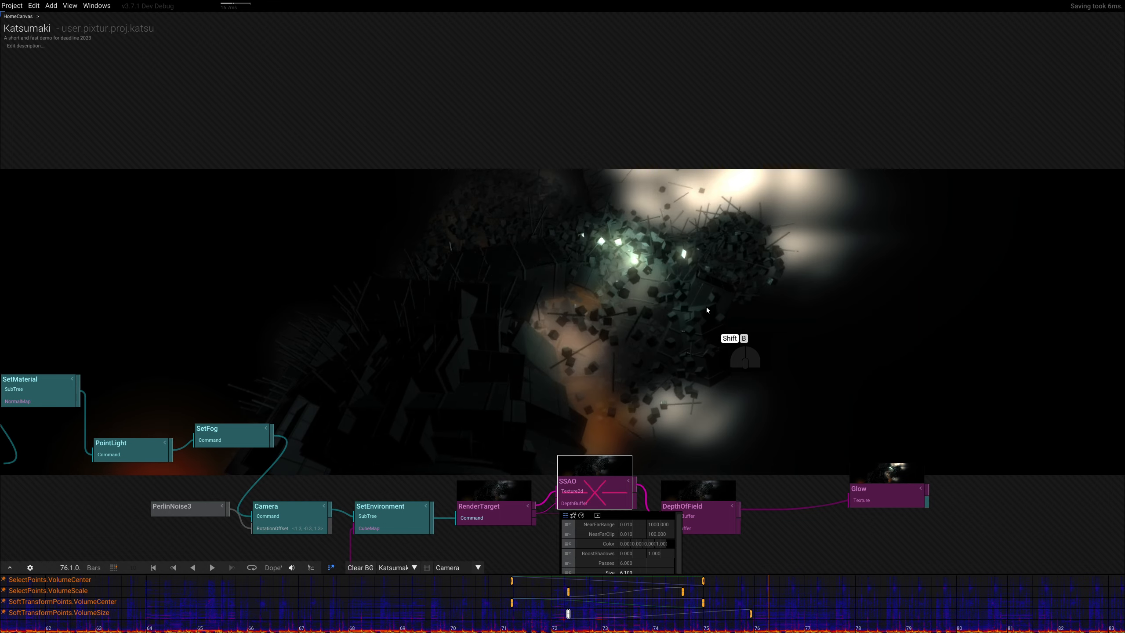
{"action": "key", "text": "shift+b"}
{"action": "key", "text": "shift+b"}
{"action": "key", "text": "shift+b"}
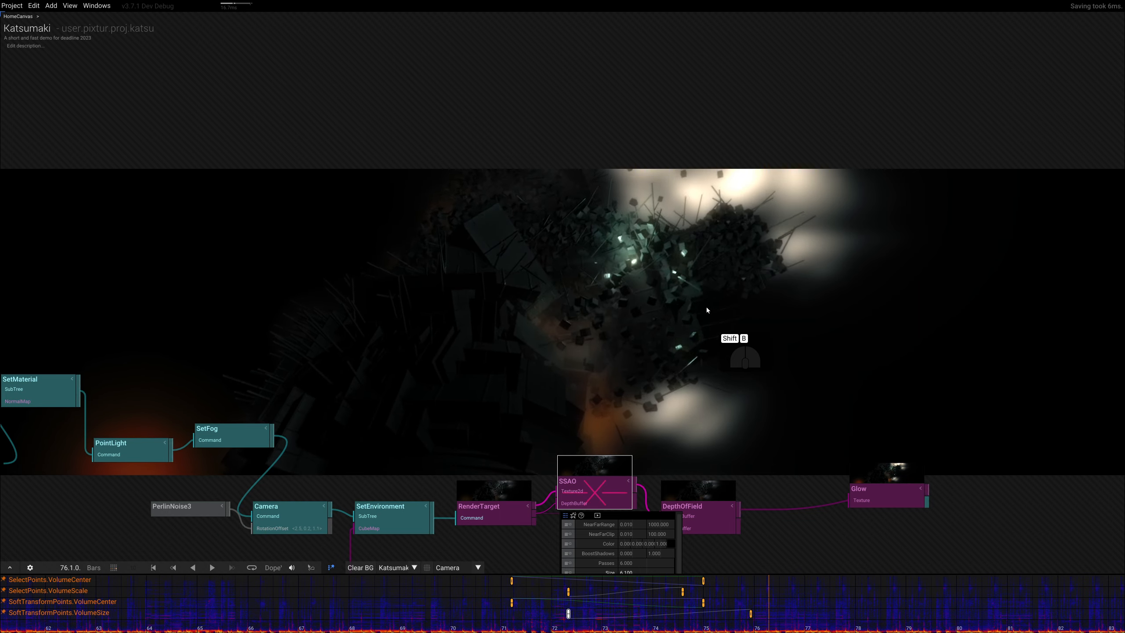
{"action": "right_click_drag", "start_coordinate": [678, 362], "coordinate": [710, 263]}
{"action": "key", "text": "shift+b"}
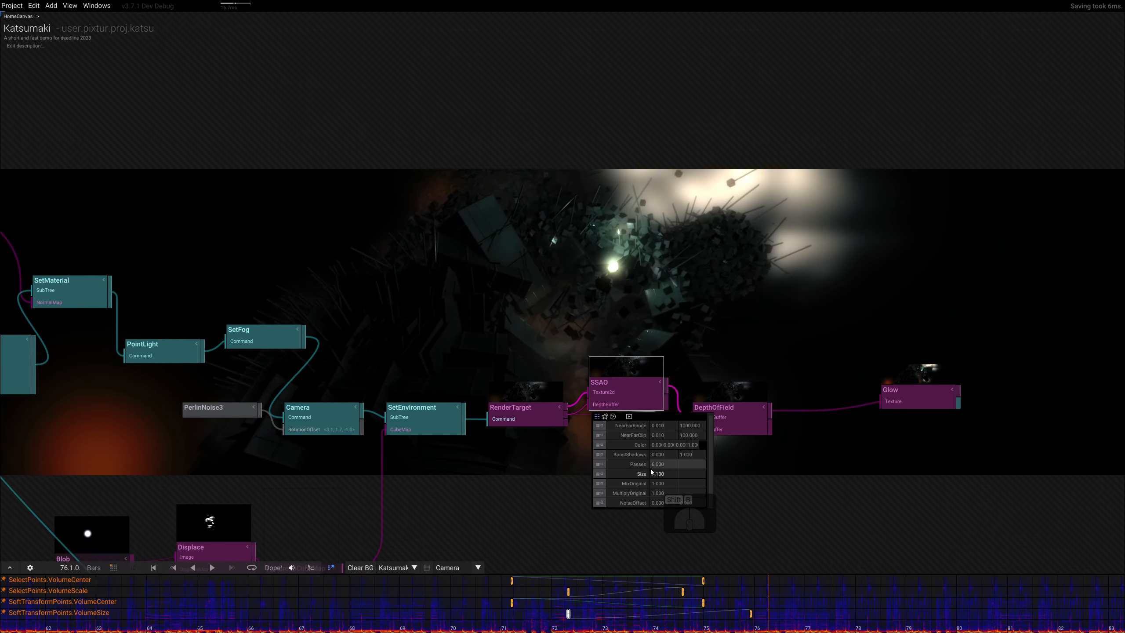
Reduce the SSAO node's Size to 4.57 and check its effect by bypassing and re-enabling it
{"action": "mouse_move", "coordinate": [660, 477]}
{"action": "left_mouse_down"}
{"action": "mouse_move", "coordinate": [657, 496]}
{"action": "mouse_move", "coordinate": [672, 497]}
{"action": "mouse_move", "coordinate": [668, 462]}
{"action": "left_mouse_up"}
{"action": "key", "text": "shift+b"}
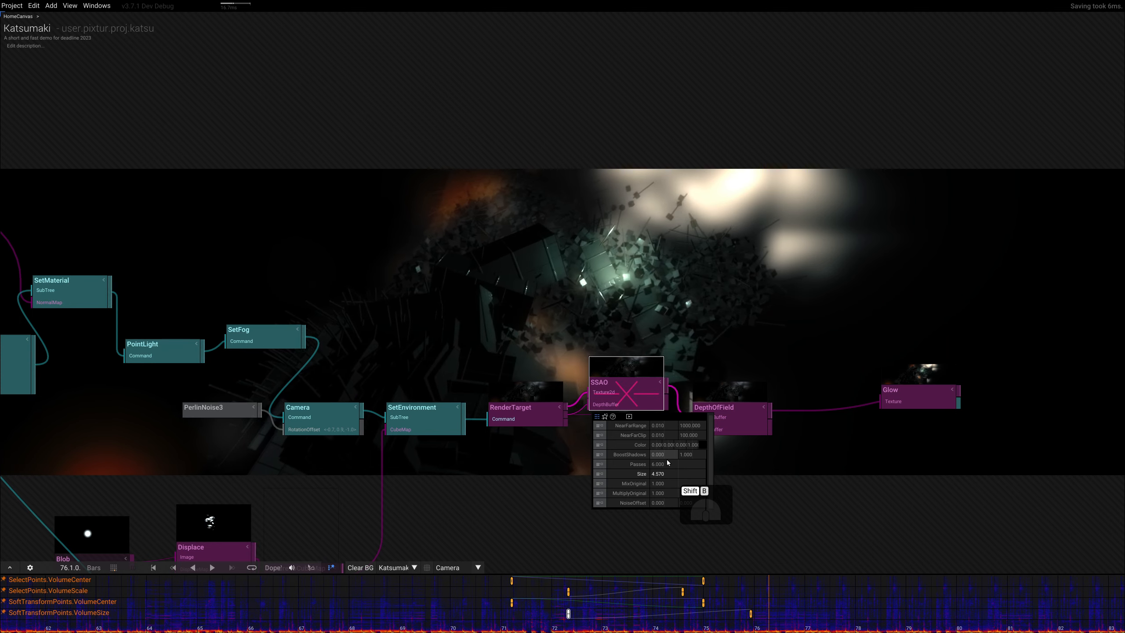
{"action": "key", "text": "shift+b"}
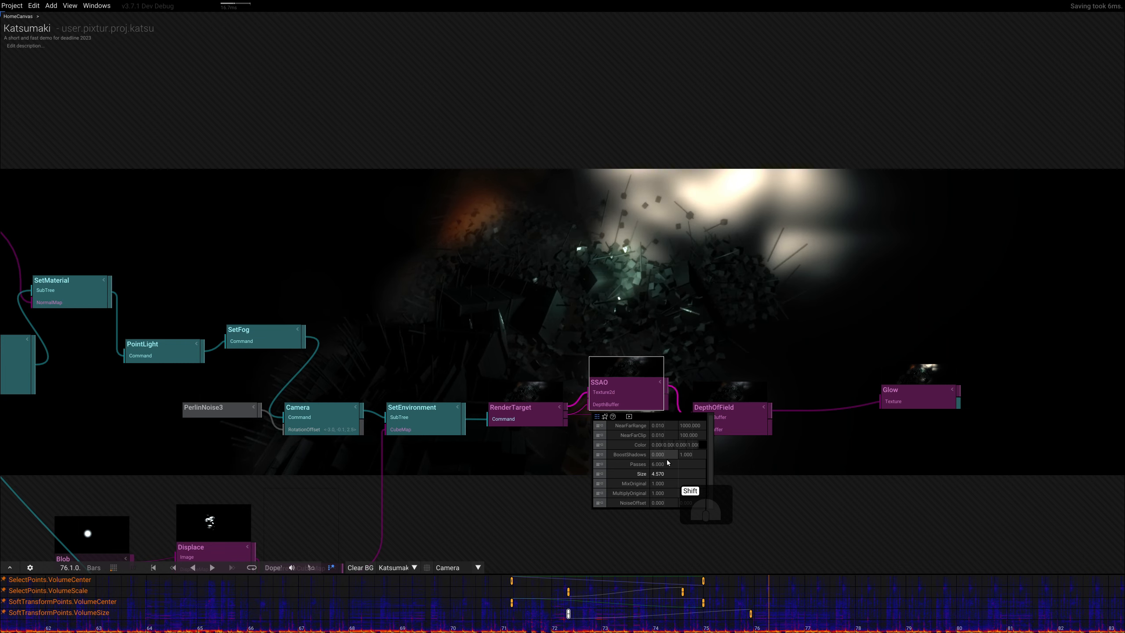
Look over the node graph from the post-effects down to the billboard branch and select the Camera node
{"action": "right_click_drag", "start_coordinate": [649, 290], "coordinate": [601, 385]}
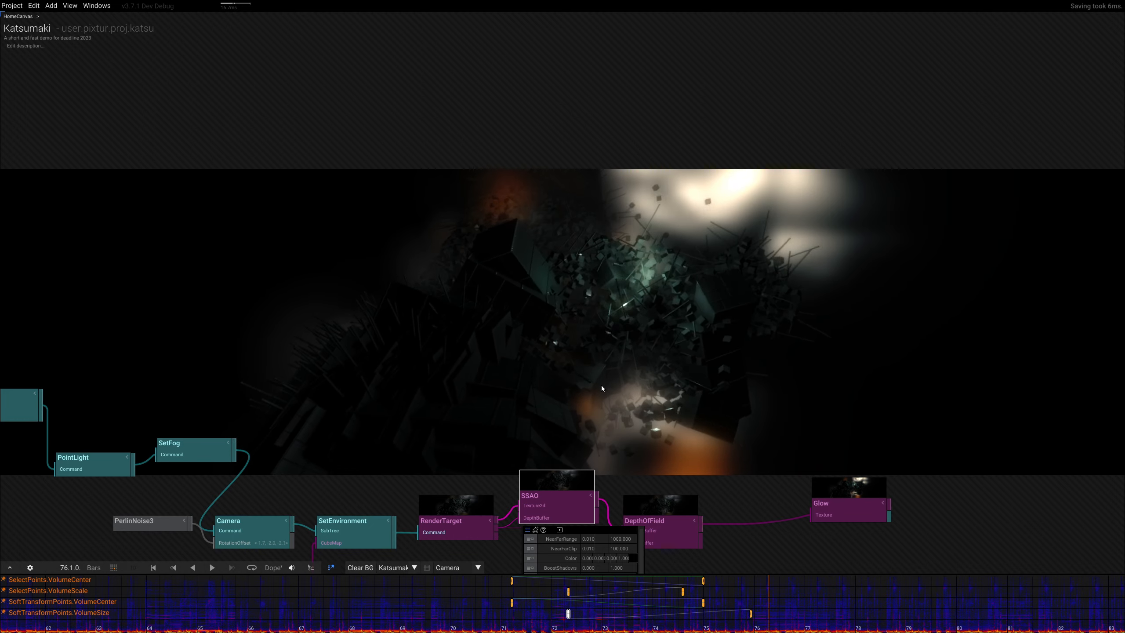
{"action": "right_click_drag", "start_coordinate": [587, 383], "coordinate": [737, 190]}
{"action": "scroll", "coordinate": [656, 283], "scroll_direction": "down", "scroll_amount": 2}
{"action": "right_click_drag", "start_coordinate": [560, 354], "coordinate": [588, 200]}
{"action": "scroll", "coordinate": [579, 378], "scroll_direction": "down", "scroll_amount": 1}
{"action": "right_click_drag", "start_coordinate": [578, 378], "coordinate": [607, 243]}
{"action": "scroll", "coordinate": [600, 245], "scroll_direction": "up", "scroll_amount": 2}
{"action": "right_click_drag", "start_coordinate": [598, 342], "coordinate": [576, 351]}
{"action": "scroll", "coordinate": [649, 252], "scroll_direction": "down", "scroll_amount": 1}
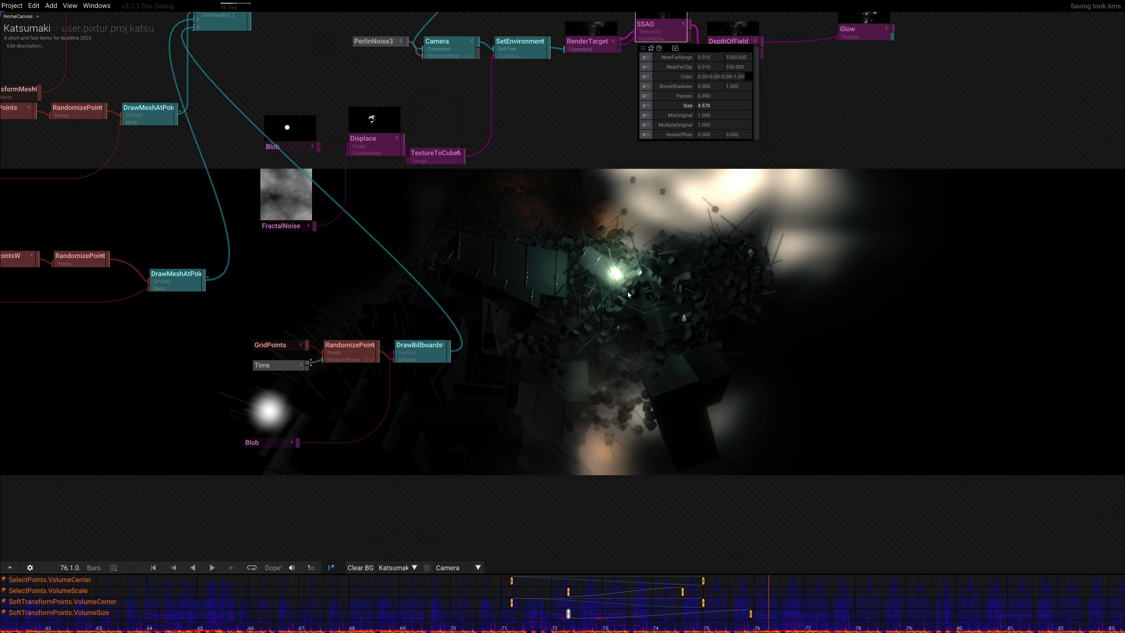
{"action": "right_click_drag", "start_coordinate": [607, 309], "coordinate": [646, 285]}
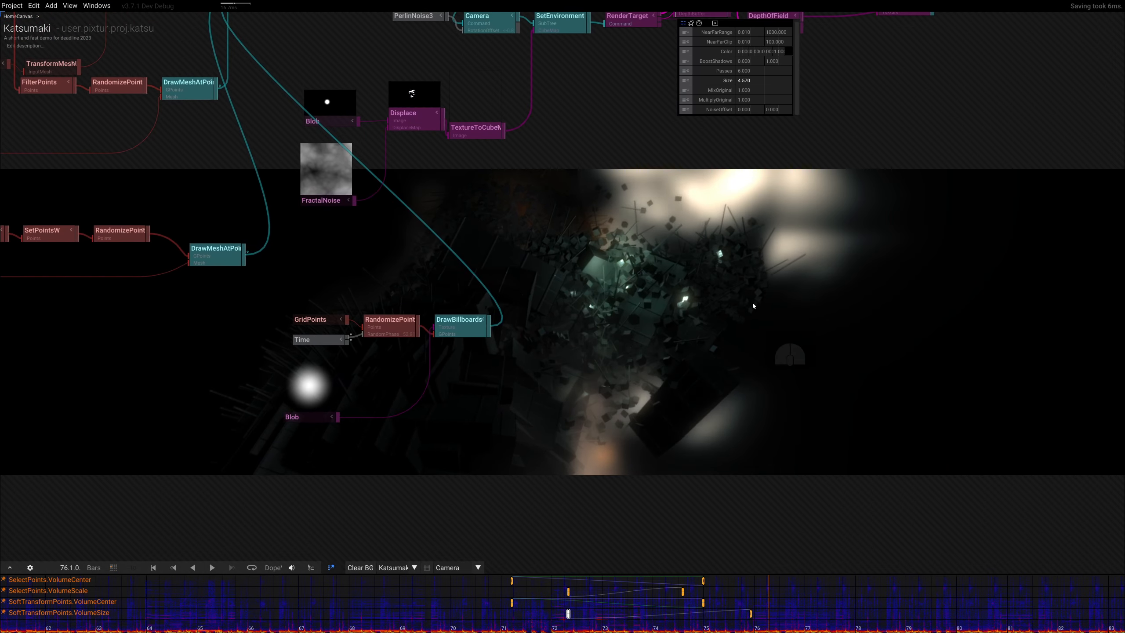
{"action": "right_click_drag", "start_coordinate": [613, 239], "coordinate": [483, 310]}
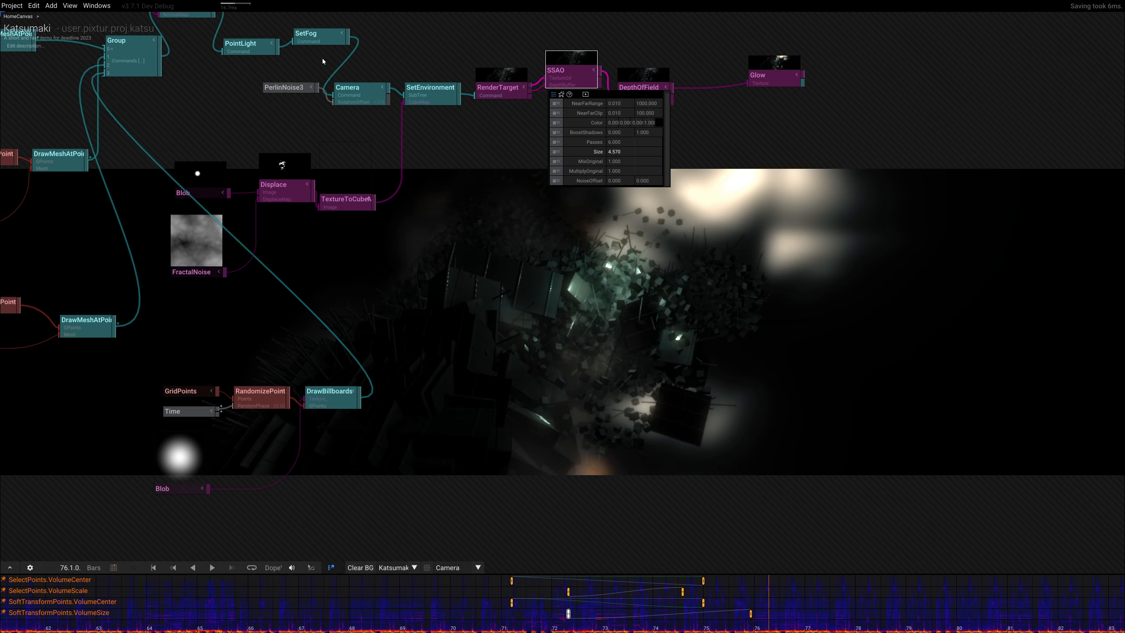
{"action": "left_click", "coordinate": [349, 95]}
{"action": "left_click", "coordinate": [1121, 231]}
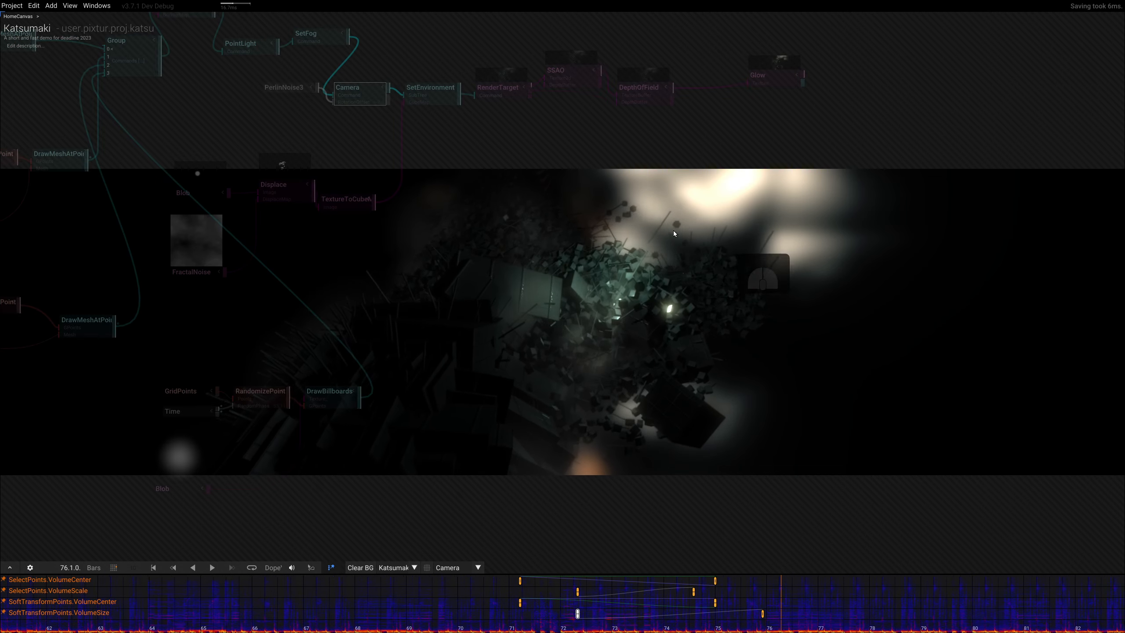
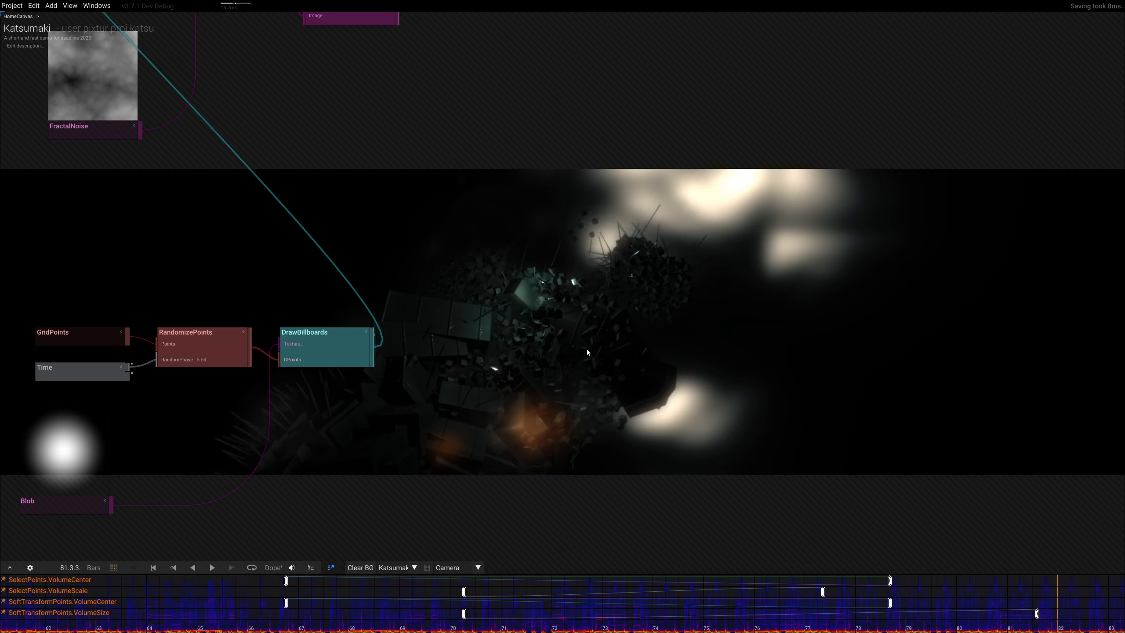
Move the whole billboard particle branch beneath the lower DrawMeshAtPoints branch with its CubeMesh
{"action": "scroll", "coordinate": [483, 359], "scroll_direction": "down", "scroll_amount": 2}
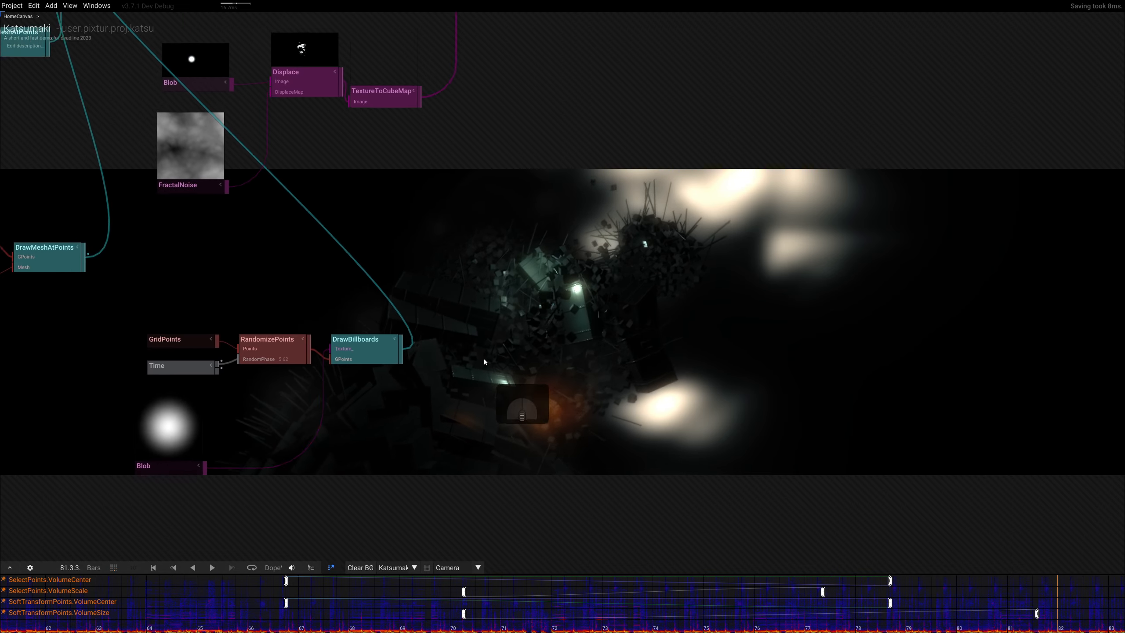
{"action": "right_click_drag", "start_coordinate": [483, 359], "coordinate": [833, 276]}
{"action": "right_click_drag", "start_coordinate": [479, 281], "coordinate": [349, 265]}
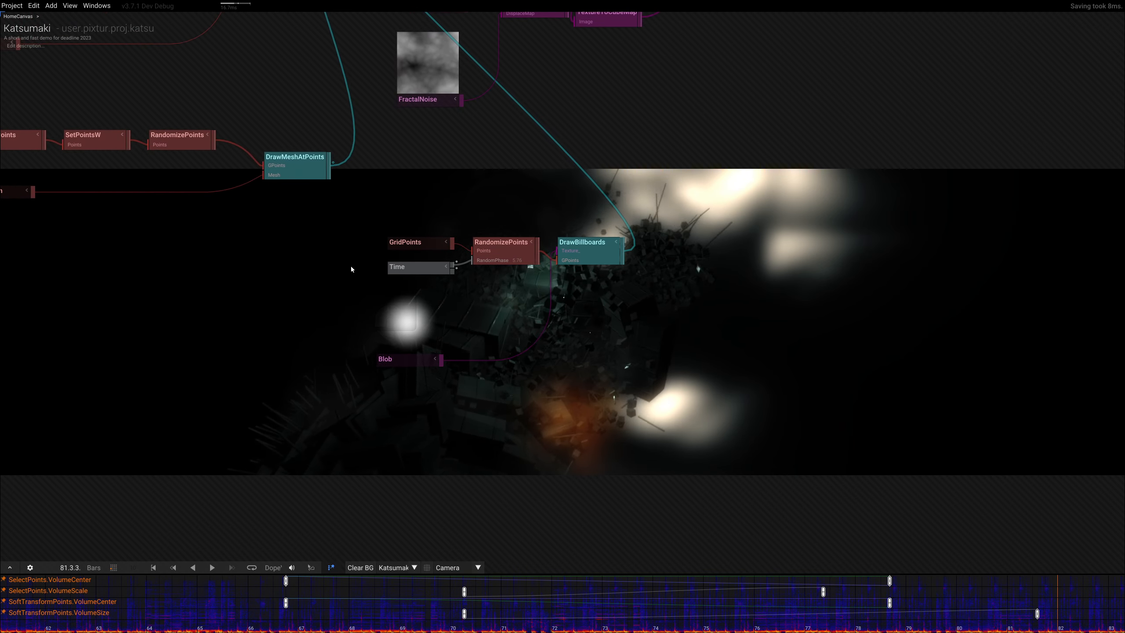
{"action": "left_click_drag", "start_coordinate": [348, 253], "coordinate": [525, 402]}
{"action": "left_click_drag", "start_coordinate": [569, 247], "coordinate": [208, 265]}
{"action": "right_click_drag", "start_coordinate": [250, 267], "coordinate": [420, 272]}
Insert a Group node directly after DrawBillboards, on its connection to the main scene group
{"action": "left_click", "coordinate": [392, 294]}
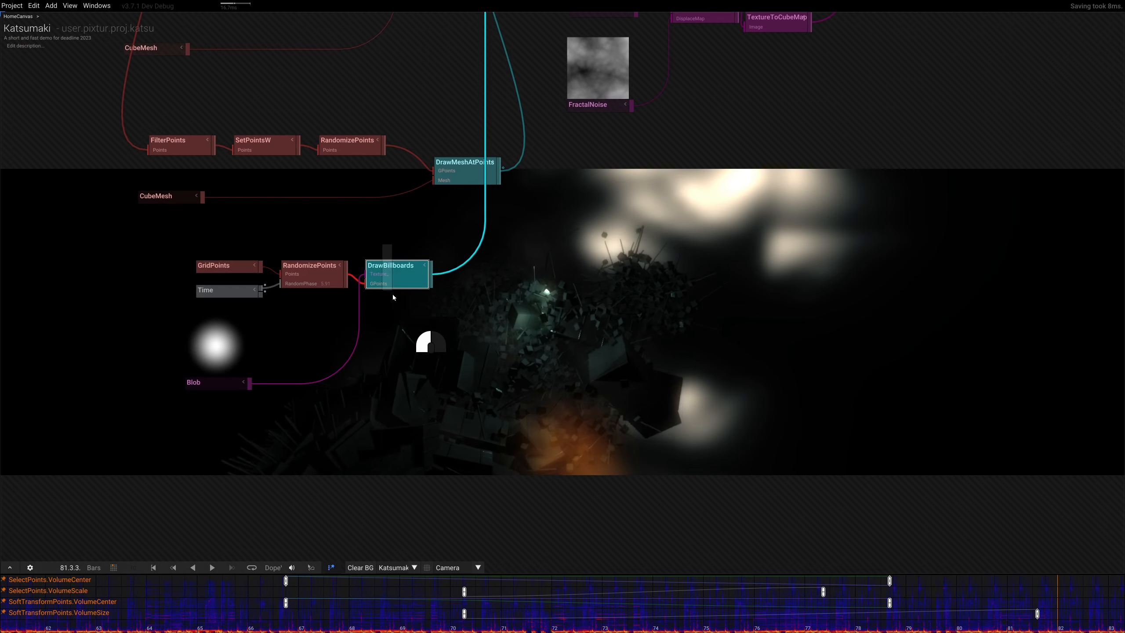
{"action": "left_click", "coordinate": [431, 278]}
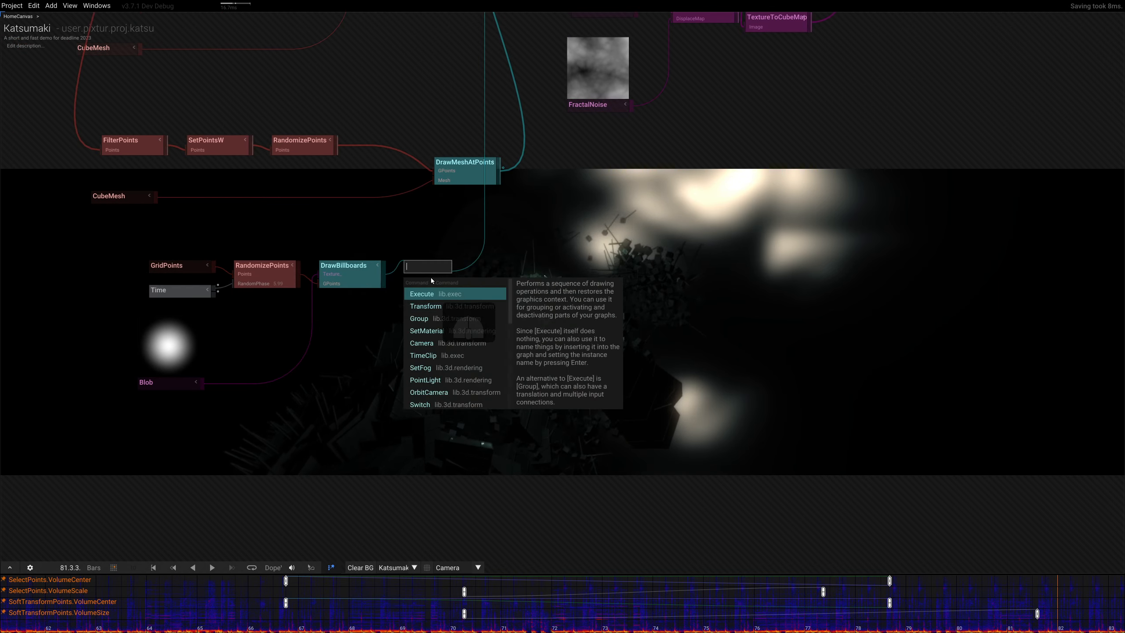
{"action": "type", "text": "de"}
{"action": "key", "text": "Down"}
{"action": "key", "text": "Down"}
{"action": "key", "text": "Down"}
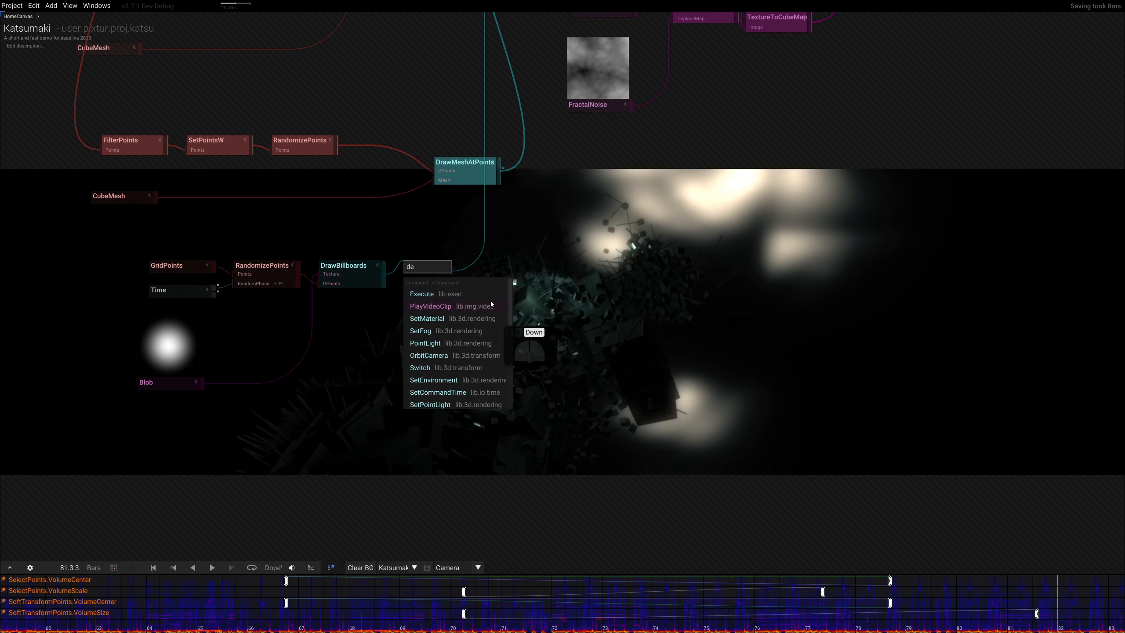
{"action": "key", "text": "BackSpace"}
{"action": "key", "text": "BackSpace"}
{"action": "type", "text": "grou"}
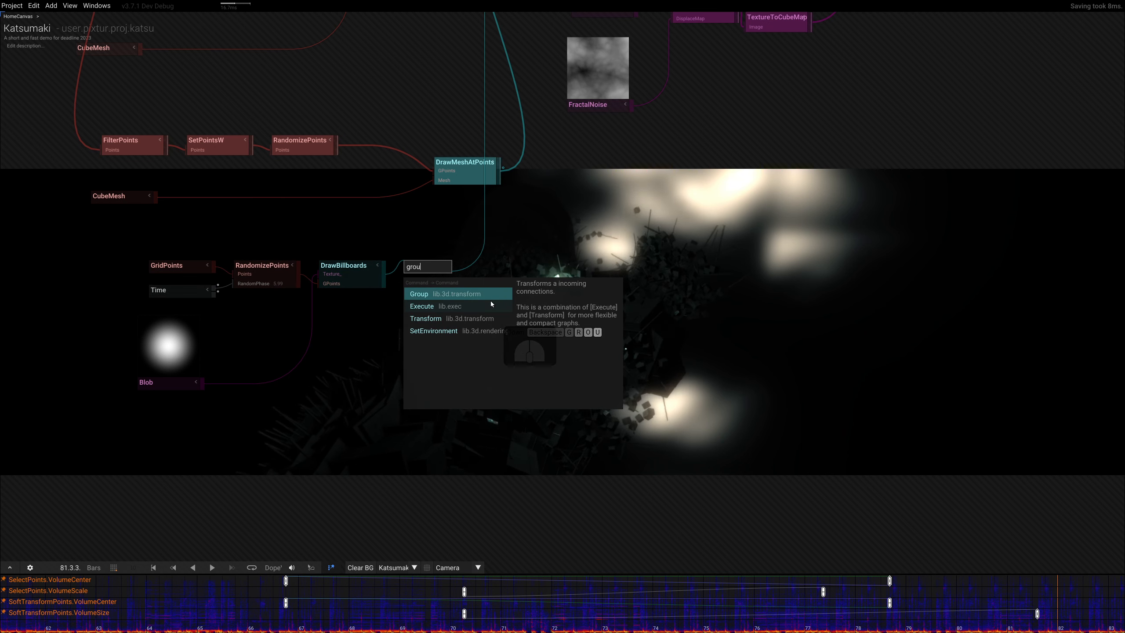
{"action": "key", "text": "Return"}
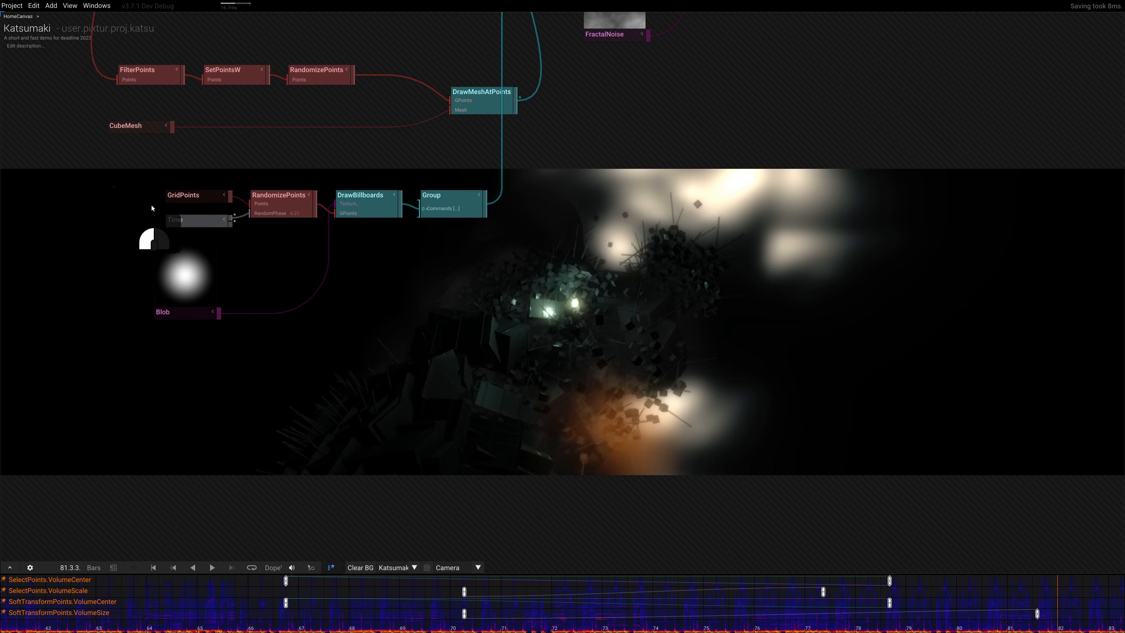
Duplicate the GridPoints, Time, RandomizePoints, Blob and DrawBillboards nodes below and connect the copied DrawBillboards to the new Group
{"action": "left_click_drag", "start_coordinate": [112, 186], "coordinate": [363, 309]}
{"action": "key", "text": "ctrl+d"}
{"action": "left_click", "coordinate": [320, 367]}
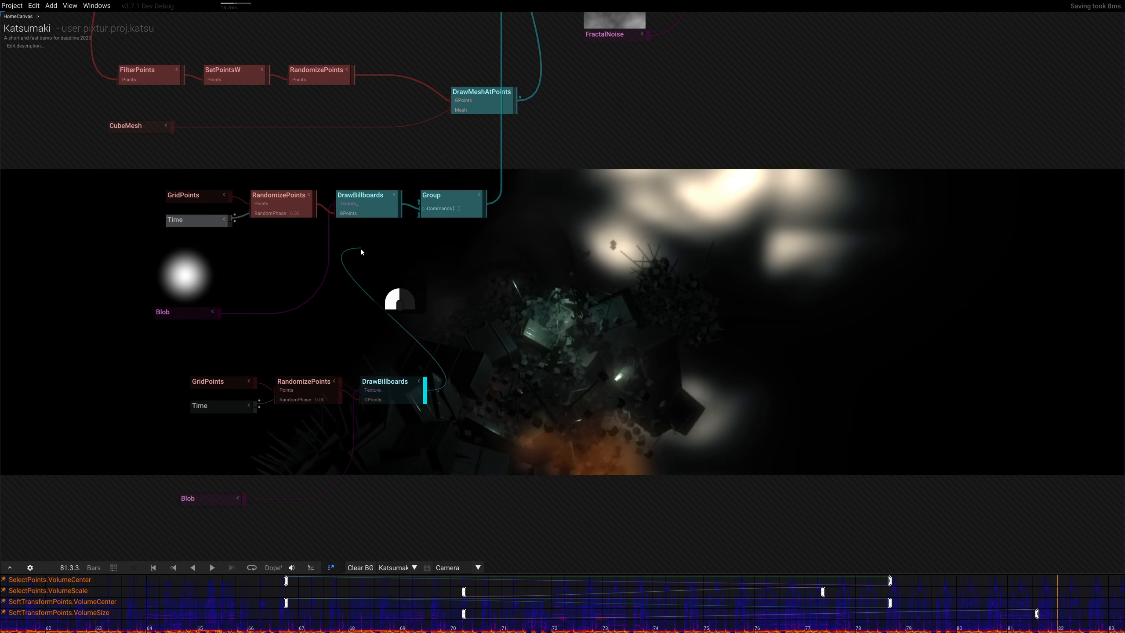
{"action": "left_click_drag", "start_coordinate": [424, 393], "coordinate": [419, 220]}
{"action": "right_click_drag", "start_coordinate": [473, 298], "coordinate": [522, 193]}
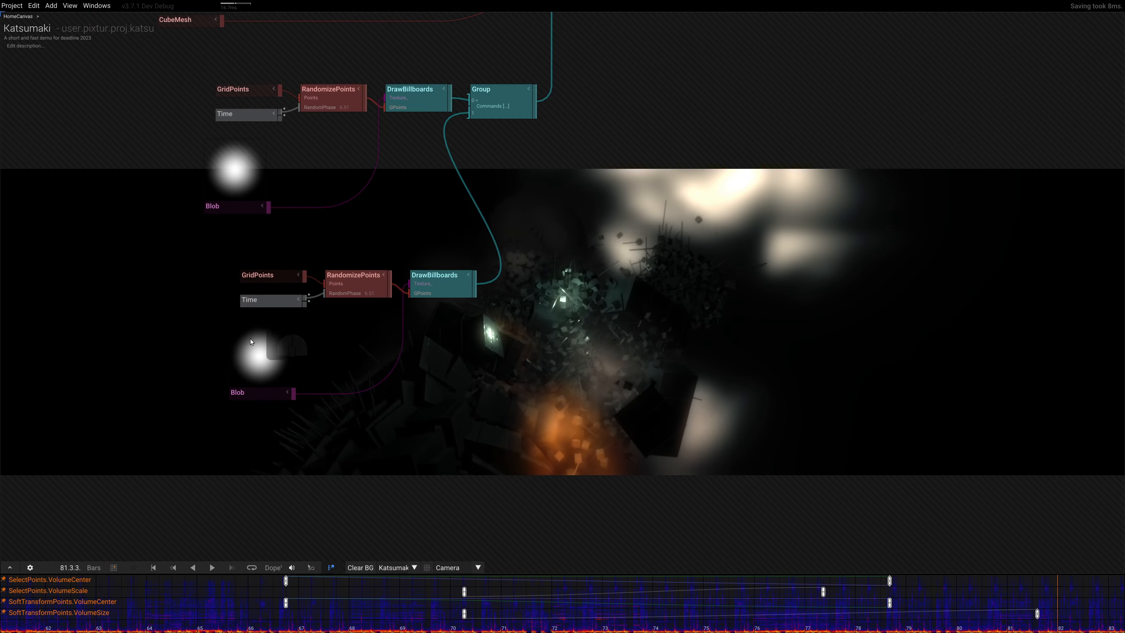
Reset the copied GridPoints node's CountX, CountY and CountZ to 10, Scale to 1 and Size to 1, 1, 1
{"action": "left_click", "coordinate": [442, 279]}
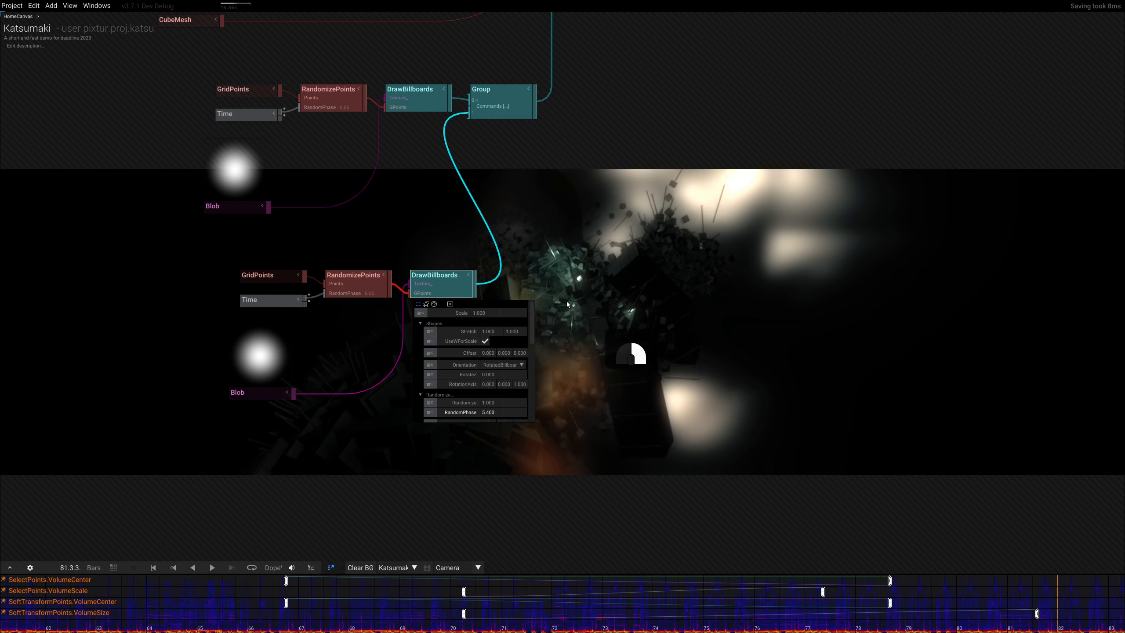
{"action": "right_click_drag", "start_coordinate": [375, 299], "coordinate": [334, 296]}
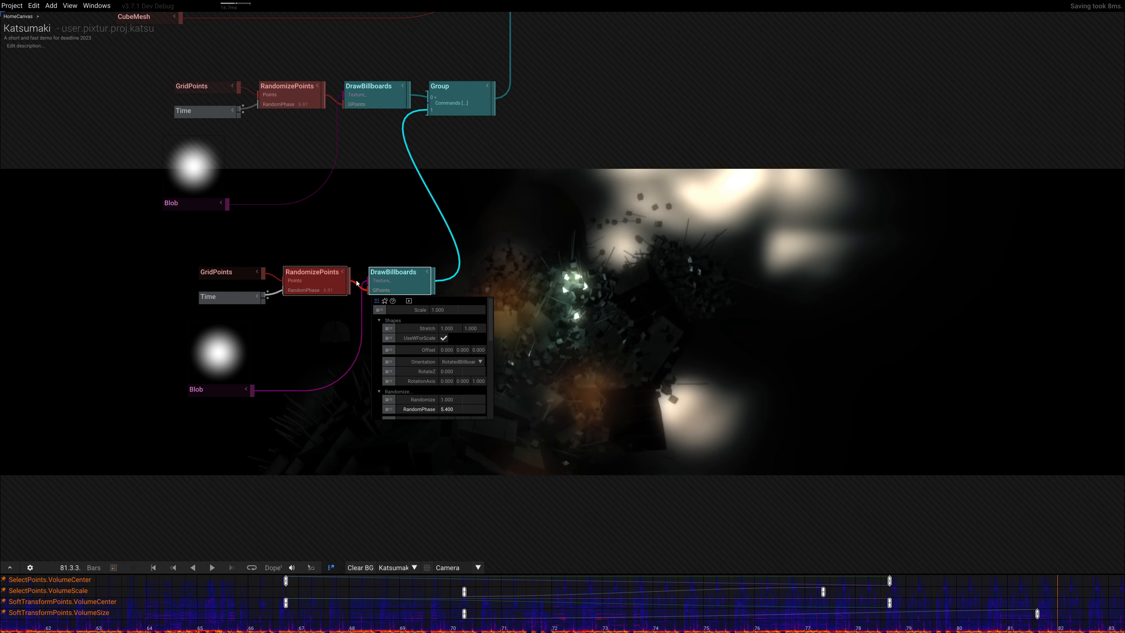
{"action": "left_click", "coordinate": [229, 275]}
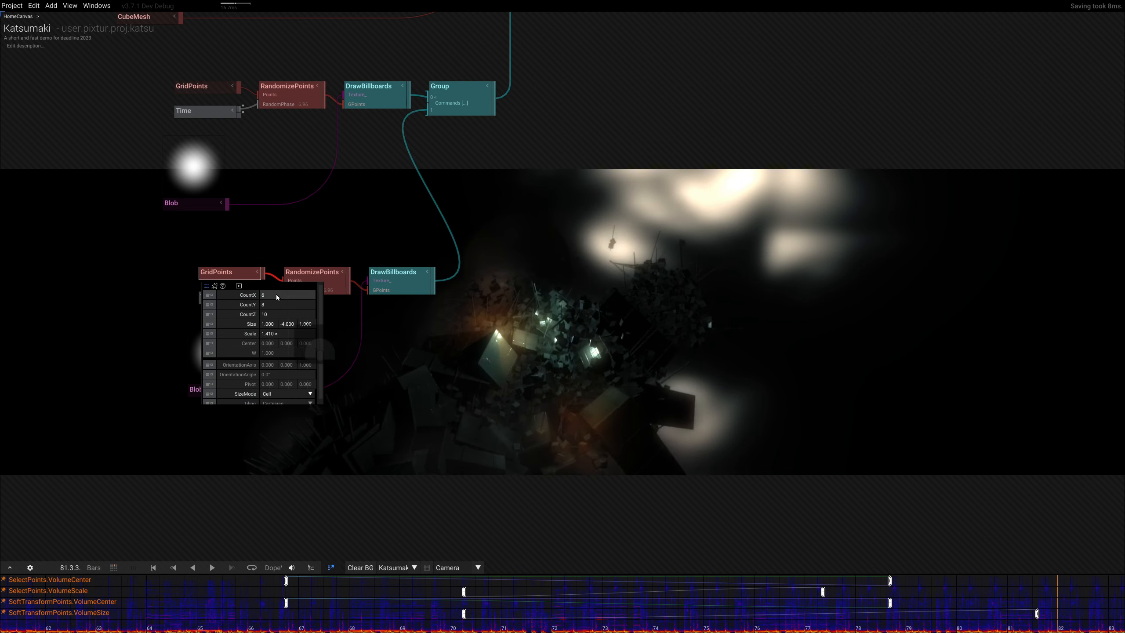
{"action": "left_click", "coordinate": [252, 298]}
{"action": "left_click", "coordinate": [251, 305]}
{"action": "left_click", "coordinate": [248, 314]}
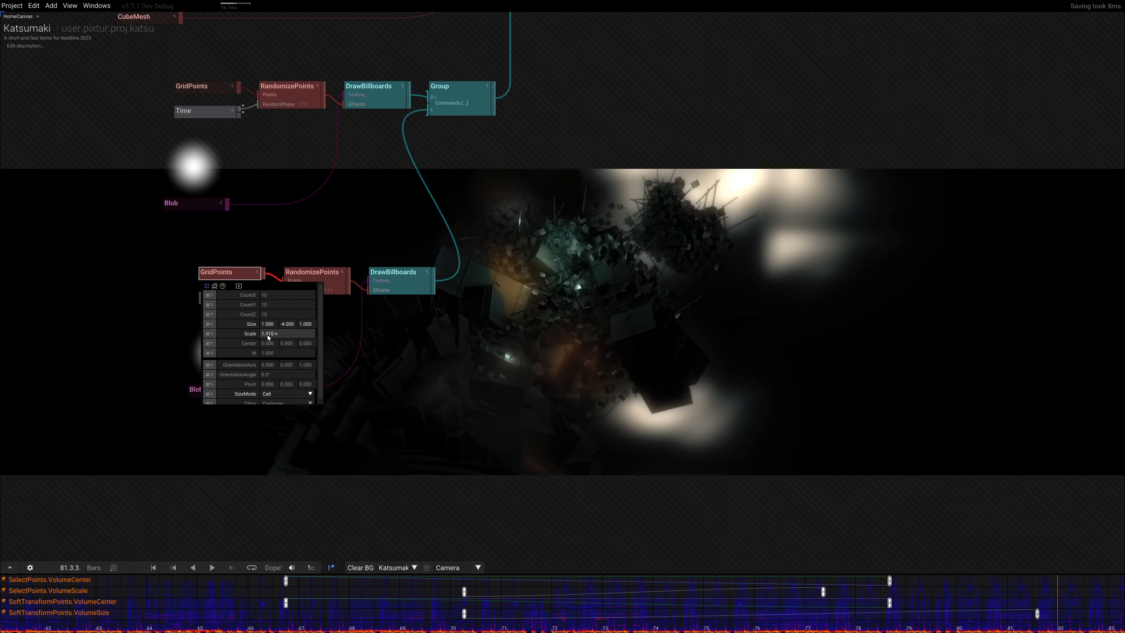
{"action": "left_click", "coordinate": [249, 334]}
{"action": "left_click", "coordinate": [250, 324]}
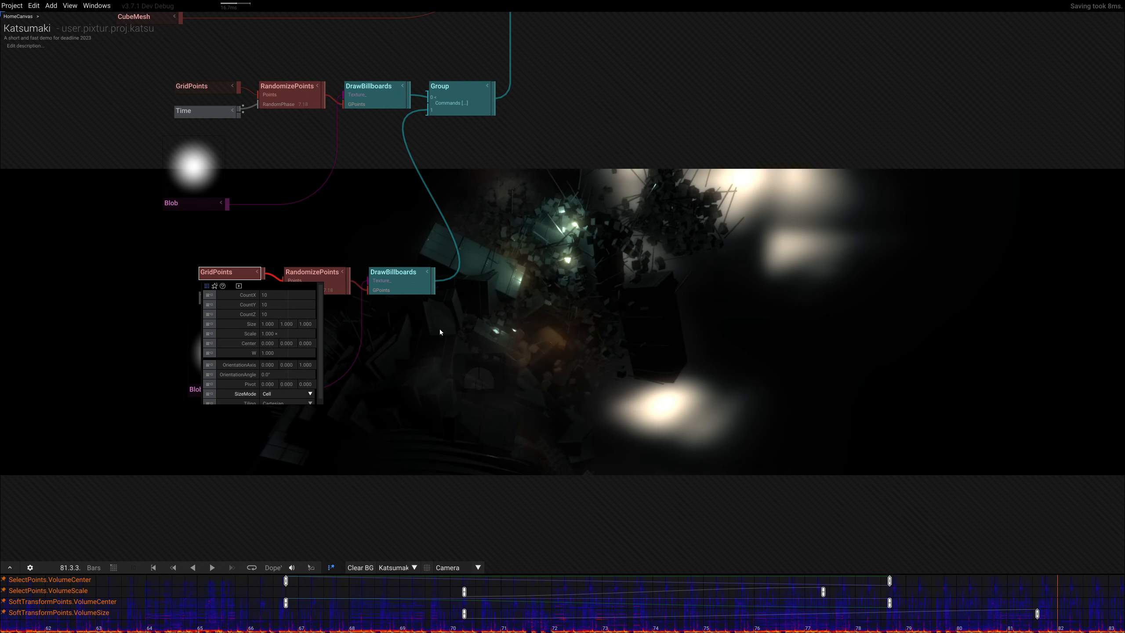
Set the copied GridPoints node's Size to 1, 7.6, 1 and its Scale to 1.96
{"action": "left_click_drag", "start_coordinate": [308, 327], "coordinate": [343, 275]}
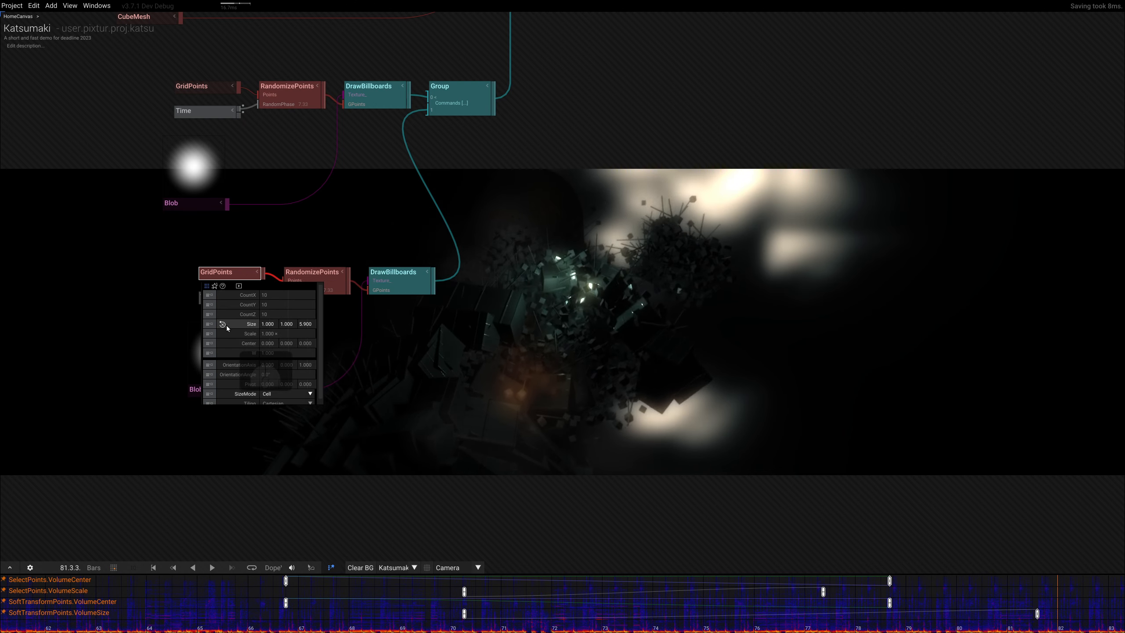
{"action": "left_click_drag", "start_coordinate": [286, 324], "coordinate": [342, 298]}
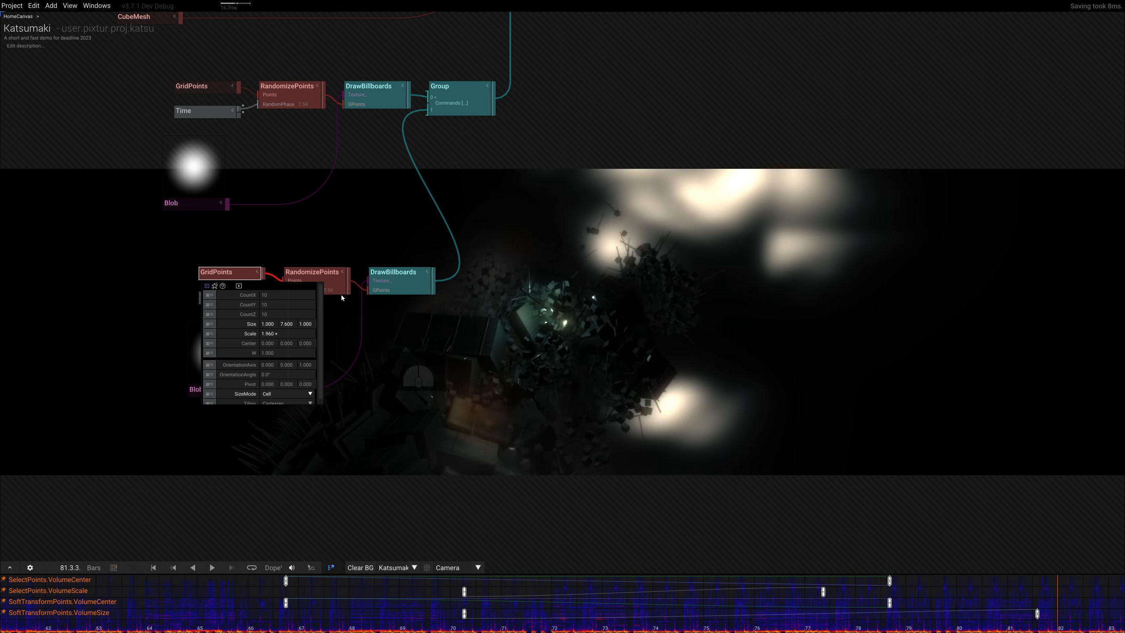
Raise the copied DrawBillboards node's Color to an HDR white brightness of about 11
{"action": "left_click", "coordinate": [403, 278]}
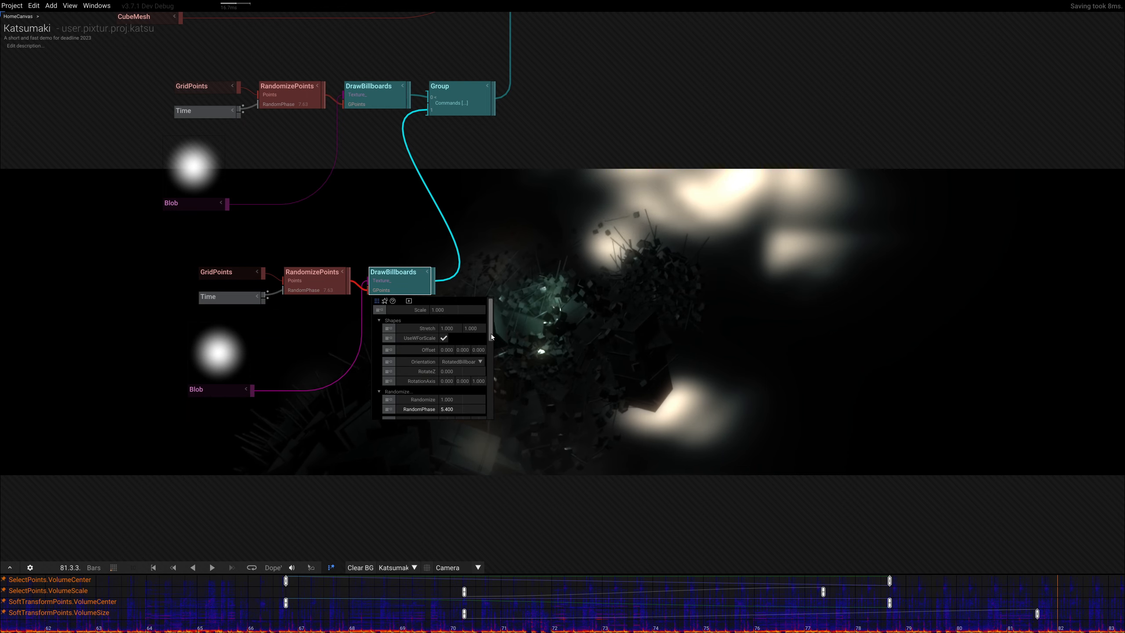
{"action": "scroll", "coordinate": [490, 334], "scroll_direction": "down", "scroll_amount": 5}
{"action": "left_click", "coordinate": [425, 380]}
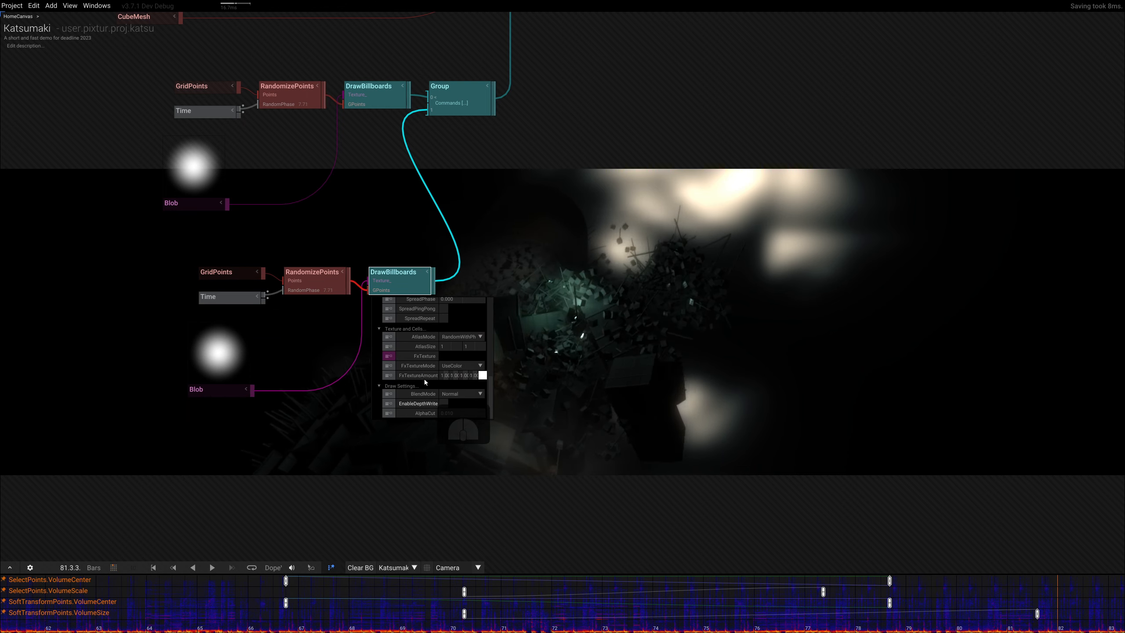
{"action": "scroll", "coordinate": [490, 363], "scroll_direction": "up", "scroll_amount": 5}
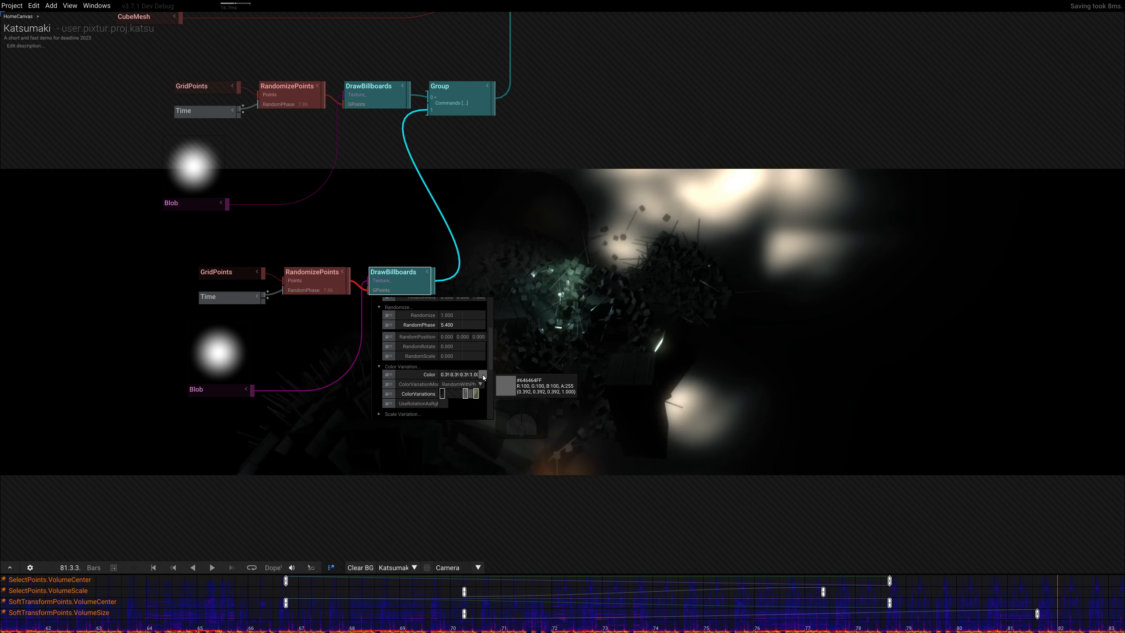
{"action": "left_click", "coordinate": [483, 374]}
{"action": "left_click_drag", "start_coordinate": [596, 451], "coordinate": [595, 284], "text": "ctrl"}
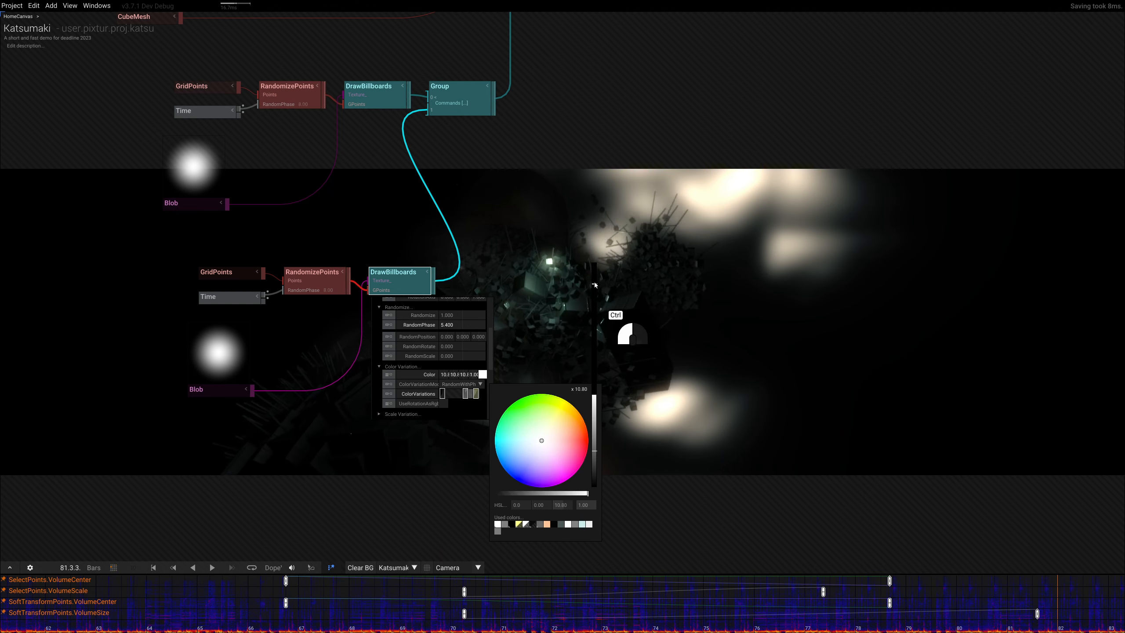
{"action": "mouse_move", "coordinate": [652, 360]}
{"action": "right_mouse_down"}
{"action": "mouse_move", "coordinate": [415, 365]}
{"action": "mouse_move", "coordinate": [652, 366]}
{"action": "right_mouse_up"}
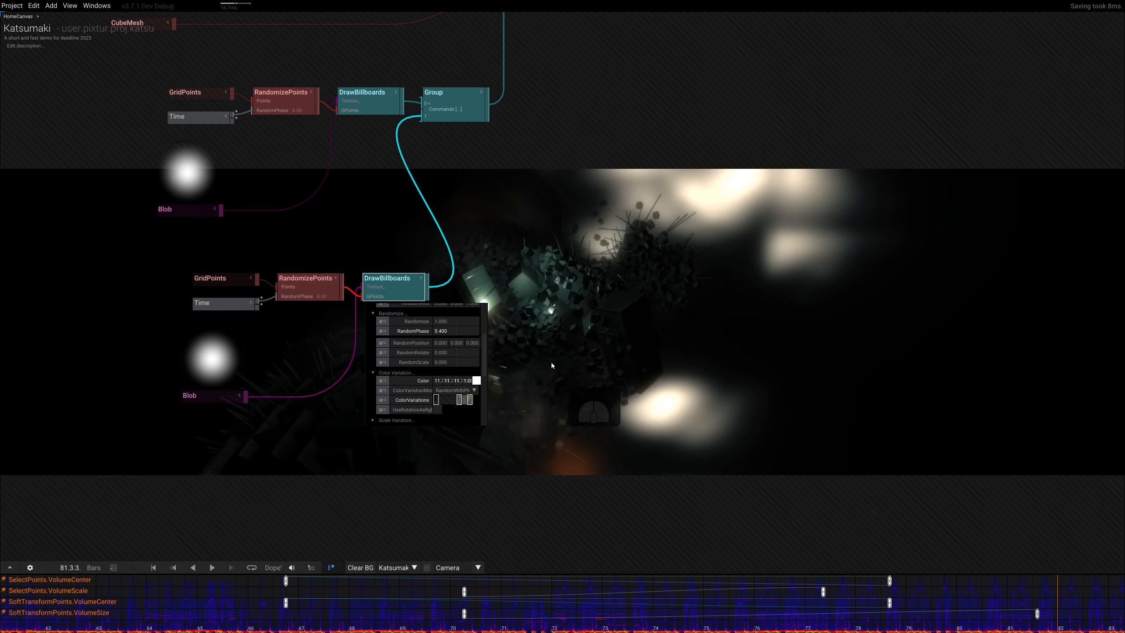
Raise the copied DrawBillboards node's Scale to 39.8
{"action": "left_click_drag", "start_coordinate": [489, 336], "coordinate": [488, 276]}
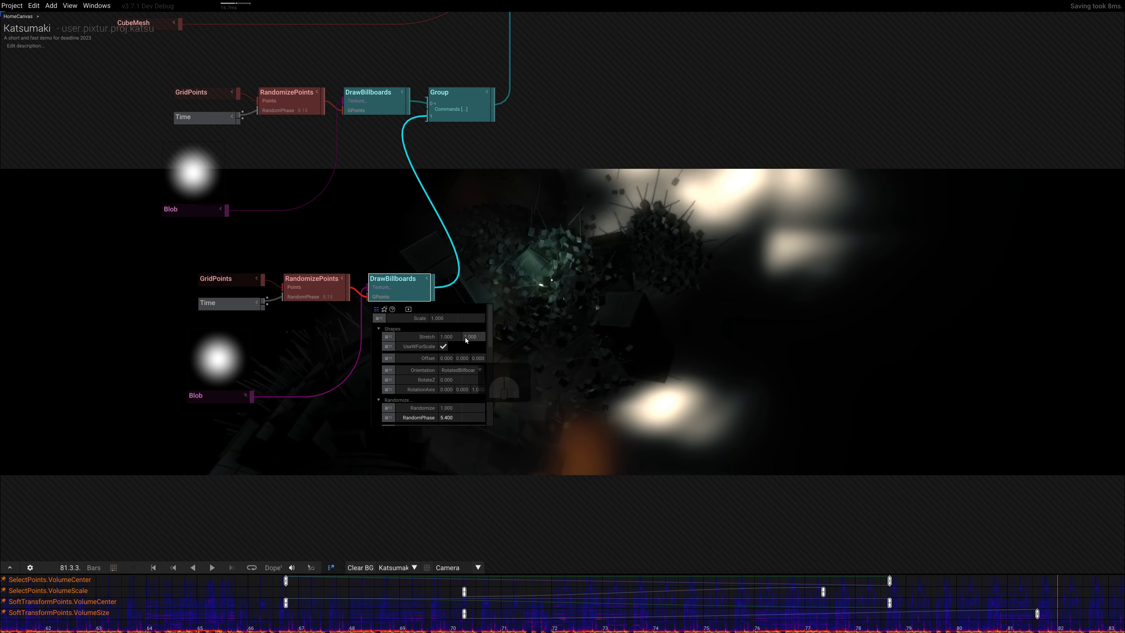
{"action": "left_click_drag", "start_coordinate": [449, 317], "coordinate": [452, 175]}
{"action": "right_click_drag", "start_coordinate": [601, 306], "coordinate": [669, 276]}
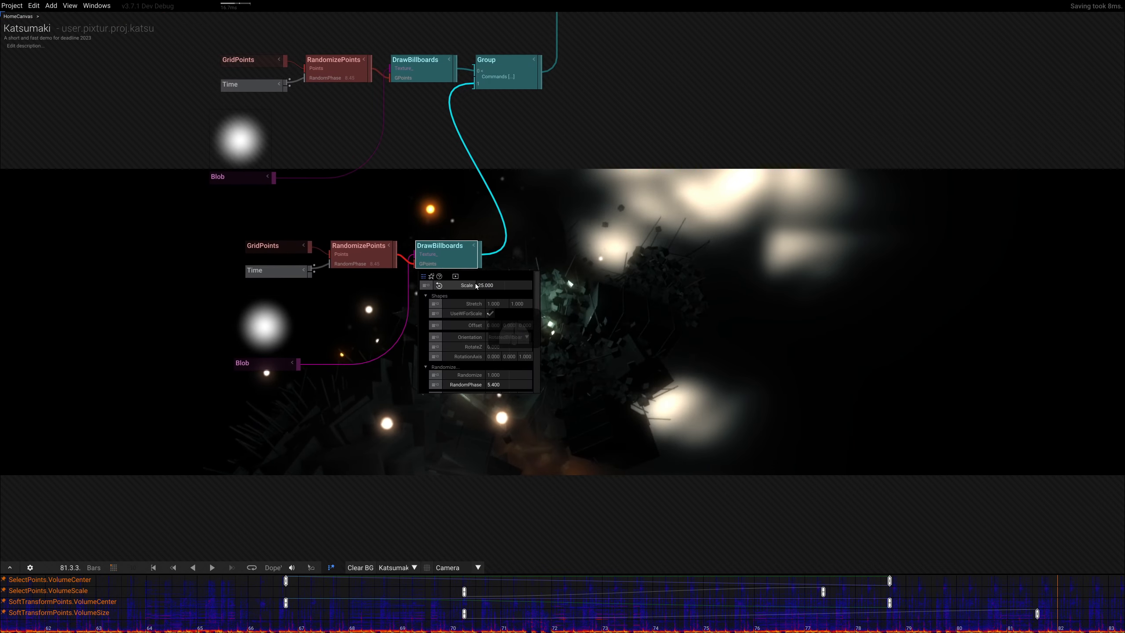
{"action": "left_click_drag", "start_coordinate": [489, 282], "coordinate": [509, 399]}
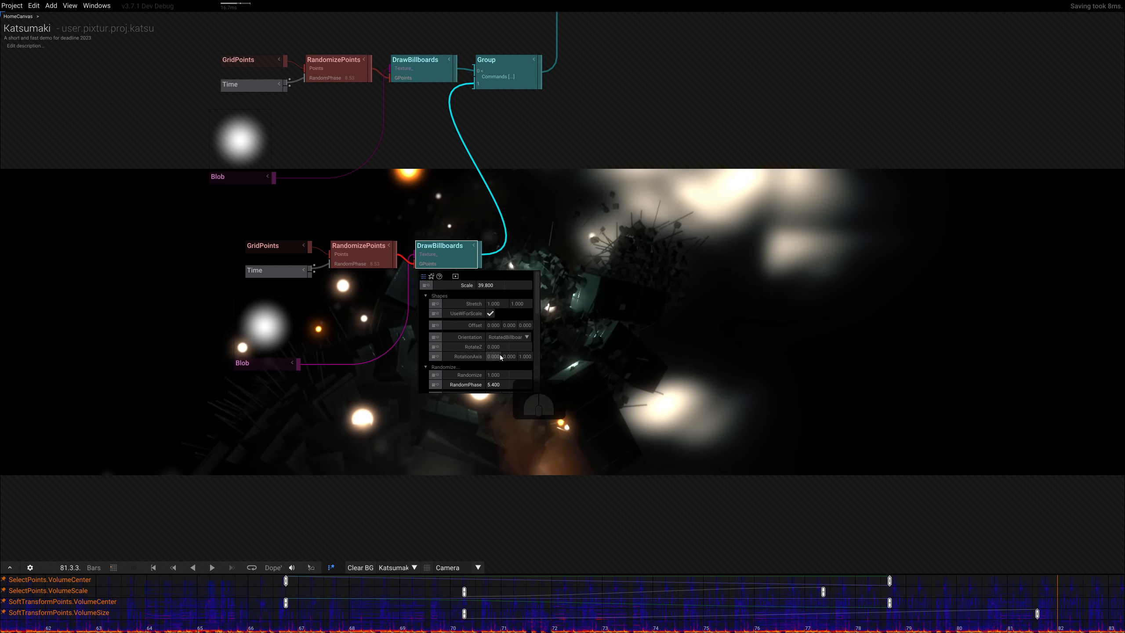
Set RandomizeW on the copied RandomizePoints node to about 1.97 to vary the particle sizes
{"action": "left_click", "coordinate": [343, 263]}
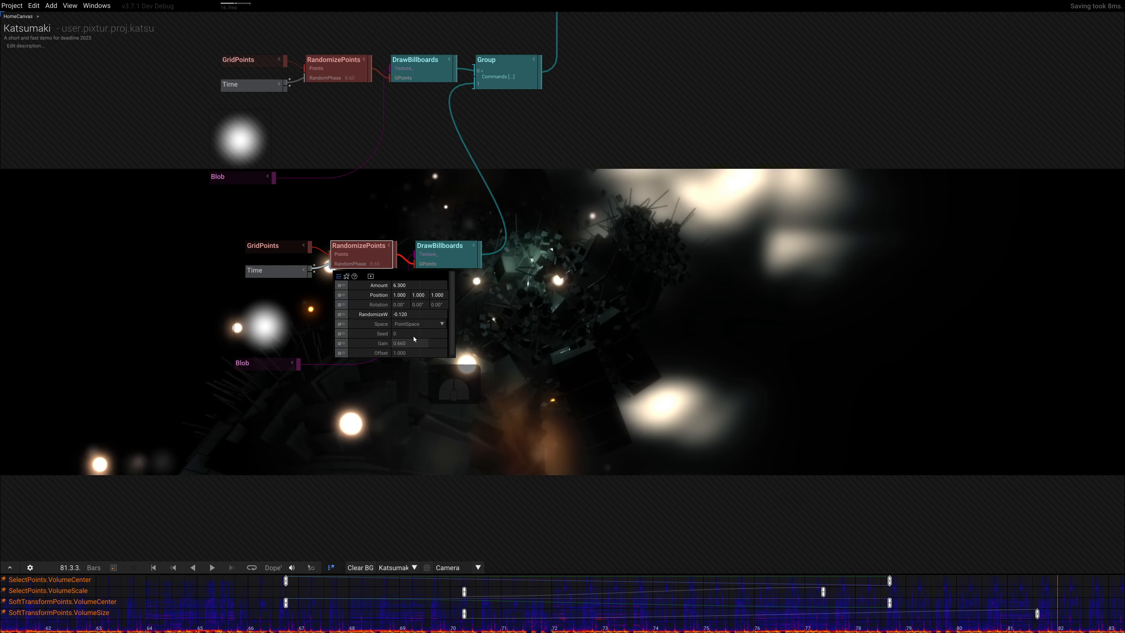
{"action": "left_click_drag", "start_coordinate": [408, 315], "coordinate": [400, 337]}
{"action": "right_click_drag", "start_coordinate": [634, 297], "coordinate": [580, 327]}
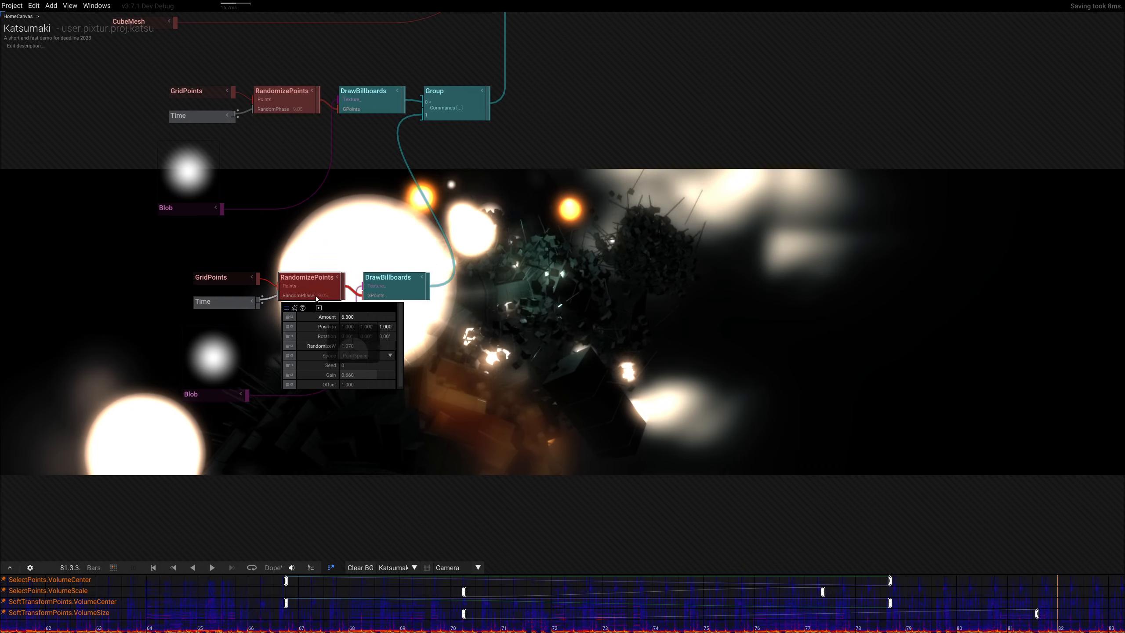
Set the copied DrawBillboards node's Scale to 12.1
{"action": "left_click", "coordinate": [390, 279]}
{"action": "left_click_drag", "start_coordinate": [430, 315], "coordinate": [403, 290]}
{"action": "right_click_drag", "start_coordinate": [404, 291], "coordinate": [229, 286]}
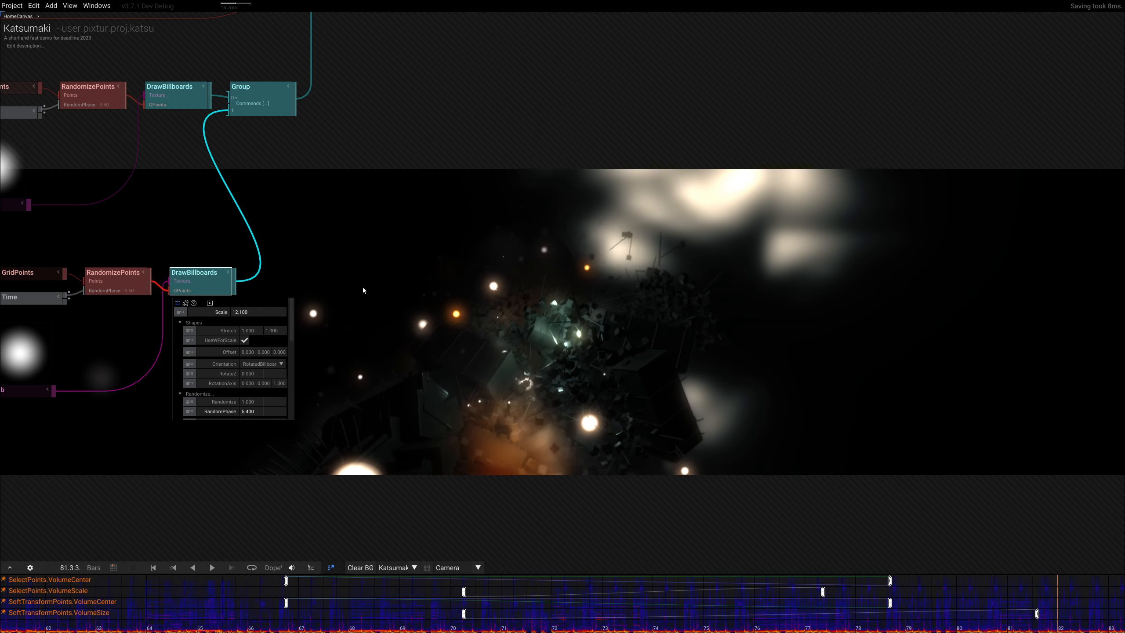
{"action": "right_click_drag", "start_coordinate": [363, 295], "coordinate": [514, 293]}
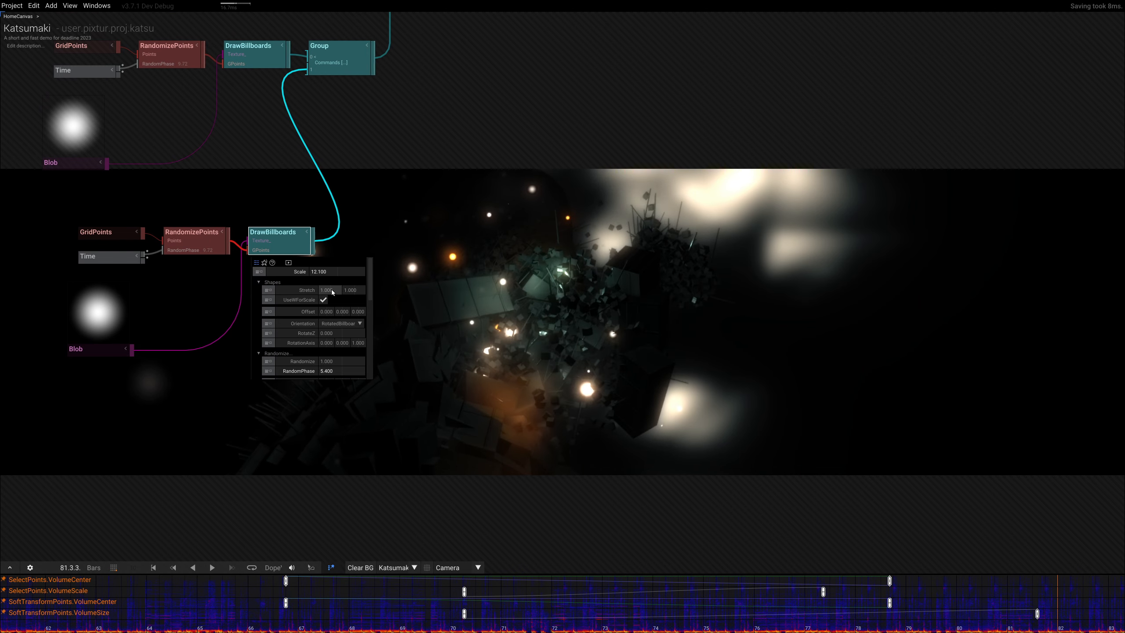
Stretch the copied DrawBillboards particles to 8.5 in the first Stretch value and set their Orientation to PointRotation
{"action": "left_click_drag", "start_coordinate": [328, 290], "coordinate": [476, 315]}
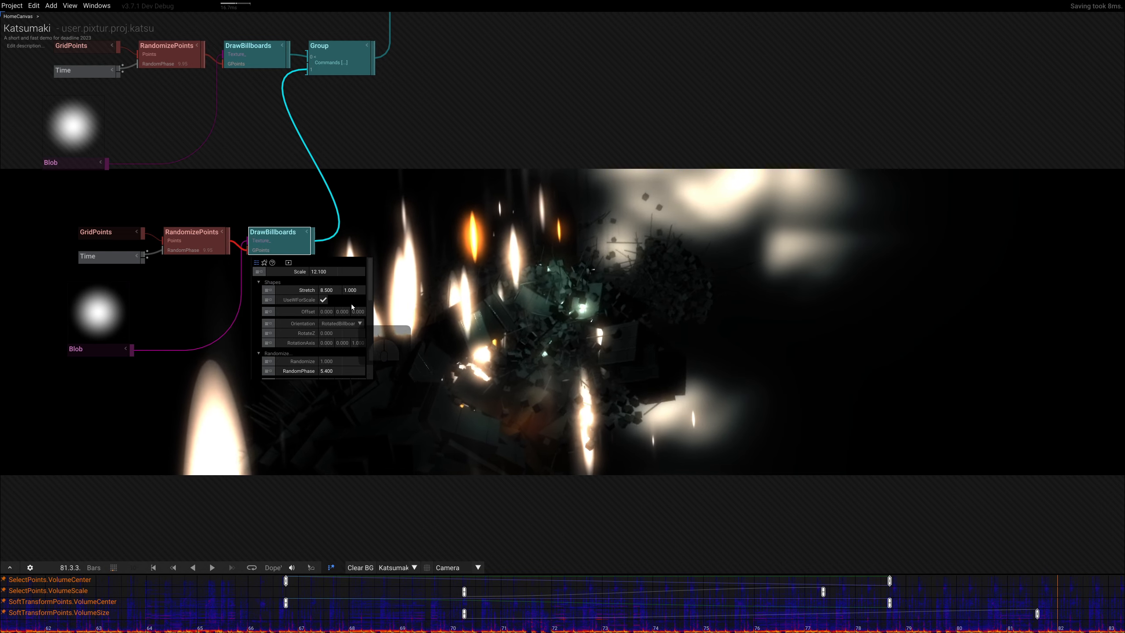
{"action": "left_click", "coordinate": [341, 323]}
{"action": "left_click", "coordinate": [343, 347]}
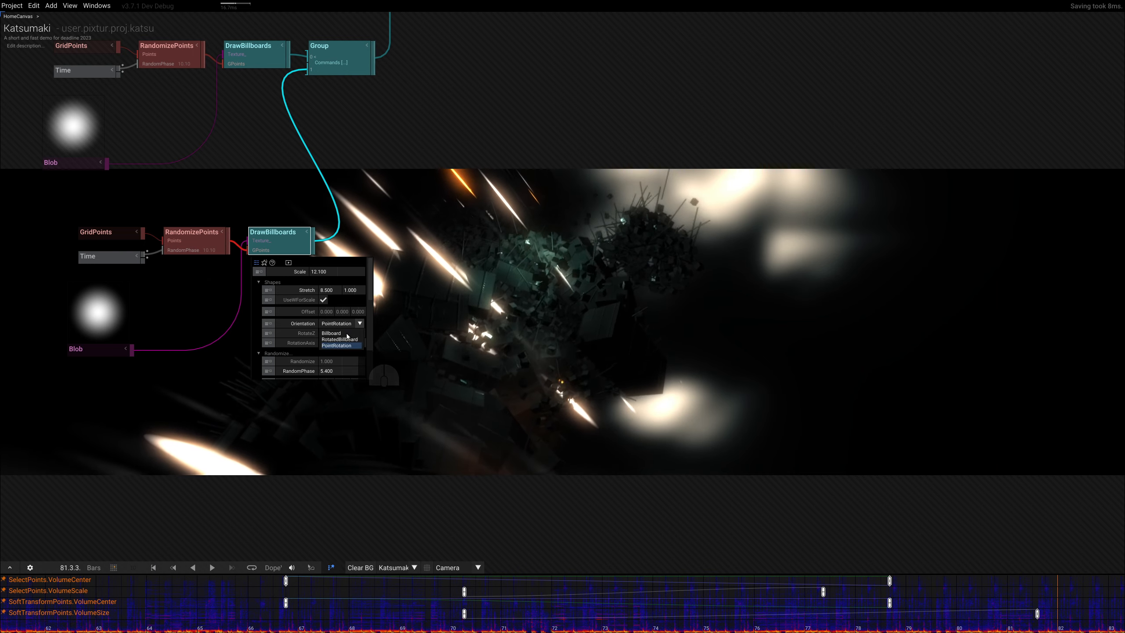
{"action": "left_click", "coordinate": [345, 326]}
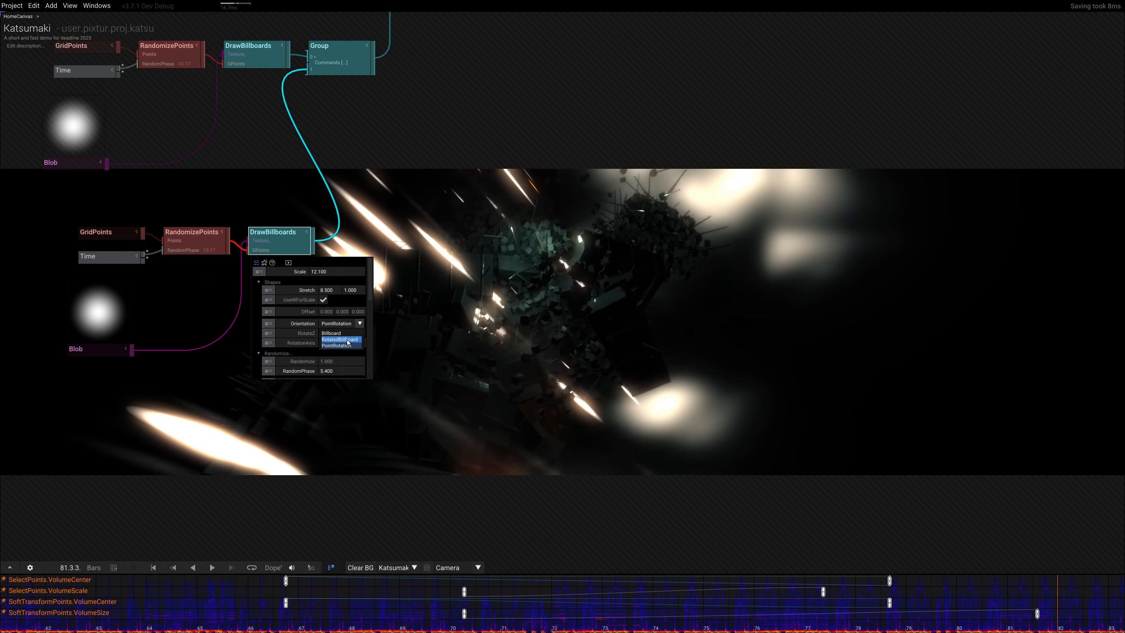
{"action": "left_click", "coordinate": [347, 347]}
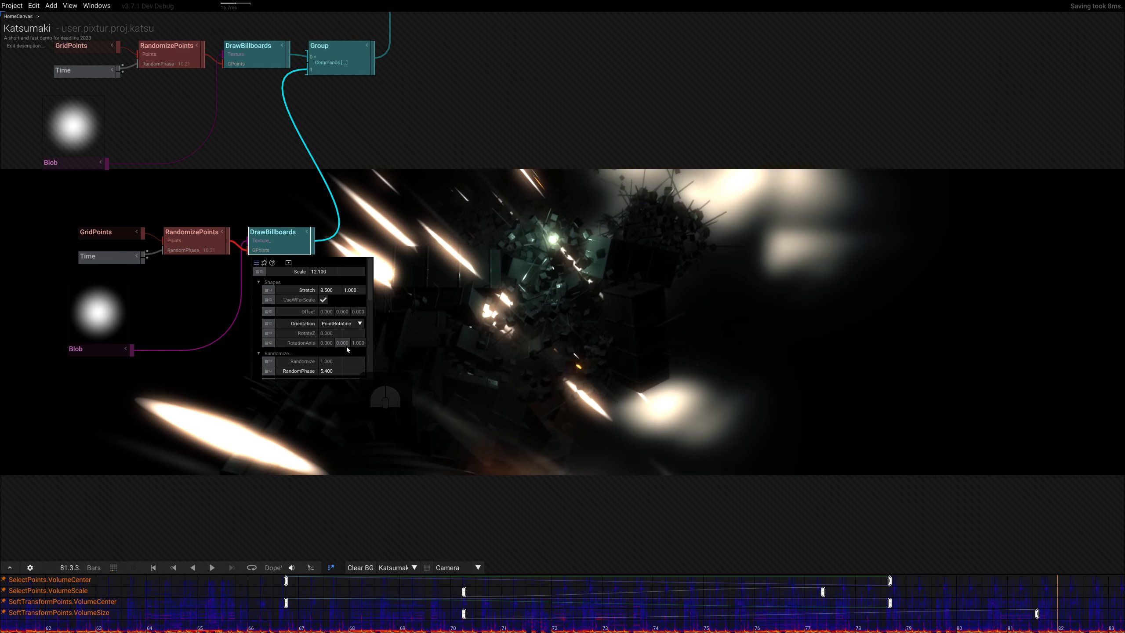
Randomize the X and Y Rotation of the points in the copied RandomizePoints node
{"action": "left_click", "coordinate": [193, 236]}
{"action": "left_click_drag", "start_coordinate": [234, 291], "coordinate": [346, 398]}
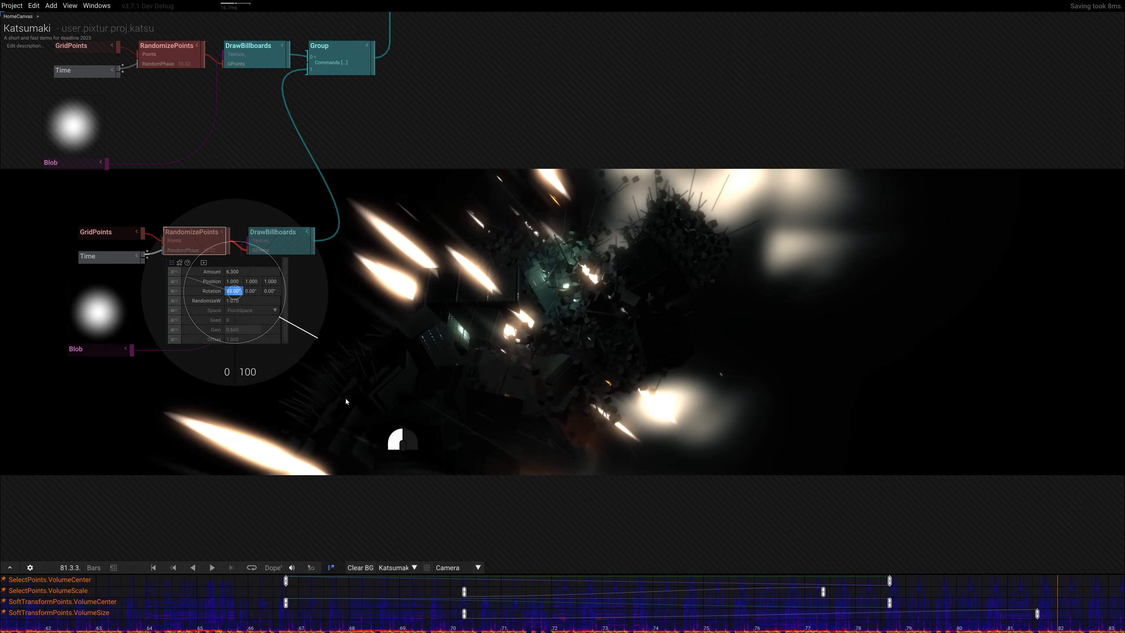
{"action": "left_click_drag", "start_coordinate": [253, 291], "coordinate": [266, 311]}
Set the copied DrawBillboards node's Stretch to 1.3, 1.9
{"action": "left_click", "coordinate": [274, 242]}
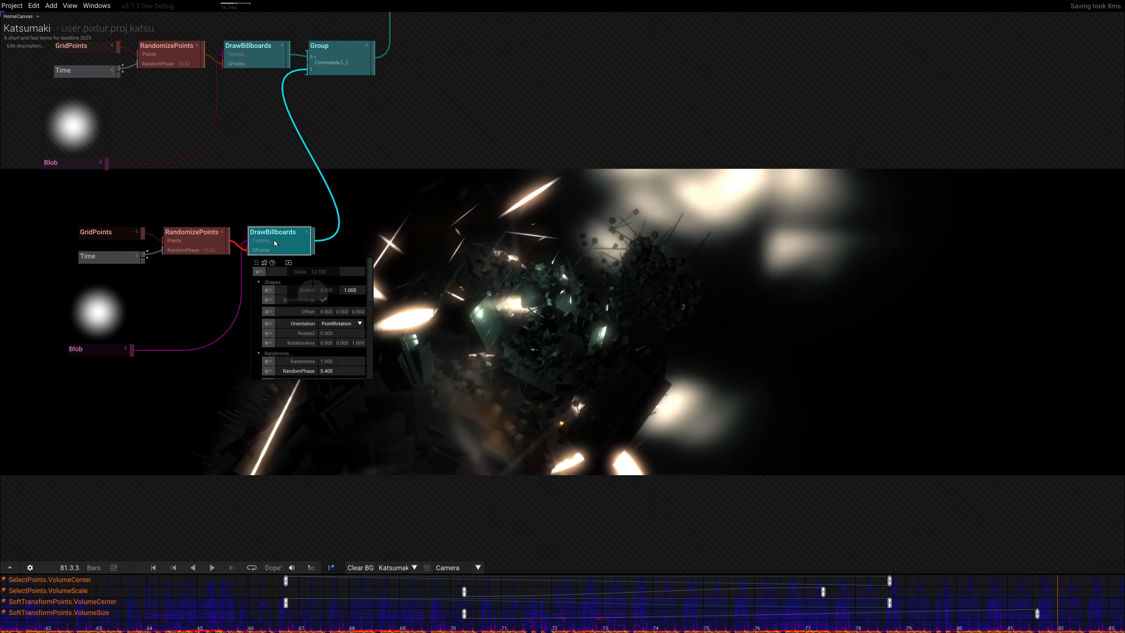
{"action": "left_click_drag", "start_coordinate": [327, 290], "coordinate": [313, 372]}
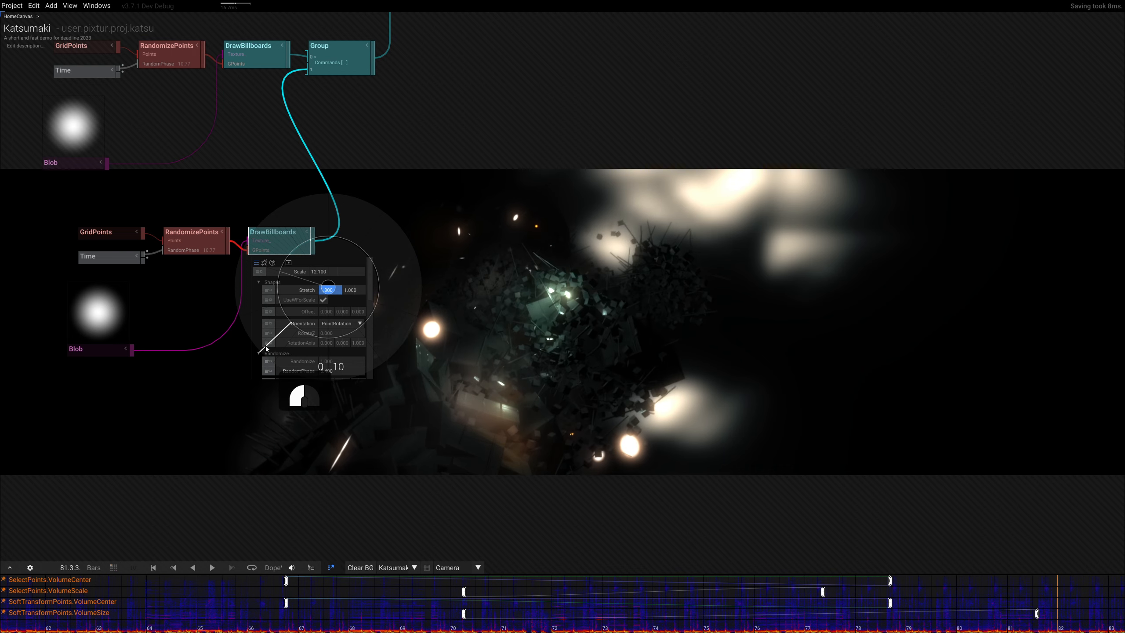
{"action": "left_click_drag", "start_coordinate": [267, 349], "coordinate": [268, 346]}
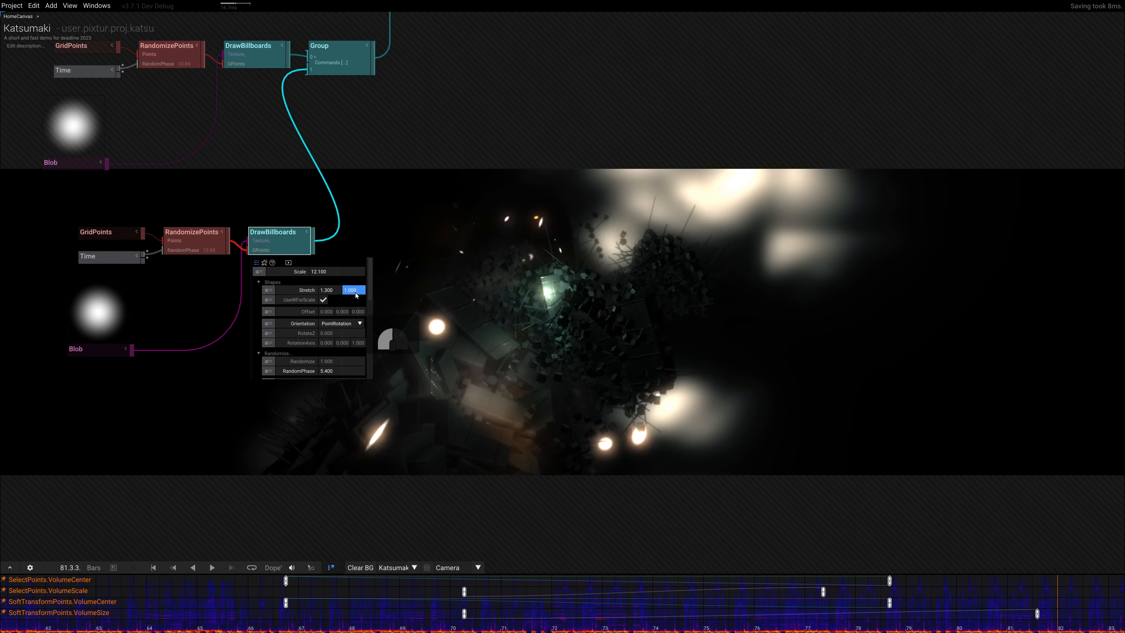
{"action": "left_click_drag", "start_coordinate": [357, 296], "coordinate": [242, 340]}
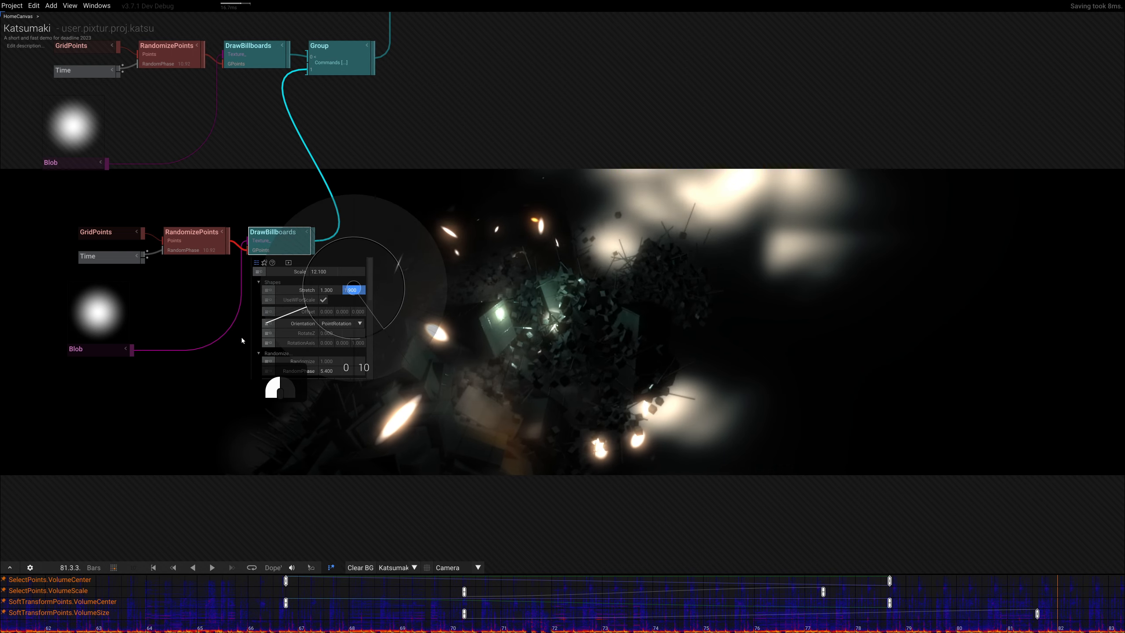
Switch the copied DrawBillboards node's Orientation back to RotatedBillboard
{"action": "left_click", "coordinate": [96, 354]}
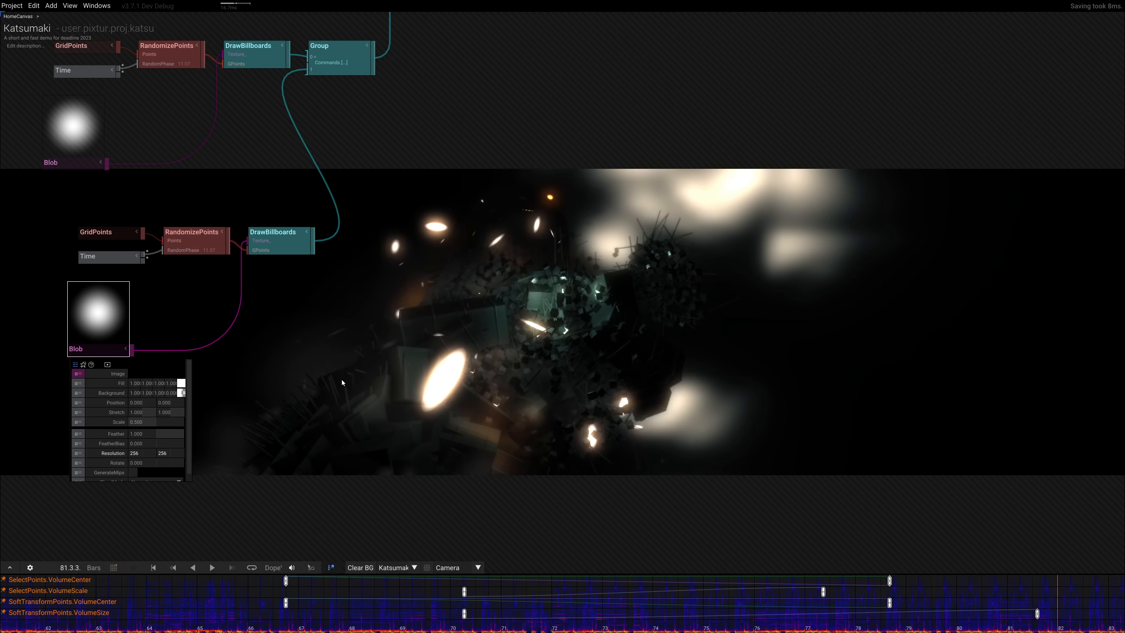
{"action": "left_click", "coordinate": [274, 245]}
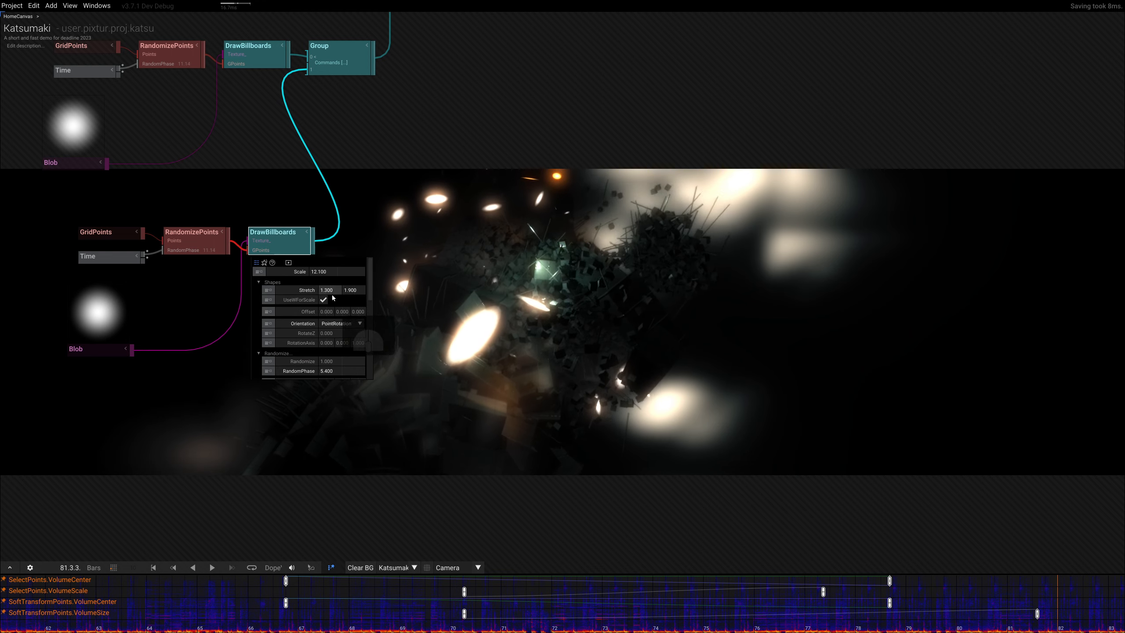
{"action": "left_click", "coordinate": [339, 323]}
{"action": "left_click", "coordinate": [337, 339]}
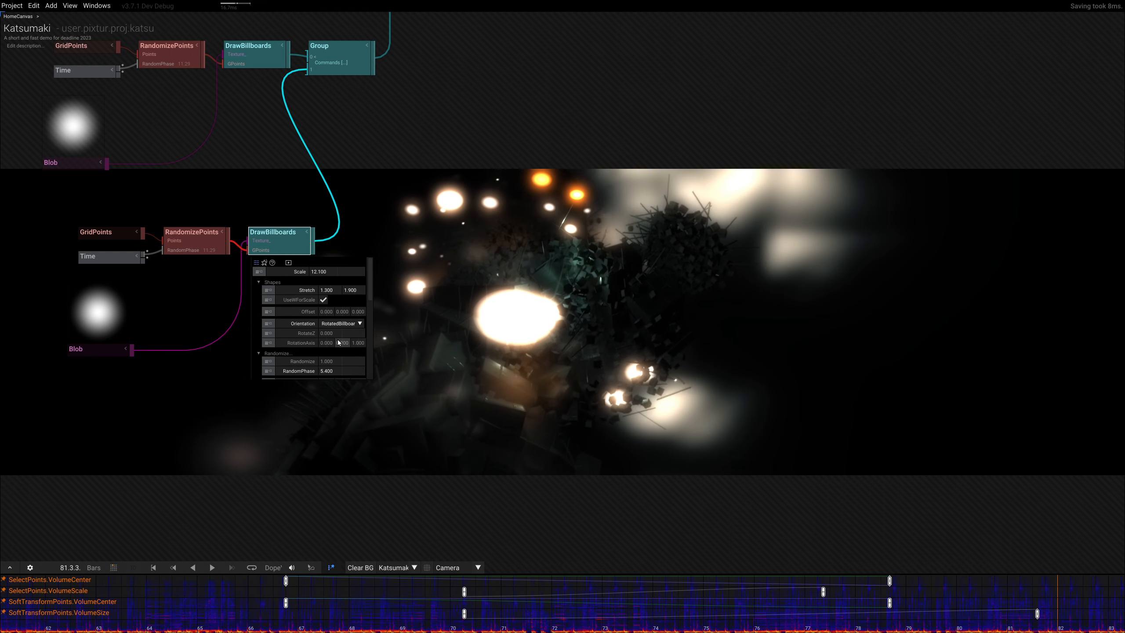
Lower the copied Blob node's FeatherBias to about -0.9
{"action": "left_click", "coordinate": [91, 347]}
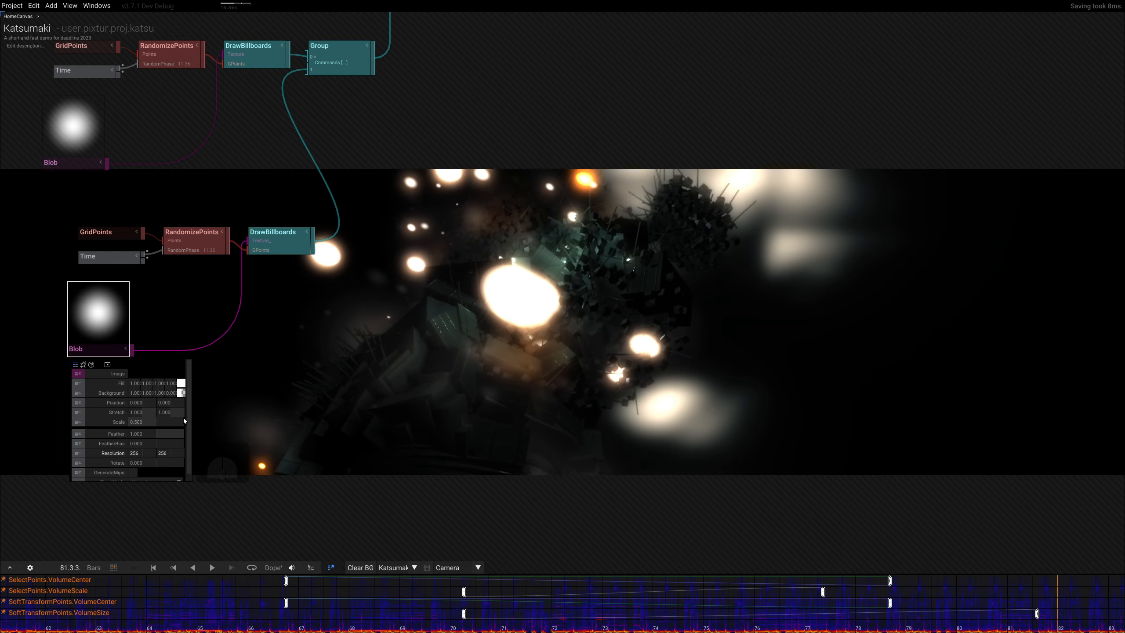
{"action": "left_click_drag", "start_coordinate": [139, 443], "coordinate": [149, 443]}
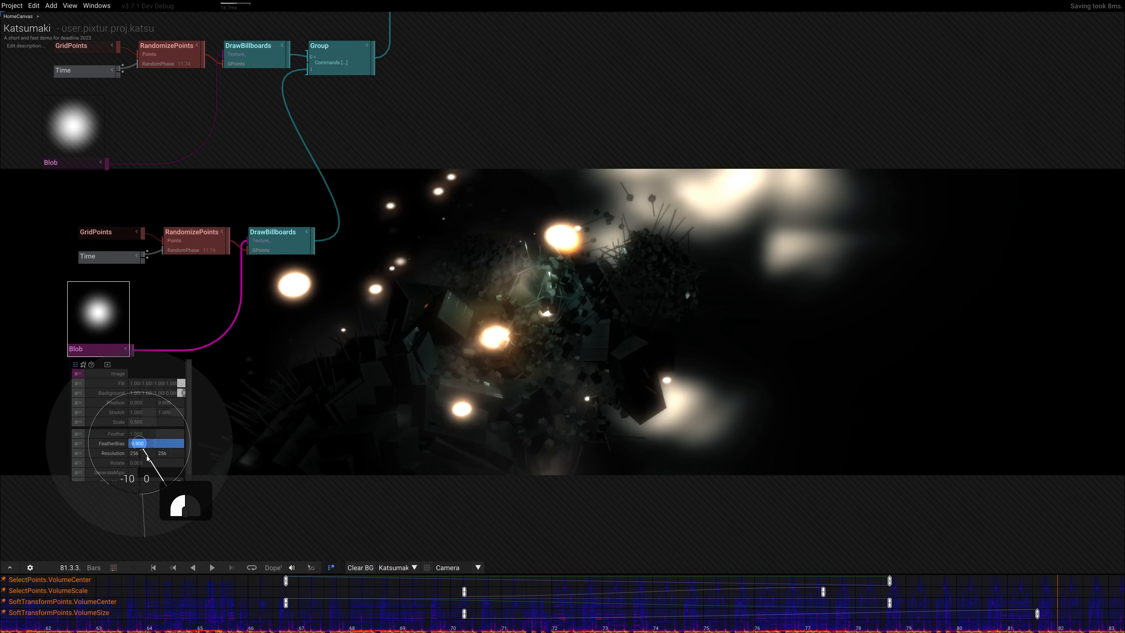
{"action": "left_click_drag", "start_coordinate": [147, 457], "coordinate": [146, 456]}
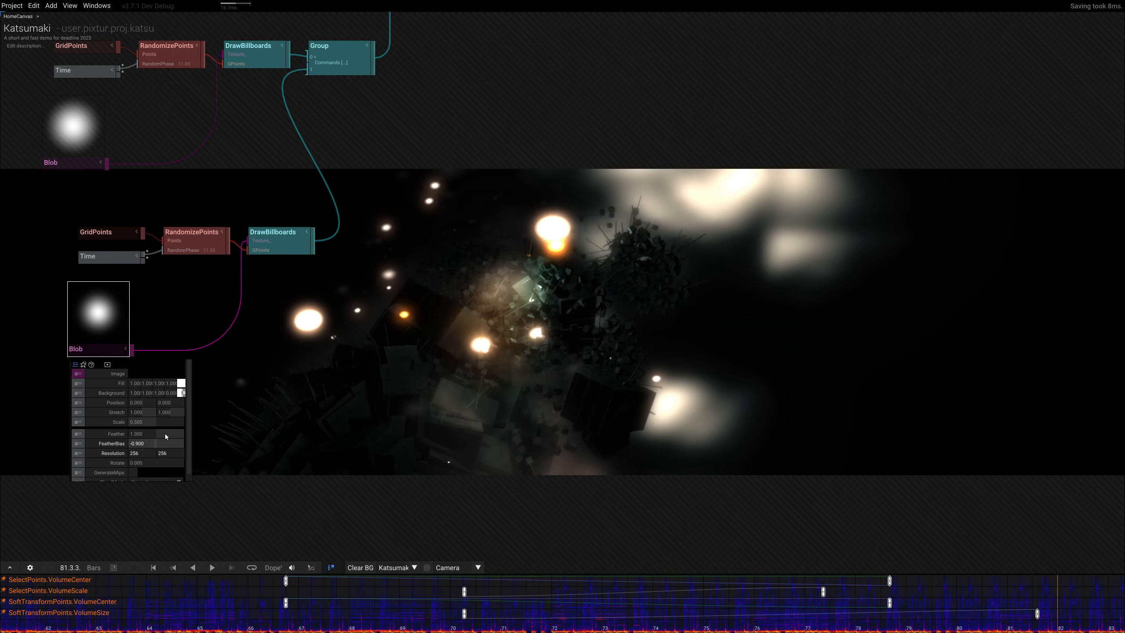
Readjust the brightness of the copied DrawBillboards node's Color
{"action": "left_click", "coordinate": [275, 250]}
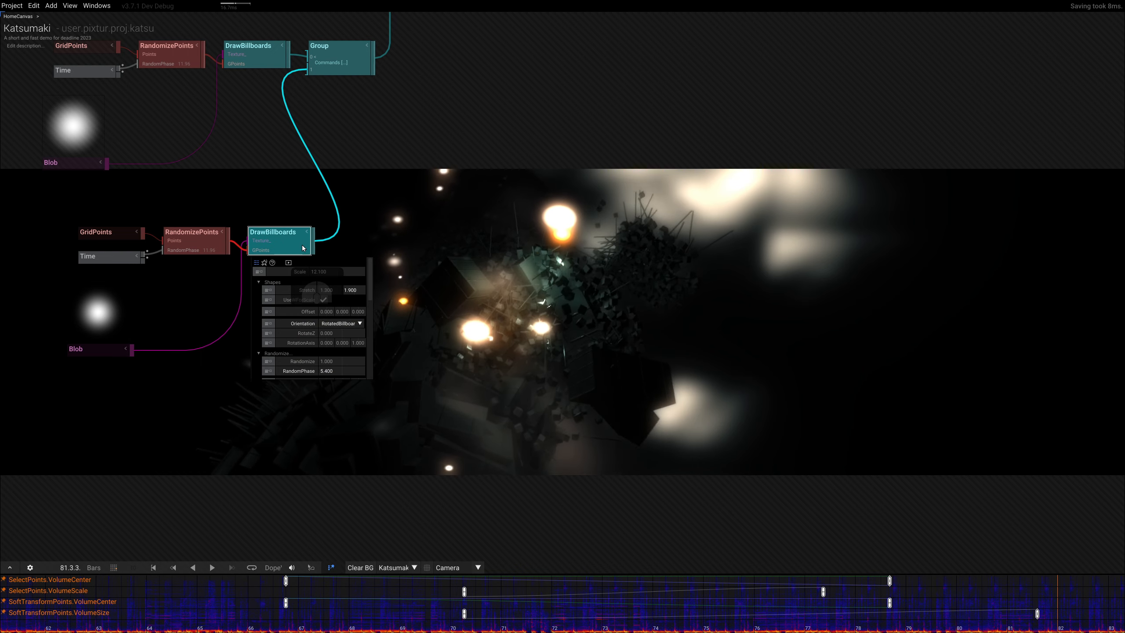
{"action": "scroll", "coordinate": [371, 288], "scroll_direction": "down", "scroll_amount": 5}
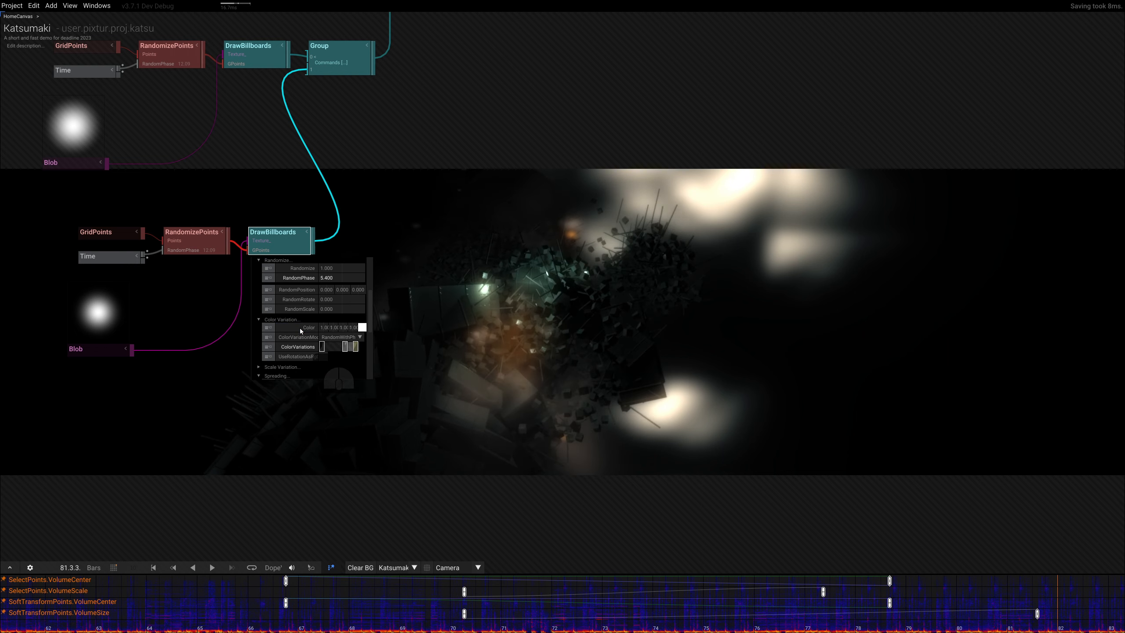
{"action": "left_click", "coordinate": [361, 327]}
{"action": "left_click_drag", "start_coordinate": [474, 359], "coordinate": [472, 320], "text": "ctrl"}
{"action": "right_click_drag", "start_coordinate": [510, 236], "coordinate": [634, 301]}
Increase the copied GridPoints node's CountX to 76
{"action": "left_click", "coordinate": [249, 309]}
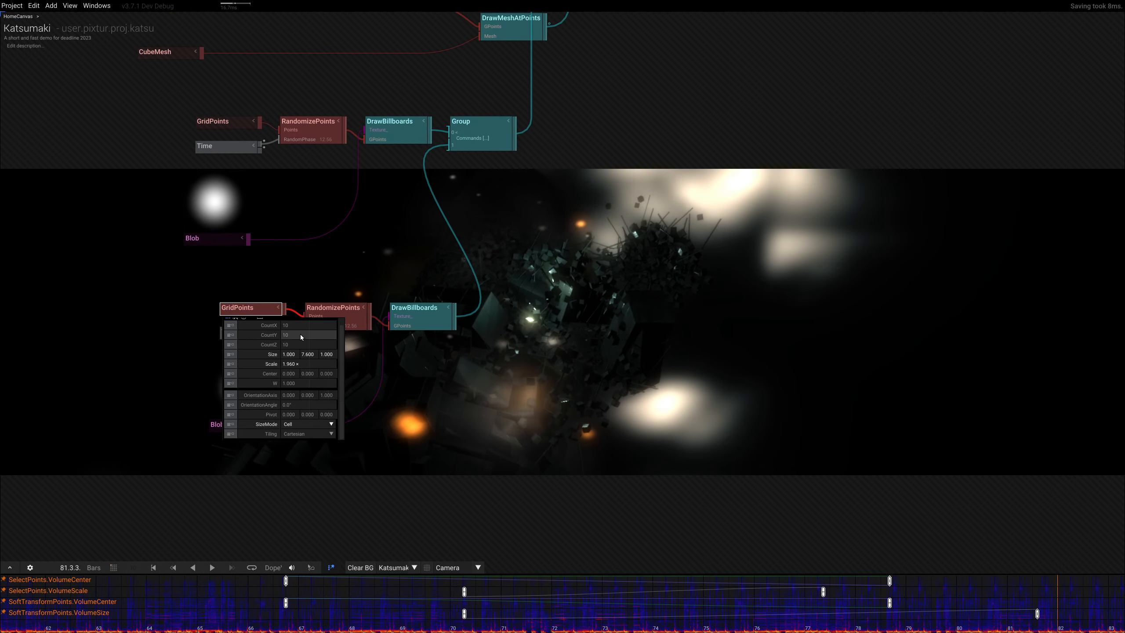
{"action": "left_click_drag", "start_coordinate": [301, 326], "coordinate": [368, 337]}
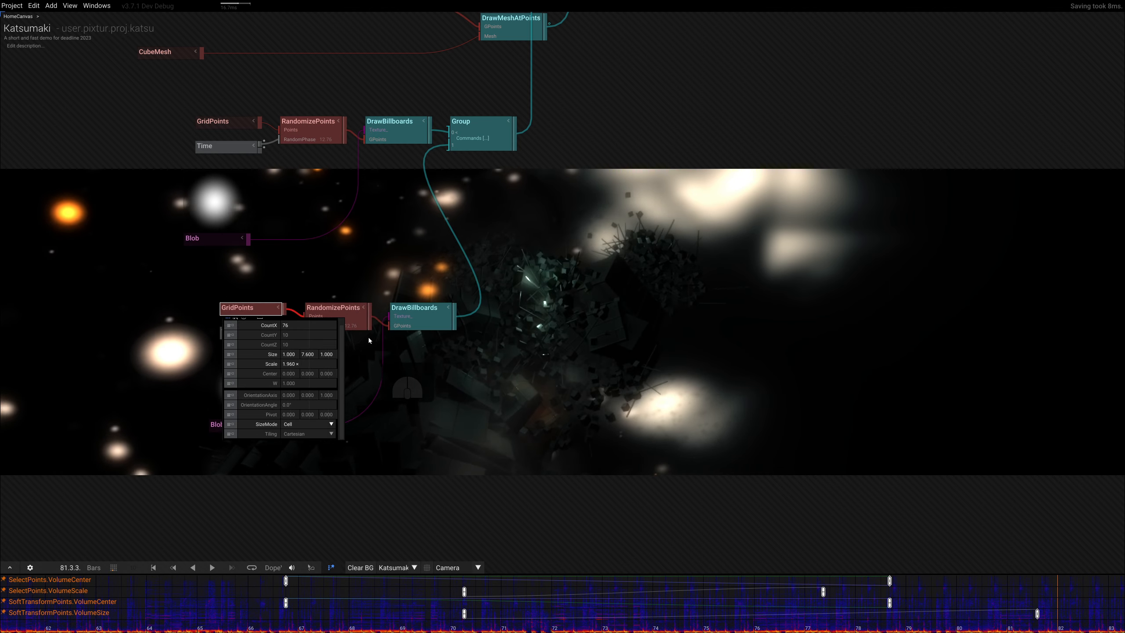
Review the copied Blob node and reset the copied DrawBillboards node's Stretch to 1, 1
{"action": "left_click", "coordinate": [188, 377]}
{"action": "left_click", "coordinate": [240, 424]}
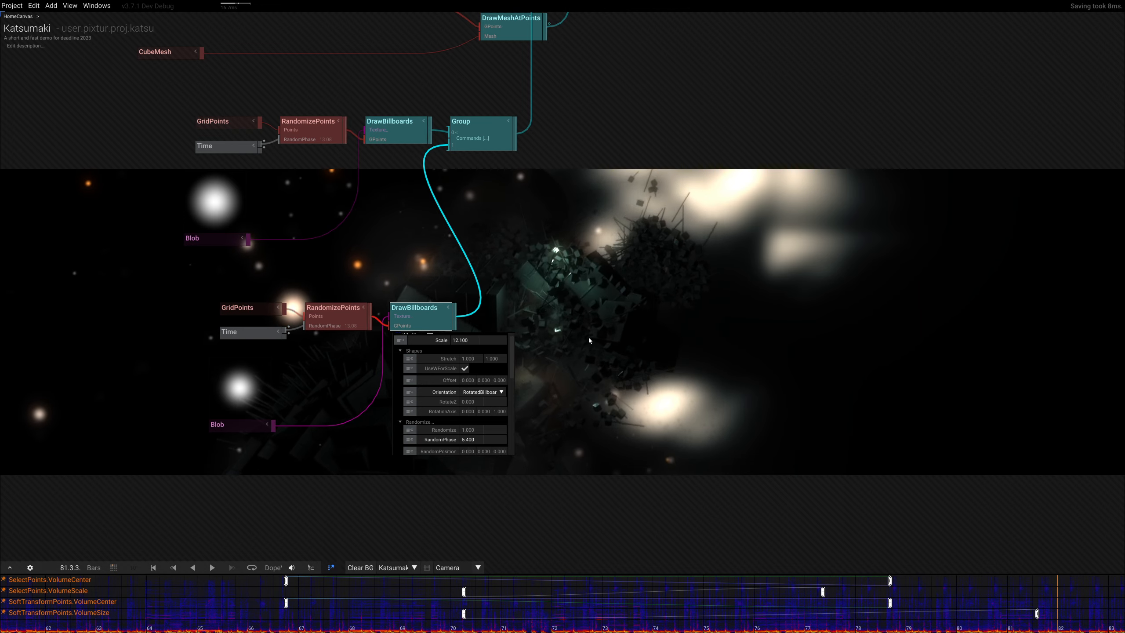
{"action": "right_click_drag", "start_coordinate": [454, 314], "coordinate": [331, 295]}
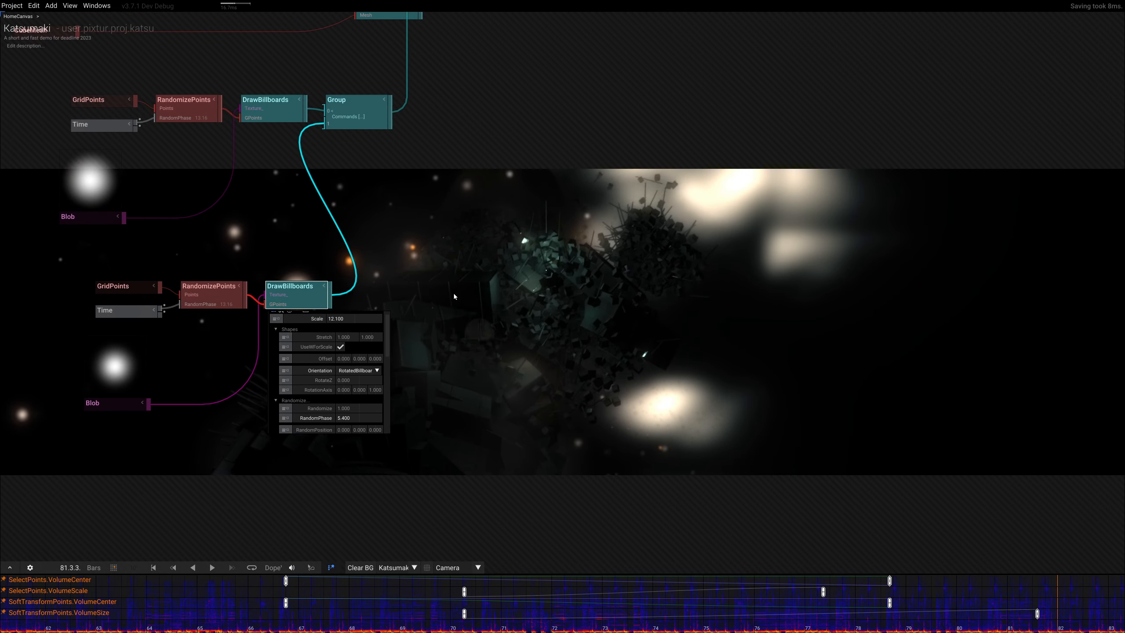
Set the copied Blob node's FeatherBias to 4.3
{"action": "mouse_move", "coordinate": [453, 294]}
{"action": "right_mouse_down"}
{"action": "mouse_move", "coordinate": [637, 367]}
{"action": "mouse_move", "coordinate": [652, 303]}
{"action": "mouse_move", "coordinate": [457, 312]}
{"action": "right_mouse_up"}
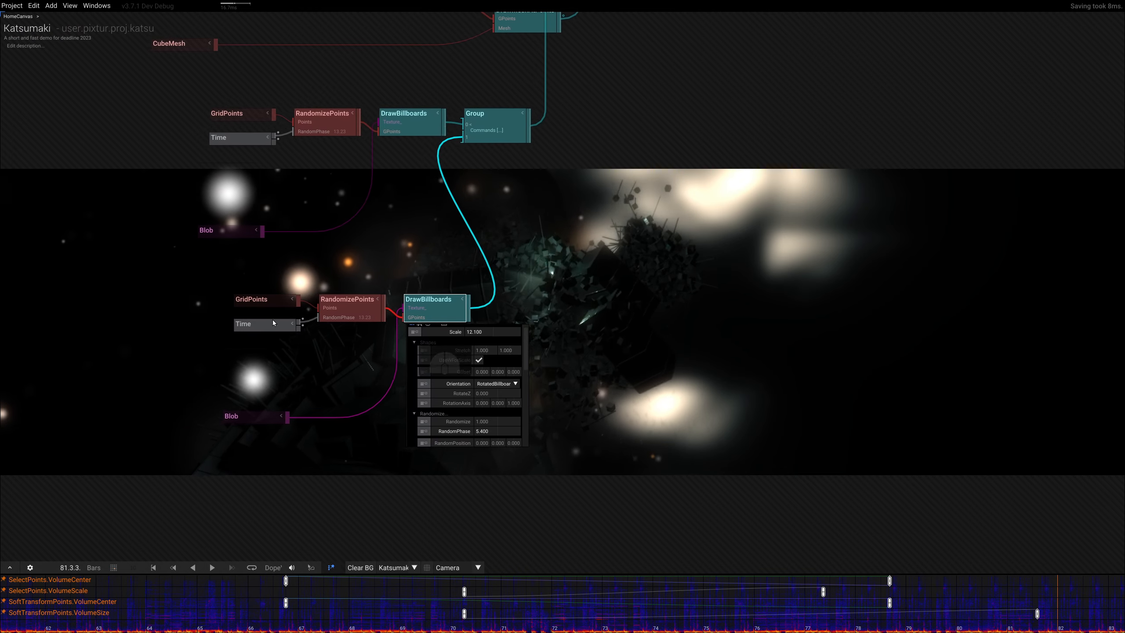
{"action": "left_click", "coordinate": [254, 415]}
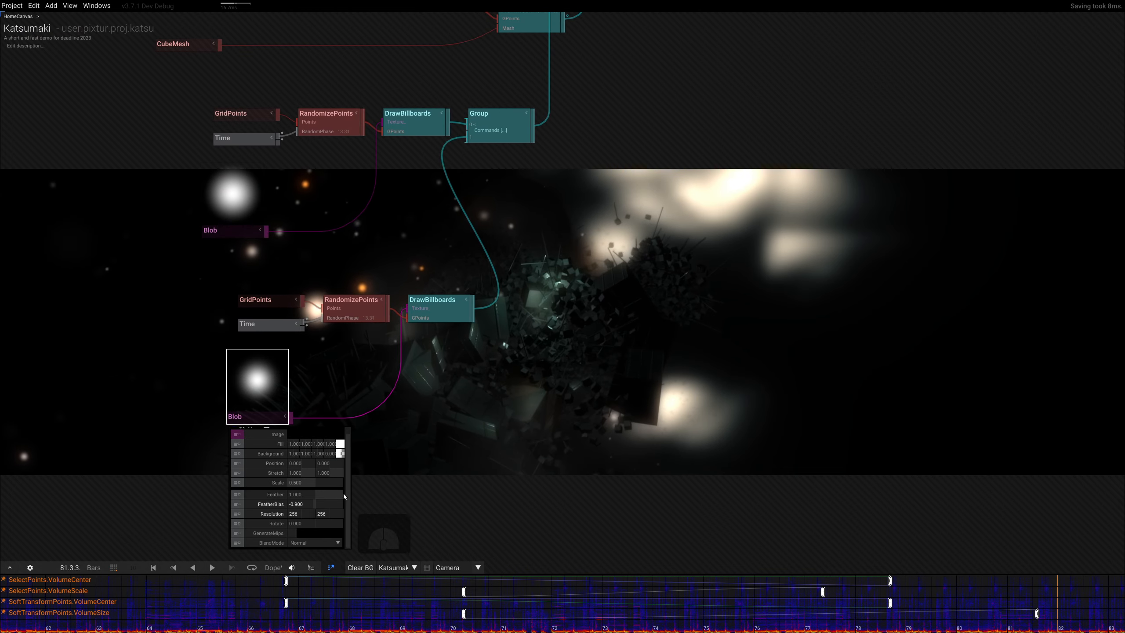
{"action": "left_click_drag", "start_coordinate": [307, 505], "coordinate": [292, 474]}
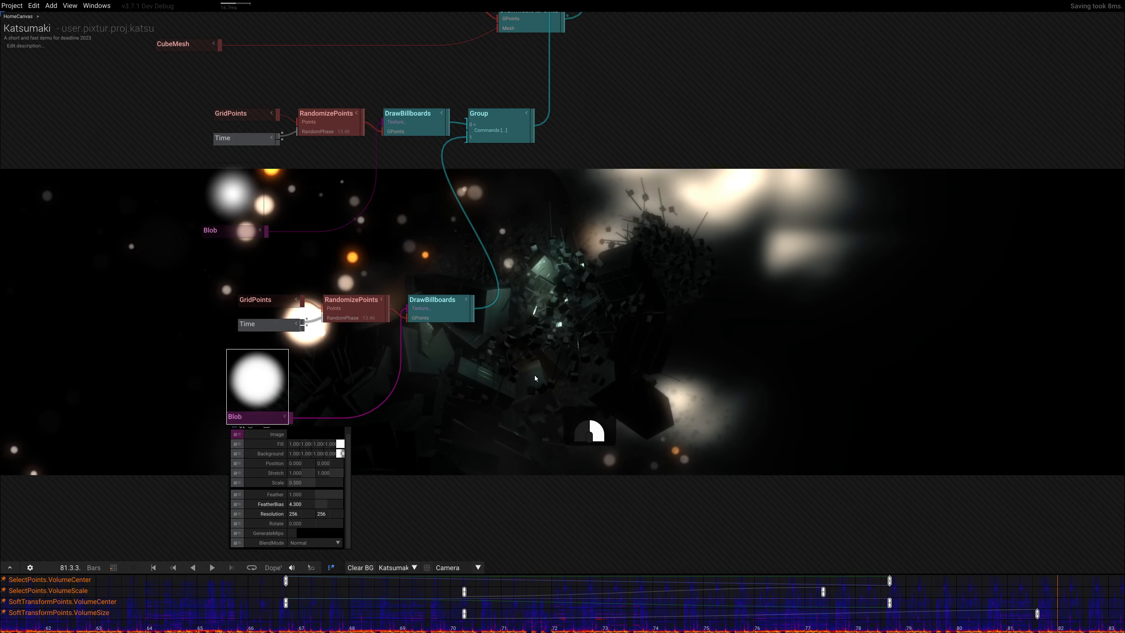
Reduce the copied DrawBillboards node's Scale to 4.3
{"action": "right_click_drag", "start_coordinate": [534, 378], "coordinate": [483, 337]}
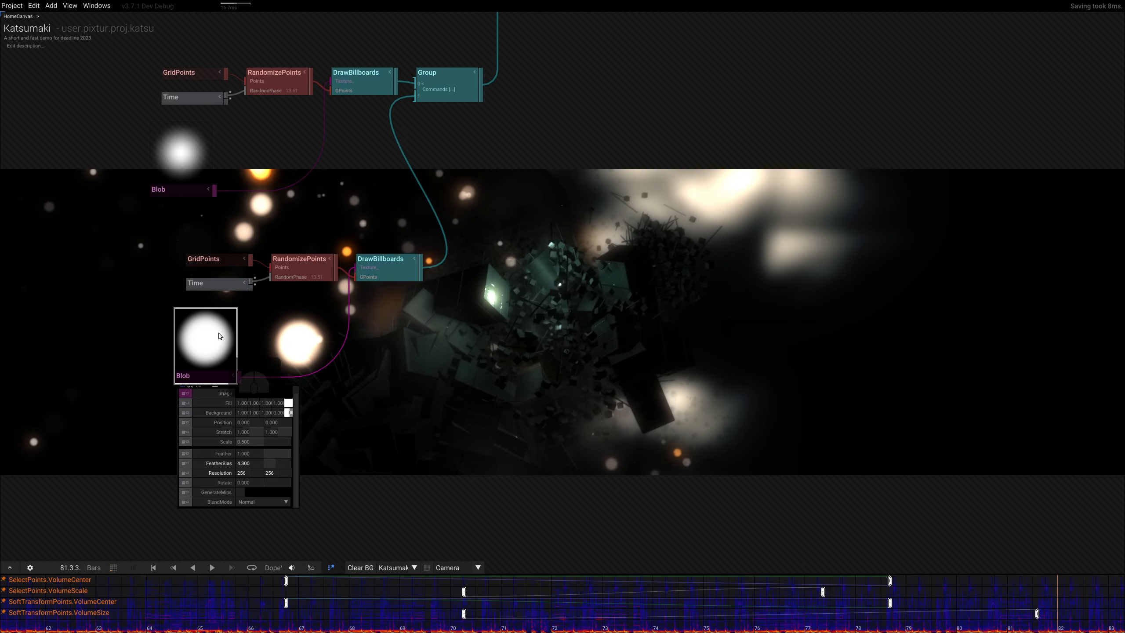
{"action": "left_click", "coordinate": [370, 277]}
{"action": "left_click_drag", "start_coordinate": [440, 291], "coordinate": [331, 162]}
{"action": "left_click_drag", "start_coordinate": [297, 246], "coordinate": [385, 185]}
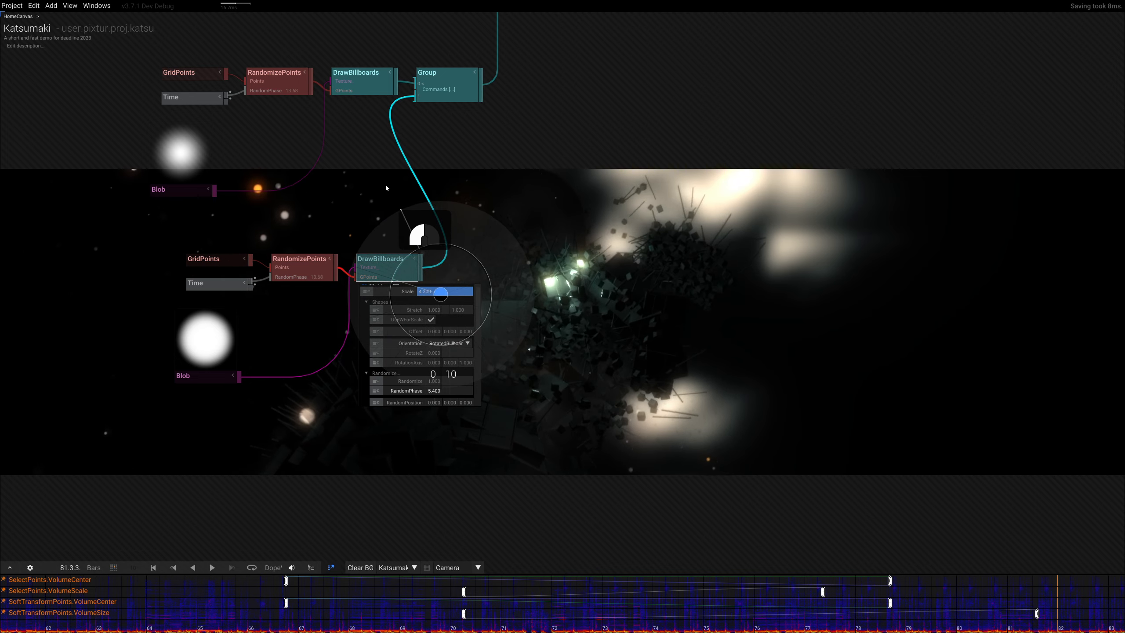
Set the Amount of the copied particle layer's RandomizePoints node to 6.1
{"action": "right_click_drag", "start_coordinate": [385, 185], "coordinate": [612, 297]}
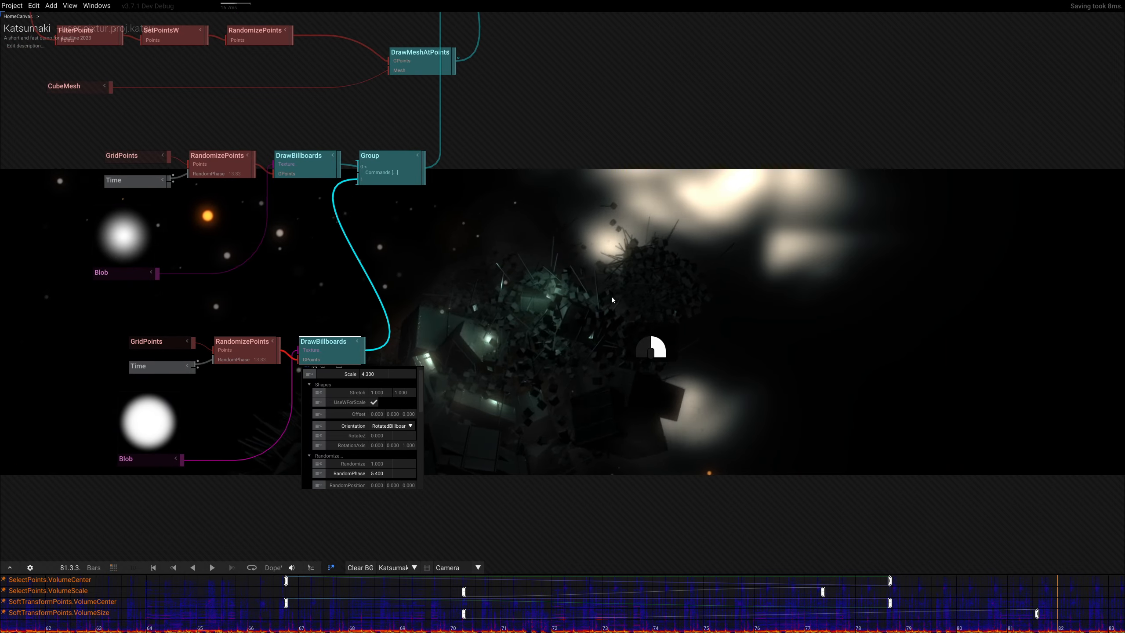
{"action": "left_click", "coordinate": [257, 350]}
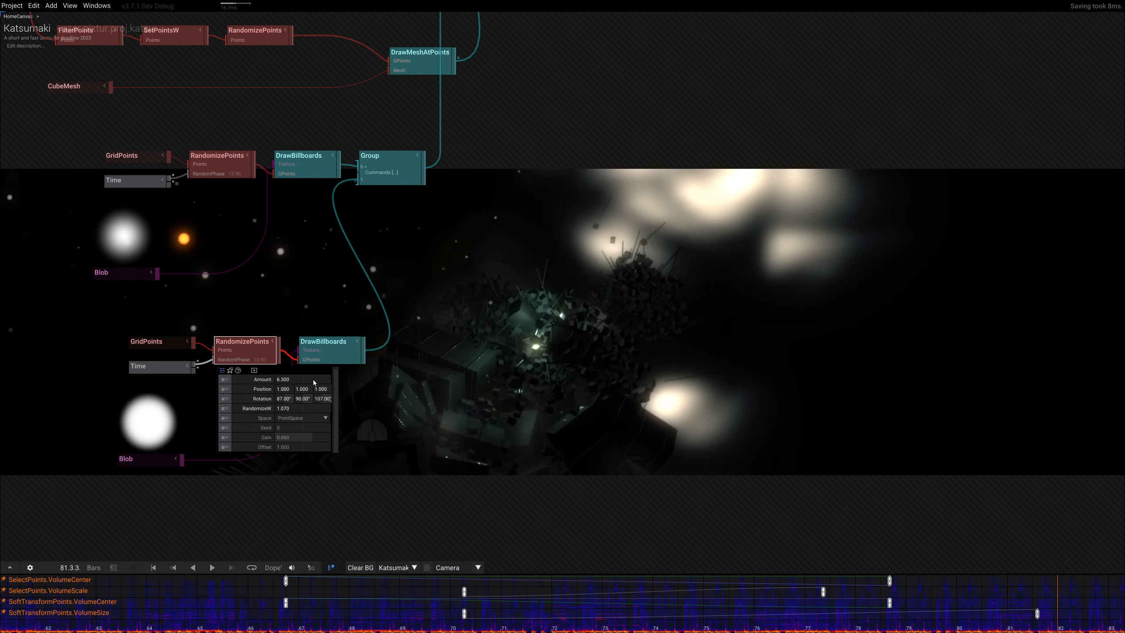
{"action": "left_click_drag", "start_coordinate": [292, 379], "coordinate": [398, 353]}
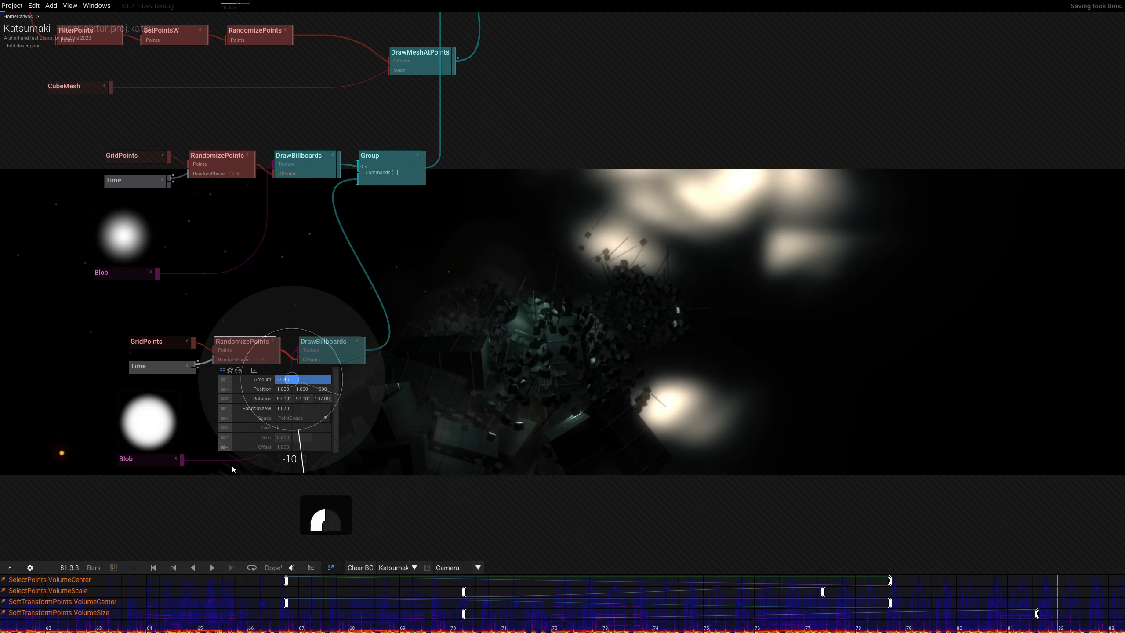
{"action": "left_click_drag", "start_coordinate": [232, 466], "coordinate": [365, 292]}
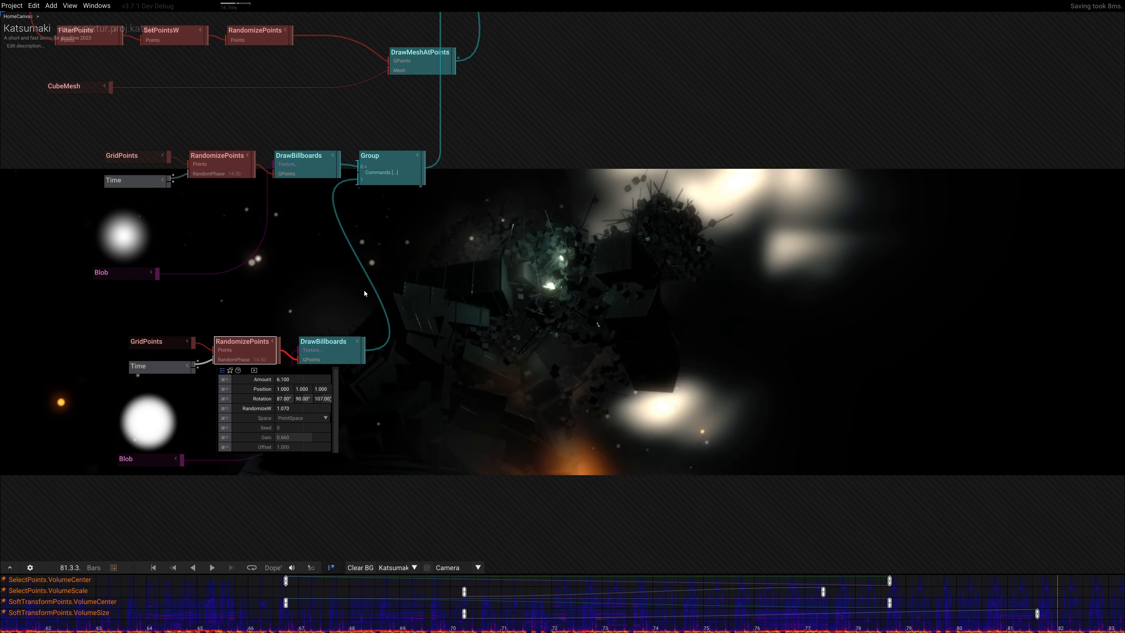
Set the vertical Position of the Blob feeding the environment's Displace node to 0.01
{"action": "right_click_drag", "start_coordinate": [505, 303], "coordinate": [610, 305]}
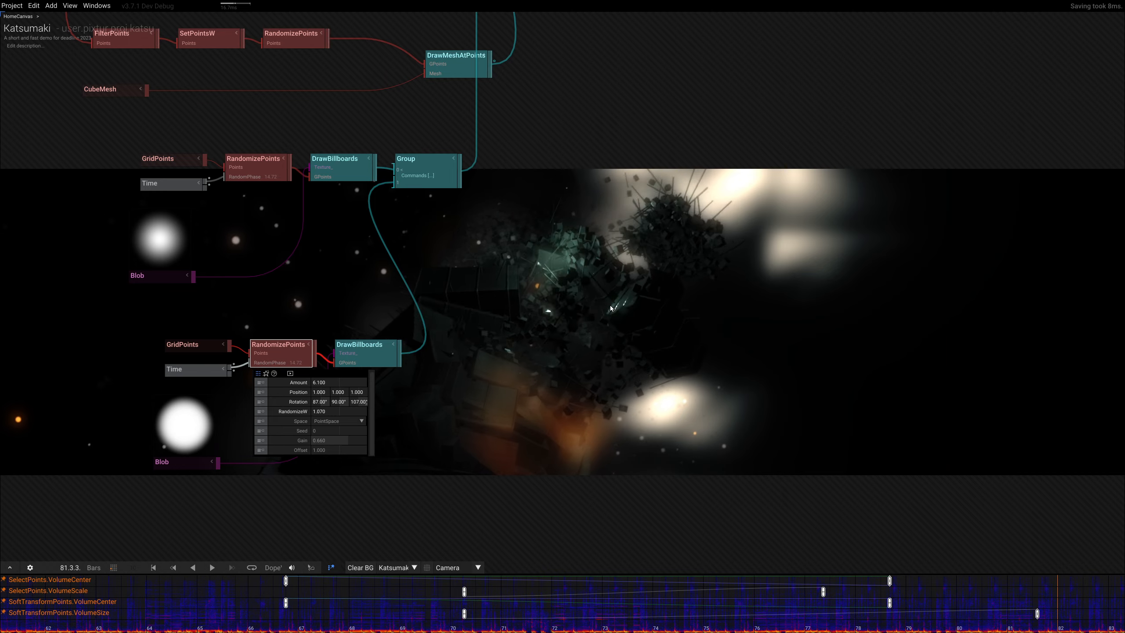
{"action": "right_click_drag", "start_coordinate": [571, 337], "coordinate": [549, 477]}
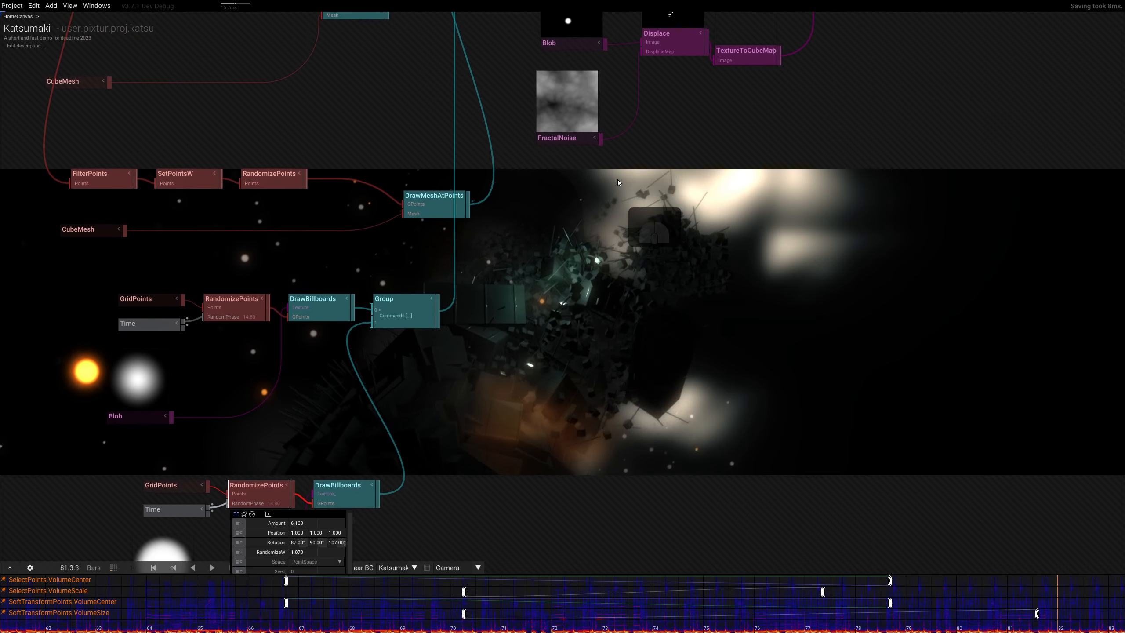
{"action": "right_click_drag", "start_coordinate": [619, 182], "coordinate": [406, 406]}
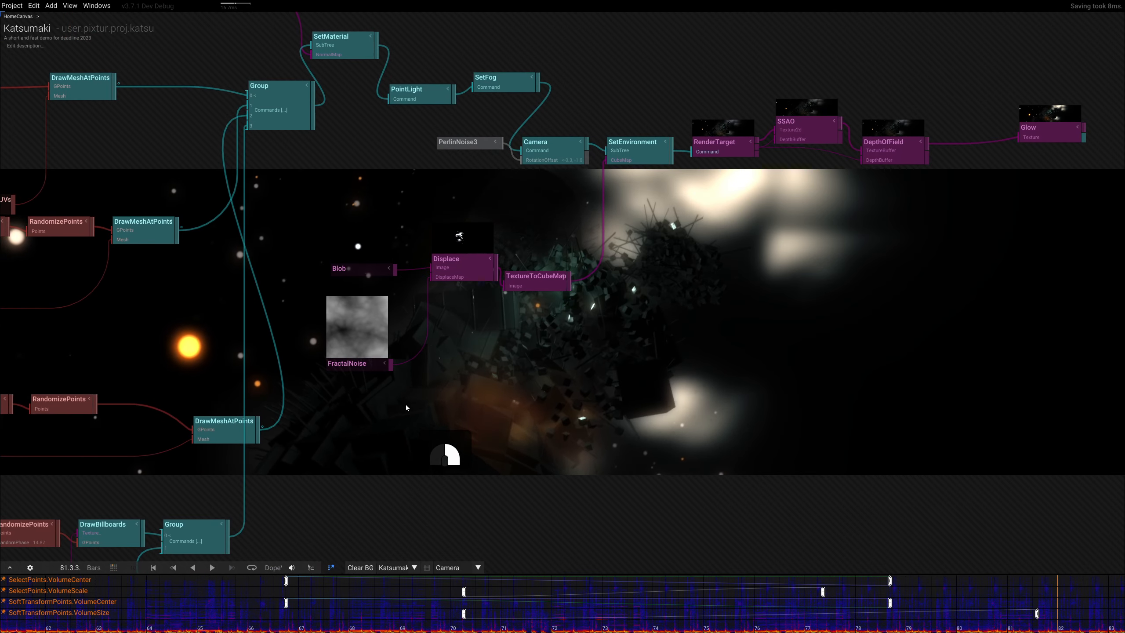
{"action": "right_click_drag", "start_coordinate": [563, 379], "coordinate": [629, 292]}
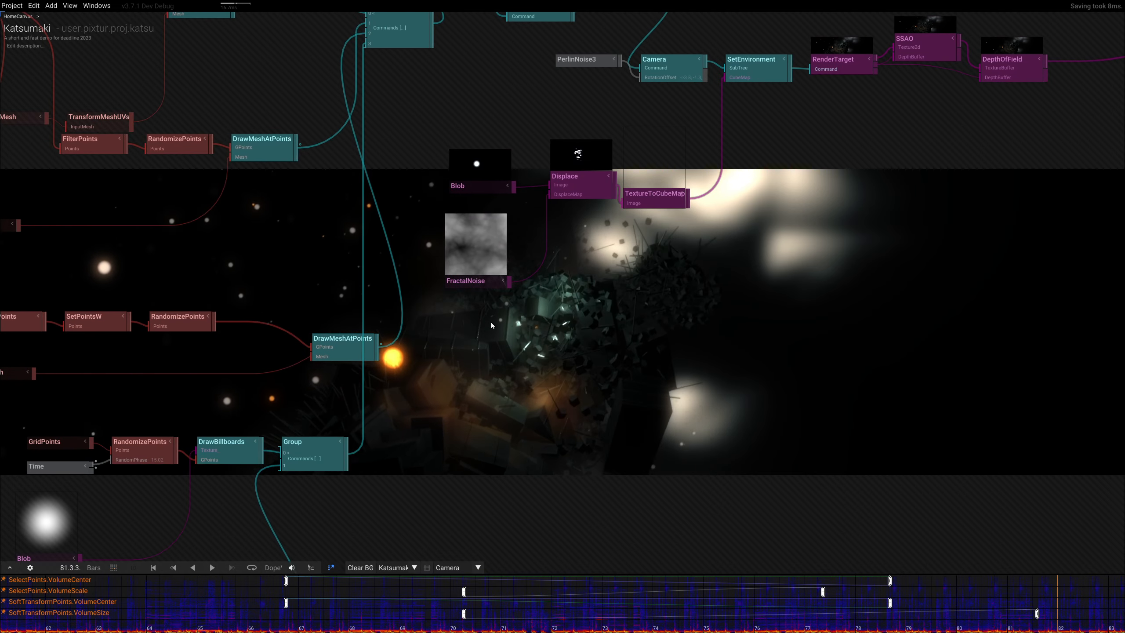
{"action": "scroll", "coordinate": [814, 317], "scroll_direction": "down", "scroll_amount": 2}
{"action": "right_click_drag", "start_coordinate": [814, 317], "coordinate": [514, 299]}
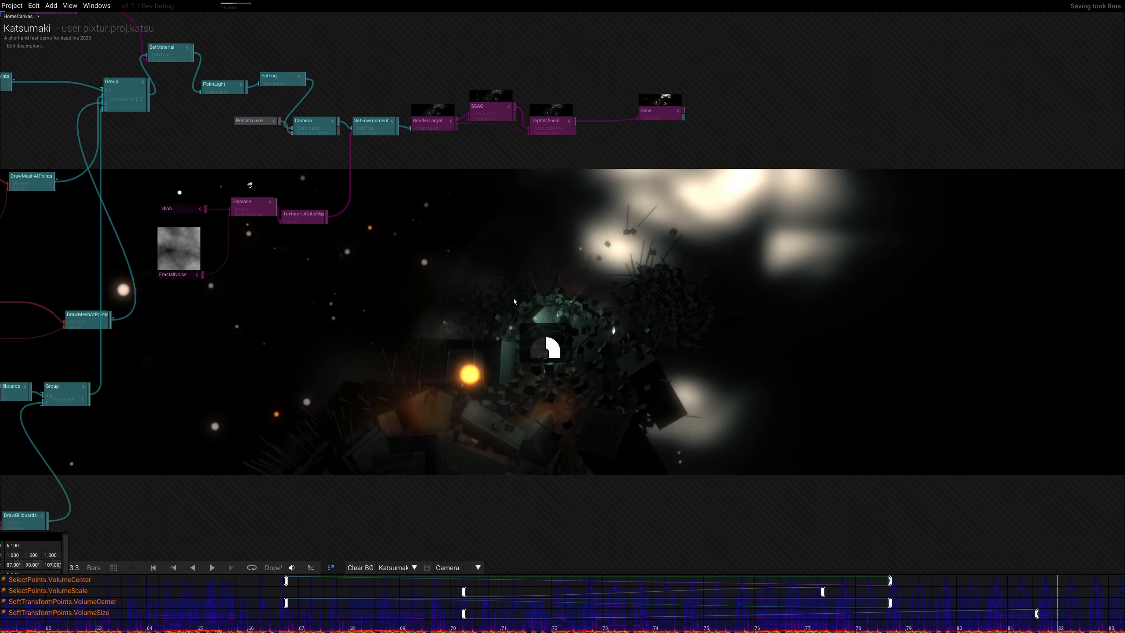
{"action": "left_click", "coordinate": [433, 223]}
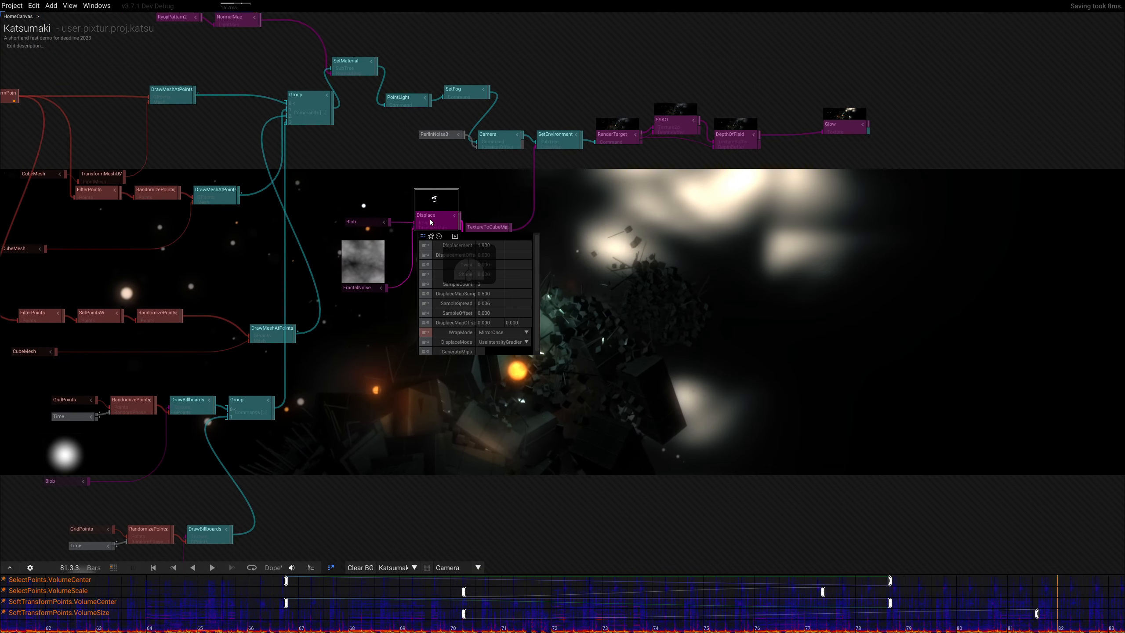
{"action": "left_click", "coordinate": [360, 222]}
{"action": "left_click_drag", "start_coordinate": [445, 270], "coordinate": [416, 299]}
{"action": "right_click_drag", "start_coordinate": [678, 299], "coordinate": [495, 252]}
{"action": "right_click_drag", "start_coordinate": [366, 189], "coordinate": [355, 230]}
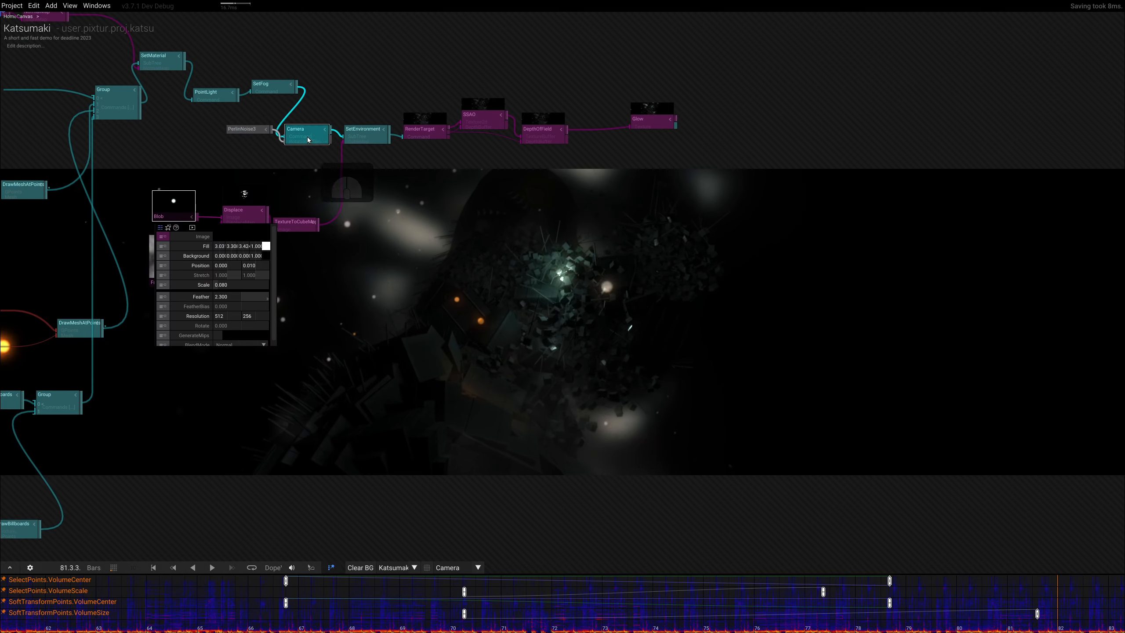
Select the Camera node and fly the camera to a new viewpoint around the cubes and light blobs
{"action": "left_click", "coordinate": [306, 133]}
{"action": "left_click", "coordinate": [1123, 283]}
{"action": "left_click_drag", "start_coordinate": [629, 379], "coordinate": [616, 313]}
{"action": "key", "text": "q"}
{"action": "key", "text": "w"}
{"action": "key", "text": "s"}
{"action": "key", "text": "e"}
{"action": "key", "text": "s"}
{"action": "key", "text": "e"}
{"action": "key", "text": "w"}
{"action": "key", "text": "e"}
{"action": "key", "text": "s"}
{"action": "key", "text": "q"}
{"action": "key", "text": "e"}
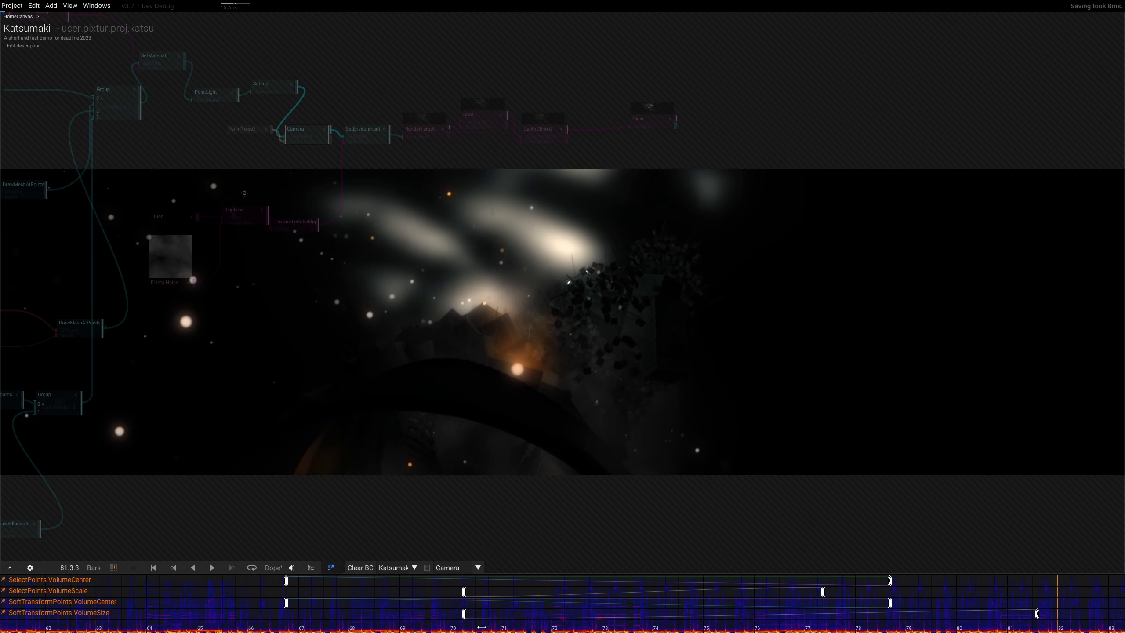
Scrub the timeline to bar 80 and turn the camera to reframe the scene
{"action": "left_click", "coordinate": [588, 623]}
{"action": "left_click_drag", "start_coordinate": [587, 624], "coordinate": [821, 629]}
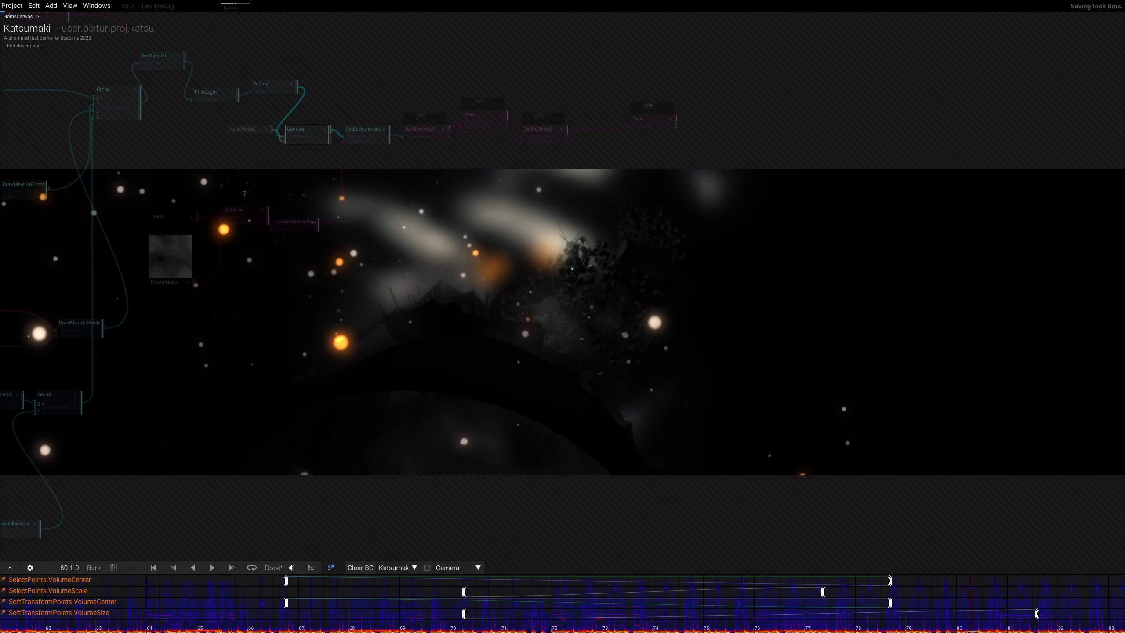
{"action": "left_click_drag", "start_coordinate": [989, 629], "coordinate": [941, 628]}
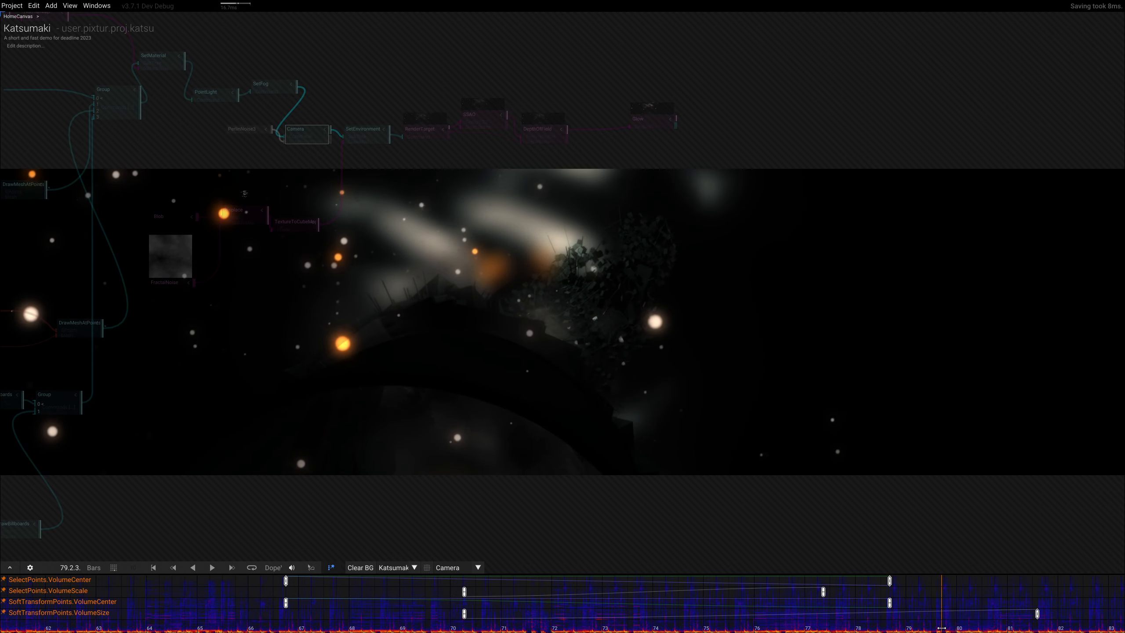
{"action": "right_click_drag", "start_coordinate": [443, 376], "coordinate": [544, 305]}
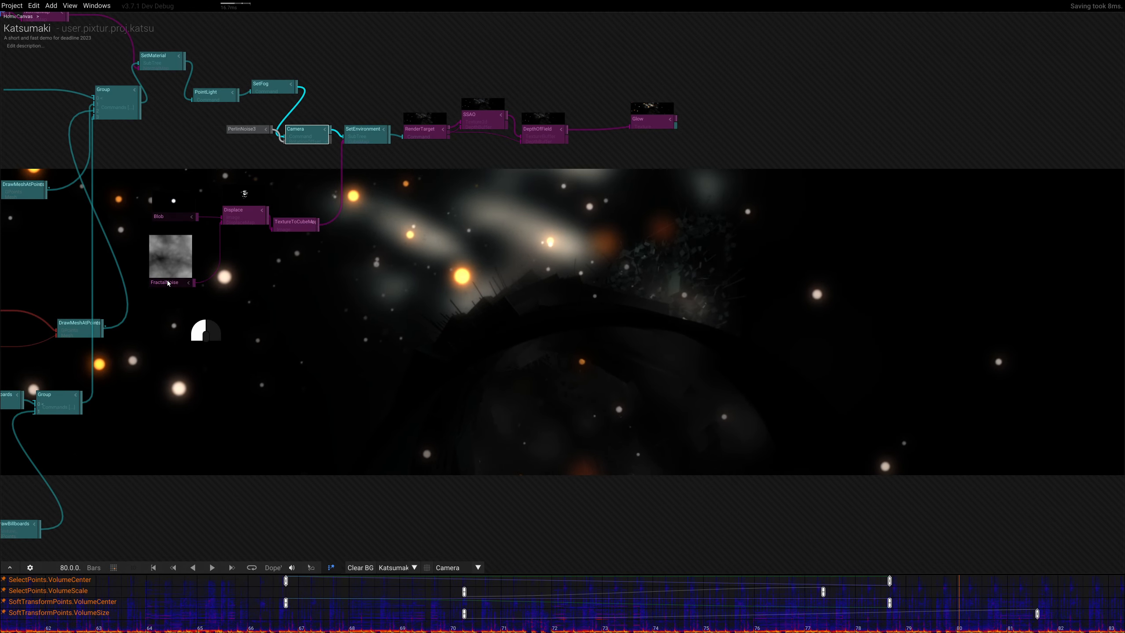
Adjust the Phase of the FractalNoise node that distorts the environment texture
{"action": "left_click", "coordinate": [169, 284]}
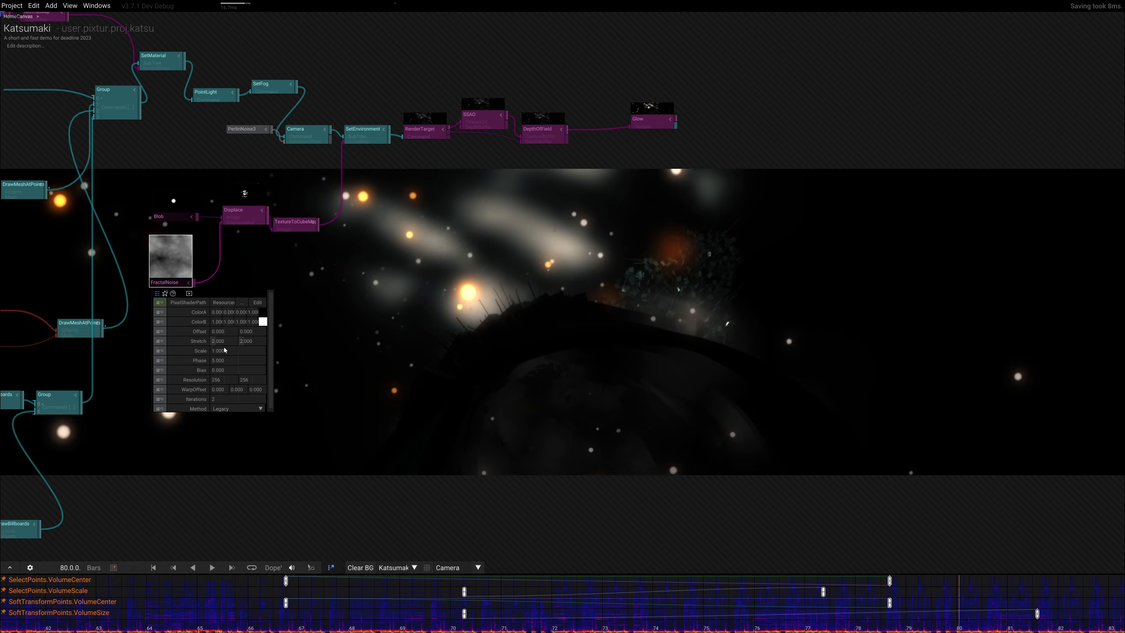
{"action": "left_click_drag", "start_coordinate": [219, 362], "coordinate": [258, 348]}
Orbit and move the camera to frame the dark cube mass against the bright background glow
{"action": "left_click", "coordinate": [640, 316]}
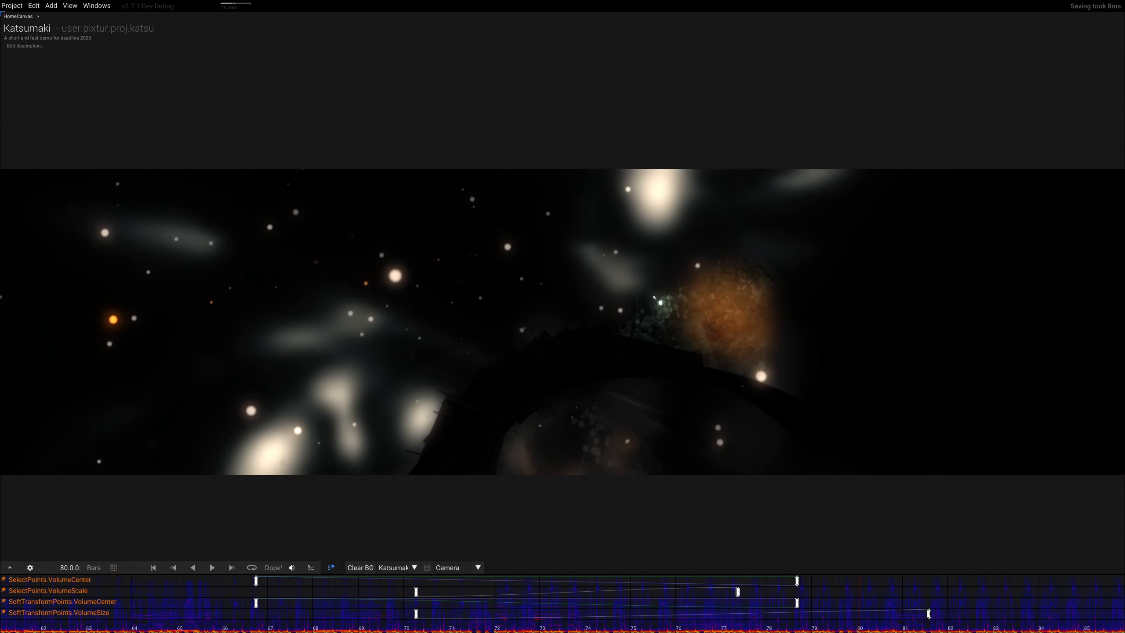
{"action": "left_click_drag", "start_coordinate": [655, 314], "coordinate": [645, 329]}
{"action": "right_click_drag", "start_coordinate": [669, 313], "coordinate": [504, 297]}
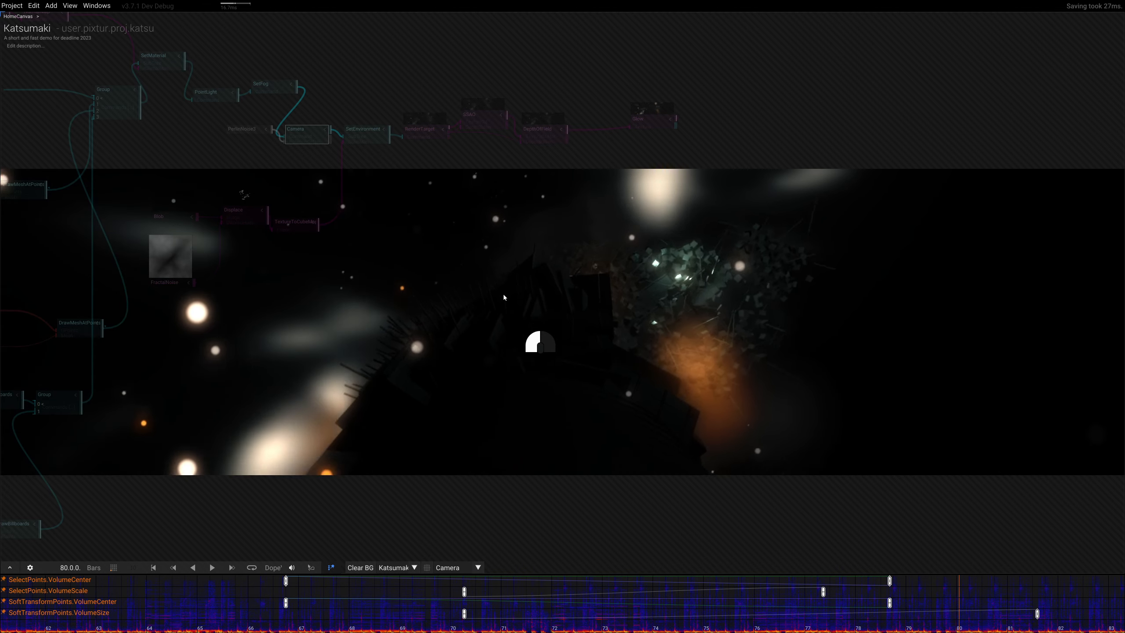
{"action": "left_click_drag", "start_coordinate": [504, 295], "coordinate": [526, 267]}
{"action": "right_click_drag", "start_coordinate": [526, 266], "coordinate": [550, 349]}
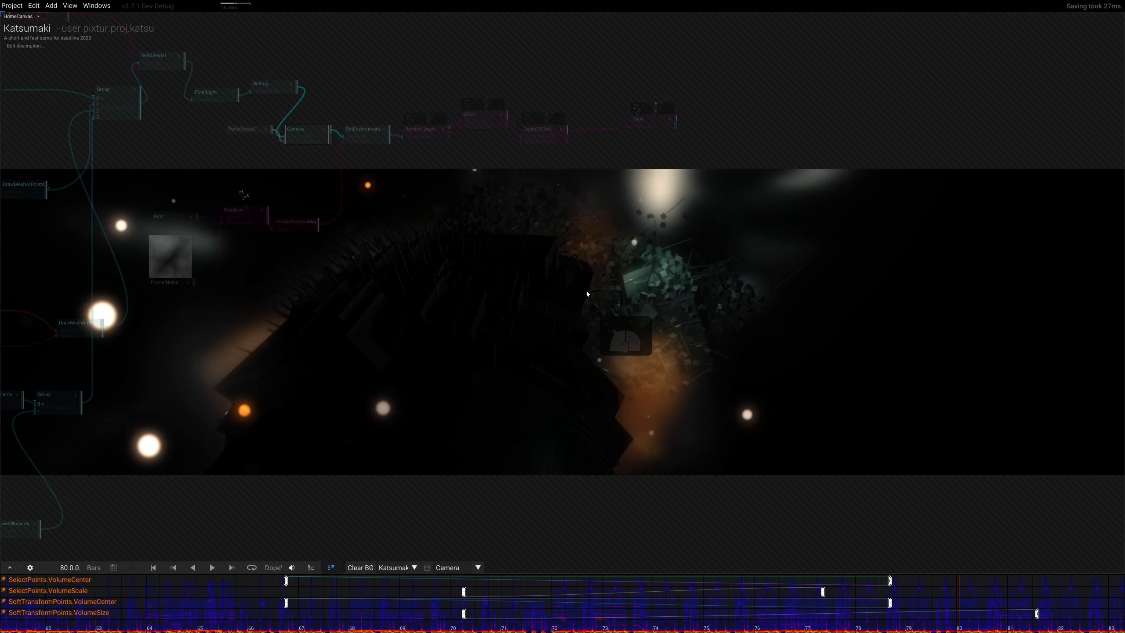
{"action": "left_click_drag", "start_coordinate": [523, 327], "coordinate": [598, 294]}
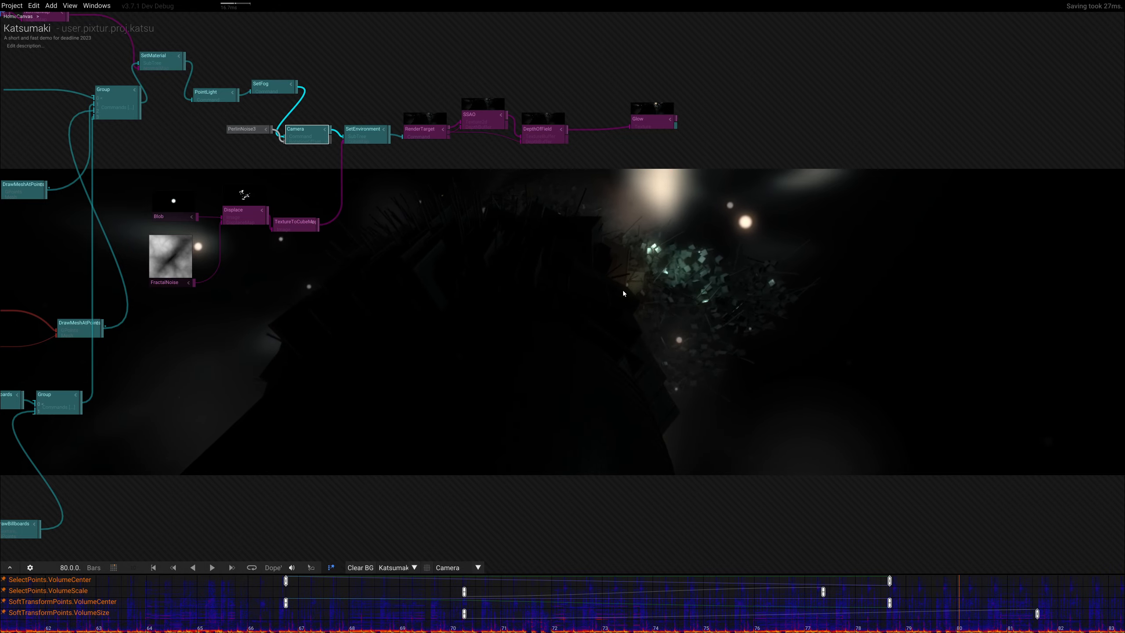
Look over the complete node graph, from the mesh points to the final Glow node
{"action": "scroll", "coordinate": [586, 205], "scroll_direction": "down", "scroll_amount": 3}
{"action": "scroll", "coordinate": [587, 213], "scroll_direction": "up", "scroll_amount": 2}
{"action": "right_click_drag", "start_coordinate": [587, 235], "coordinate": [698, 348]}
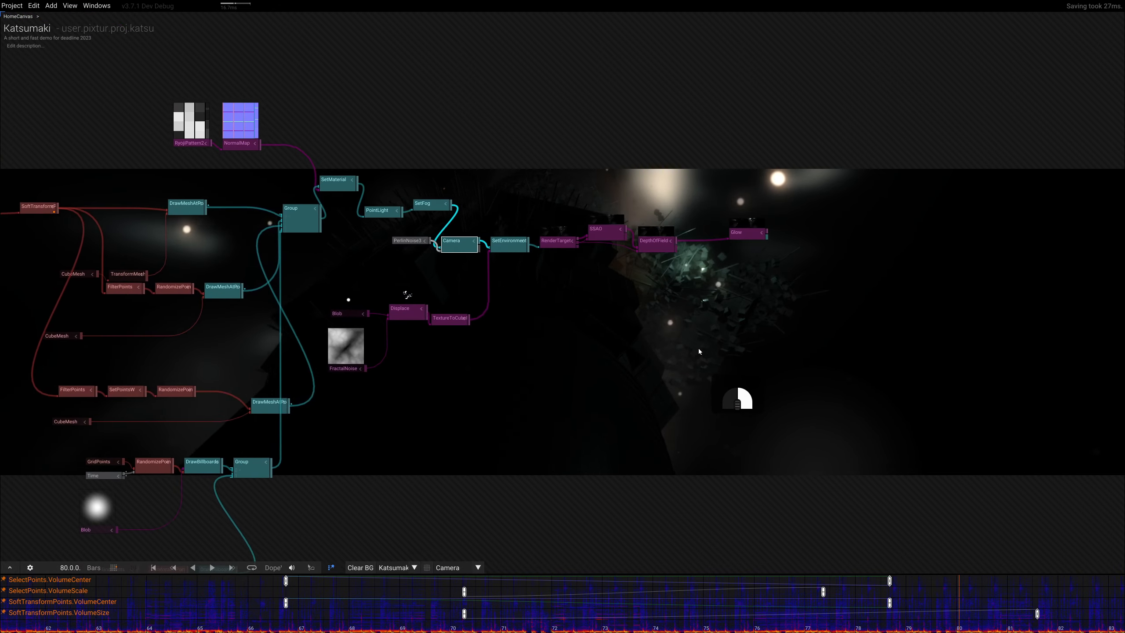
{"action": "scroll", "coordinate": [698, 349], "scroll_direction": "down", "scroll_amount": 3}
{"action": "scroll", "coordinate": [698, 348], "scroll_direction": "up", "scroll_amount": 3}
{"action": "scroll", "coordinate": [698, 349], "scroll_direction": "down", "scroll_amount": 3}
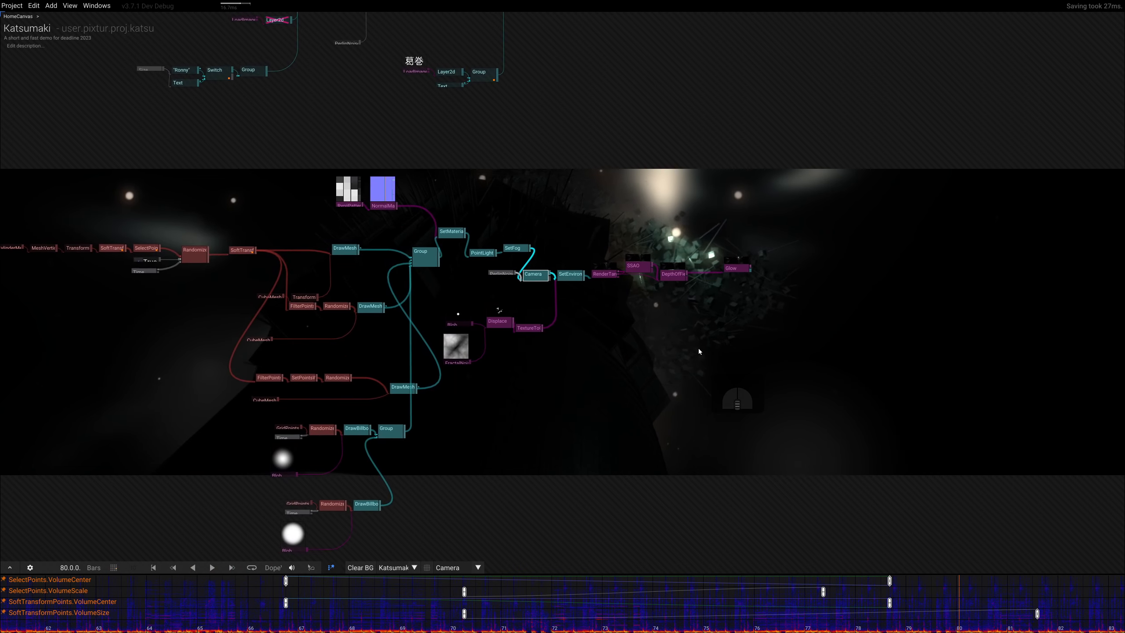
{"action": "right_click_drag", "start_coordinate": [557, 346], "coordinate": [584, 306]}
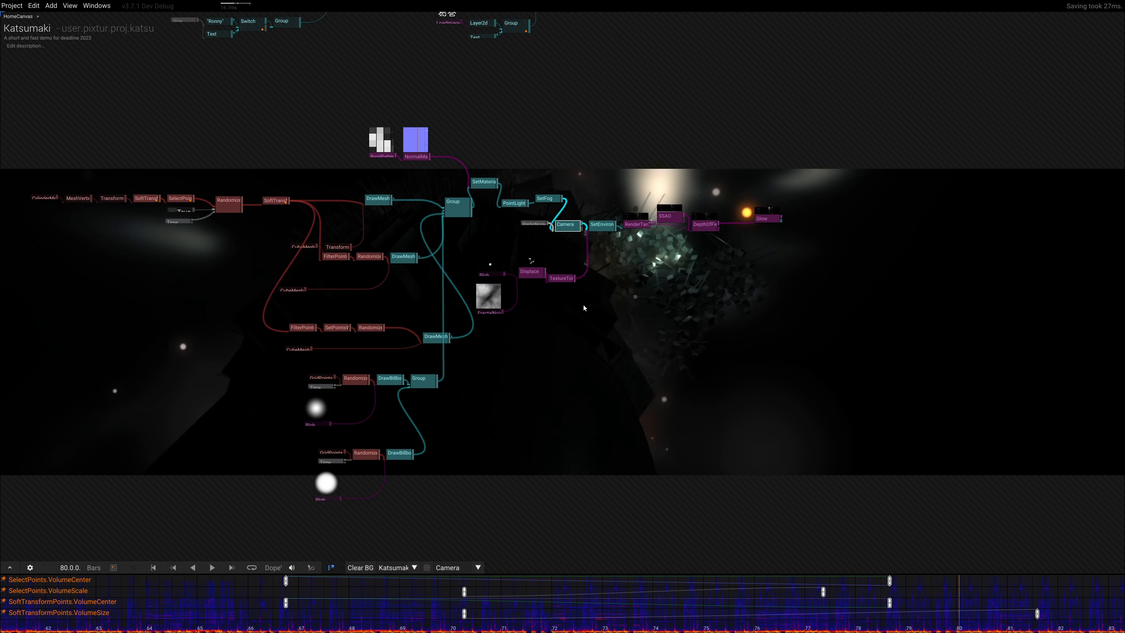
{"action": "key", "text": "ctrl"}
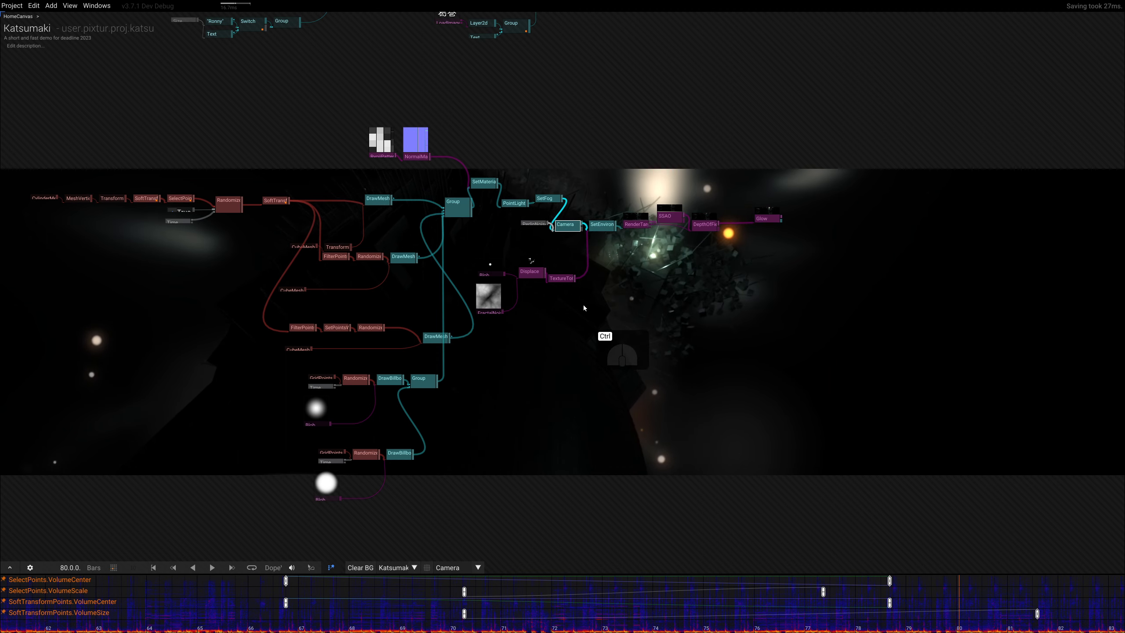